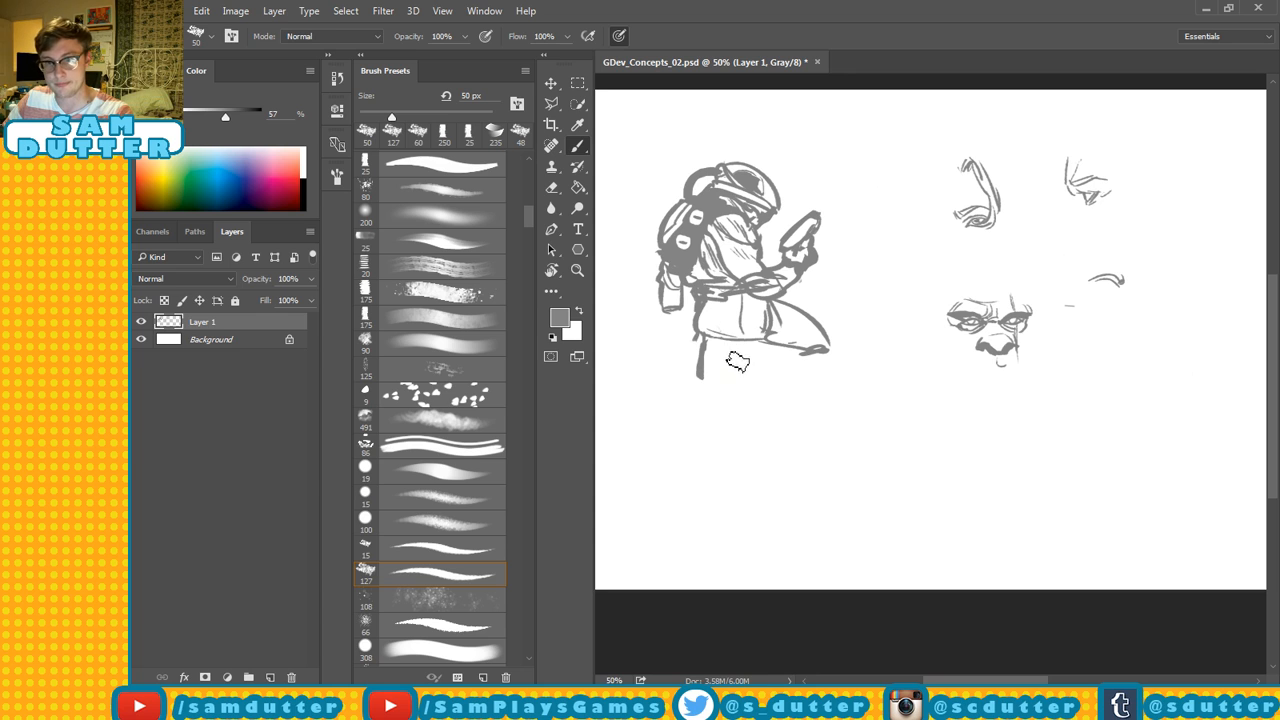
Select the nose, eye and face sketches with a rectangular marquee and move them closer to the kneeling astronaut.
{"action": "left_click_drag", "start_coordinate": [1058, 255], "coordinate": [1005, 247]}
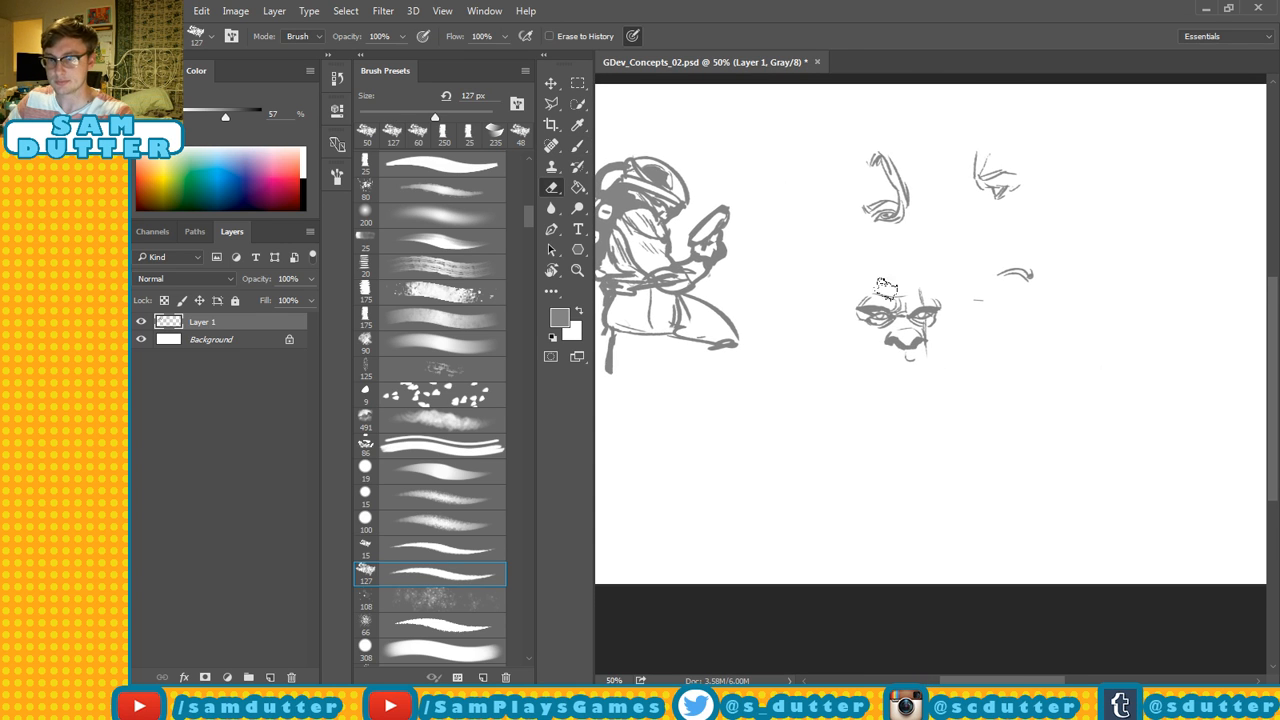
{"action": "key", "text": "m"}
{"action": "left_click_drag", "start_coordinate": [827, 123], "coordinate": [1086, 405]}
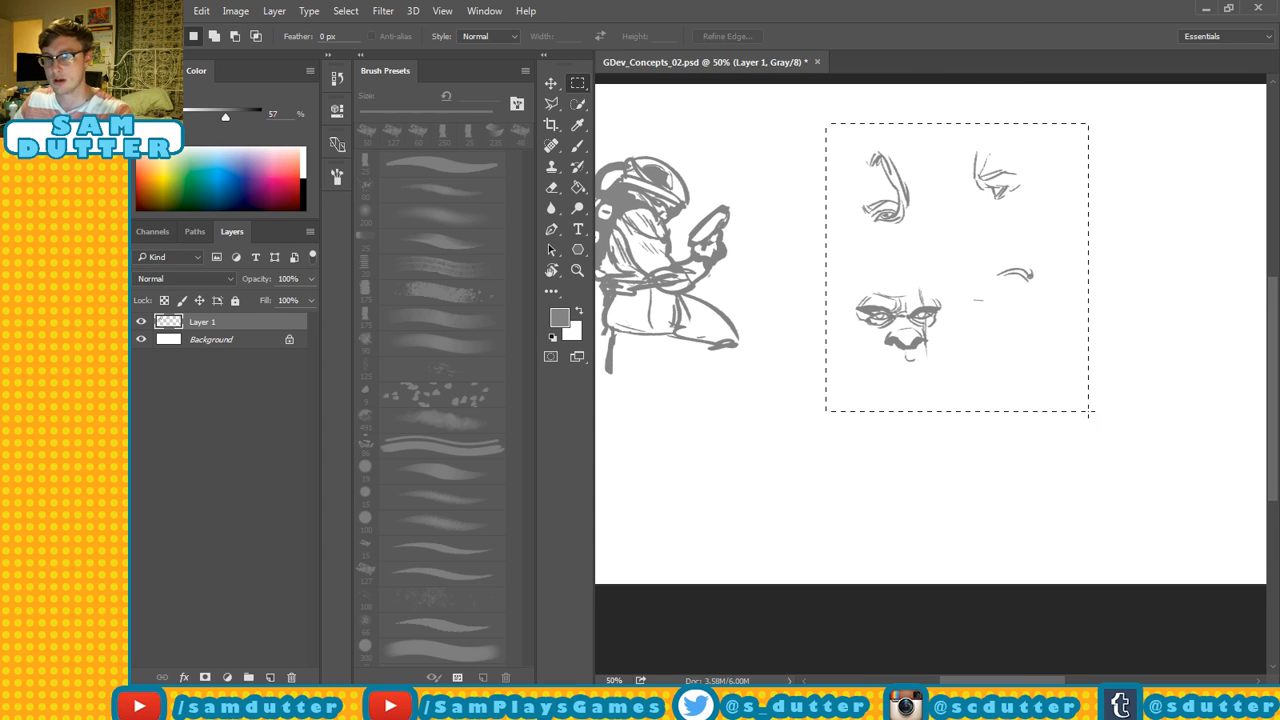
{"action": "mouse_move", "coordinate": [974, 274]}
{"action": "left_mouse_down"}
{"action": "mouse_move", "coordinate": [1126, 296]}
{"action": "mouse_move", "coordinate": [1029, 257]}
{"action": "mouse_move", "coordinate": [1026, 310]}
{"action": "mouse_move", "coordinate": [931, 348]}
{"action": "mouse_move", "coordinate": [945, 358]}
{"action": "left_mouse_up"}
{"action": "key", "text": "v"}
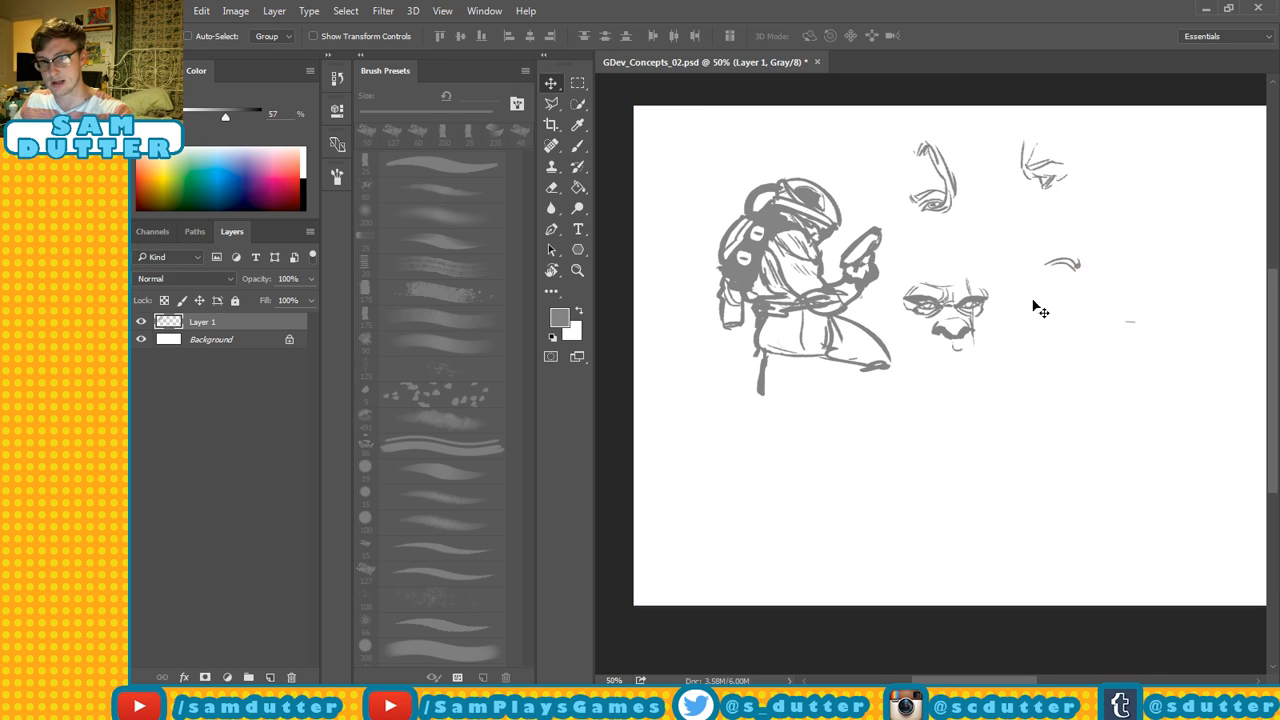
{"action": "scroll", "coordinate": [1037, 306], "scroll_direction": "right", "scroll_amount": 5}
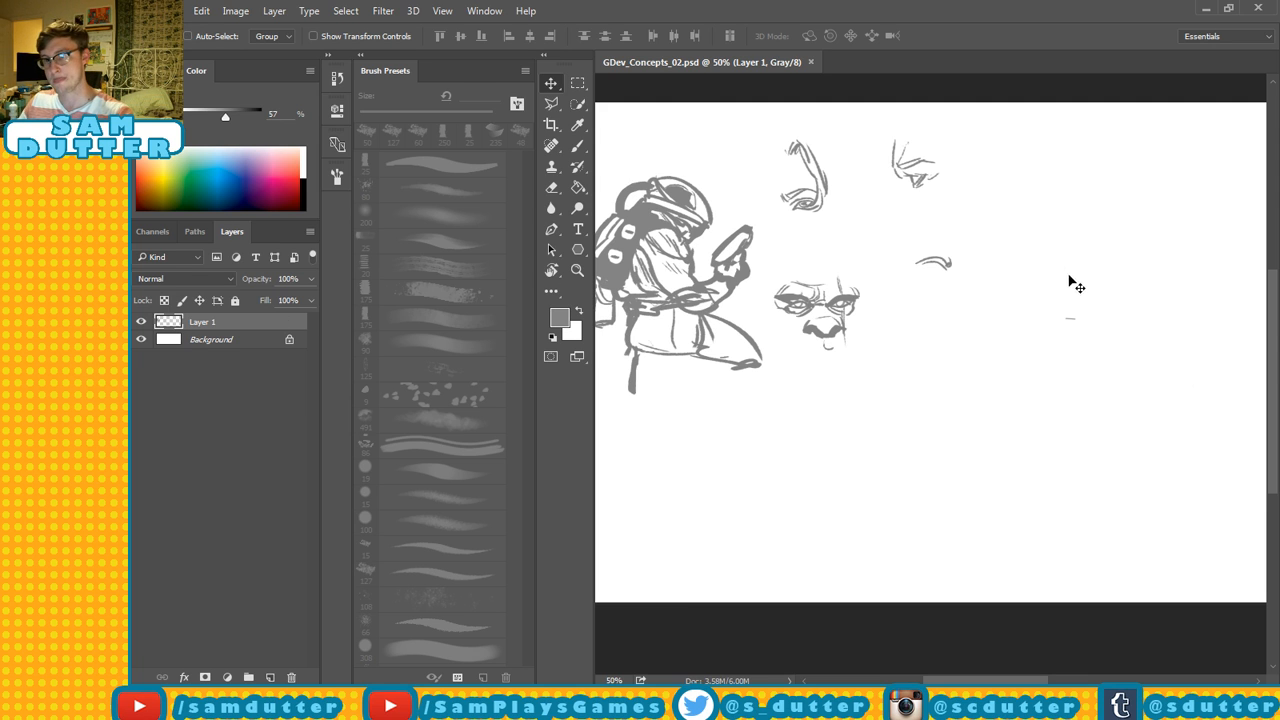
Sketch a small arched brow stroke in the empty area beside the face studies and erase it.
{"action": "key", "text": "b"}
{"action": "mouse_move", "coordinate": [1056, 225]}
{"action": "left_mouse_down"}
{"action": "mouse_move", "coordinate": [1083, 231]}
{"action": "mouse_move", "coordinate": [1053, 212]}
{"action": "mouse_move", "coordinate": [1098, 232]}
{"action": "left_mouse_up"}
{"action": "key", "text": "e"}
{"action": "key", "text": "b"}
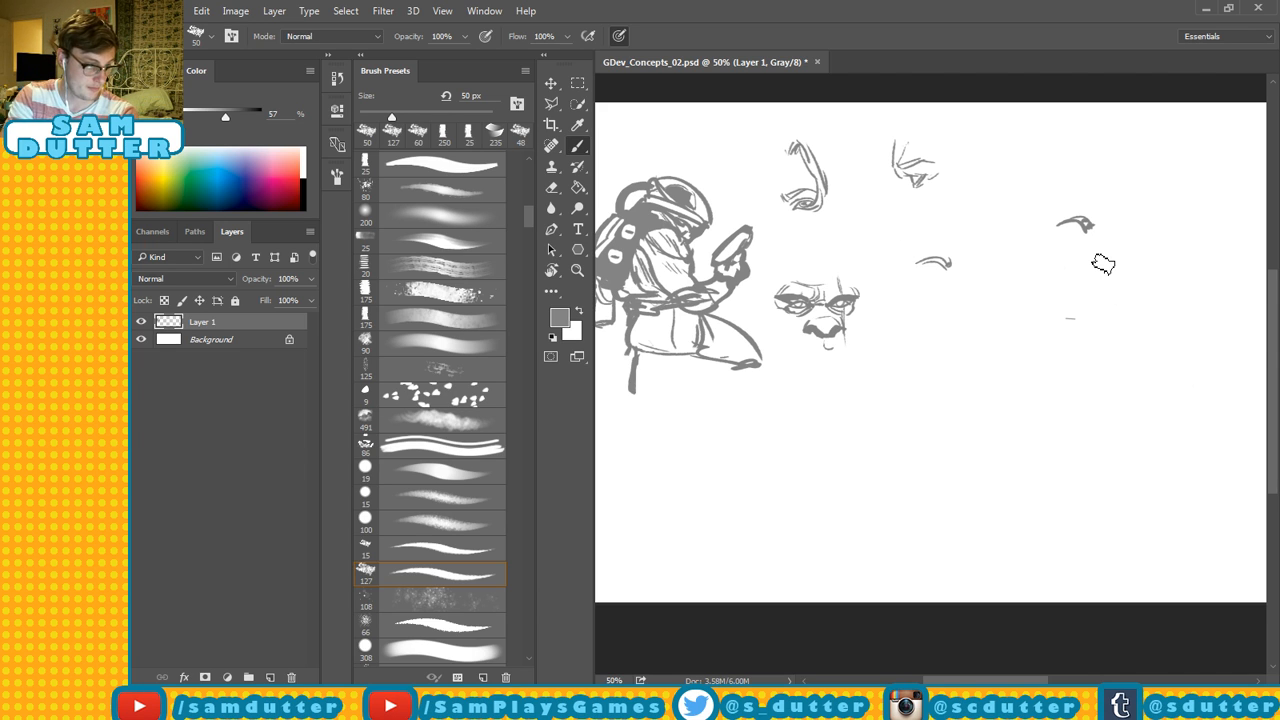
{"action": "key", "text": "e"}
{"action": "mouse_move", "coordinate": [1093, 222]}
{"action": "left_mouse_down"}
{"action": "mouse_move", "coordinate": [1053, 229]}
{"action": "mouse_move", "coordinate": [1078, 247]}
{"action": "left_mouse_up"}
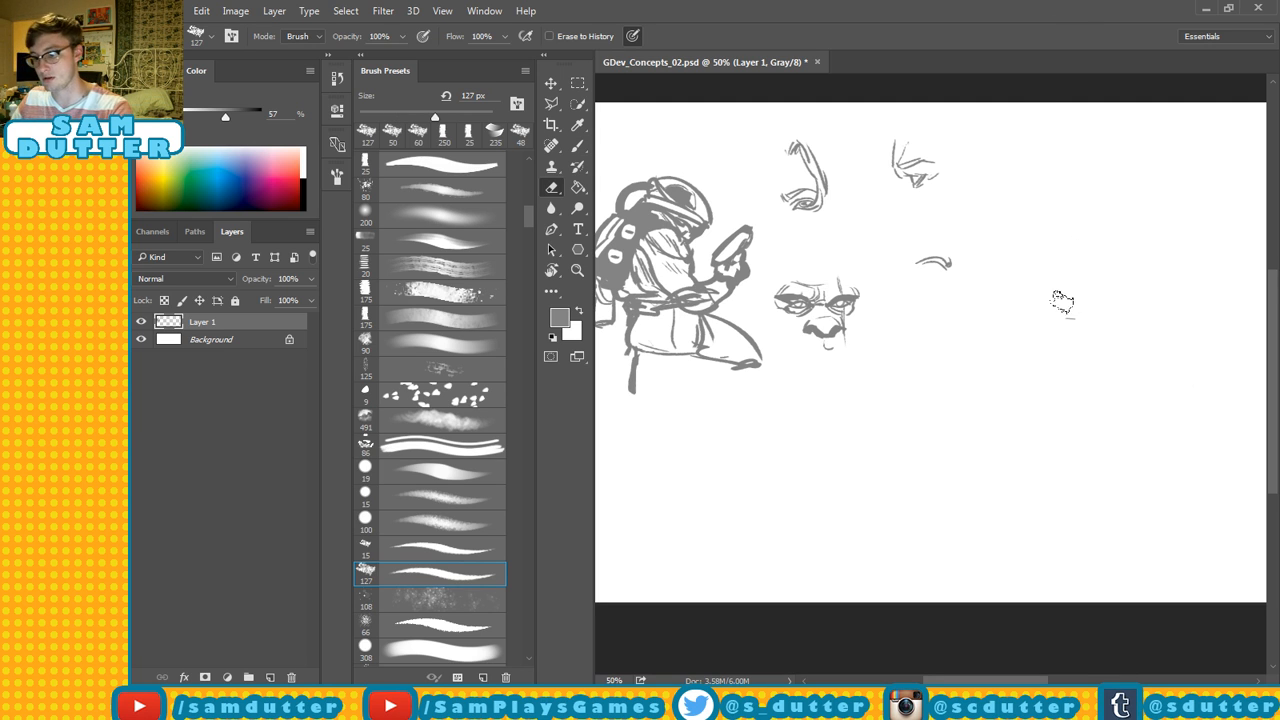
Sketch two parallel horizontal guide lines joined by a vertical line in the empty area beside the face studies.
{"action": "key", "text": "b"}
{"action": "mouse_move", "coordinate": [1063, 236]}
{"action": "left_mouse_down"}
{"action": "mouse_move", "coordinate": [1074, 228]}
{"action": "mouse_move", "coordinate": [1060, 238]}
{"action": "mouse_move", "coordinate": [1050, 220]}
{"action": "mouse_move", "coordinate": [1085, 205]}
{"action": "mouse_move", "coordinate": [1080, 221]}
{"action": "mouse_move", "coordinate": [1101, 228]}
{"action": "mouse_move", "coordinate": [1006, 179]}
{"action": "mouse_move", "coordinate": [1148, 194]}
{"action": "left_mouse_up"}
{"action": "key", "text": "e"}
{"action": "key", "text": "b"}
{"action": "key", "text": "e"}
{"action": "key", "text": "b"}
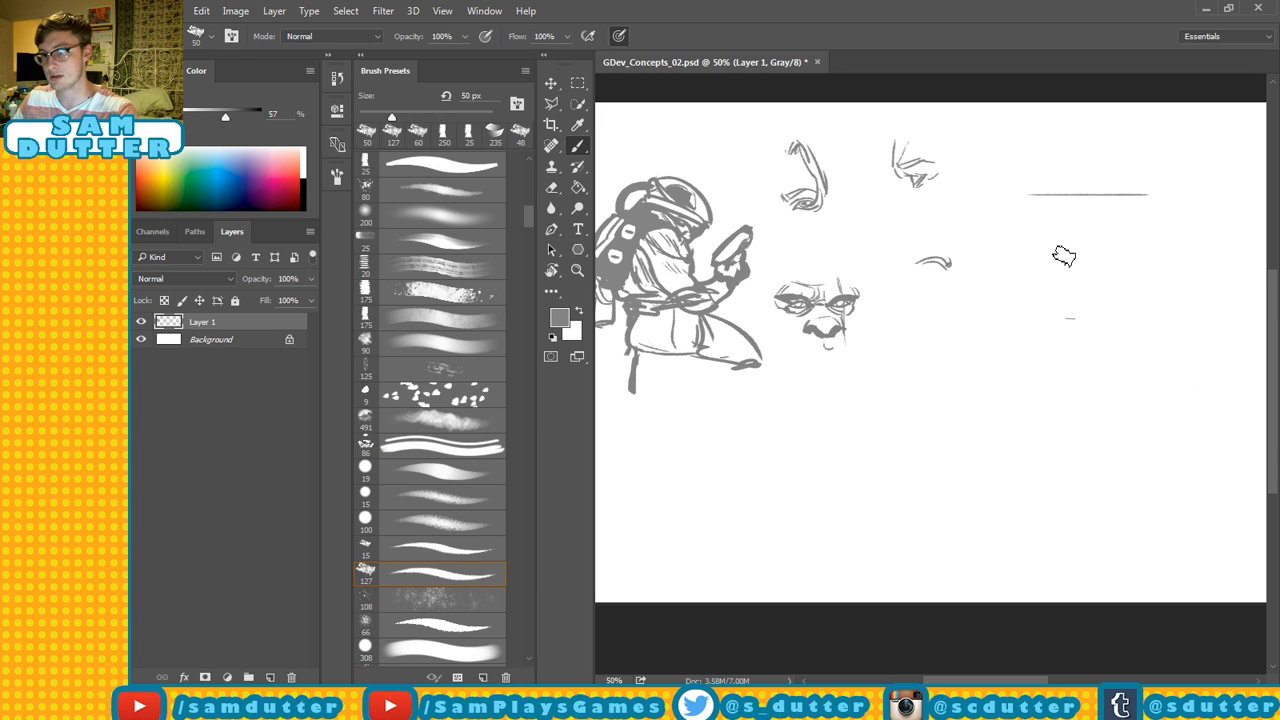
{"action": "left_click_drag", "start_coordinate": [1033, 254], "coordinate": [1148, 254]}
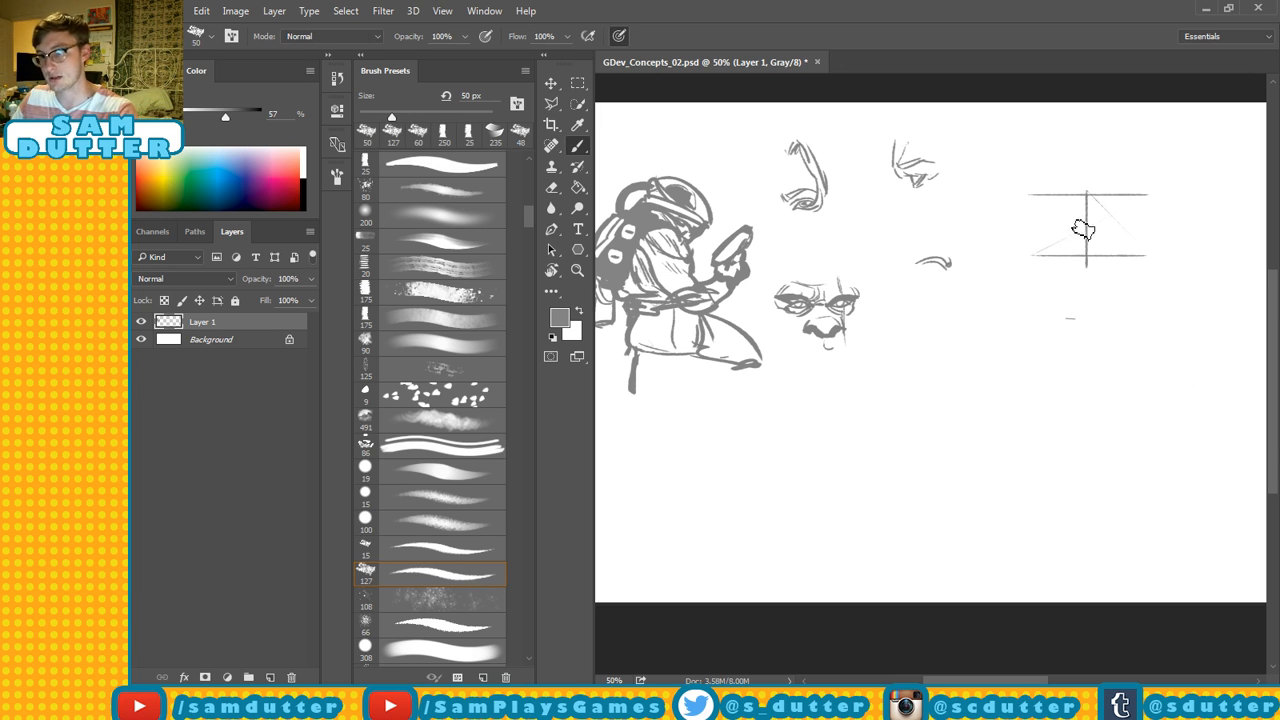
{"action": "left_click_drag", "start_coordinate": [1086, 194], "coordinate": [1087, 254]}
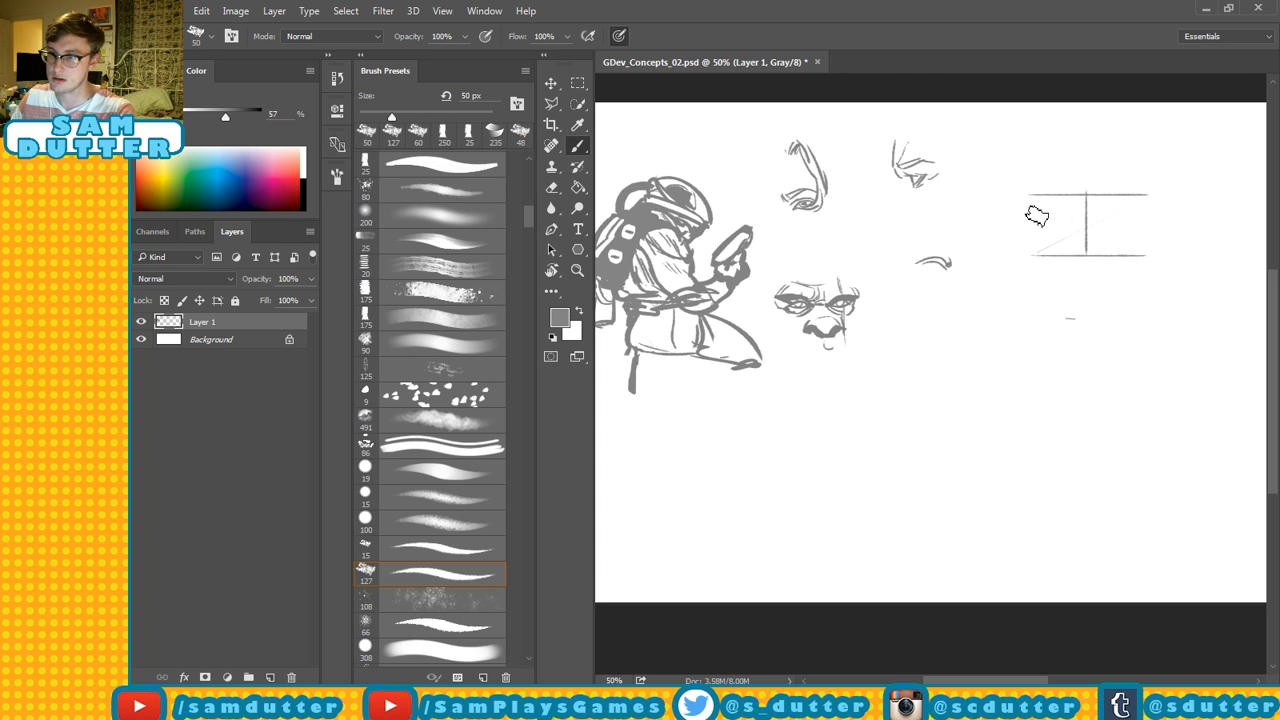
Fill the space between the guide lines with a row of turning ellipses and sketch an oval with cross contours below.
{"action": "mouse_move", "coordinate": [1033, 197]}
{"action": "left_mouse_down"}
{"action": "mouse_move", "coordinate": [1049, 243]}
{"action": "mouse_move", "coordinate": [1023, 209]}
{"action": "mouse_move", "coordinate": [1045, 252]}
{"action": "mouse_move", "coordinate": [1055, 203]}
{"action": "mouse_move", "coordinate": [1050, 235]}
{"action": "mouse_move", "coordinate": [1066, 215]}
{"action": "mouse_move", "coordinate": [1089, 241]}
{"action": "left_mouse_up"}
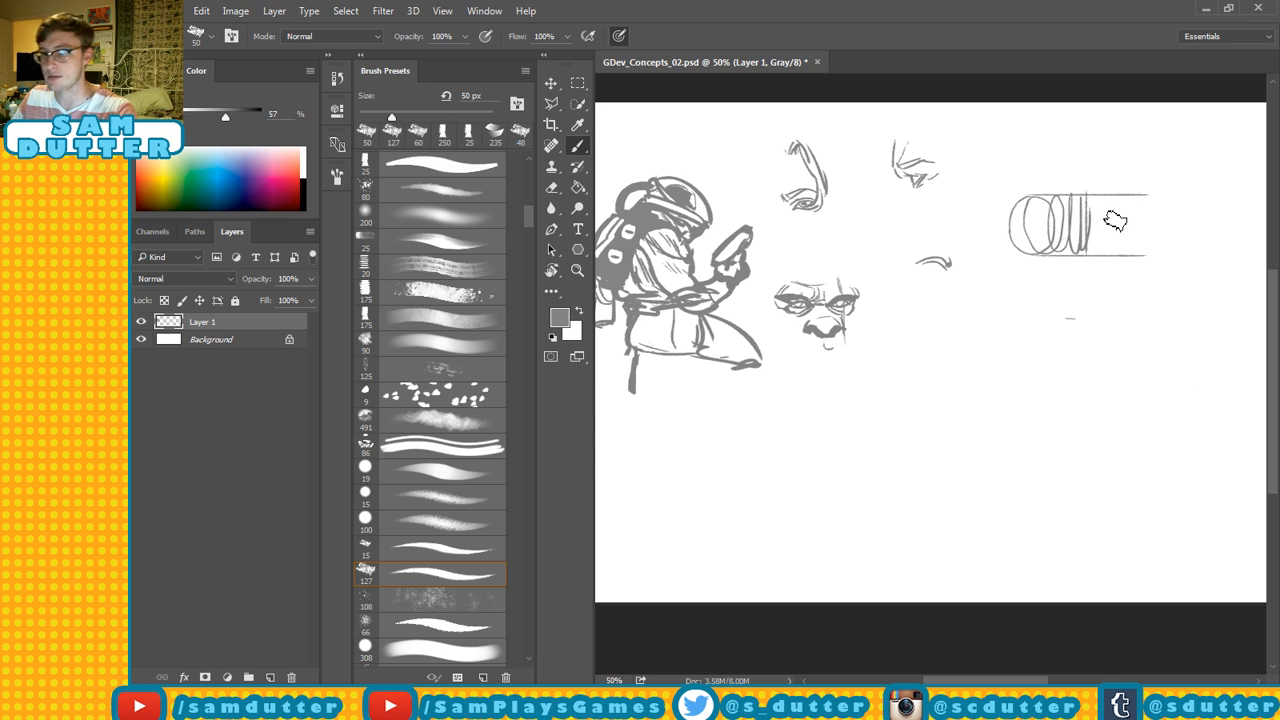
{"action": "mouse_move", "coordinate": [1092, 322]}
{"action": "left_mouse_down"}
{"action": "mouse_move", "coordinate": [1123, 376]}
{"action": "mouse_move", "coordinate": [1104, 334]}
{"action": "mouse_move", "coordinate": [1091, 354]}
{"action": "mouse_move", "coordinate": [1102, 349]}
{"action": "mouse_move", "coordinate": [1054, 354]}
{"action": "mouse_move", "coordinate": [1082, 349]}
{"action": "mouse_move", "coordinate": [1092, 375]}
{"action": "mouse_move", "coordinate": [1115, 357]}
{"action": "mouse_move", "coordinate": [1099, 351]}
{"action": "mouse_move", "coordinate": [1125, 352]}
{"action": "mouse_move", "coordinate": [1089, 326]}
{"action": "mouse_move", "coordinate": [1112, 350]}
{"action": "left_mouse_up"}
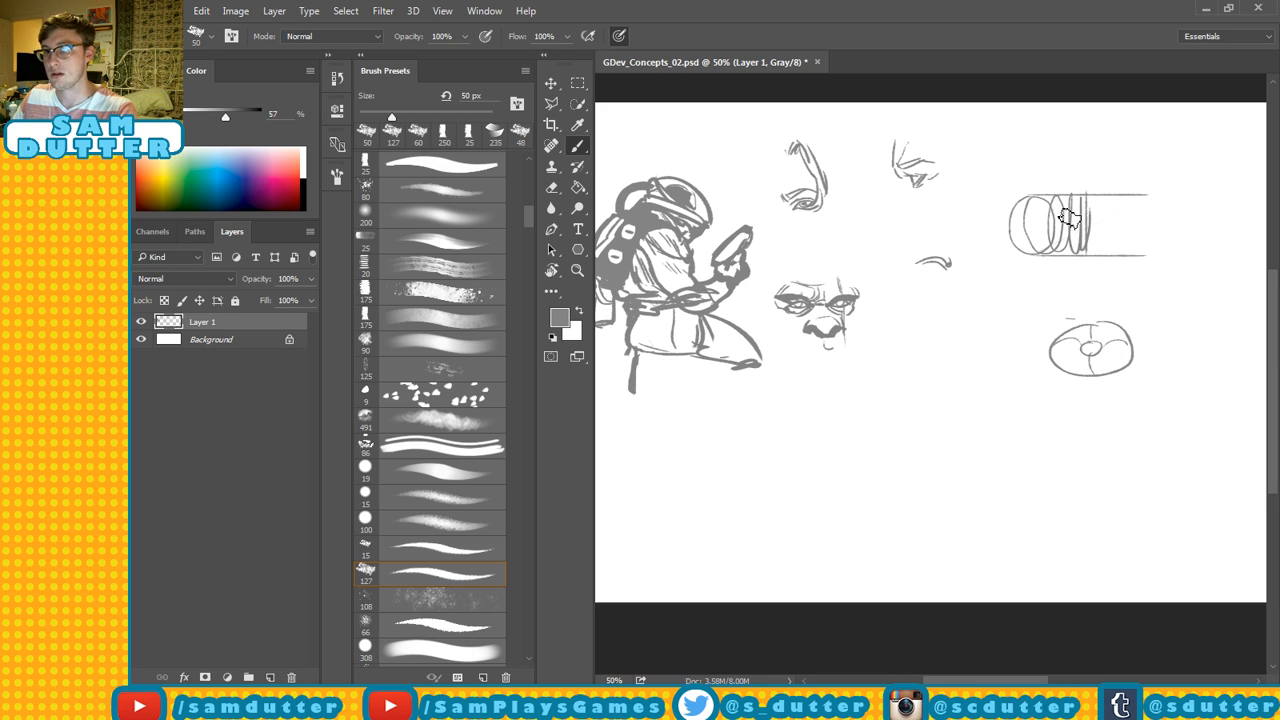
{"action": "mouse_move", "coordinate": [1108, 188]}
{"action": "left_mouse_down"}
{"action": "mouse_move", "coordinate": [1118, 235]}
{"action": "mouse_move", "coordinate": [1098, 217]}
{"action": "mouse_move", "coordinate": [1112, 243]}
{"action": "mouse_move", "coordinate": [1108, 203]}
{"action": "mouse_move", "coordinate": [1125, 225]}
{"action": "mouse_move", "coordinate": [1127, 206]}
{"action": "mouse_move", "coordinate": [1123, 246]}
{"action": "mouse_move", "coordinate": [1129, 205]}
{"action": "mouse_move", "coordinate": [1134, 238]}
{"action": "mouse_move", "coordinate": [1164, 218]}
{"action": "mouse_move", "coordinate": [1155, 206]}
{"action": "mouse_move", "coordinate": [1144, 248]}
{"action": "mouse_move", "coordinate": [1160, 212]}
{"action": "left_mouse_up"}
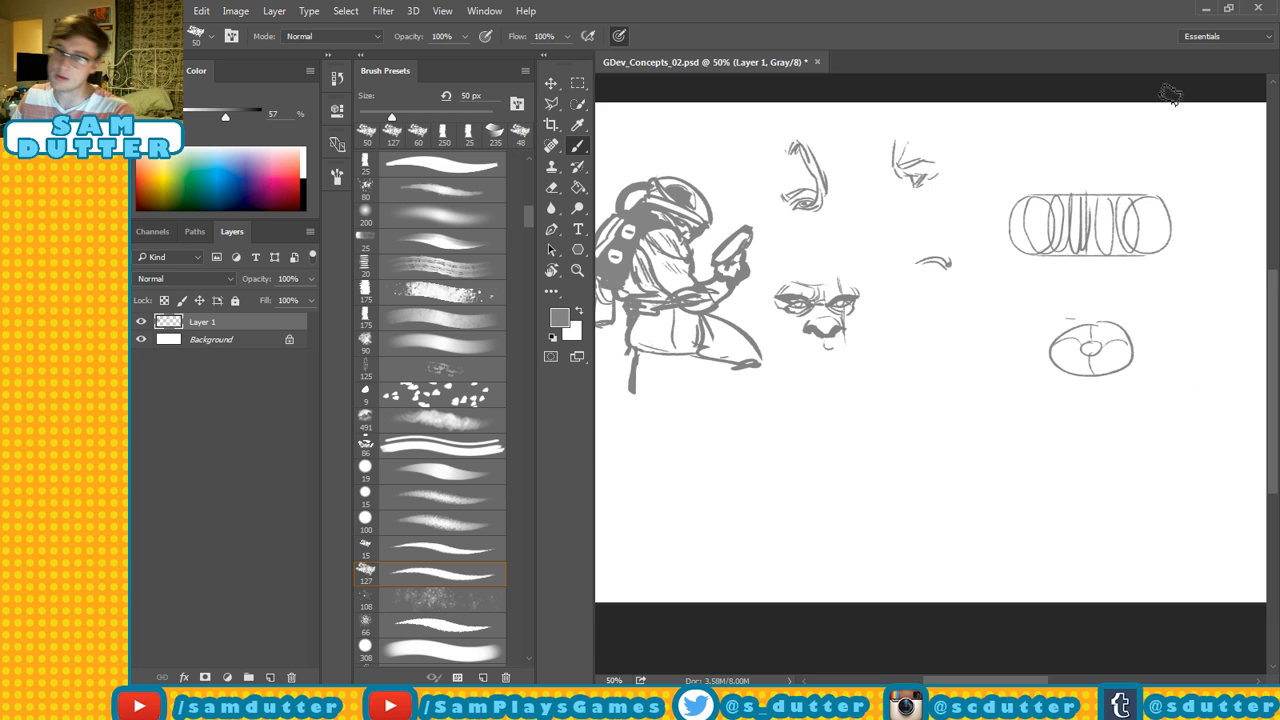
{"action": "key", "text": "ctrl+z"}
{"action": "mouse_move", "coordinate": [1134, 206]}
{"action": "left_mouse_down"}
{"action": "mouse_move", "coordinate": [1160, 210]}
{"action": "mouse_move", "coordinate": [1155, 200]}
{"action": "left_mouse_up"}
{"action": "key", "text": "ctrl+z"}
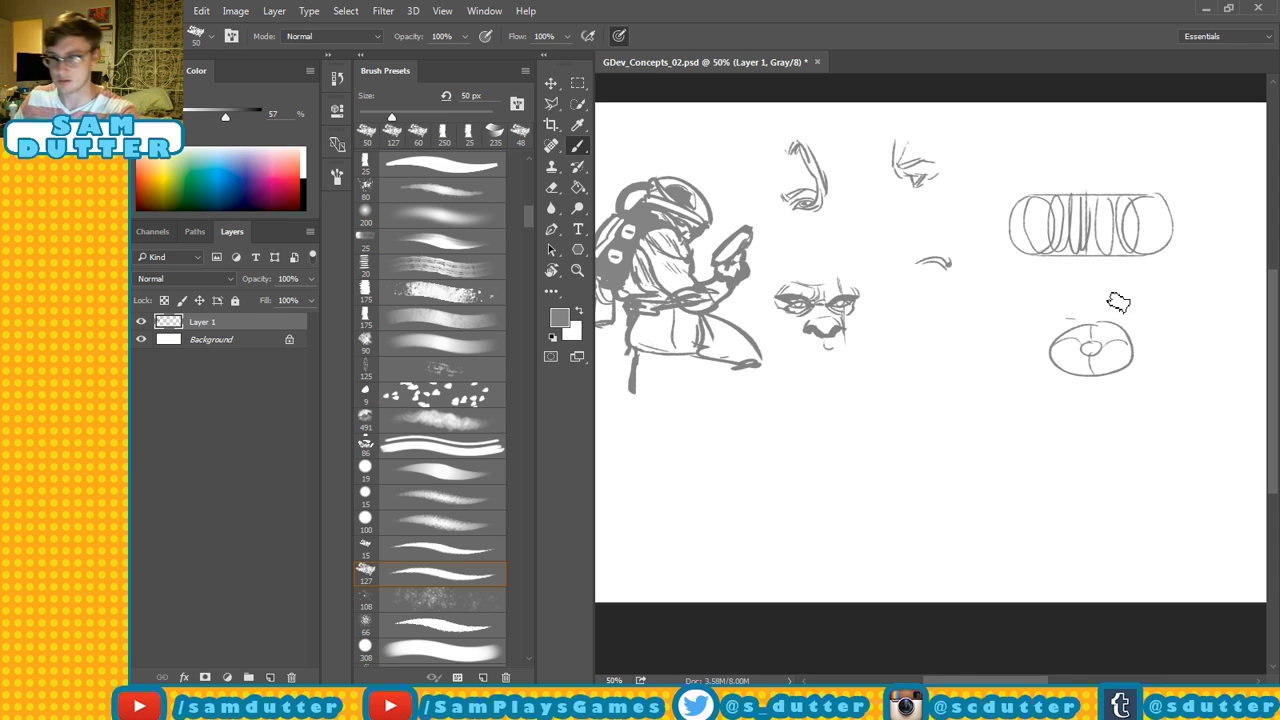
Select the cross-contoured oval, move it above the row of ellipses and deselect it.
{"action": "key", "text": "m"}
{"action": "left_click_drag", "start_coordinate": [1040, 292], "coordinate": [1166, 422]}
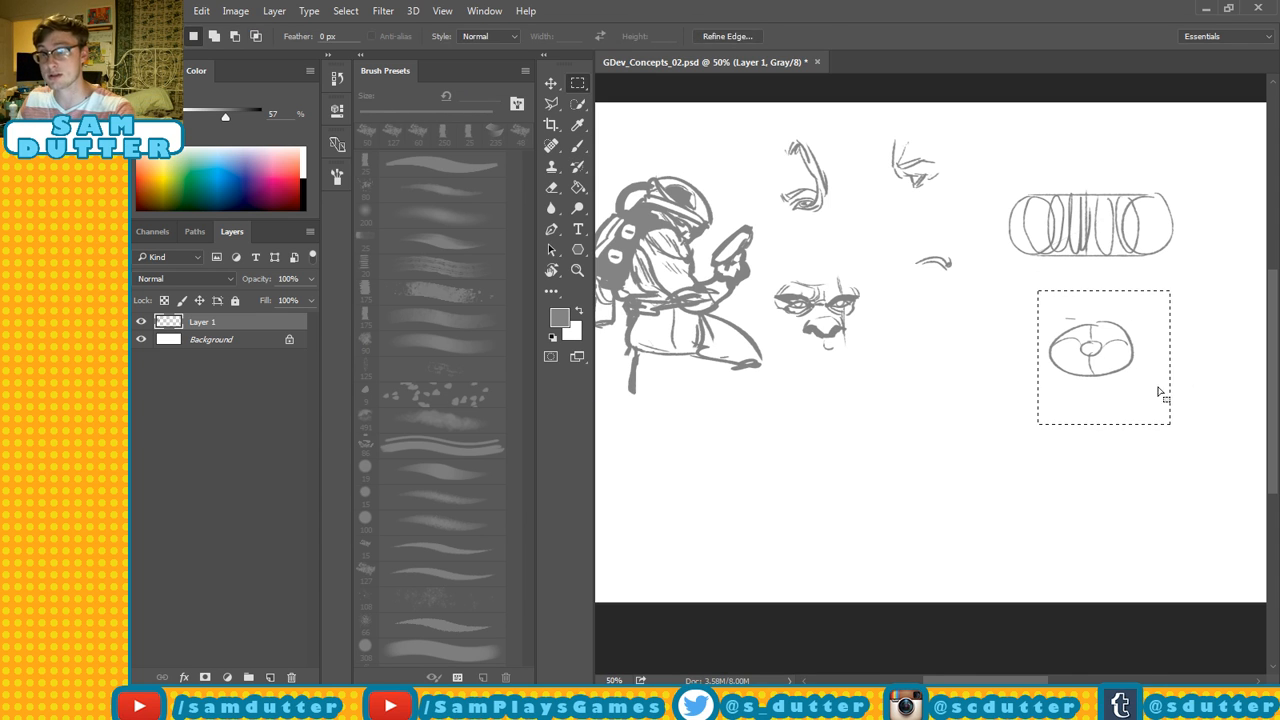
{"action": "key", "text": "v"}
{"action": "mouse_move", "coordinate": [1113, 357]}
{"action": "left_mouse_down"}
{"action": "mouse_move", "coordinate": [1095, 272]}
{"action": "mouse_move", "coordinate": [1129, 164]}
{"action": "left_mouse_up"}
{"action": "key", "text": "ctrl+d"}
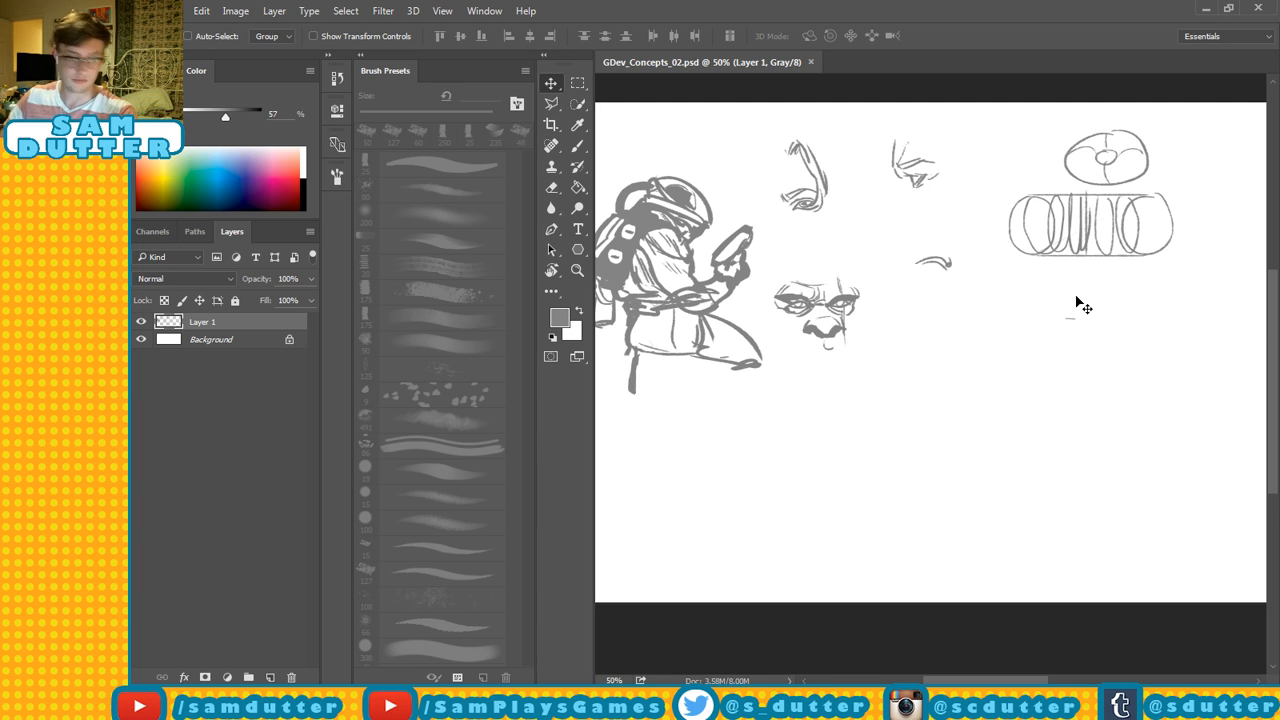
Paint a soft grey dome below the ellipses with the 91 px brush and sample a lighter grey from it.
{"action": "key", "text": "b"}
{"action": "right_click", "coordinate": [1027, 354]}
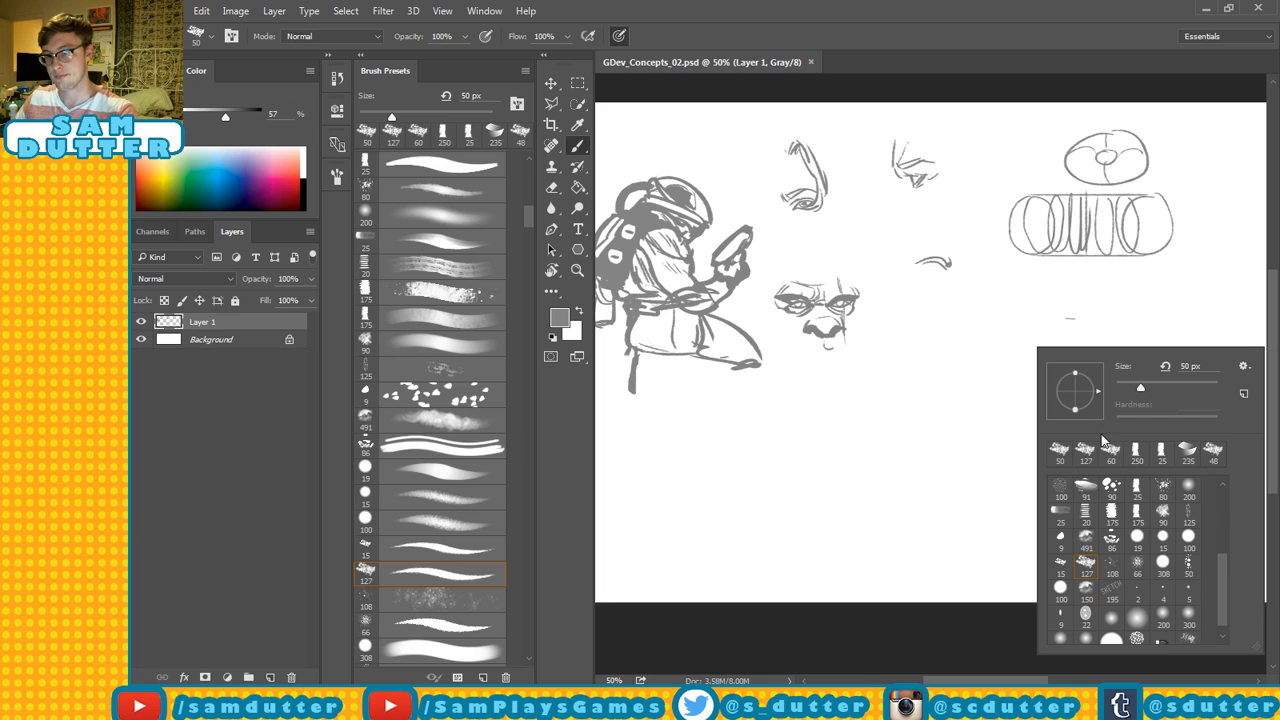
{"action": "double_click", "coordinate": [1080, 490]}
{"action": "mouse_move", "coordinate": [975, 365]}
{"action": "left_mouse_down"}
{"action": "mouse_move", "coordinate": [1007, 372]}
{"action": "mouse_move", "coordinate": [976, 359]}
{"action": "mouse_move", "coordinate": [1004, 307]}
{"action": "mouse_move", "coordinate": [1065, 335]}
{"action": "mouse_move", "coordinate": [988, 324]}
{"action": "mouse_move", "coordinate": [1041, 312]}
{"action": "mouse_move", "coordinate": [981, 349]}
{"action": "mouse_move", "coordinate": [1035, 326]}
{"action": "mouse_move", "coordinate": [1051, 363]}
{"action": "left_mouse_up"}
{"action": "key", "text": "super"}
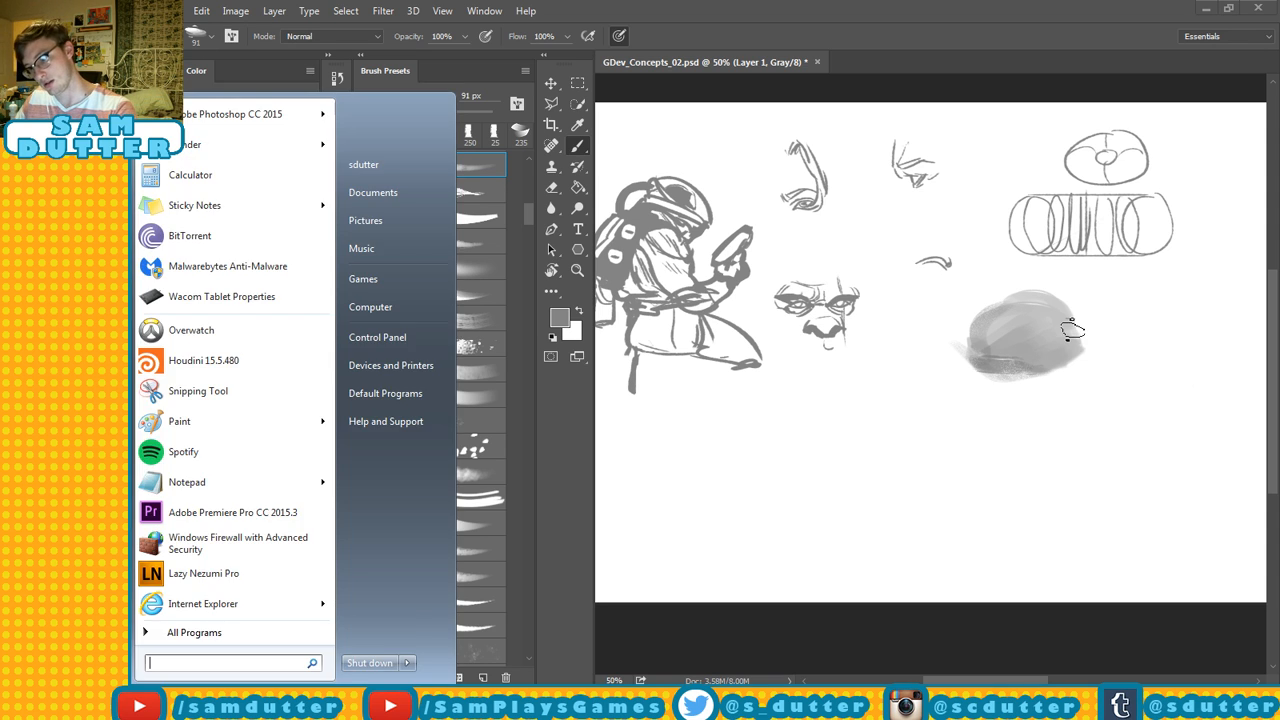
{"action": "key", "text": "super"}
{"action": "mouse_move", "coordinate": [1007, 338]}
{"action": "left_mouse_down"}
{"action": "mouse_move", "coordinate": [1058, 347]}
{"action": "mouse_move", "coordinate": [989, 330]}
{"action": "mouse_move", "coordinate": [1026, 315]}
{"action": "left_mouse_up"}
{"action": "left_click", "coordinate": [988, 332], "text": "alt"}
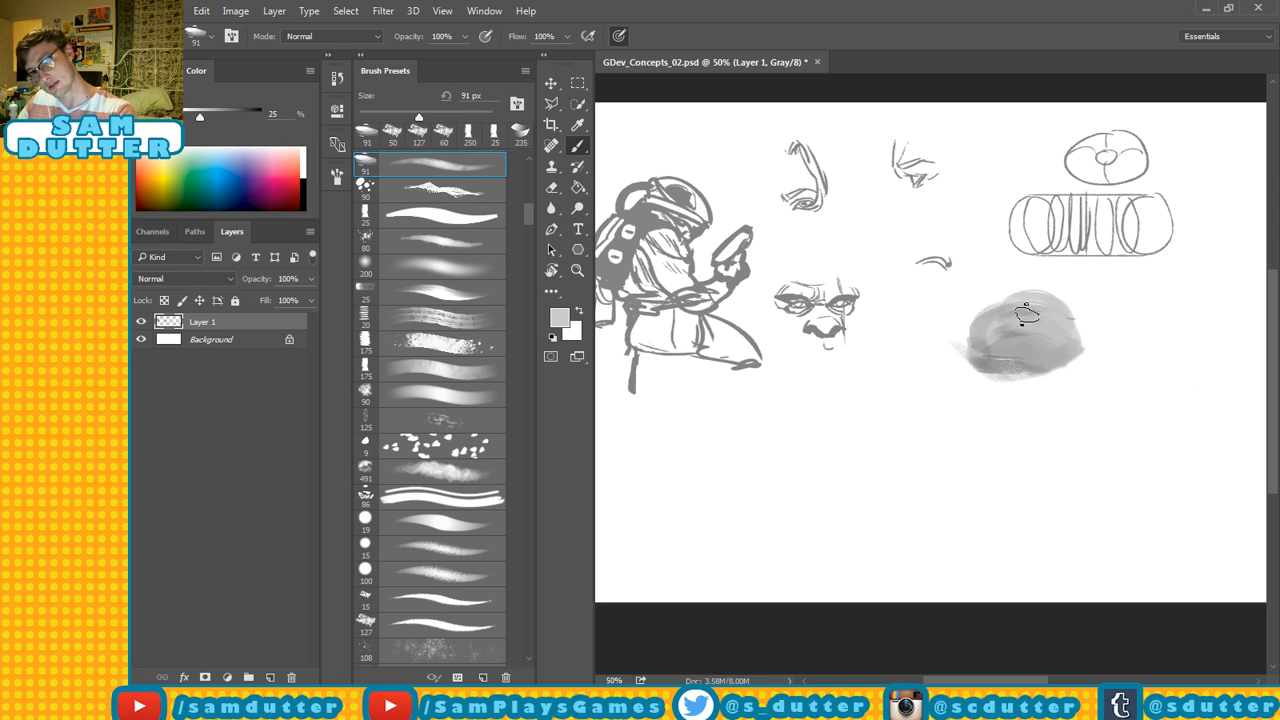
Paint a darker textured patch on the lower part of the grey dome with the 100 px brush, sampling greys from it.
{"action": "right_click", "coordinate": [1038, 352]}
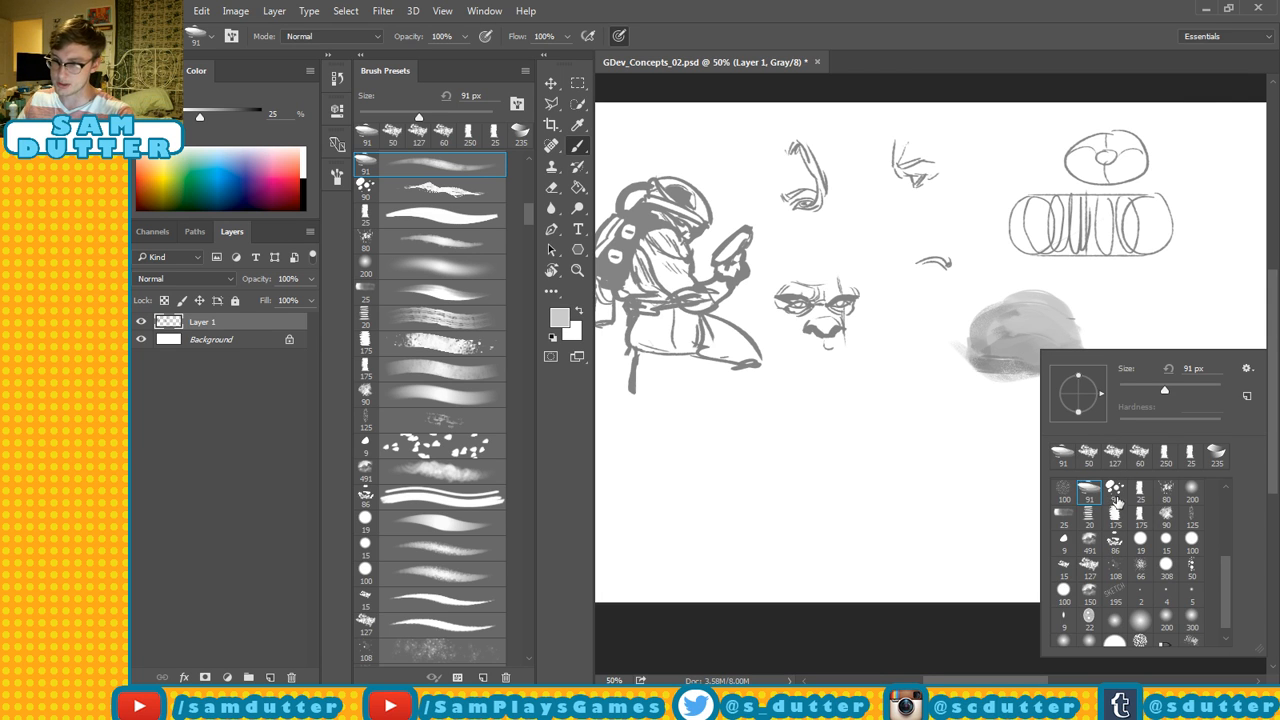
{"action": "left_click", "coordinate": [1063, 492]}
{"action": "mouse_move", "coordinate": [1018, 347]}
{"action": "left_mouse_down"}
{"action": "mouse_move", "coordinate": [1019, 373]}
{"action": "mouse_move", "coordinate": [1034, 346]}
{"action": "mouse_move", "coordinate": [1036, 364]}
{"action": "left_mouse_up"}
{"action": "left_click", "coordinate": [997, 354], "text": "alt"}
{"action": "left_click", "coordinate": [1037, 330], "text": "alt"}
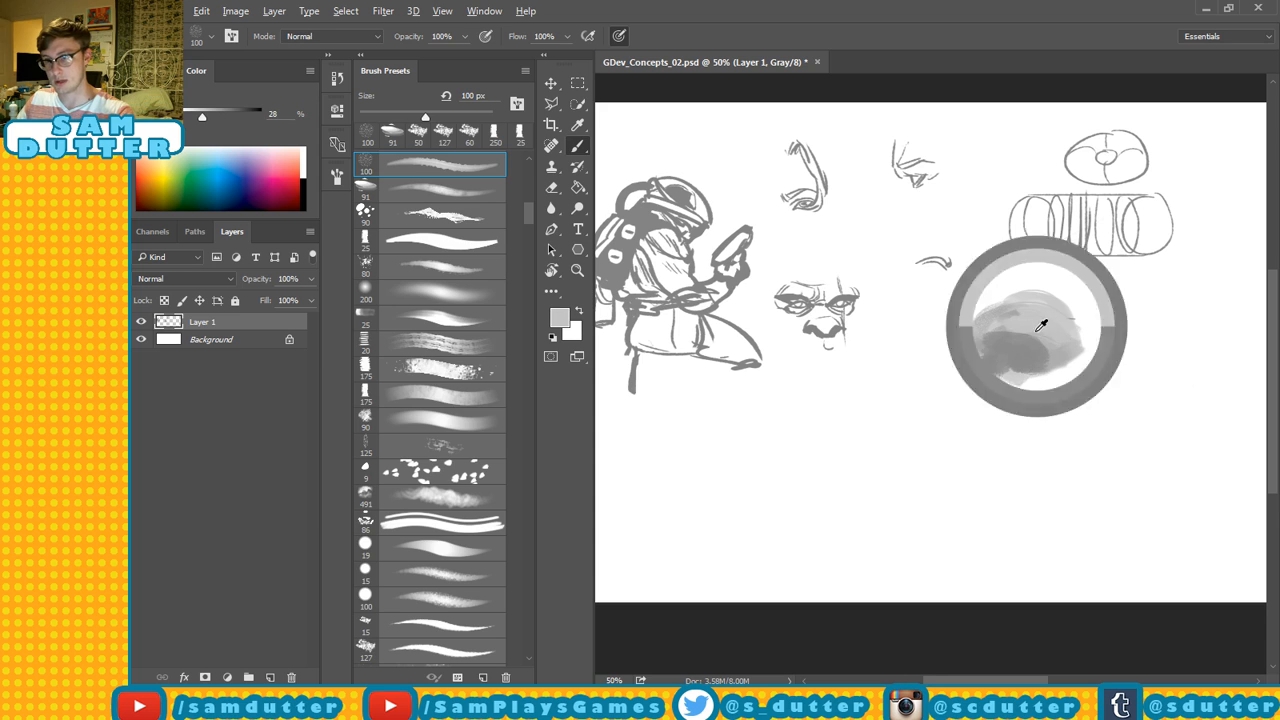
Add fine strands and a dark lower corner to the grey dome's edge with the 25 px brush, using sampled greys.
{"action": "right_click", "coordinate": [1045, 348]}
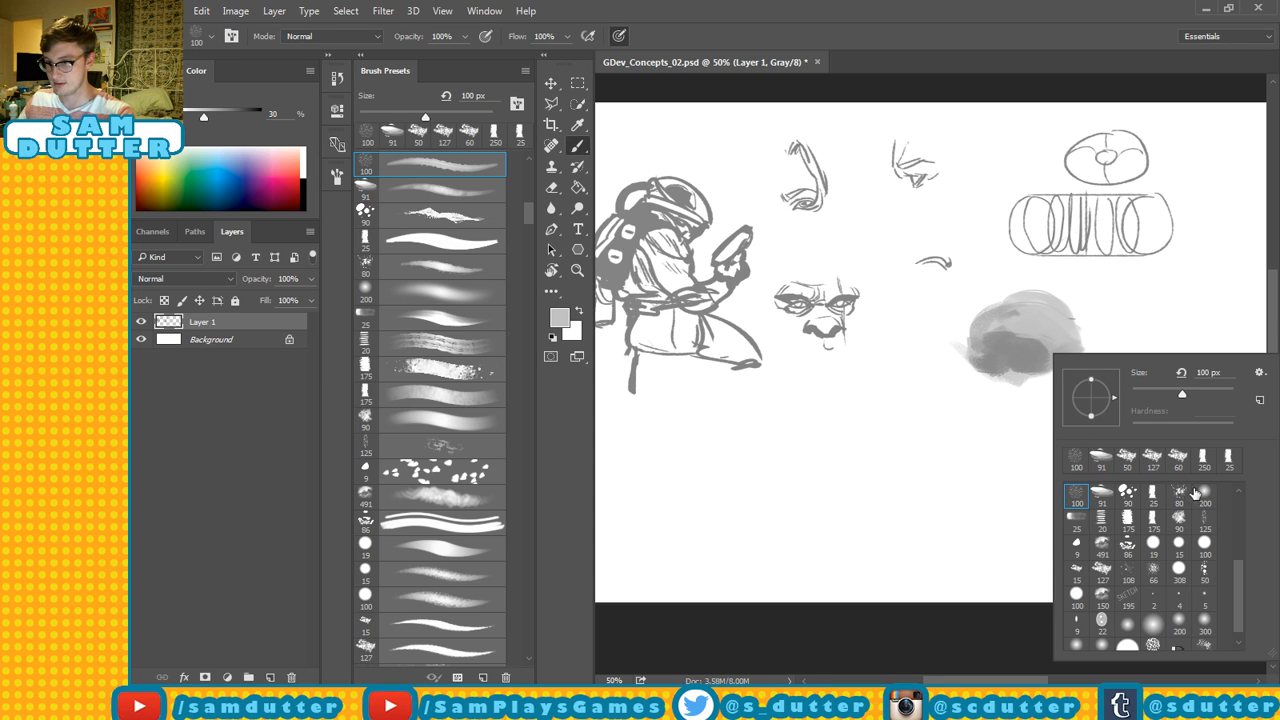
{"action": "left_click", "coordinate": [1076, 521]}
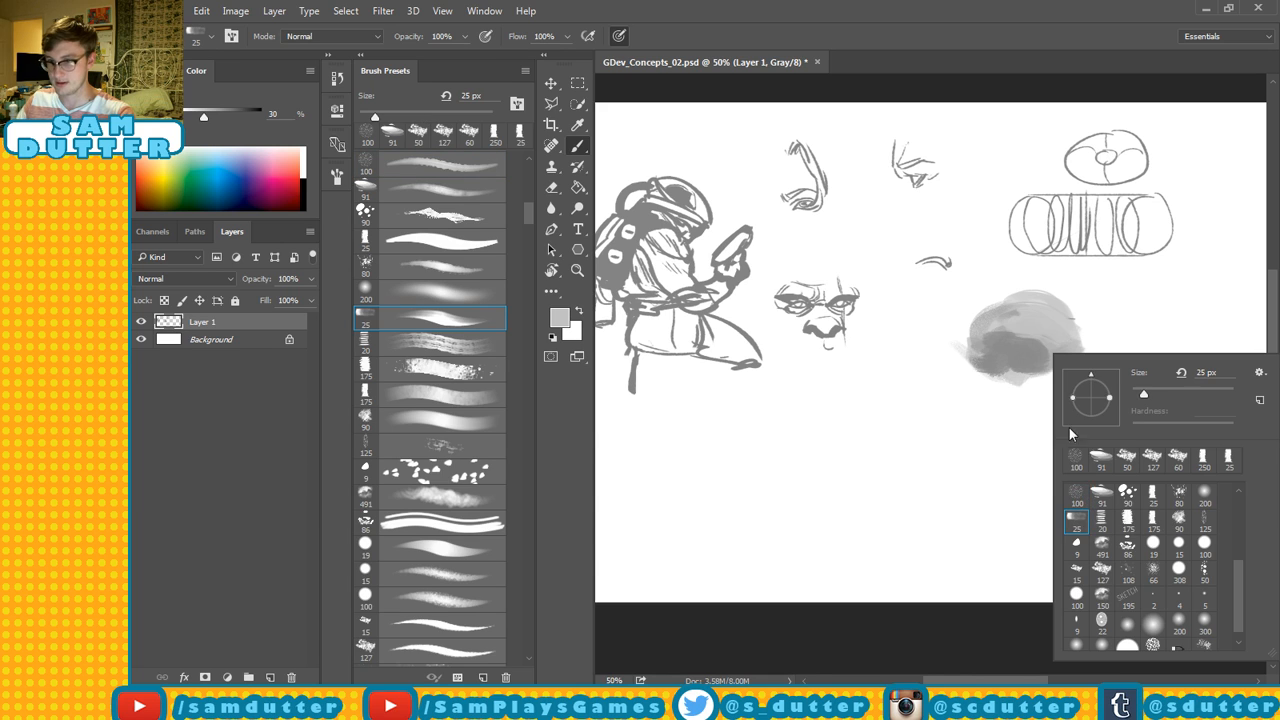
{"action": "left_click", "coordinate": [1037, 334]}
{"action": "mouse_move", "coordinate": [1046, 341]}
{"action": "left_mouse_down"}
{"action": "mouse_move", "coordinate": [1073, 358]}
{"action": "mouse_move", "coordinate": [1054, 340]}
{"action": "mouse_move", "coordinate": [1081, 369]}
{"action": "mouse_move", "coordinate": [1069, 369]}
{"action": "mouse_move", "coordinate": [1088, 365]}
{"action": "mouse_move", "coordinate": [1077, 322]}
{"action": "mouse_move", "coordinate": [1082, 369]}
{"action": "left_mouse_up"}
{"action": "left_click", "coordinate": [1030, 350], "text": "alt"}
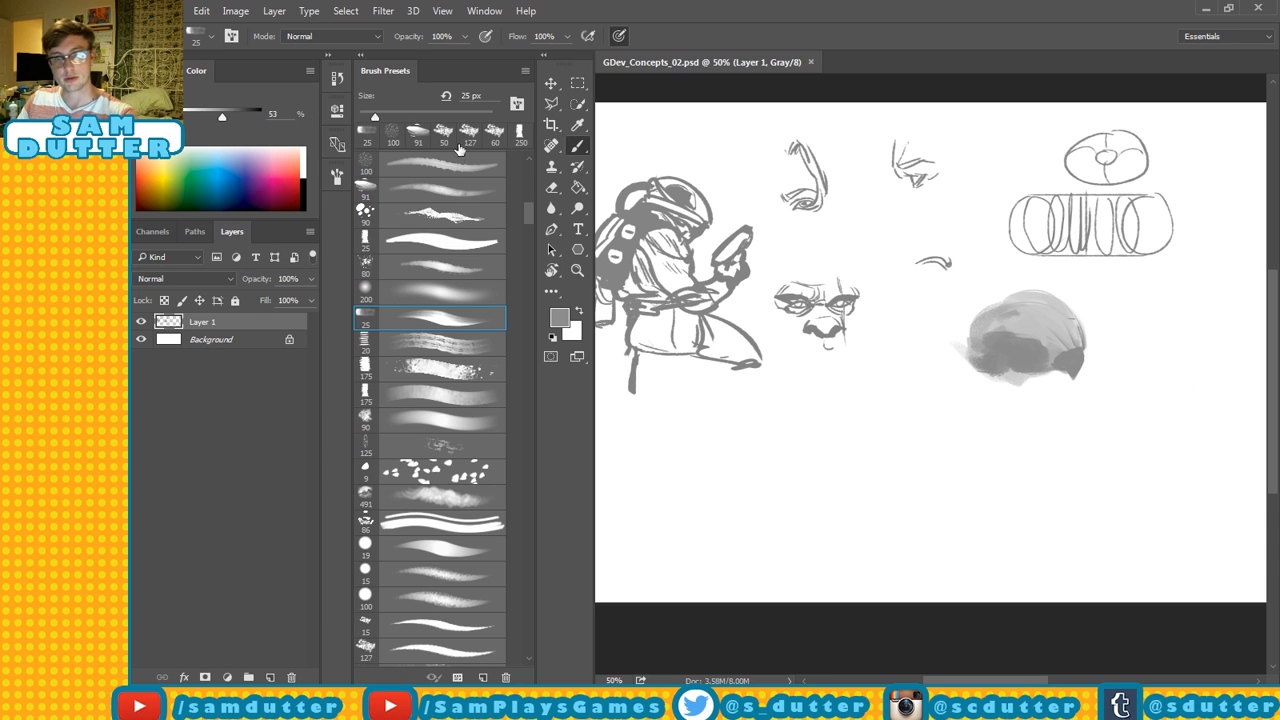
Arrange the tools in a single column and dock Swatches between Color and Layers.
{"action": "left_click", "coordinate": [544, 54]}
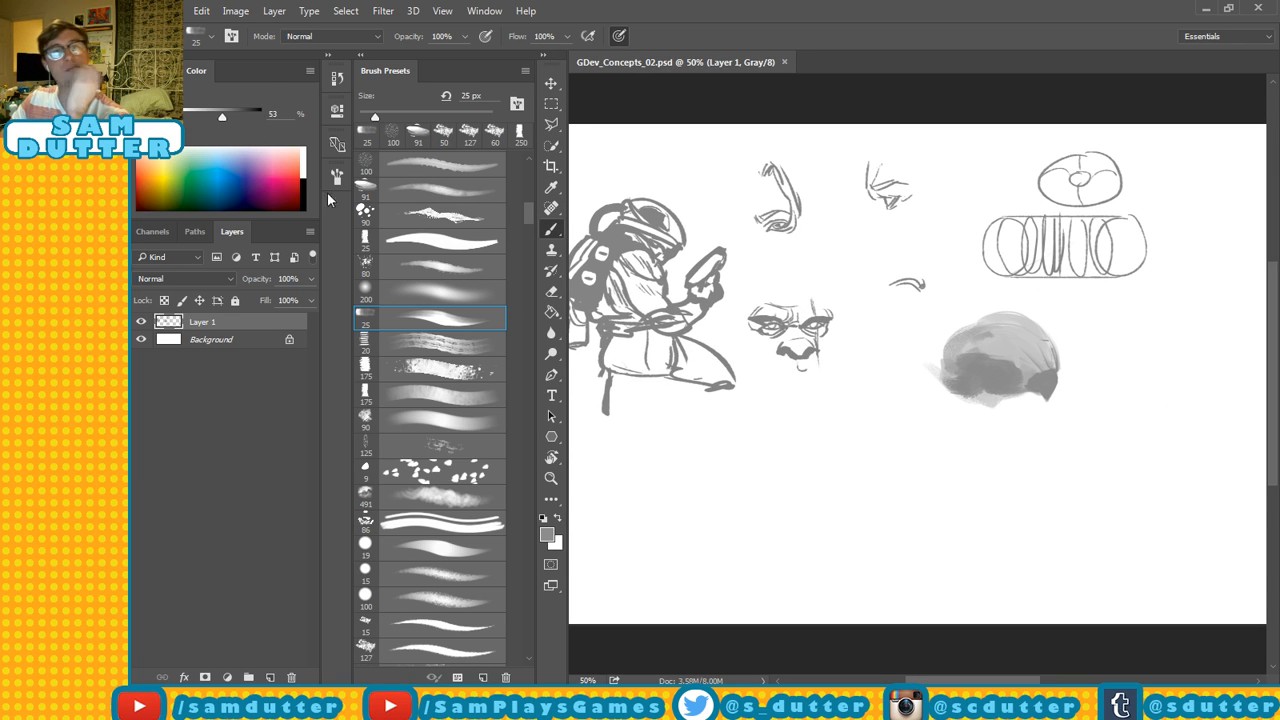
{"action": "left_click", "coordinate": [155, 71]}
{"action": "left_click_drag", "start_coordinate": [155, 71], "coordinate": [222, 471]}
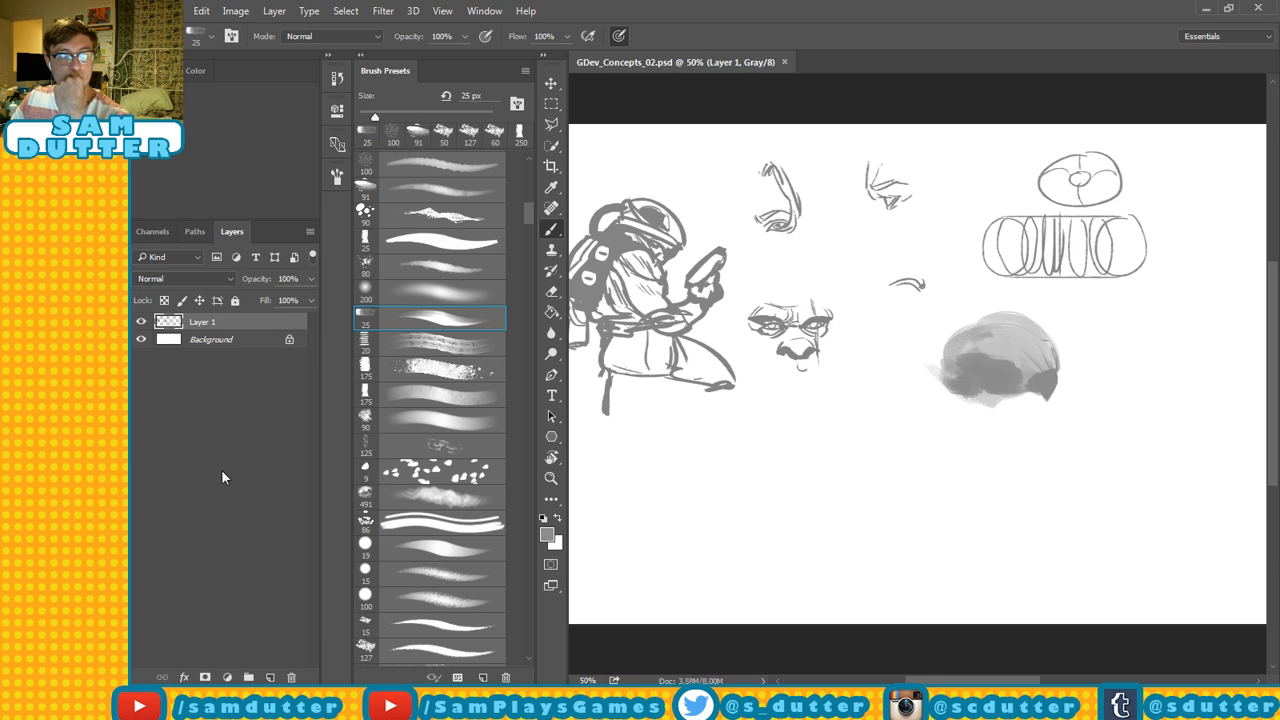
{"action": "left_click_drag", "start_coordinate": [190, 204], "coordinate": [196, 209]}
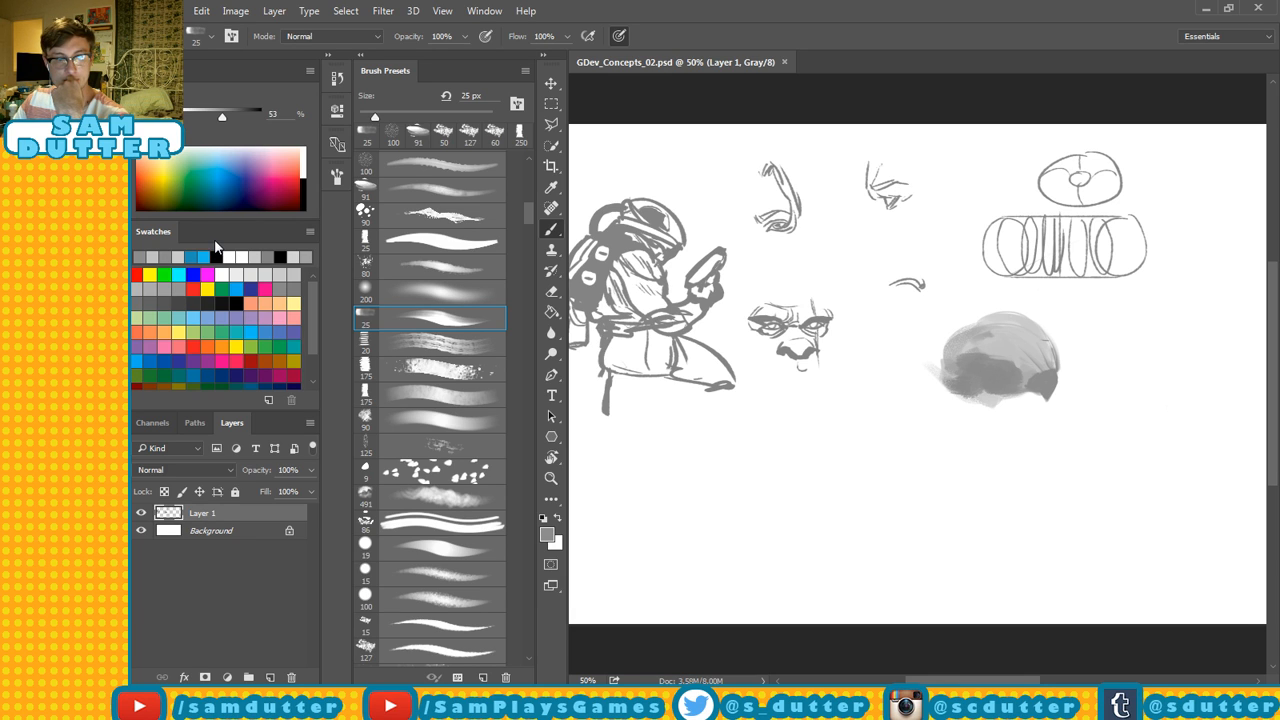
{"action": "left_click", "coordinate": [242, 421]}
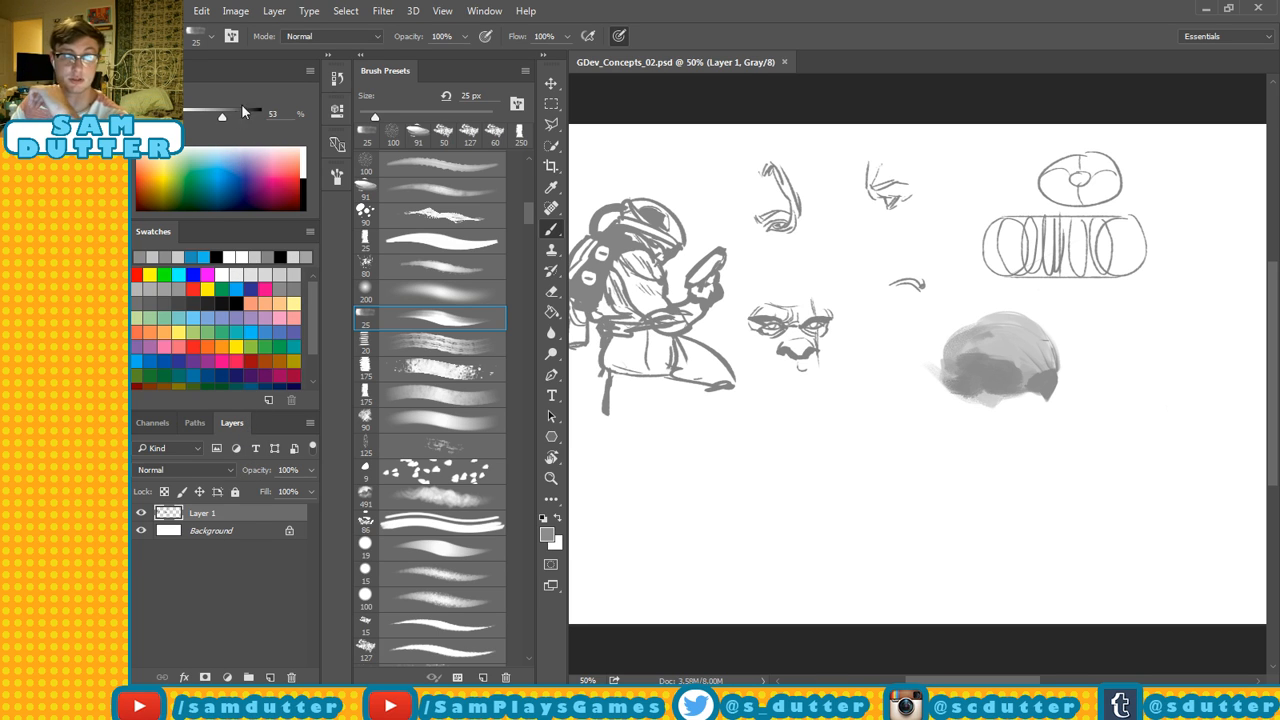
Change the Color display to Hue Cube and reduce its height to give Swatches more room.
{"action": "left_click", "coordinate": [309, 71]}
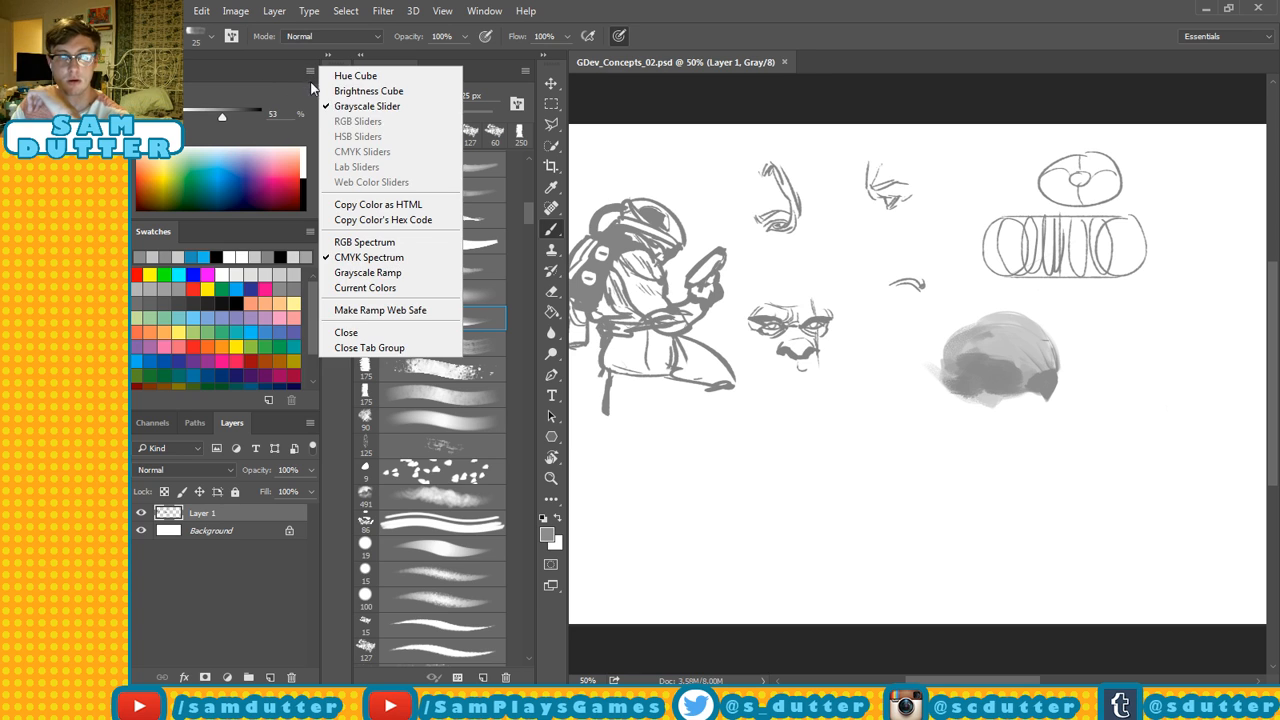
{"action": "left_click", "coordinate": [362, 78]}
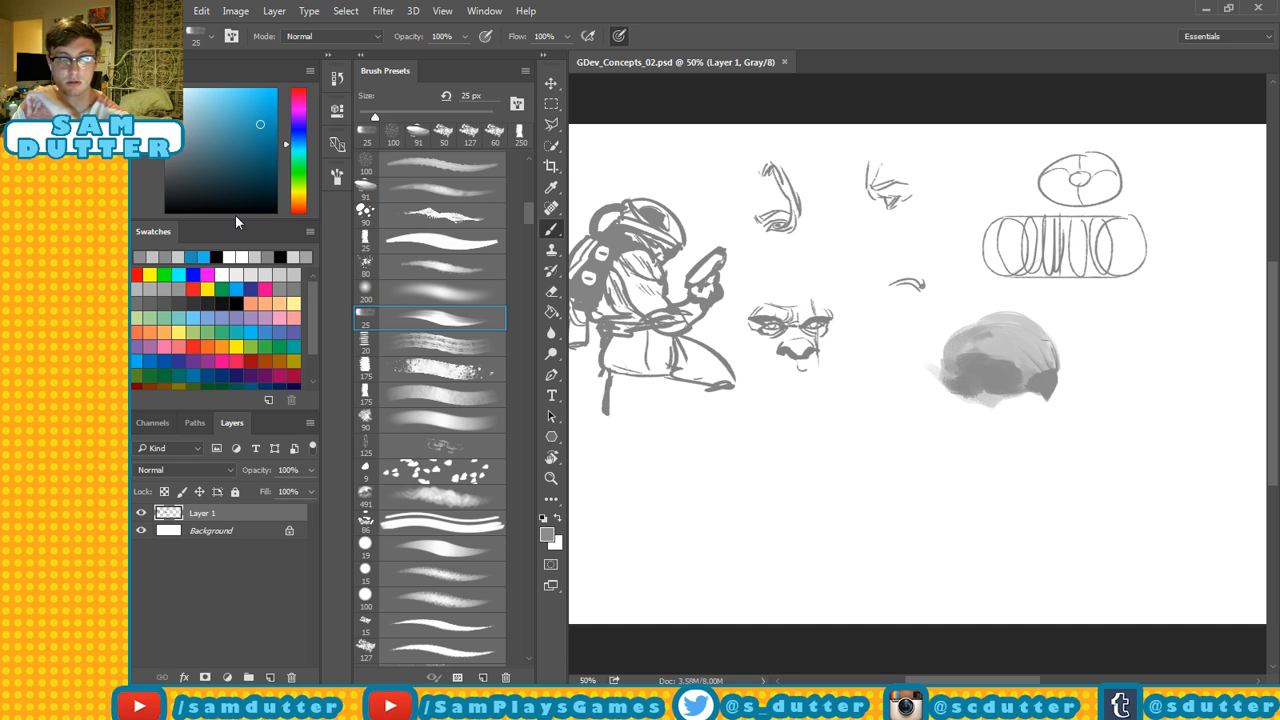
{"action": "left_click_drag", "start_coordinate": [237, 218], "coordinate": [254, 190]}
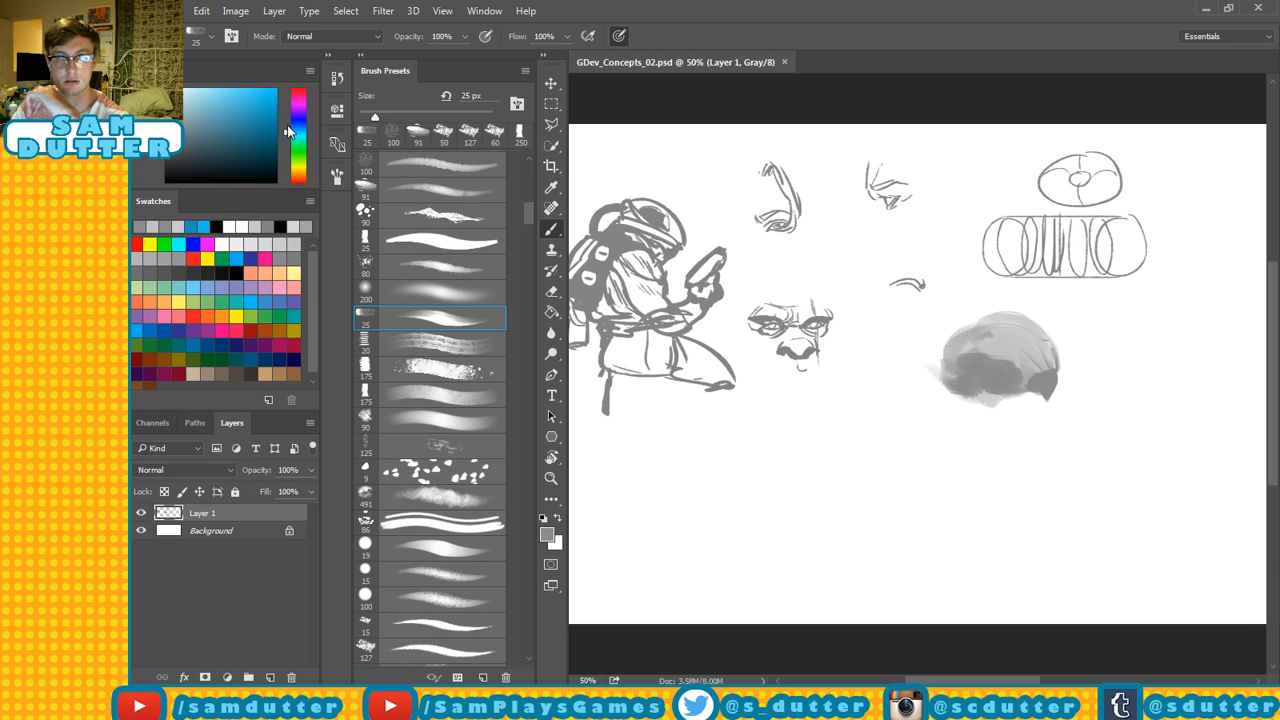
{"action": "left_click", "coordinate": [310, 73]}
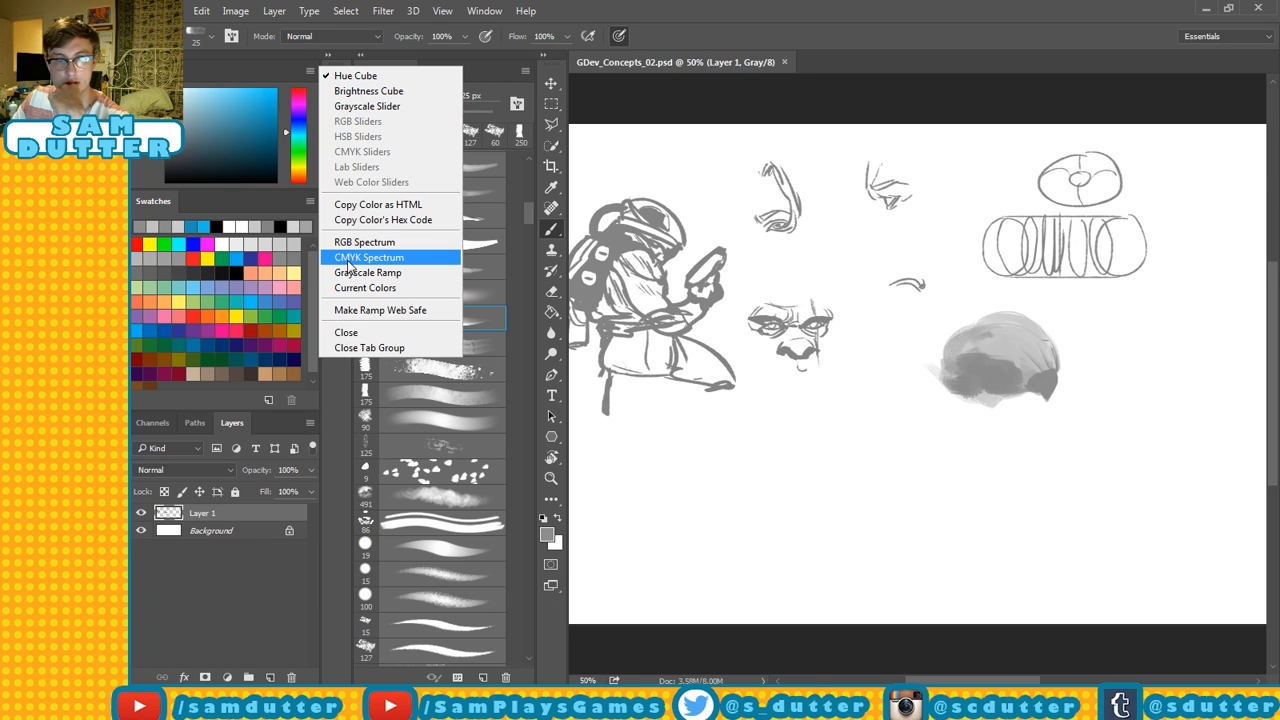
{"action": "left_click", "coordinate": [245, 78]}
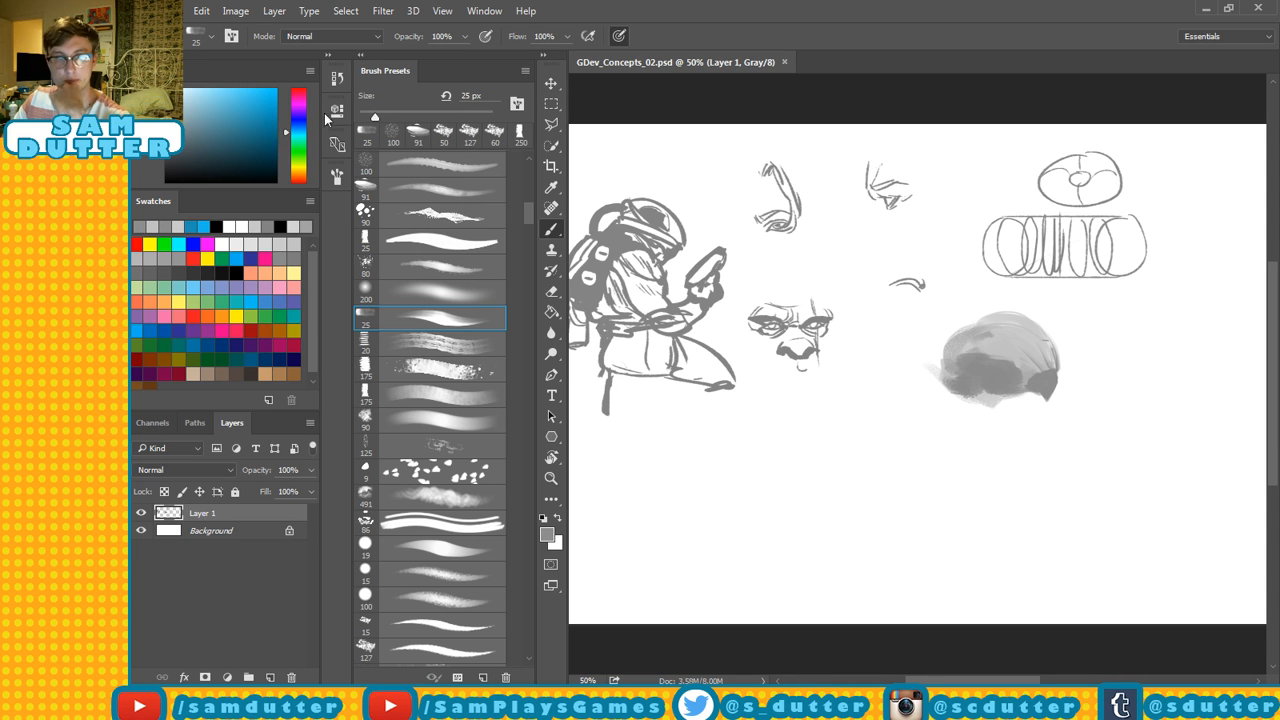
Convert the document from Grayscale to RGB Color mode, keeping its layers separate.
{"action": "left_click", "coordinate": [237, 11]}
{"action": "mouse_move", "coordinate": [266, 36]}
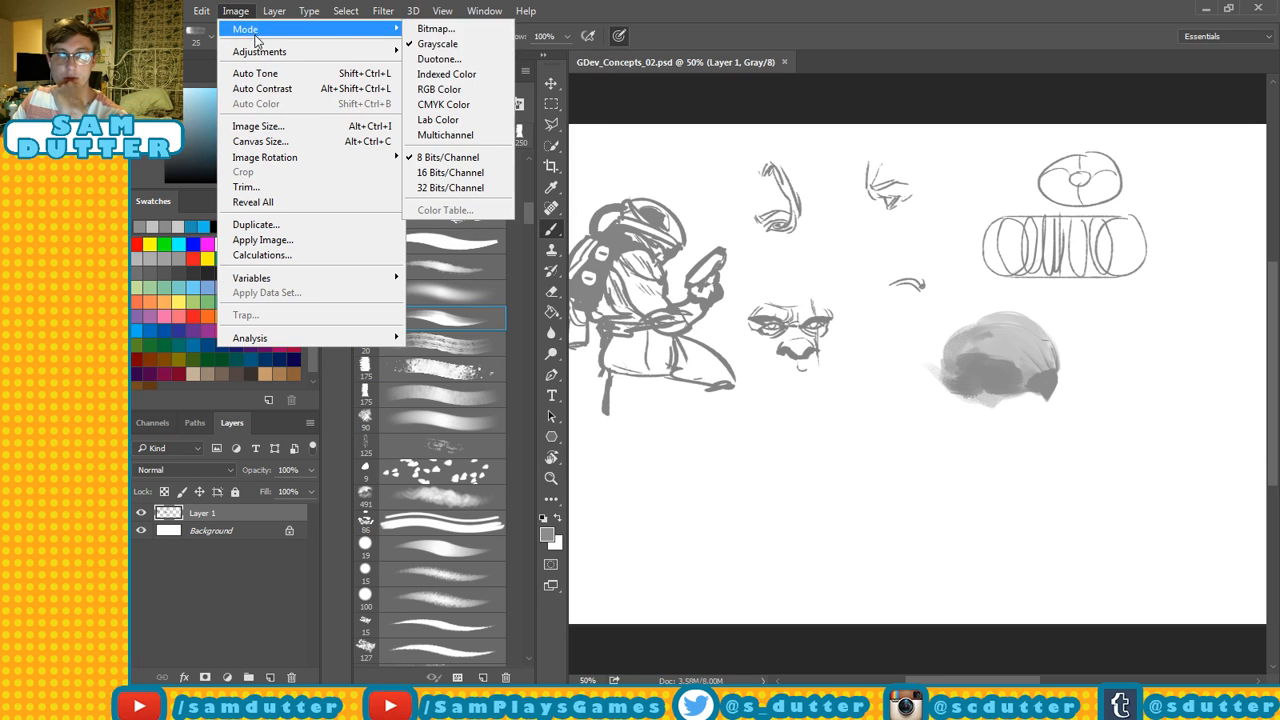
{"action": "left_click", "coordinate": [442, 90]}
{"action": "left_click", "coordinate": [786, 264]}
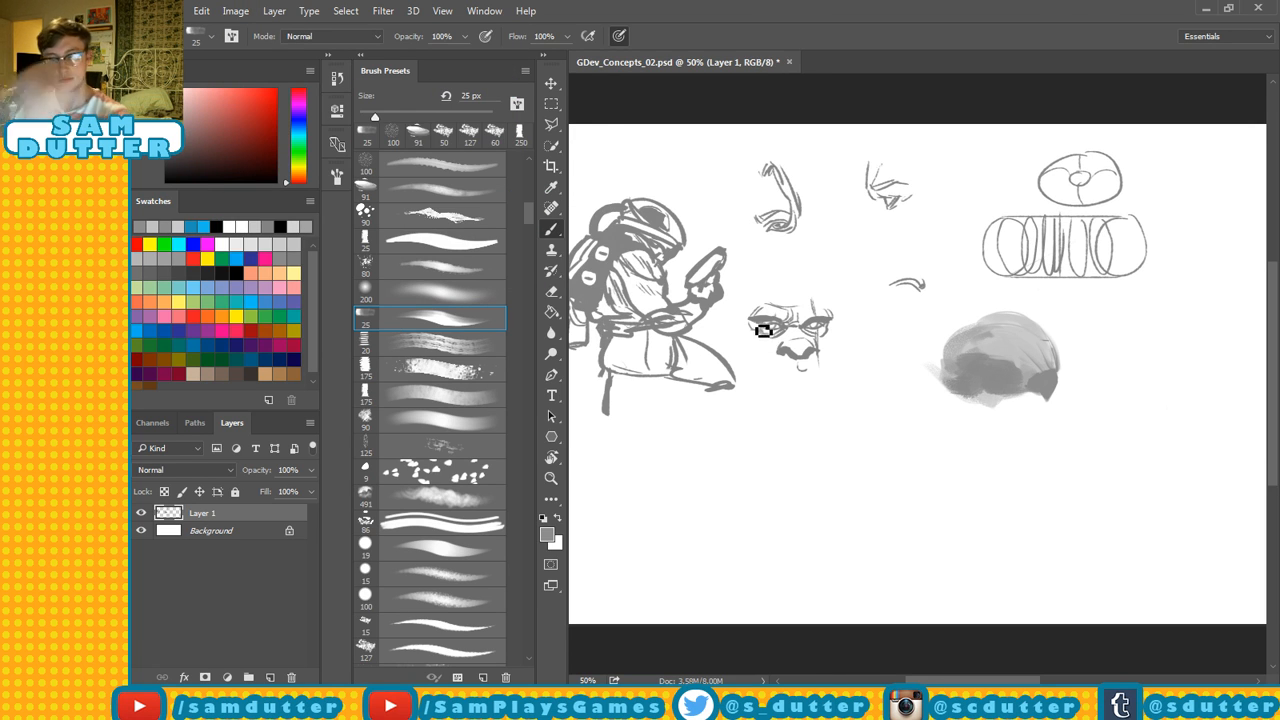
Change the Color display to HSB Sliders and reduce its height to give Swatches more room.
{"action": "left_click", "coordinate": [316, 72]}
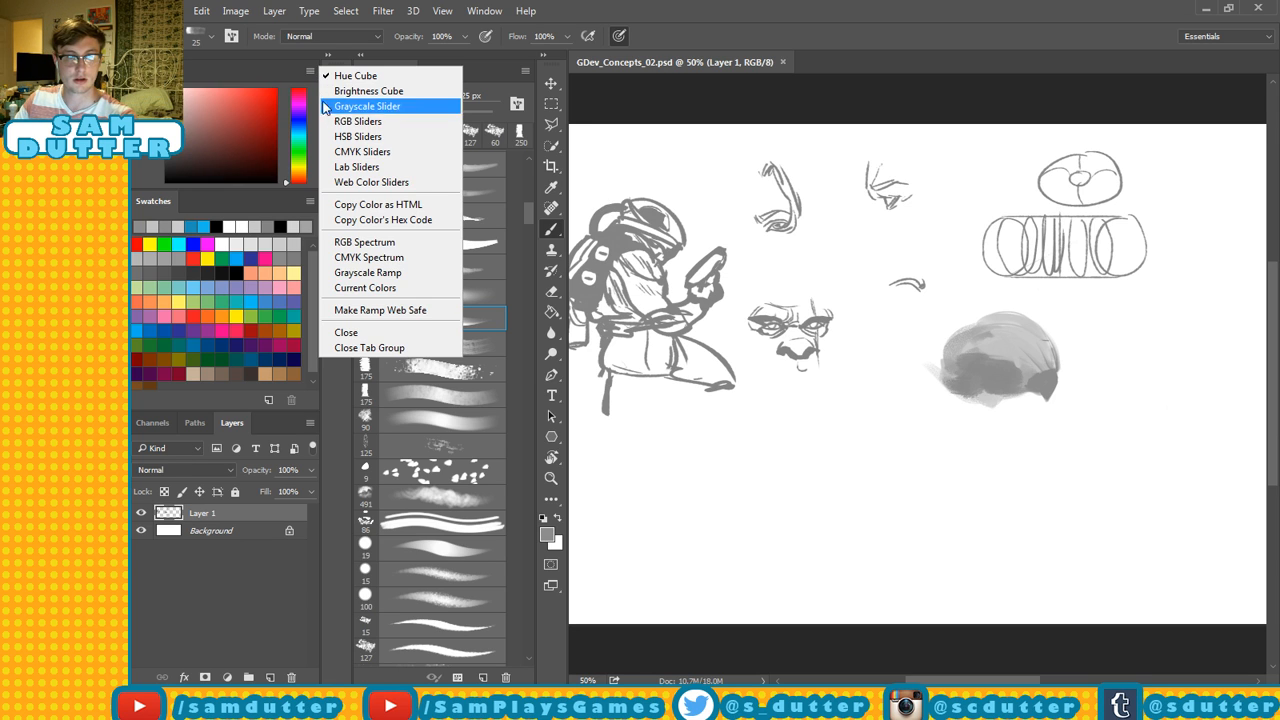
{"action": "left_click", "coordinate": [337, 130]}
{"action": "left_click", "coordinate": [310, 70]}
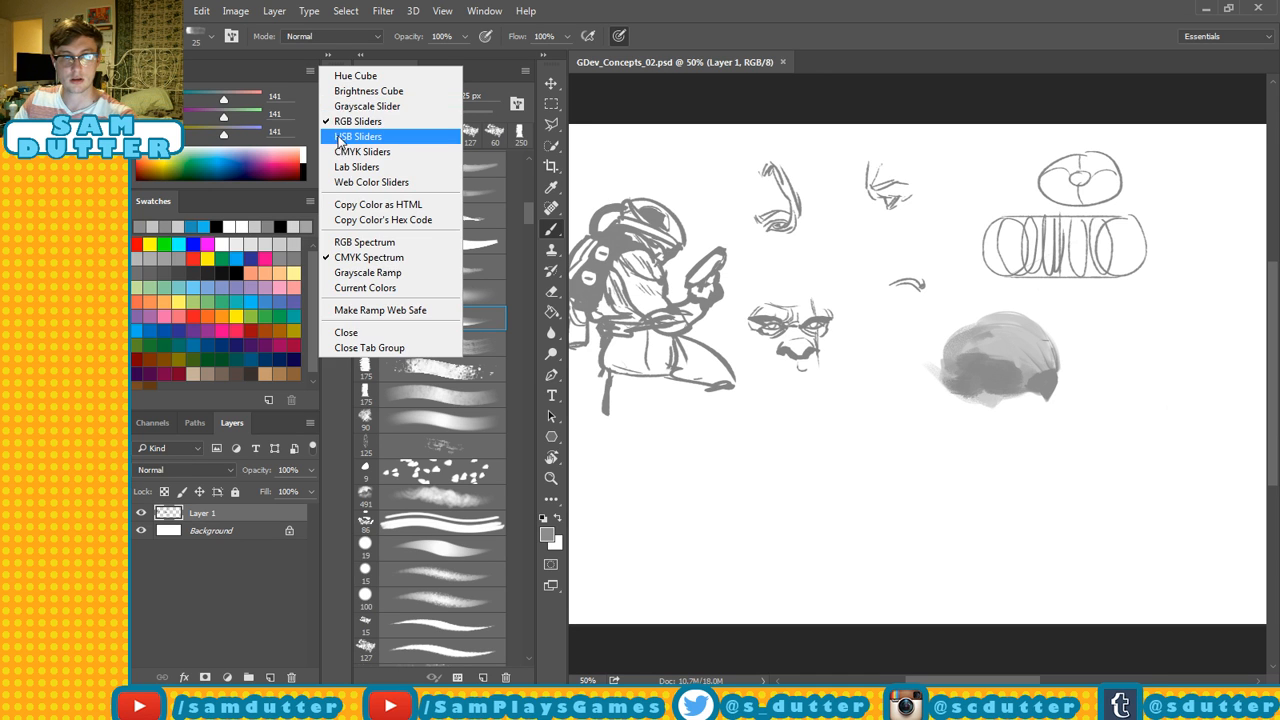
{"action": "left_click", "coordinate": [339, 137]}
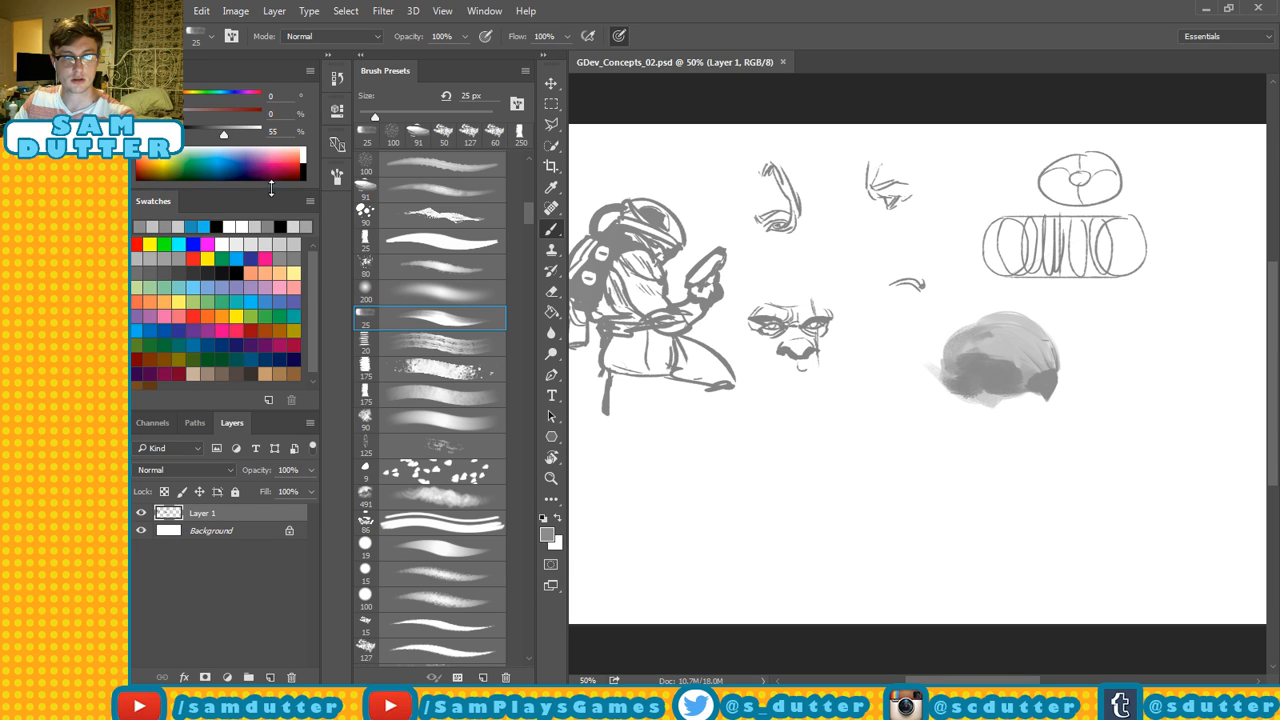
{"action": "left_click_drag", "start_coordinate": [270, 190], "coordinate": [277, 161]}
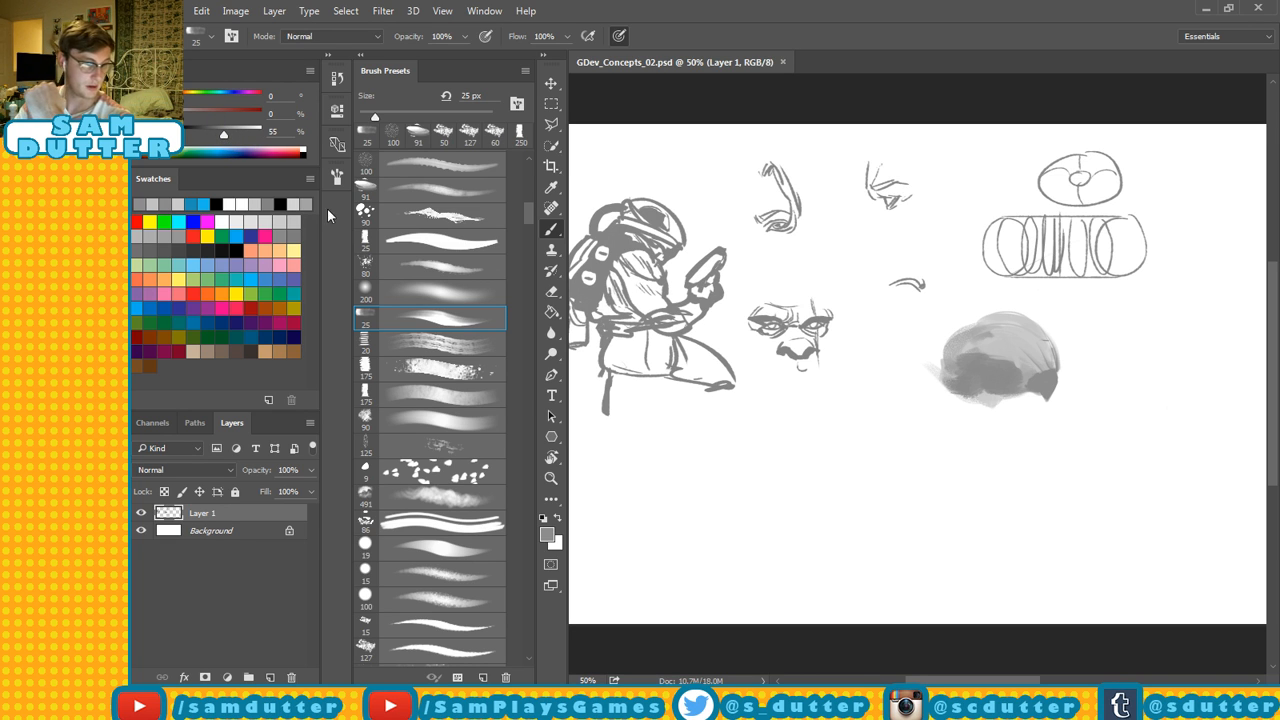
Hide Layer 1 with the earlier sketches and add a new empty layer above it.
{"action": "left_click_drag", "start_coordinate": [993, 370], "coordinate": [988, 348]}
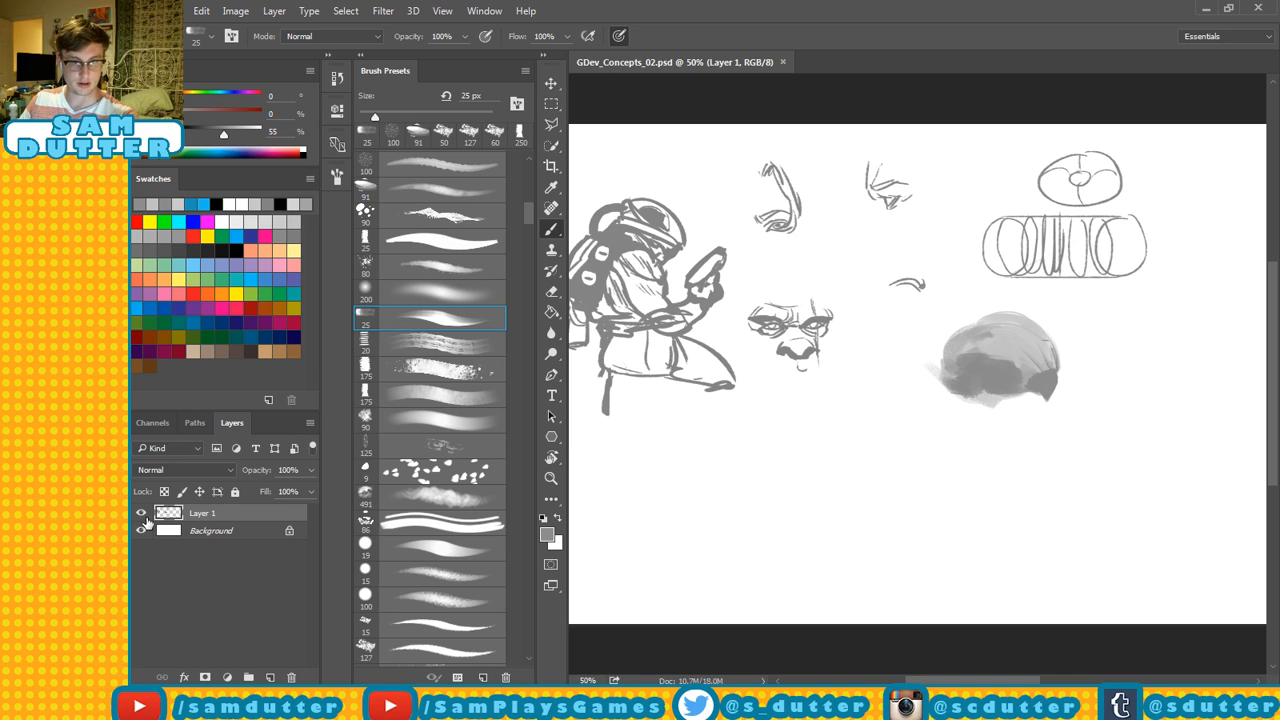
{"action": "left_click", "coordinate": [142, 514]}
{"action": "left_click", "coordinate": [270, 677]}
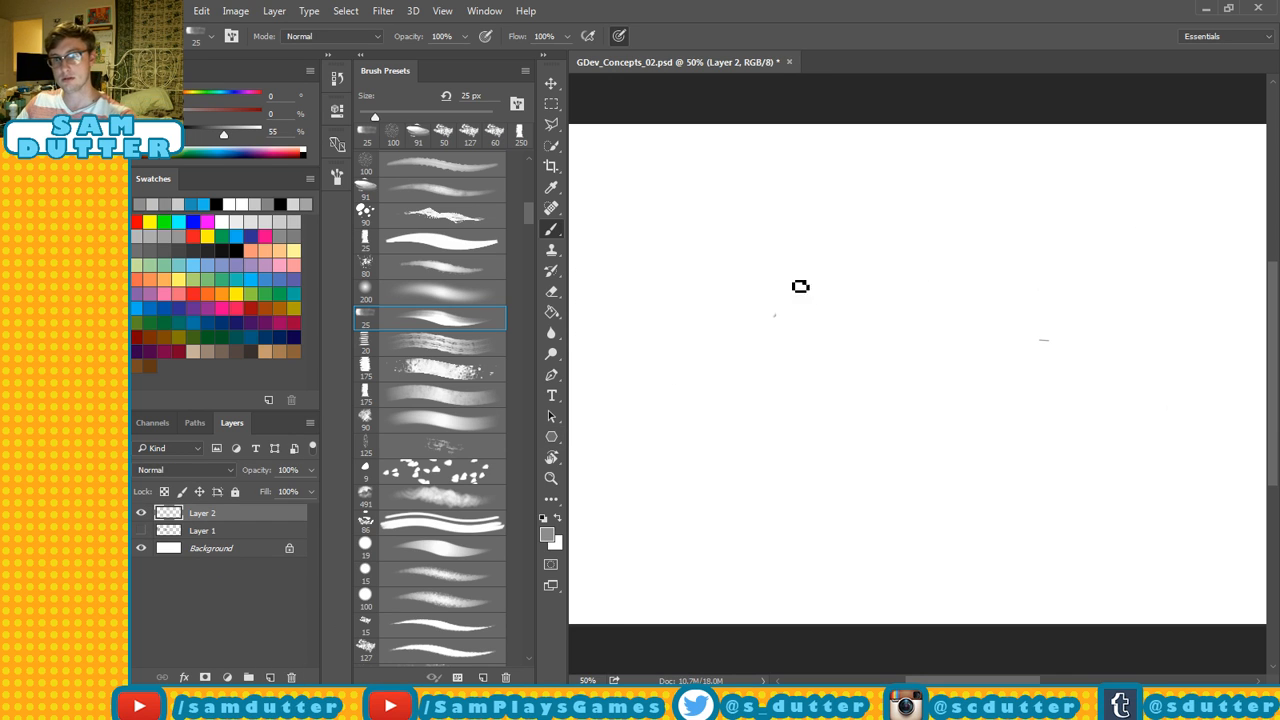
Block in a figure's grey torso and head with the flat rectangular brush, enlarged from 25 to 60 px, and erase the stray mark beside it.
{"action": "left_click_drag", "start_coordinate": [807, 292], "coordinate": [803, 263]}
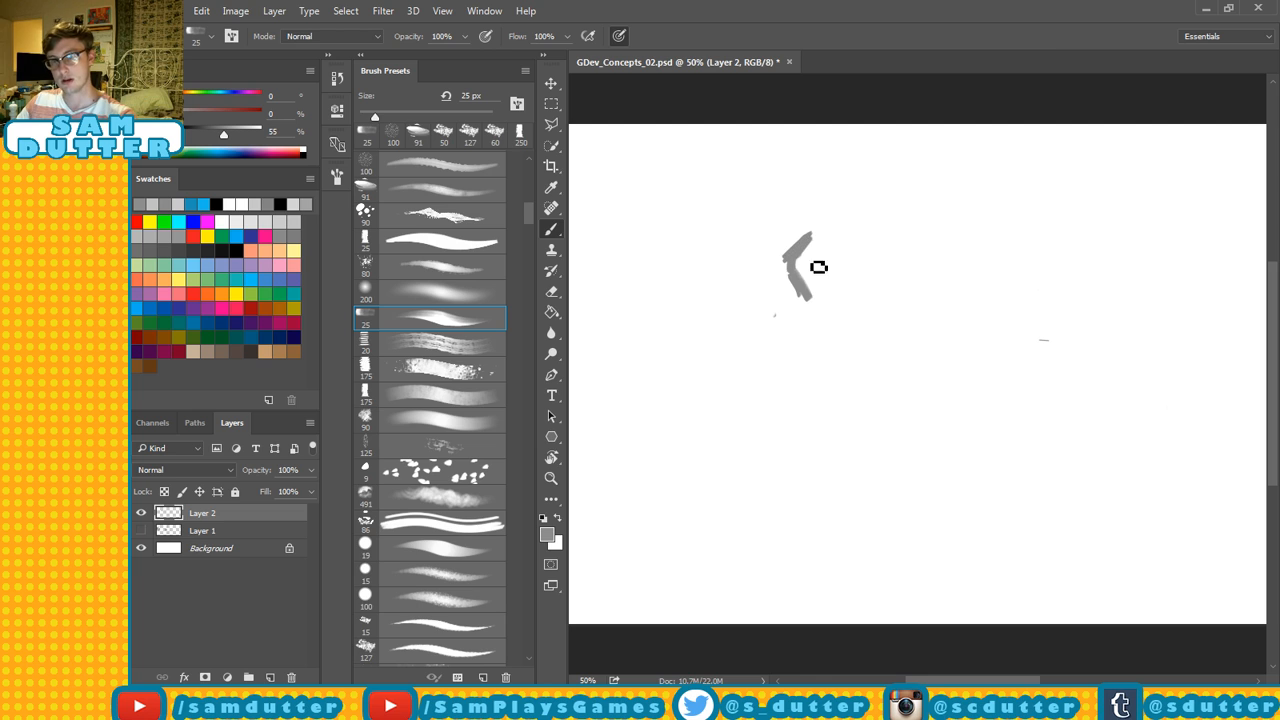
{"action": "right_click", "coordinate": [809, 252]}
{"action": "left_click", "coordinate": [908, 393]}
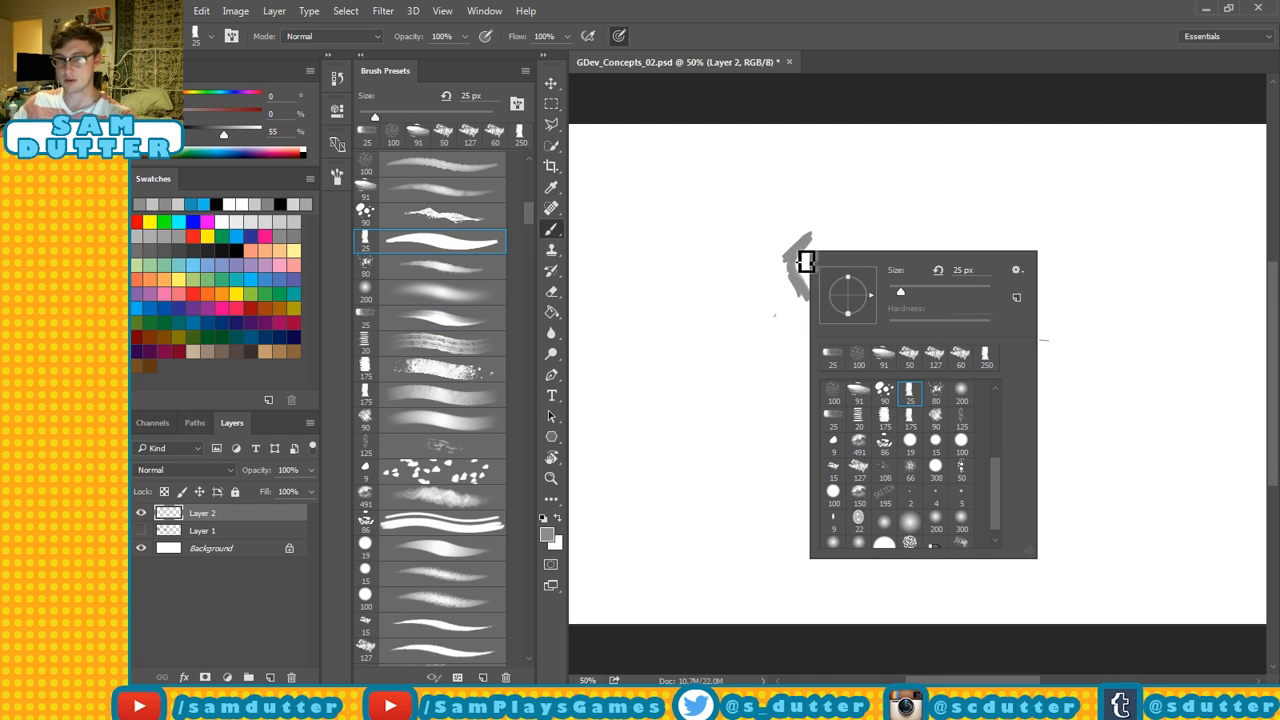
{"action": "mouse_move", "coordinate": [769, 232]}
{"action": "left_mouse_down"}
{"action": "mouse_move", "coordinate": [817, 293]}
{"action": "mouse_move", "coordinate": [808, 261]}
{"action": "mouse_move", "coordinate": [830, 280]}
{"action": "mouse_move", "coordinate": [817, 252]}
{"action": "left_mouse_up"}
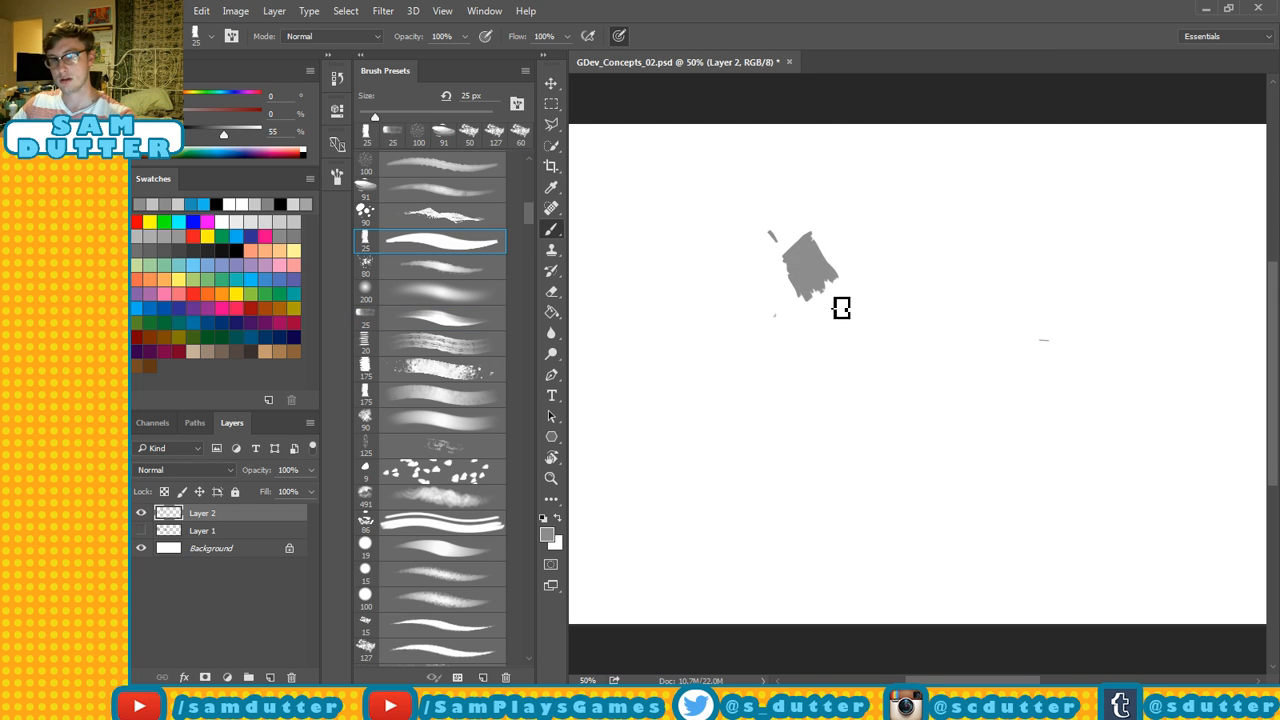
{"action": "mouse_move", "coordinate": [816, 306]}
{"action": "left_mouse_down"}
{"action": "mouse_move", "coordinate": [800, 255]}
{"action": "mouse_move", "coordinate": [818, 260]}
{"action": "mouse_move", "coordinate": [825, 297]}
{"action": "mouse_move", "coordinate": [824, 274]}
{"action": "mouse_move", "coordinate": [839, 272]}
{"action": "mouse_move", "coordinate": [814, 238]}
{"action": "mouse_move", "coordinate": [841, 245]}
{"action": "mouse_move", "coordinate": [826, 234]}
{"action": "mouse_move", "coordinate": [836, 190]}
{"action": "mouse_move", "coordinate": [819, 177]}
{"action": "mouse_move", "coordinate": [849, 196]}
{"action": "left_mouse_up"}
{"action": "key", "text": "bracketright"}
{"action": "key", "text": "bracketright"}
{"action": "key", "text": "bracketright"}
{"action": "key", "text": "bracketright"}
{"action": "key", "text": "e"}
{"action": "left_click_drag", "start_coordinate": [768, 228], "coordinate": [766, 264]}
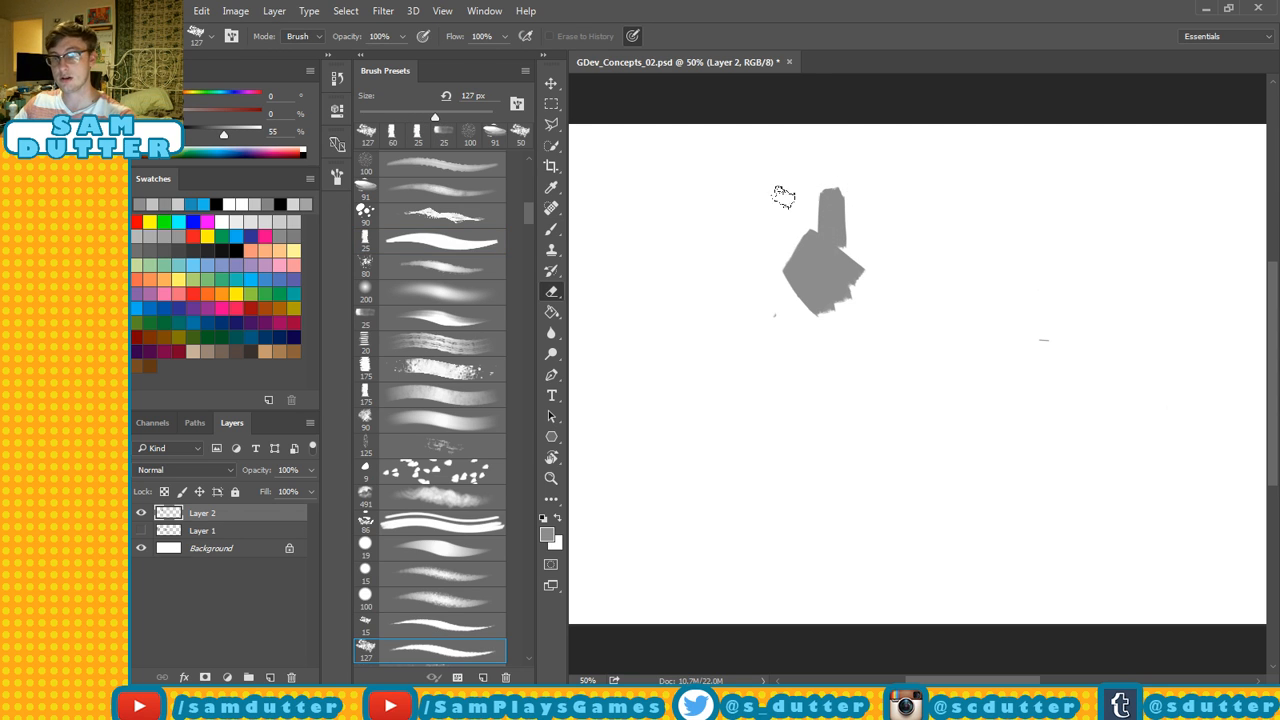
Build out the silhouette's broad shoulders, flared lower torso and both arms in grey with the 60 px brush.
{"action": "key", "text": "b"}
{"action": "left_click_drag", "start_coordinate": [844, 254], "coordinate": [859, 261]}
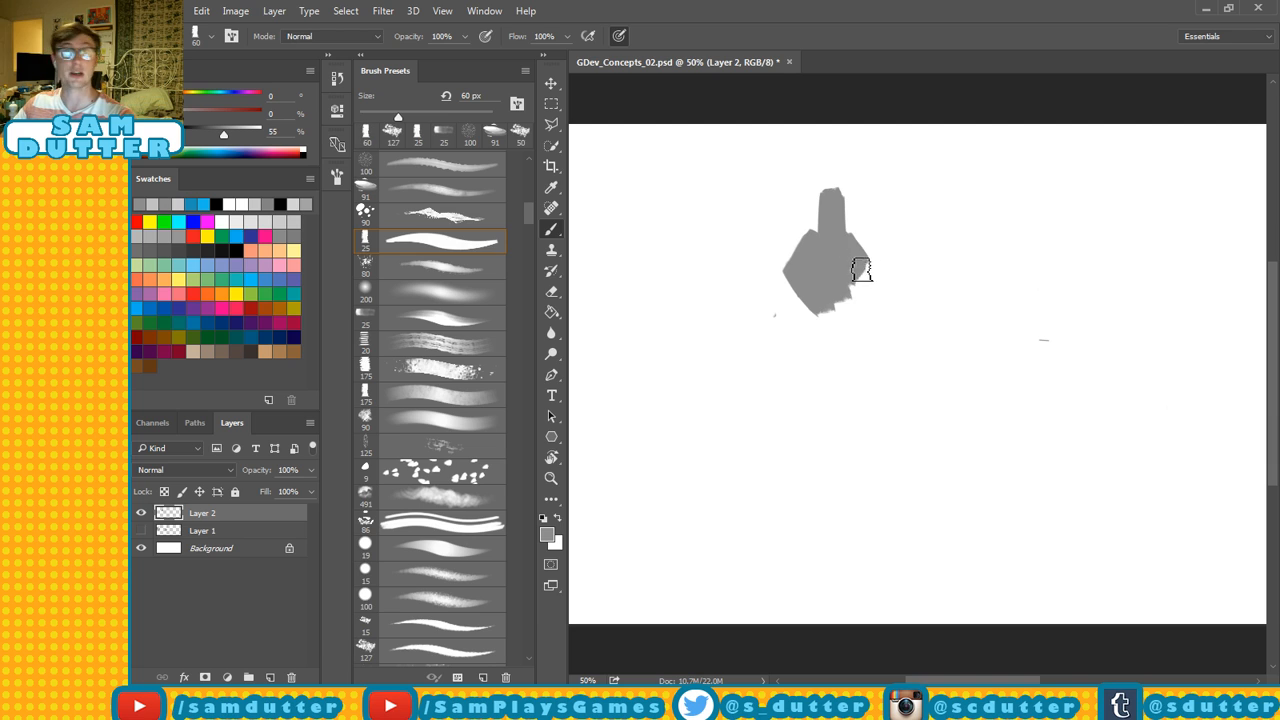
{"action": "mouse_move", "coordinate": [831, 306]}
{"action": "left_mouse_down"}
{"action": "mouse_move", "coordinate": [863, 271]}
{"action": "mouse_move", "coordinate": [815, 314]}
{"action": "mouse_move", "coordinate": [856, 311]}
{"action": "mouse_move", "coordinate": [854, 297]}
{"action": "mouse_move", "coordinate": [844, 312]}
{"action": "mouse_move", "coordinate": [821, 307]}
{"action": "mouse_move", "coordinate": [856, 306]}
{"action": "mouse_move", "coordinate": [857, 343]}
{"action": "mouse_move", "coordinate": [842, 327]}
{"action": "mouse_move", "coordinate": [854, 334]}
{"action": "mouse_move", "coordinate": [855, 297]}
{"action": "mouse_move", "coordinate": [861, 355]}
{"action": "mouse_move", "coordinate": [822, 356]}
{"action": "mouse_move", "coordinate": [815, 297]}
{"action": "mouse_move", "coordinate": [805, 338]}
{"action": "mouse_move", "coordinate": [858, 345]}
{"action": "left_mouse_up"}
{"action": "key", "text": "ctrl+z"}
{"action": "mouse_move", "coordinate": [845, 298]}
{"action": "left_mouse_down"}
{"action": "mouse_move", "coordinate": [854, 243]}
{"action": "mouse_move", "coordinate": [864, 260]}
{"action": "left_mouse_up"}
{"action": "left_click_drag", "start_coordinate": [804, 299], "coordinate": [783, 337]}
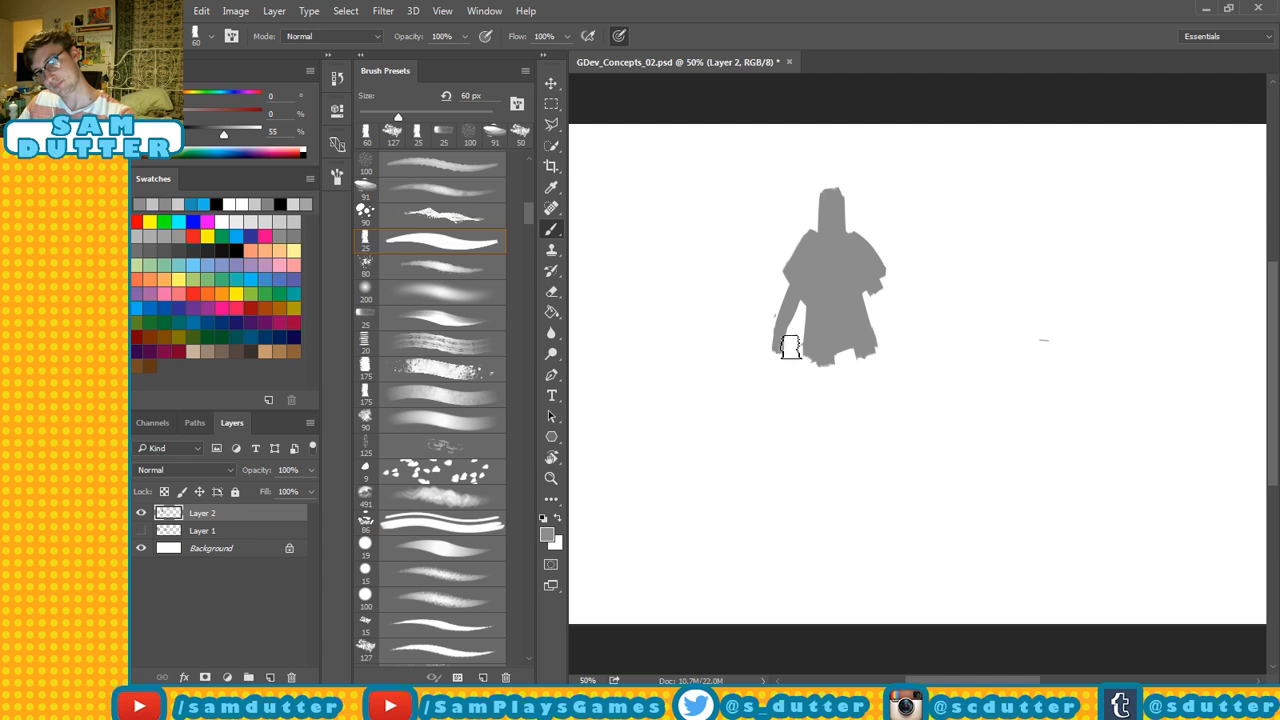
{"action": "left_click_drag", "start_coordinate": [871, 280], "coordinate": [906, 336]}
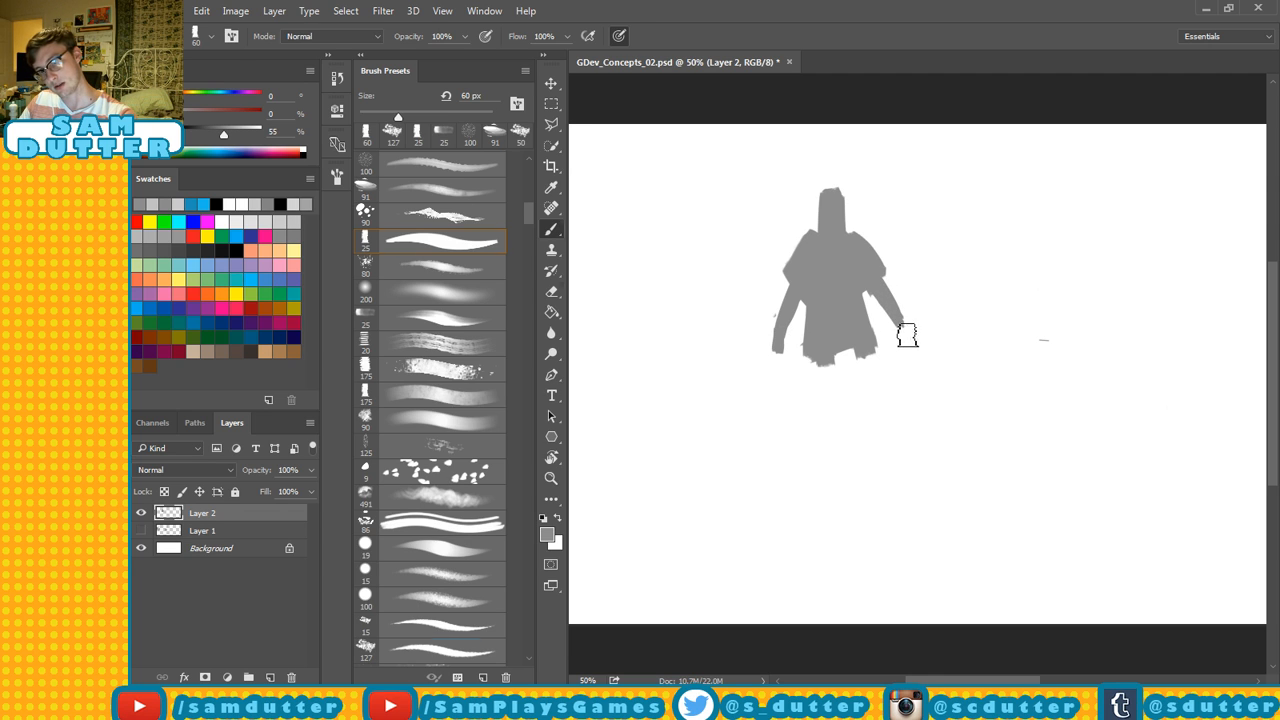
Trim the silhouette's outstretched forearm with the eraser and paint two legs below the torso.
{"action": "key", "text": "e"}
{"action": "key", "text": "b"}
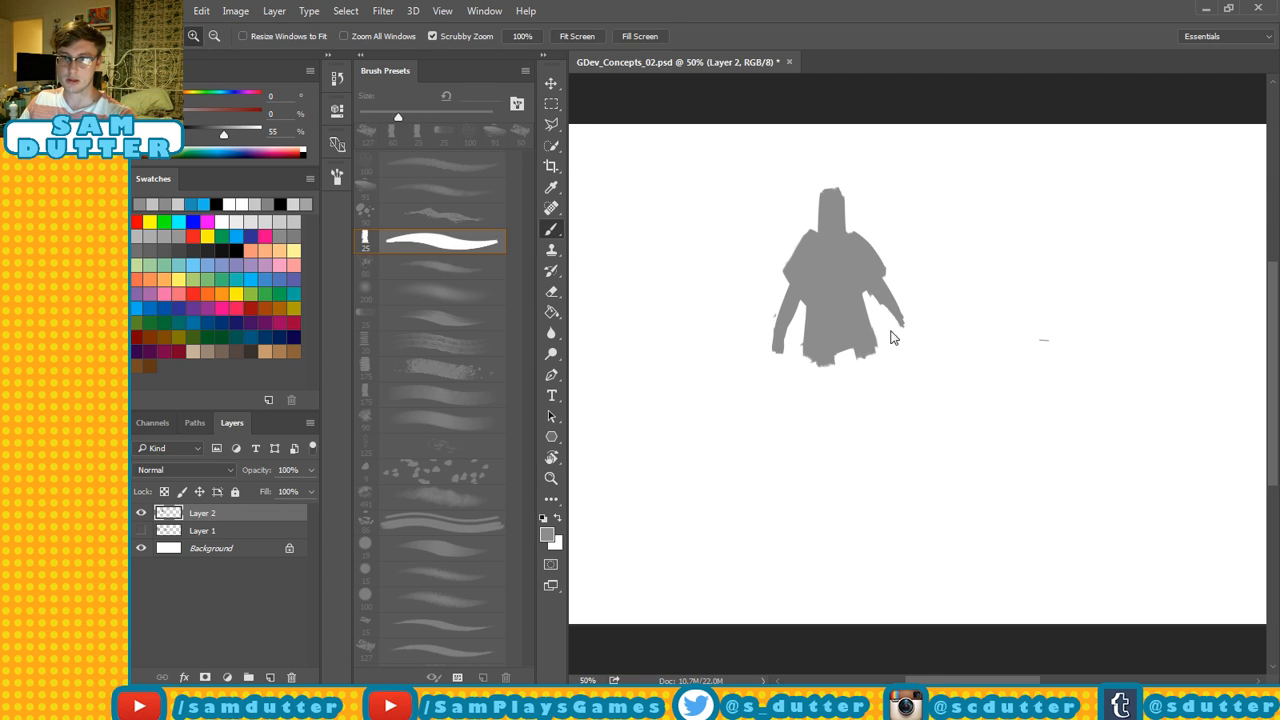
{"action": "mouse_move", "coordinate": [822, 360]}
{"action": "left_mouse_down"}
{"action": "mouse_move", "coordinate": [868, 344]}
{"action": "mouse_move", "coordinate": [870, 377]}
{"action": "mouse_move", "coordinate": [822, 385]}
{"action": "mouse_move", "coordinate": [815, 434]}
{"action": "left_mouse_up"}
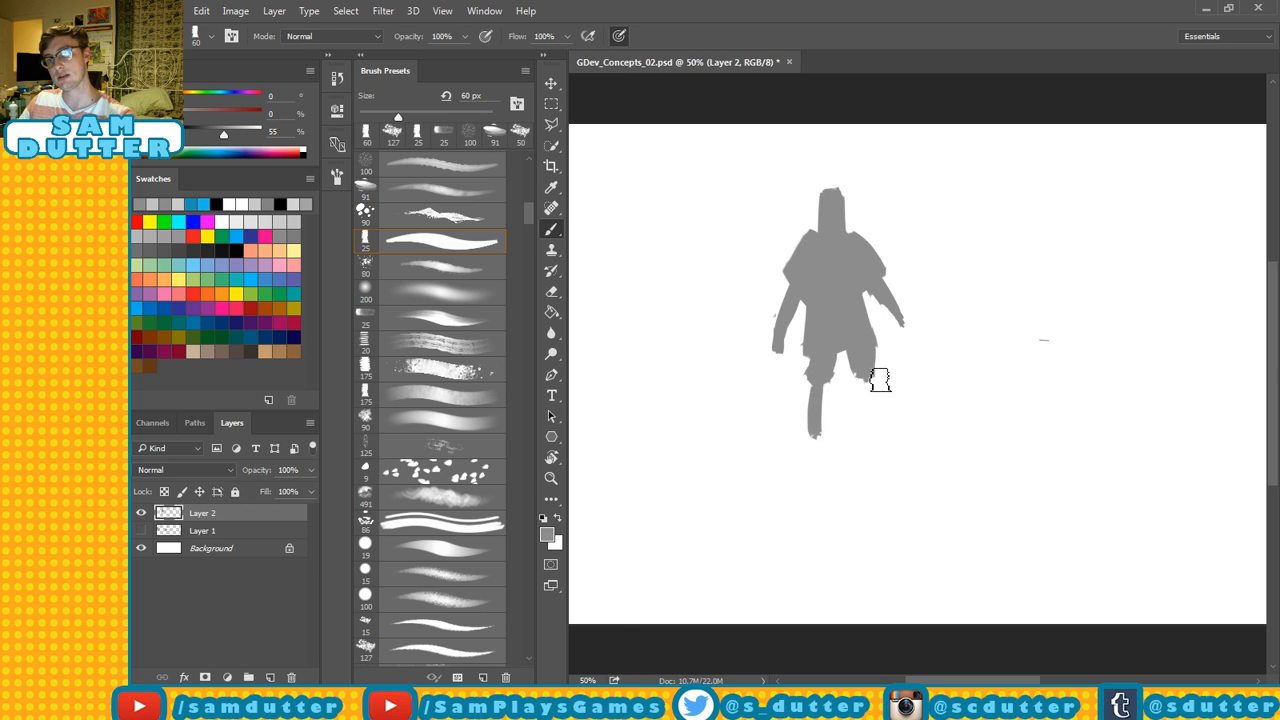
{"action": "left_click_drag", "start_coordinate": [879, 379], "coordinate": [876, 425]}
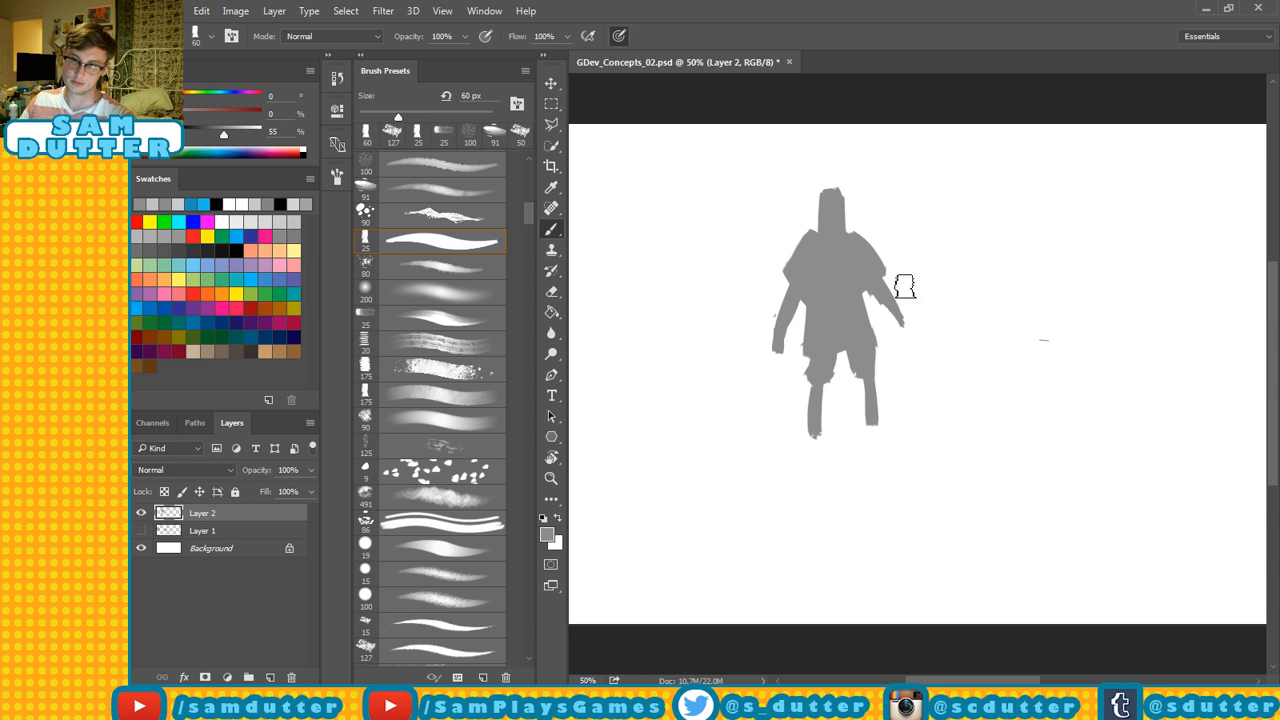
Erase the whole figure silhouette from the new layer with the 127 px eraser.
{"action": "key", "text": "e"}
{"action": "mouse_move", "coordinate": [746, 291]}
{"action": "left_mouse_down"}
{"action": "mouse_move", "coordinate": [774, 334]}
{"action": "mouse_move", "coordinate": [792, 320]}
{"action": "left_mouse_up"}
{"action": "mouse_move", "coordinate": [785, 178]}
{"action": "left_mouse_down"}
{"action": "mouse_move", "coordinate": [849, 337]}
{"action": "mouse_move", "coordinate": [817, 249]}
{"action": "mouse_move", "coordinate": [894, 334]}
{"action": "mouse_move", "coordinate": [862, 308]}
{"action": "mouse_move", "coordinate": [868, 296]}
{"action": "mouse_move", "coordinate": [876, 318]}
{"action": "left_mouse_up"}
{"action": "key", "text": "b"}
{"action": "key", "text": "ctrl+z"}
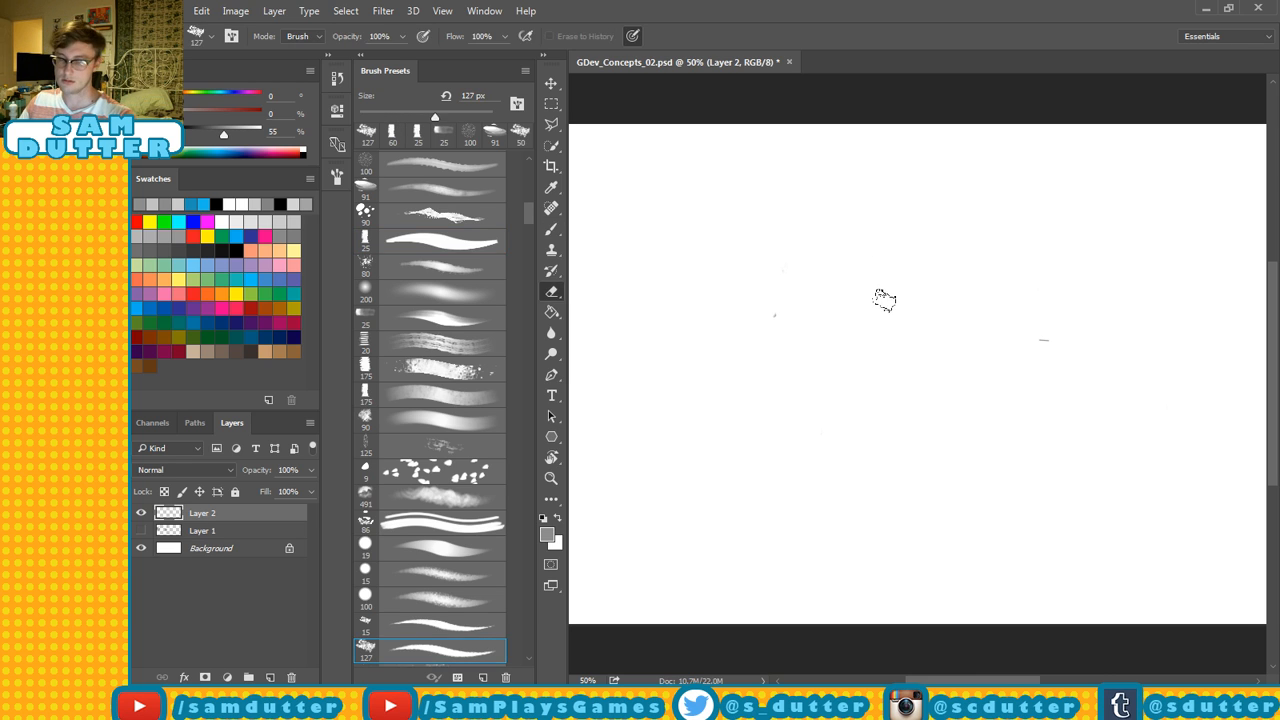
Block in an upright grey form with the 60 px brush and erase its lower edge into a taper.
{"action": "mouse_move", "coordinate": [837, 252]}
{"action": "left_mouse_down"}
{"action": "mouse_move", "coordinate": [850, 289]}
{"action": "mouse_move", "coordinate": [828, 249]}
{"action": "mouse_move", "coordinate": [849, 270]}
{"action": "left_mouse_up"}
{"action": "key", "text": "e"}
{"action": "key", "text": "b"}
{"action": "left_click_drag", "start_coordinate": [854, 209], "coordinate": [870, 242]}
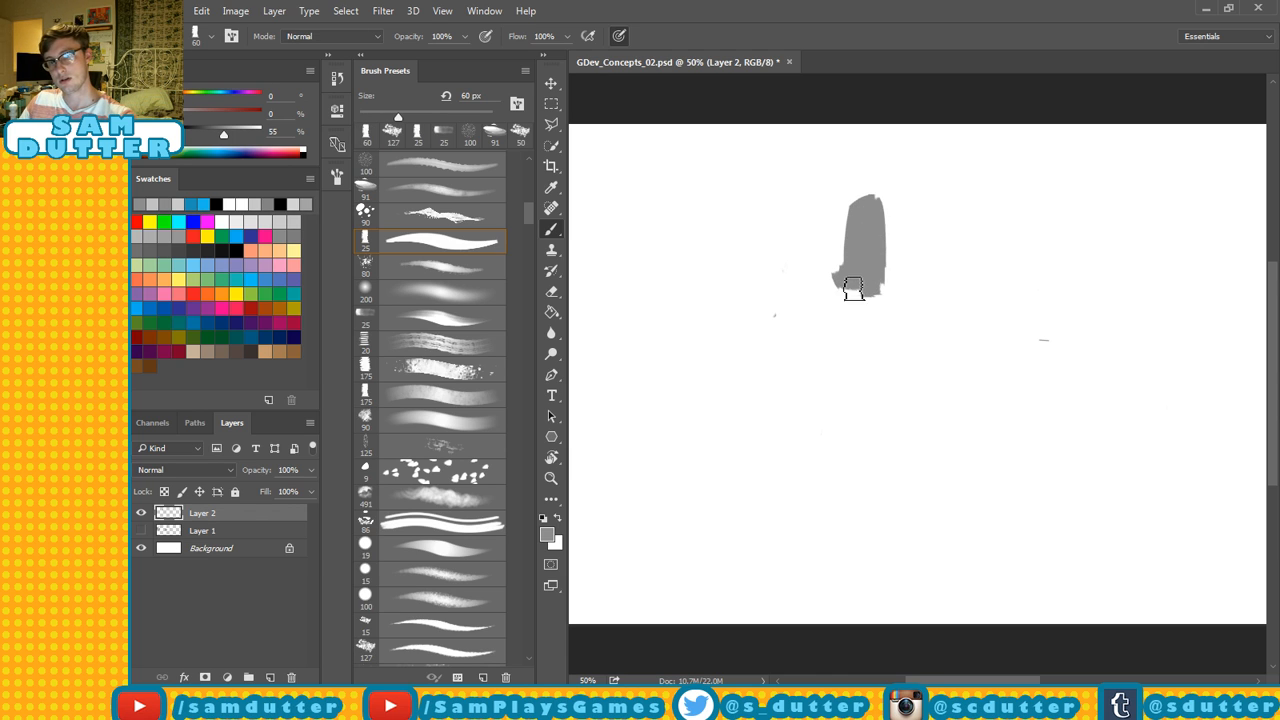
{"action": "mouse_move", "coordinate": [853, 289]}
{"action": "left_mouse_down"}
{"action": "mouse_move", "coordinate": [866, 286]}
{"action": "mouse_move", "coordinate": [825, 272]}
{"action": "left_mouse_up"}
{"action": "key", "text": "e"}
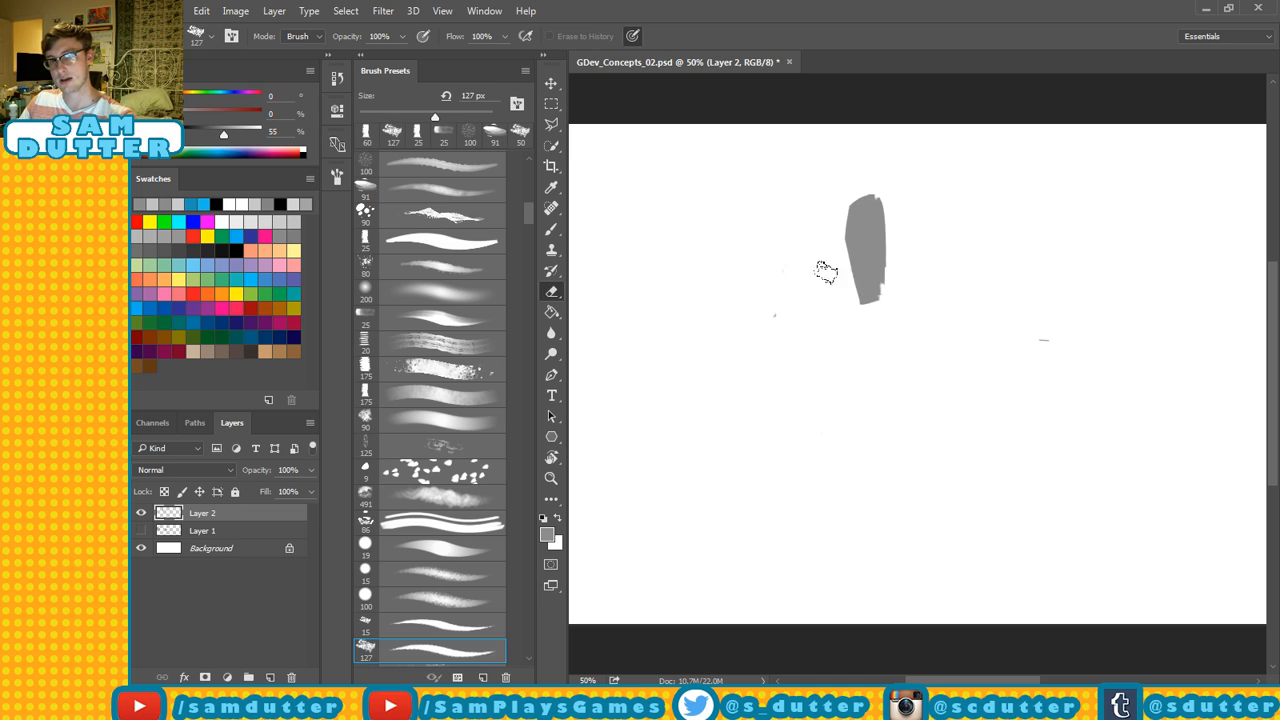
Extend the grey form with a narrower top and slanted lower end, and carve its straight side into an inward curve.
{"action": "key", "text": "b"}
{"action": "mouse_move", "coordinate": [868, 205]}
{"action": "left_mouse_down"}
{"action": "mouse_move", "coordinate": [882, 171]}
{"action": "mouse_move", "coordinate": [886, 288]}
{"action": "mouse_move", "coordinate": [889, 258]}
{"action": "left_mouse_up"}
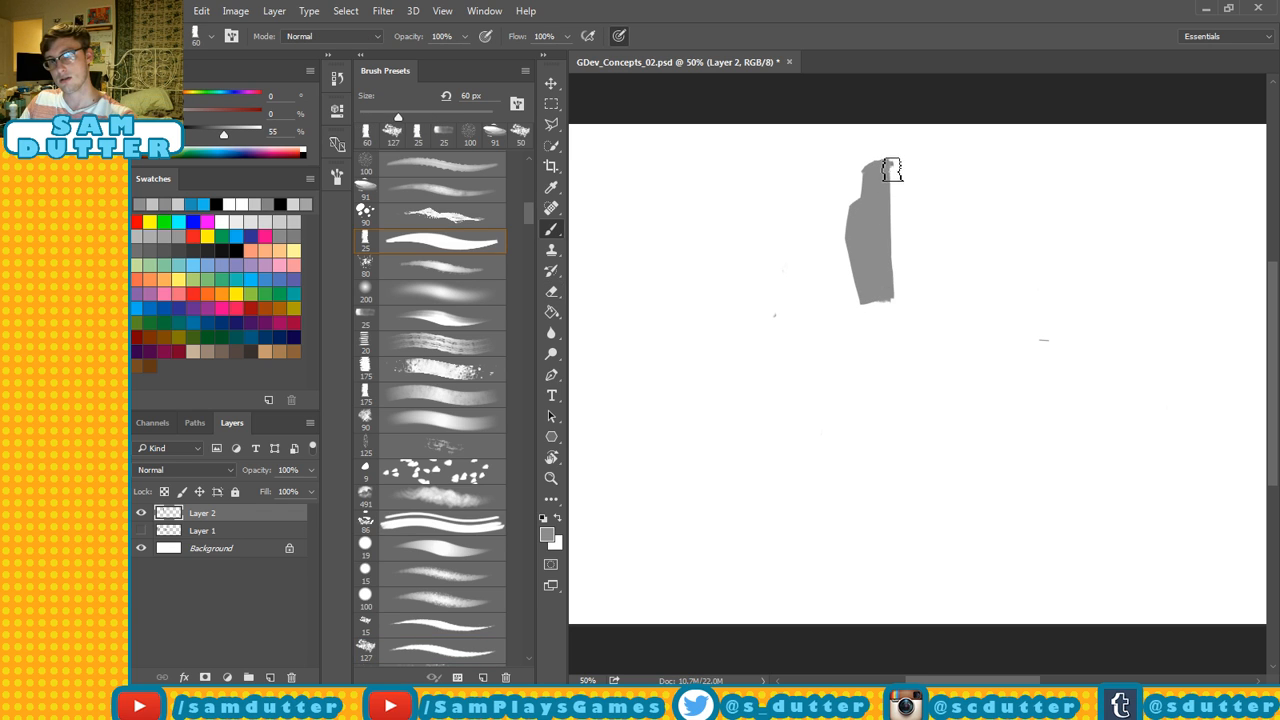
{"action": "mouse_move", "coordinate": [891, 170]}
{"action": "left_mouse_down"}
{"action": "mouse_move", "coordinate": [896, 294]}
{"action": "mouse_move", "coordinate": [874, 307]}
{"action": "mouse_move", "coordinate": [876, 324]}
{"action": "mouse_move", "coordinate": [887, 323]}
{"action": "mouse_move", "coordinate": [883, 283]}
{"action": "mouse_move", "coordinate": [887, 321]}
{"action": "left_mouse_up"}
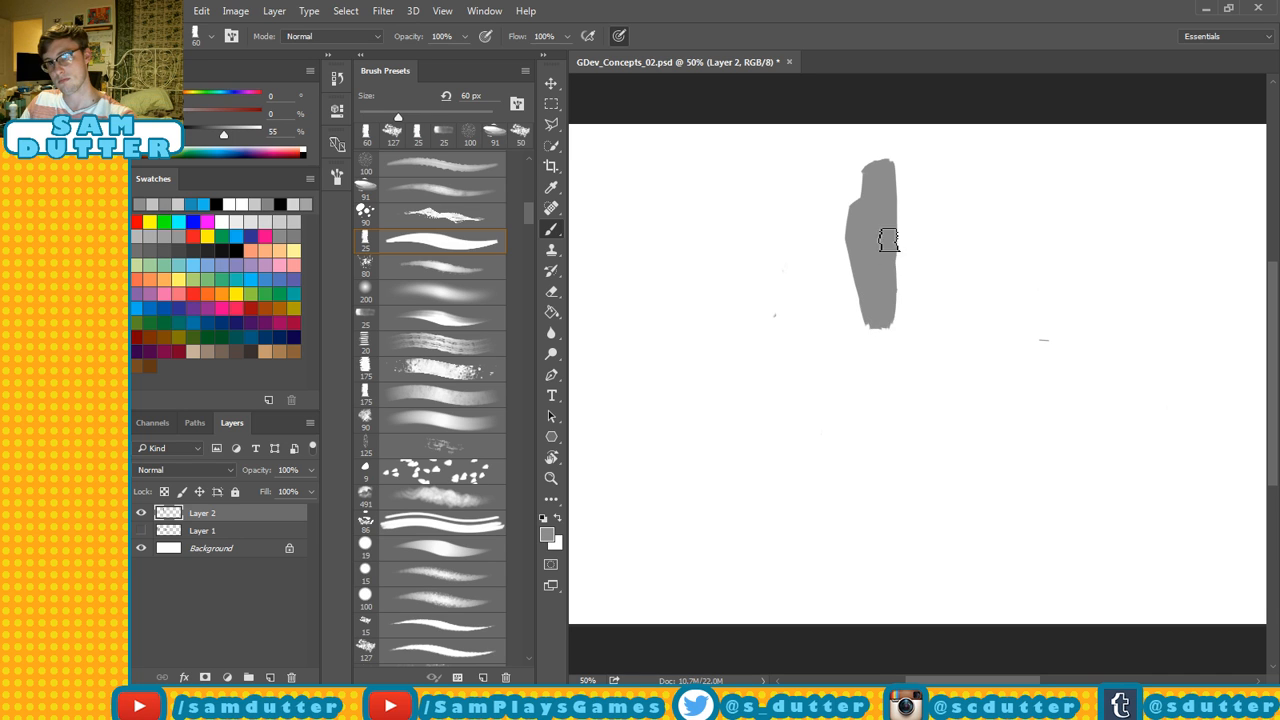
{"action": "mouse_move", "coordinate": [889, 241]}
{"action": "left_mouse_down"}
{"action": "mouse_move", "coordinate": [898, 324]}
{"action": "mouse_move", "coordinate": [883, 302]}
{"action": "mouse_move", "coordinate": [896, 330]}
{"action": "mouse_move", "coordinate": [873, 320]}
{"action": "mouse_move", "coordinate": [907, 342]}
{"action": "mouse_move", "coordinate": [877, 318]}
{"action": "mouse_move", "coordinate": [904, 335]}
{"action": "mouse_move", "coordinate": [888, 236]}
{"action": "mouse_move", "coordinate": [907, 340]}
{"action": "left_mouse_up"}
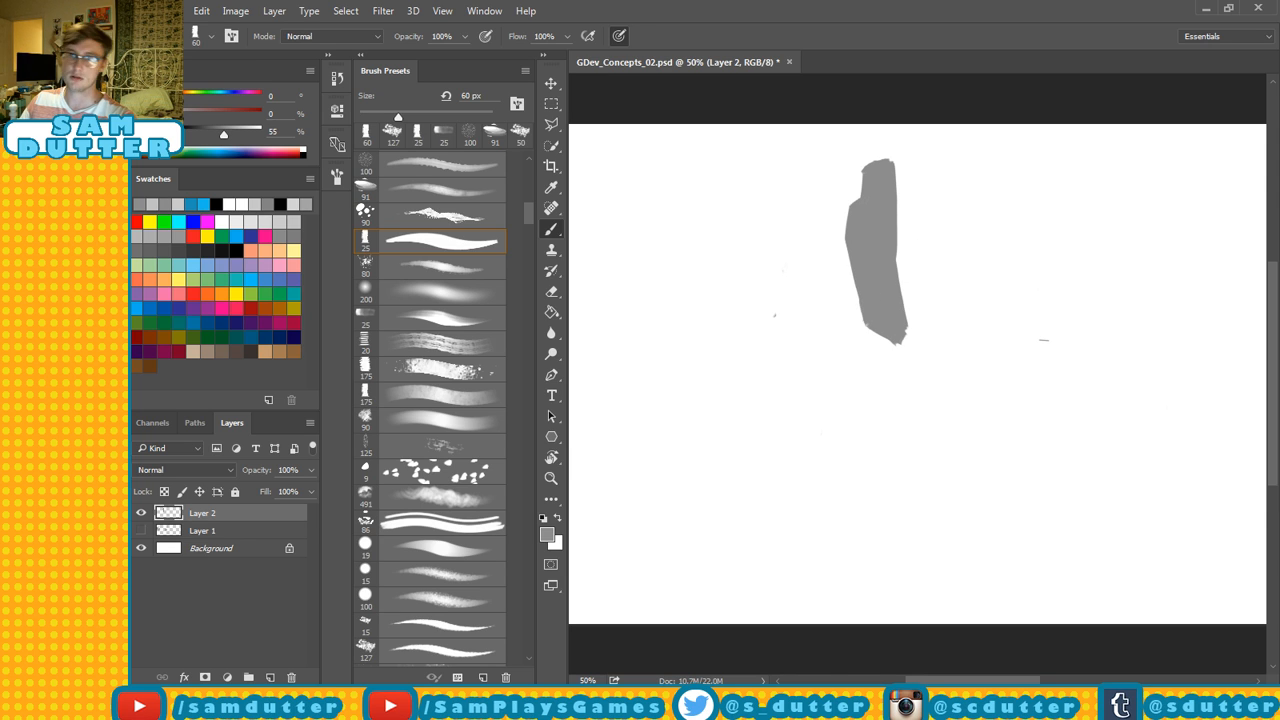
{"action": "key", "text": "e"}
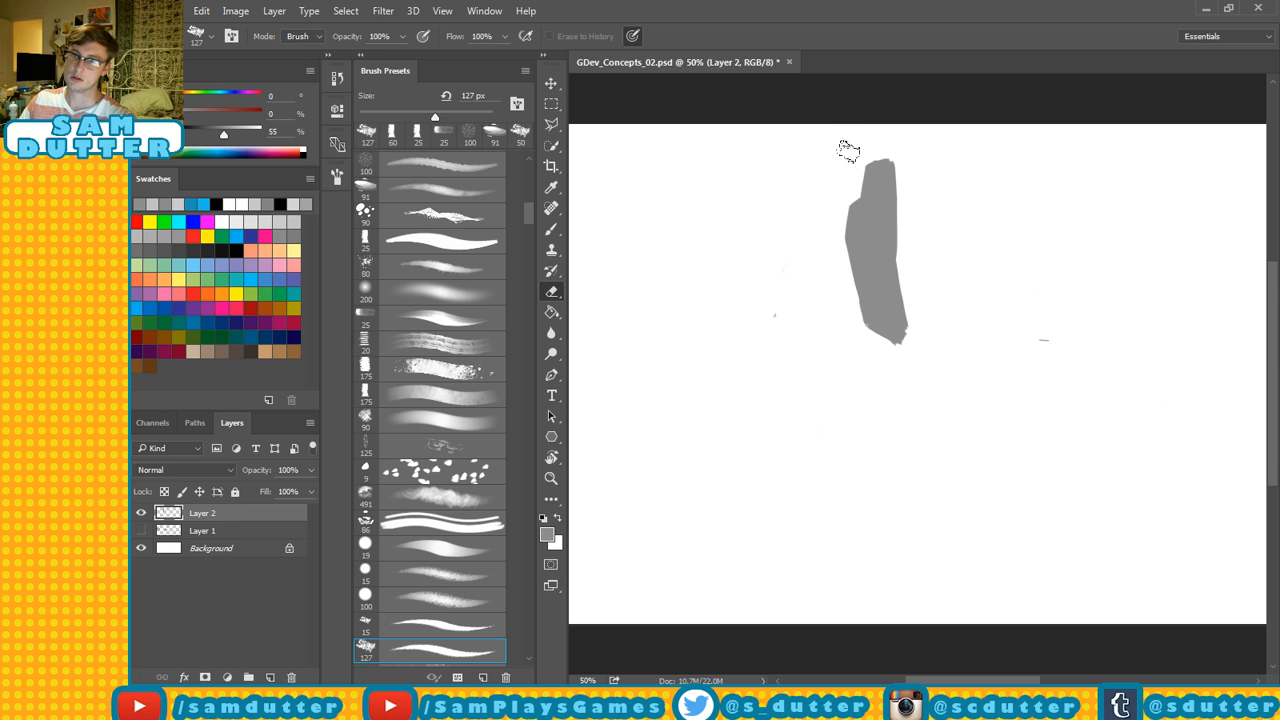
{"action": "mouse_move", "coordinate": [896, 146]}
{"action": "left_mouse_down"}
{"action": "mouse_move", "coordinate": [879, 268]}
{"action": "mouse_move", "coordinate": [887, 144]}
{"action": "mouse_move", "coordinate": [880, 250]}
{"action": "mouse_move", "coordinate": [907, 332]}
{"action": "left_mouse_up"}
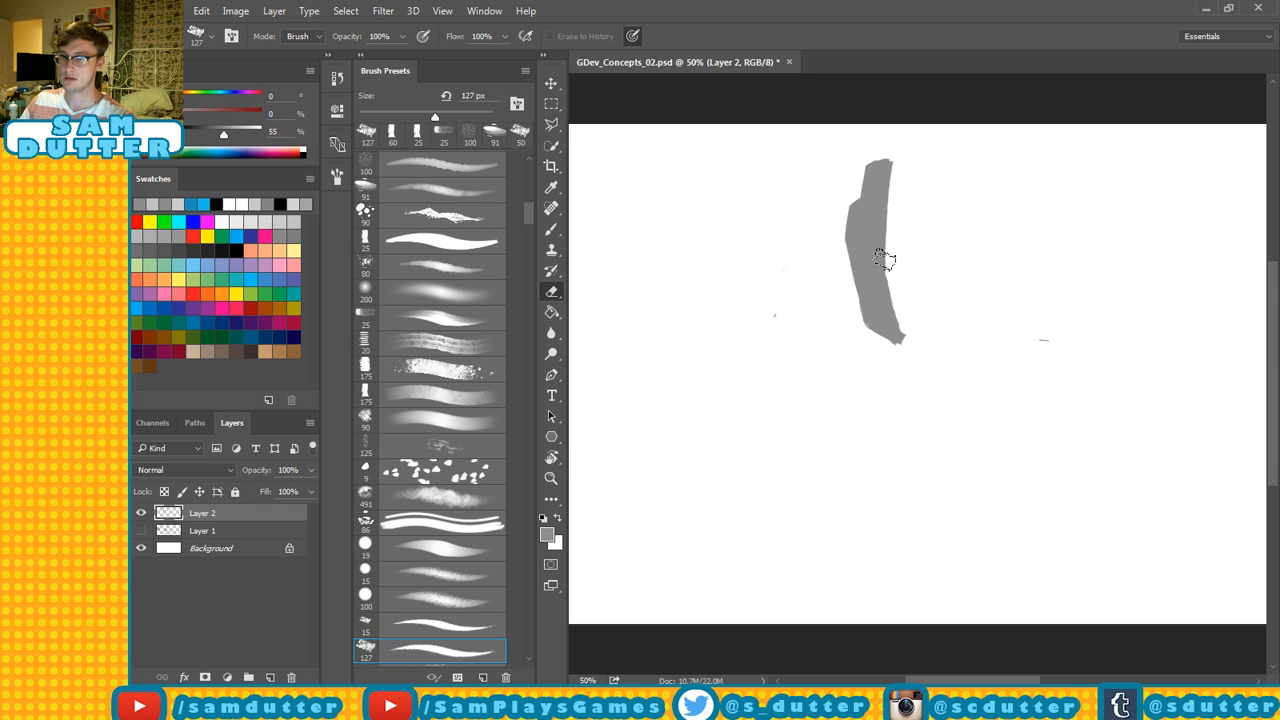
{"action": "key", "text": "b"}
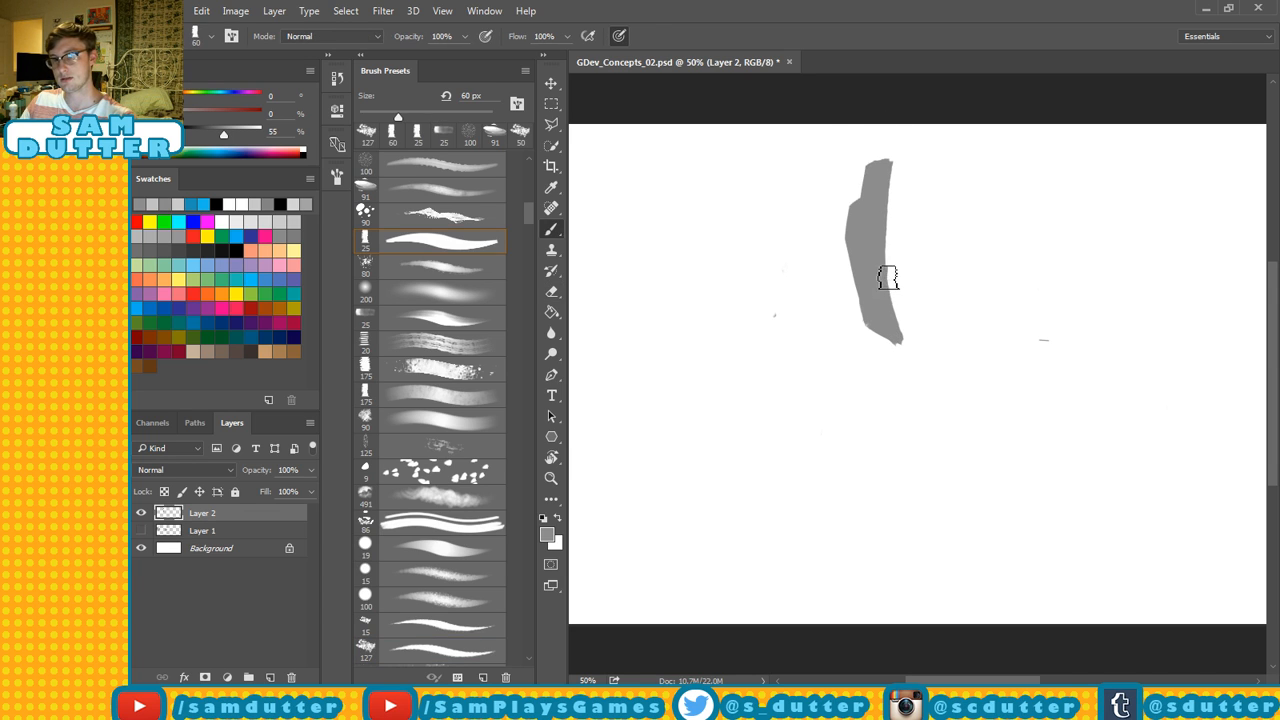
Erase the upright curved grey form with the 127 px eraser.
{"action": "key", "text": "z"}
{"action": "left_click", "coordinate": [890, 275]}
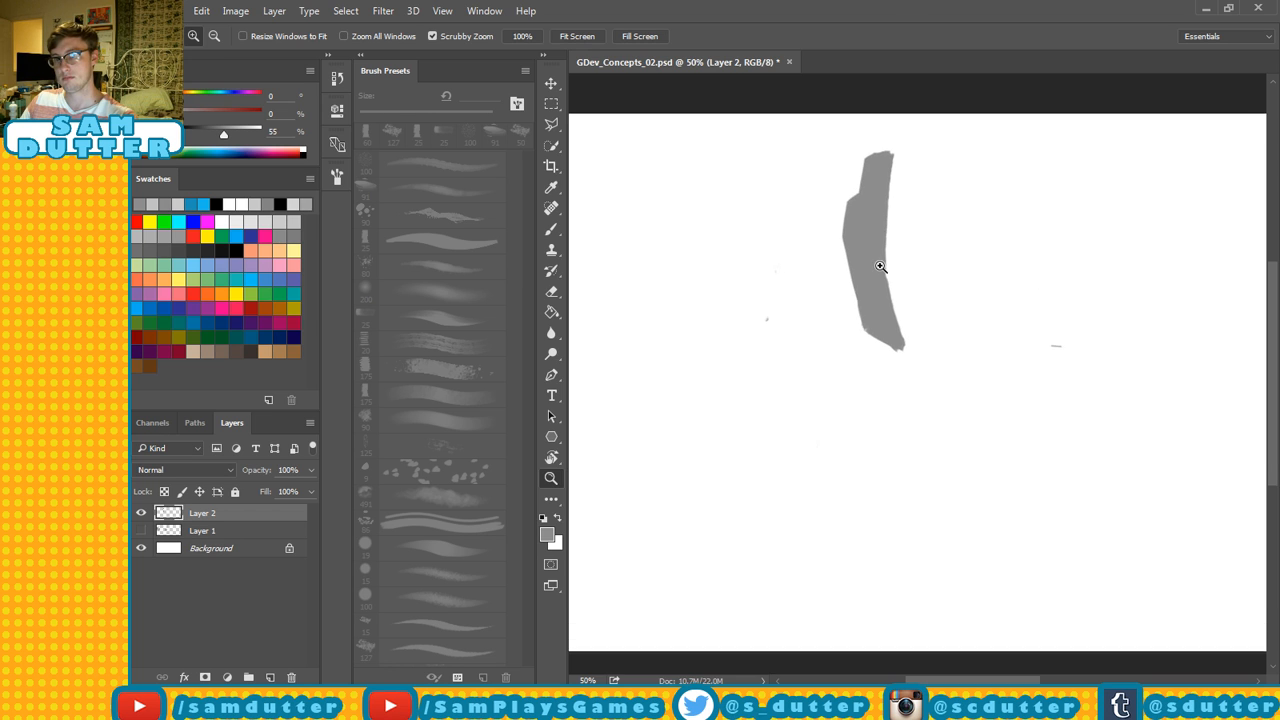
{"action": "left_click", "coordinate": [888, 251], "text": "alt"}
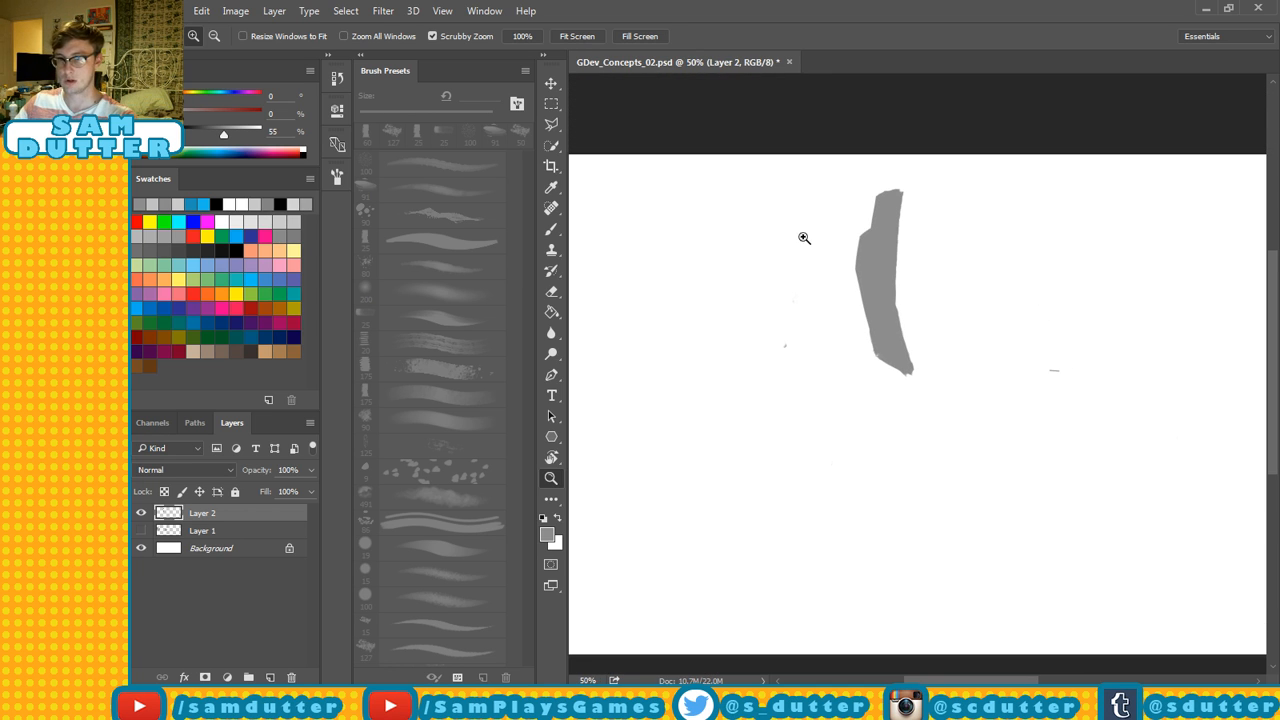
{"action": "key", "text": "e"}
{"action": "mouse_move", "coordinate": [862, 186]}
{"action": "left_mouse_down"}
{"action": "mouse_move", "coordinate": [906, 167]}
{"action": "mouse_move", "coordinate": [863, 374]}
{"action": "mouse_move", "coordinate": [1021, 377]}
{"action": "left_mouse_up"}
Paint a grey castle silhouette with the 60 px brush: a wide flat base, two towers and a low wall between them.
{"action": "key", "text": "b"}
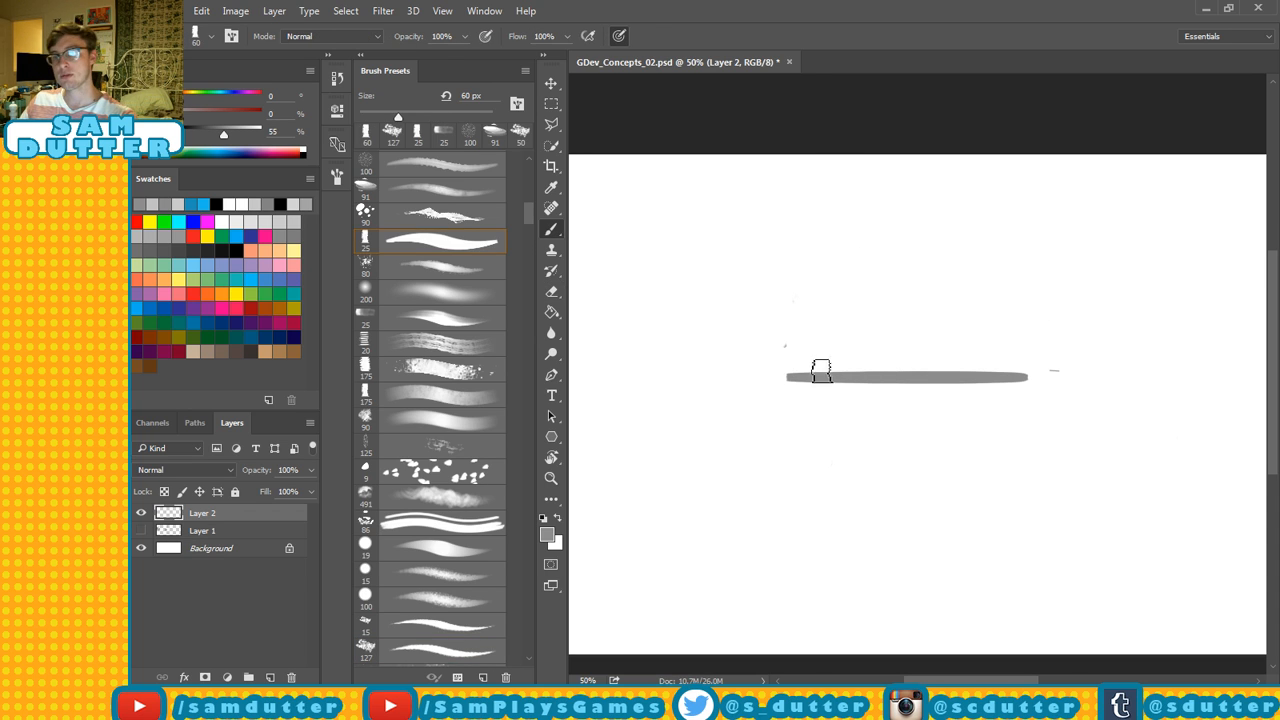
{"action": "mouse_move", "coordinate": [821, 371]}
{"action": "left_mouse_down"}
{"action": "mouse_move", "coordinate": [863, 368]}
{"action": "mouse_move", "coordinate": [869, 289]}
{"action": "mouse_move", "coordinate": [870, 368]}
{"action": "mouse_move", "coordinate": [881, 272]}
{"action": "mouse_move", "coordinate": [881, 370]}
{"action": "mouse_move", "coordinate": [904, 360]}
{"action": "mouse_move", "coordinate": [887, 350]}
{"action": "mouse_move", "coordinate": [938, 351]}
{"action": "mouse_move", "coordinate": [931, 366]}
{"action": "mouse_move", "coordinate": [950, 373]}
{"action": "mouse_move", "coordinate": [931, 354]}
{"action": "mouse_move", "coordinate": [952, 365]}
{"action": "mouse_move", "coordinate": [936, 352]}
{"action": "mouse_move", "coordinate": [948, 350]}
{"action": "mouse_move", "coordinate": [953, 286]}
{"action": "mouse_move", "coordinate": [959, 356]}
{"action": "mouse_move", "coordinate": [944, 267]}
{"action": "mouse_move", "coordinate": [961, 282]}
{"action": "mouse_move", "coordinate": [957, 371]}
{"action": "left_mouse_up"}
{"action": "key", "text": "e"}
{"action": "mouse_move", "coordinate": [806, 343]}
{"action": "left_mouse_down"}
{"action": "mouse_move", "coordinate": [811, 313]}
{"action": "mouse_move", "coordinate": [838, 345]}
{"action": "left_mouse_up"}
{"action": "key", "text": "b"}
Reduce the eraser to 20 px and cut a row of small windows near the top of each tower.
{"action": "key", "text": "e"}
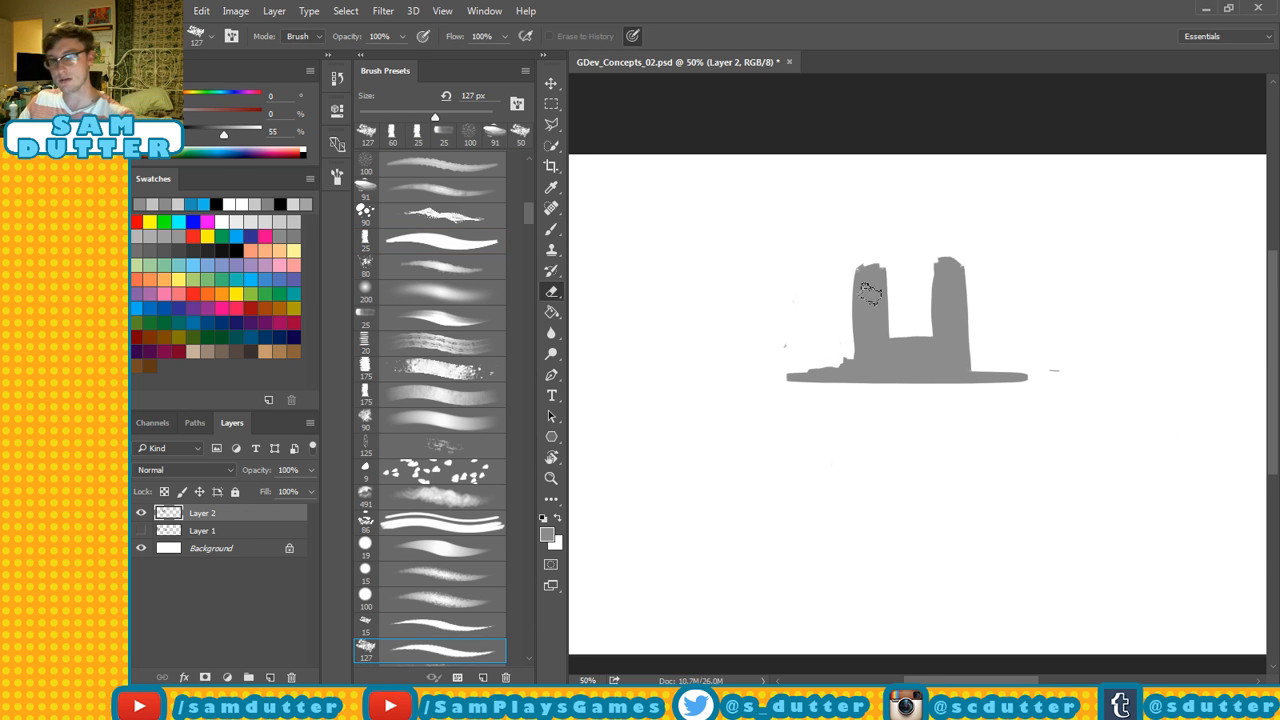
{"action": "key", "text": "bracketleft"}
{"action": "key", "text": "bracketleft"}
{"action": "key", "text": "bracketleft"}
{"action": "key", "text": "bracketleft"}
{"action": "key", "text": "bracketleft"}
{"action": "key", "text": "bracketleft"}
{"action": "key", "text": "bracketleft"}
{"action": "key", "text": "bracketleft"}
{"action": "key", "text": "bracketleft"}
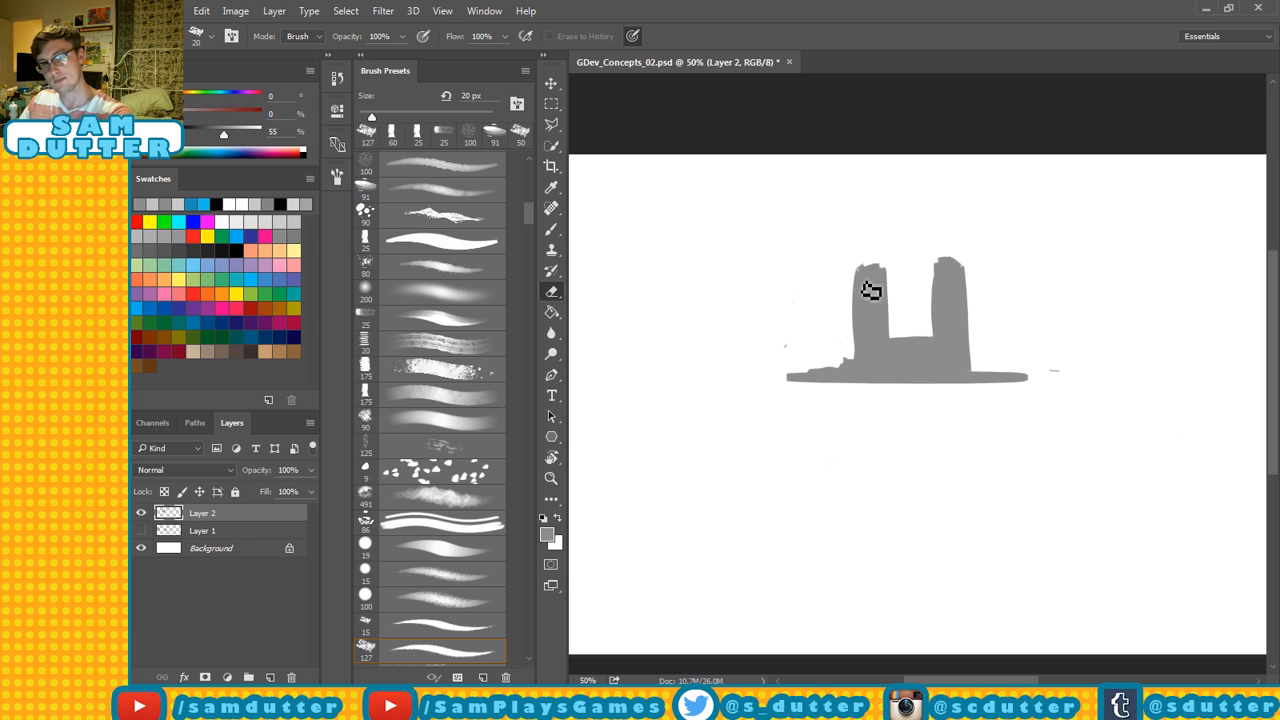
{"action": "left_click_drag", "start_coordinate": [862, 278], "coordinate": [942, 282]}
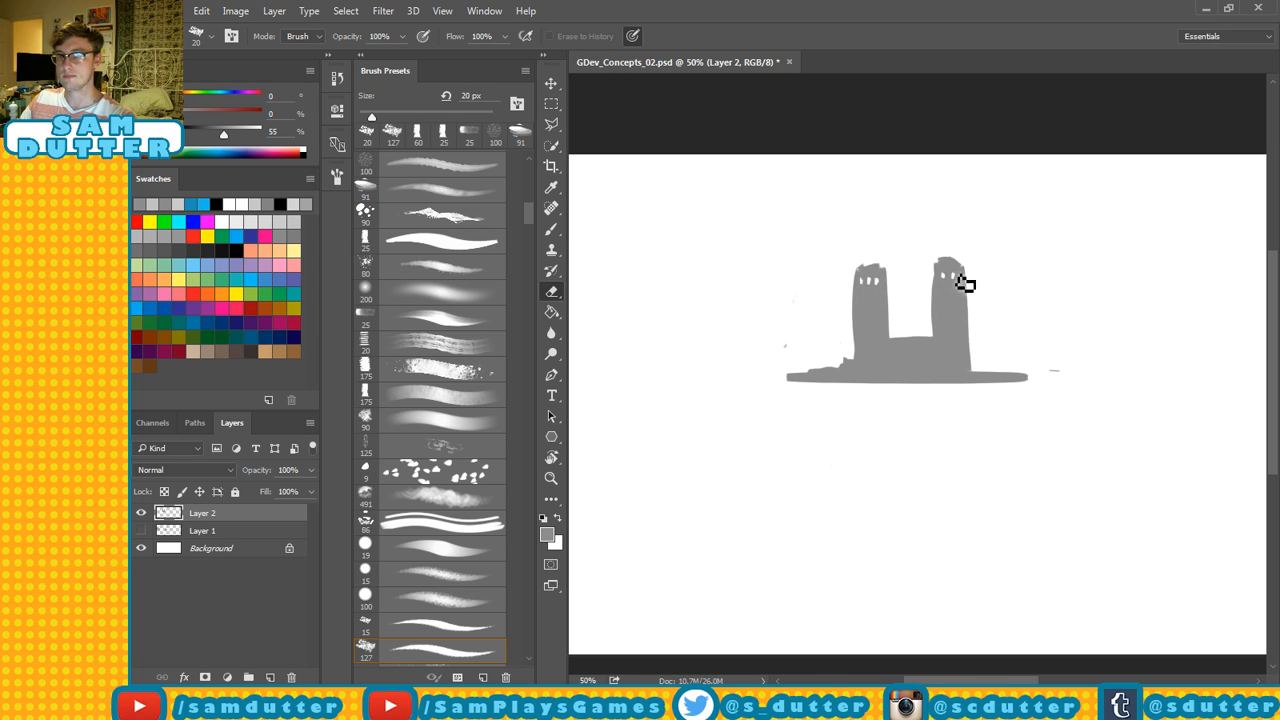
Try carving down the top of the wall between the two towers with the 20 px eraser, and undo it.
{"action": "key", "text": "b"}
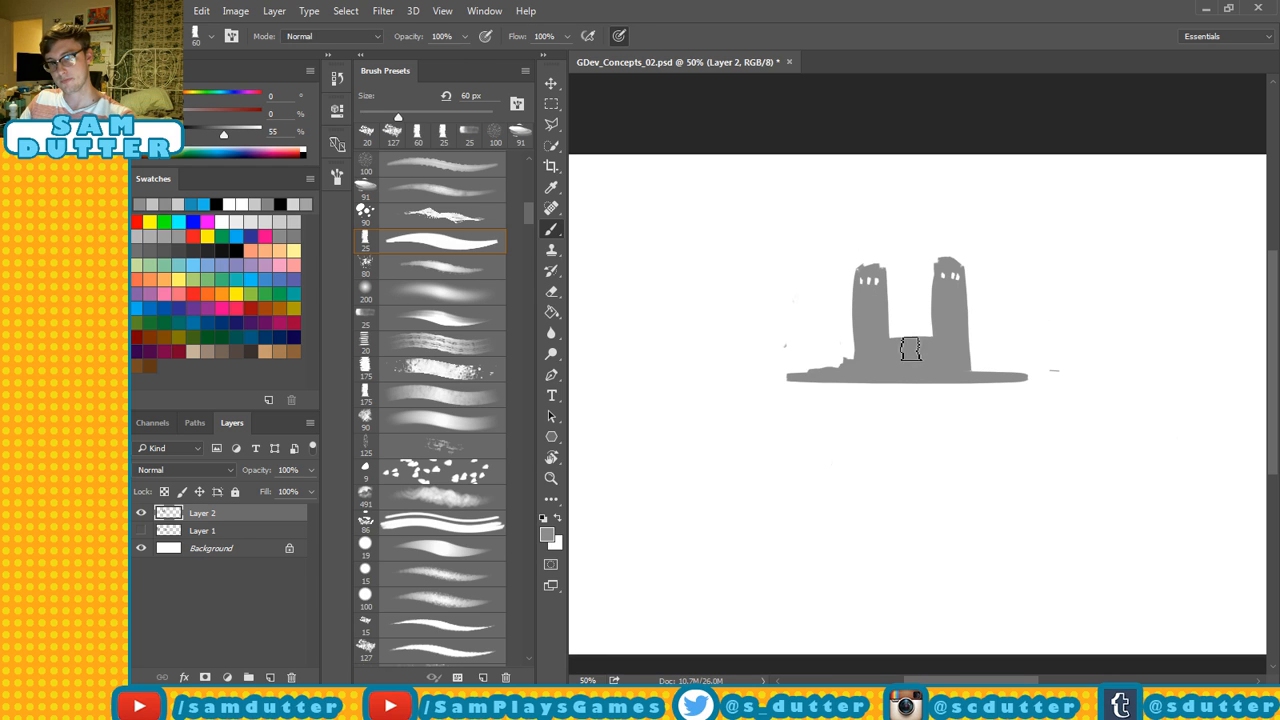
{"action": "key", "text": "e"}
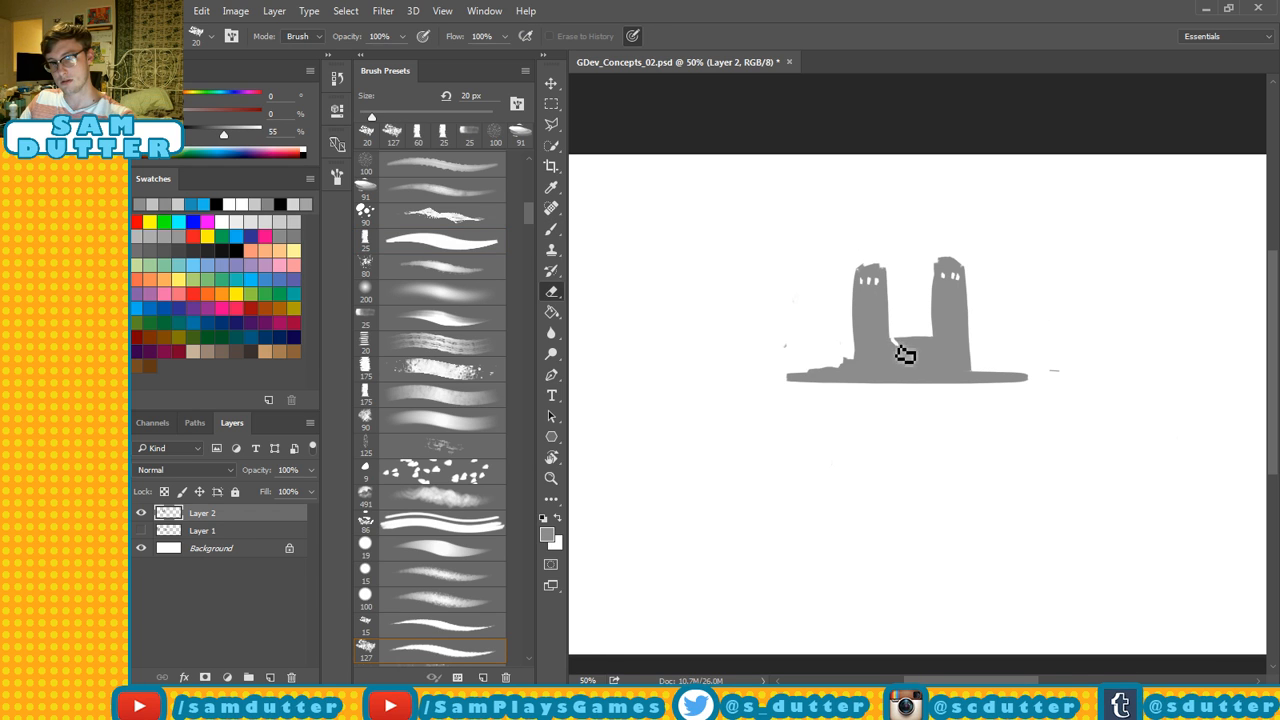
{"action": "left_click_drag", "start_coordinate": [905, 354], "coordinate": [918, 343]}
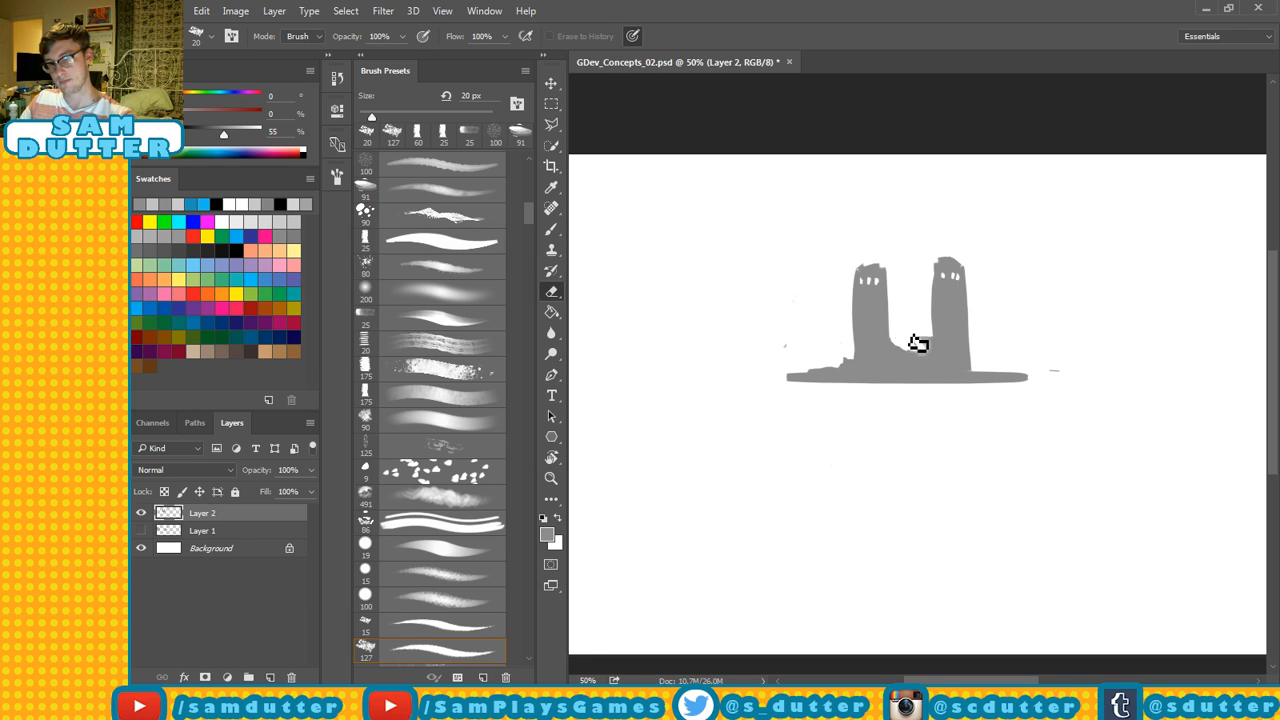
{"action": "key", "text": "ctrl+z"}
{"action": "key", "text": "b"}
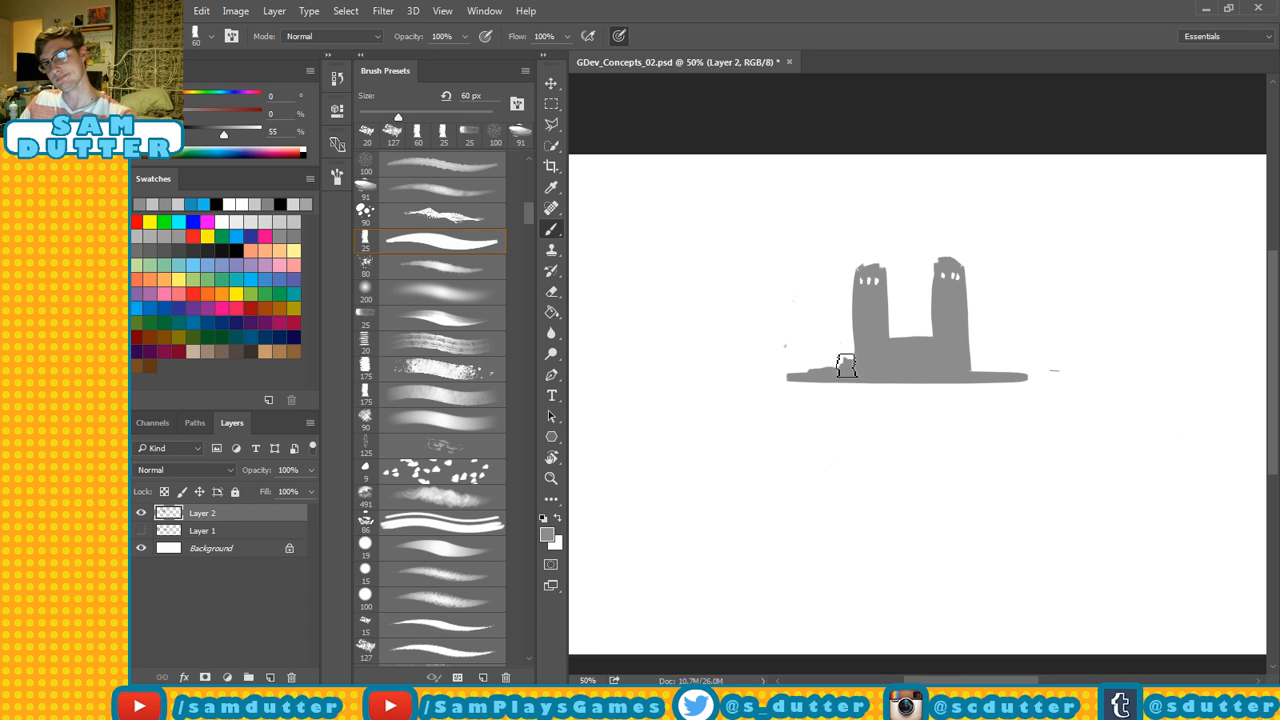
Paint a rounded grey mound against the outer foot of the left tower with the 60 px brush.
{"action": "left_click_drag", "start_coordinate": [841, 358], "coordinate": [852, 362]}
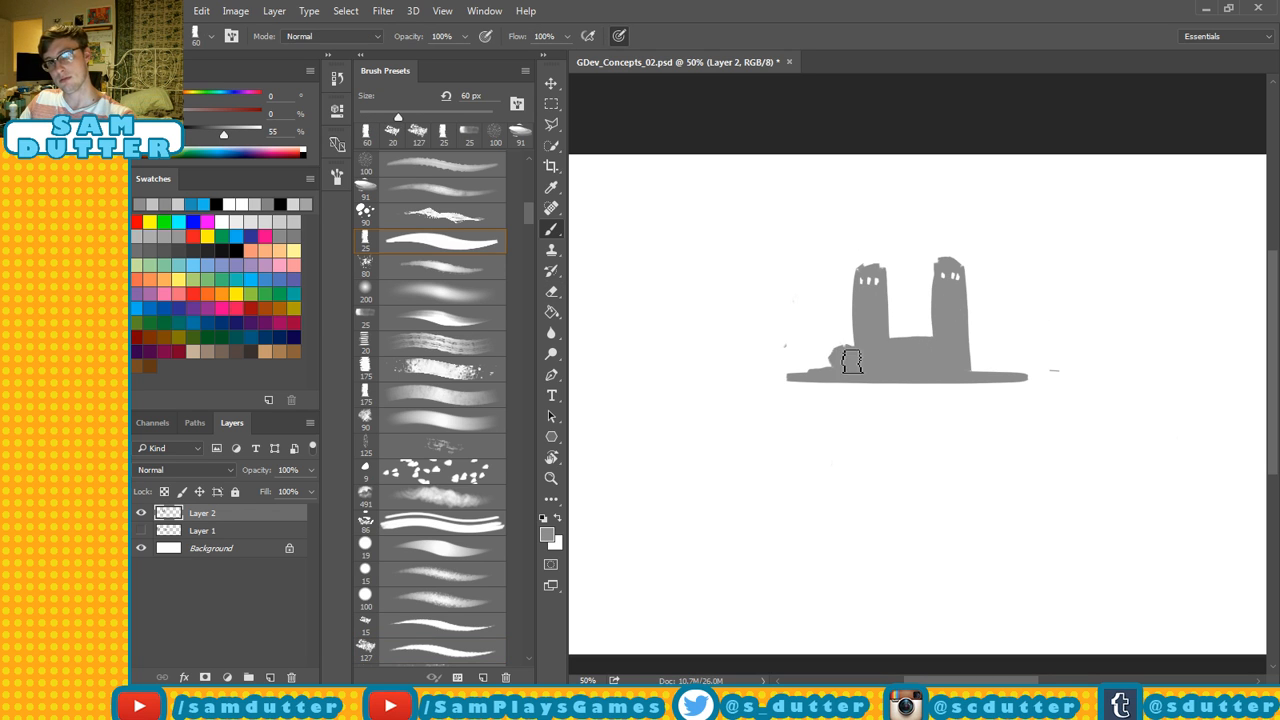
Try two different 175 px brushes with test strokes near the castle, undoing each stroke.
{"action": "right_click", "coordinate": [884, 314]}
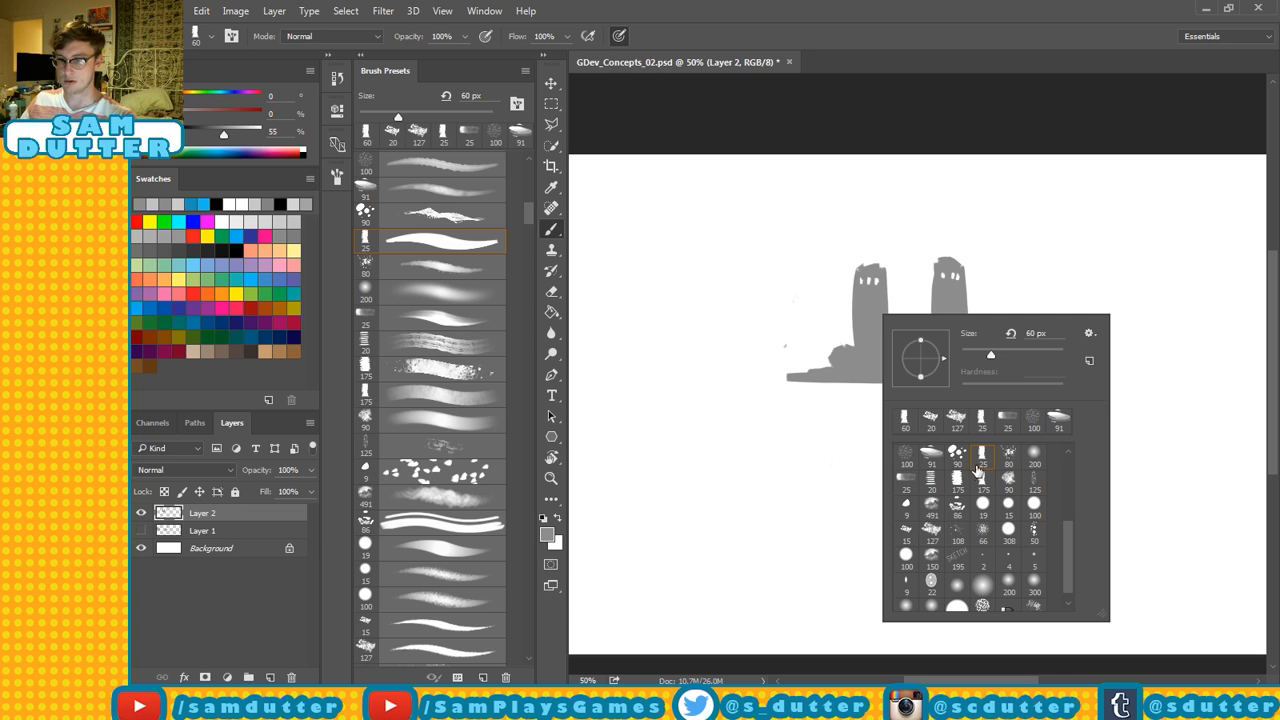
{"action": "left_click", "coordinate": [978, 480]}
{"action": "left_click_drag", "start_coordinate": [757, 371], "coordinate": [823, 480]}
{"action": "key", "text": "ctrl+z"}
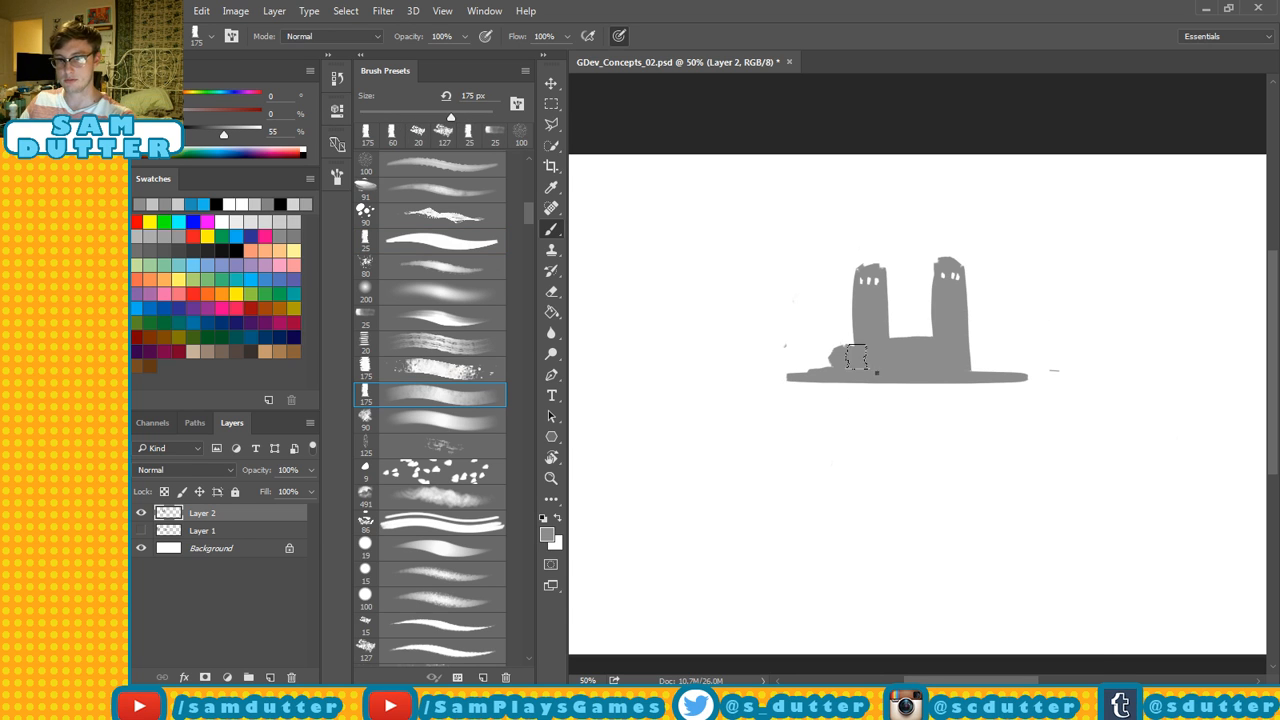
{"action": "right_click", "coordinate": [857, 360]}
{"action": "left_click", "coordinate": [954, 541]}
{"action": "left_click_drag", "start_coordinate": [680, 374], "coordinate": [782, 482]}
{"action": "key", "text": "ctrl+z"}
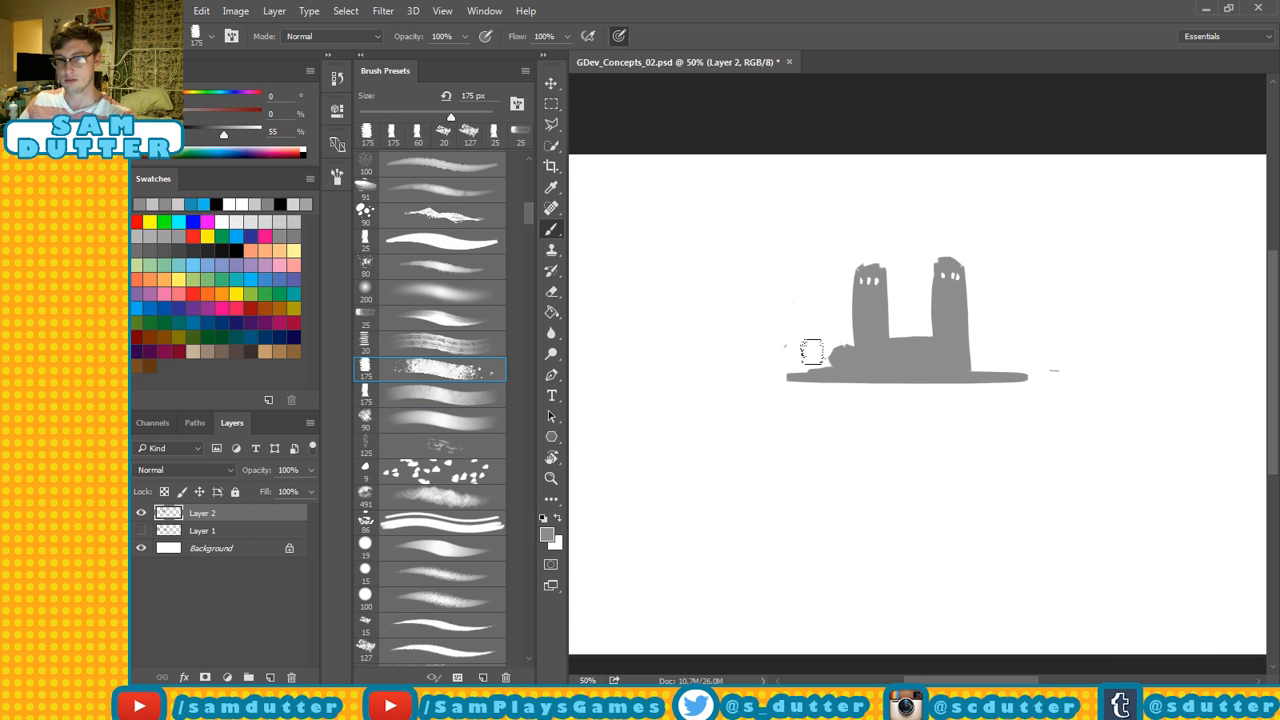
Switch to the 25 px brush and paint small mounds and a tall rounded stone at each end of the castle base.
{"action": "right_click", "coordinate": [813, 356]}
{"action": "left_click", "coordinate": [934, 516]}
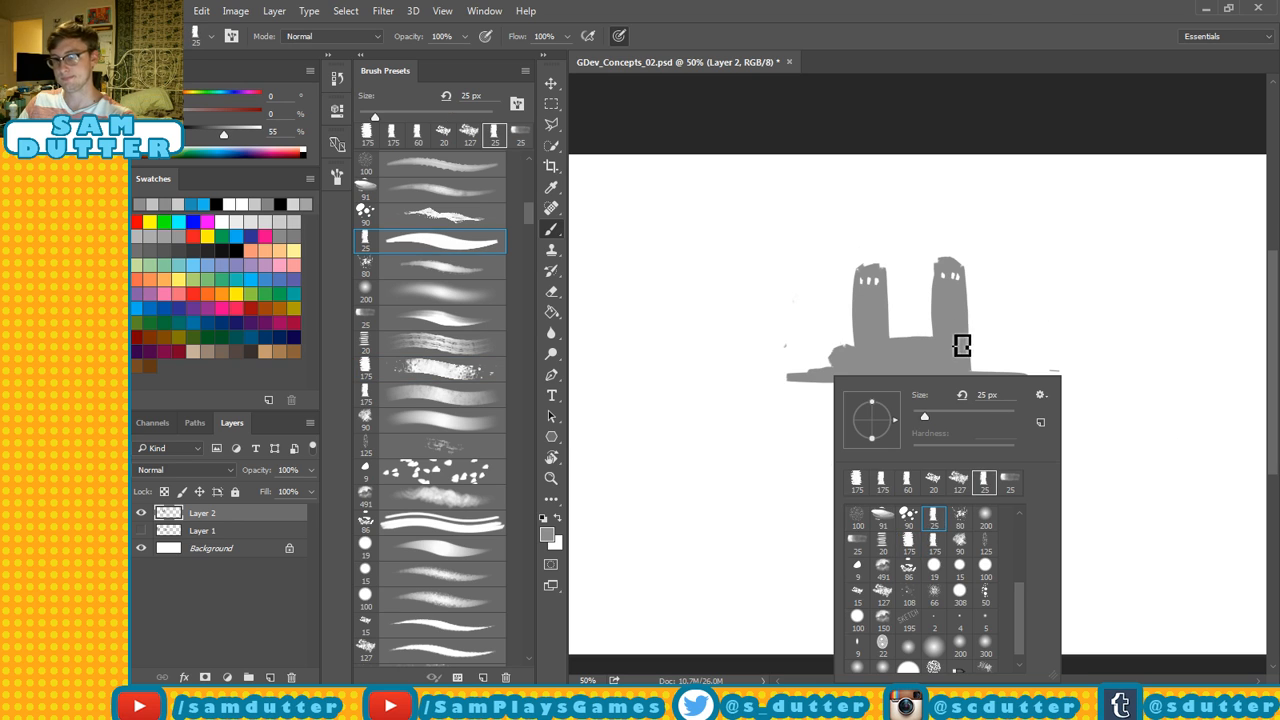
{"action": "mouse_move", "coordinate": [964, 347]}
{"action": "left_mouse_down"}
{"action": "mouse_move", "coordinate": [973, 373]}
{"action": "mouse_move", "coordinate": [1009, 363]}
{"action": "mouse_move", "coordinate": [1024, 376]}
{"action": "left_mouse_up"}
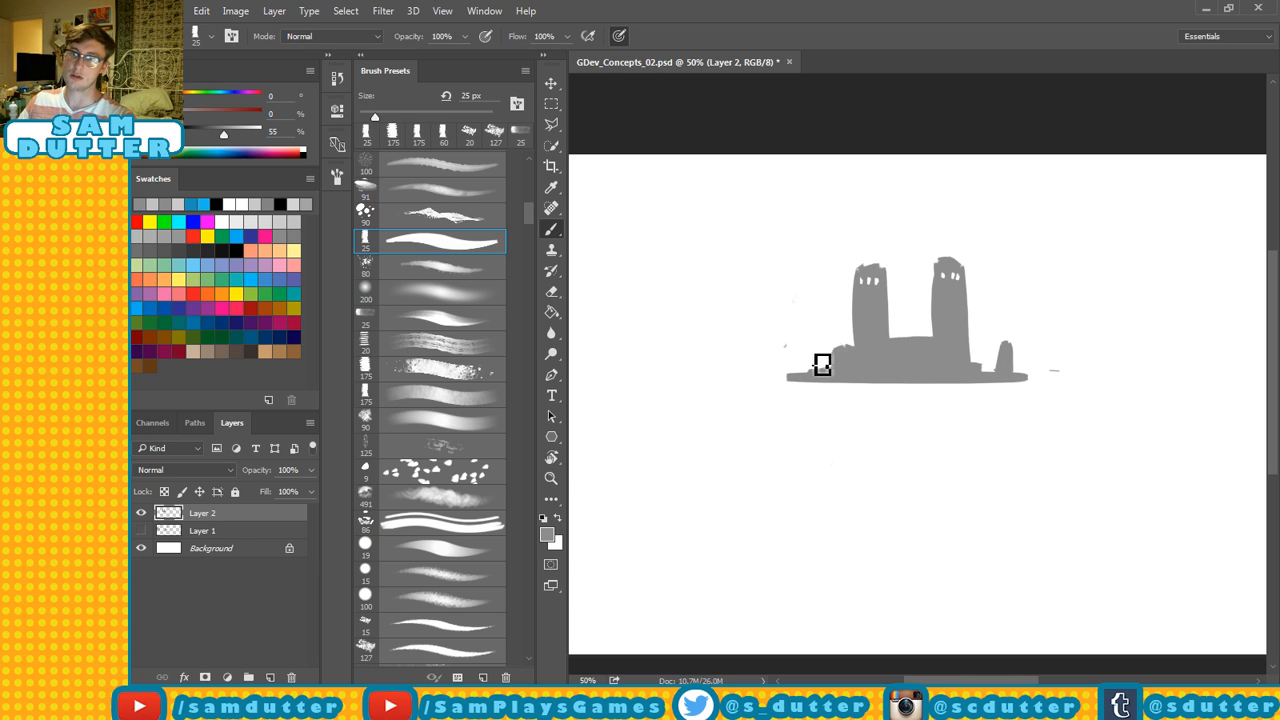
{"action": "mouse_move", "coordinate": [820, 363]}
{"action": "left_mouse_down"}
{"action": "mouse_move", "coordinate": [814, 350]}
{"action": "mouse_move", "coordinate": [813, 364]}
{"action": "left_mouse_up"}
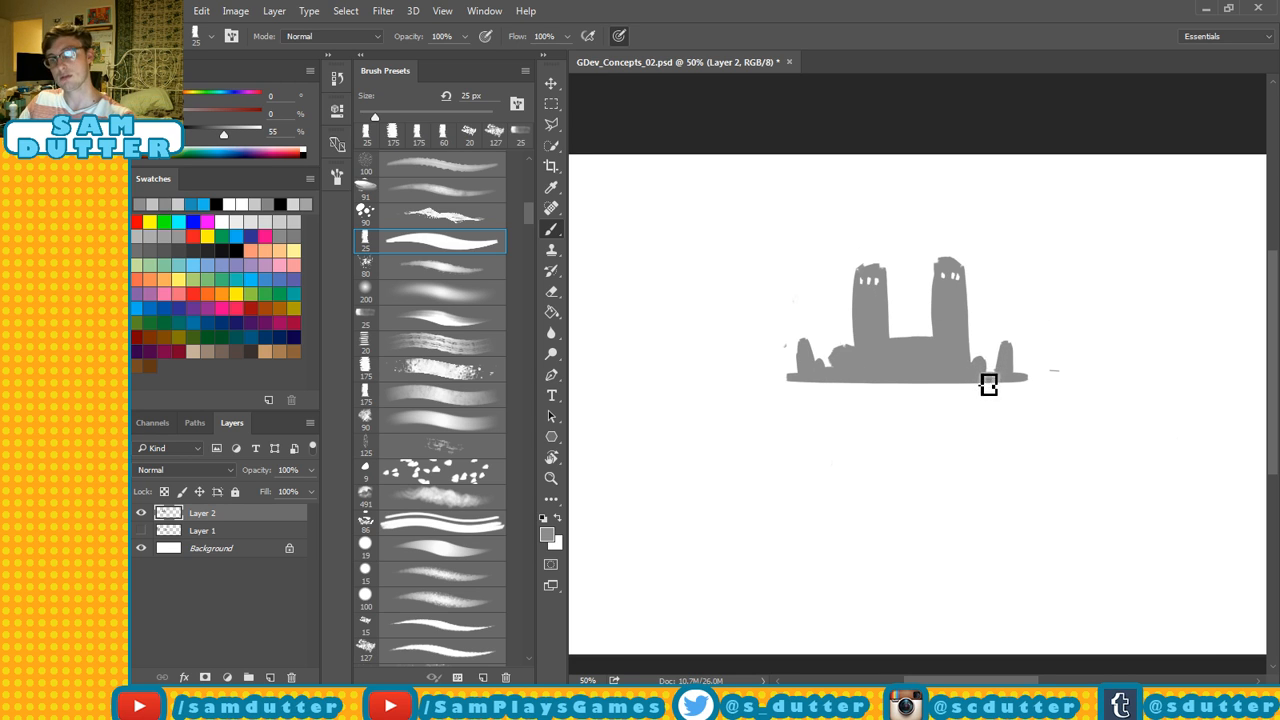
Trim the left tower's outer edge and the right tower's inner edge below the windows with the 20 px eraser.
{"action": "key", "text": "e"}
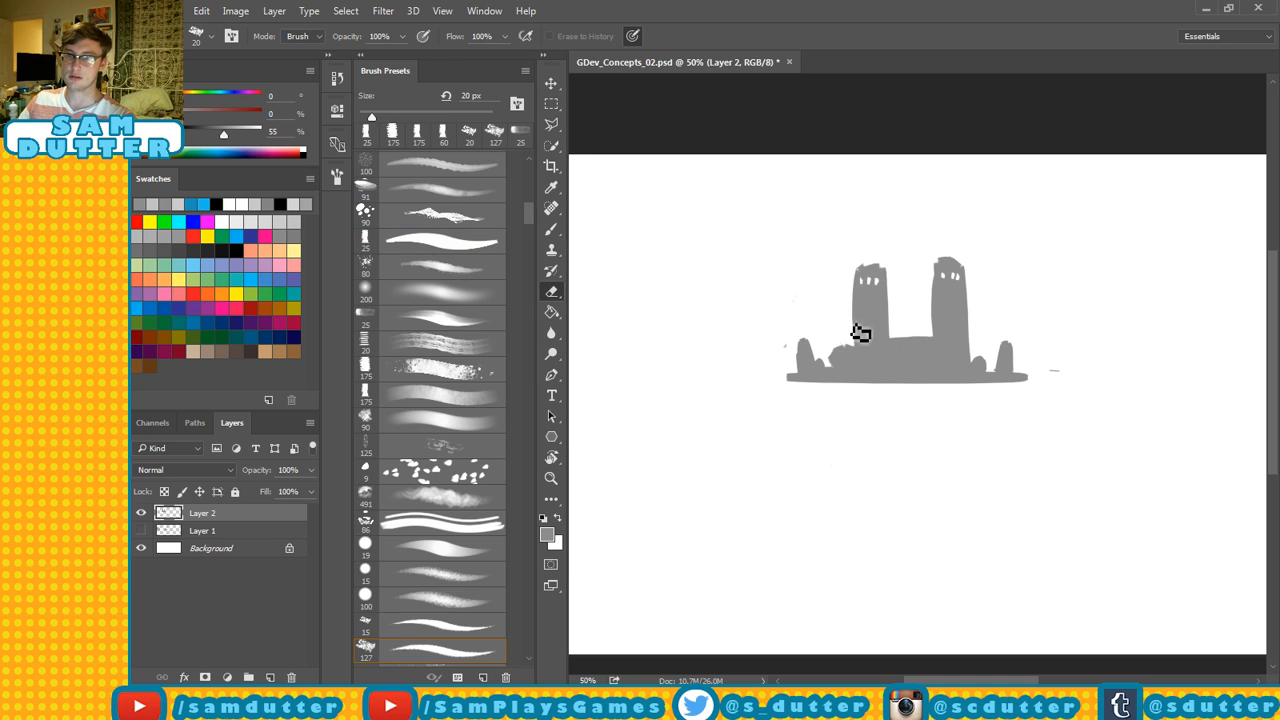
{"action": "mouse_move", "coordinate": [857, 331]}
{"action": "left_mouse_down"}
{"action": "mouse_move", "coordinate": [855, 301]}
{"action": "mouse_move", "coordinate": [856, 344]}
{"action": "mouse_move", "coordinate": [857, 267]}
{"action": "mouse_move", "coordinate": [865, 358]}
{"action": "left_mouse_up"}
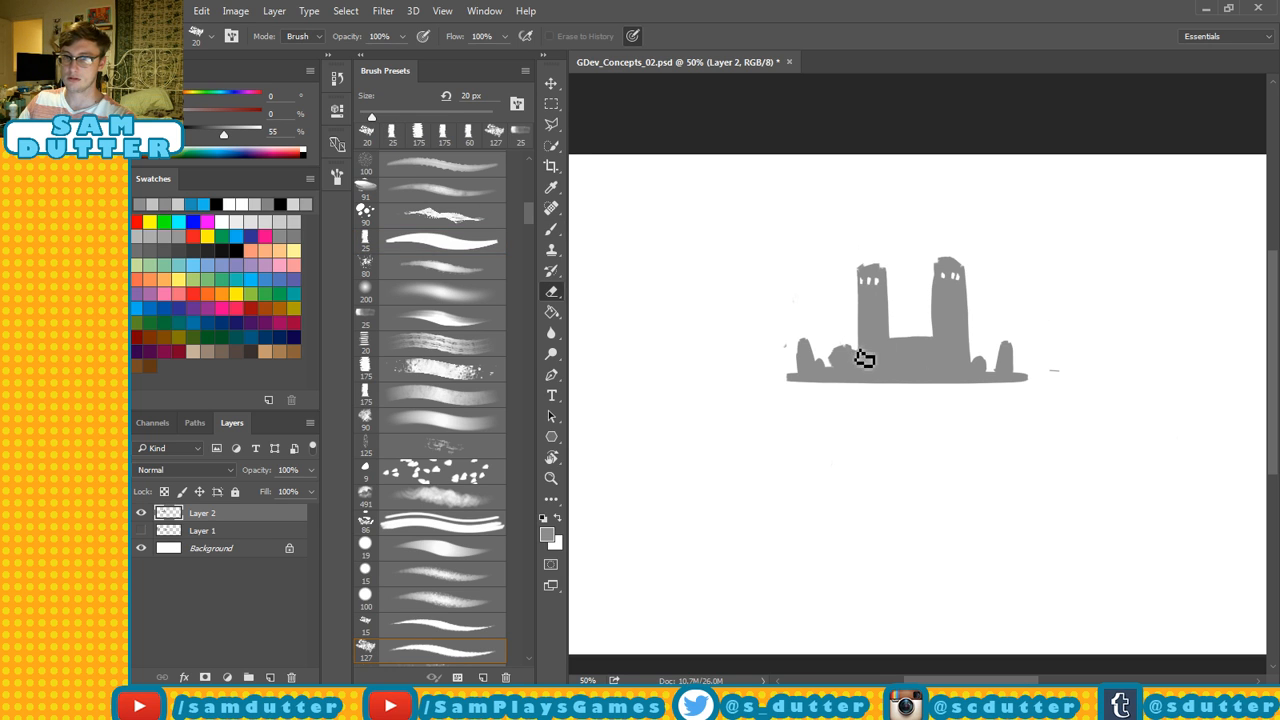
{"action": "key", "text": "ctrl+z"}
{"action": "left_click_drag", "start_coordinate": [865, 281], "coordinate": [864, 351]}
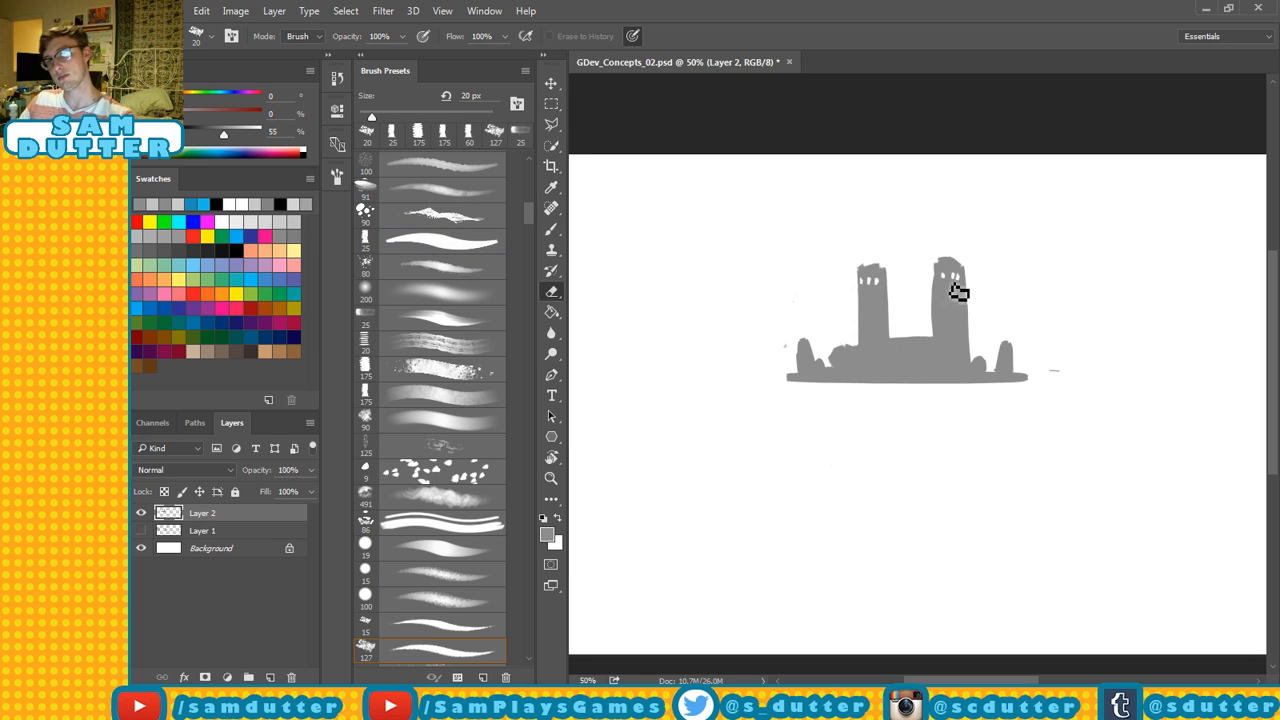
{"action": "left_click_drag", "start_coordinate": [940, 282], "coordinate": [940, 340]}
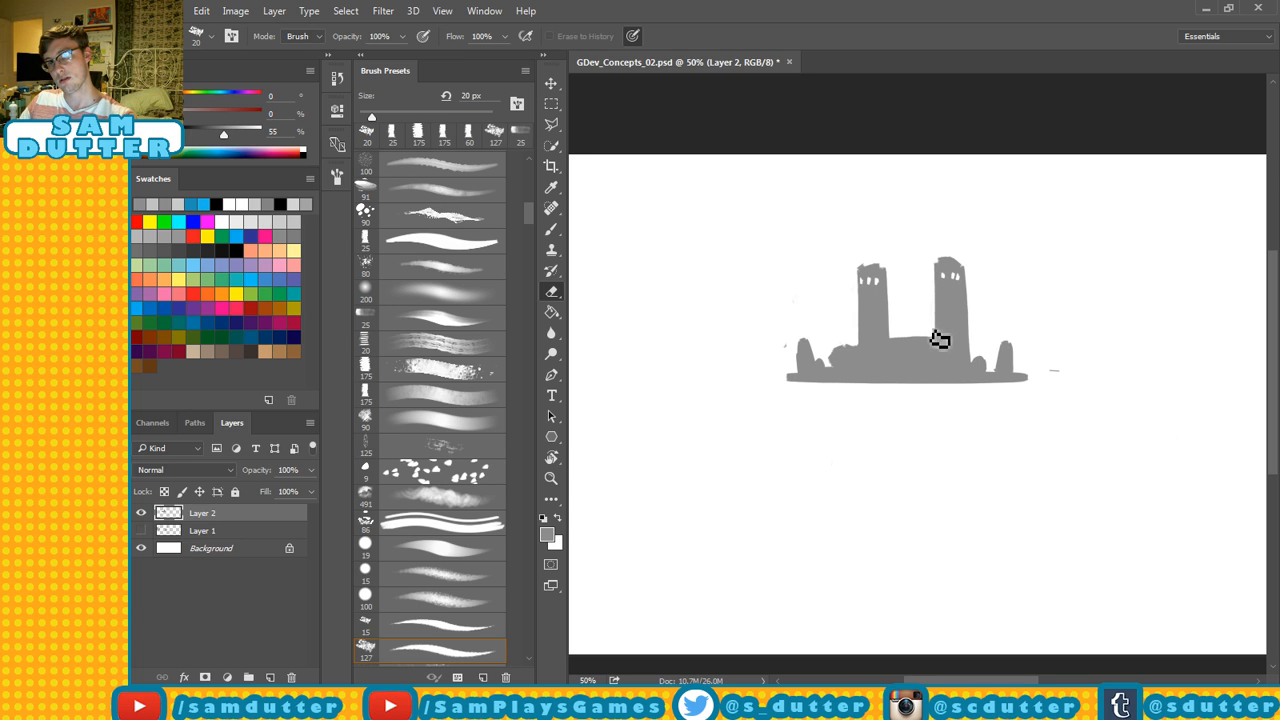
Reduce the brush to 8 px and paint thin ledges below the windows of both towers, squaring off the left tower's top.
{"action": "key", "text": "b"}
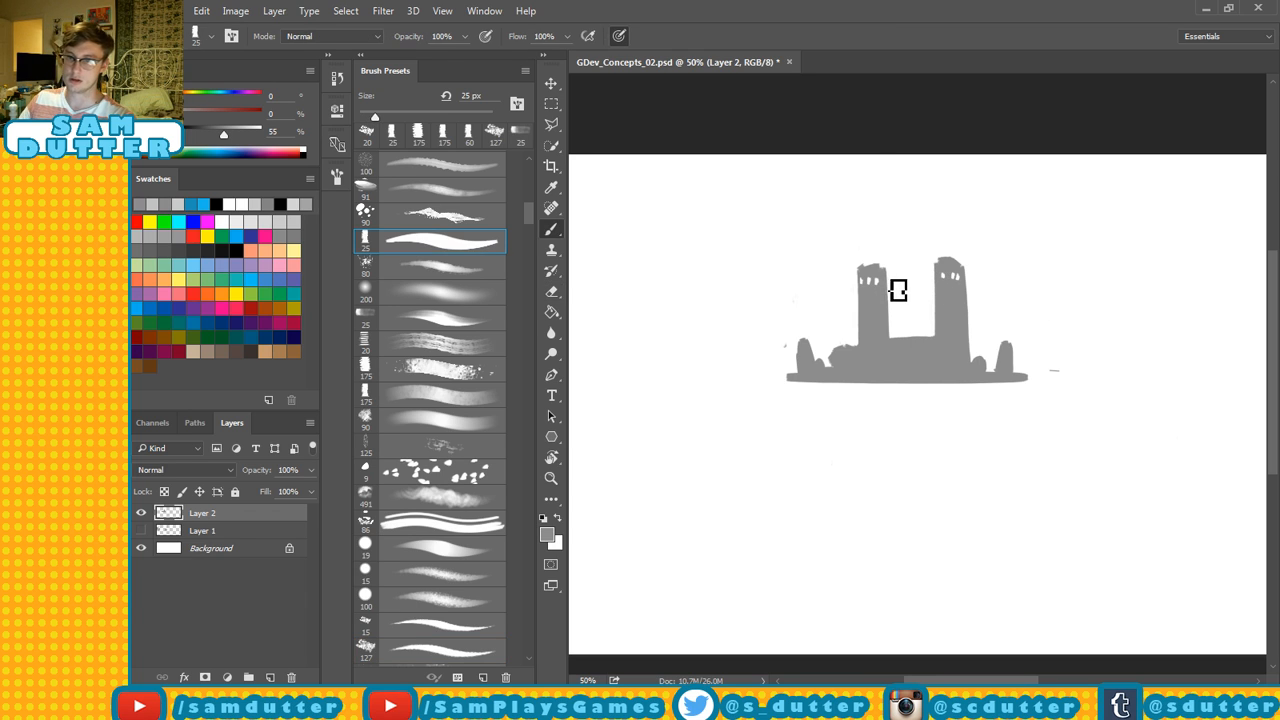
{"action": "key", "text": "bracketleft"}
{"action": "key", "text": "bracketleft"}
{"action": "key", "text": "bracketleft"}
{"action": "key", "text": "bracketleft"}
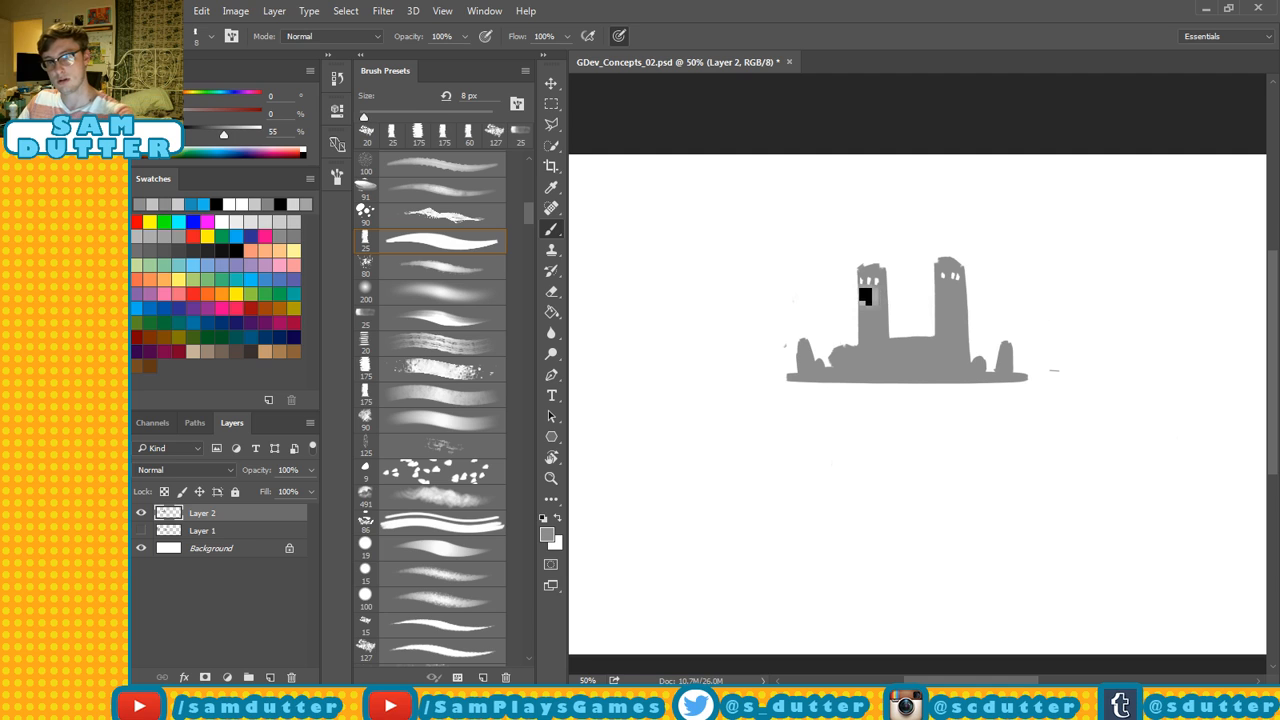
{"action": "left_click_drag", "start_coordinate": [865, 292], "coordinate": [868, 300]}
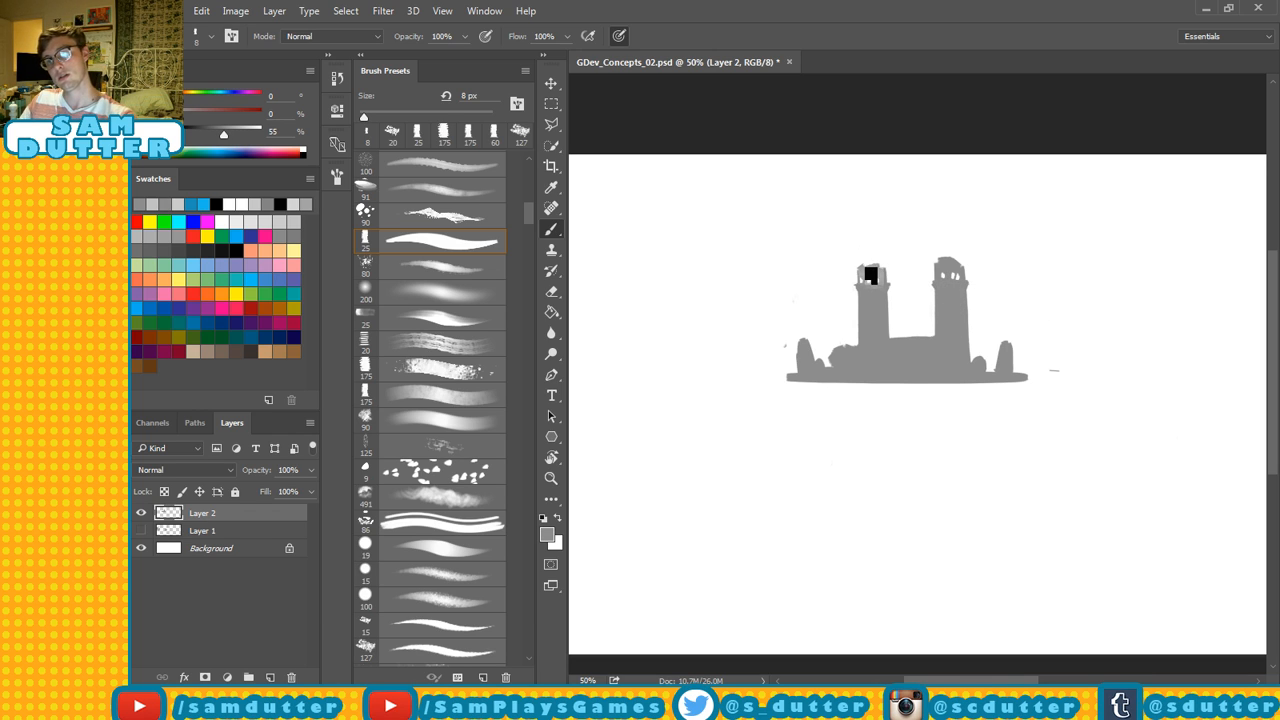
Flatten the right tower's rounded top with the 20 px eraser and give it a thin flat cap with the 8 px brush.
{"action": "key", "text": "e"}
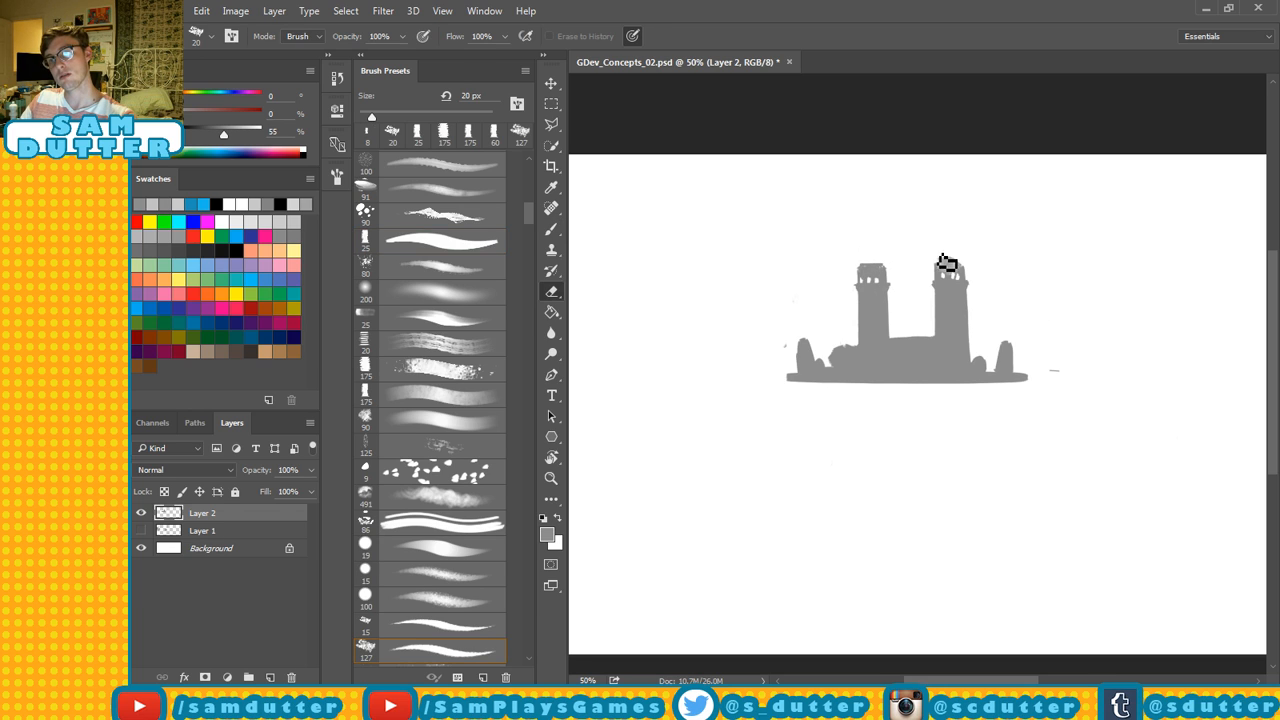
{"action": "left_click_drag", "start_coordinate": [940, 257], "coordinate": [967, 272]}
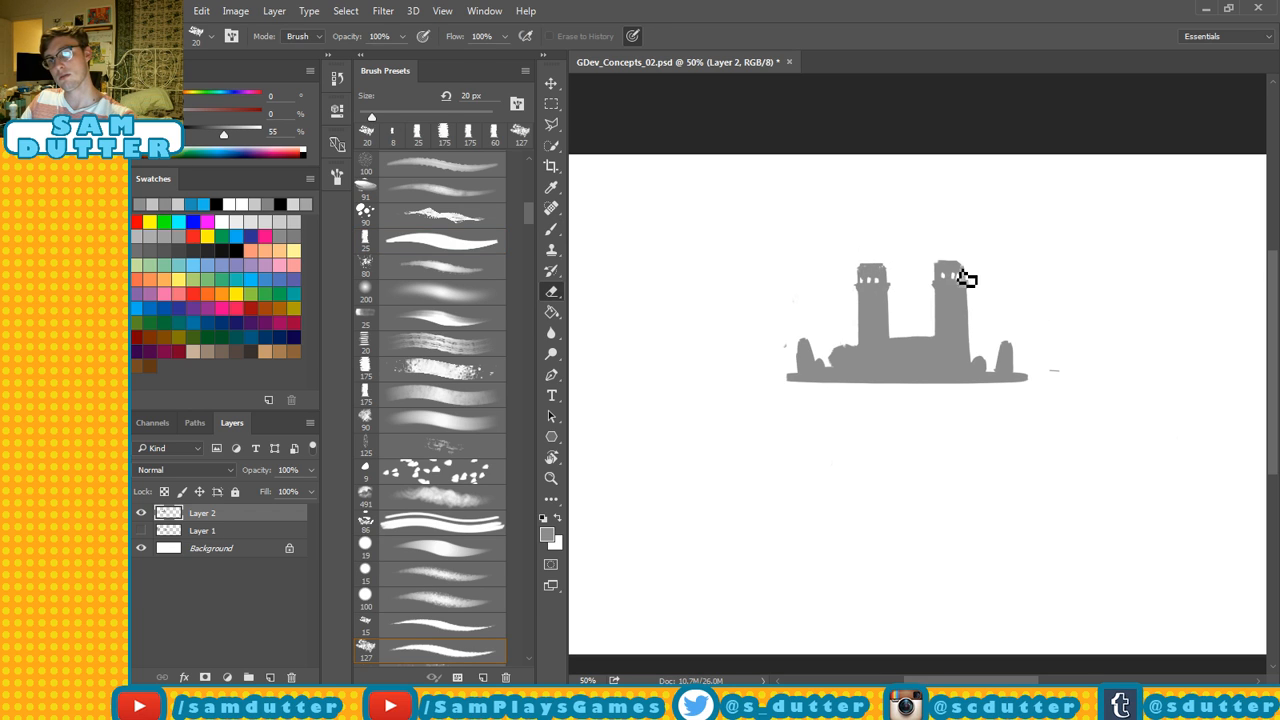
{"action": "key", "text": "b"}
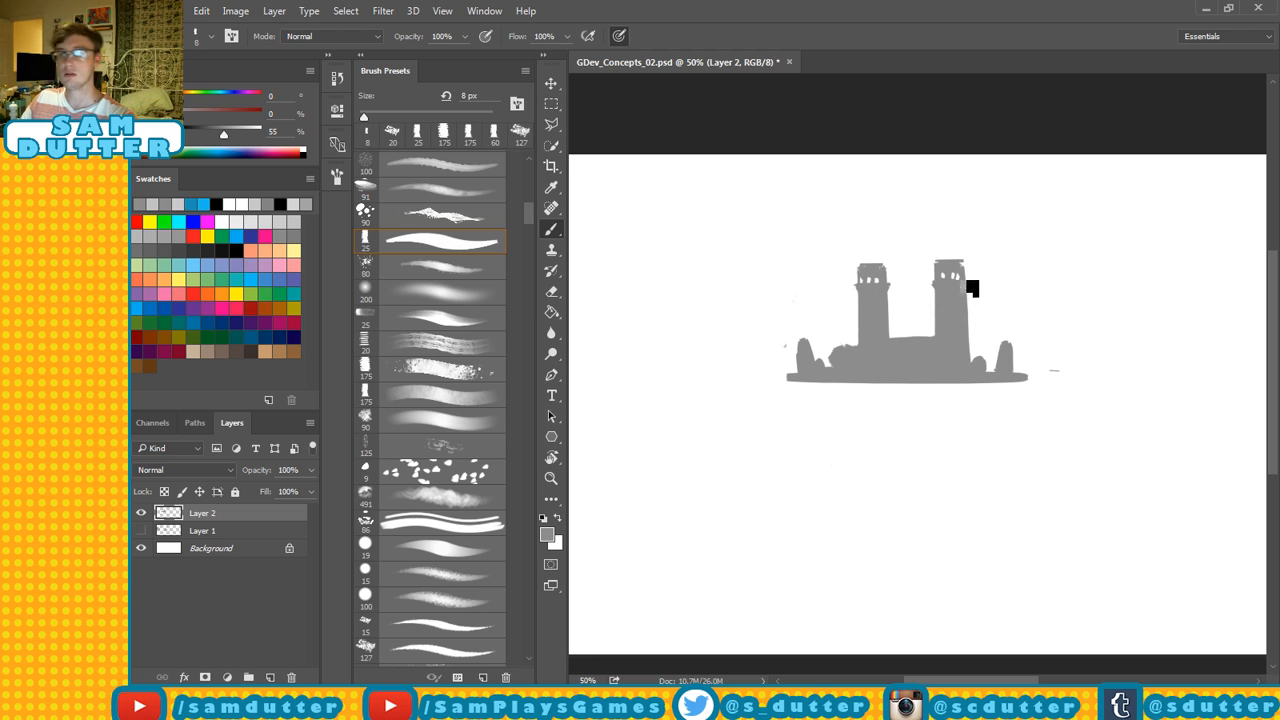
Scale the castle layer up to about 121% and move it to the upper left of the canvas.
{"action": "key", "text": "ctrl+t"}
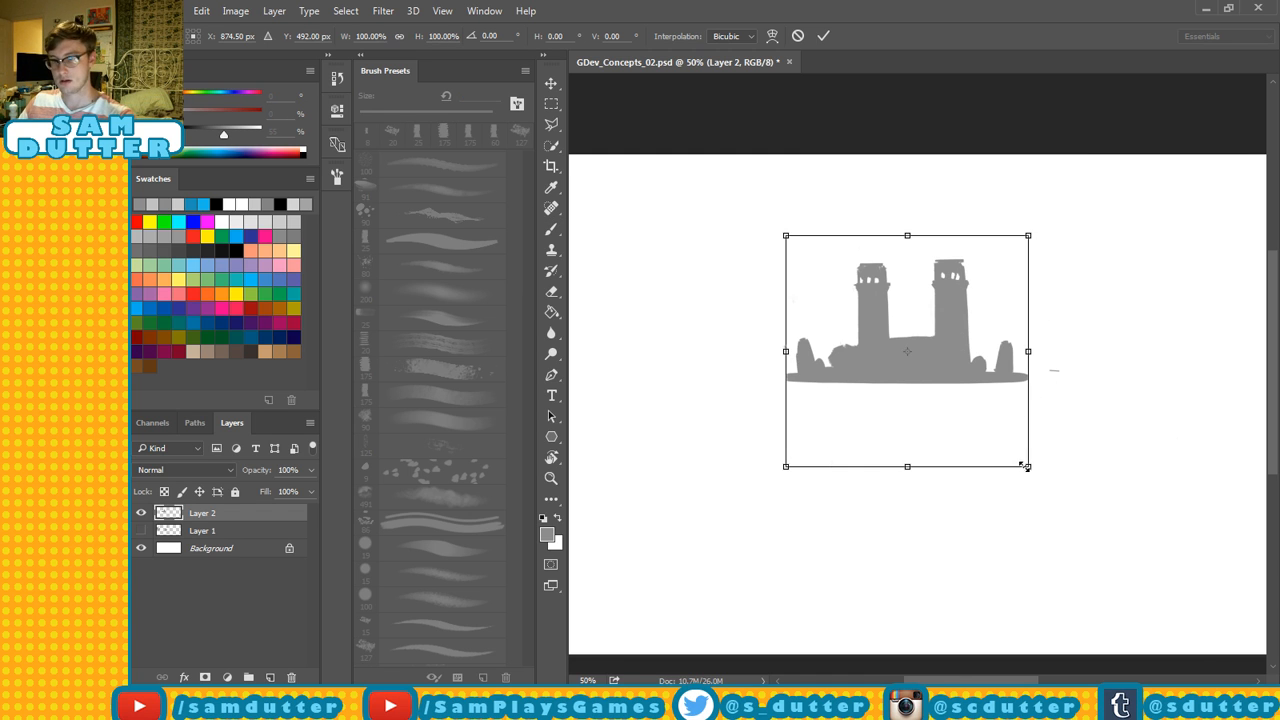
{"action": "left_click_drag", "start_coordinate": [1022, 465], "coordinate": [1080, 517]}
{"action": "left_click_drag", "start_coordinate": [1046, 446], "coordinate": [825, 365]}
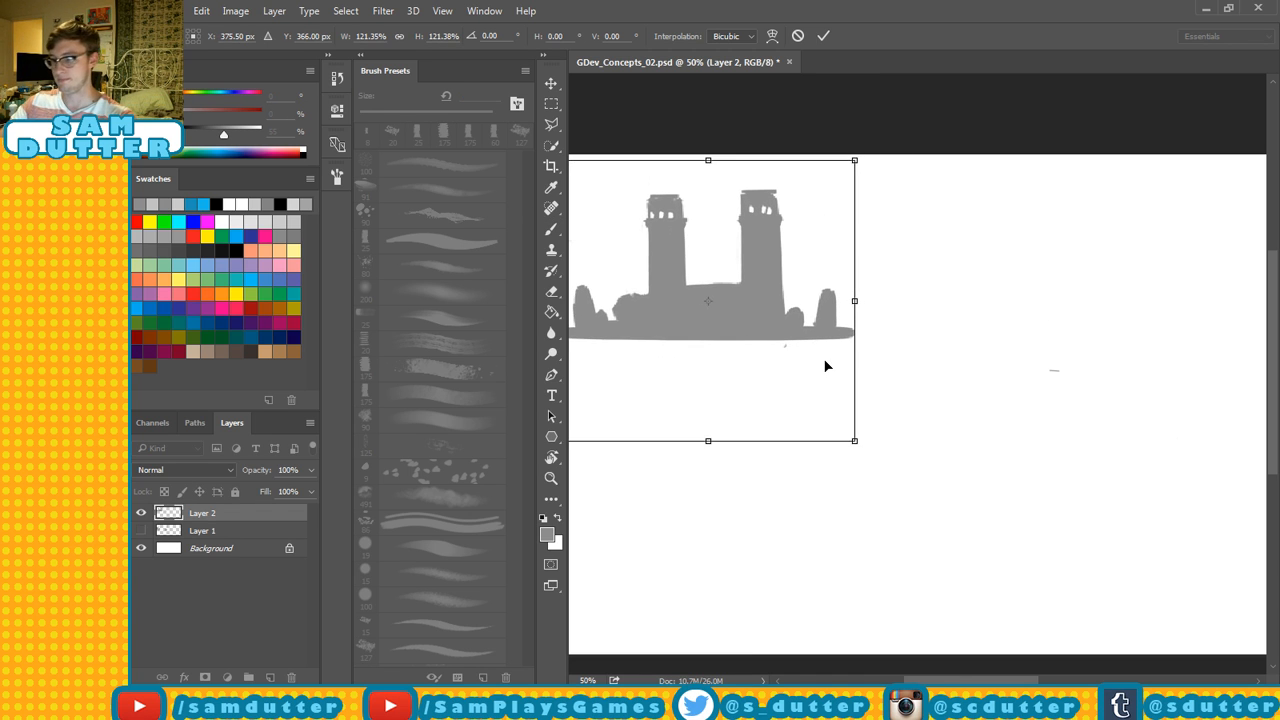
{"action": "key", "text": "Return"}
{"action": "key", "text": "v"}
{"action": "left_click_drag", "start_coordinate": [776, 279], "coordinate": [793, 286]}
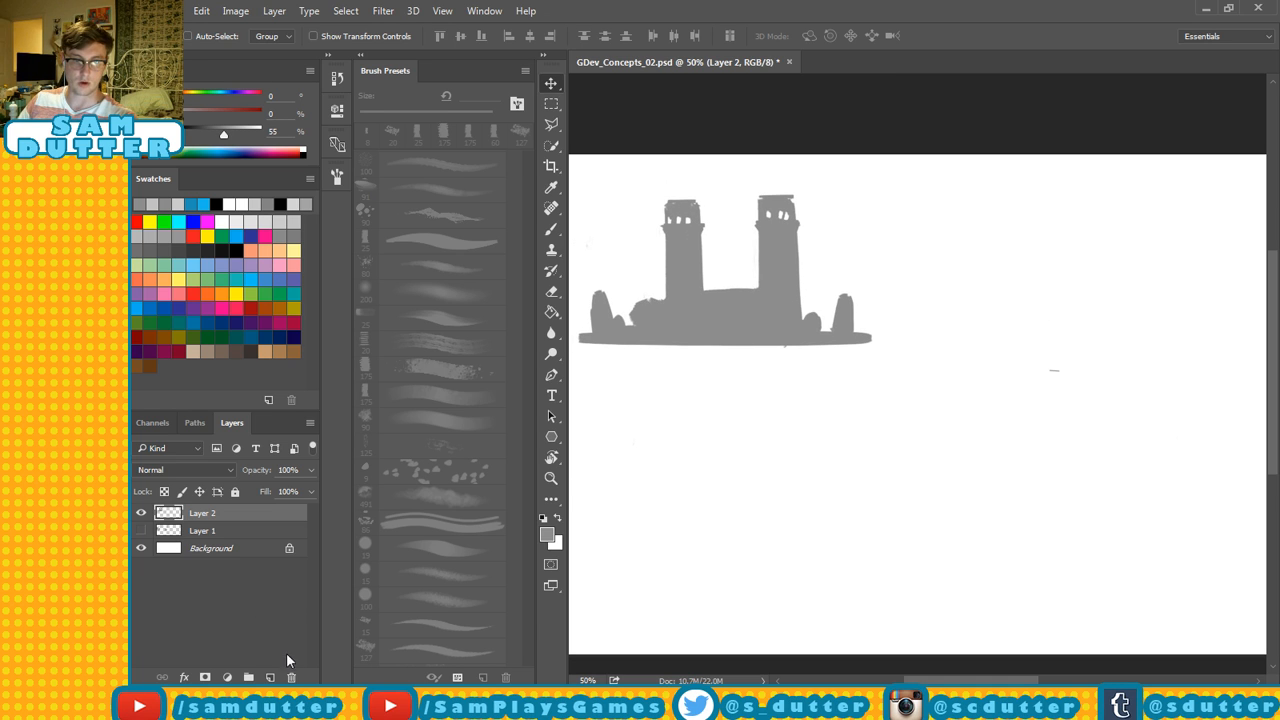
Add a new layer above the castle layer and enlarge the brush to 45 px.
{"action": "left_click", "coordinate": [270, 677]}
{"action": "key", "text": "b"}
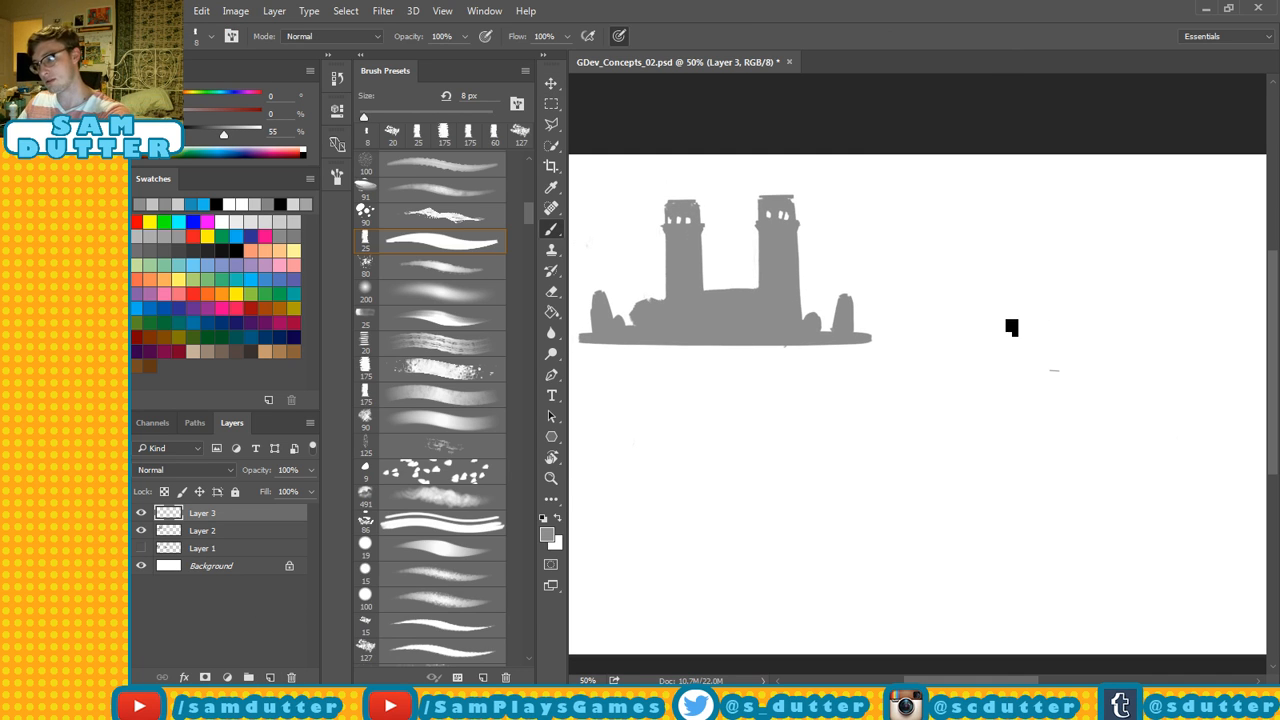
{"action": "key", "text": "bracketright"}
{"action": "key", "text": "bracketright"}
{"action": "key", "text": "bracketright"}
{"action": "key", "text": "bracketright"}
{"action": "key", "text": "bracketright"}
{"action": "key", "text": "bracketright"}
{"action": "key", "text": "bracketright"}
{"action": "key", "text": "bracketright"}
{"action": "key", "text": "bracketright"}
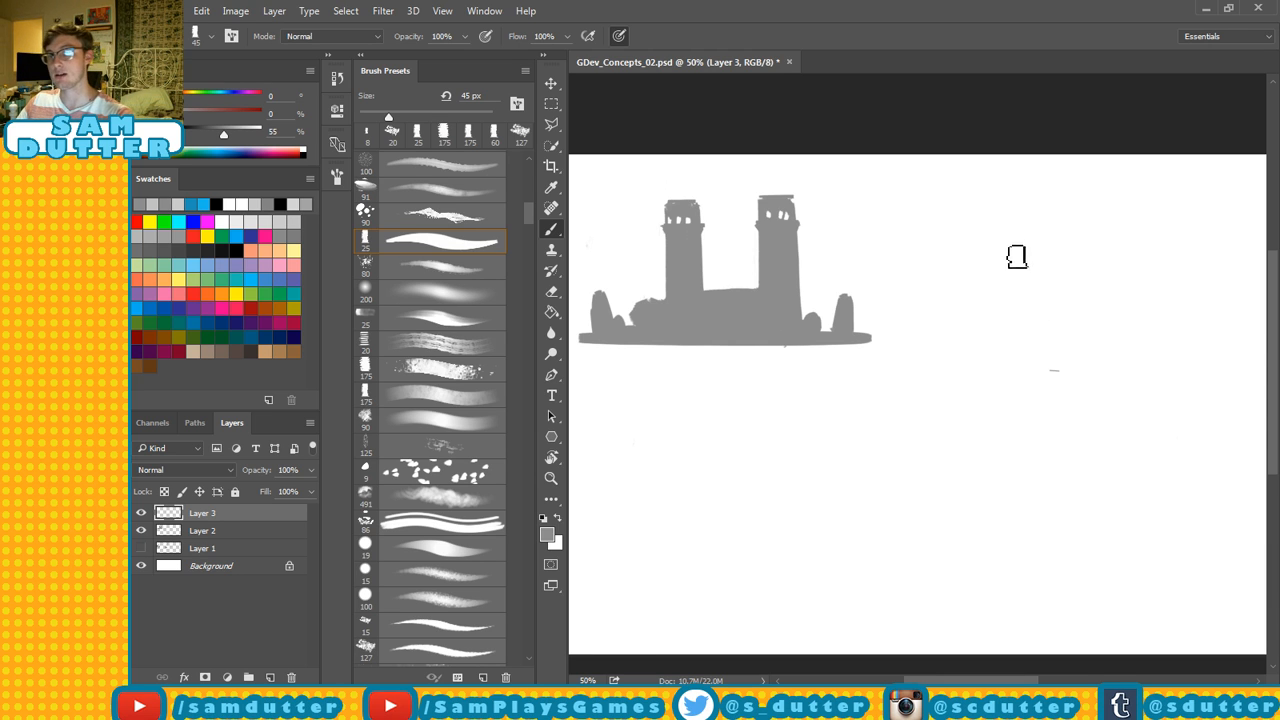
Paint a wide, downward-tapering grey mass with a small detached chunk at its lower left, trimming the shapes with the 20 px eraser.
{"action": "mouse_move", "coordinate": [973, 263]}
{"action": "left_mouse_down"}
{"action": "mouse_move", "coordinate": [1009, 274]}
{"action": "mouse_move", "coordinate": [987, 244]}
{"action": "mouse_move", "coordinate": [1012, 250]}
{"action": "mouse_move", "coordinate": [1017, 270]}
{"action": "mouse_move", "coordinate": [1003, 269]}
{"action": "mouse_move", "coordinate": [1035, 286]}
{"action": "mouse_move", "coordinate": [980, 232]}
{"action": "mouse_move", "coordinate": [1020, 226]}
{"action": "mouse_move", "coordinate": [1018, 243]}
{"action": "mouse_move", "coordinate": [1007, 229]}
{"action": "mouse_move", "coordinate": [1037, 270]}
{"action": "mouse_move", "coordinate": [1027, 237]}
{"action": "mouse_move", "coordinate": [1069, 240]}
{"action": "mouse_move", "coordinate": [1029, 248]}
{"action": "mouse_move", "coordinate": [1072, 263]}
{"action": "mouse_move", "coordinate": [988, 281]}
{"action": "mouse_move", "coordinate": [1021, 292]}
{"action": "left_mouse_up"}
{"action": "key", "text": "e"}
{"action": "left_click_drag", "start_coordinate": [966, 257], "coordinate": [984, 306]}
{"action": "key", "text": "b"}
{"action": "key", "text": "e"}
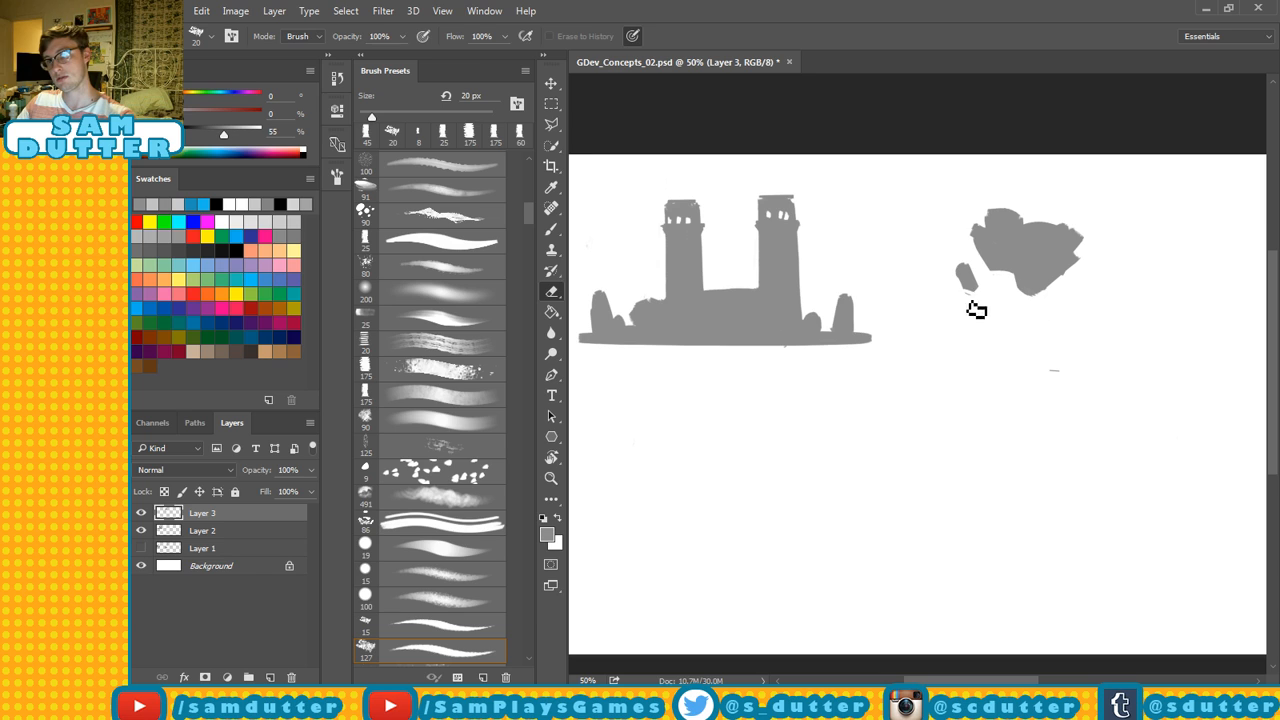
Paint two detached chunks above the grey mass, a spike on its right shoulder, a chunk at its right and two leg shapes below.
{"action": "key", "text": "b"}
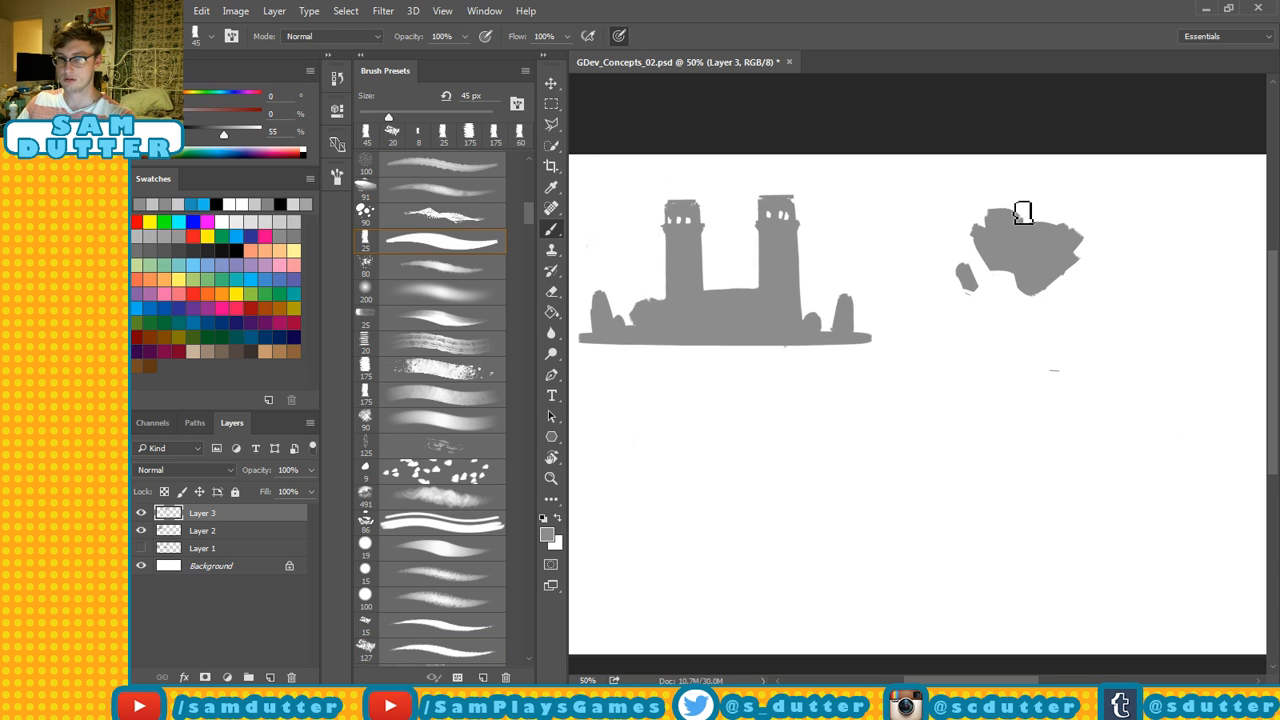
{"action": "mouse_move", "coordinate": [1000, 207]}
{"action": "left_mouse_down"}
{"action": "mouse_move", "coordinate": [1086, 204]}
{"action": "mouse_move", "coordinate": [1006, 200]}
{"action": "mouse_move", "coordinate": [1029, 200]}
{"action": "mouse_move", "coordinate": [1017, 183]}
{"action": "mouse_move", "coordinate": [1045, 195]}
{"action": "left_mouse_up"}
{"action": "key", "text": "ctrl+z"}
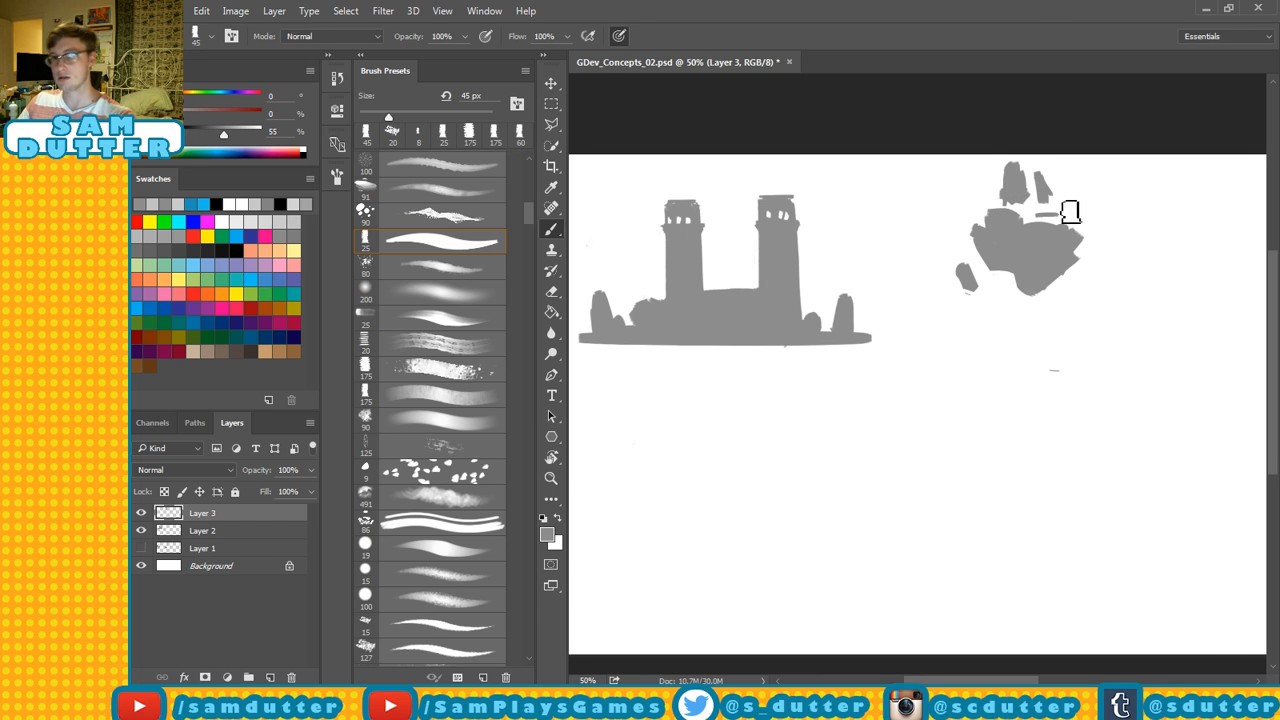
{"action": "key", "text": "e"}
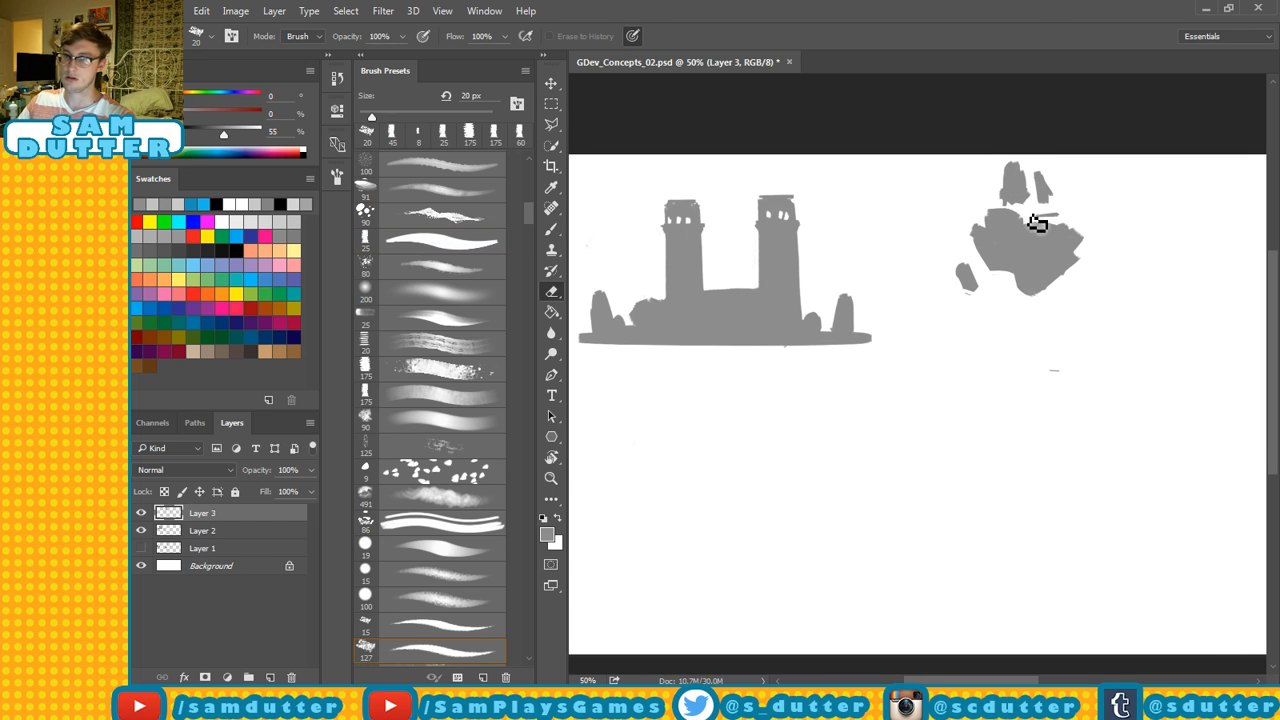
{"action": "key", "text": "b"}
{"action": "mouse_move", "coordinate": [1071, 213]}
{"action": "left_mouse_down"}
{"action": "mouse_move", "coordinate": [1063, 244]}
{"action": "mouse_move", "coordinate": [1094, 262]}
{"action": "left_mouse_up"}
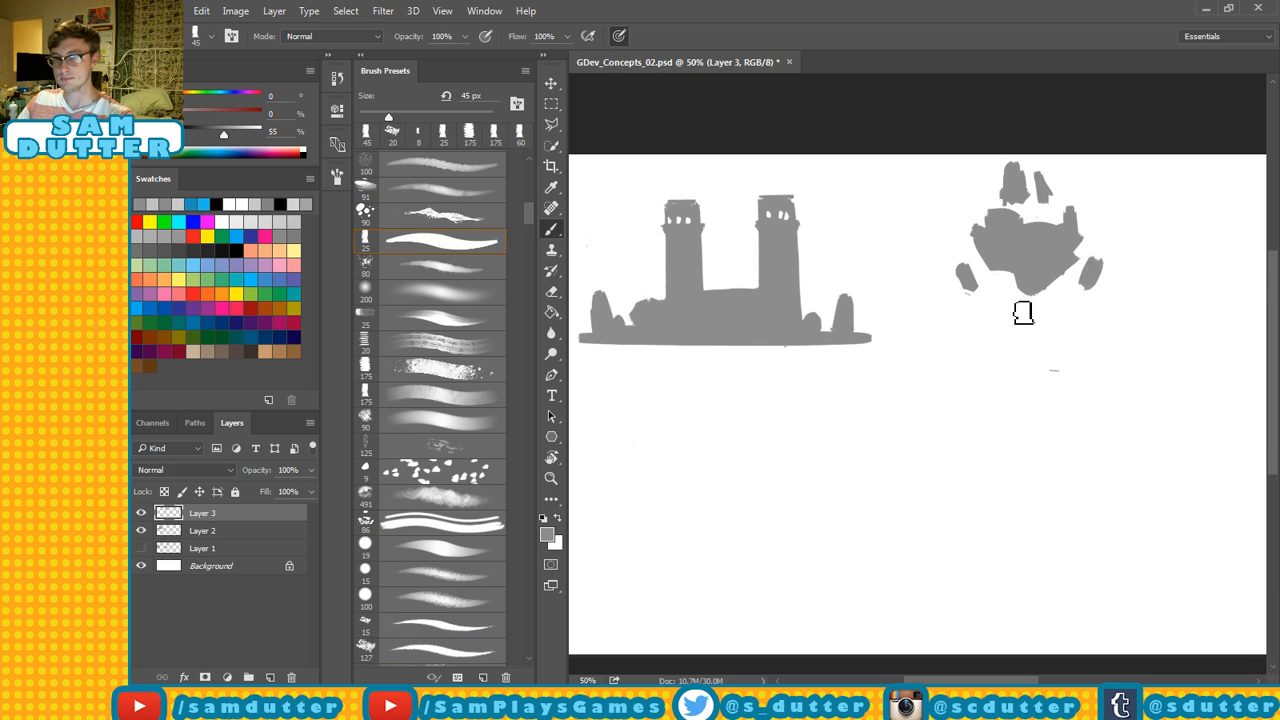
{"action": "left_click_drag", "start_coordinate": [1022, 313], "coordinate": [1020, 318]}
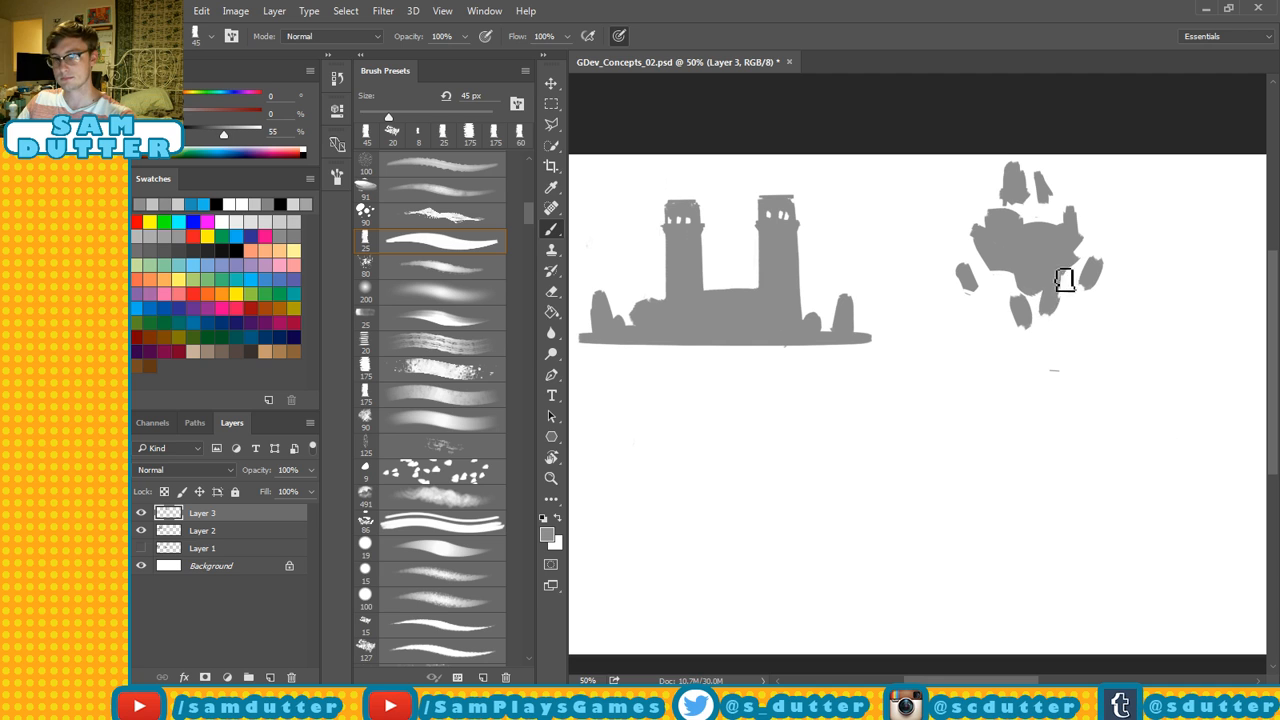
Move the new figure down beside the castle and scale it up.
{"action": "key", "text": "v"}
{"action": "left_click_drag", "start_coordinate": [1050, 250], "coordinate": [1036, 315]}
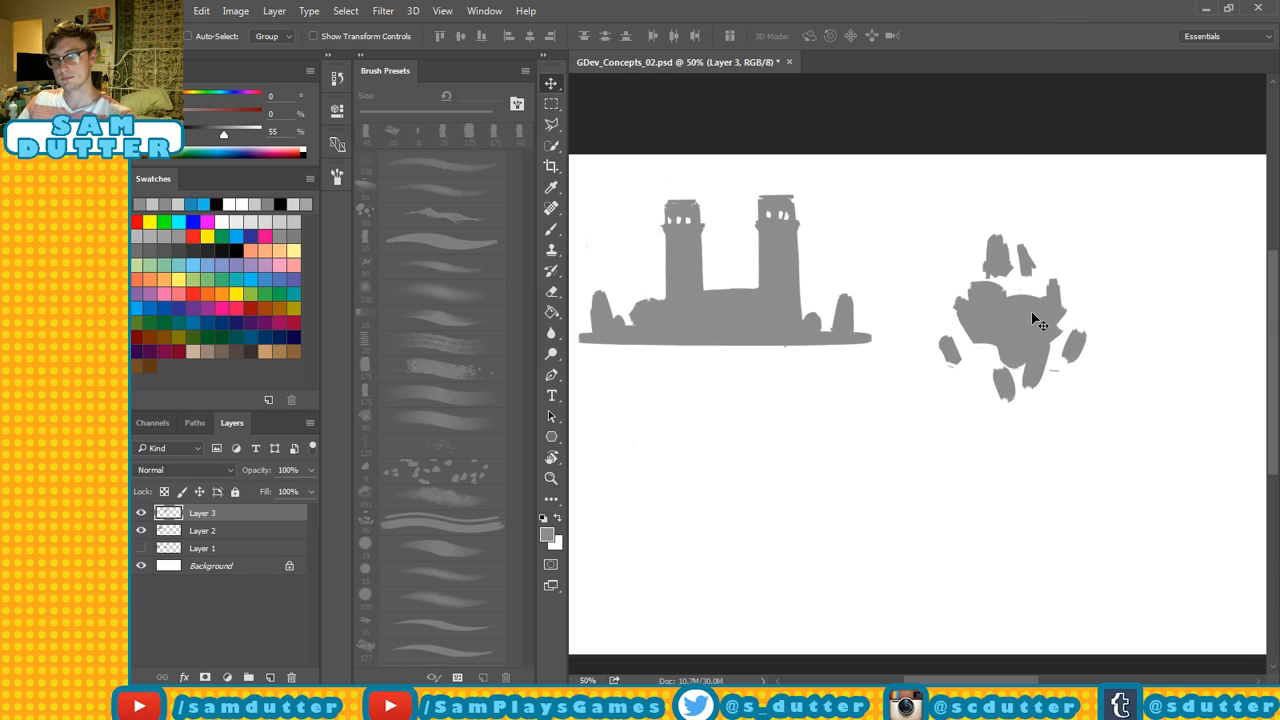
{"action": "key", "text": "ctrl+t"}
{"action": "left_click_drag", "start_coordinate": [1085, 235], "coordinate": [1157, 182]}
{"action": "key", "text": "Return"}
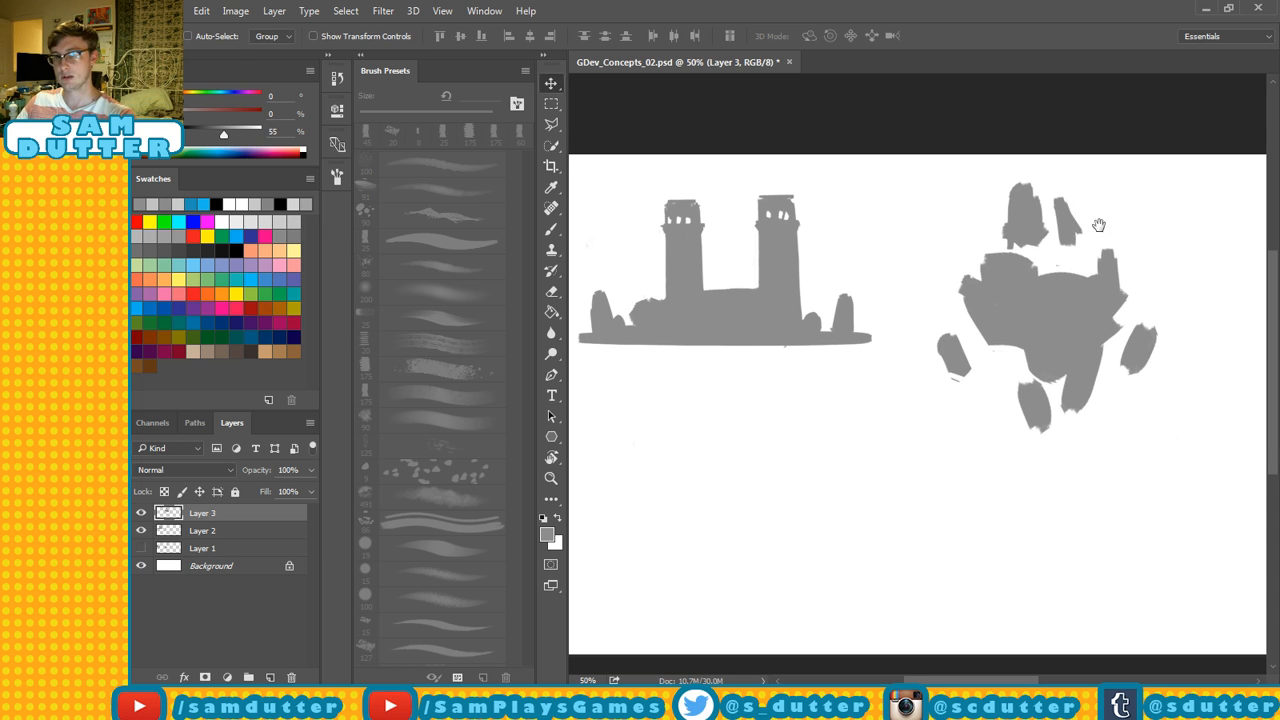
Trim the figure's left shoulder and the middle of its top edge with the 20 px eraser.
{"action": "mouse_move", "coordinate": [1098, 224]}
{"action": "left_mouse_down"}
{"action": "mouse_move", "coordinate": [1014, 229]}
{"action": "mouse_move", "coordinate": [1032, 233]}
{"action": "left_mouse_up"}
{"action": "key", "text": "e"}
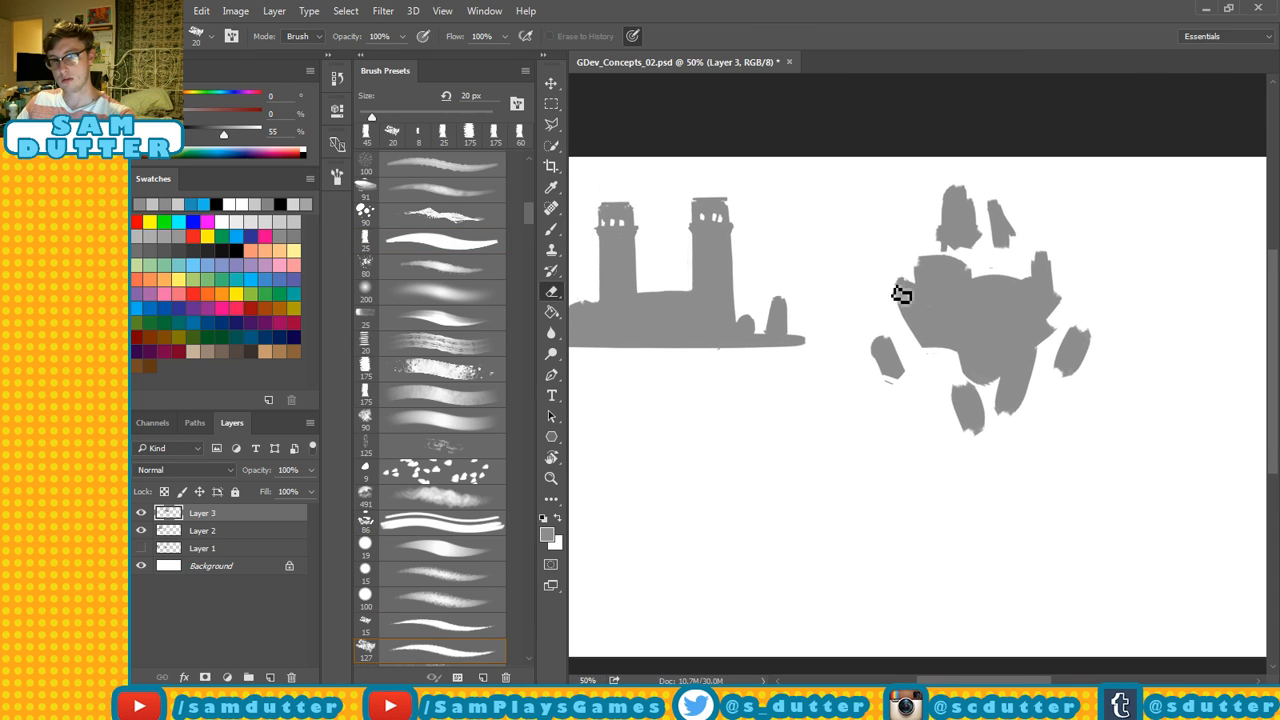
{"action": "left_click_drag", "start_coordinate": [896, 284], "coordinate": [920, 292]}
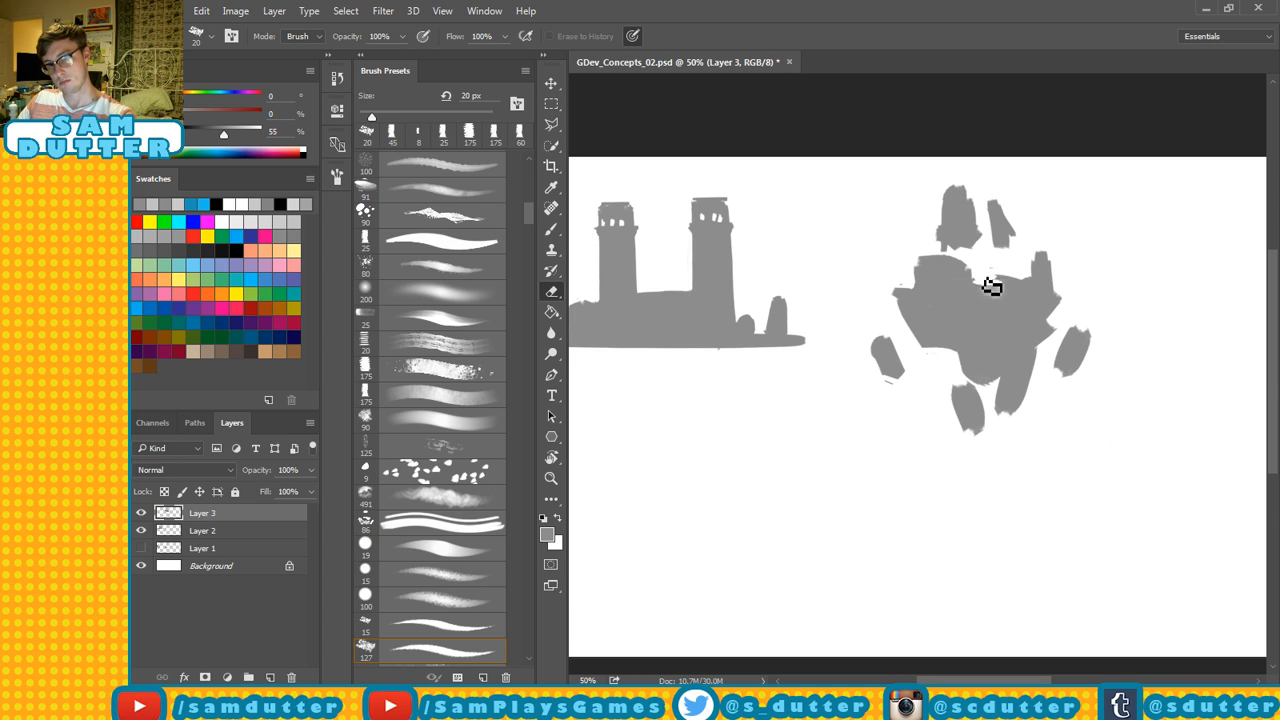
Paint a small rounded bump on the figure's top edge with the 45 px brush and erase the ragged base of the upper-left chunk.
{"action": "key", "text": "b"}
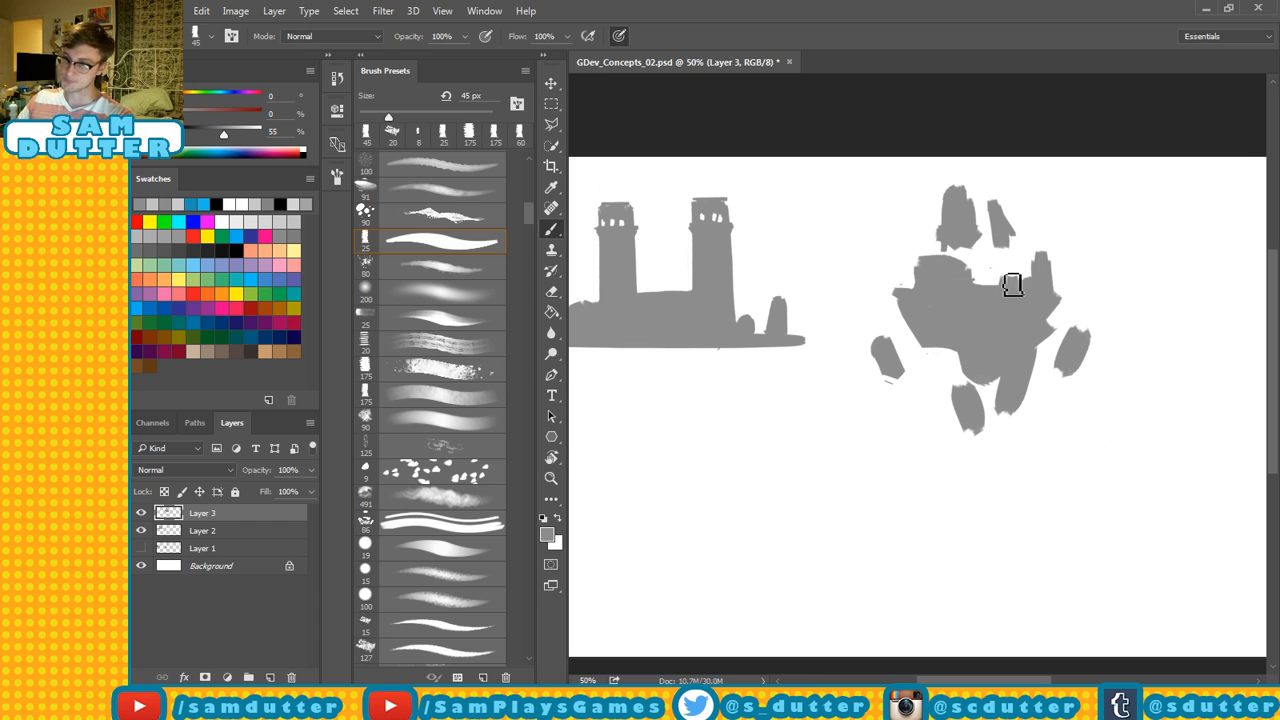
{"action": "mouse_move", "coordinate": [1012, 285]}
{"action": "left_mouse_down"}
{"action": "mouse_move", "coordinate": [1026, 291]}
{"action": "mouse_move", "coordinate": [1011, 304]}
{"action": "left_mouse_up"}
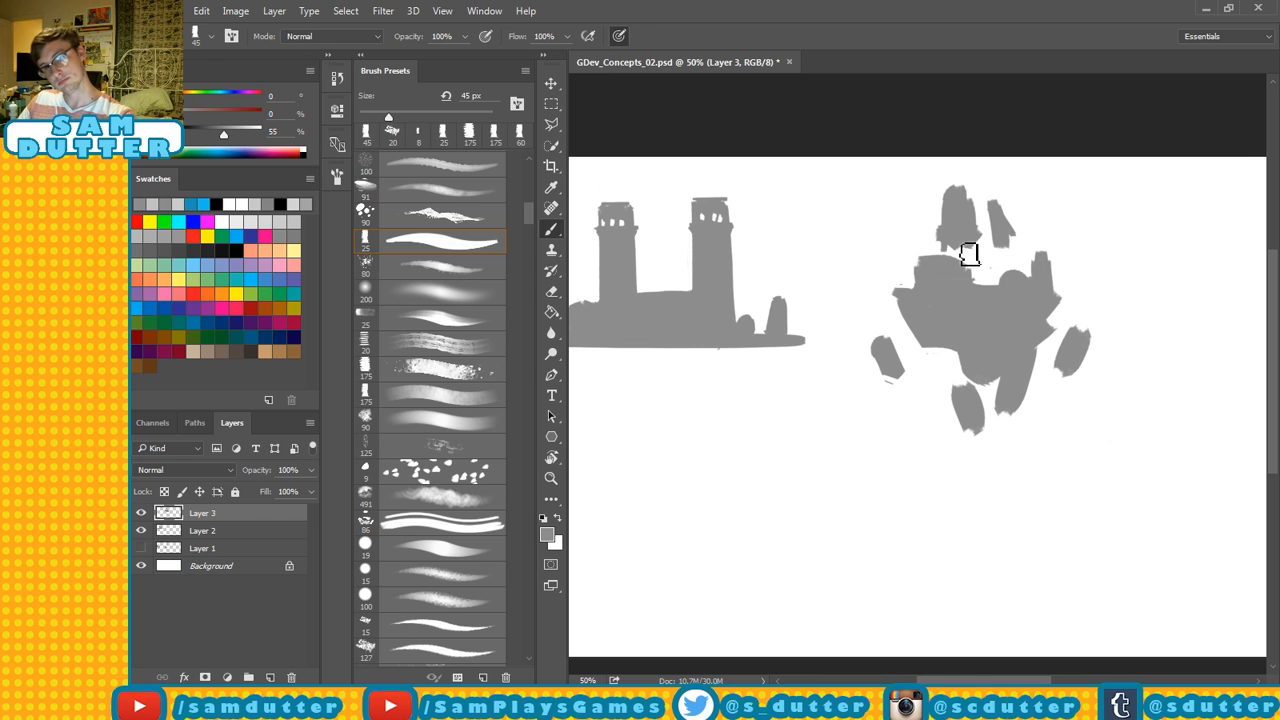
{"action": "key", "text": "e"}
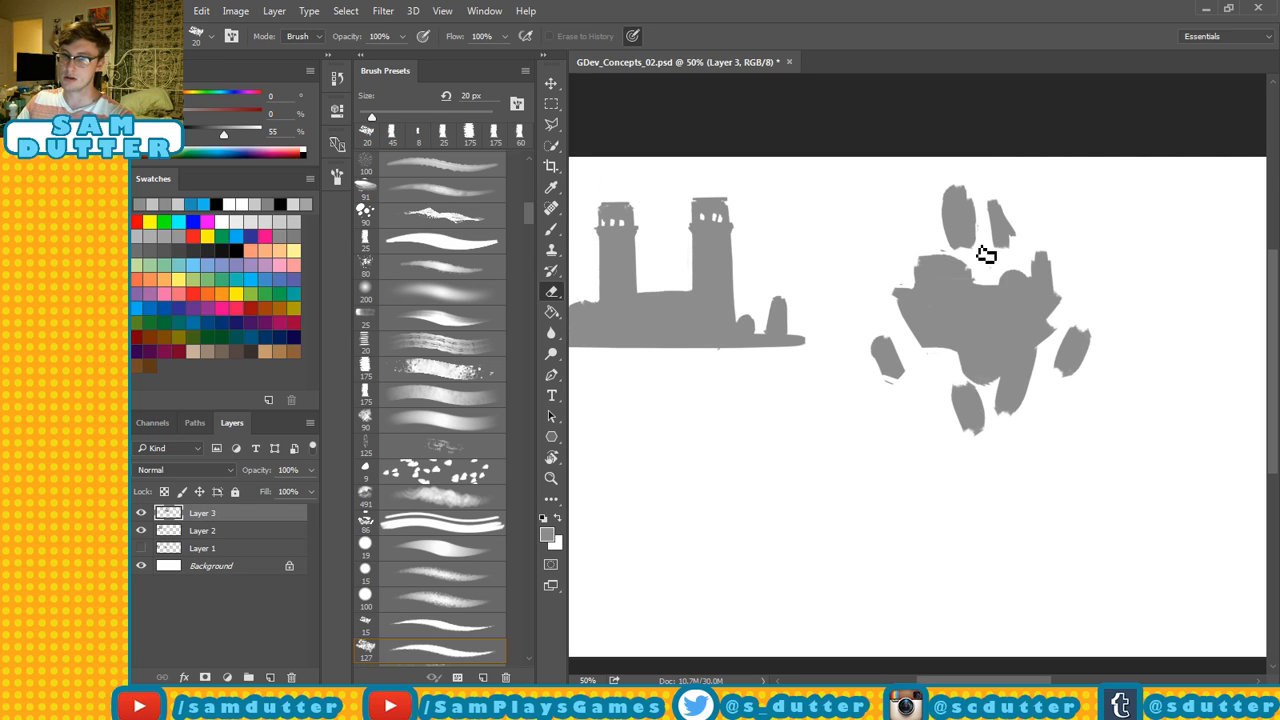
Extend the upper-left detached chunk upward with the 45 px brush and taper its right edge with the 20 px eraser.
{"action": "key", "text": "b"}
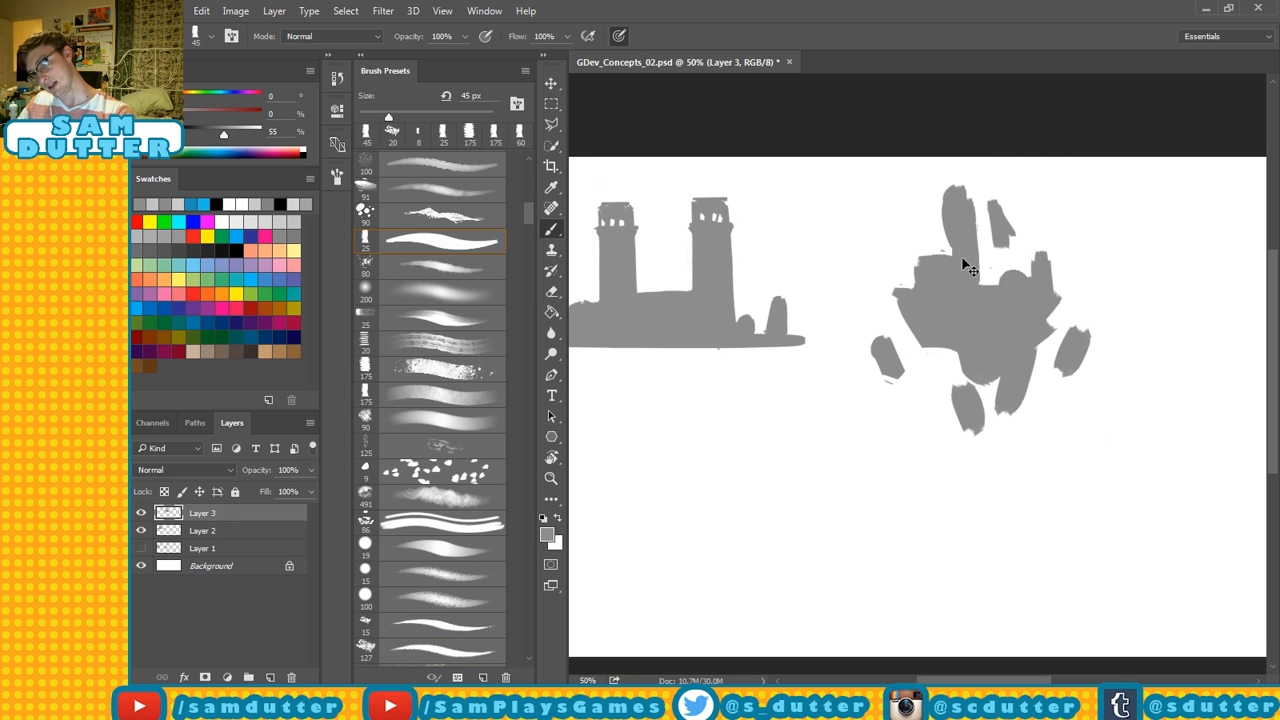
{"action": "key", "text": "ctrl+z"}
{"action": "left_click_drag", "start_coordinate": [966, 184], "coordinate": [983, 243]}
{"action": "key", "text": "e"}
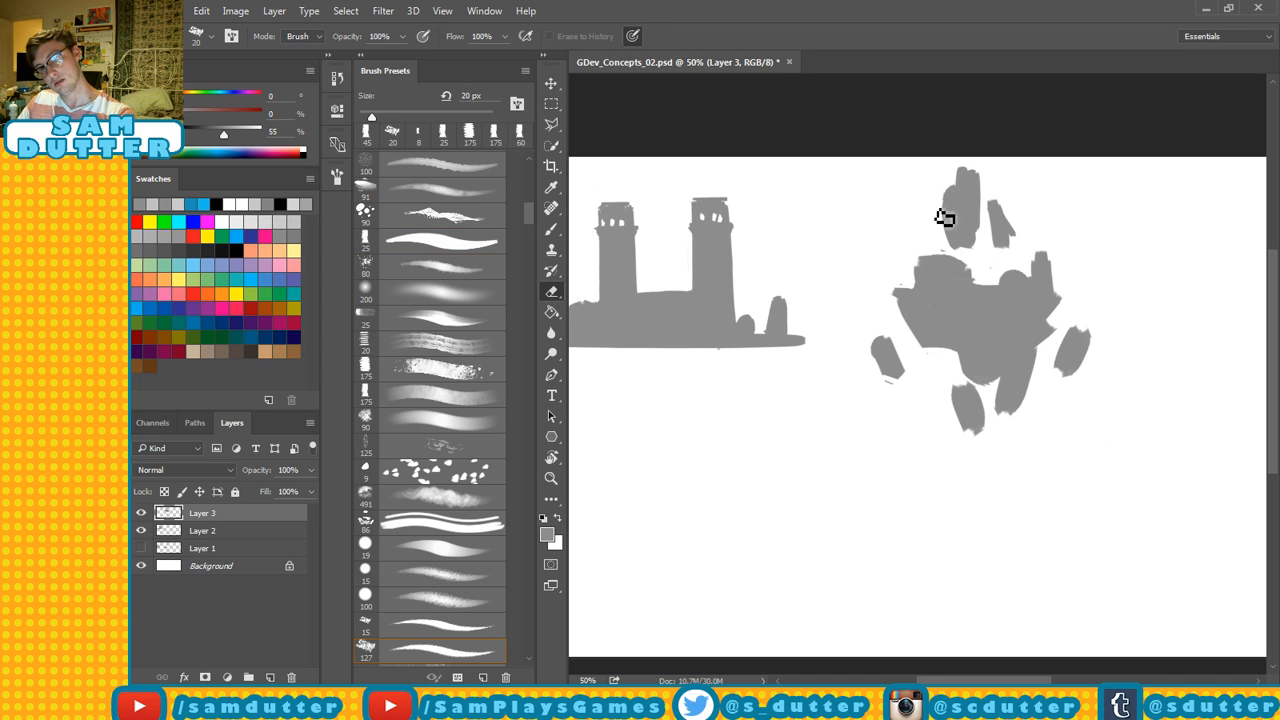
{"action": "left_click_drag", "start_coordinate": [982, 178], "coordinate": [989, 256]}
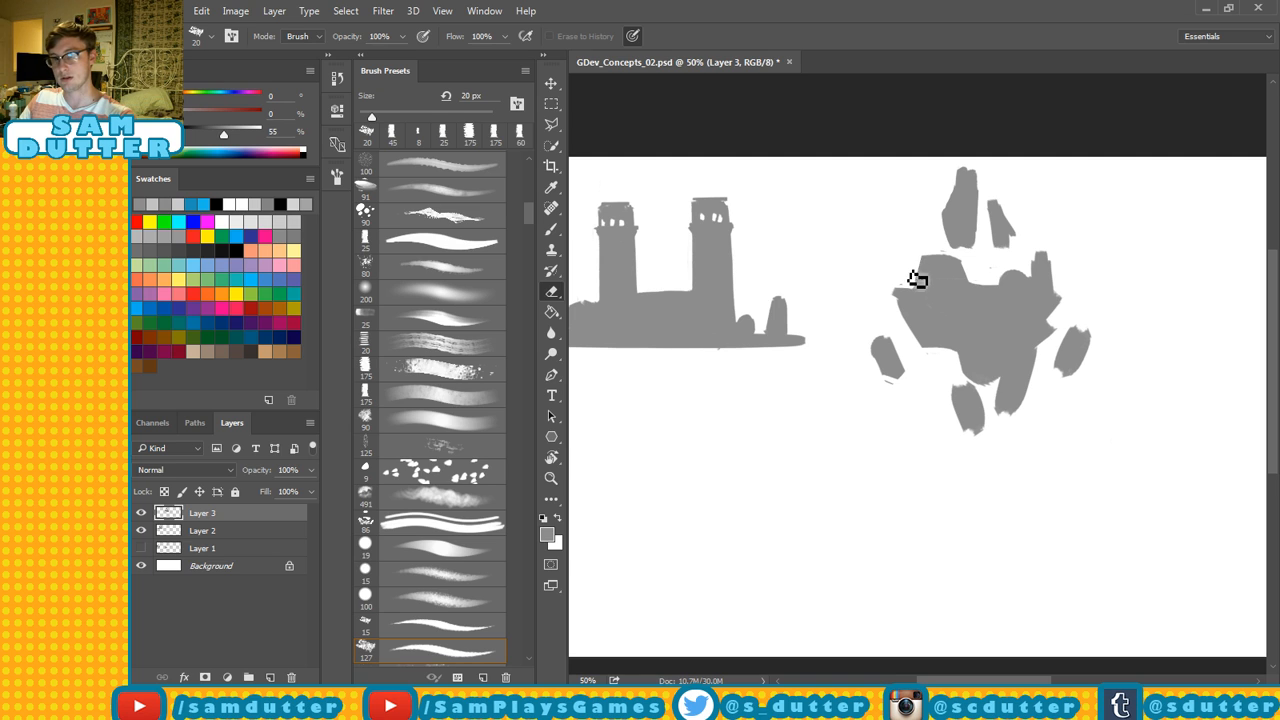
Smooth the grey mass's left shoulder and extend it outward into a pointed ledge with the 45 px brush.
{"action": "key", "text": "b"}
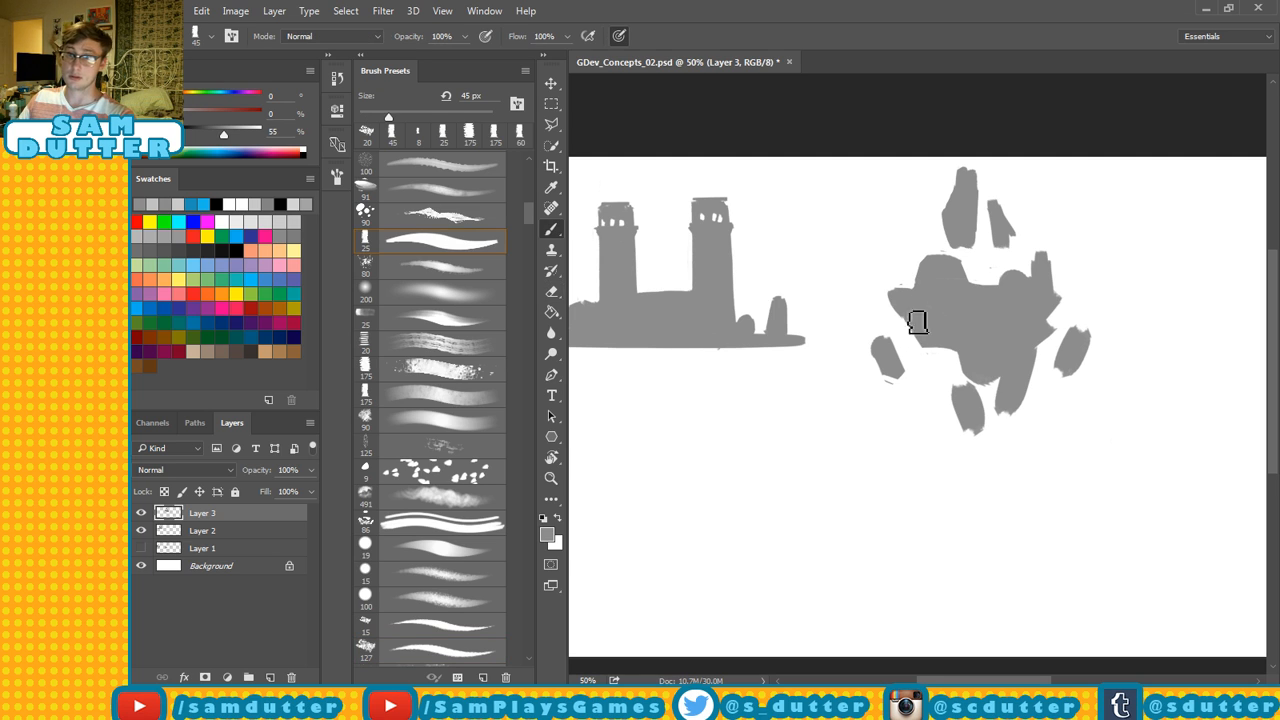
{"action": "key", "text": "e"}
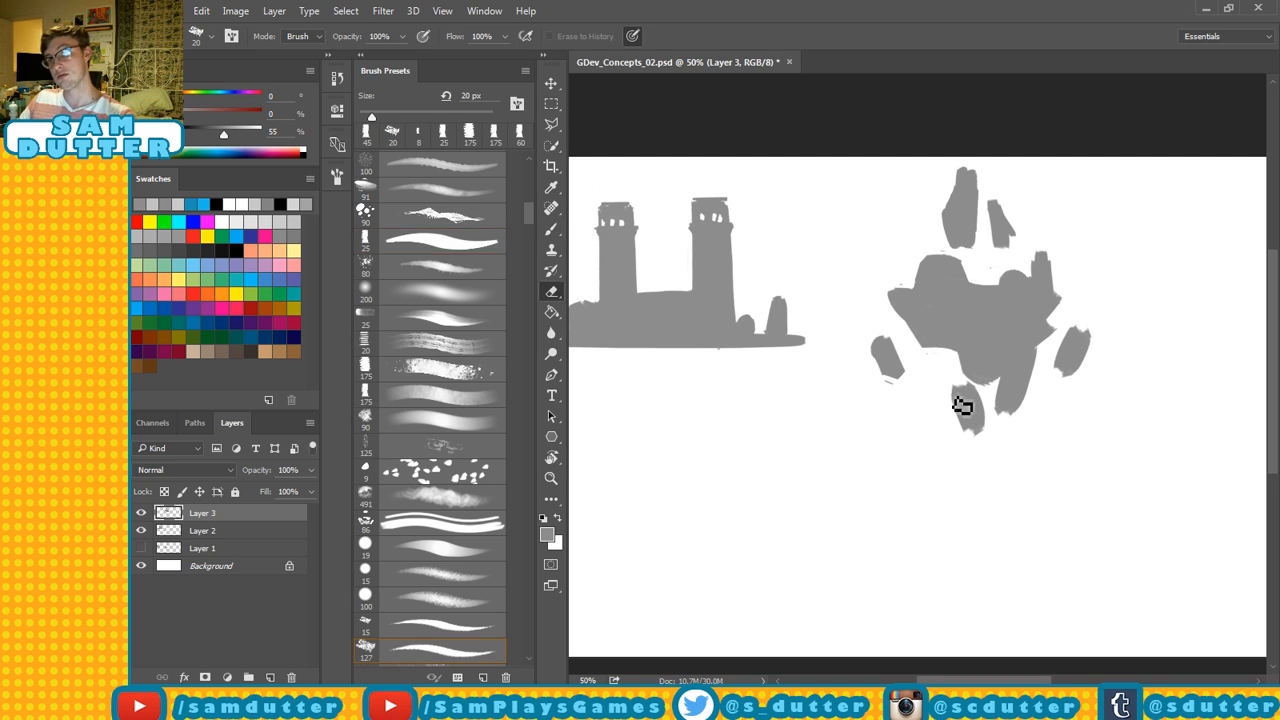
{"action": "key", "text": "b"}
{"action": "left_click_drag", "start_coordinate": [948, 354], "coordinate": [971, 357]}
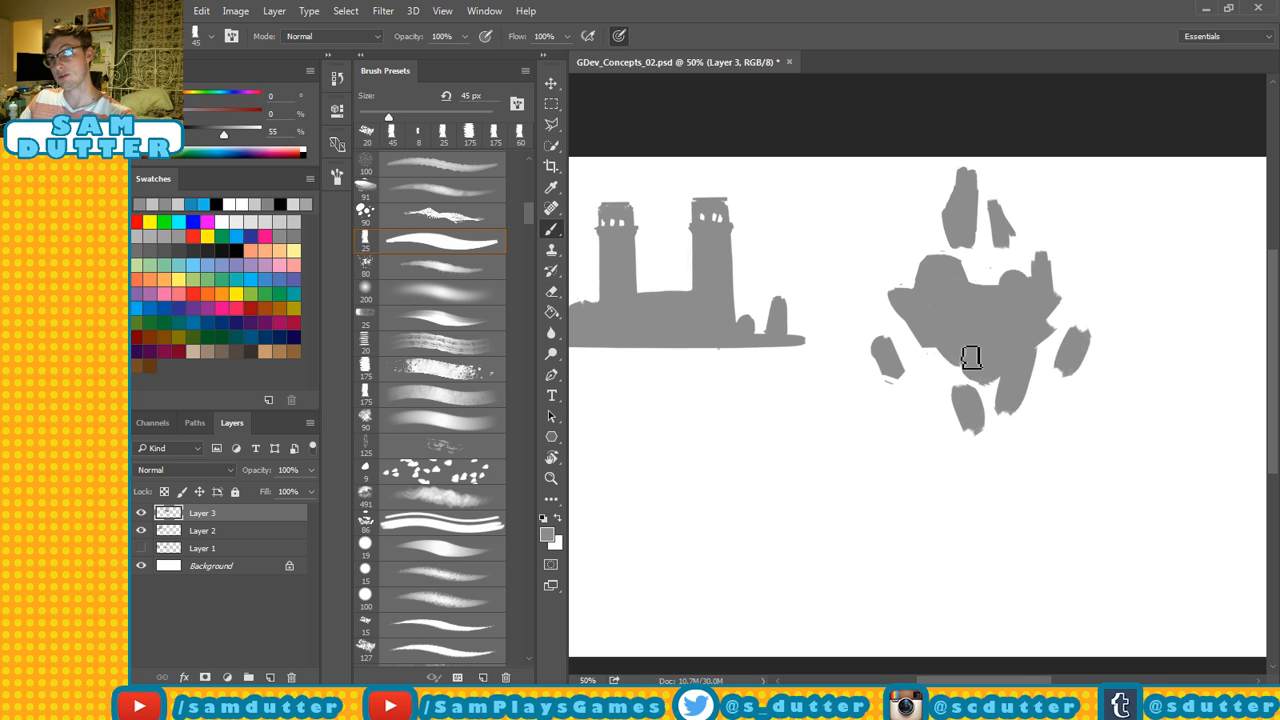
{"action": "key", "text": "ctrl+z"}
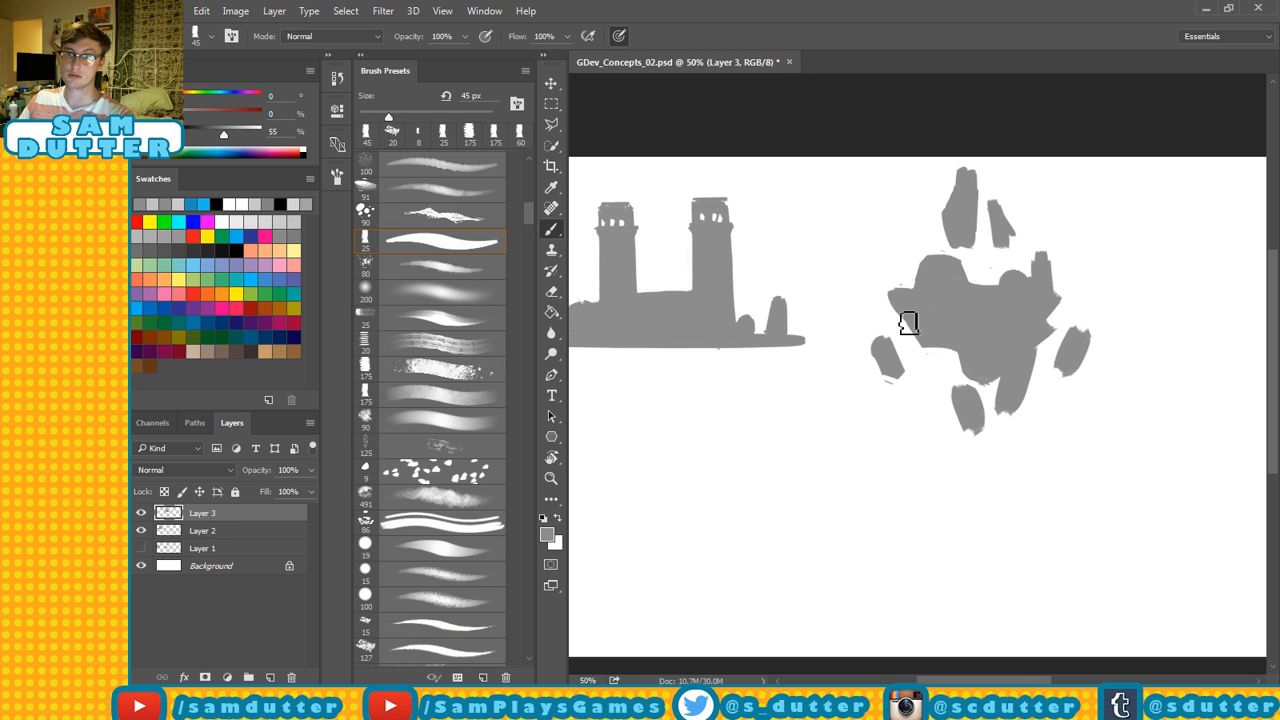
{"action": "mouse_move", "coordinate": [883, 310]}
{"action": "left_mouse_down"}
{"action": "mouse_move", "coordinate": [920, 325]}
{"action": "mouse_move", "coordinate": [866, 306]}
{"action": "left_mouse_up"}
{"action": "key", "text": "ctrl+z"}
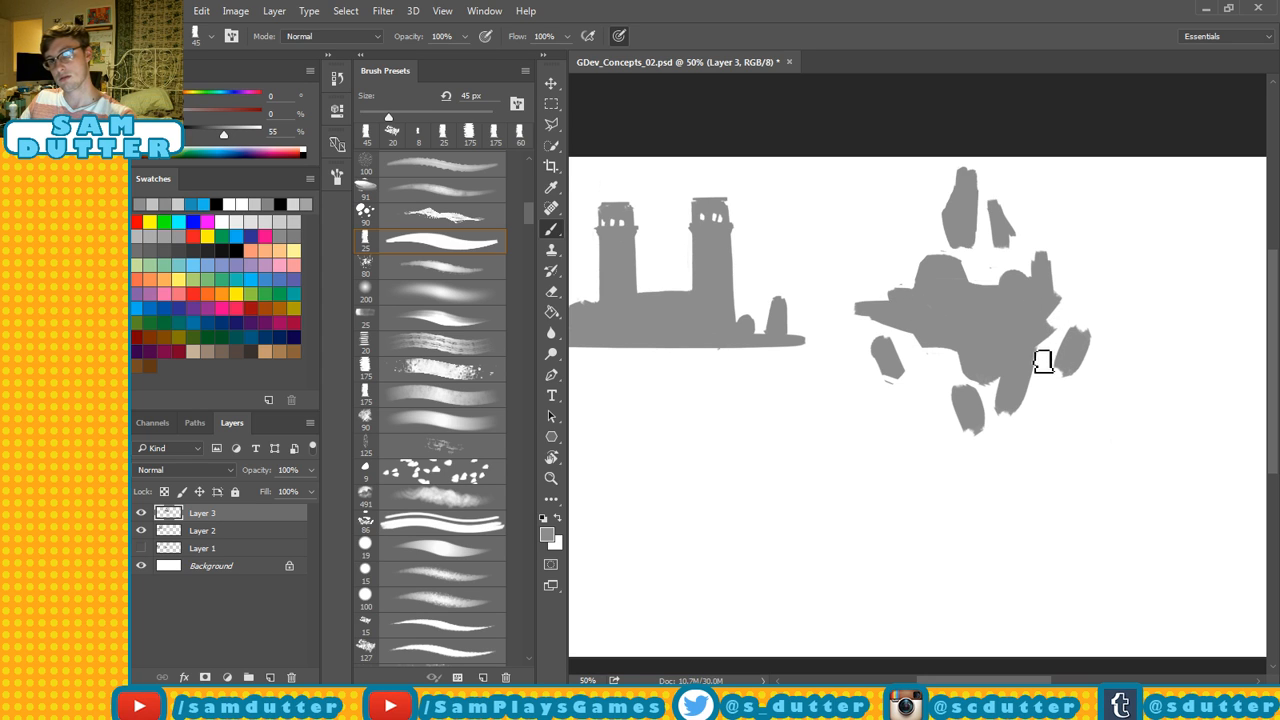
Paint a short ledge jutting left from the mass's underside and trim its join with the 20 px eraser.
{"action": "left_click_drag", "start_coordinate": [940, 373], "coordinate": [978, 370]}
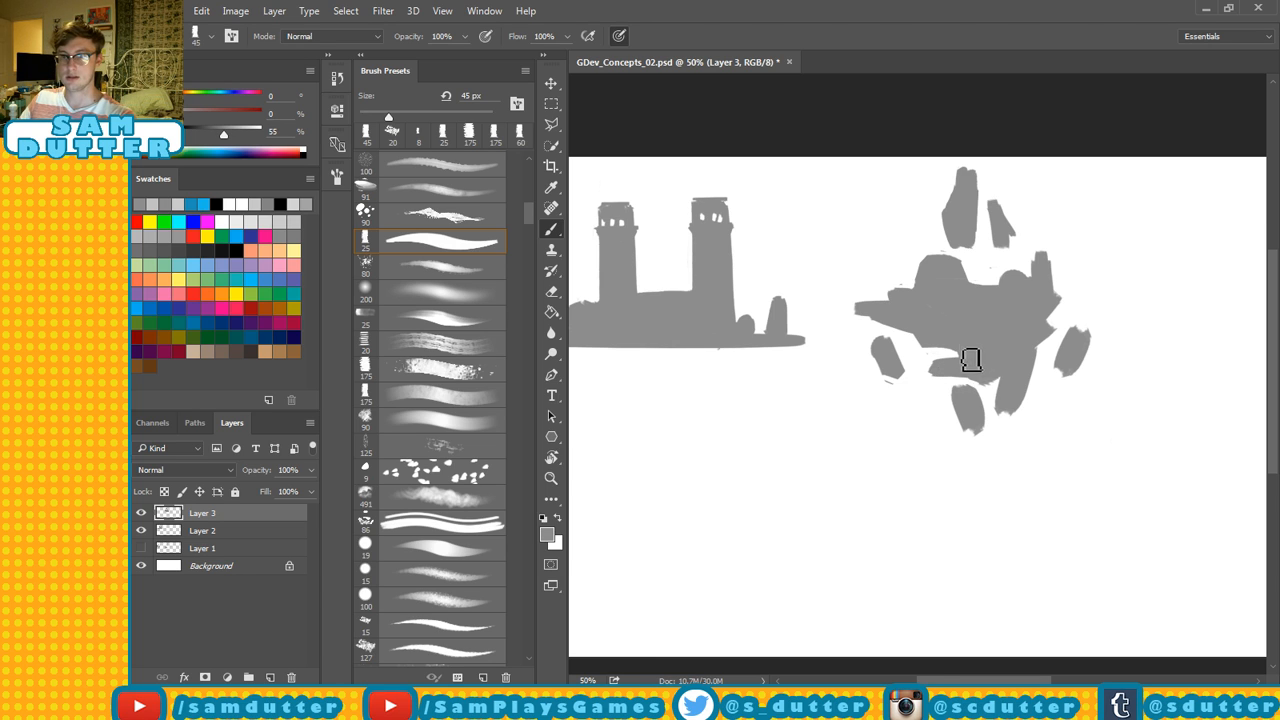
{"action": "key", "text": "e"}
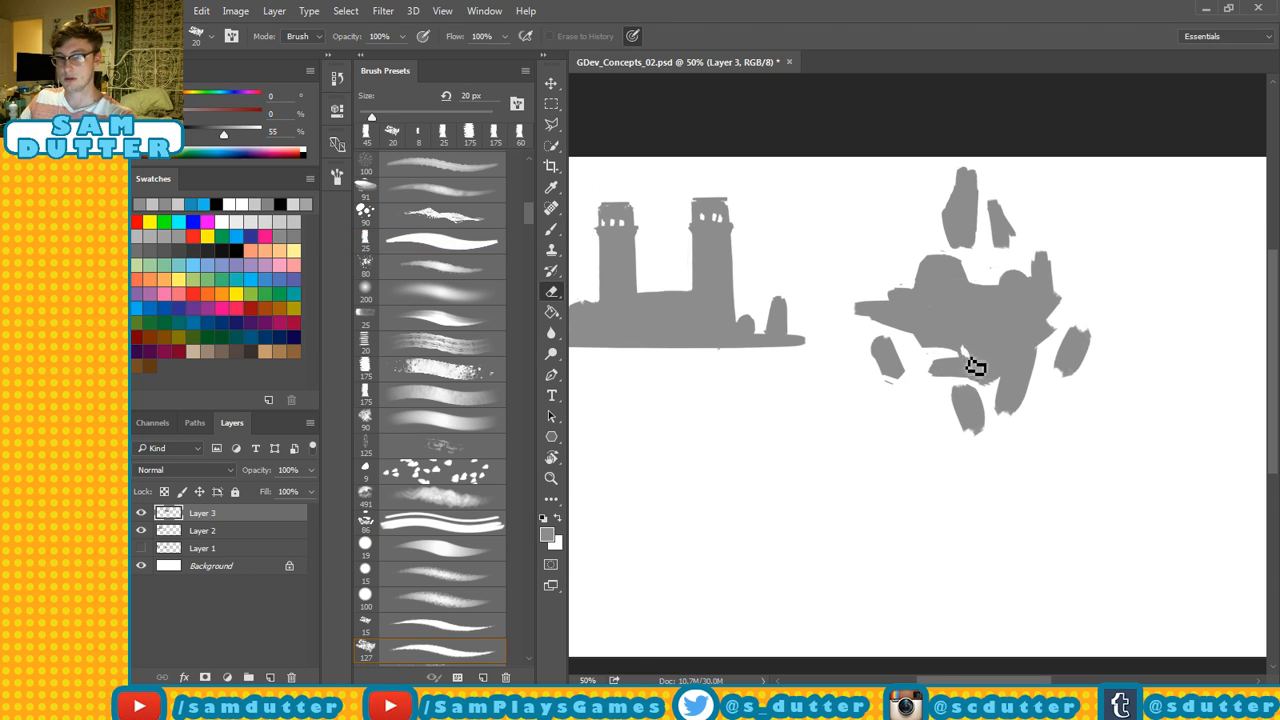
{"action": "left_click_drag", "start_coordinate": [976, 367], "coordinate": [974, 382]}
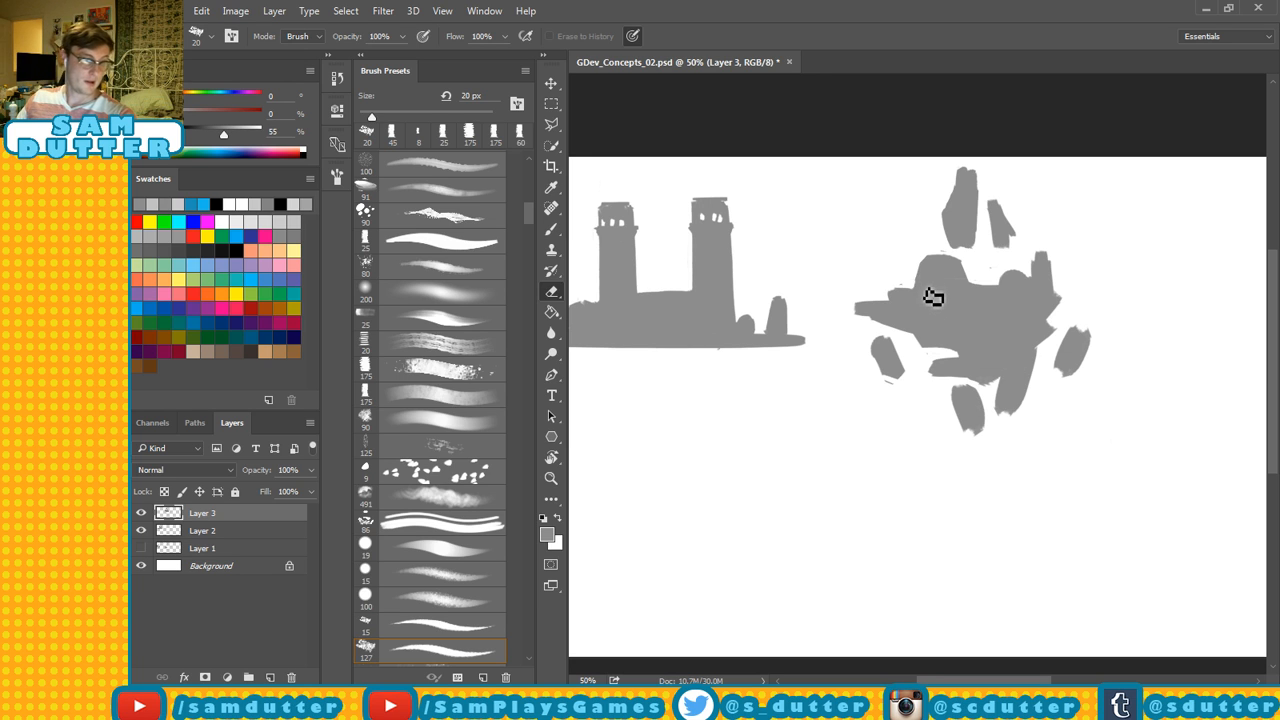
Extend the mass's right side into a pointed ledge, tidy the chunk below it and paint a small fragment beneath that chunk.
{"action": "key", "text": "b"}
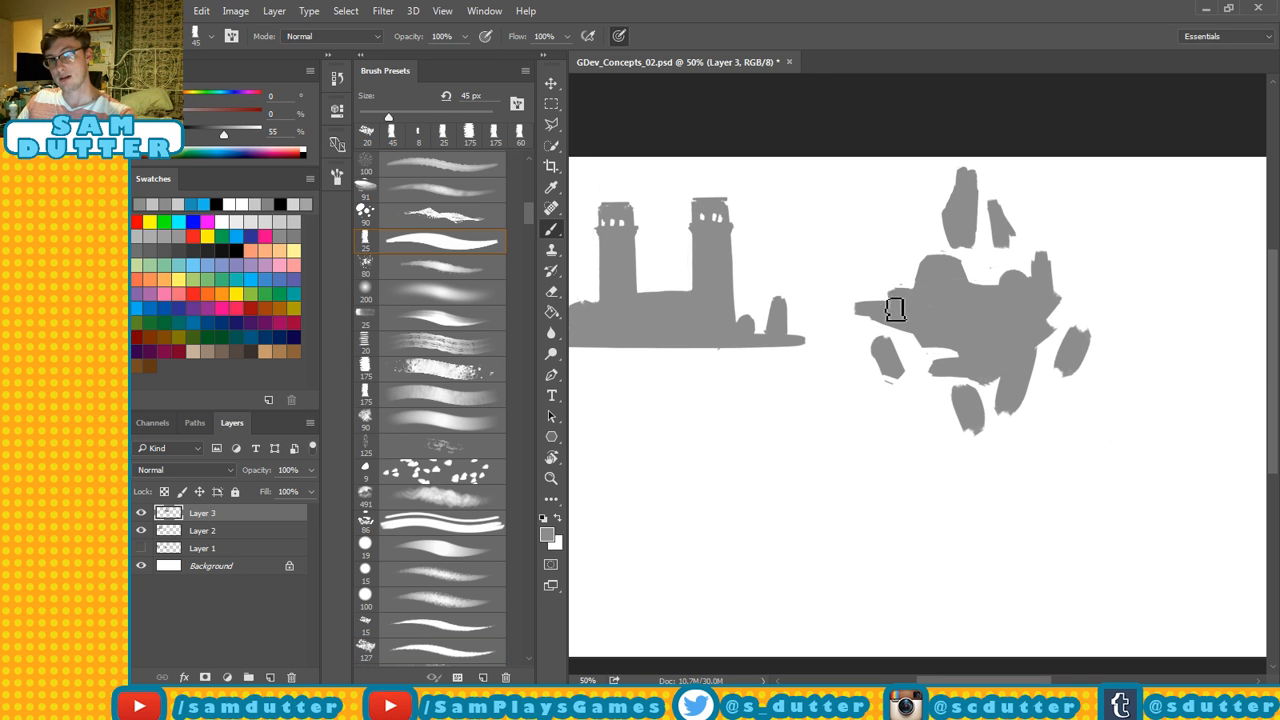
{"action": "left_click_drag", "start_coordinate": [895, 305], "coordinate": [898, 304]}
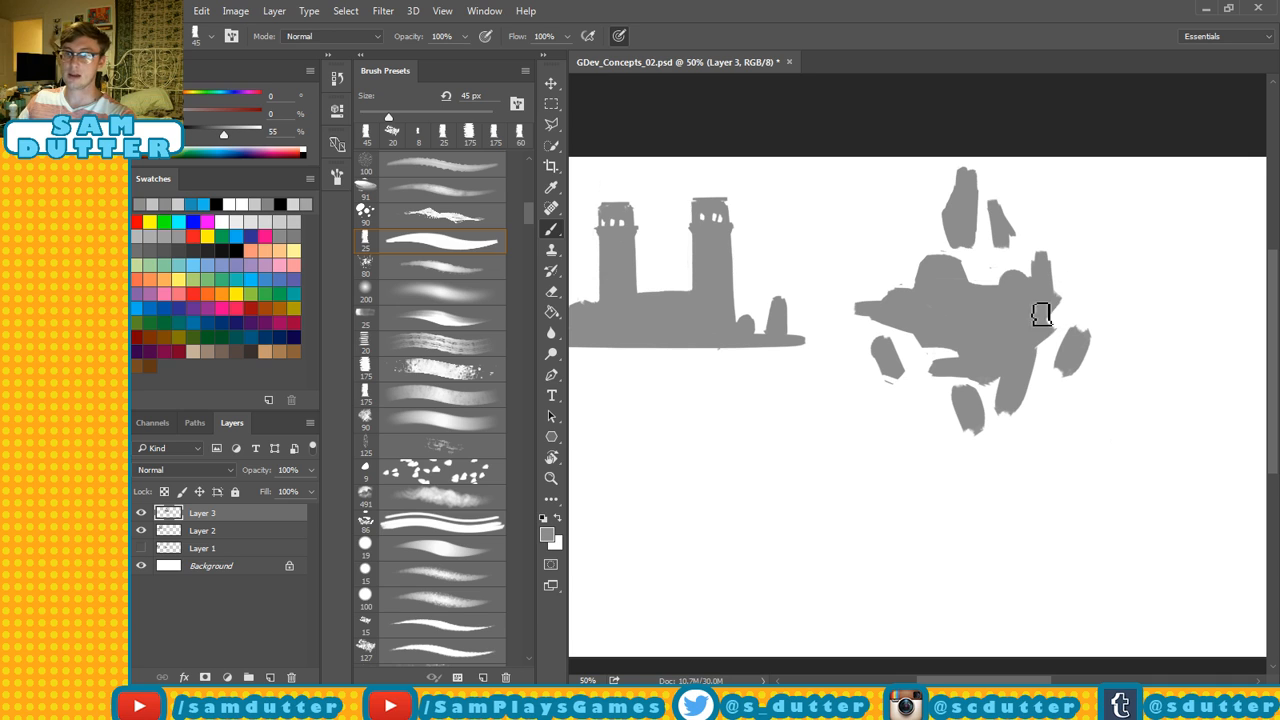
{"action": "left_click_drag", "start_coordinate": [1042, 313], "coordinate": [1077, 308]}
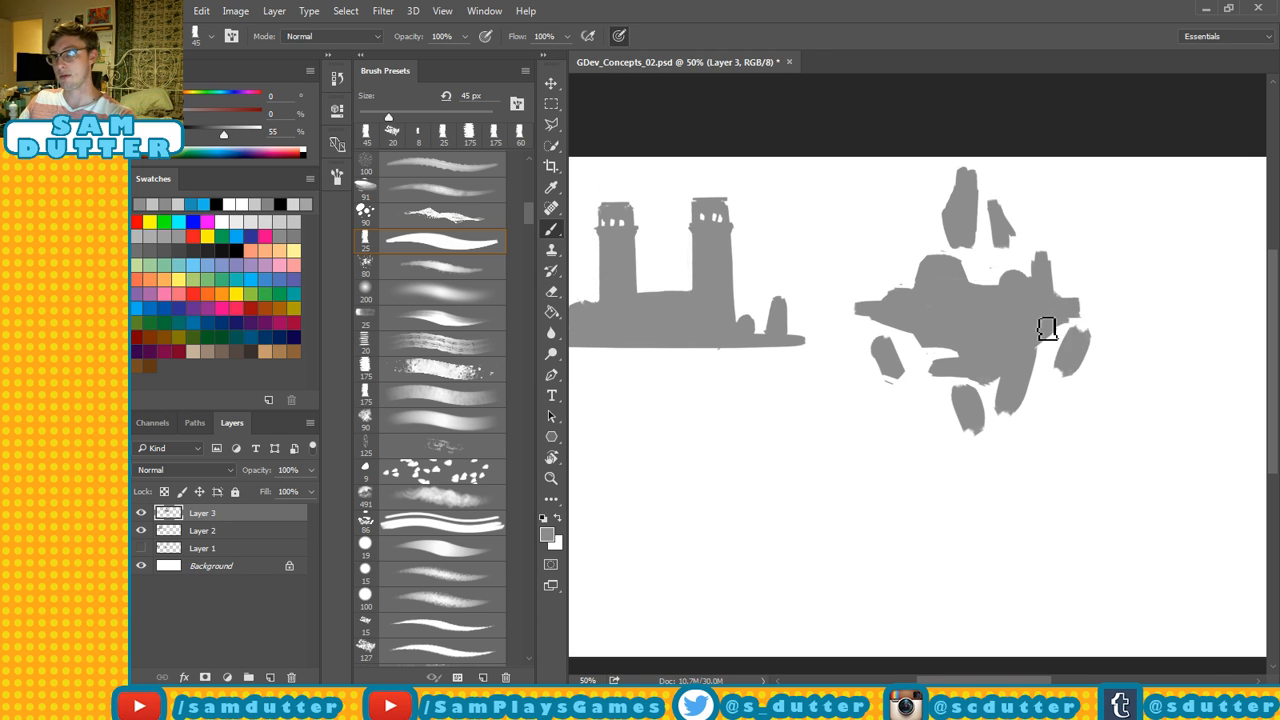
{"action": "key", "text": "e"}
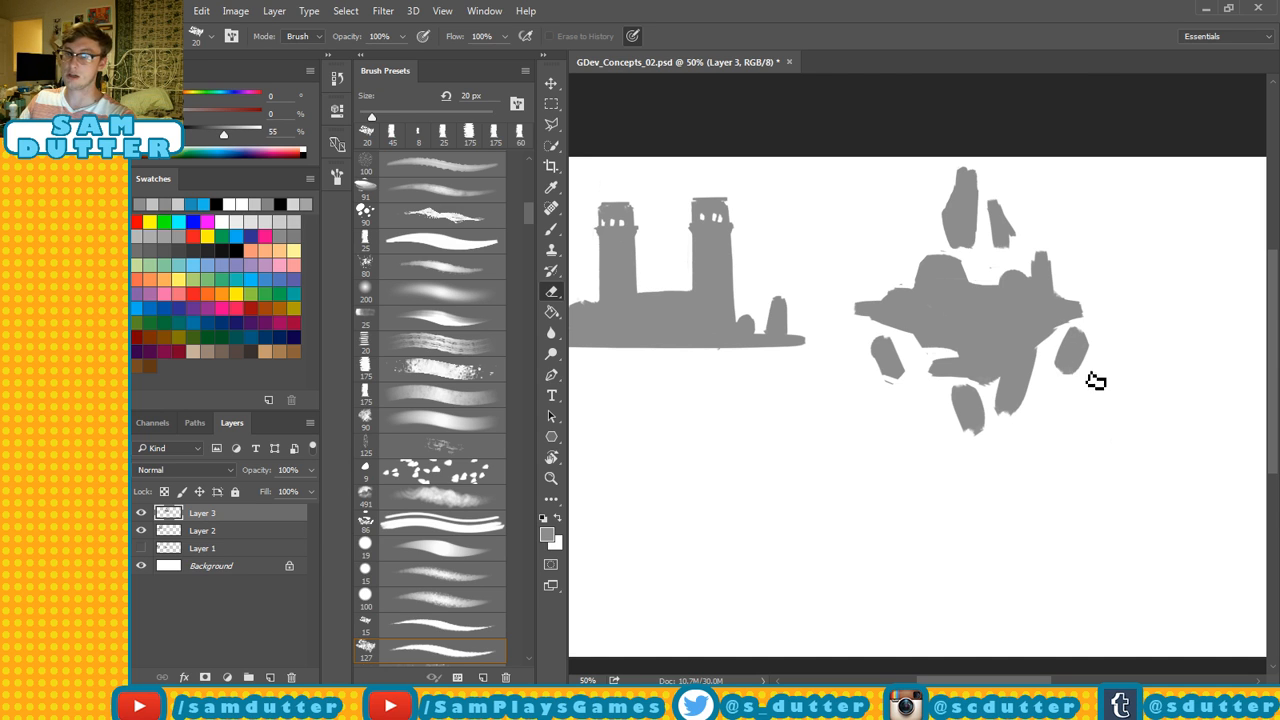
{"action": "key", "text": "b"}
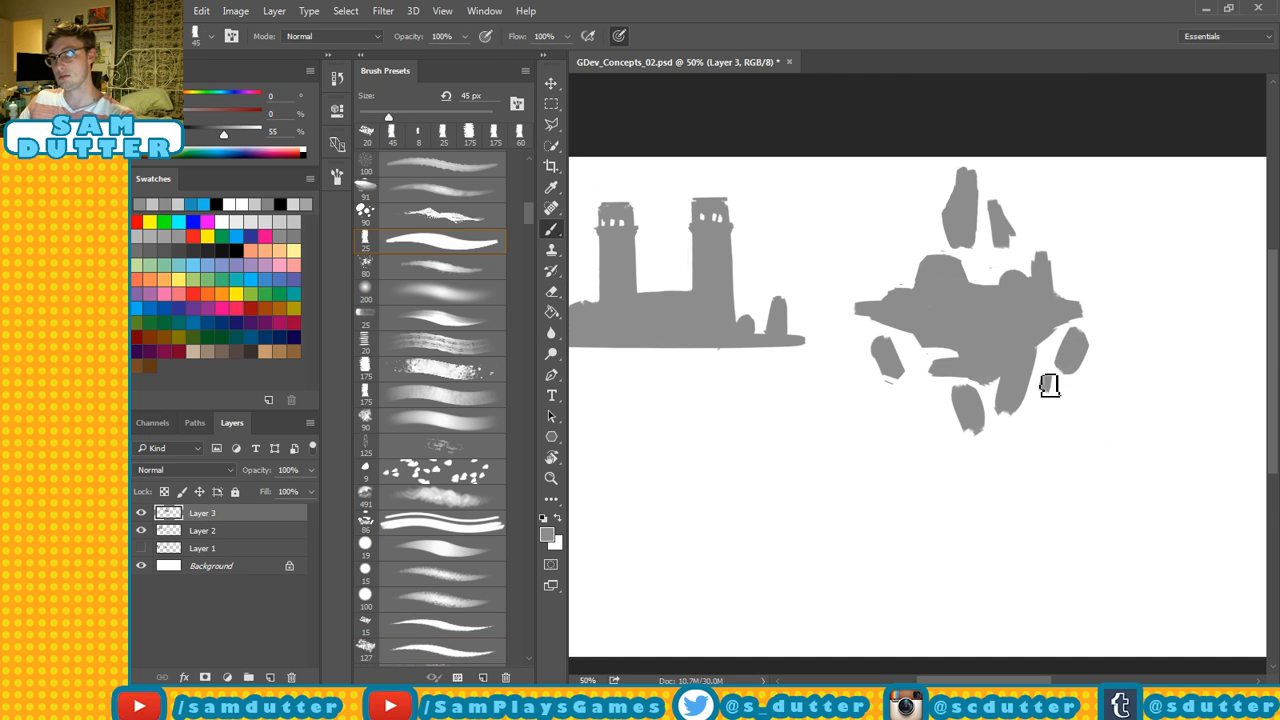
{"action": "left_click_drag", "start_coordinate": [1049, 386], "coordinate": [1063, 386]}
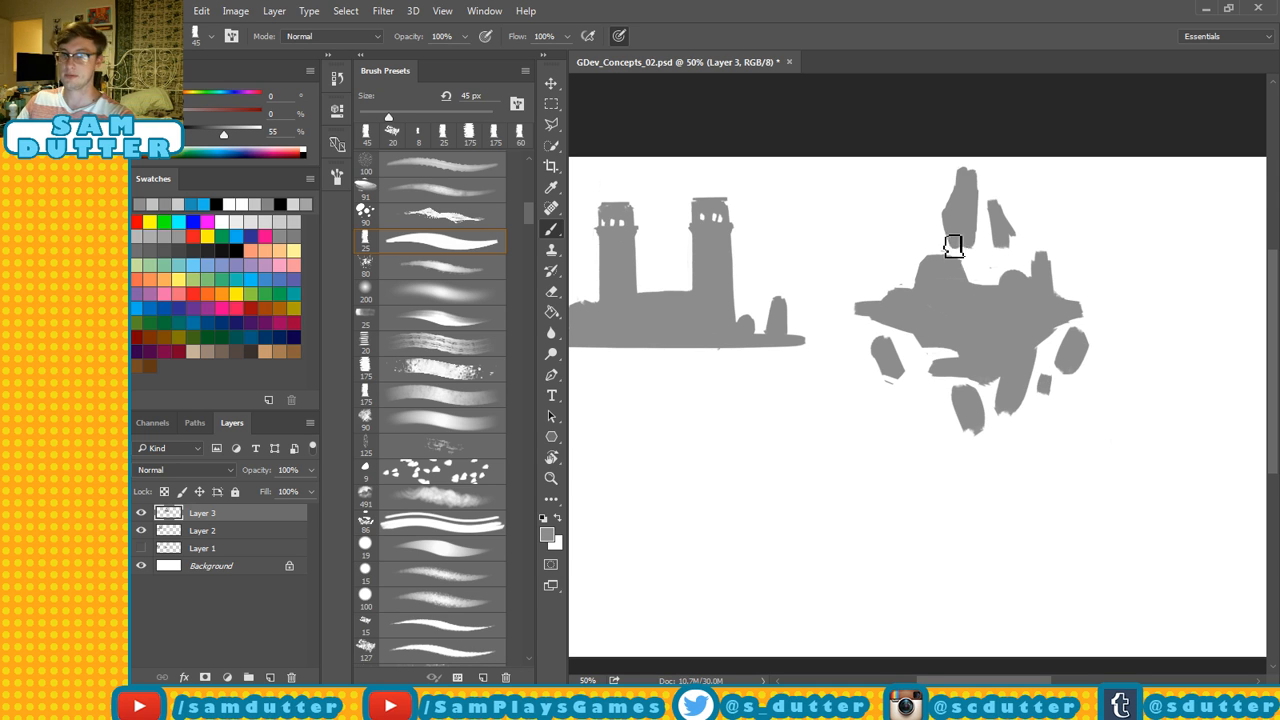
Paint two slanted shards left of the upper chunk and carve small windows into the chunks and the mass's left tower.
{"action": "left_click_drag", "start_coordinate": [921, 222], "coordinate": [930, 237]}
{"action": "mouse_move", "coordinate": [925, 176]}
{"action": "left_mouse_down"}
{"action": "mouse_move", "coordinate": [934, 208]}
{"action": "mouse_move", "coordinate": [931, 180]}
{"action": "mouse_move", "coordinate": [937, 202]}
{"action": "mouse_move", "coordinate": [947, 189]}
{"action": "mouse_move", "coordinate": [937, 182]}
{"action": "mouse_move", "coordinate": [954, 239]}
{"action": "mouse_move", "coordinate": [936, 200]}
{"action": "mouse_move", "coordinate": [947, 235]}
{"action": "mouse_move", "coordinate": [960, 193]}
{"action": "mouse_move", "coordinate": [963, 208]}
{"action": "mouse_move", "coordinate": [974, 195]}
{"action": "mouse_move", "coordinate": [967, 181]}
{"action": "mouse_move", "coordinate": [956, 247]}
{"action": "mouse_move", "coordinate": [937, 199]}
{"action": "left_mouse_up"}
{"action": "key", "text": "e"}
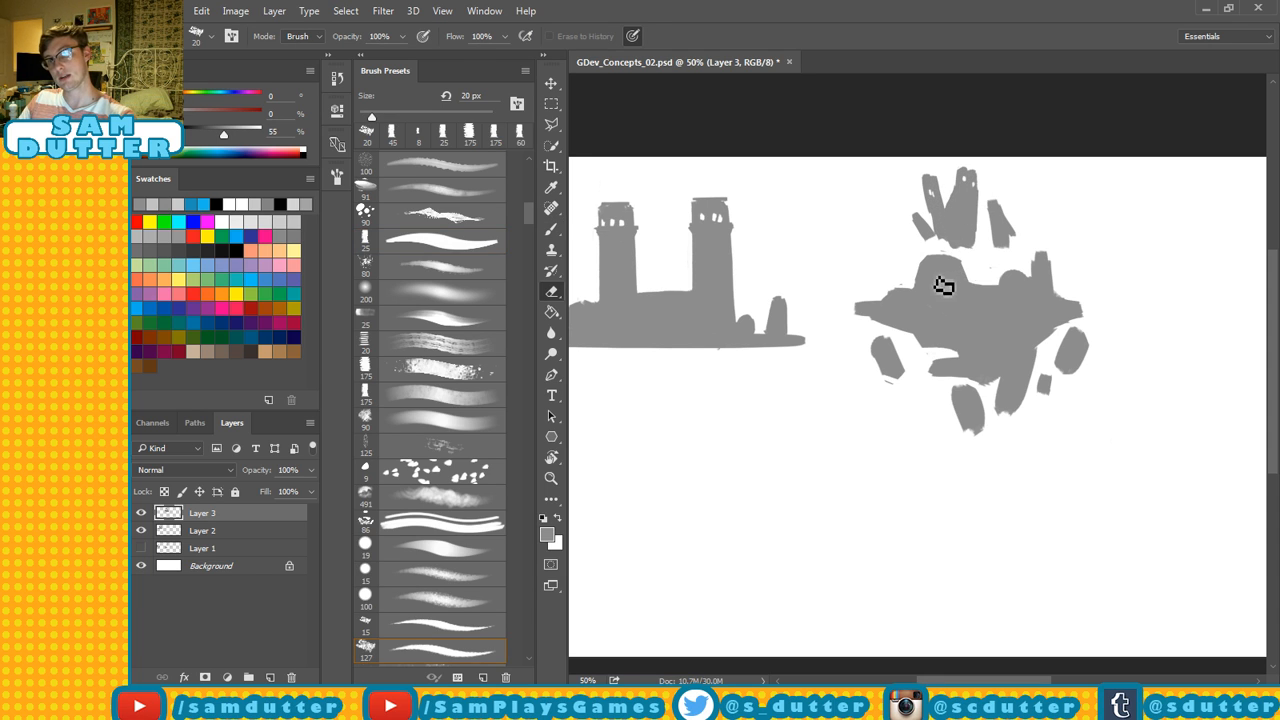
{"action": "left_click_drag", "start_coordinate": [935, 264], "coordinate": [936, 272]}
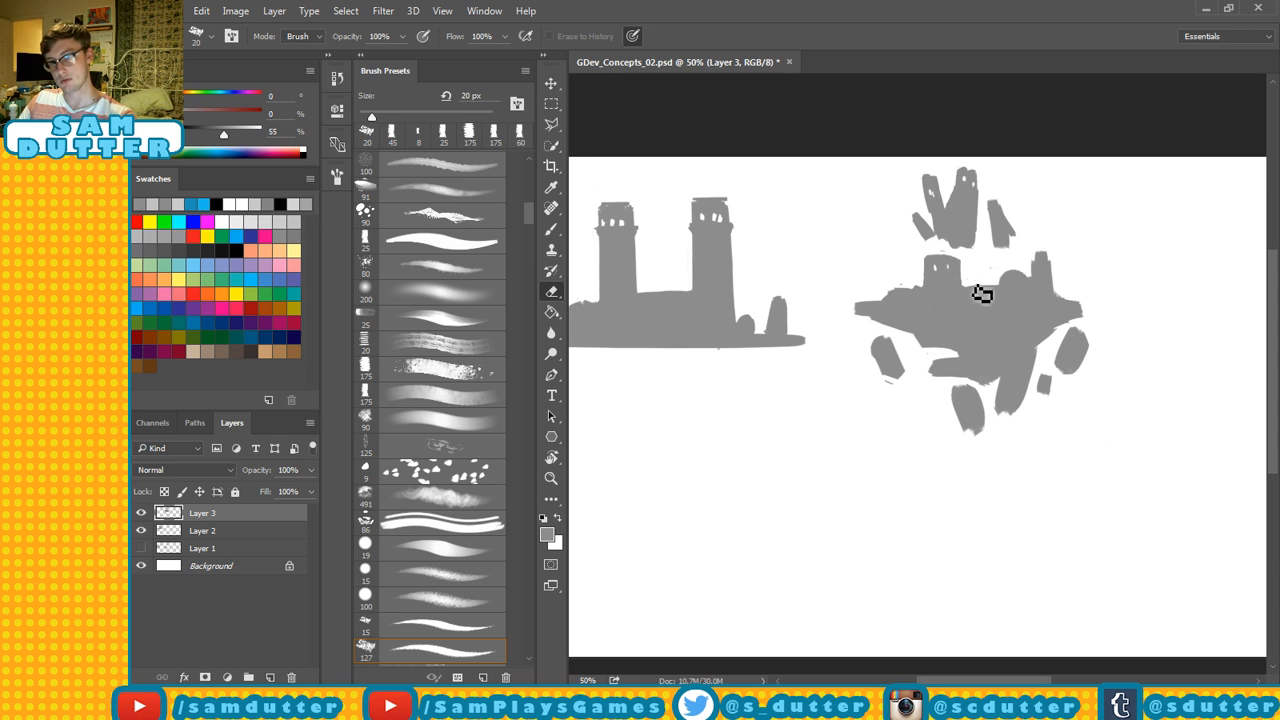
Paint slim tall towers on the floating mass's left and right ledges with the 45 px brush and refine them with the eraser.
{"action": "key", "text": "b"}
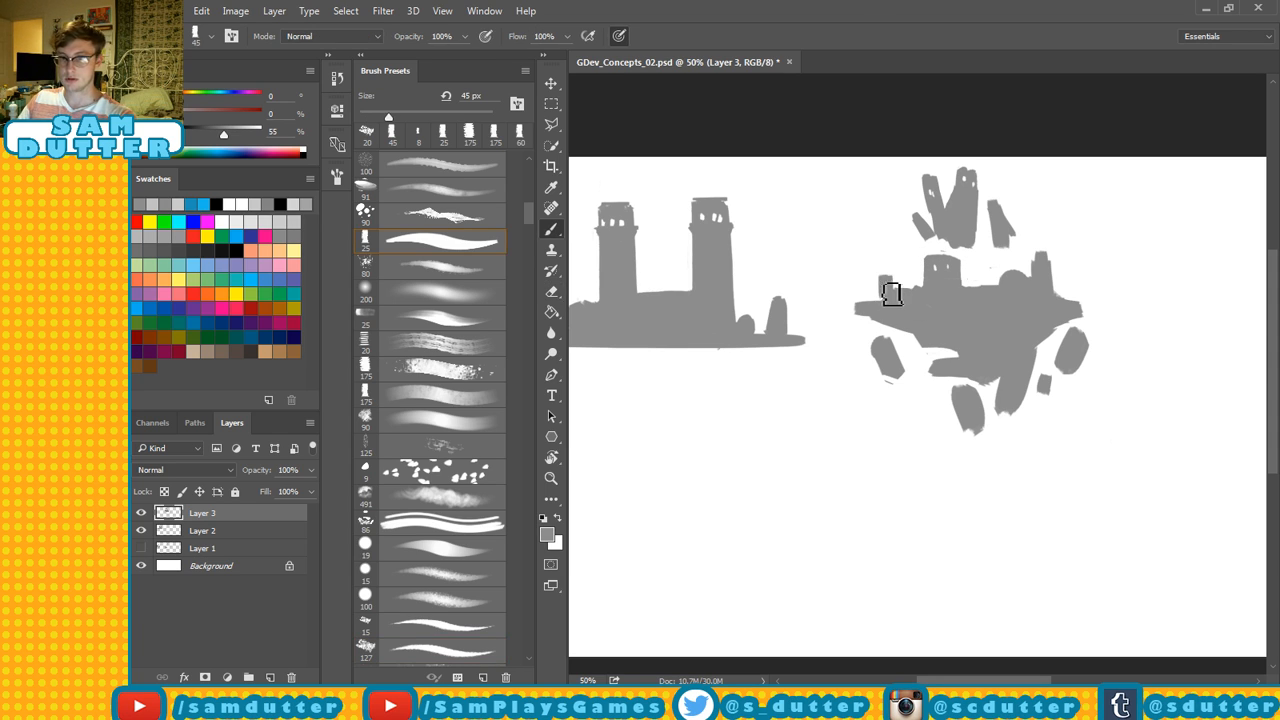
{"action": "mouse_move", "coordinate": [891, 289]}
{"action": "left_mouse_down"}
{"action": "mouse_move", "coordinate": [889, 228]}
{"action": "mouse_move", "coordinate": [893, 291]}
{"action": "mouse_move", "coordinate": [908, 276]}
{"action": "left_mouse_up"}
{"action": "mouse_move", "coordinate": [1071, 223]}
{"action": "left_mouse_down"}
{"action": "mouse_move", "coordinate": [1070, 179]}
{"action": "mouse_move", "coordinate": [1069, 288]}
{"action": "left_mouse_up"}
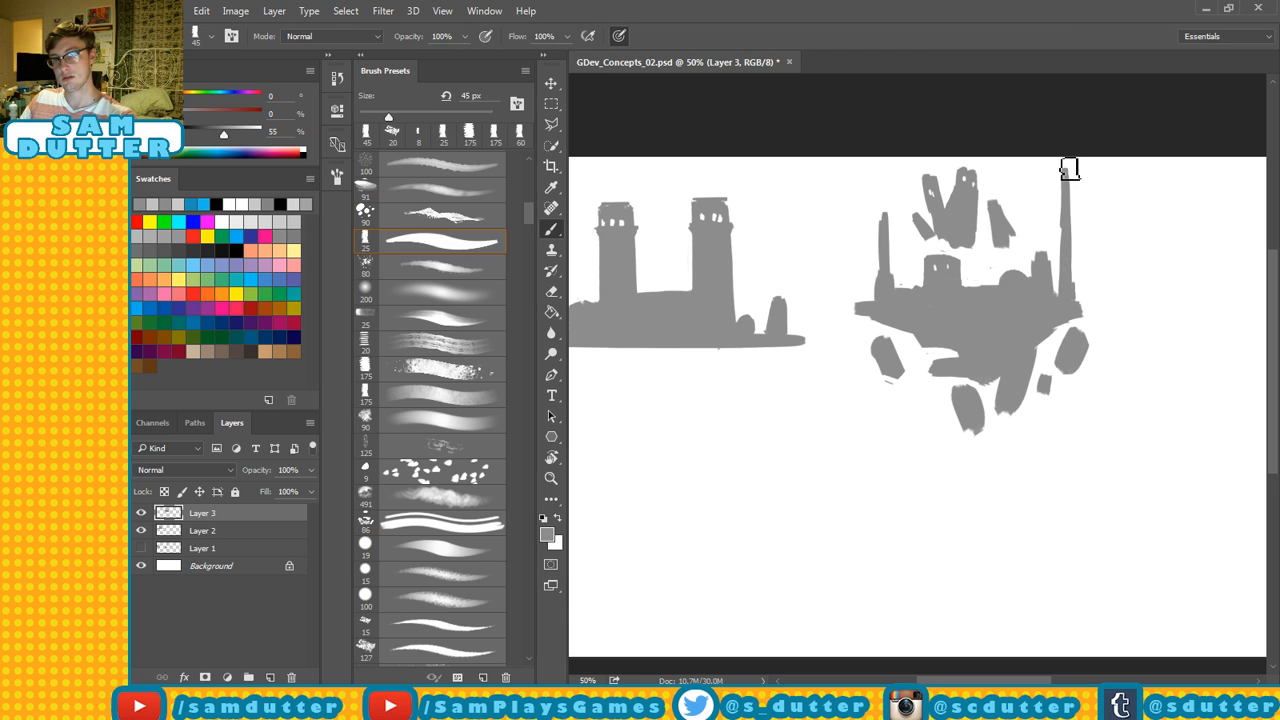
{"action": "key", "text": "e"}
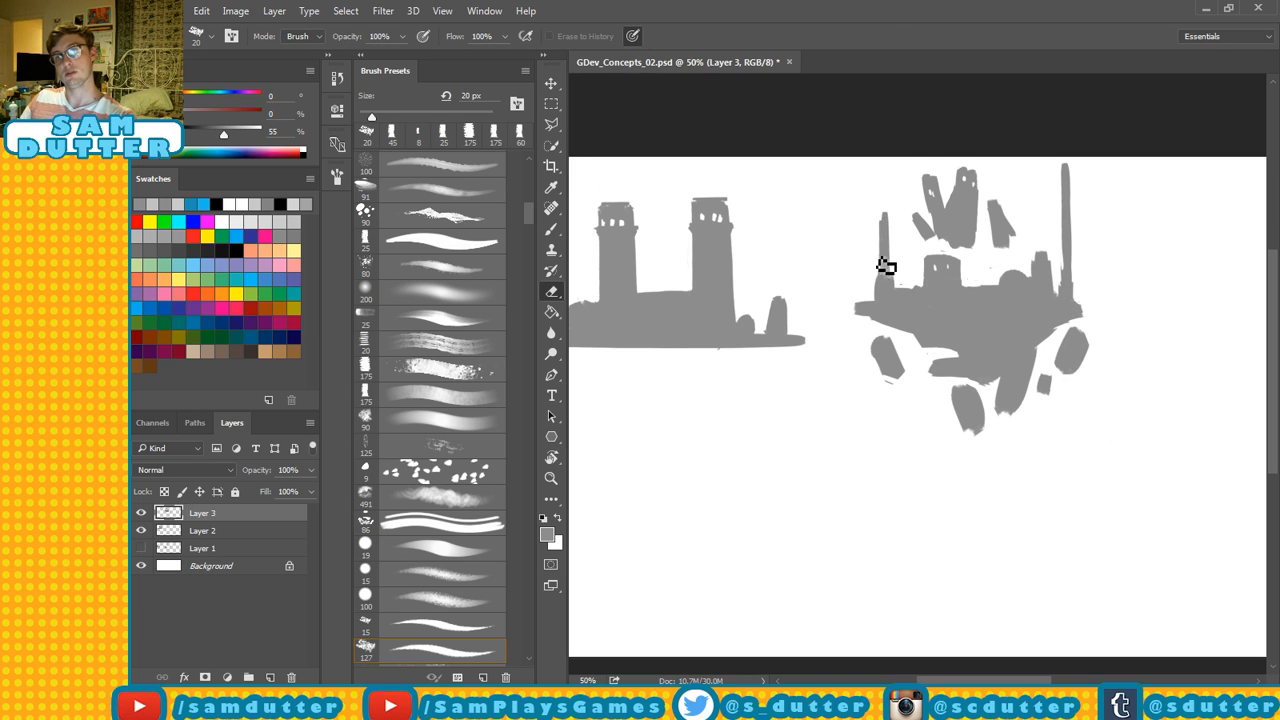
Add small collars near the tops of both slim towers with the 9 px brush and save the document.
{"action": "key", "text": "b"}
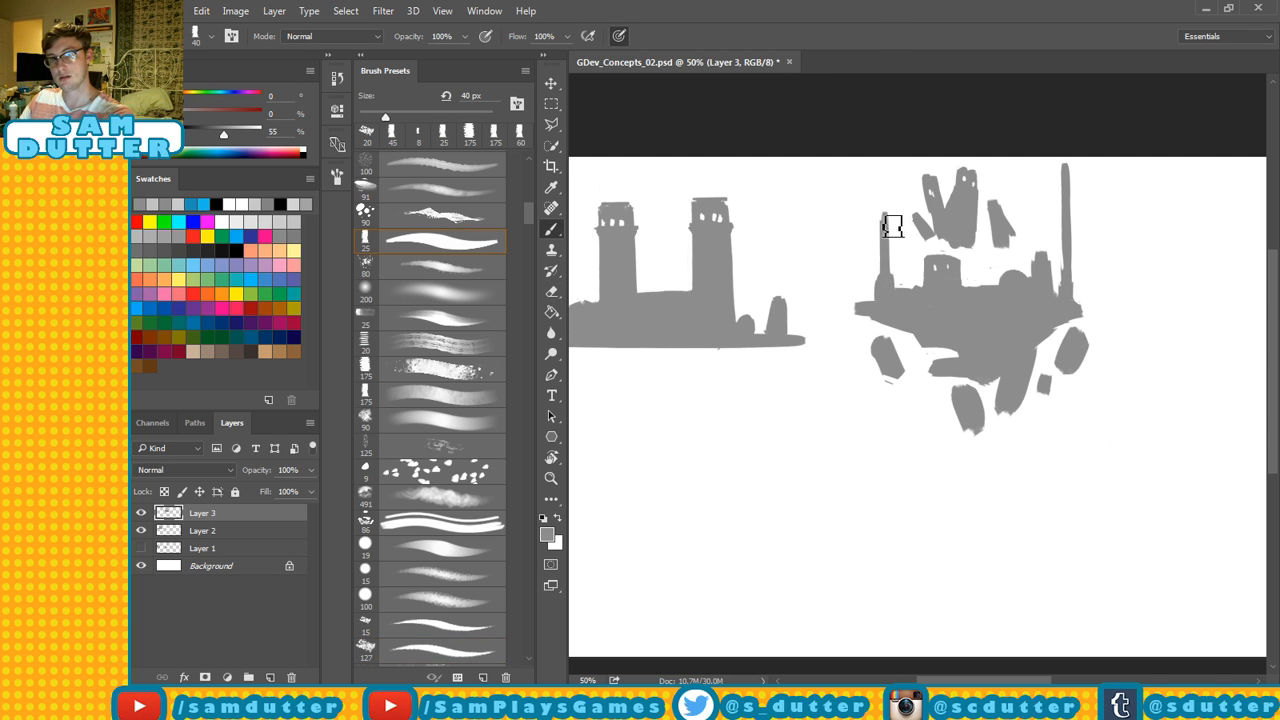
{"action": "key", "text": "bracketleft"}
{"action": "key", "text": "bracketleft"}
{"action": "key", "text": "bracketleft"}
{"action": "key", "text": "bracketleft"}
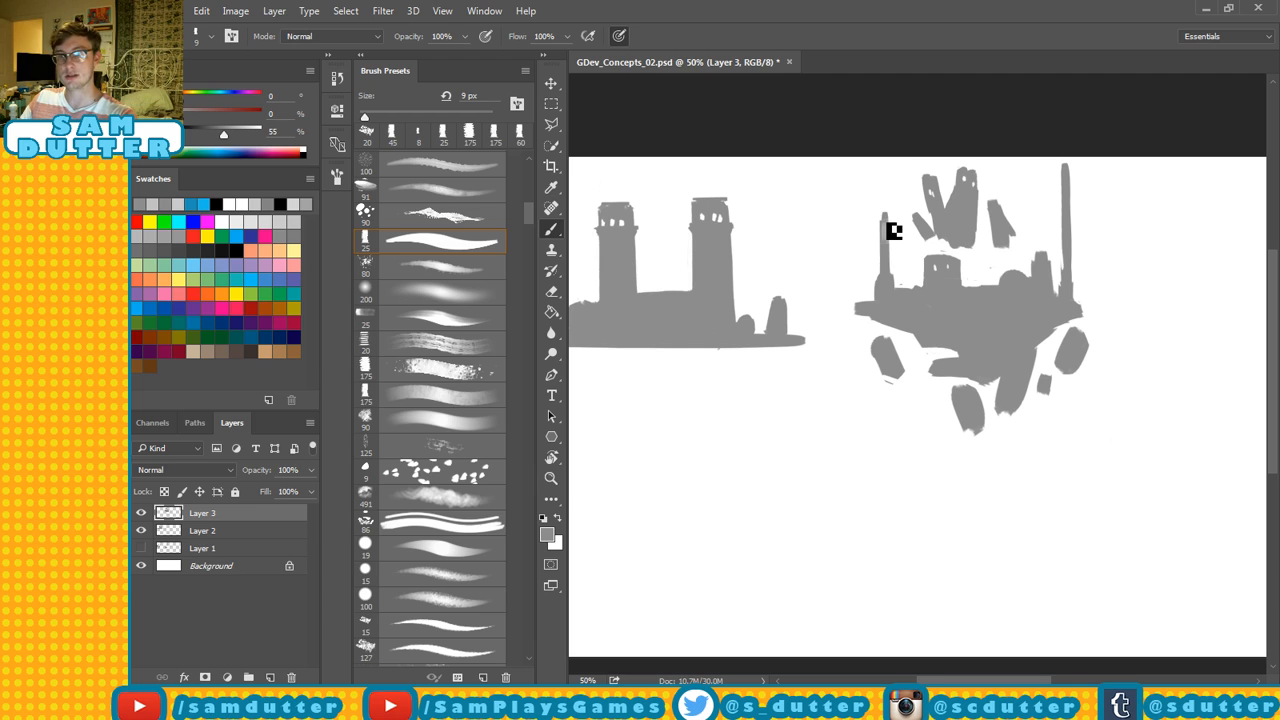
{"action": "left_click", "coordinate": [1064, 174], "text": "shift"}
{"action": "key", "text": "ctrl+z"}
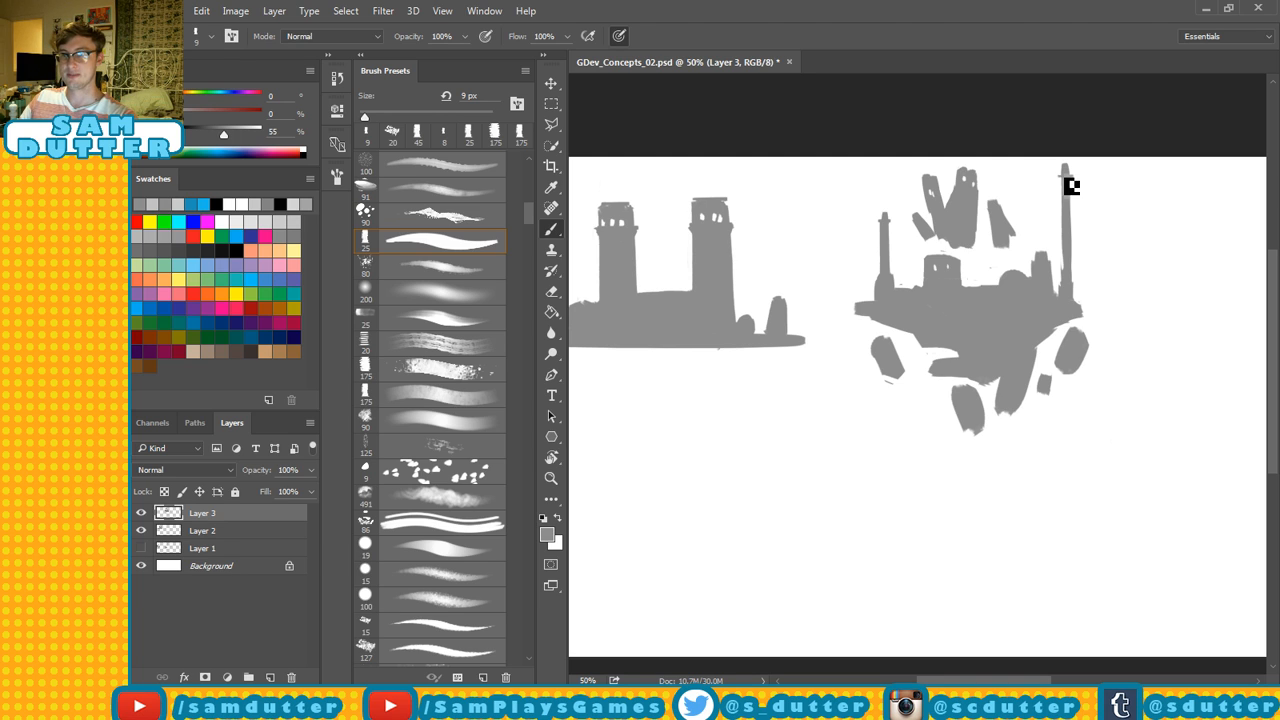
{"action": "key", "text": "ctrl+s"}
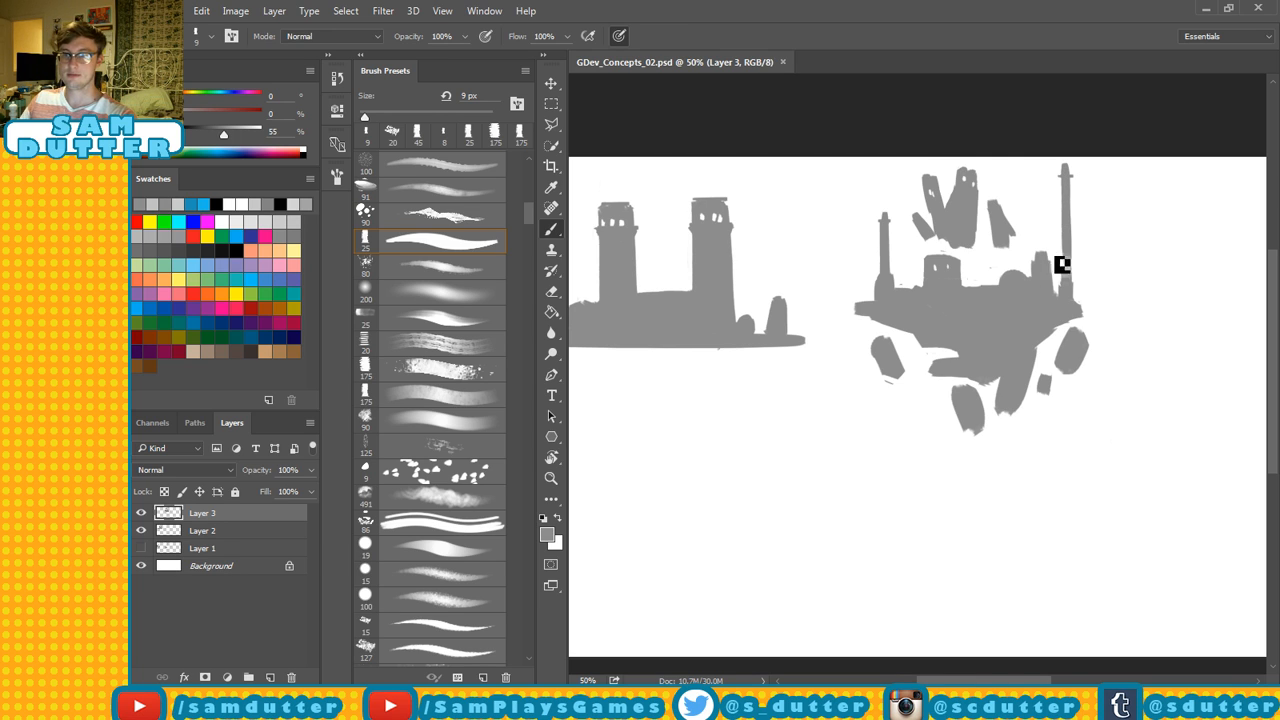
Carve gaps around the dome and the short right tower, cut windows into that tower with the 20 px eraser, and save.
{"action": "key", "text": "e"}
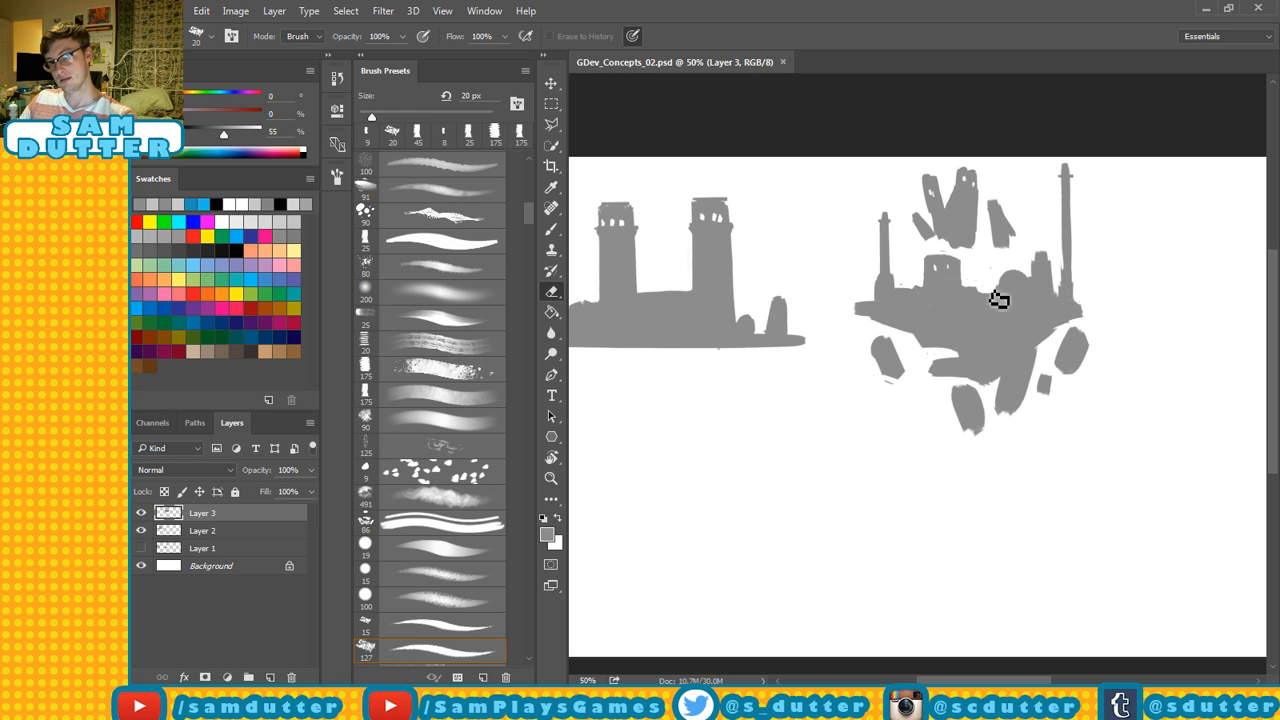
{"action": "left_click_drag", "start_coordinate": [1035, 277], "coordinate": [1037, 297]}
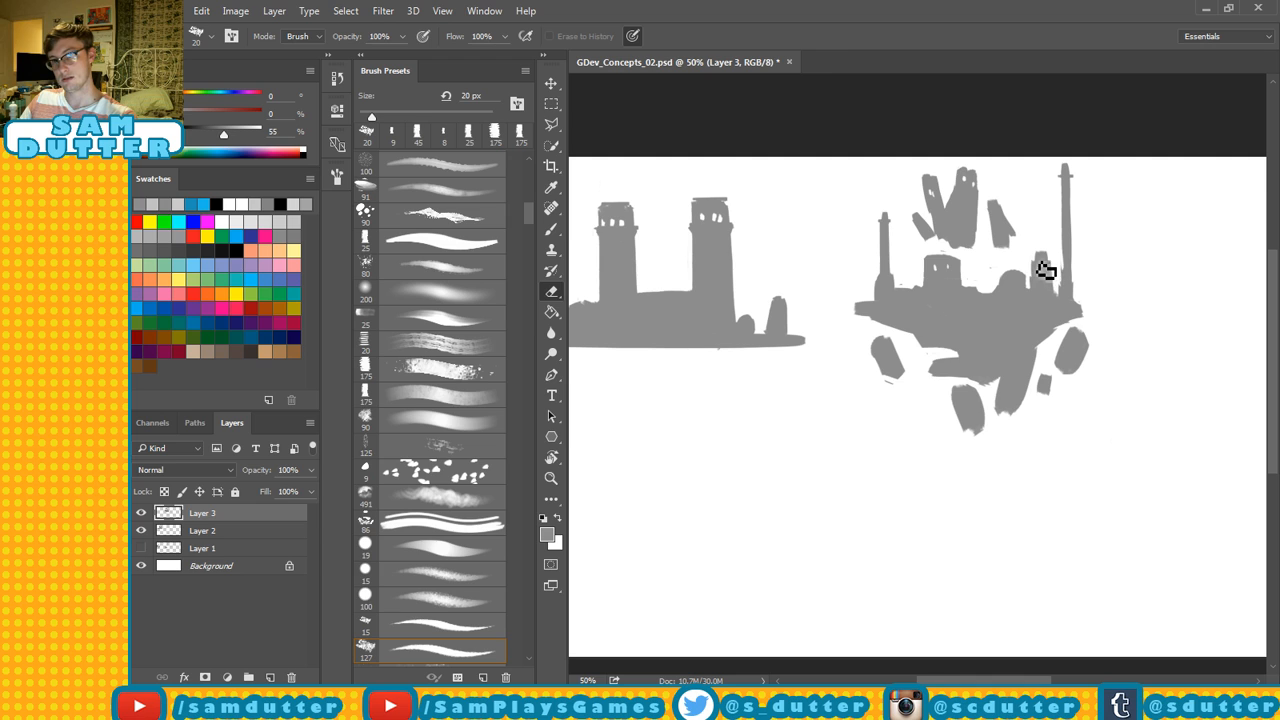
{"action": "key", "text": "ctrl+s"}
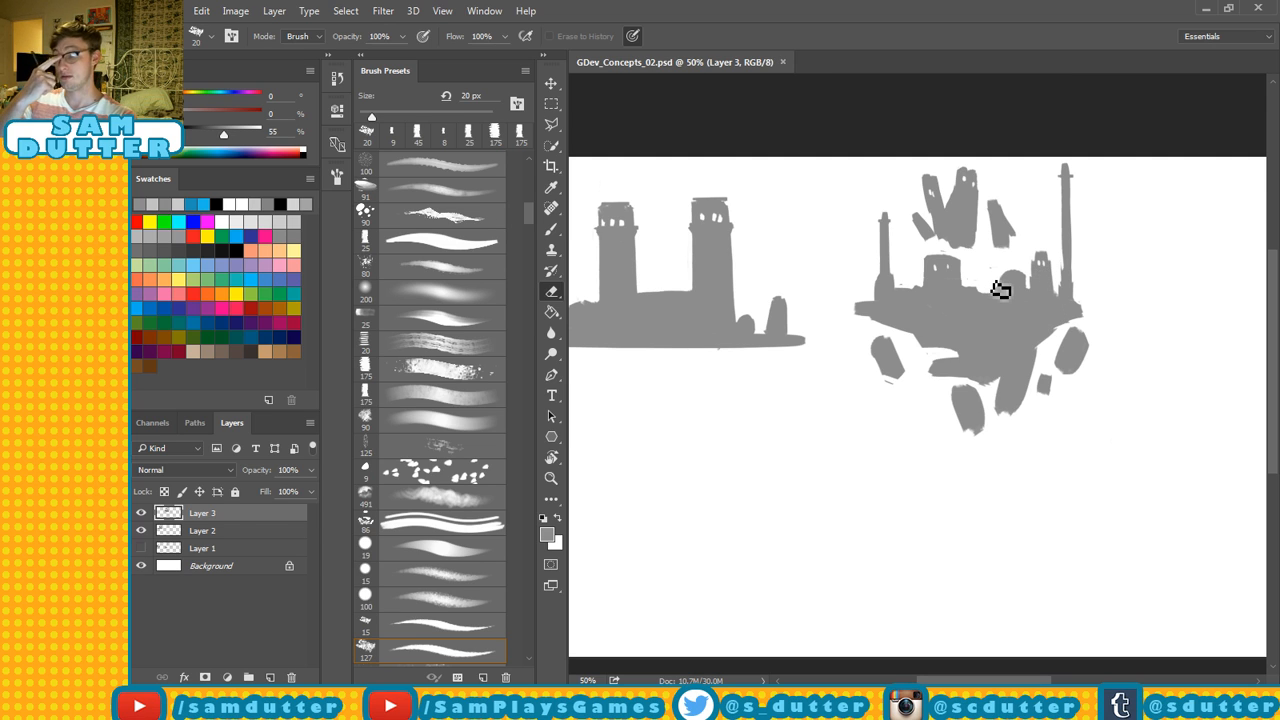
Paint small building bumps between the left tower and the dome with the 9 px brush and shift the floating castle slightly down.
{"action": "key", "text": "b"}
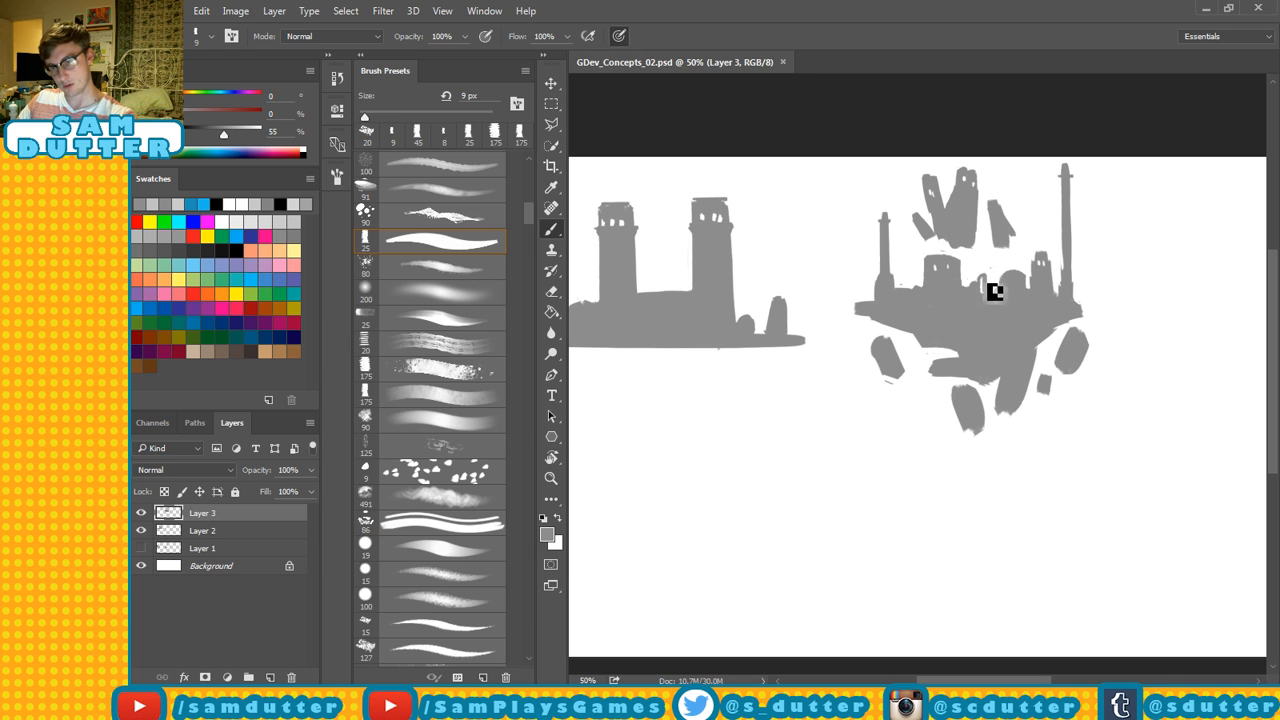
{"action": "left_click", "coordinate": [981, 298]}
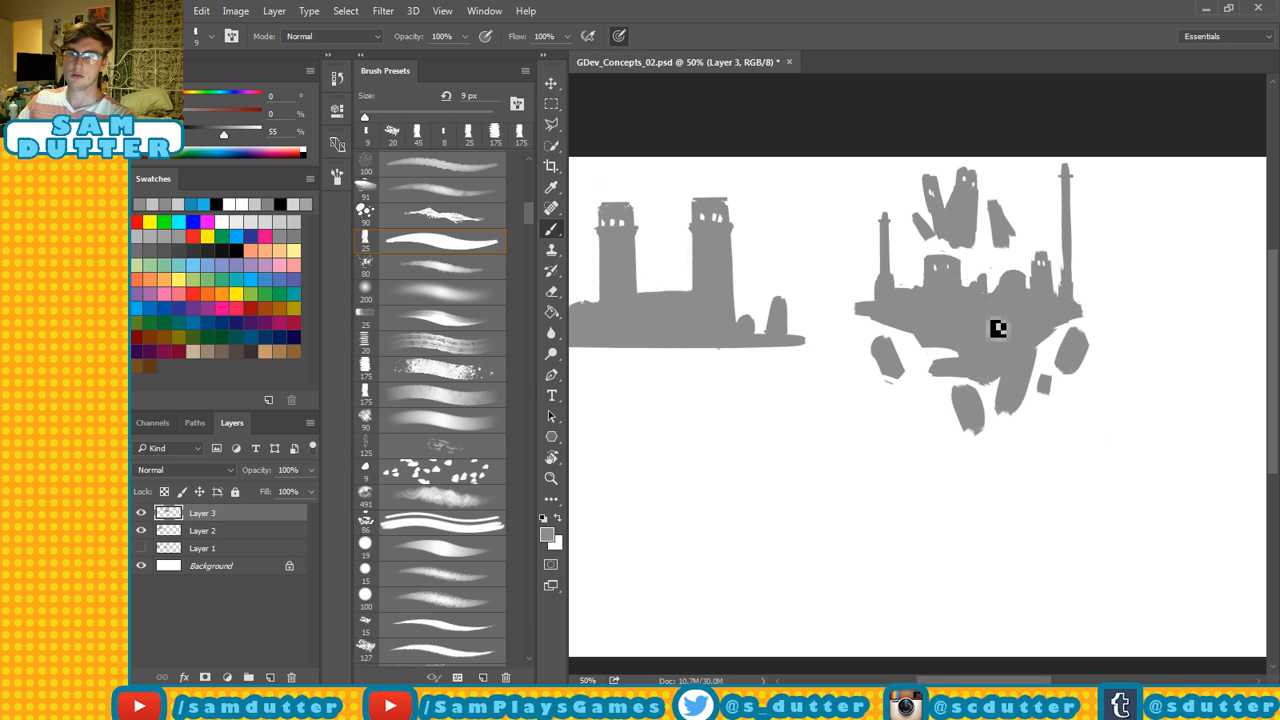
{"action": "key", "text": "v"}
{"action": "left_click_drag", "start_coordinate": [984, 291], "coordinate": [980, 307]}
Create a new layer and paint a tall rectangular outline below the left castle with the 30 px brush.
{"action": "left_click_drag", "start_coordinate": [797, 367], "coordinate": [938, 323]}
{"action": "left_click", "coordinate": [268, 677]}
{"action": "key", "text": "b"}
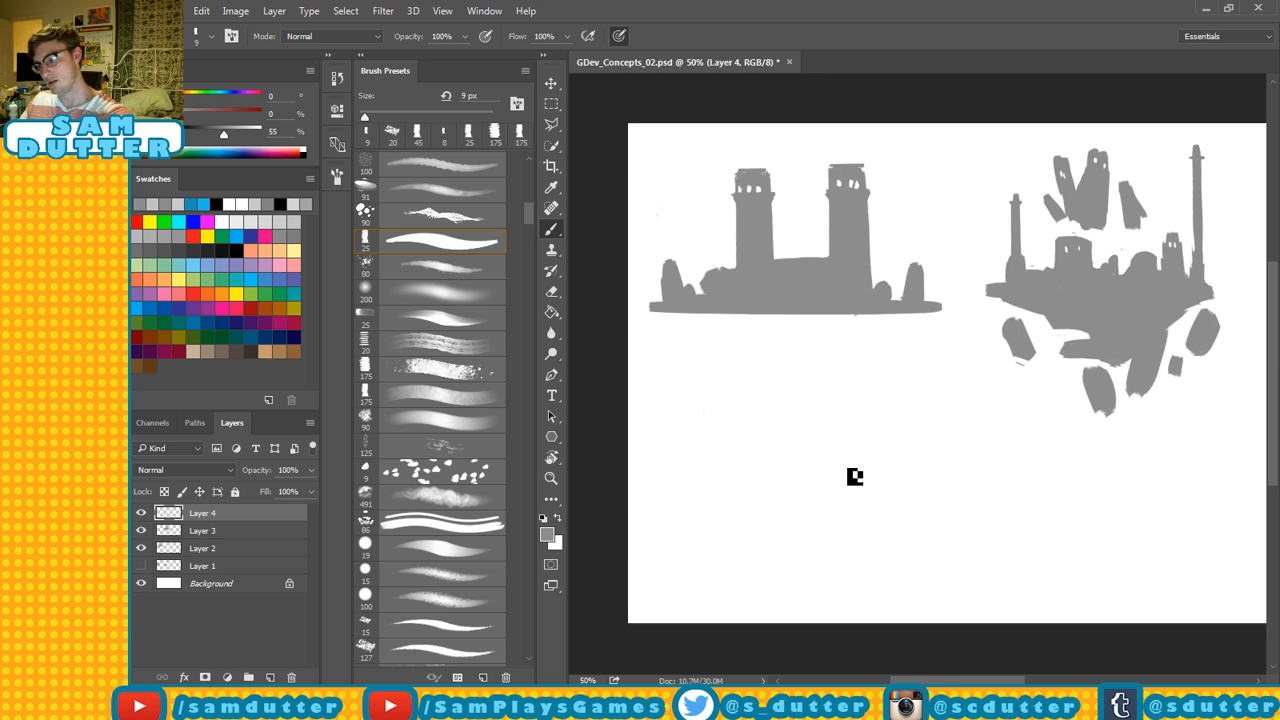
{"action": "key", "text": "bracketright"}
{"action": "key", "text": "bracketright"}
{"action": "key", "text": "bracketright"}
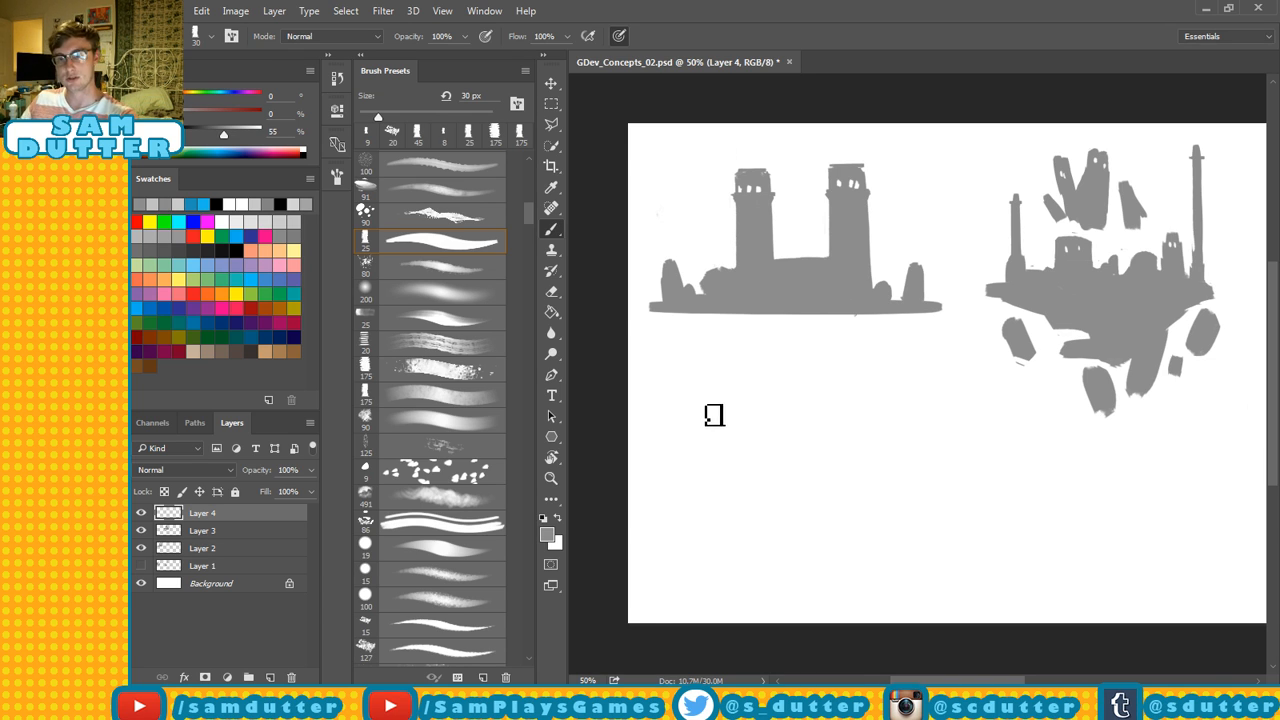
{"action": "left_click_drag", "start_coordinate": [709, 402], "coordinate": [822, 402]}
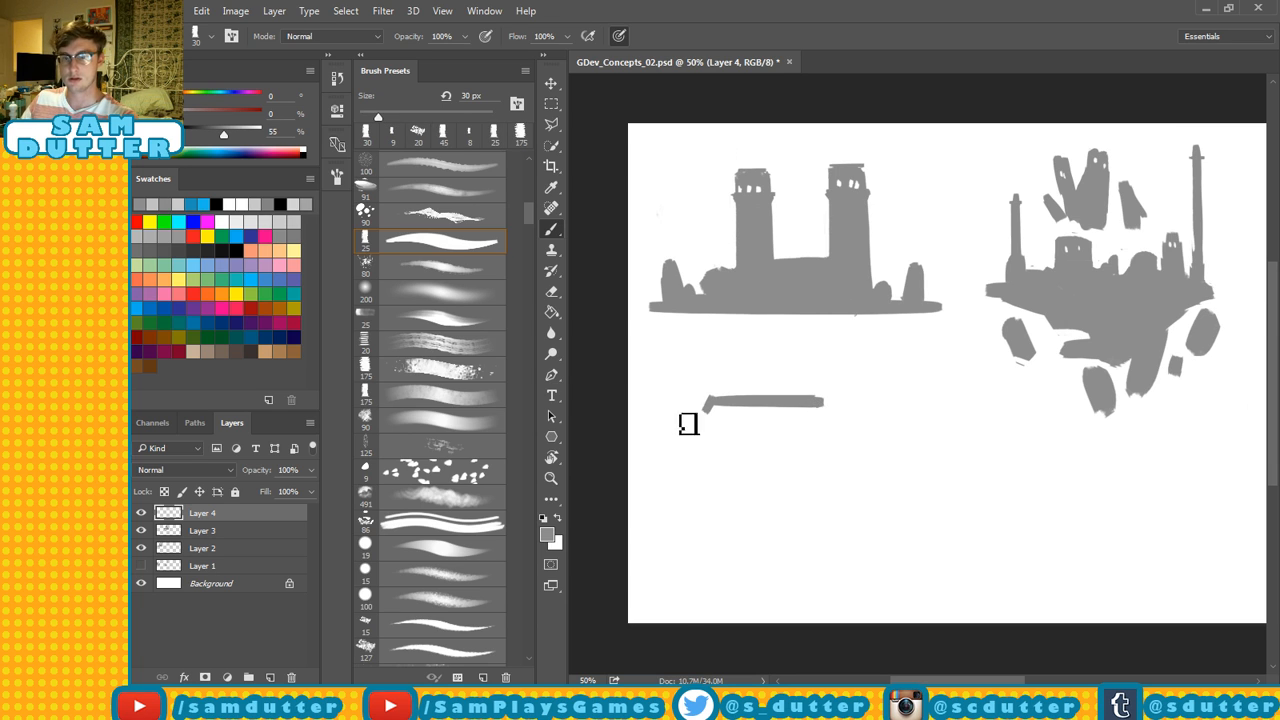
{"action": "mouse_move", "coordinate": [706, 404]}
{"action": "left_mouse_down"}
{"action": "mouse_move", "coordinate": [707, 543]}
{"action": "mouse_move", "coordinate": [813, 535]}
{"action": "left_mouse_up"}
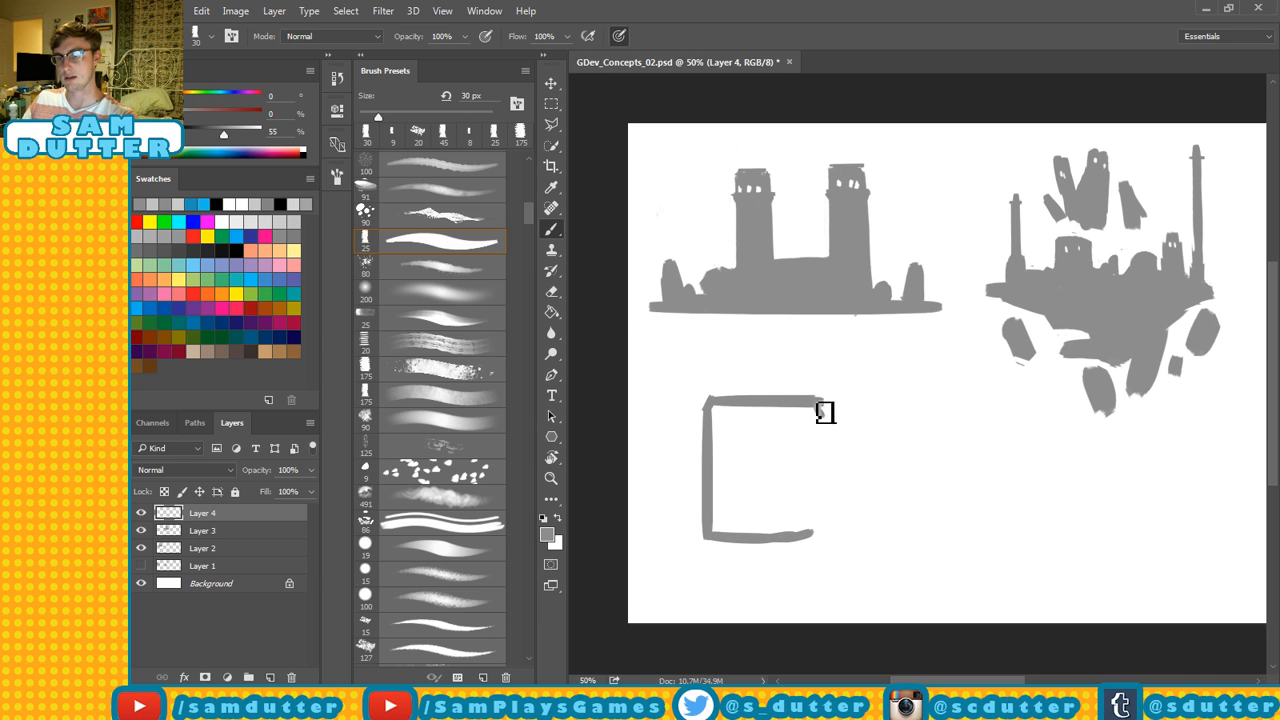
{"action": "left_click_drag", "start_coordinate": [822, 410], "coordinate": [822, 532]}
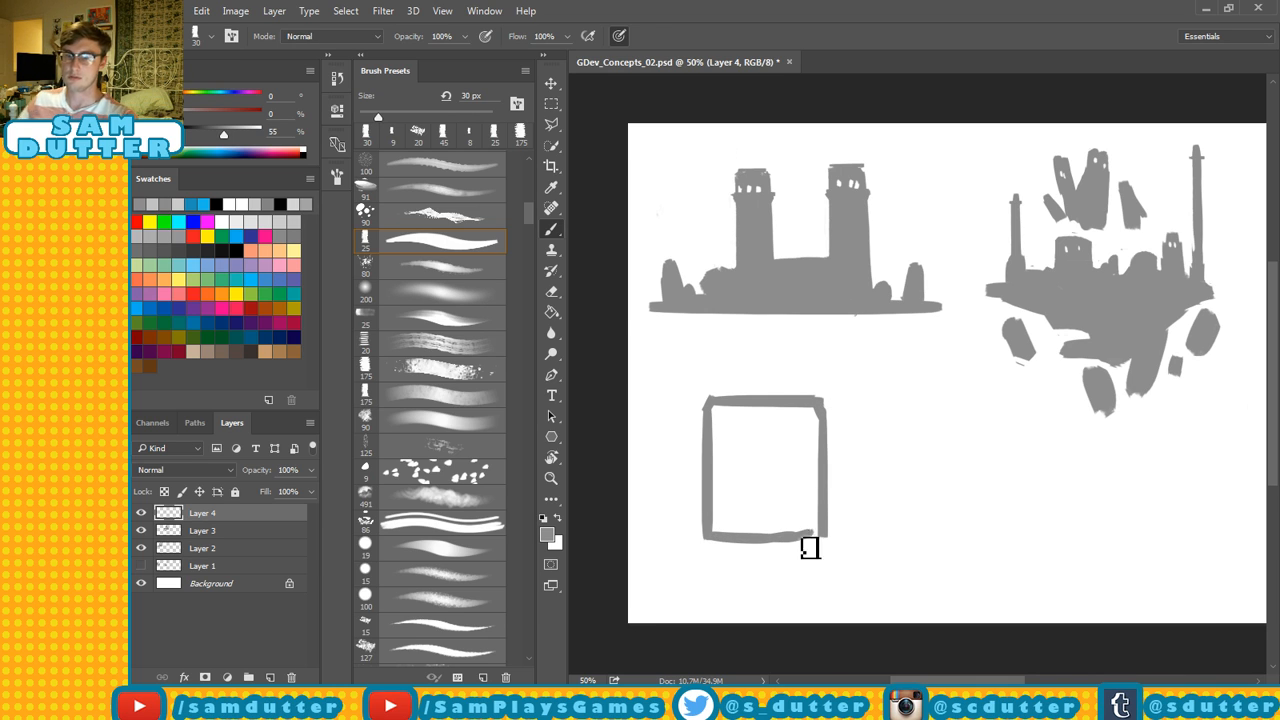
{"action": "mouse_move", "coordinate": [731, 541]}
{"action": "left_mouse_down"}
{"action": "mouse_move", "coordinate": [827, 531]}
{"action": "mouse_move", "coordinate": [761, 544]}
{"action": "mouse_move", "coordinate": [827, 539]}
{"action": "mouse_move", "coordinate": [779, 531]}
{"action": "left_mouse_up"}
{"action": "key", "text": "g"}
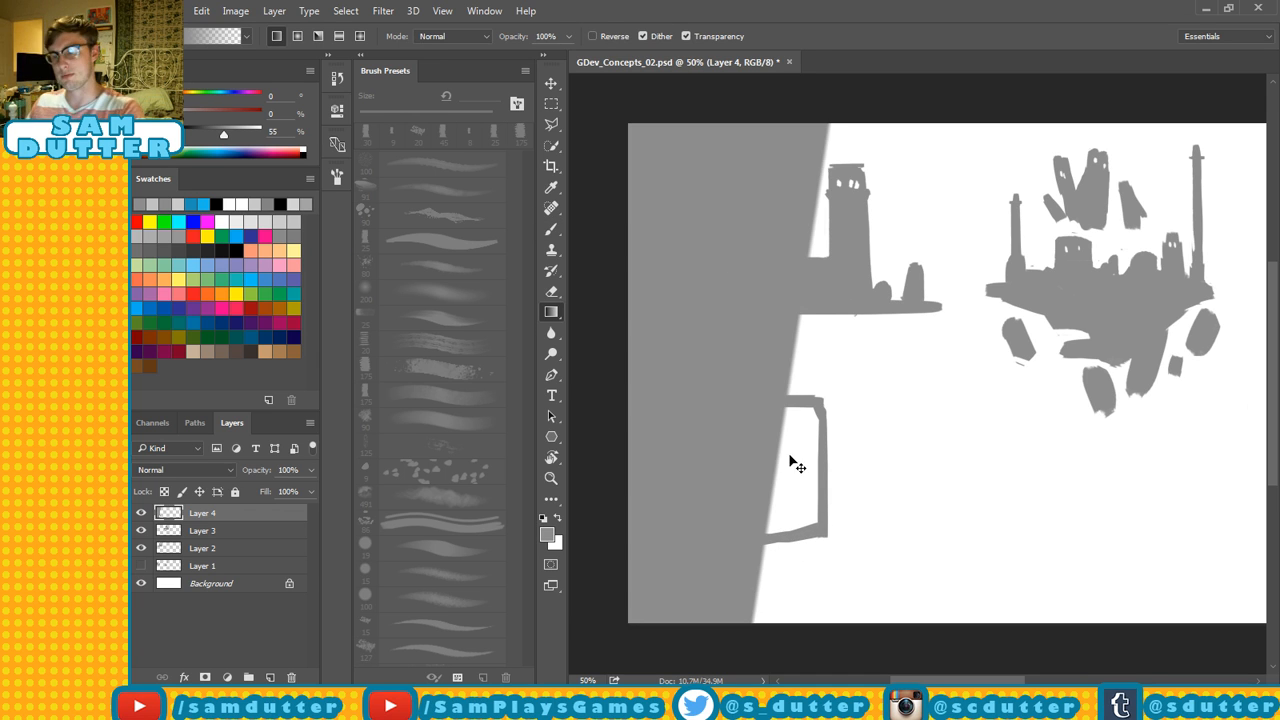
{"action": "key", "text": "ctrl+z"}
{"action": "key", "text": "b"}
{"action": "key", "text": "alt+BackSpace"}
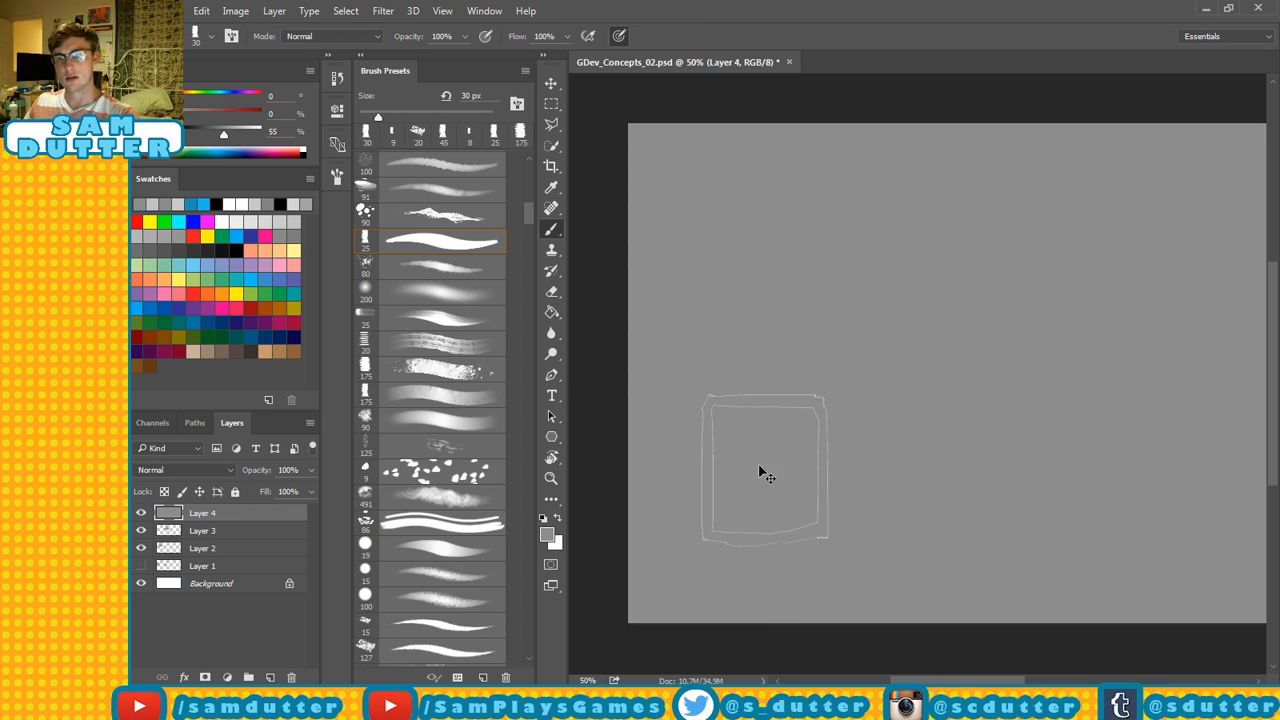
{"action": "key", "text": "ctrl+z"}
Fill the rectangular outline with grey using the Paint Bucket and paint over the leftover seams with the 30 px brush.
{"action": "key", "text": "shift+g"}
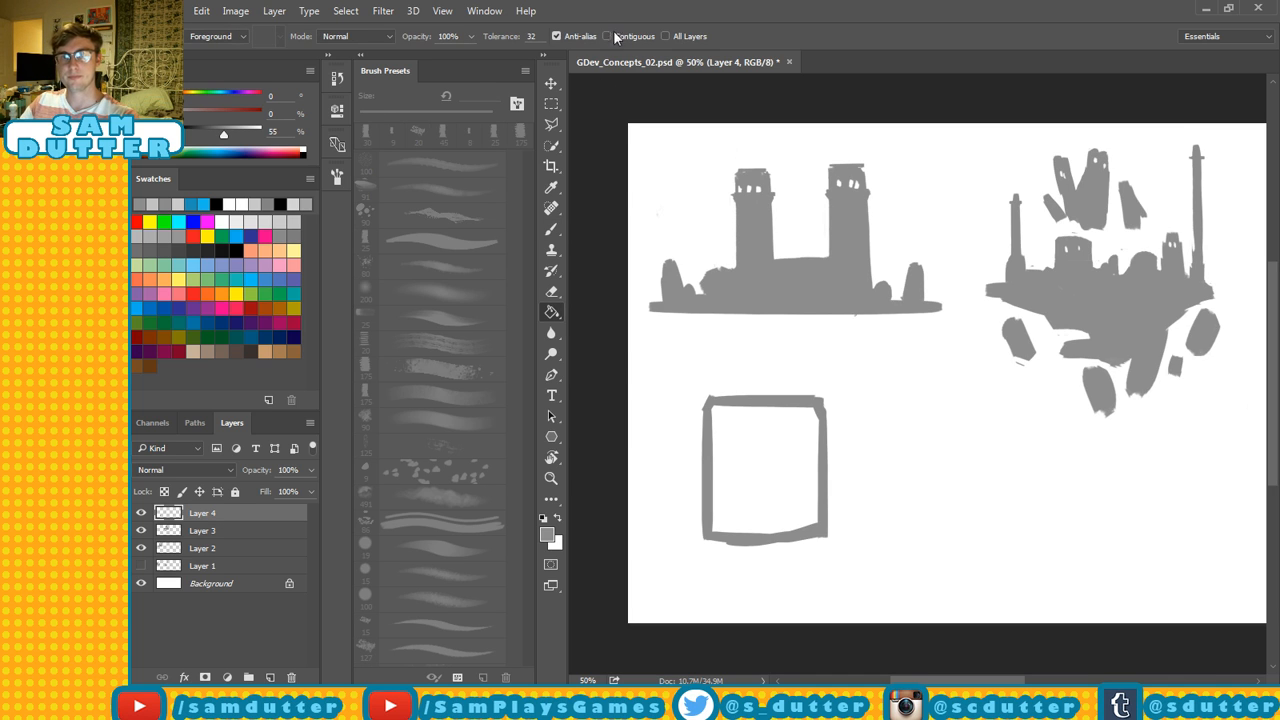
{"action": "left_click", "coordinate": [752, 525]}
{"action": "key", "text": "b"}
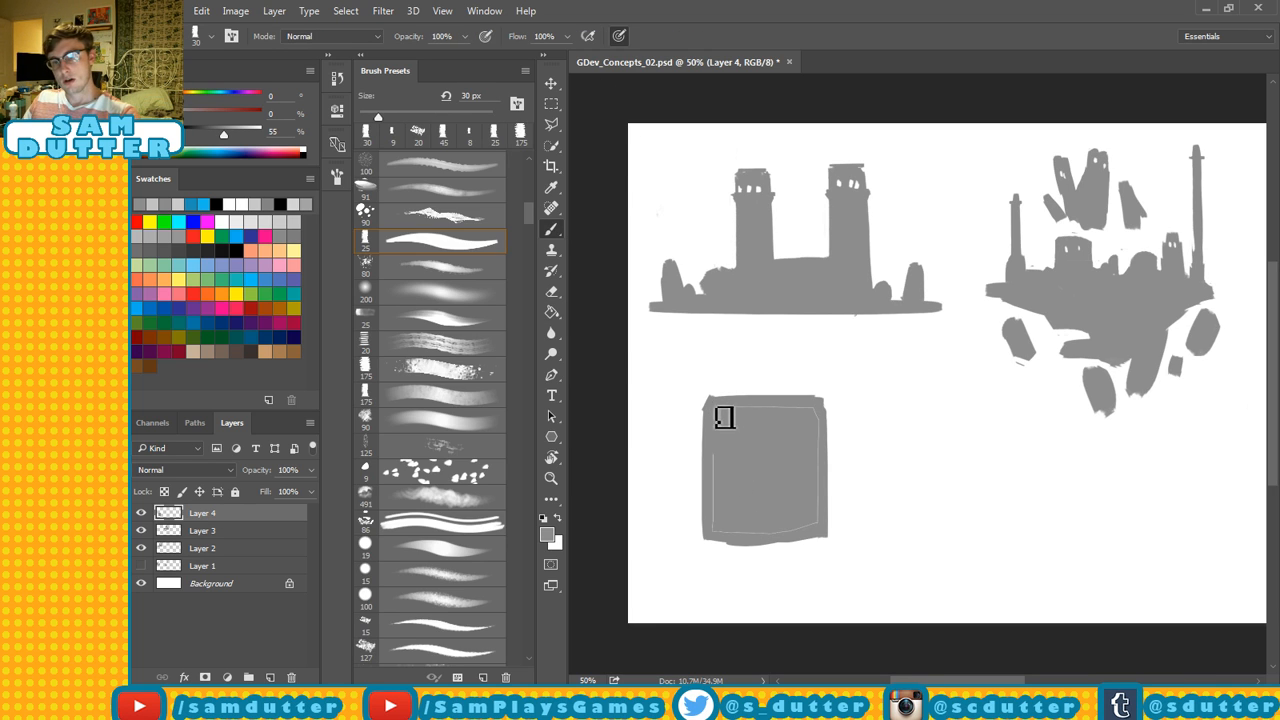
{"action": "mouse_move", "coordinate": [723, 414]}
{"action": "left_mouse_down"}
{"action": "mouse_move", "coordinate": [824, 424]}
{"action": "mouse_move", "coordinate": [824, 523]}
{"action": "mouse_move", "coordinate": [747, 528]}
{"action": "left_mouse_up"}
{"action": "mouse_move", "coordinate": [726, 479]}
{"action": "left_mouse_down"}
{"action": "mouse_move", "coordinate": [726, 534]}
{"action": "mouse_move", "coordinate": [750, 534]}
{"action": "left_mouse_up"}
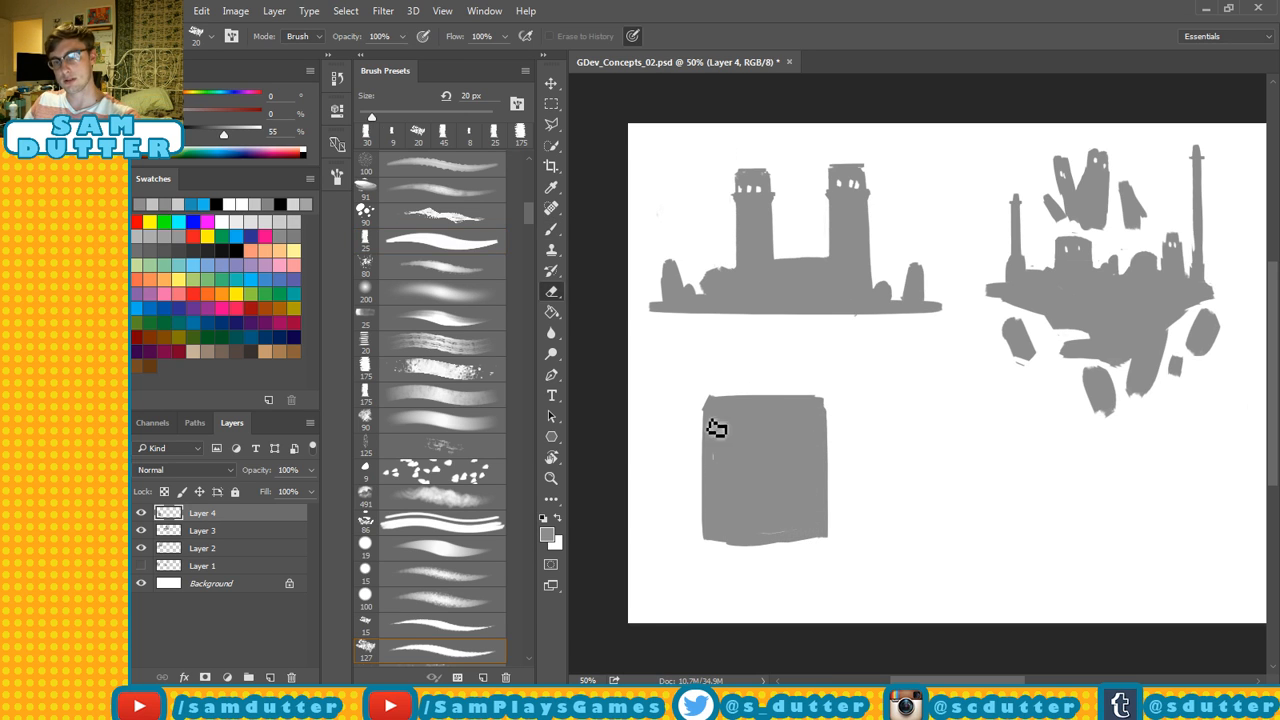
Carve the block's sides inward and cut a thin groove below its top edge with the 20 px eraser, and save the document.
{"action": "key", "text": "e"}
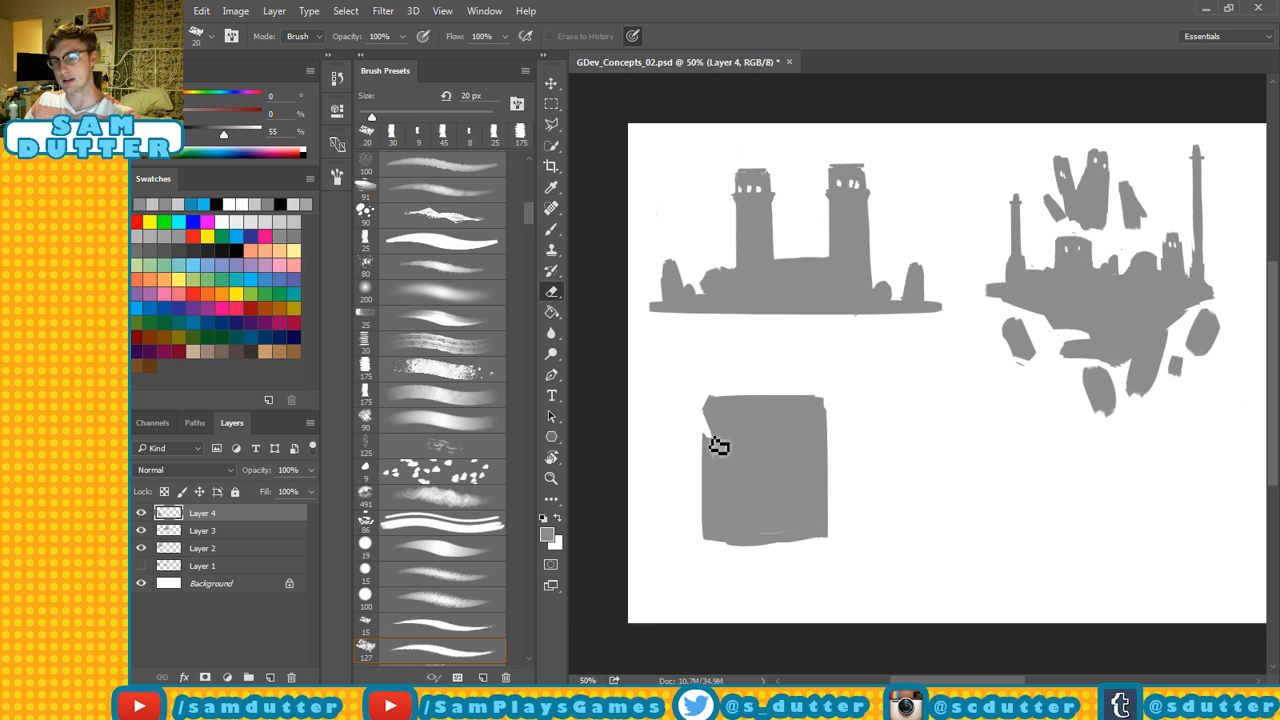
{"action": "left_click_drag", "start_coordinate": [712, 445], "coordinate": [714, 496]}
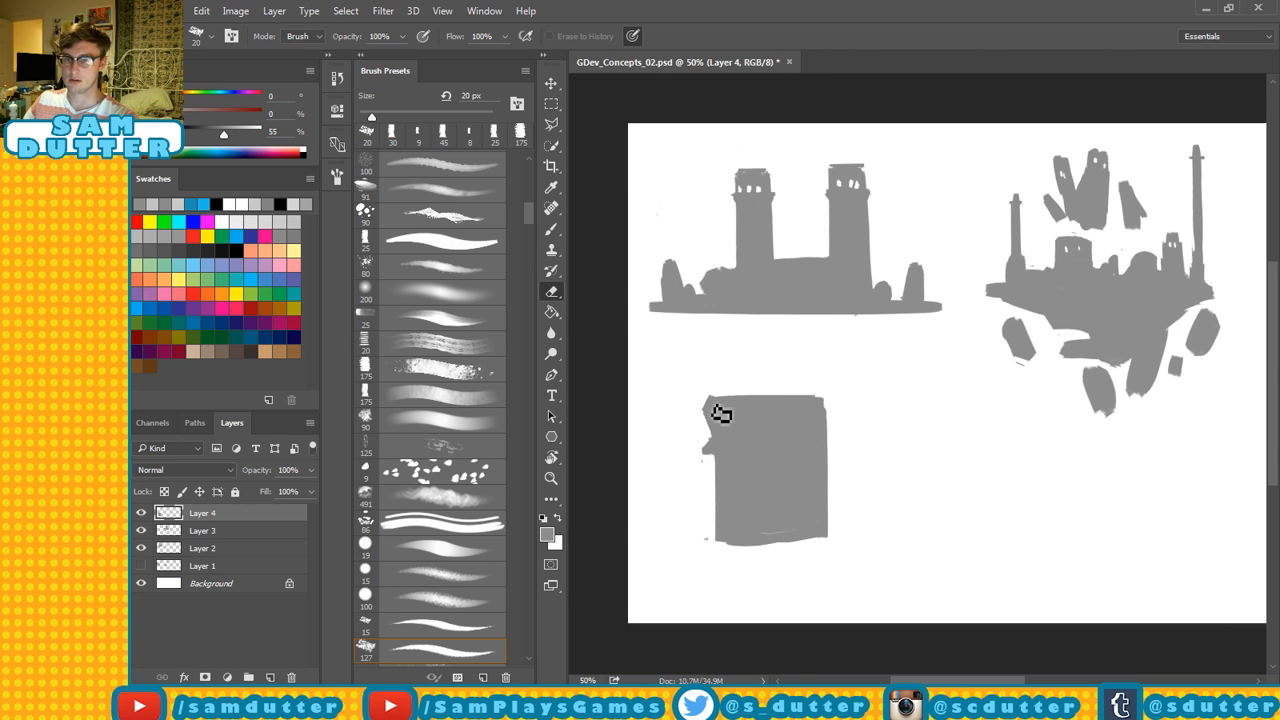
{"action": "left_click_drag", "start_coordinate": [712, 408], "coordinate": [822, 406]}
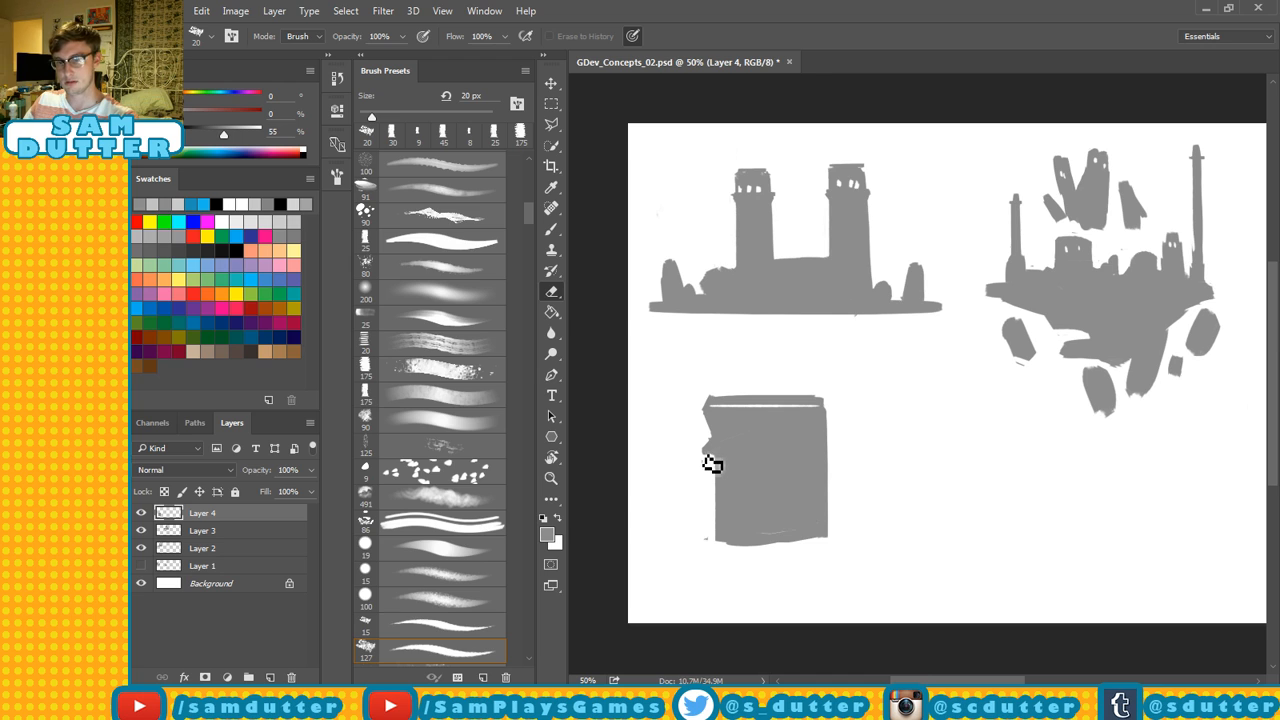
{"action": "left_click_drag", "start_coordinate": [708, 449], "coordinate": [830, 447]}
{"action": "key", "text": "ctrl+z"}
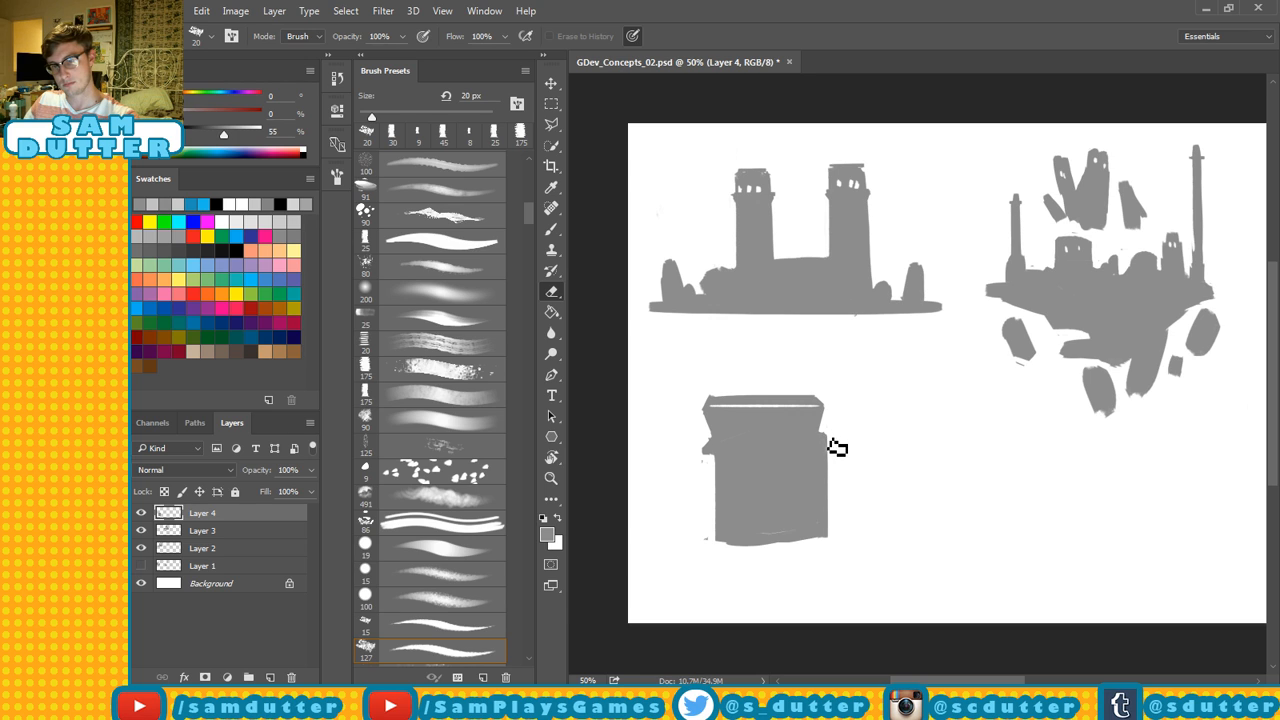
{"action": "left_click_drag", "start_coordinate": [830, 459], "coordinate": [832, 527]}
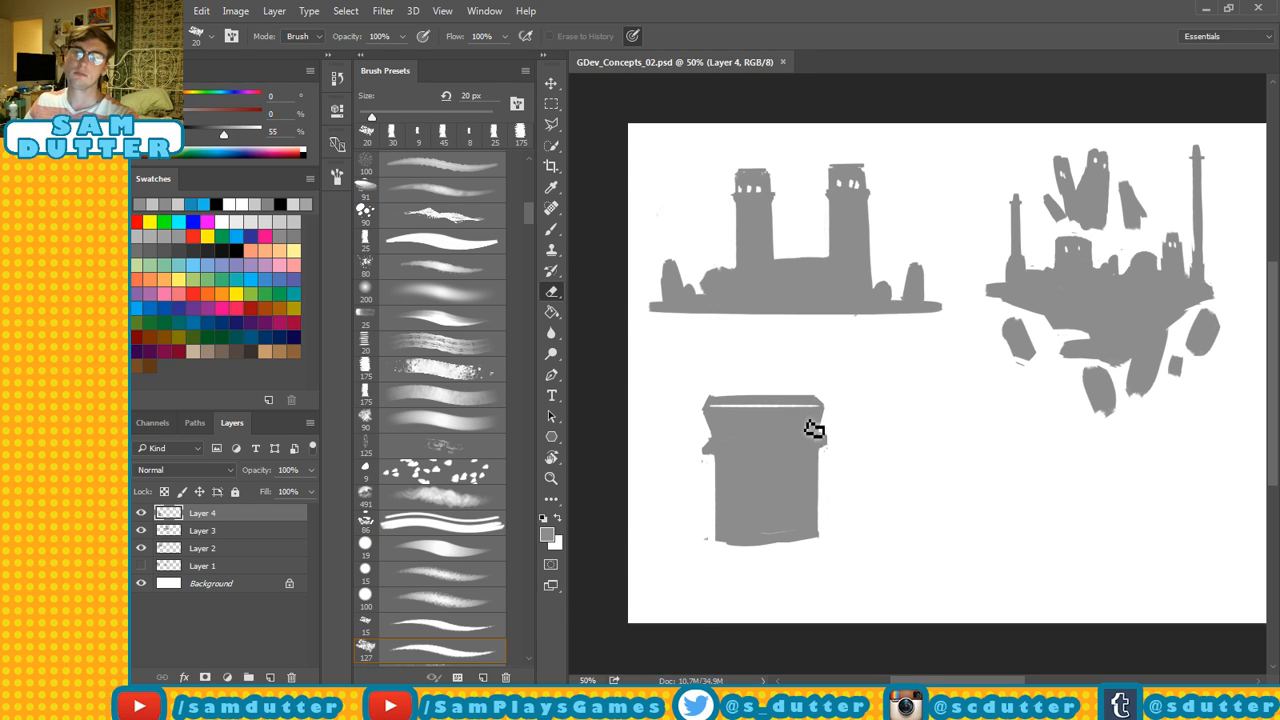
{"action": "key", "text": "b"}
{"action": "left_click_drag", "start_coordinate": [880, 384], "coordinate": [837, 380]}
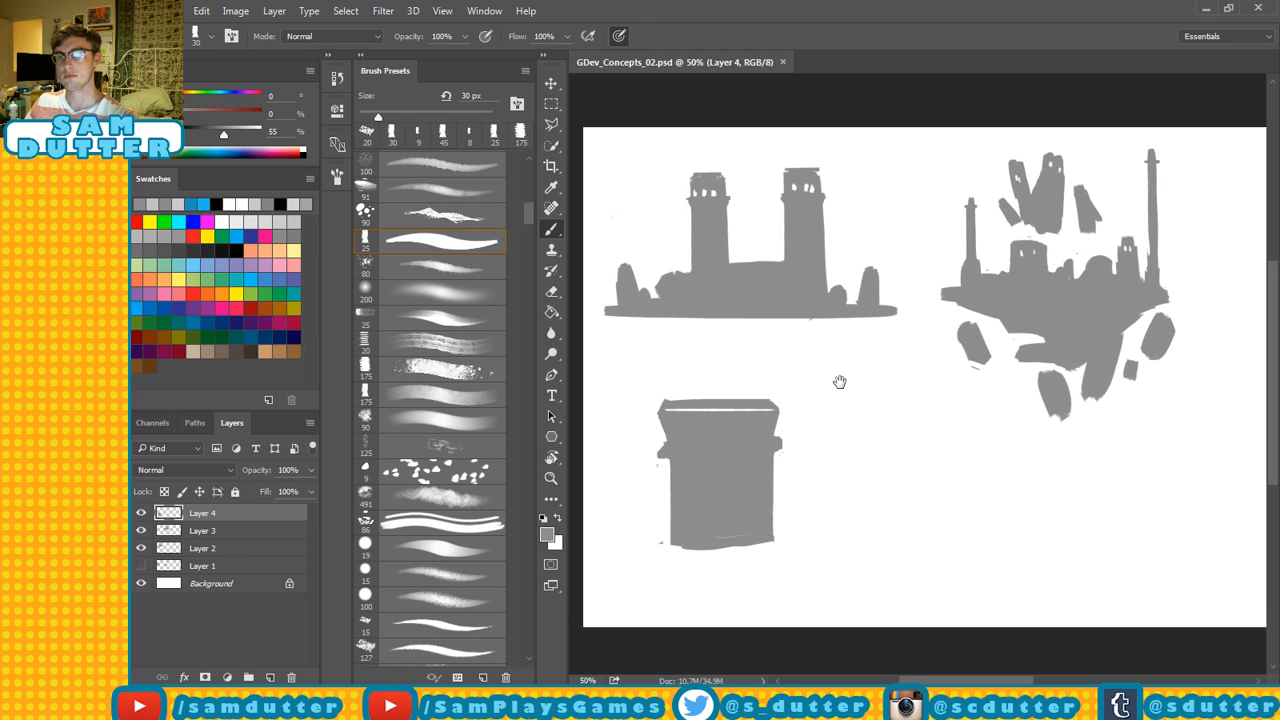
{"action": "key", "text": "e"}
{"action": "left_click_drag", "start_coordinate": [1042, 230], "coordinate": [1045, 231]}
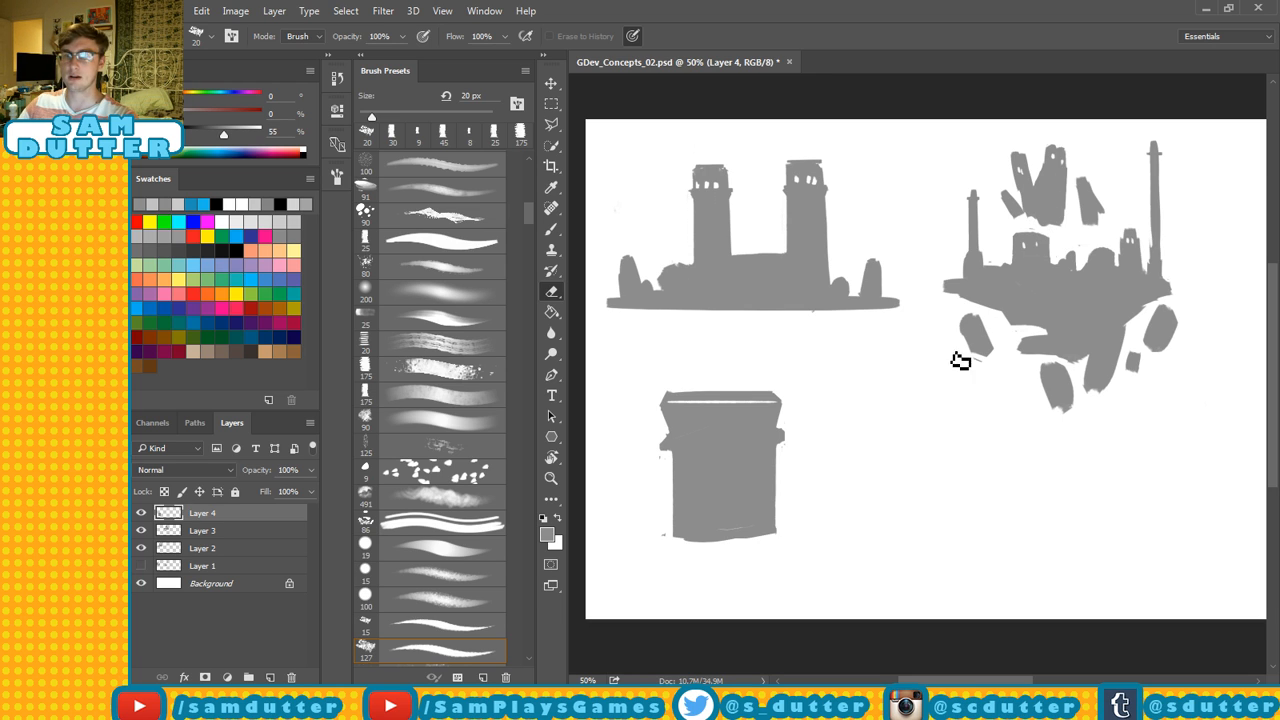
{"action": "key", "text": "b"}
{"action": "left_click_drag", "start_coordinate": [762, 368], "coordinate": [808, 323]}
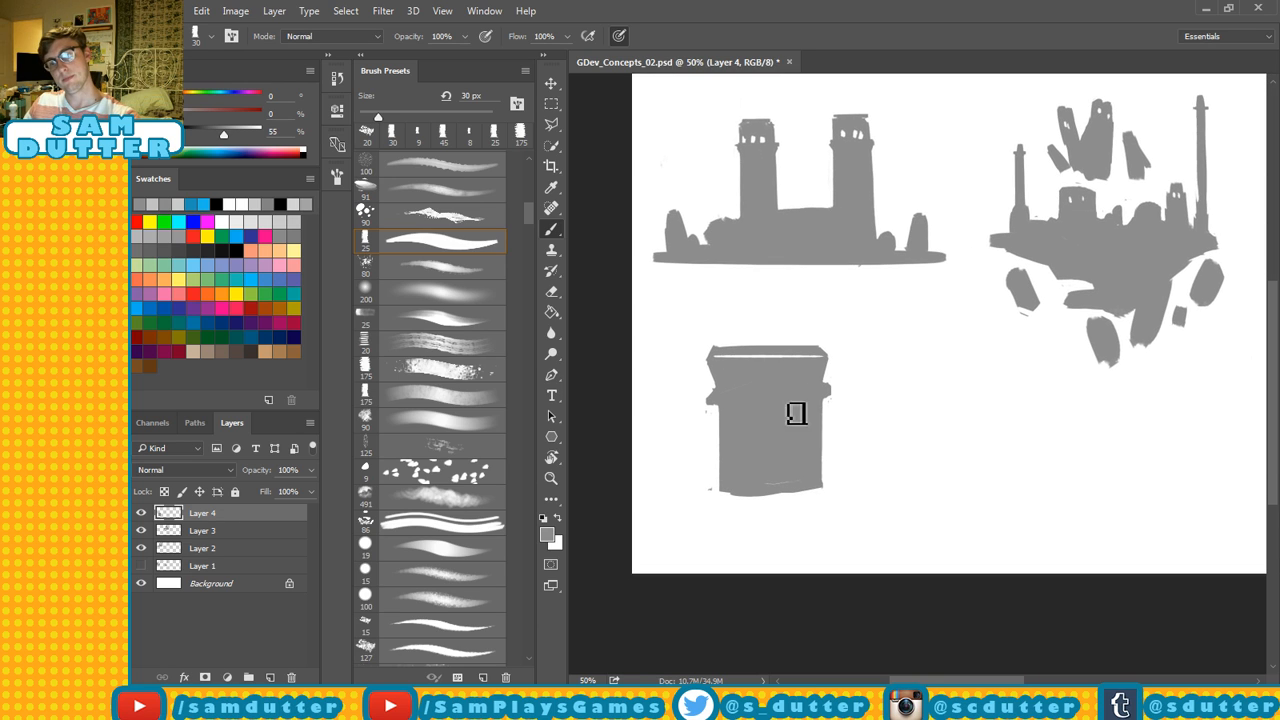
{"action": "key", "text": "ctrl+s"}
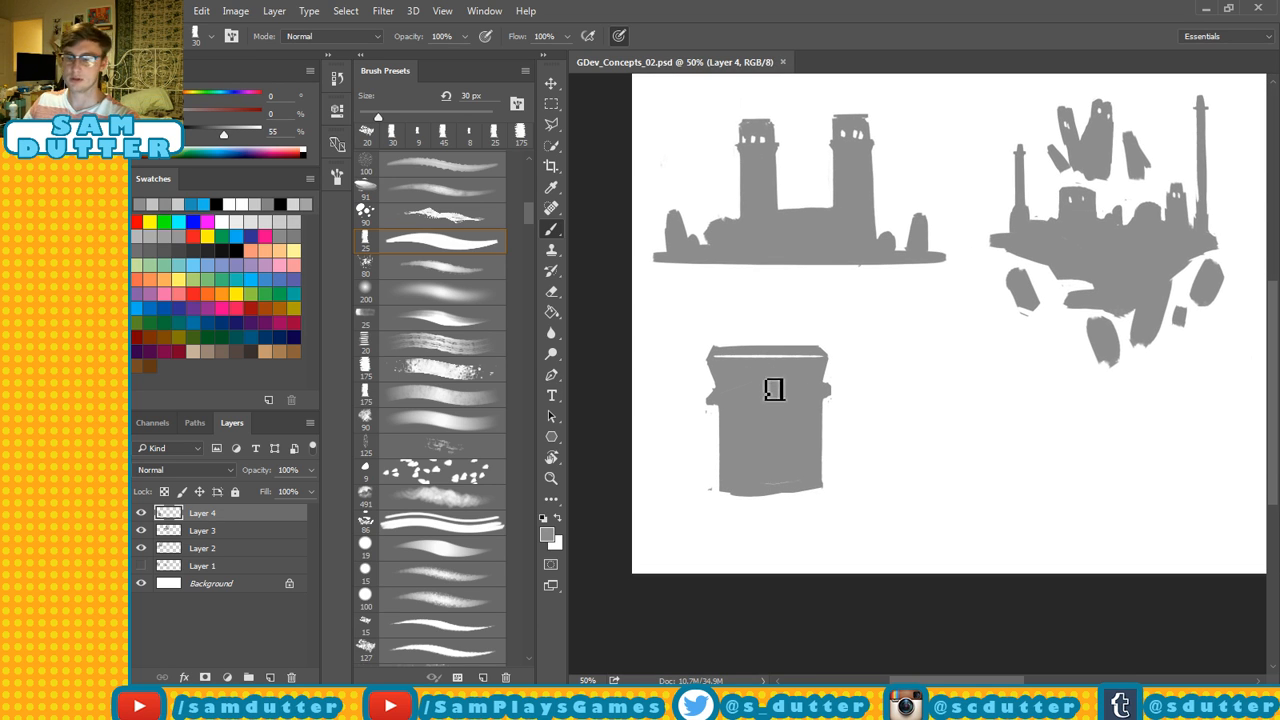
Transform the block into a taller, narrower shape at 75.47% width and 138.06% height.
{"action": "key", "text": "alt+t"}
{"action": "key", "text": "Escape"}
{"action": "key", "text": "ctrl+t"}
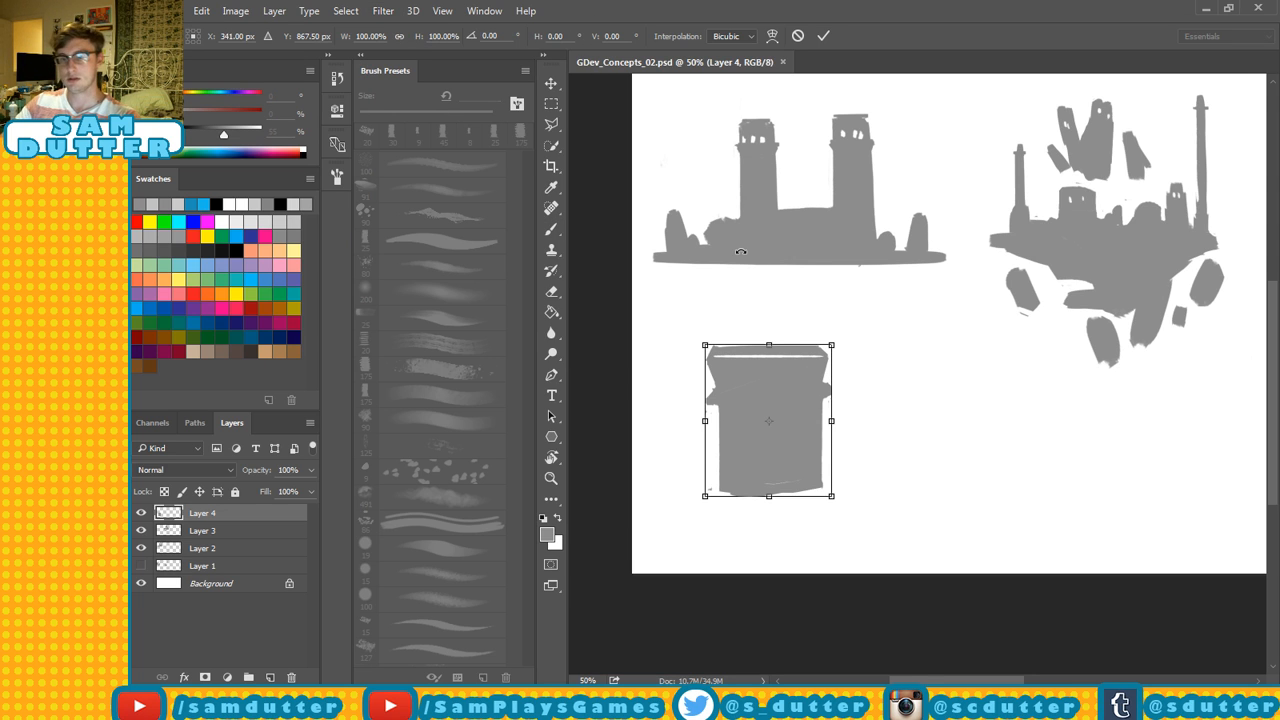
{"action": "left_click_drag", "start_coordinate": [834, 422], "coordinate": [801, 421]}
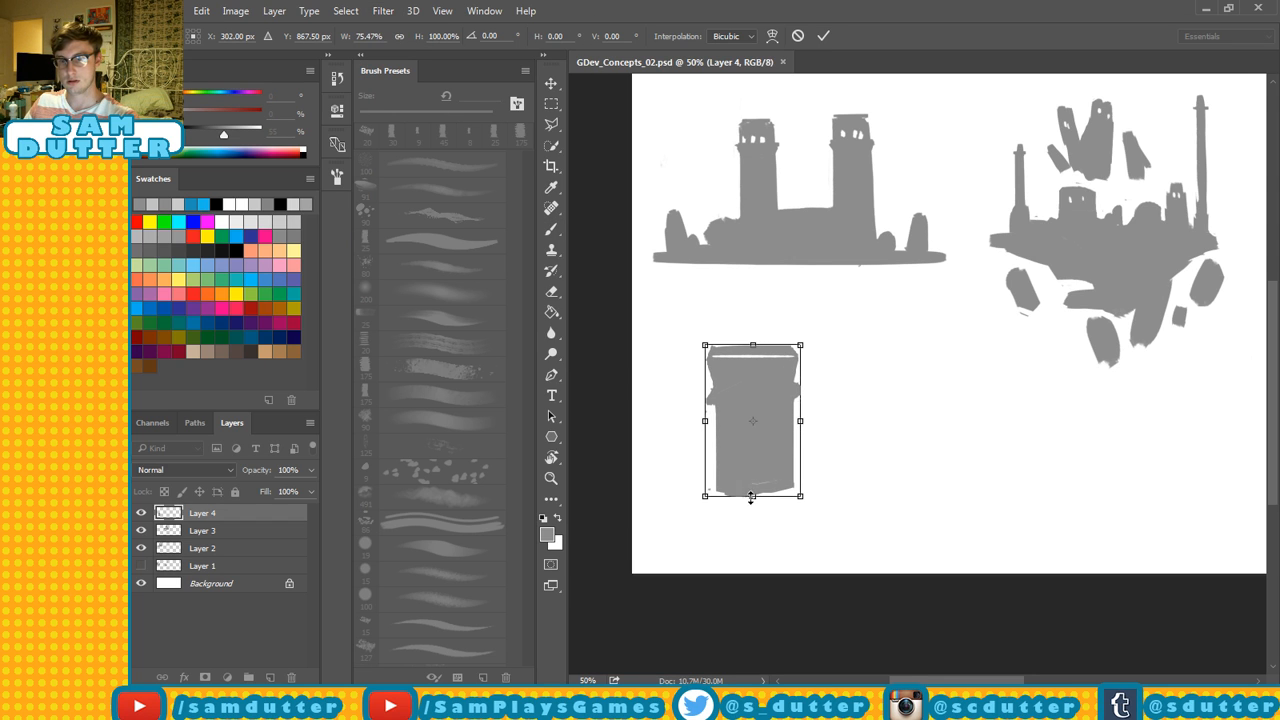
{"action": "left_click_drag", "start_coordinate": [751, 497], "coordinate": [783, 461]}
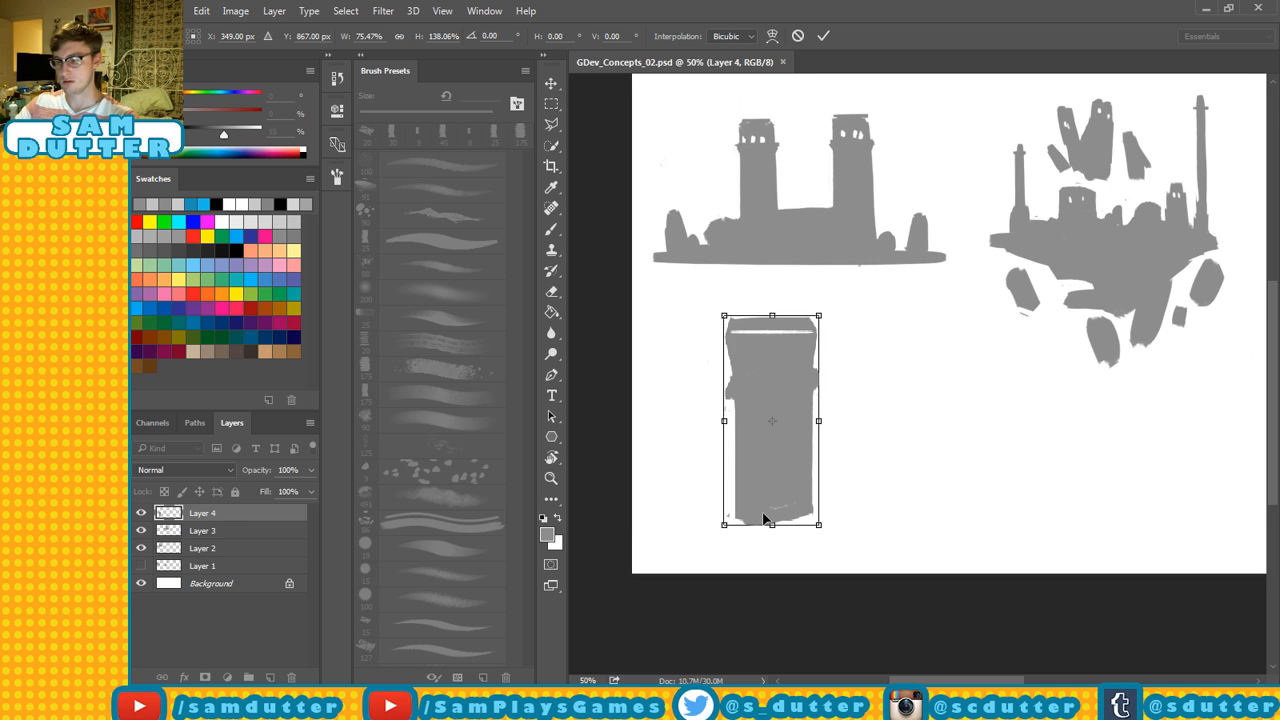
{"action": "key", "text": "Return"}
Taper the tall block's lower end by erasing both bottom corners at 50 px and touching up its tip with the 30 px brush.
{"action": "key", "text": "e"}
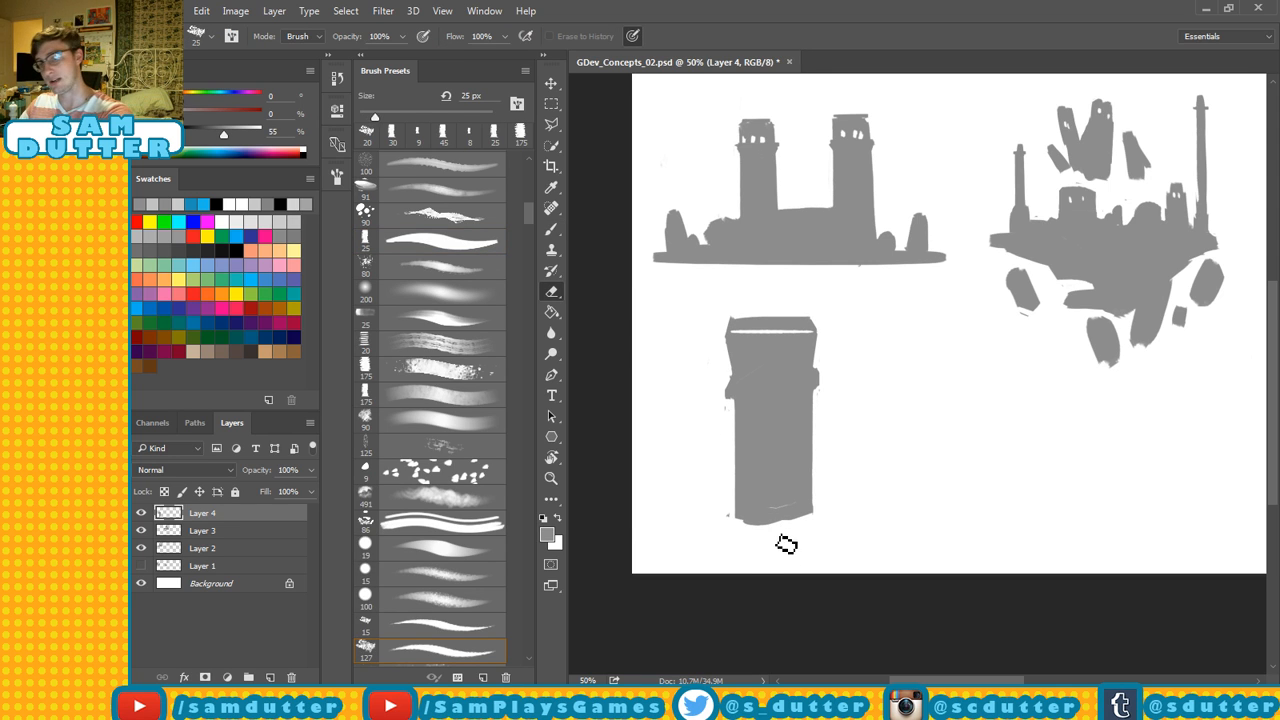
{"action": "key", "text": "bracketright"}
{"action": "key", "text": "bracketright"}
{"action": "key", "text": "bracketright"}
{"action": "key", "text": "bracketright"}
{"action": "key", "text": "bracketright"}
{"action": "left_click_drag", "start_coordinate": [722, 484], "coordinate": [764, 552]}
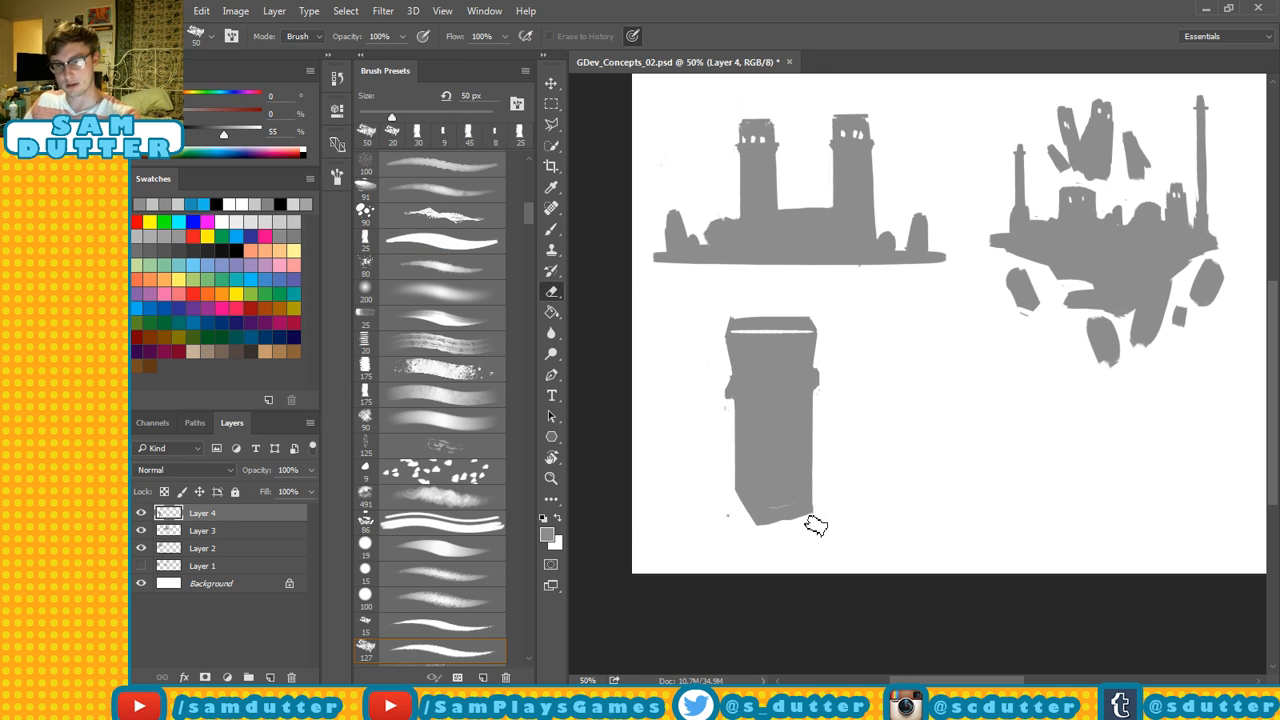
{"action": "key", "text": "b"}
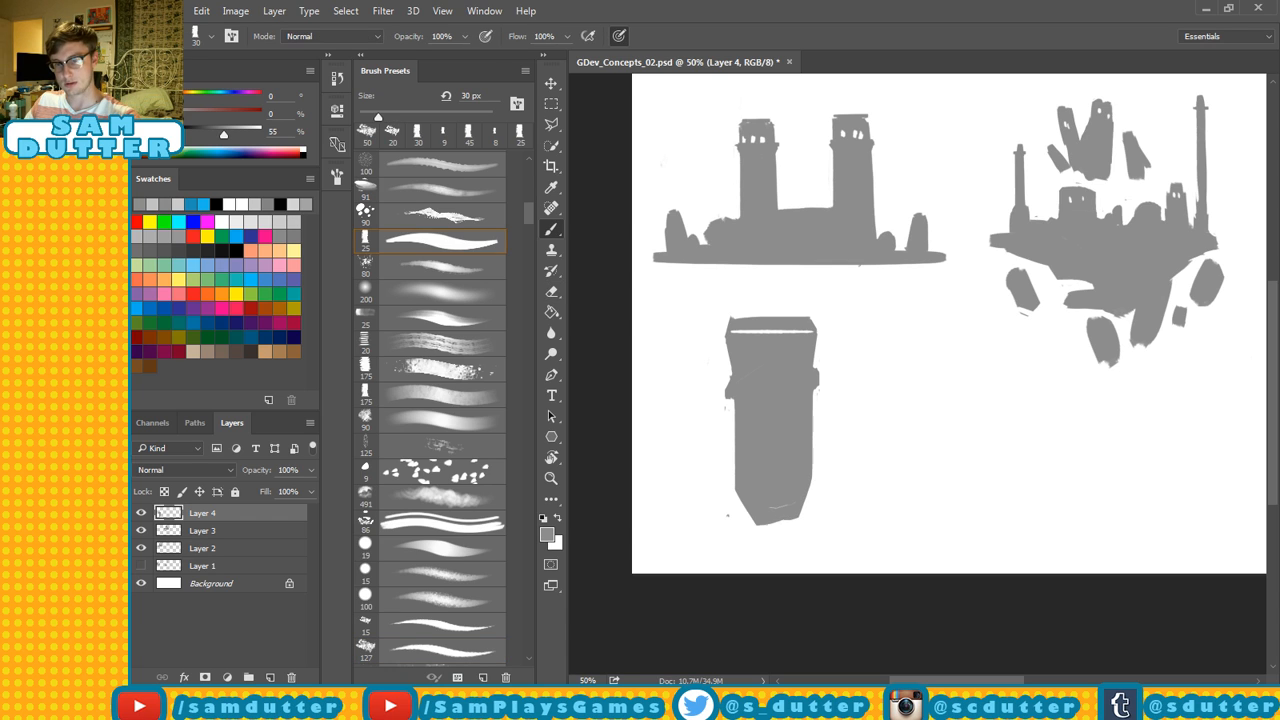
{"action": "mouse_move", "coordinate": [800, 526]}
{"action": "left_mouse_down"}
{"action": "mouse_move", "coordinate": [769, 521]}
{"action": "mouse_move", "coordinate": [805, 514]}
{"action": "left_mouse_up"}
{"action": "key", "text": "e"}
{"action": "left_click", "coordinate": [808, 520]}
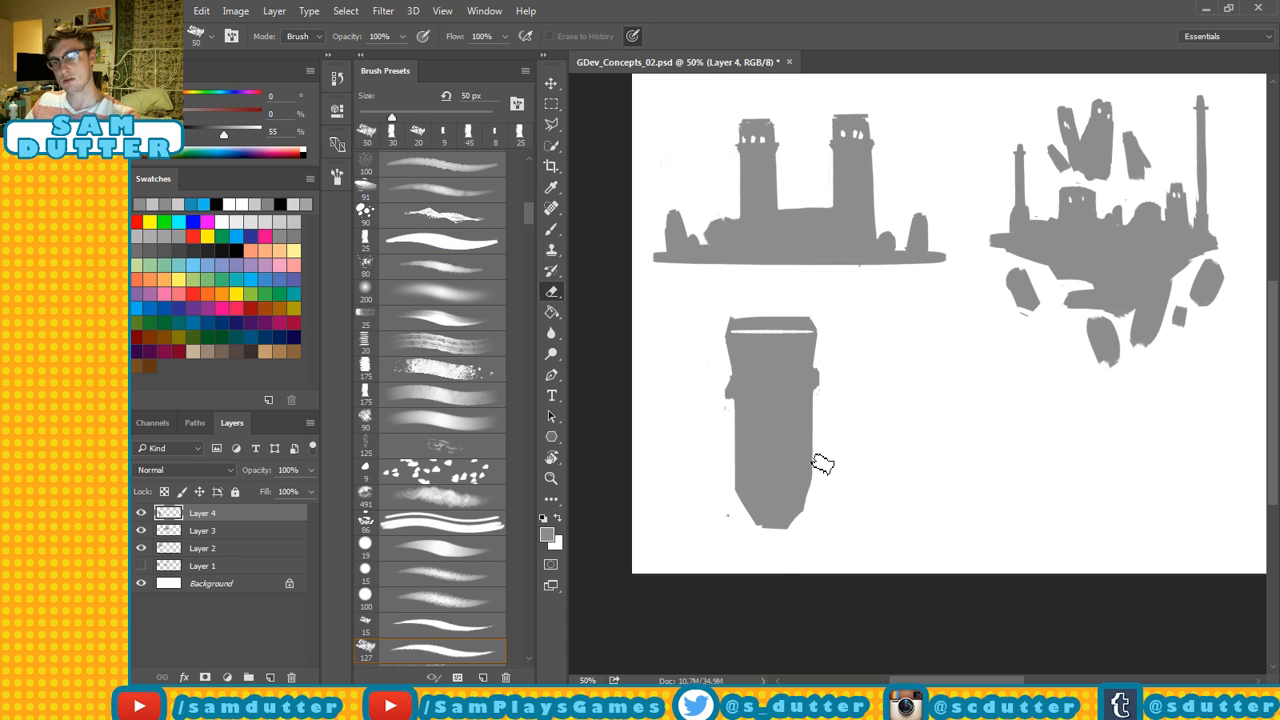
Chip notches into both sides of the block with the 50 px eraser and paint over its top groove with the 30 px brush.
{"action": "key", "text": "b"}
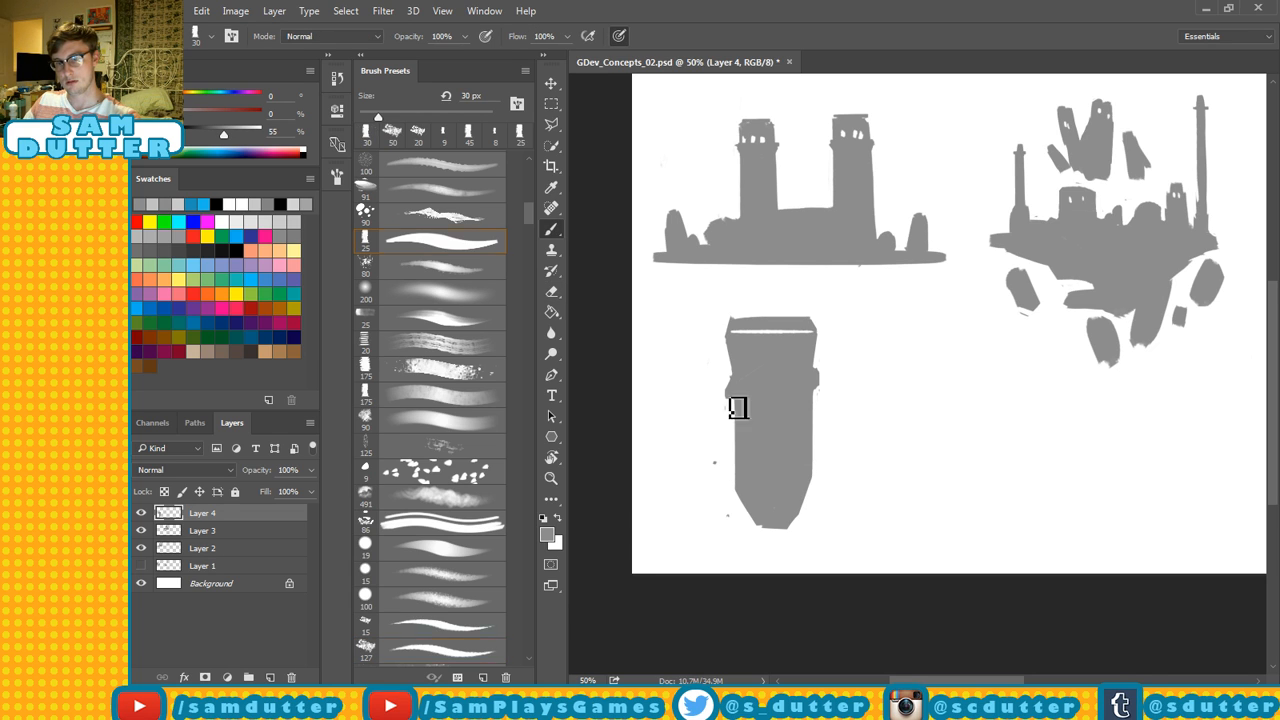
{"action": "key", "text": "e"}
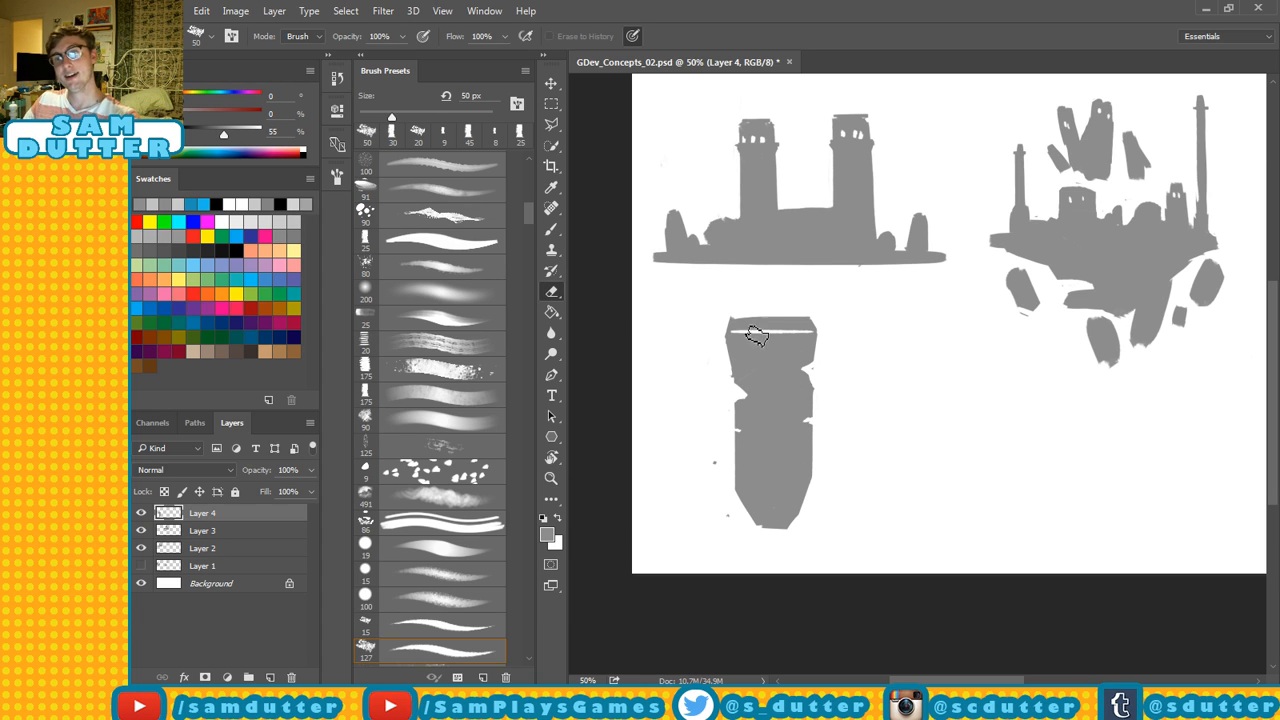
{"action": "key", "text": "b"}
{"action": "left_click_drag", "start_coordinate": [740, 333], "coordinate": [823, 336]}
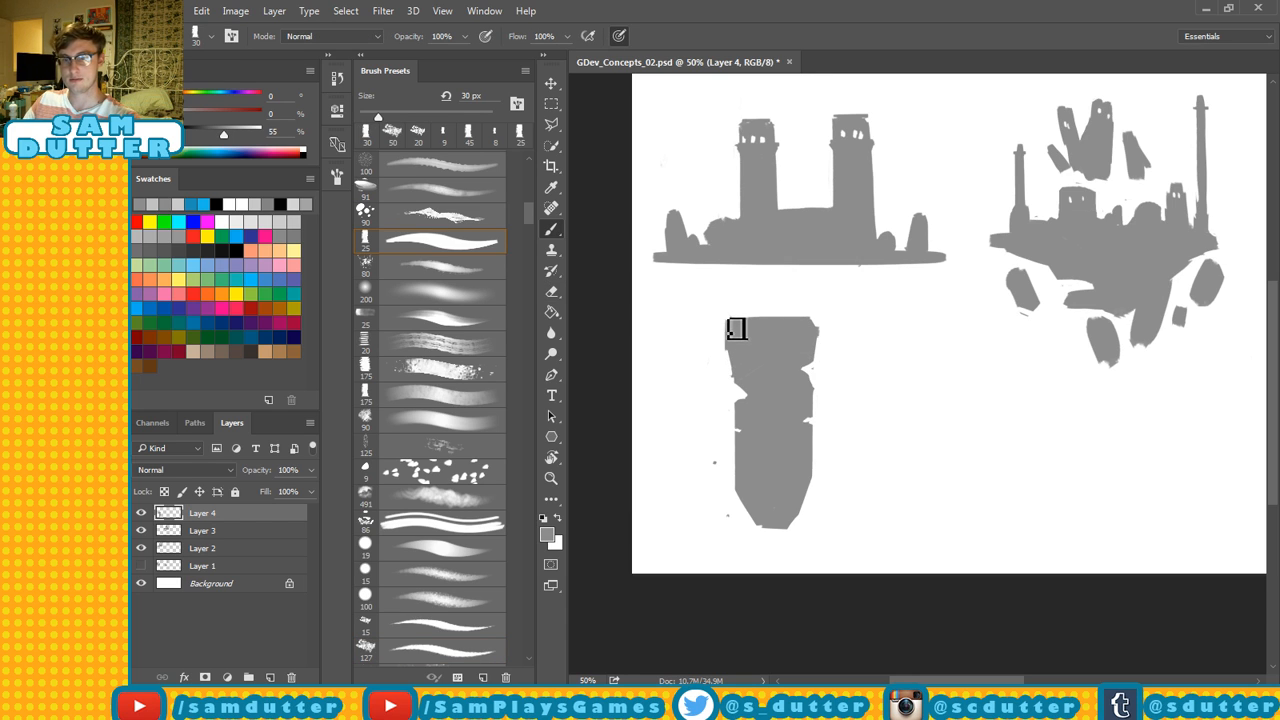
{"action": "mouse_move", "coordinate": [736, 329]}
{"action": "left_mouse_down"}
{"action": "mouse_move", "coordinate": [820, 339]}
{"action": "mouse_move", "coordinate": [768, 540]}
{"action": "left_mouse_up"}
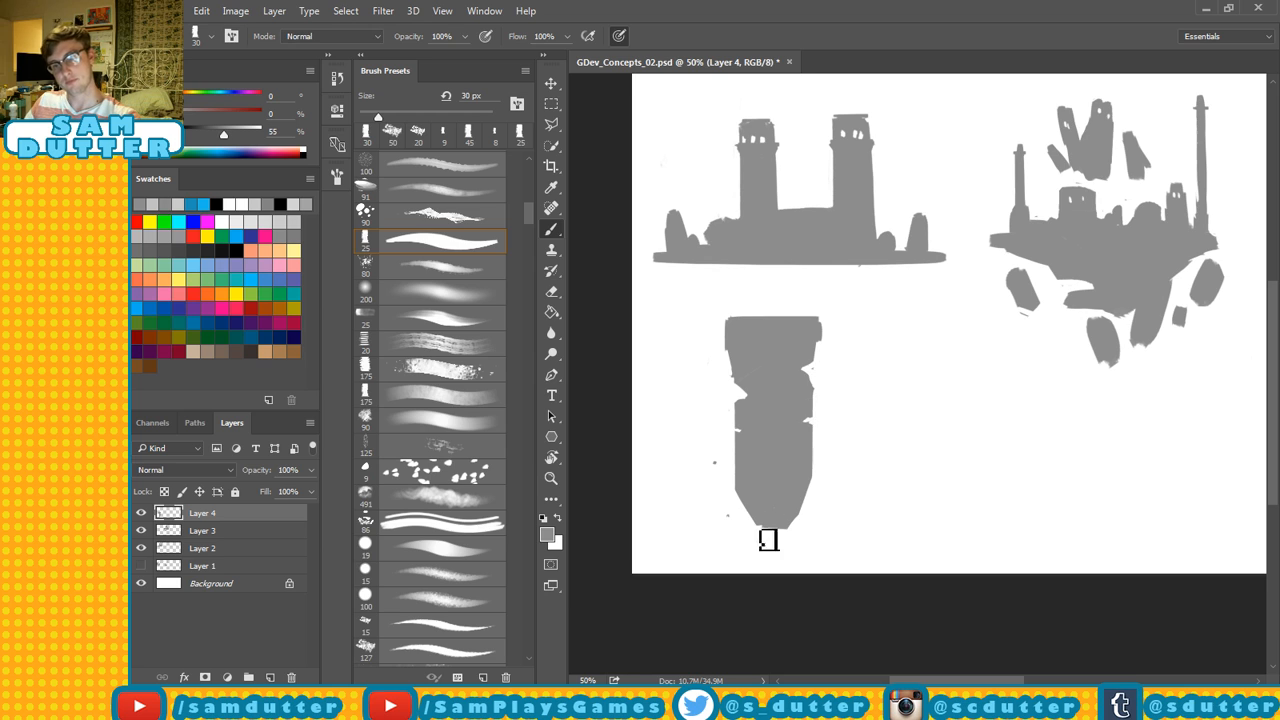
Add small broken fragments beside the side notches with the 30 px brush and erase a crack and chips into the tapered bottom at 50 px.
{"action": "key", "text": "e"}
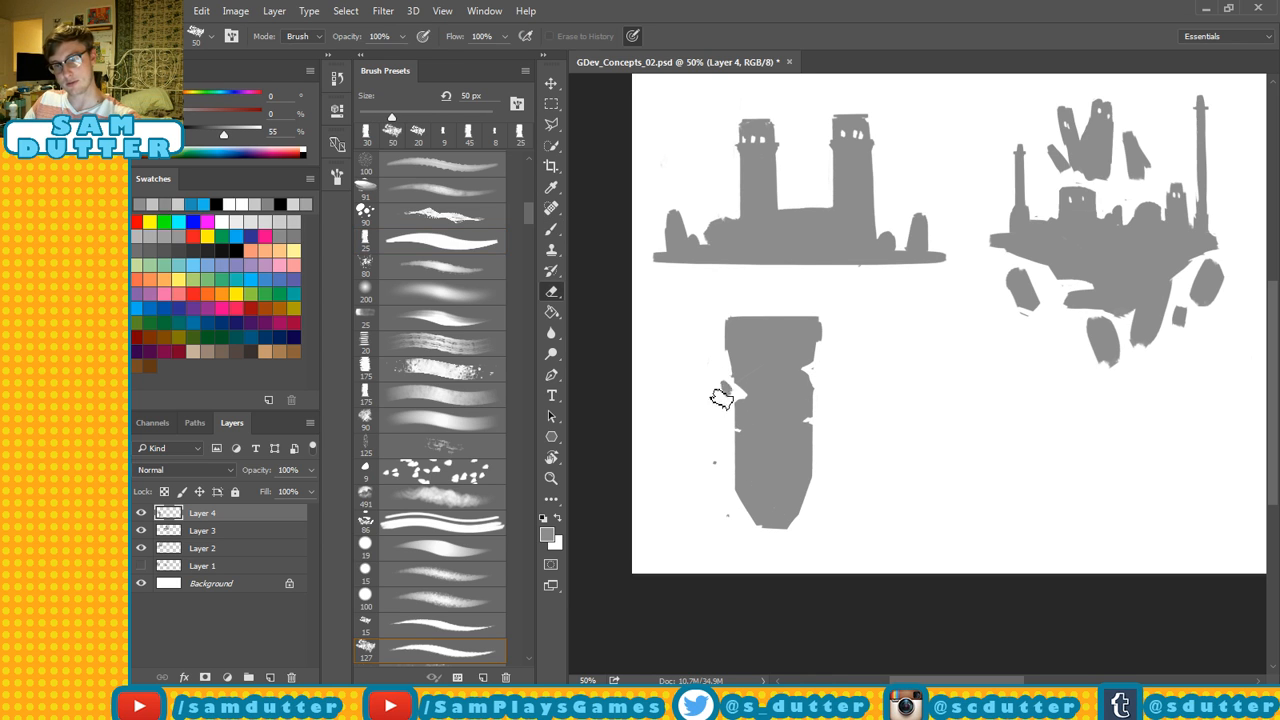
{"action": "key", "text": "b"}
{"action": "left_click", "coordinate": [821, 368]}
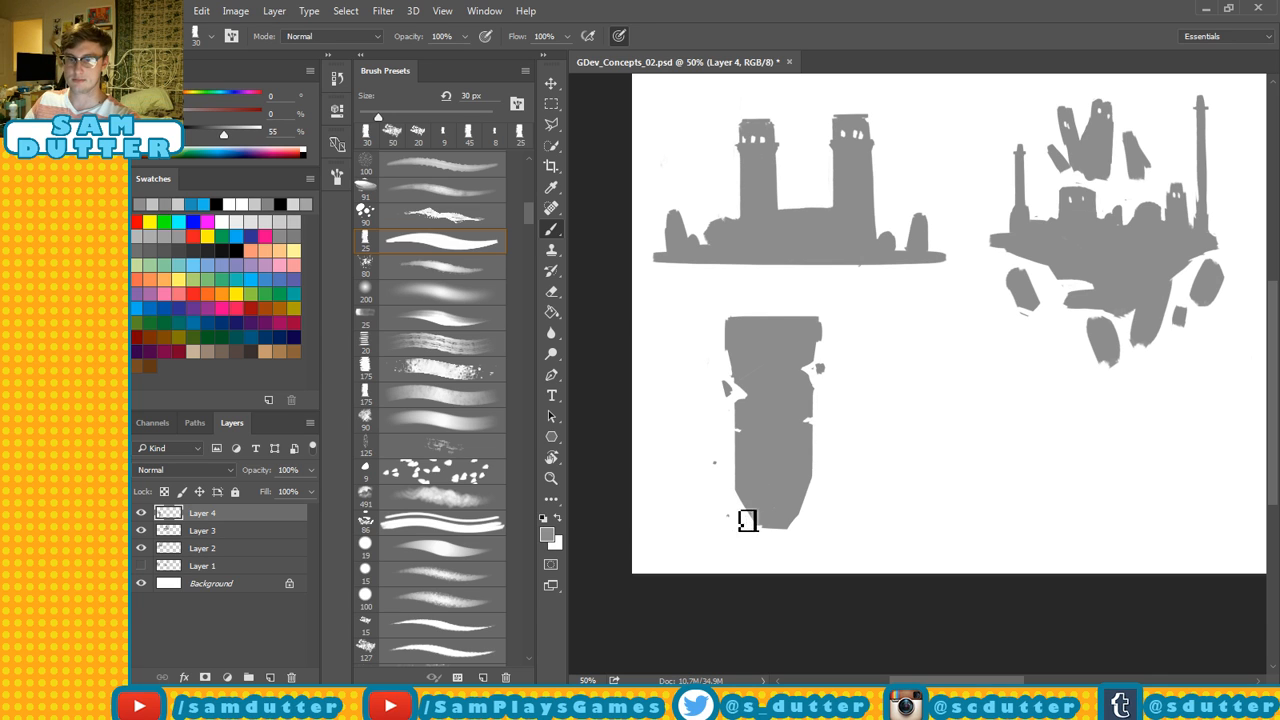
{"action": "key", "text": "e"}
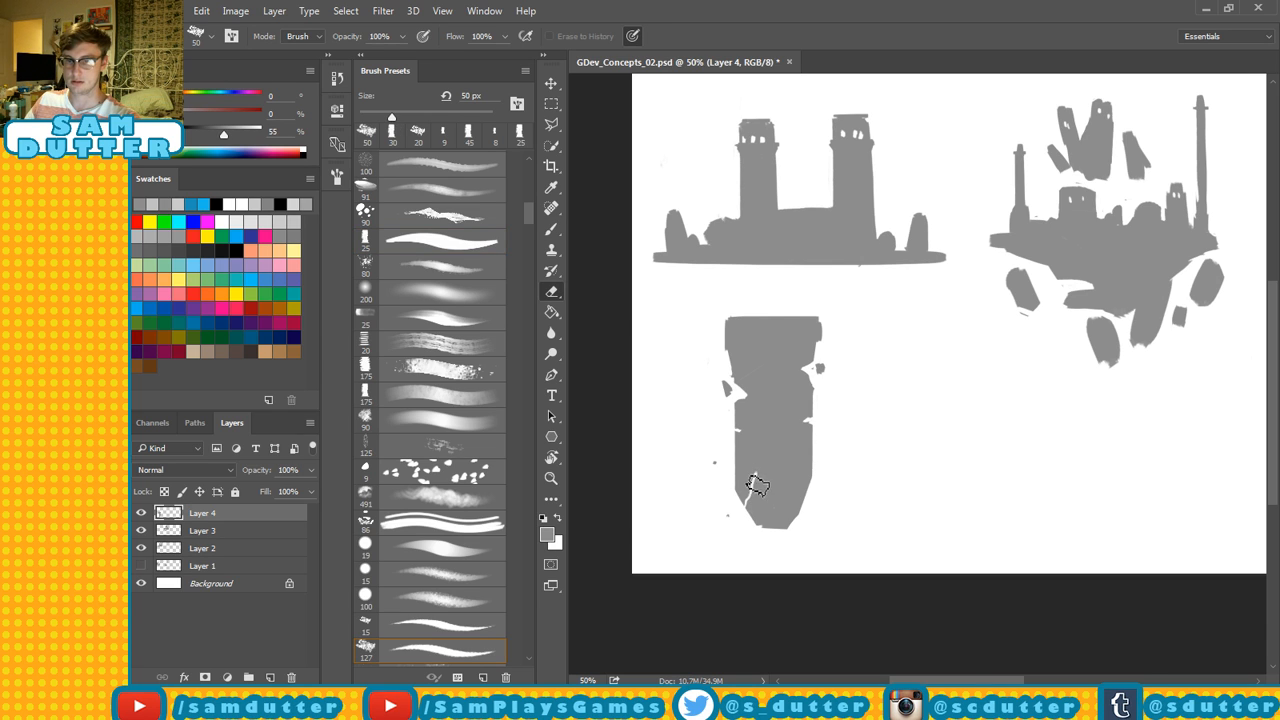
{"action": "left_click_drag", "start_coordinate": [757, 485], "coordinate": [753, 500]}
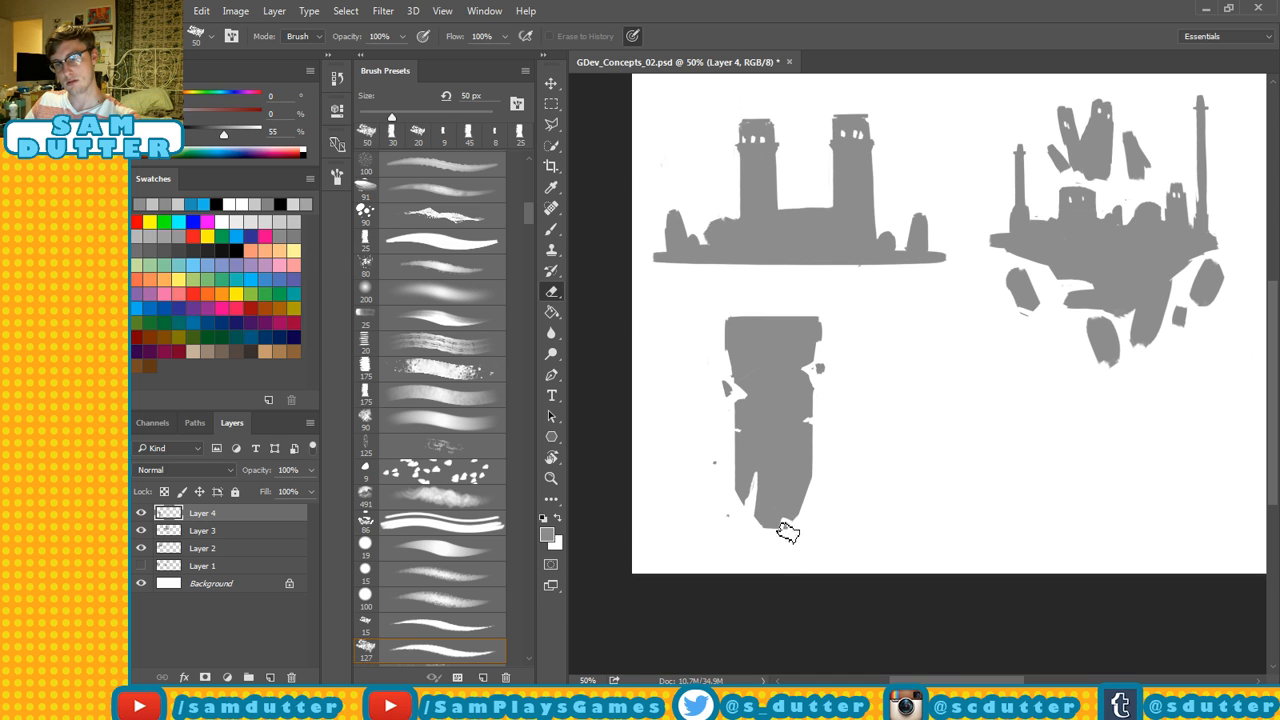
{"action": "key", "text": "b"}
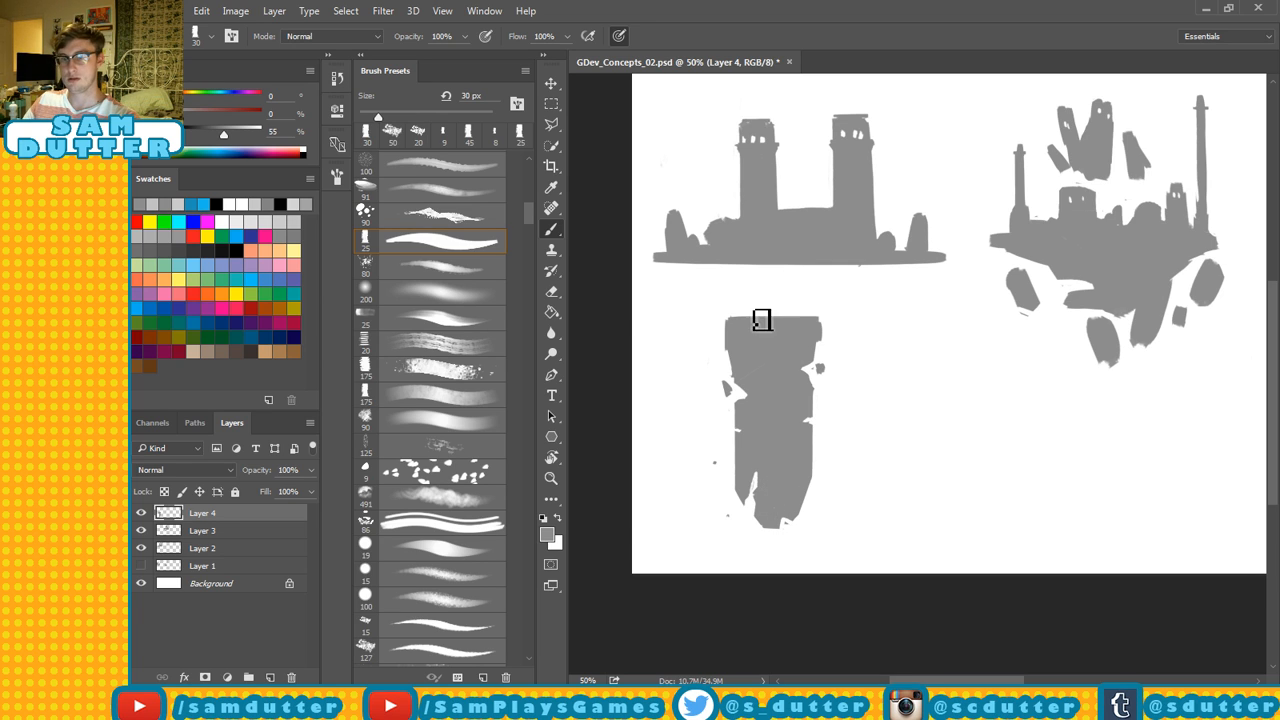
Paint short upright posts along the tall block's top edge at 30 px and smaller spikes at its corners at 10 px.
{"action": "left_click_drag", "start_coordinate": [749, 314], "coordinate": [812, 332]}
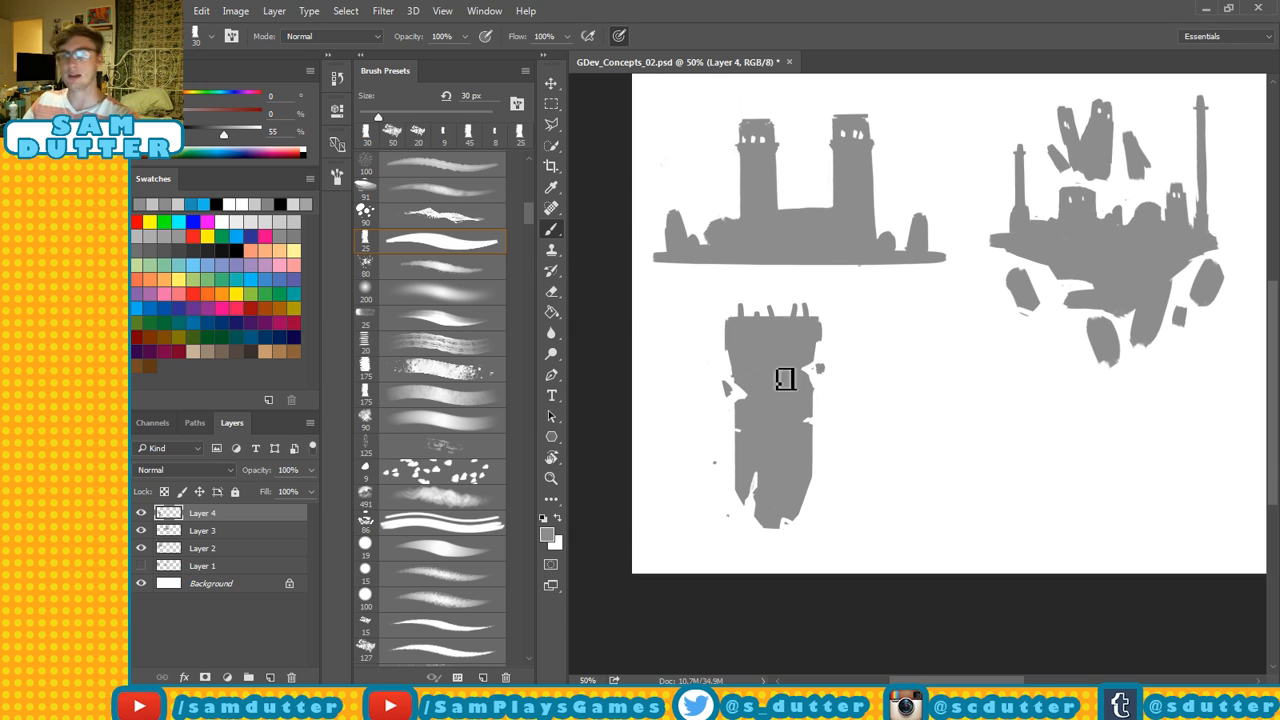
{"action": "key", "text": "e"}
{"action": "key", "text": "b"}
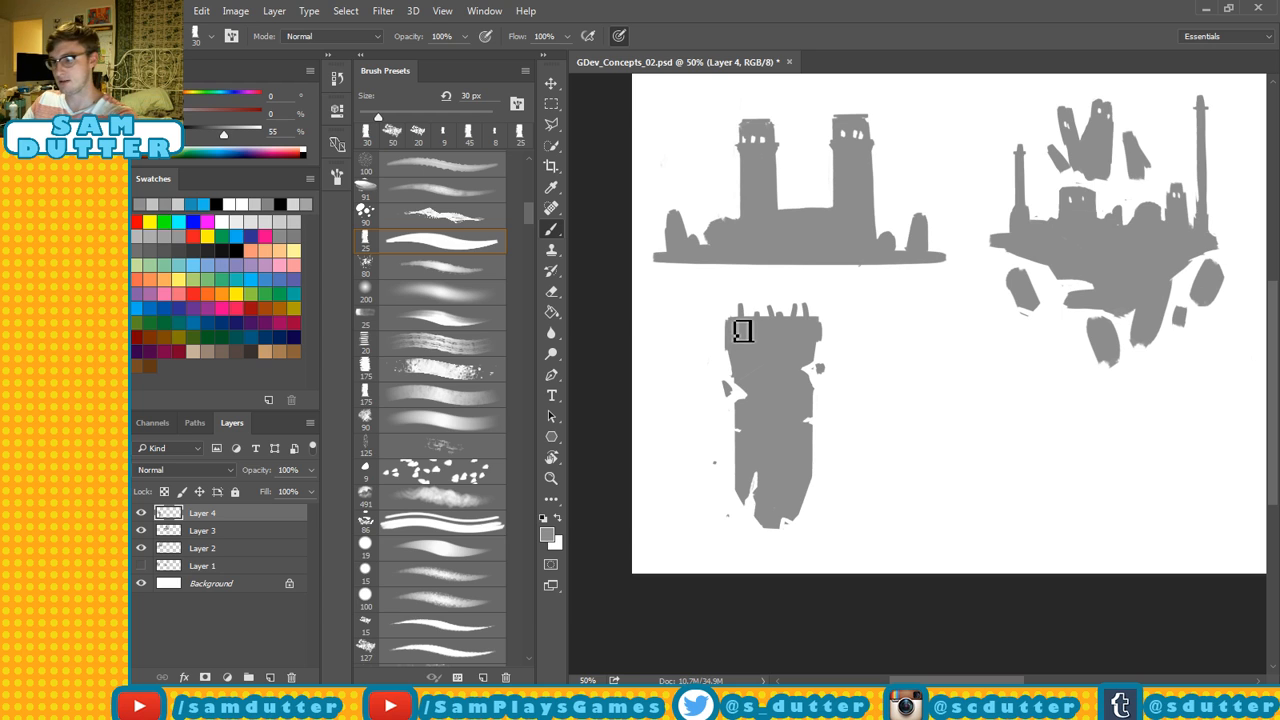
{"action": "key", "text": "bracketleft"}
{"action": "key", "text": "bracketleft"}
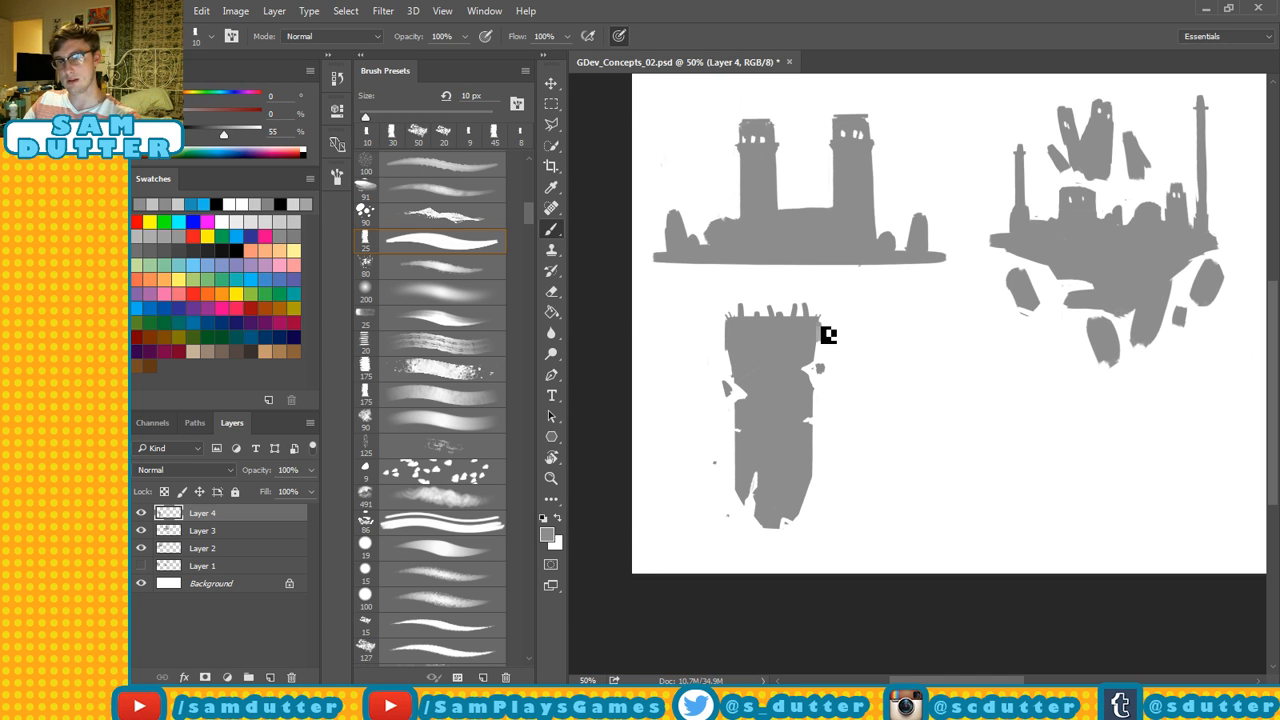
Erase branching cracks just below the block's top edge at 50 px and paint a small ring above it with the 10 px brush.
{"action": "key", "text": "e"}
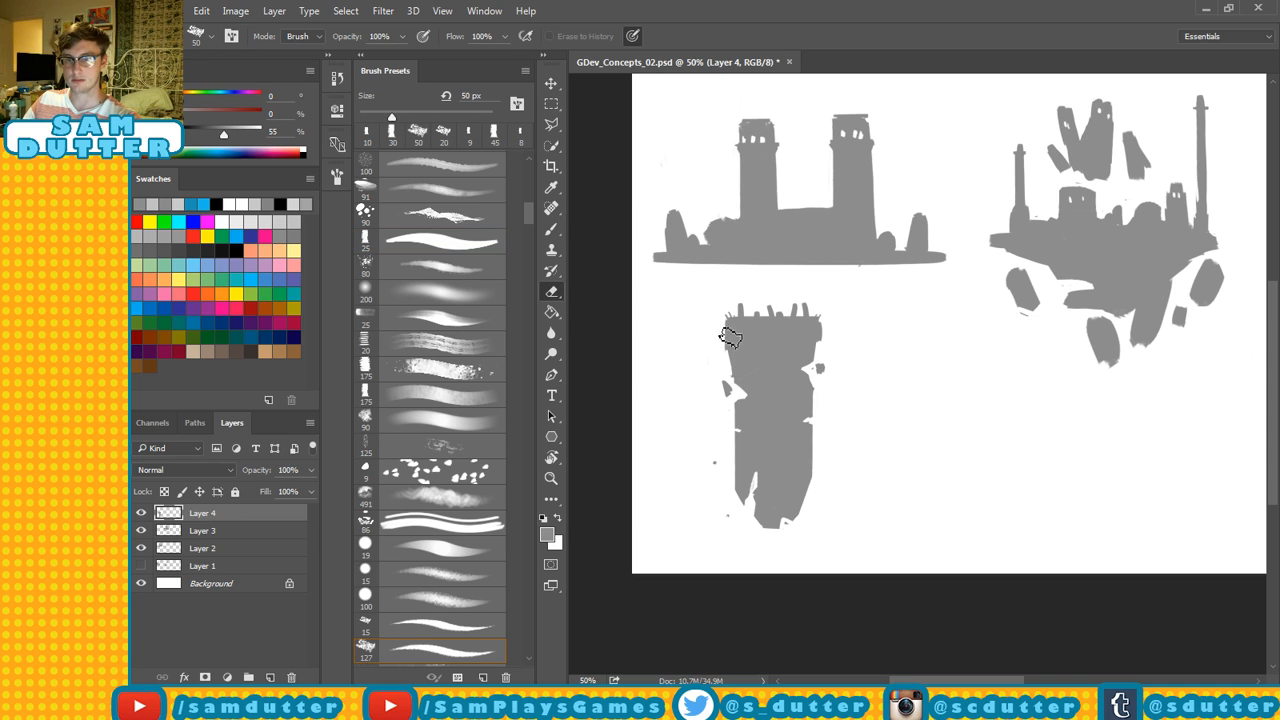
{"action": "left_click_drag", "start_coordinate": [746, 328], "coordinate": [746, 335]}
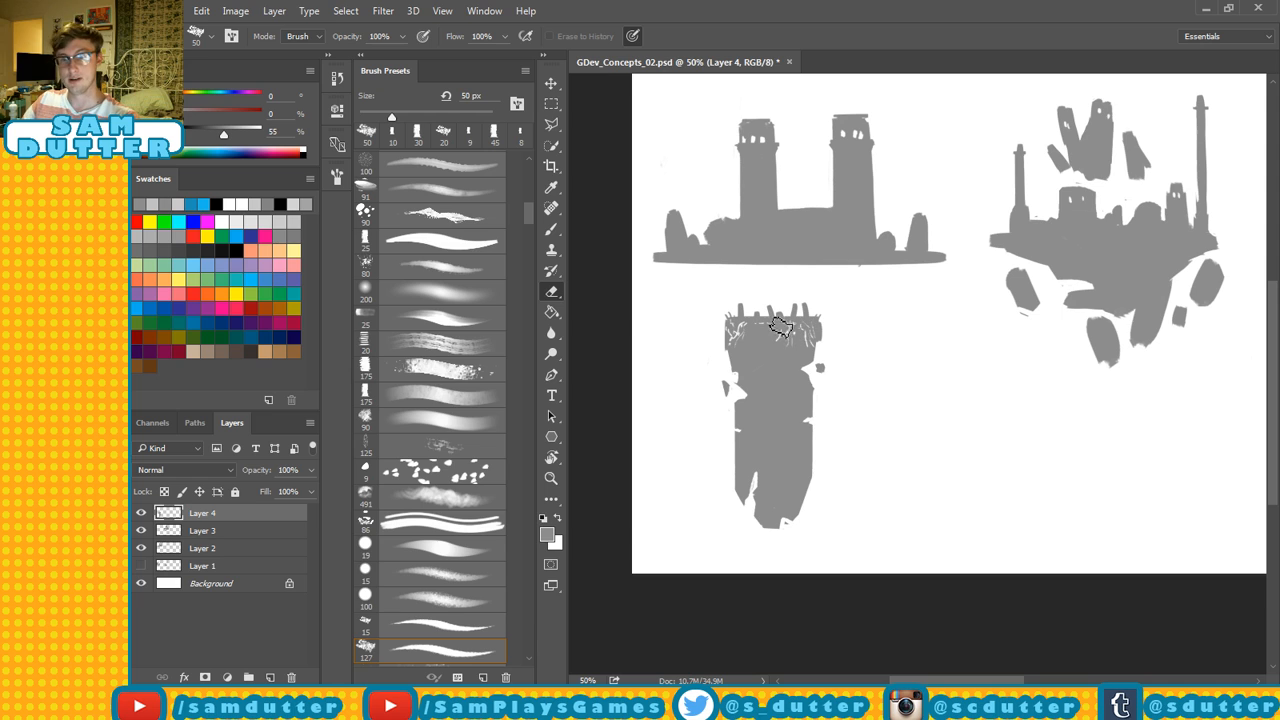
{"action": "key", "text": "b"}
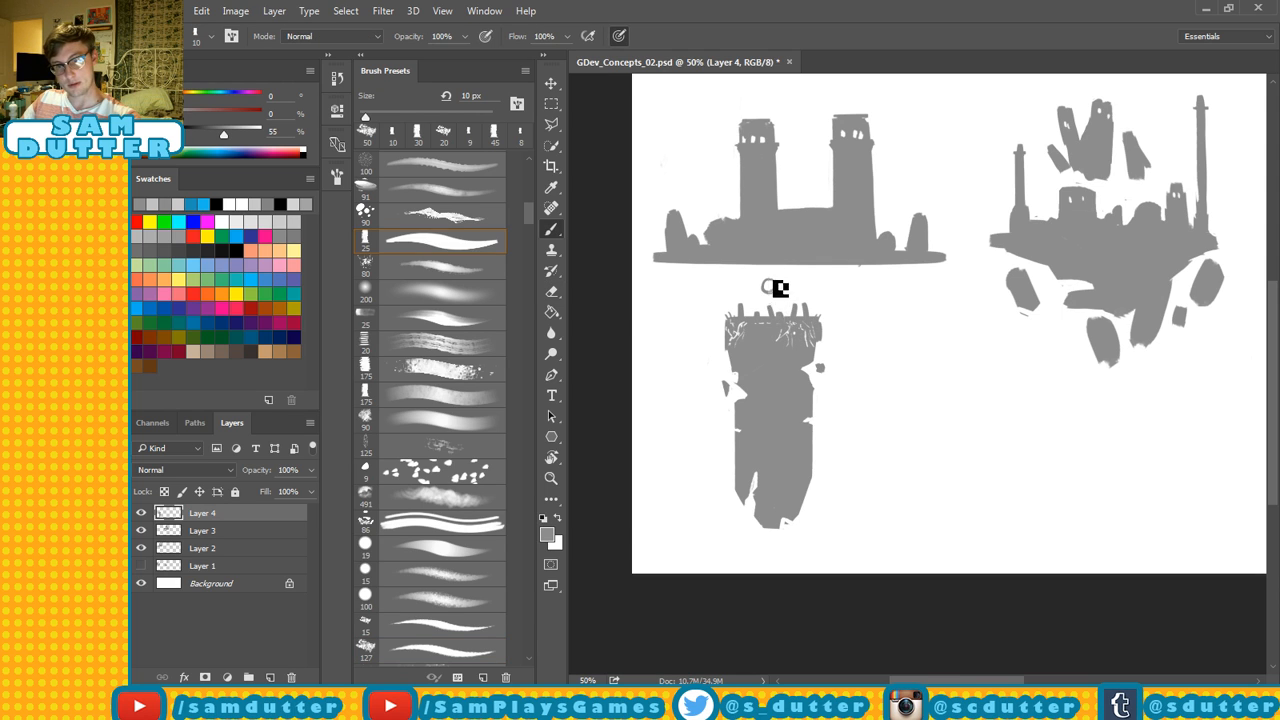
{"action": "left_click_drag", "start_coordinate": [775, 283], "coordinate": [777, 293]}
{"action": "key", "text": "ctrl+z"}
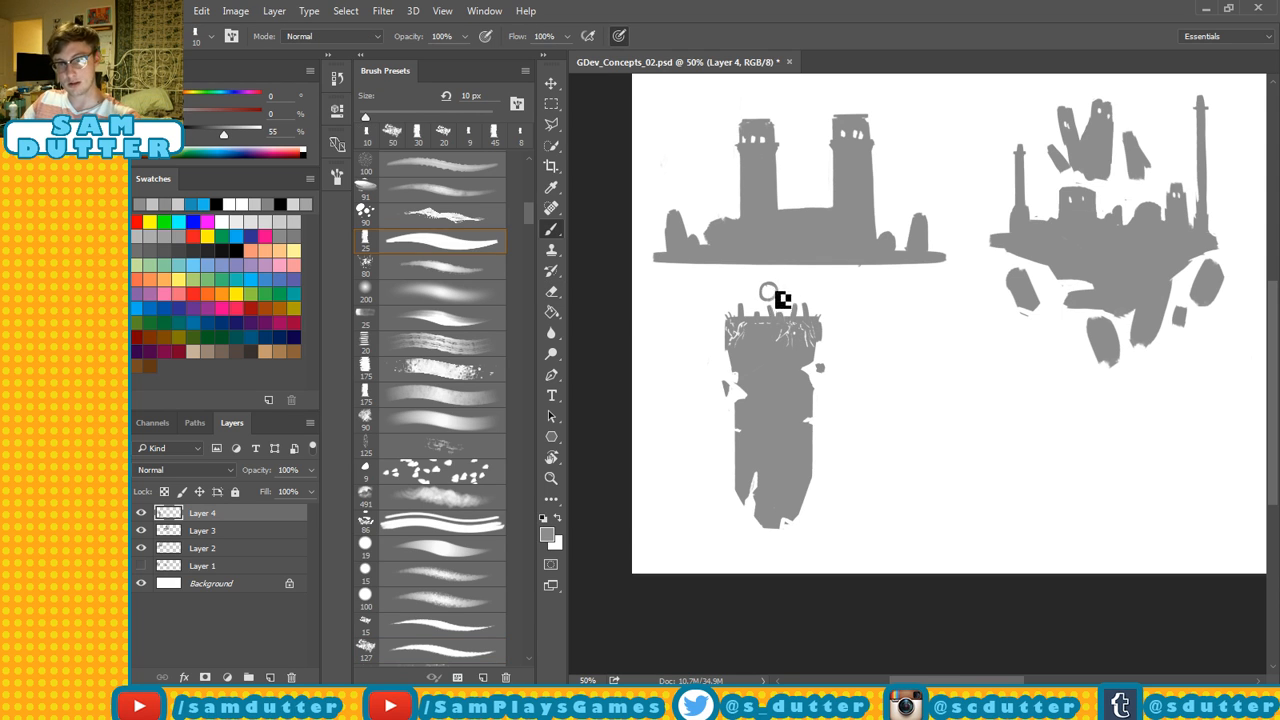
Move the broken block to the empty area right of the floating castle and save the document.
{"action": "left_click_drag", "start_coordinate": [989, 376], "coordinate": [857, 387]}
{"action": "key", "text": "v"}
{"action": "left_click_drag", "start_coordinate": [727, 397], "coordinate": [1174, 299]}
{"action": "left_click_drag", "start_coordinate": [1036, 397], "coordinate": [824, 457]}
{"action": "left_click_drag", "start_coordinate": [884, 393], "coordinate": [1003, 301]}
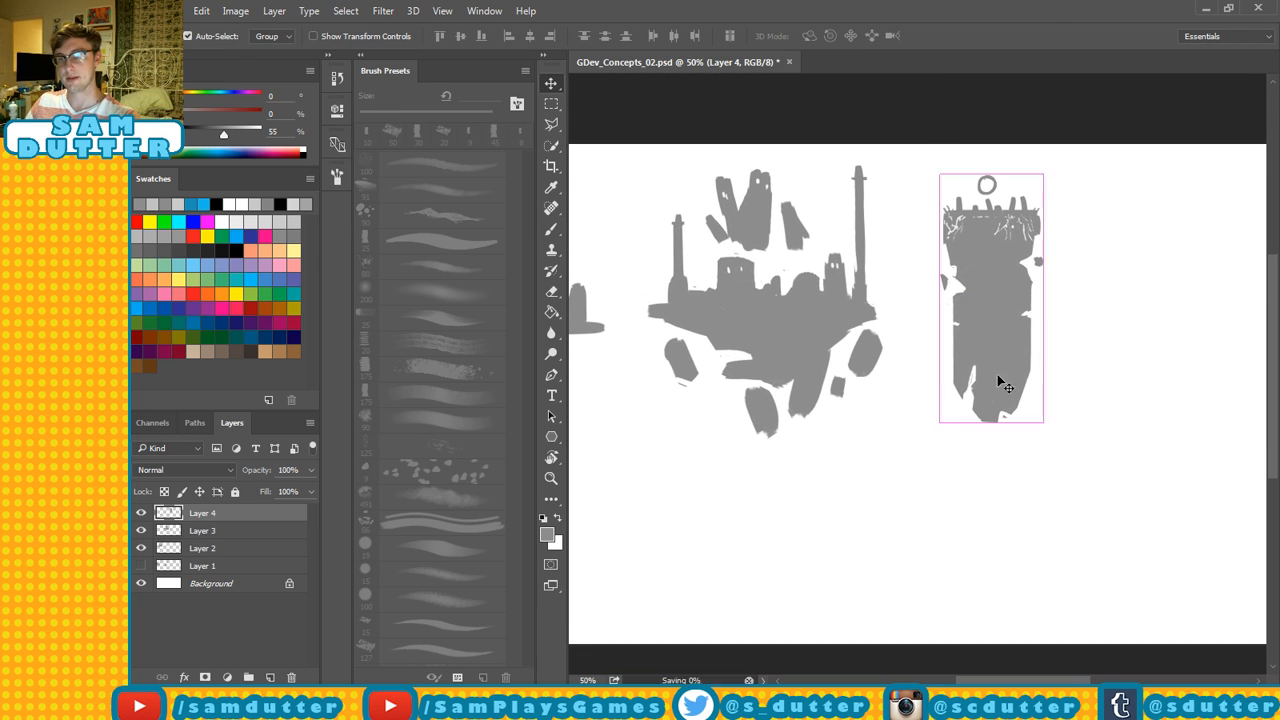
{"action": "left_click_drag", "start_coordinate": [924, 391], "coordinate": [996, 380]}
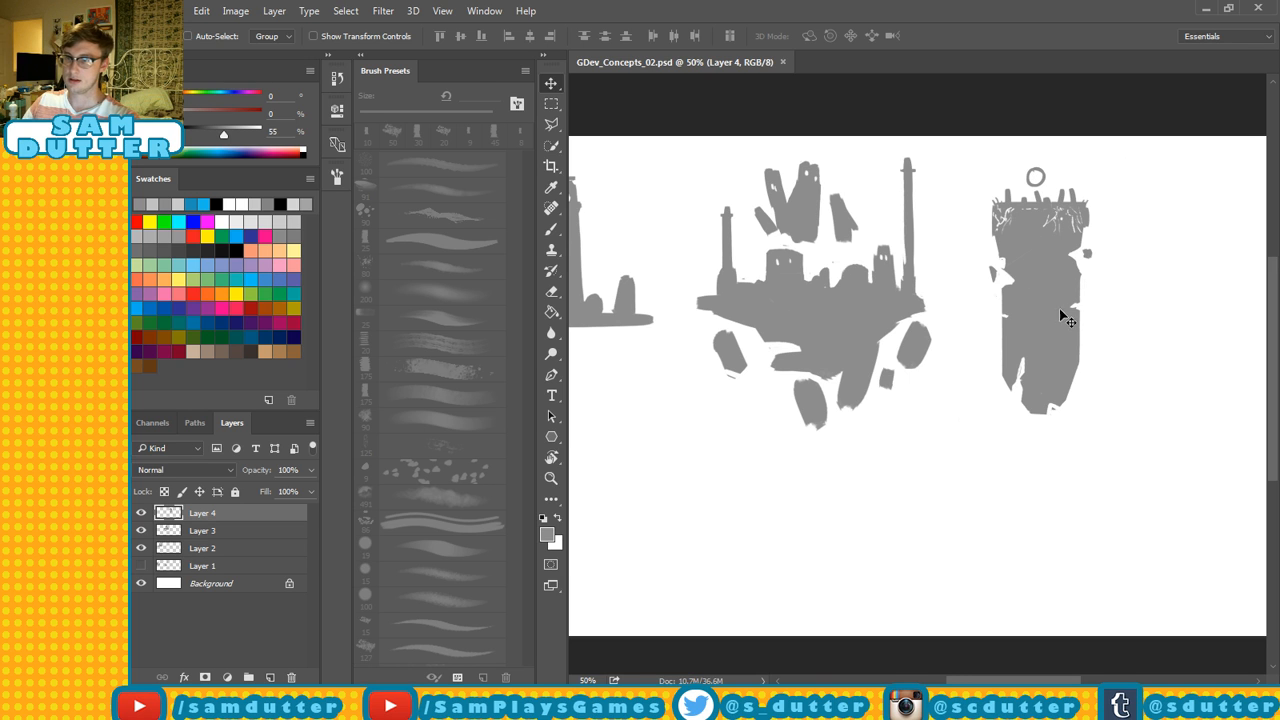
Try small marks below the block's tip with the 10 px brush and 50 px eraser, and undo them.
{"action": "key", "text": "b"}
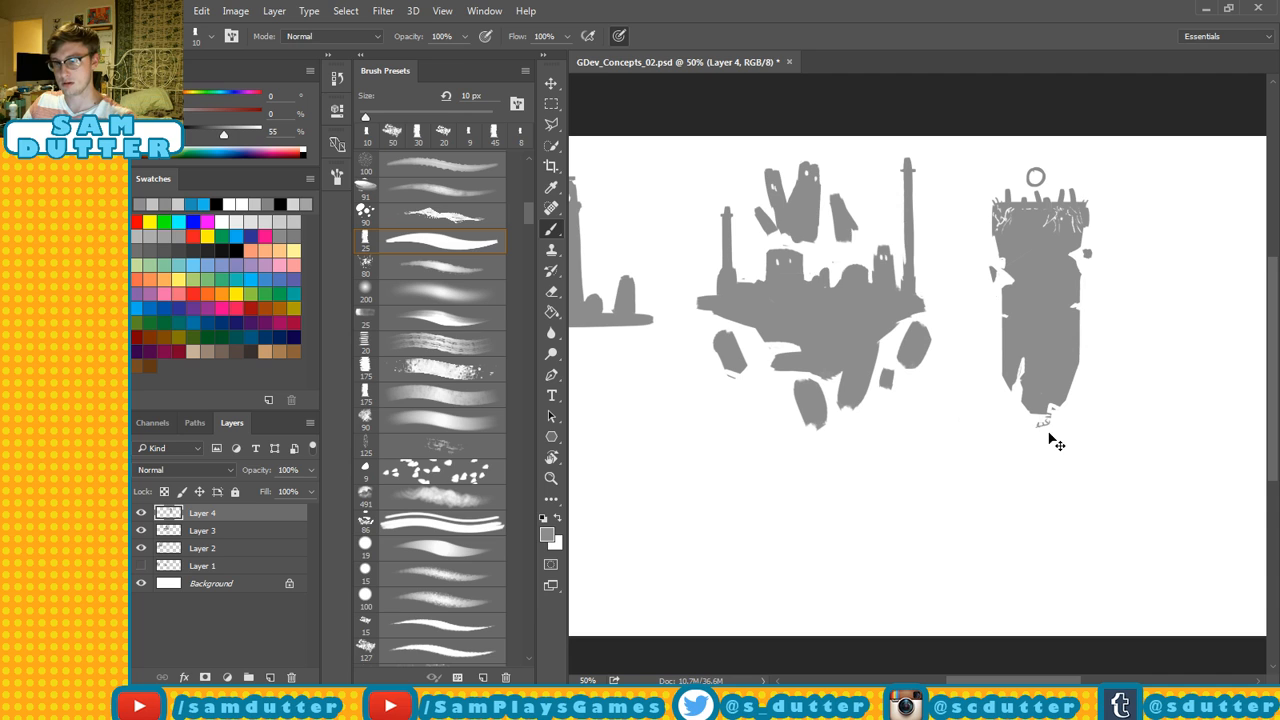
{"action": "key", "text": "e"}
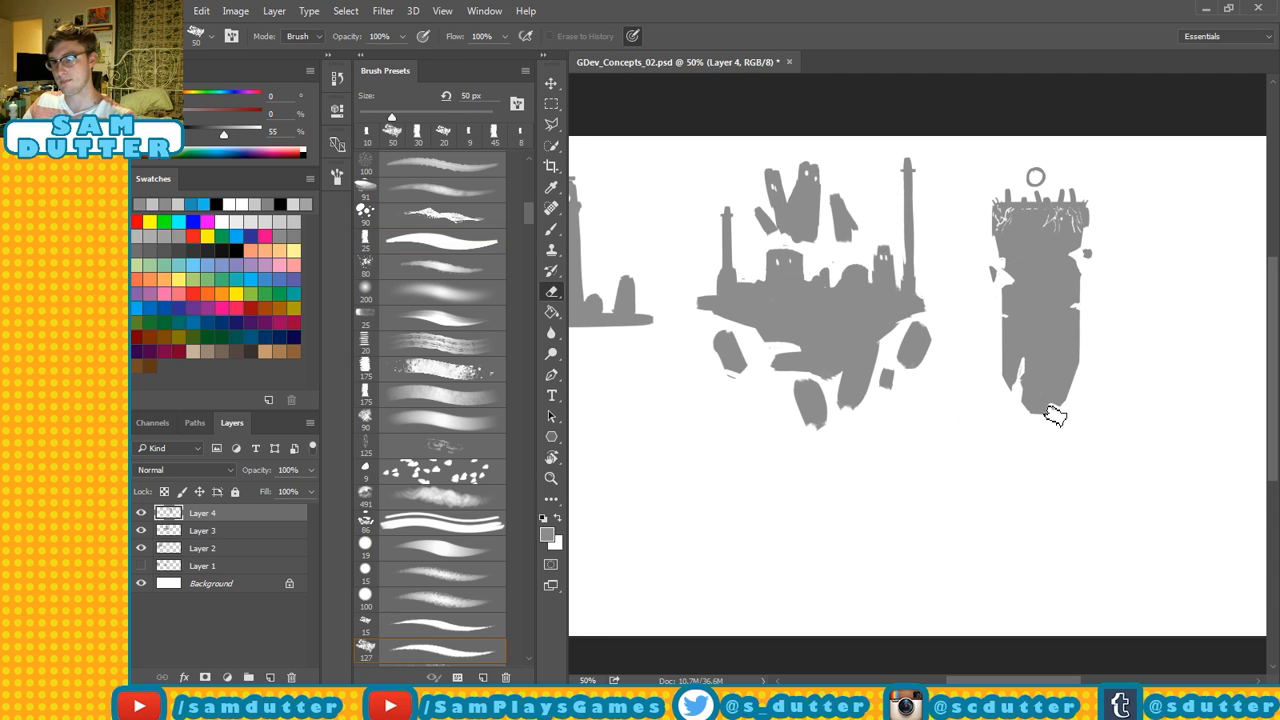
{"action": "left_click_drag", "start_coordinate": [1055, 416], "coordinate": [1053, 412]}
{"action": "key", "text": "b"}
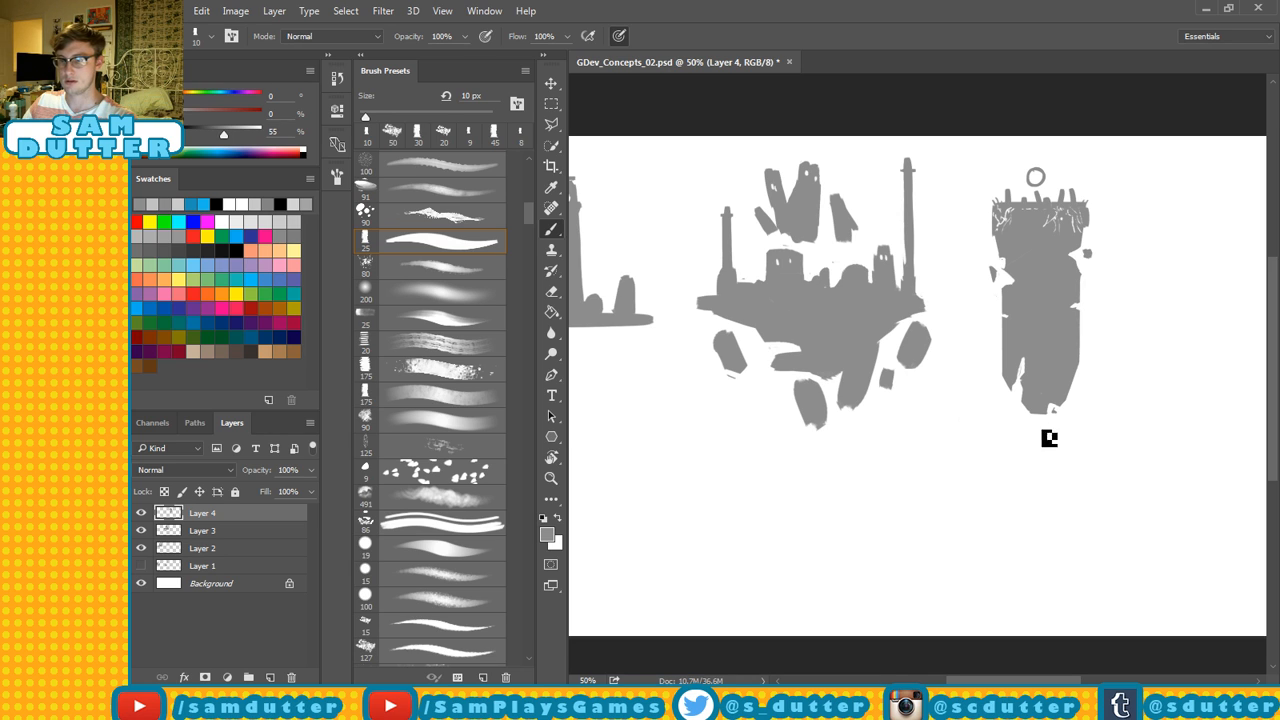
{"action": "left_click_drag", "start_coordinate": [1029, 433], "coordinate": [1054, 430]}
{"action": "key", "text": "ctrl+alt+z"}
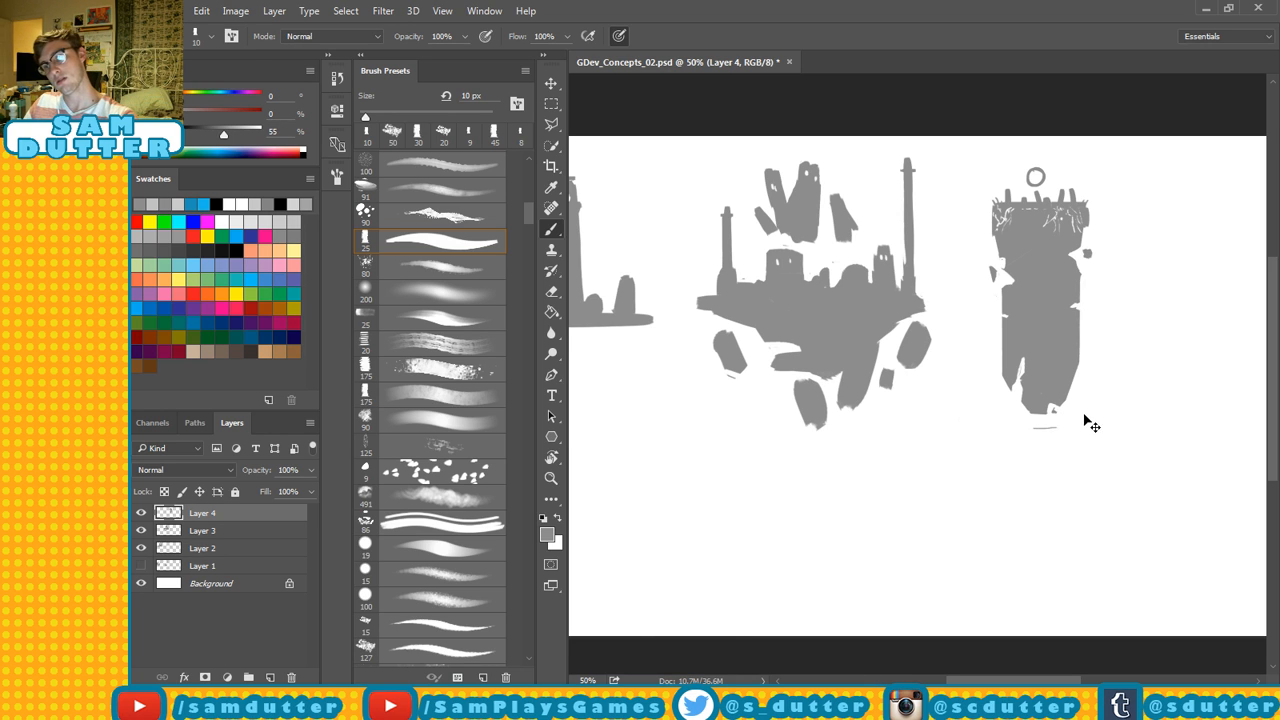
{"action": "key", "text": "ctrl+alt+z"}
{"action": "left_click_drag", "start_coordinate": [1055, 319], "coordinate": [1044, 317]}
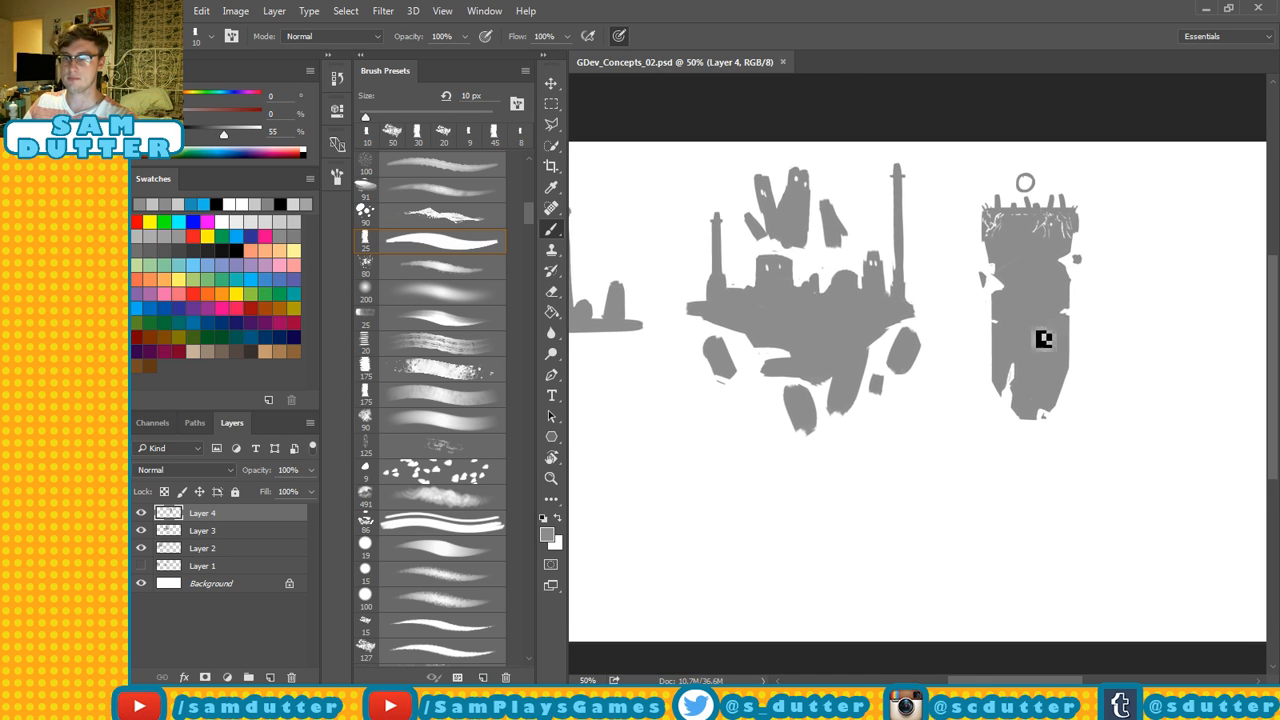
Try erasing a thin diagonal crack across the block's middle at 50 px, and undo it.
{"action": "key", "text": "e"}
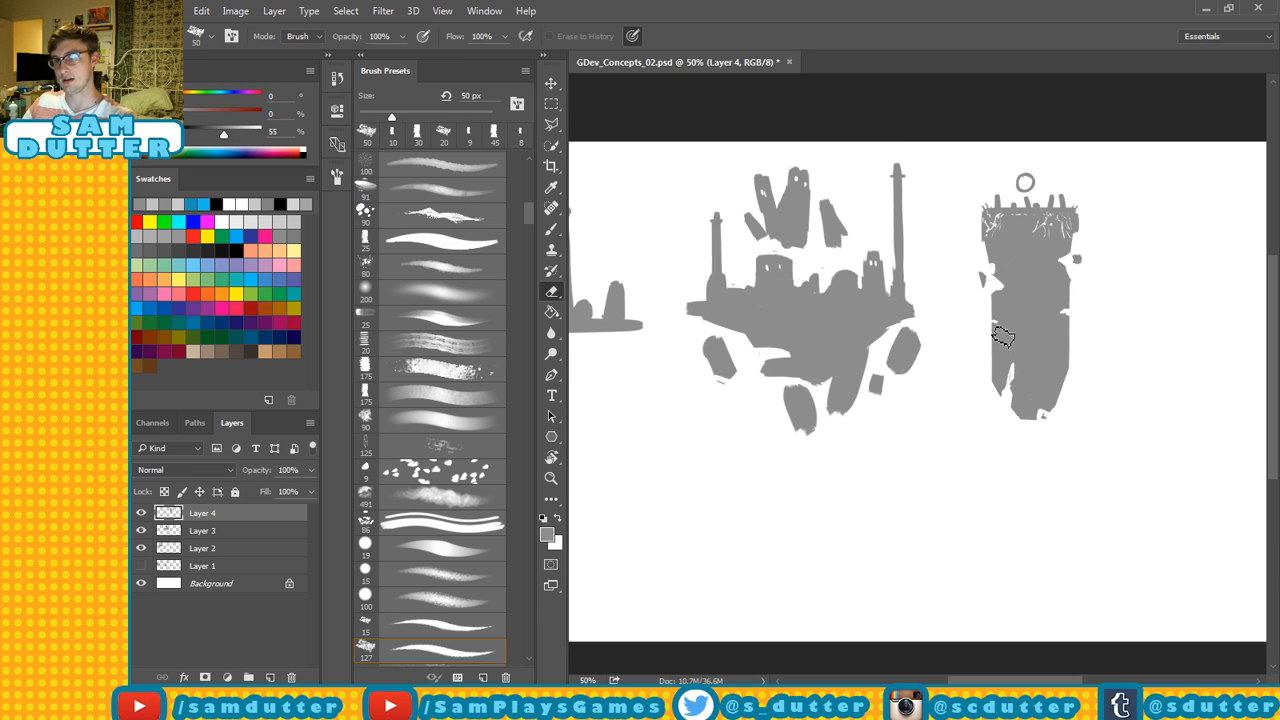
{"action": "left_click_drag", "start_coordinate": [1000, 336], "coordinate": [1068, 284]}
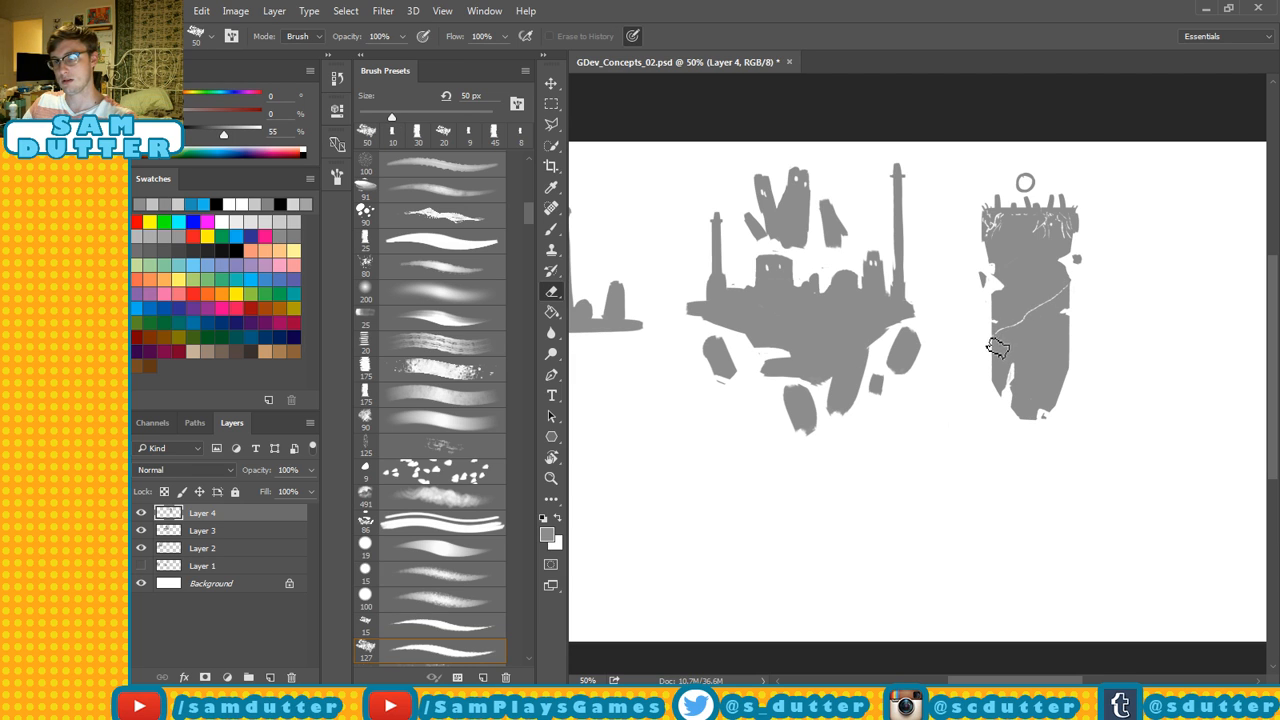
{"action": "left_click_drag", "start_coordinate": [998, 345], "coordinate": [1068, 289]}
{"action": "key", "text": "ctrl+alt+z"}
{"action": "key", "text": "ctrl+alt+z"}
{"action": "key", "text": "ctrl+z"}
Save the document and add a new layer above the broken block's layer for painting with the 10 px brush.
{"action": "key", "text": "ctrl+s"}
{"action": "mouse_move", "coordinate": [940, 357]}
{"action": "left_mouse_down"}
{"action": "mouse_move", "coordinate": [1035, 312]}
{"action": "mouse_move", "coordinate": [878, 337]}
{"action": "left_mouse_up"}
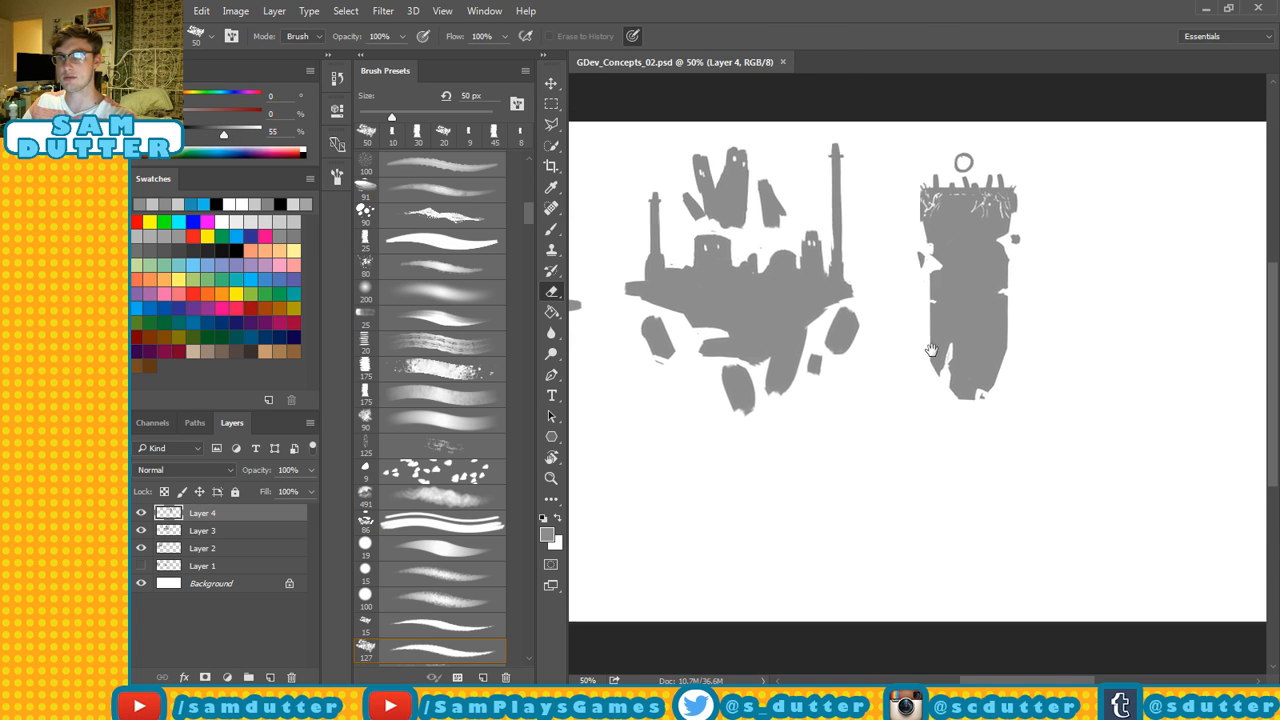
{"action": "left_click_drag", "start_coordinate": [1029, 289], "coordinate": [965, 290]}
{"action": "left_click_drag", "start_coordinate": [1082, 284], "coordinate": [1005, 278]}
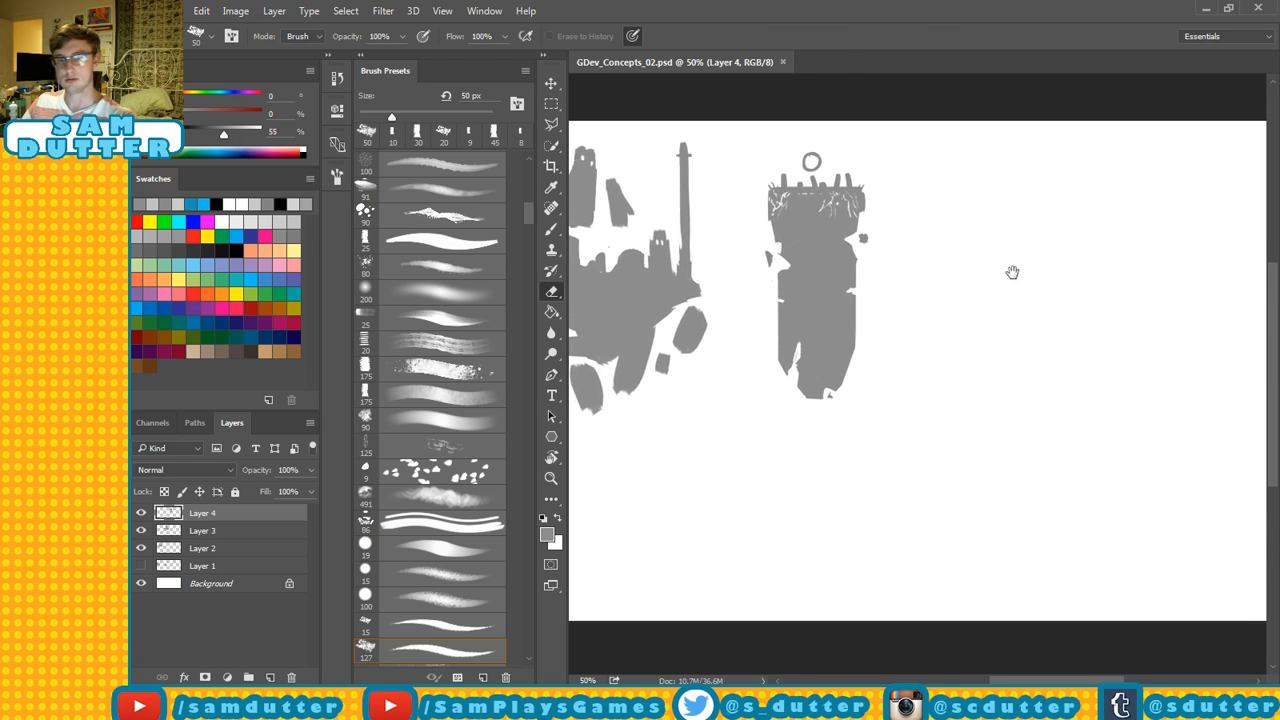
{"action": "left_click", "coordinate": [268, 677]}
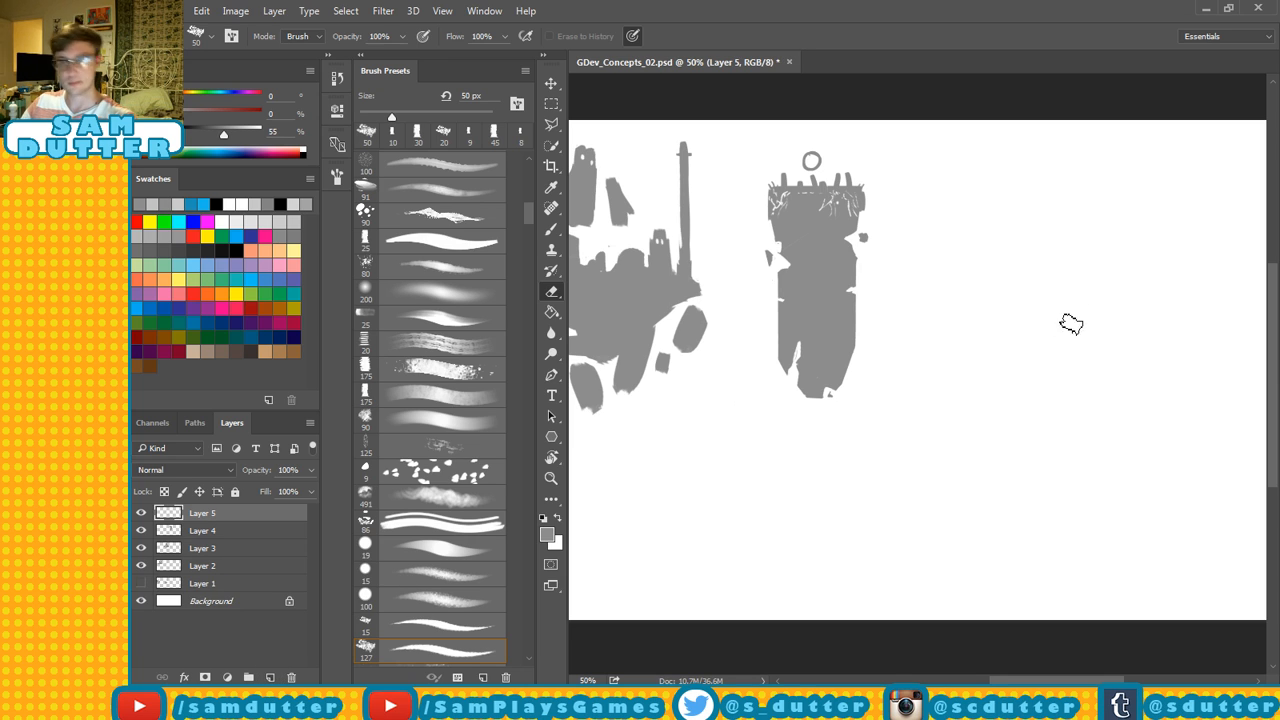
{"action": "key", "text": "b"}
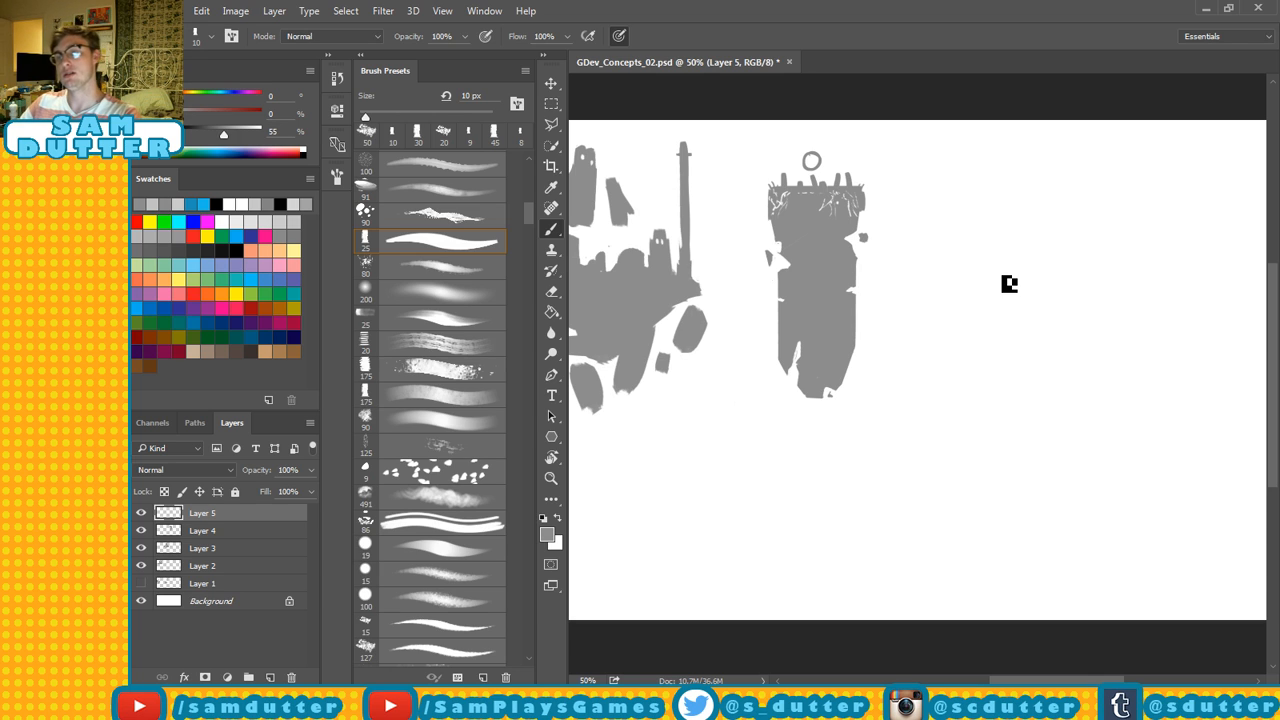
{"action": "left_click_drag", "start_coordinate": [964, 238], "coordinate": [966, 262]}
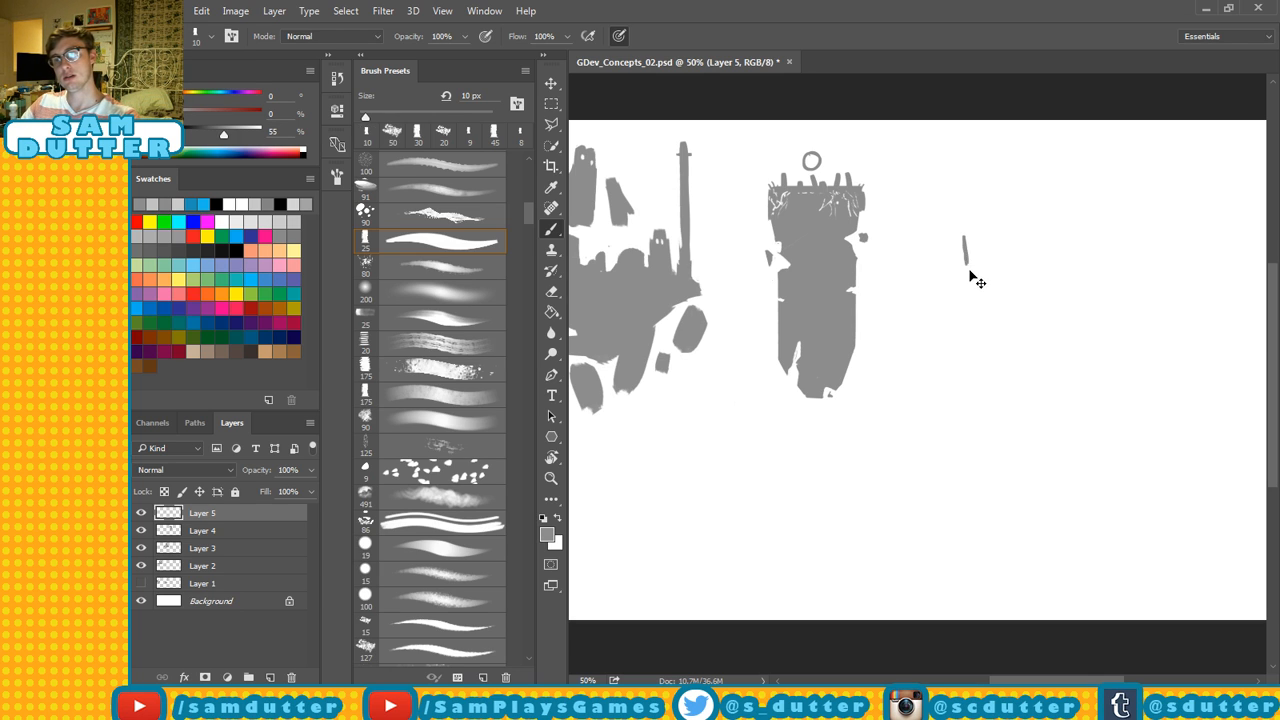
{"action": "key", "text": "ctrl+z"}
{"action": "mouse_move", "coordinate": [836, 286]}
{"action": "left_mouse_down"}
{"action": "mouse_move", "coordinate": [1190, 209]}
{"action": "mouse_move", "coordinate": [1155, 237]}
{"action": "left_mouse_up"}
{"action": "left_click_drag", "start_coordinate": [913, 227], "coordinate": [1141, 220]}
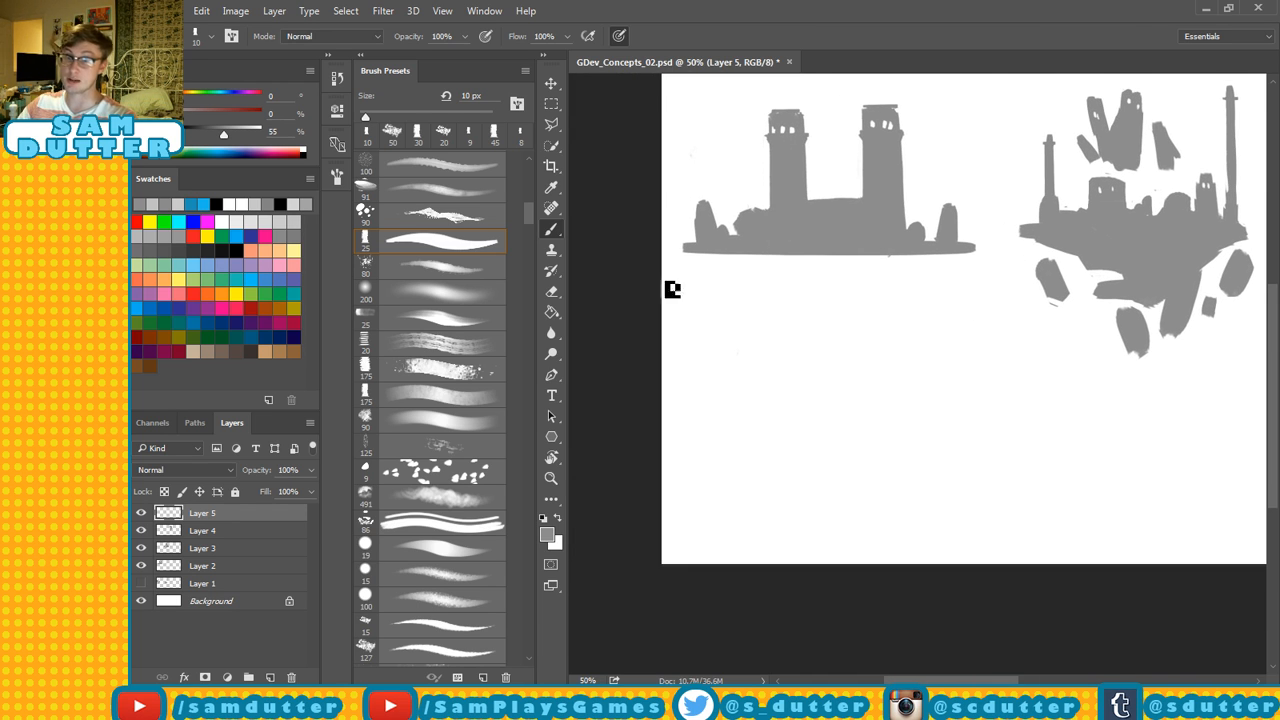
{"action": "left_click_drag", "start_coordinate": [1047, 207], "coordinate": [1021, 219]}
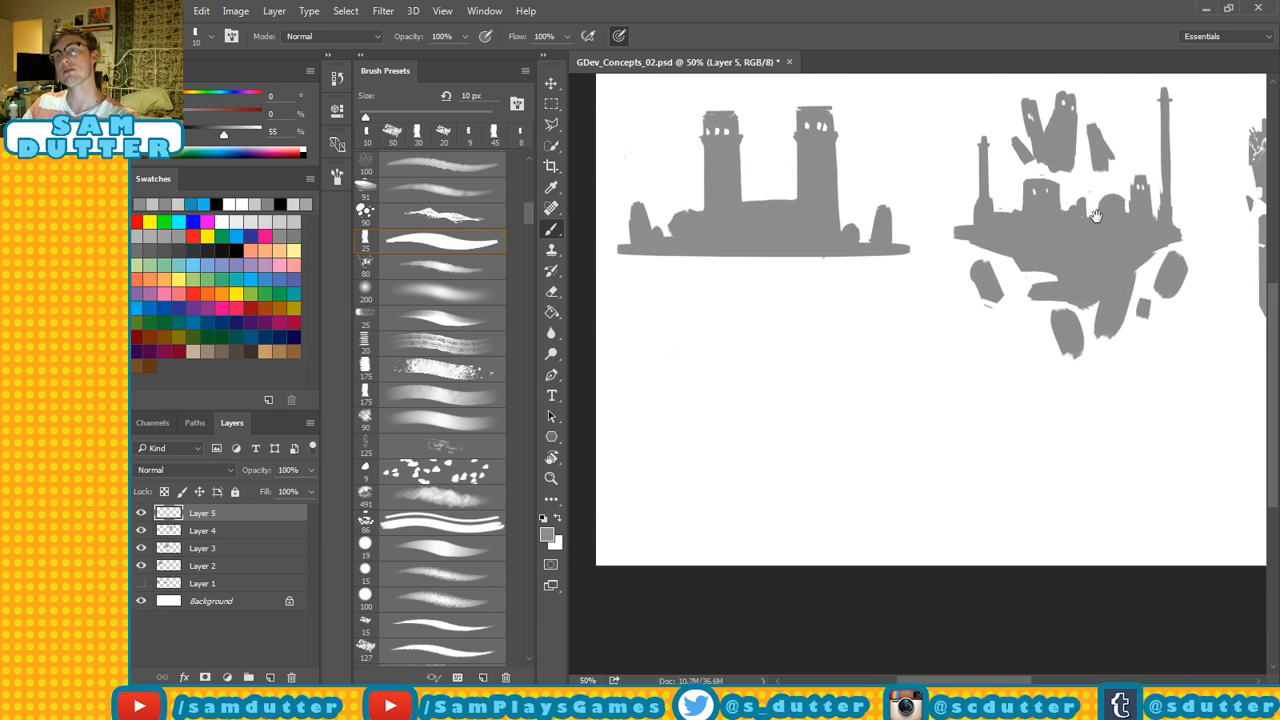
{"action": "scroll", "coordinate": [1009, 194], "scroll_direction": "right", "scroll_amount": 5}
{"action": "scroll", "coordinate": [1034, 223], "scroll_direction": "up", "scroll_amount": 3}
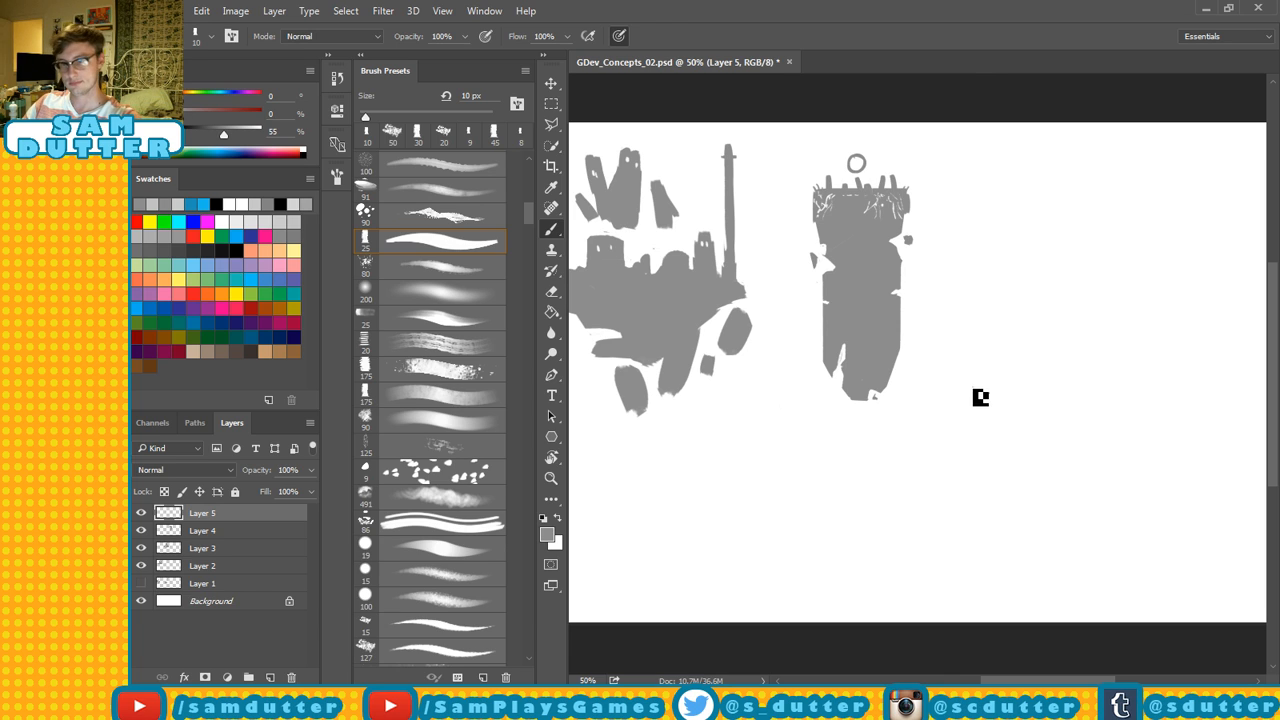
Paint a thin horizontal ground line right of the broken block with the 10 px brush and start a small mound near its left end.
{"action": "left_click_drag", "start_coordinate": [970, 384], "coordinate": [1087, 387]}
{"action": "key", "text": "ctrl+z"}
{"action": "left_click_drag", "start_coordinate": [956, 401], "coordinate": [1064, 404]}
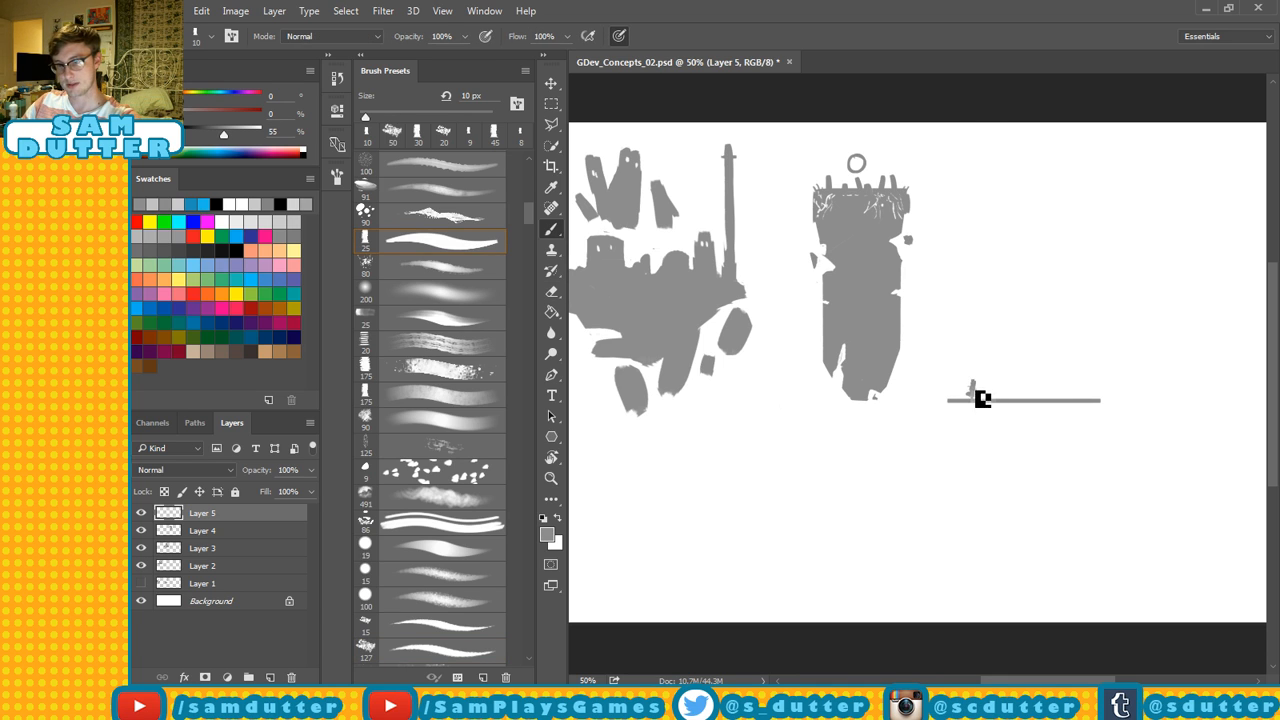
{"action": "mouse_move", "coordinate": [982, 398]}
{"action": "left_mouse_down"}
{"action": "mouse_move", "coordinate": [1013, 406]}
{"action": "mouse_move", "coordinate": [993, 400]}
{"action": "mouse_move", "coordinate": [985, 369]}
{"action": "mouse_move", "coordinate": [1006, 397]}
{"action": "left_mouse_up"}
Build the mound into a pointed peak with the 25 px brush and paint a separate sloping strip down its right side.
{"action": "key", "text": "bracketright"}
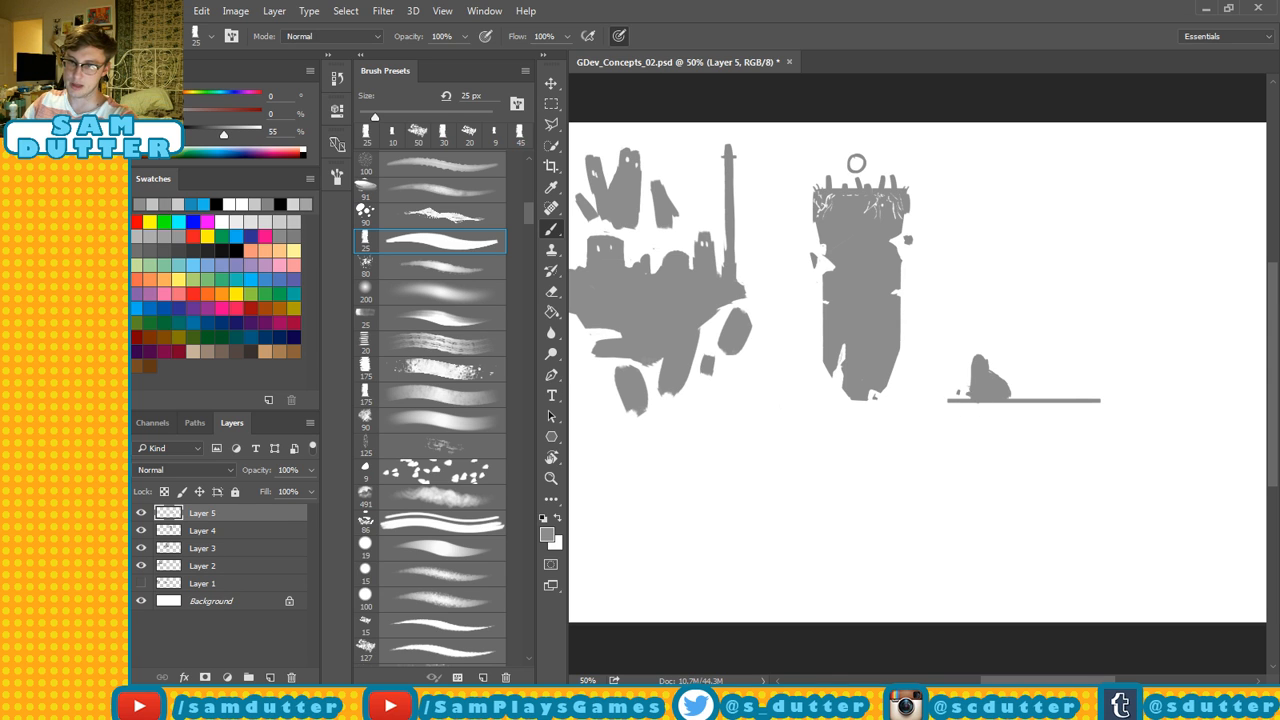
{"action": "mouse_move", "coordinate": [972, 378]}
{"action": "left_mouse_down"}
{"action": "mouse_move", "coordinate": [977, 397]}
{"action": "mouse_move", "coordinate": [983, 360]}
{"action": "mouse_move", "coordinate": [993, 370]}
{"action": "mouse_move", "coordinate": [969, 403]}
{"action": "left_mouse_up"}
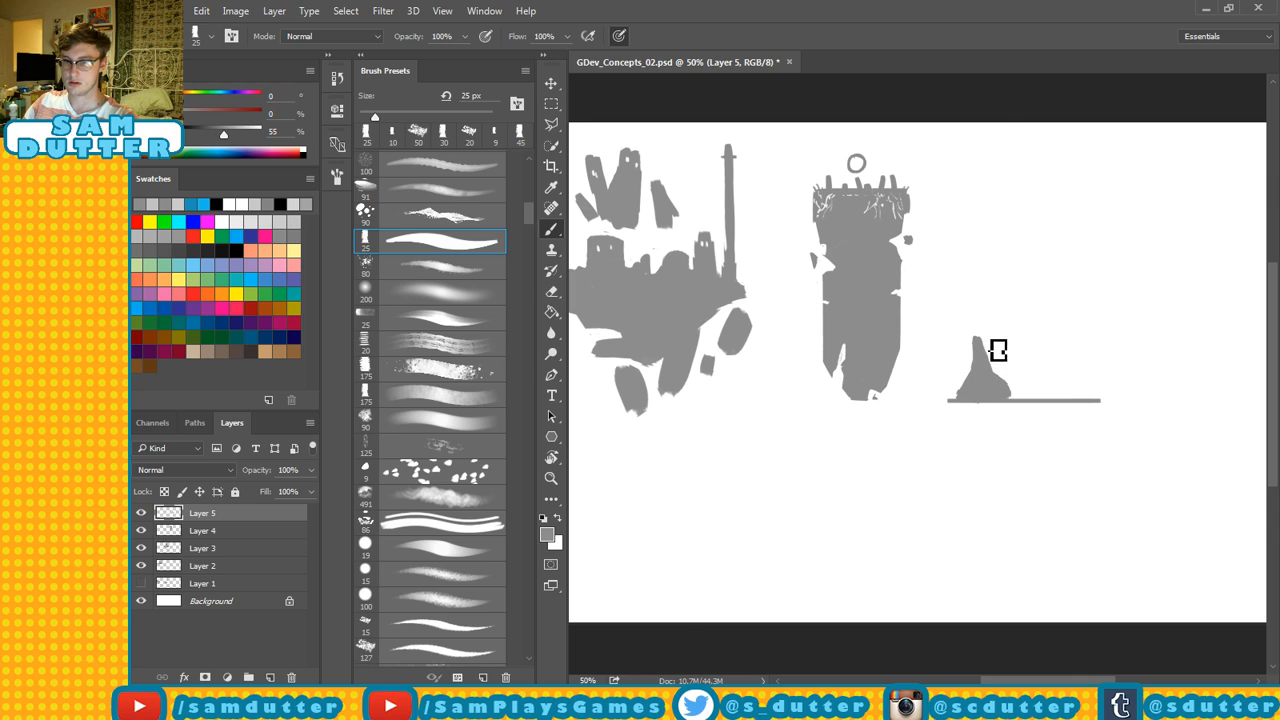
{"action": "left_click_drag", "start_coordinate": [980, 325], "coordinate": [1007, 372]}
{"action": "key", "text": "ctrl+z"}
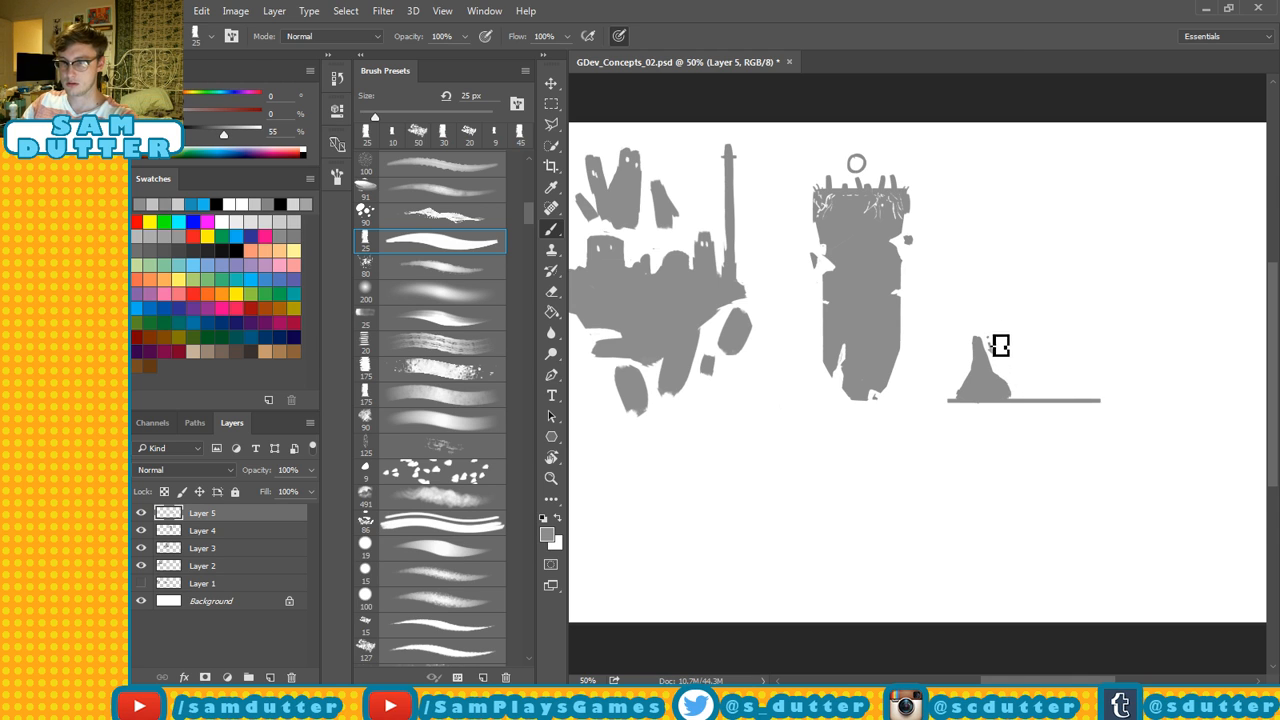
{"action": "left_click_drag", "start_coordinate": [979, 327], "coordinate": [1004, 374]}
{"action": "left_click_drag", "start_coordinate": [978, 327], "coordinate": [1005, 370]}
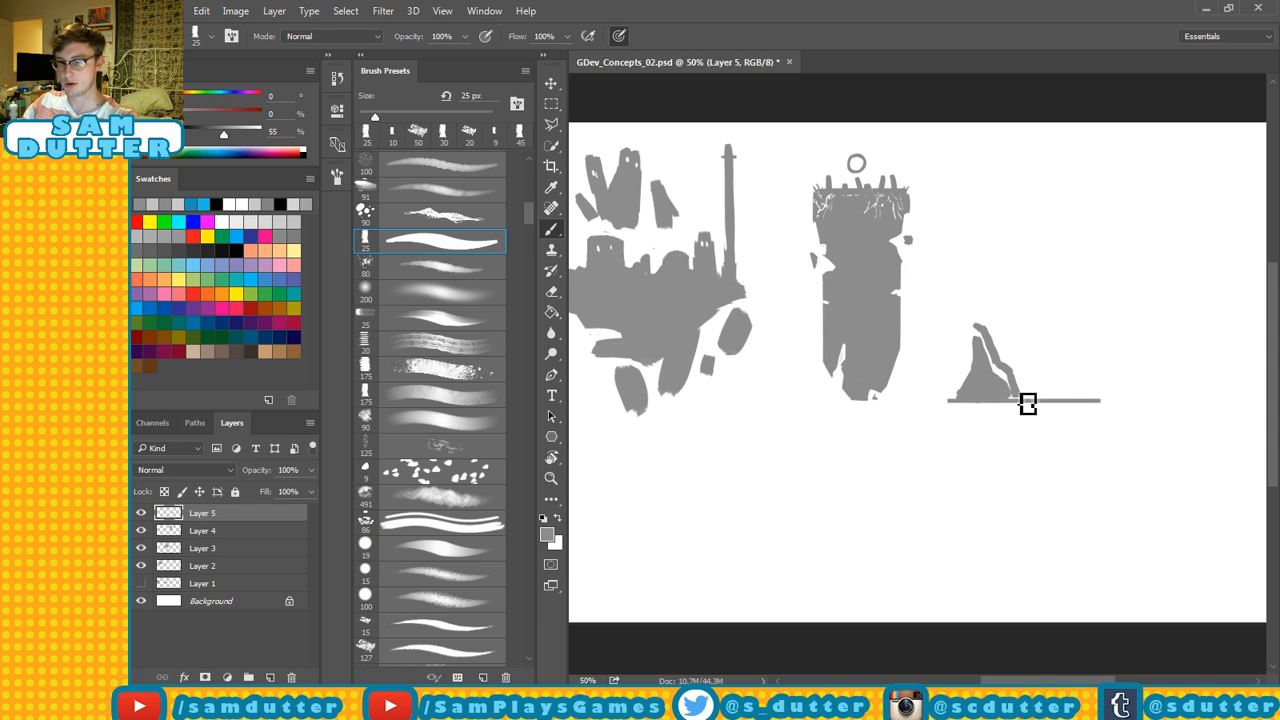
Erase part of the sloping strip's lower end at 50 px and fill in a rock at its foot with the 25 px brush.
{"action": "key", "text": "e"}
{"action": "left_click_drag", "start_coordinate": [1027, 369], "coordinate": [1021, 380]}
{"action": "key", "text": "b"}
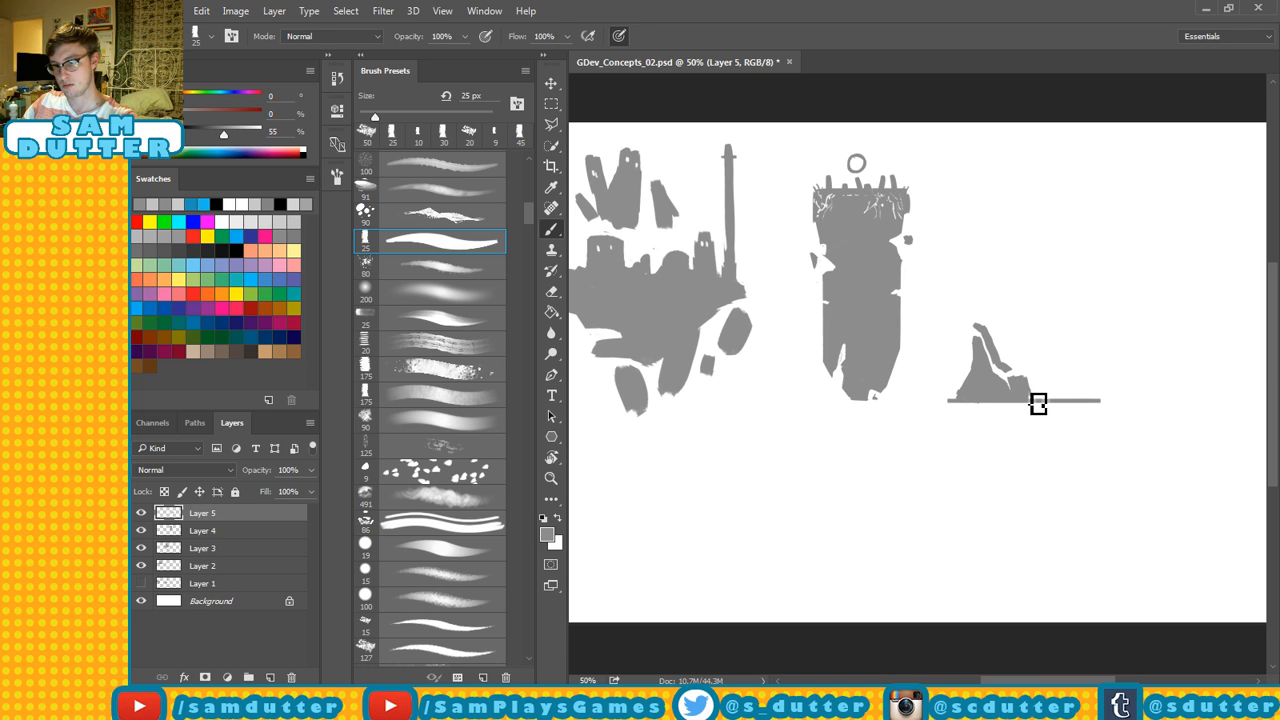
{"action": "left_click_drag", "start_coordinate": [1037, 400], "coordinate": [1018, 396]}
{"action": "key", "text": "e"}
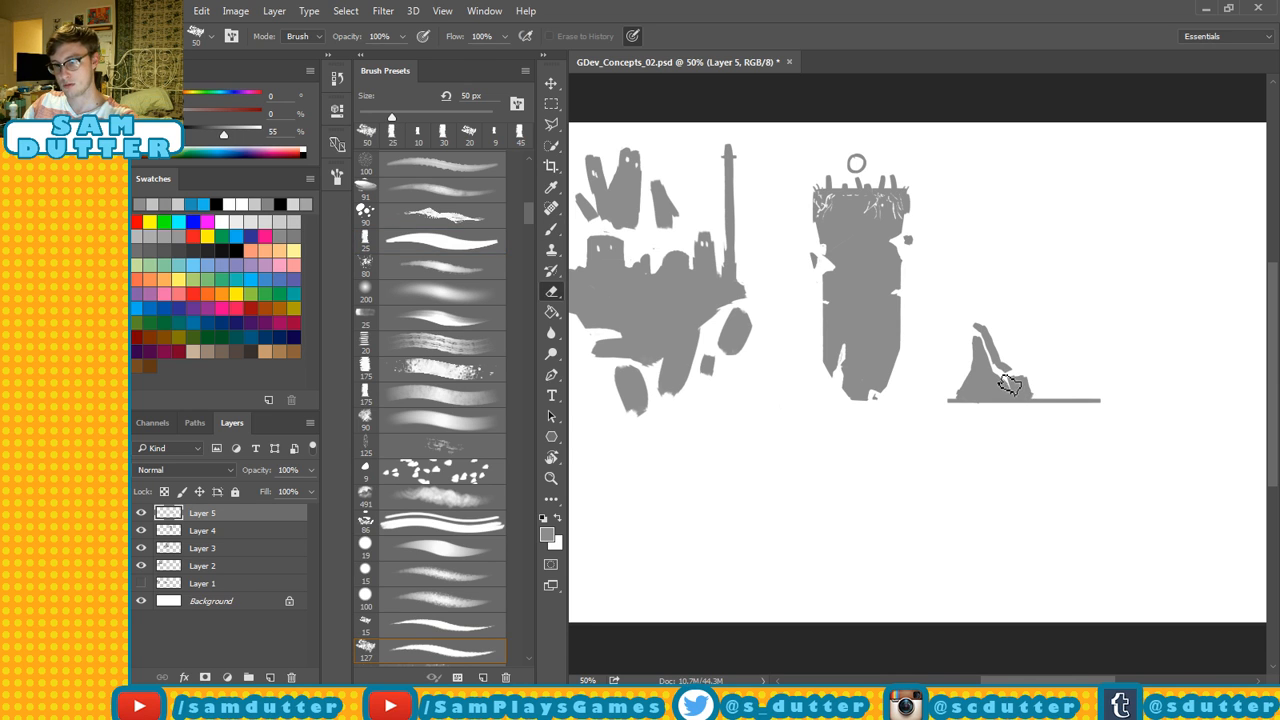
Extend the sloping strip upward to the right with the 25 px brush, and widen and trim the rock beneath it.
{"action": "key", "text": "b"}
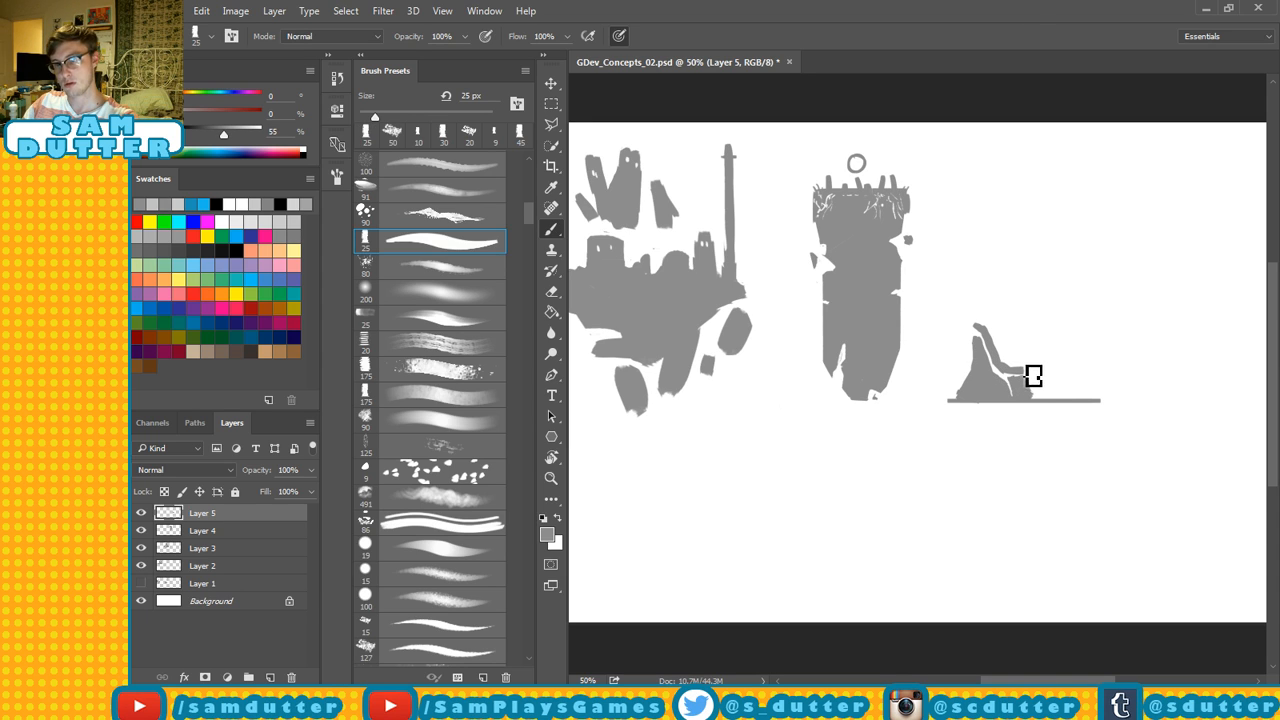
{"action": "left_click_drag", "start_coordinate": [1023, 370], "coordinate": [1043, 346]}
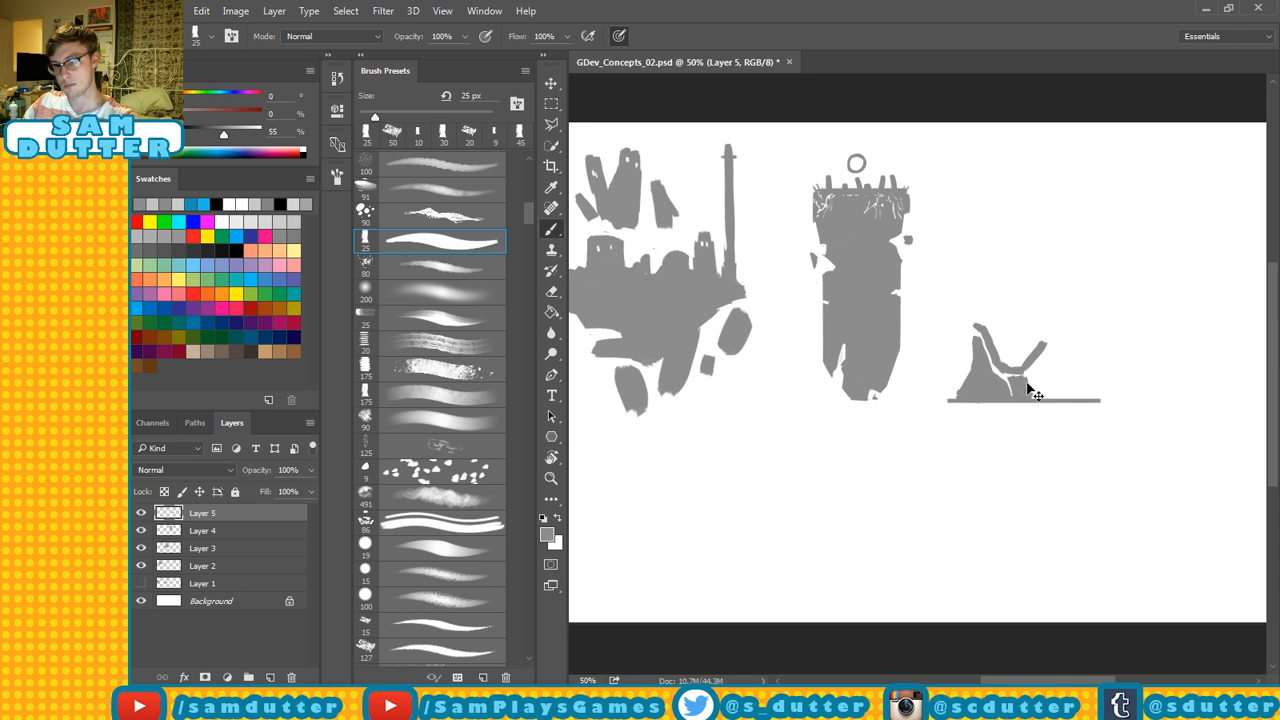
{"action": "left_click_drag", "start_coordinate": [1030, 390], "coordinate": [1049, 371]}
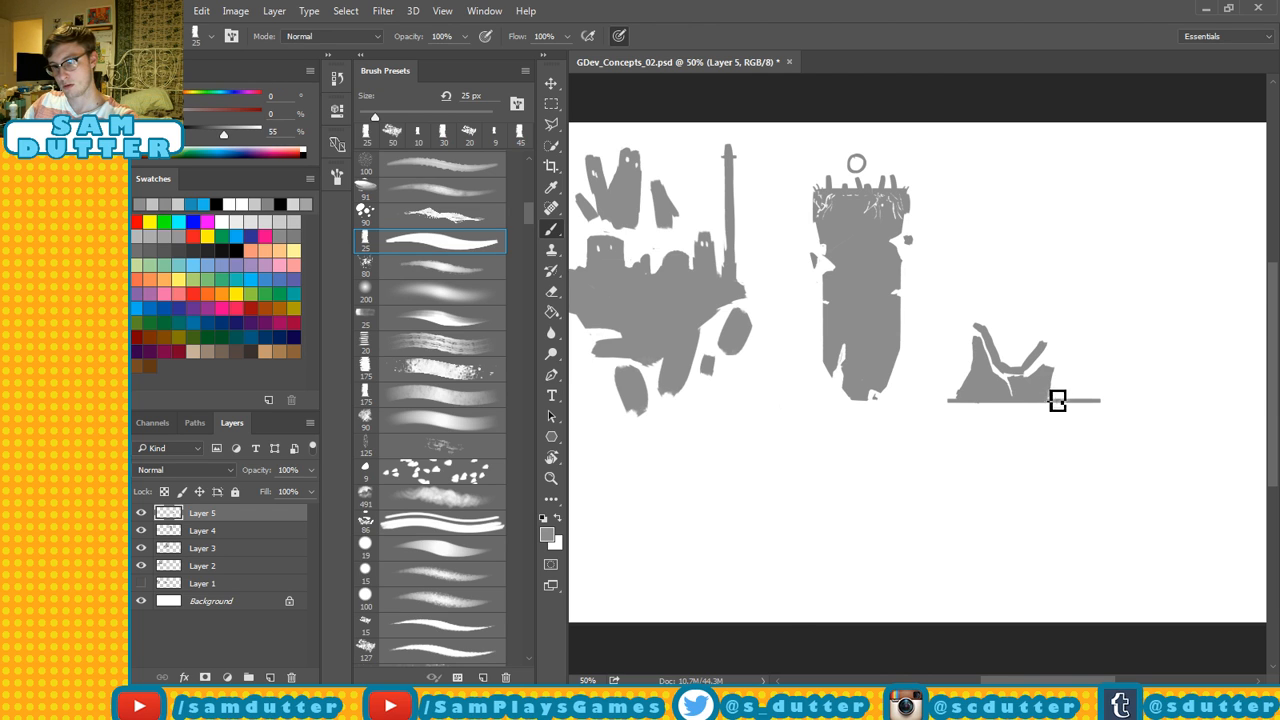
{"action": "key", "text": "e"}
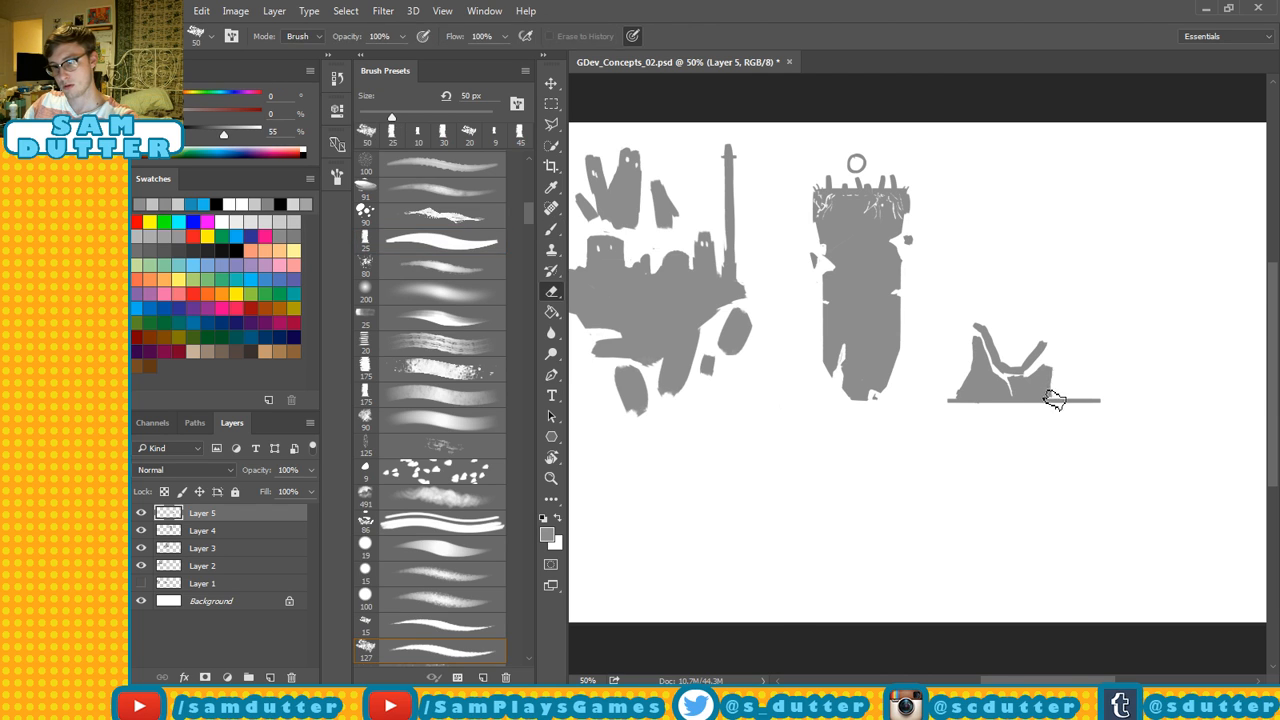
Paint a second peak near the ground line's right end, thicken and lengthen the ground line, and erase the peaks' tips to sharpen them.
{"action": "key", "text": "b"}
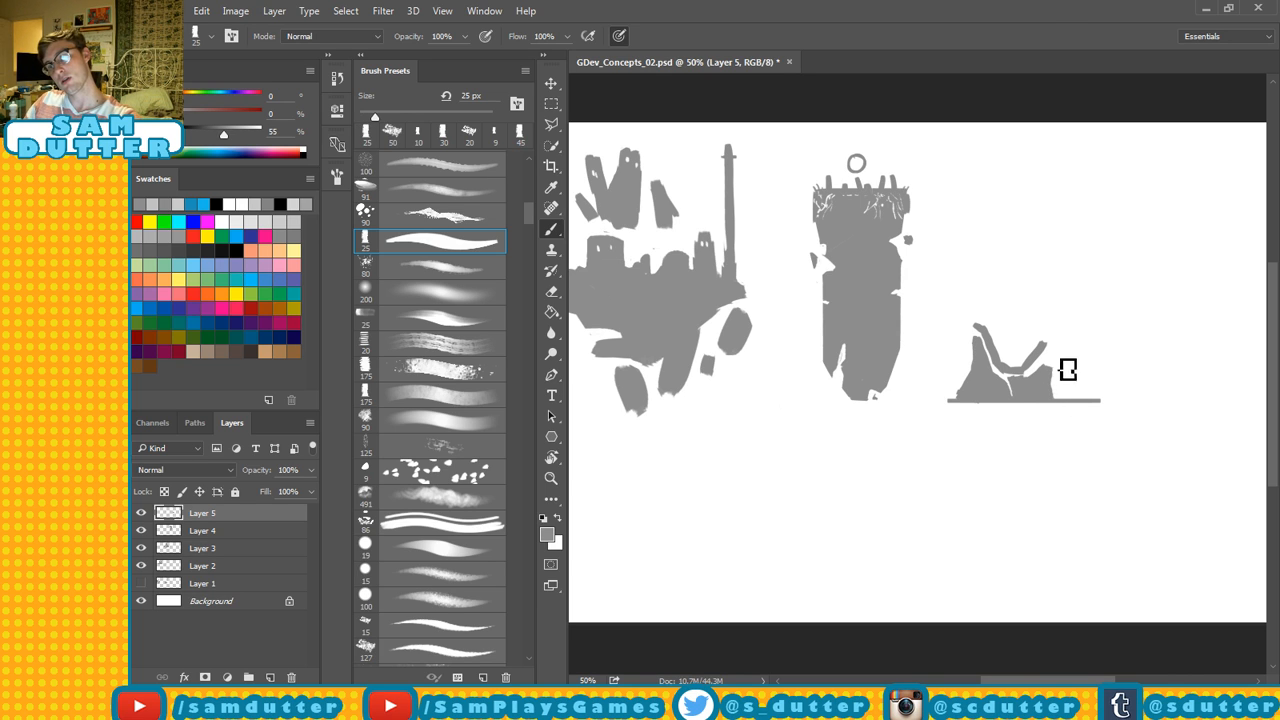
{"action": "mouse_move", "coordinate": [1069, 387]}
{"action": "left_mouse_down"}
{"action": "mouse_move", "coordinate": [1094, 351]}
{"action": "mouse_move", "coordinate": [1097, 397]}
{"action": "mouse_move", "coordinate": [1072, 390]}
{"action": "left_mouse_up"}
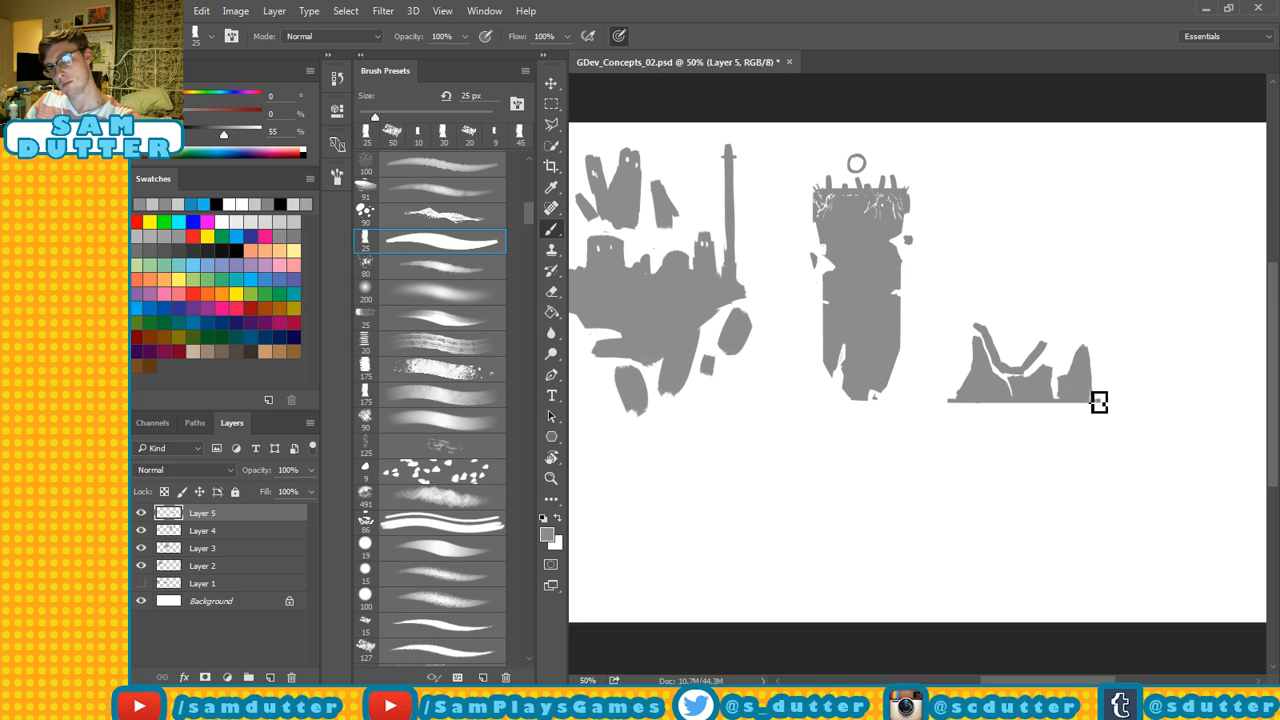
{"action": "left_click_drag", "start_coordinate": [1092, 385], "coordinate": [1095, 400]}
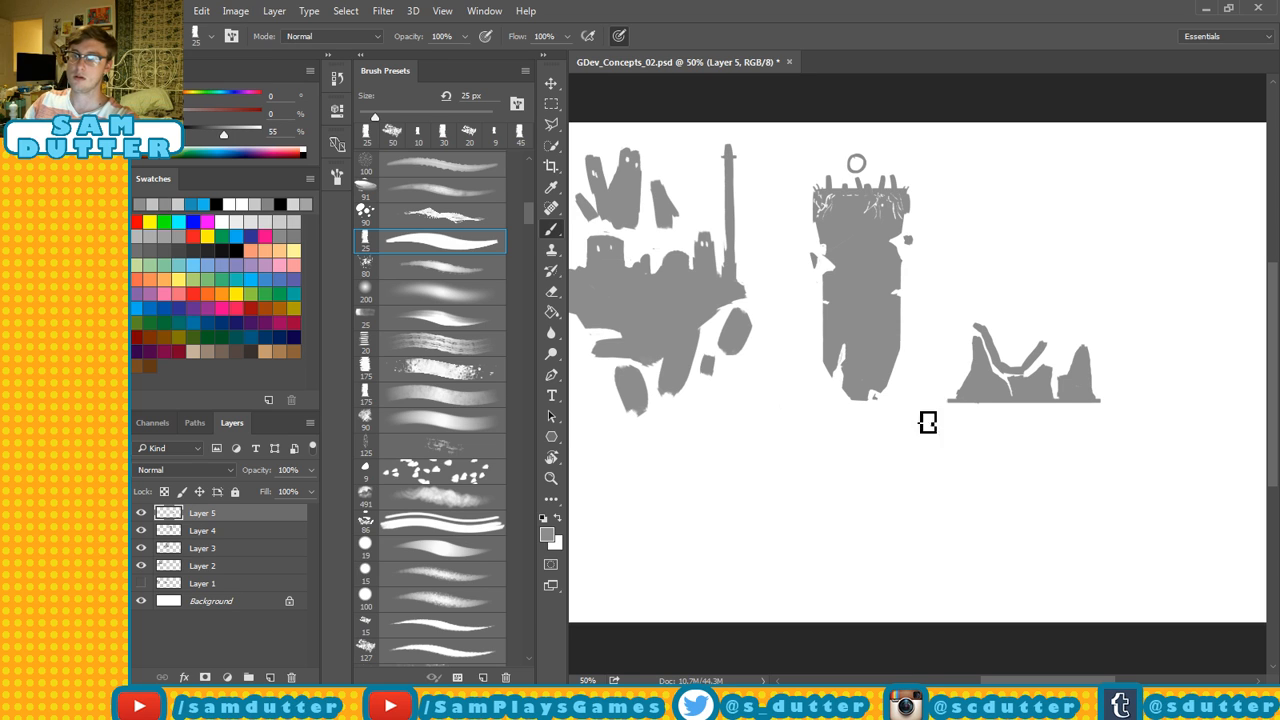
{"action": "left_click_drag", "start_coordinate": [951, 407], "coordinate": [986, 406]}
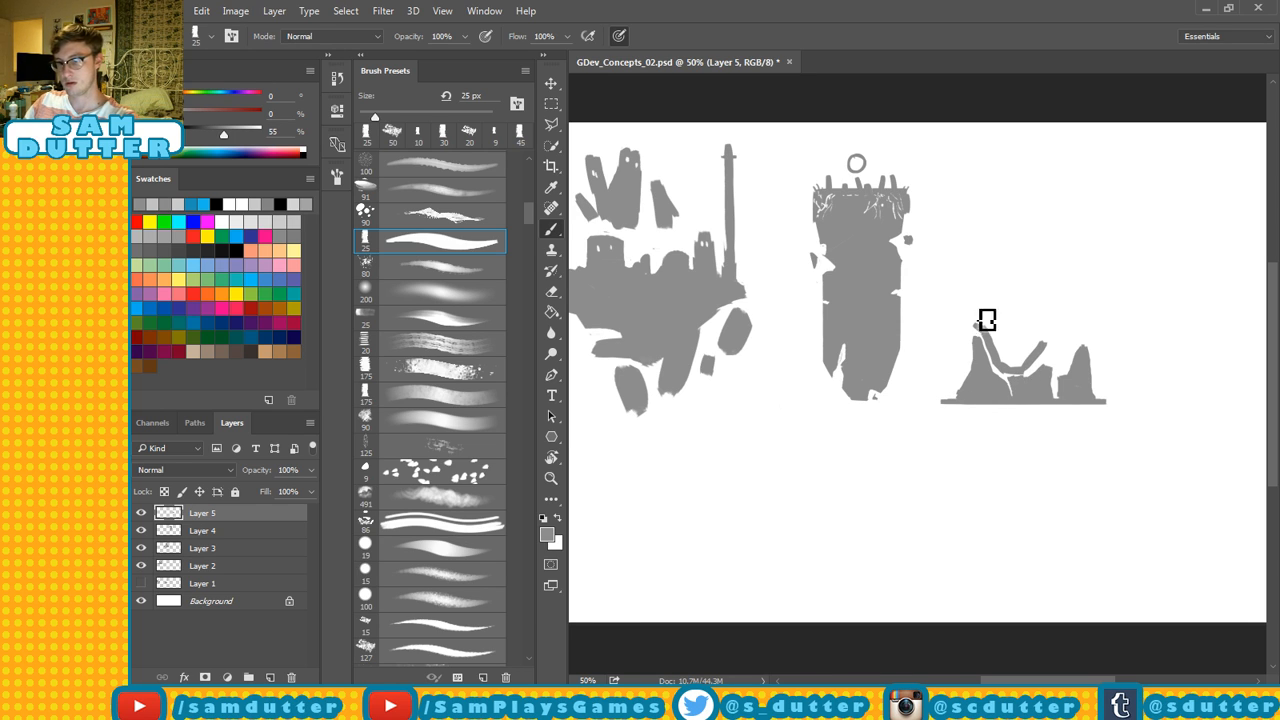
{"action": "key", "text": "e"}
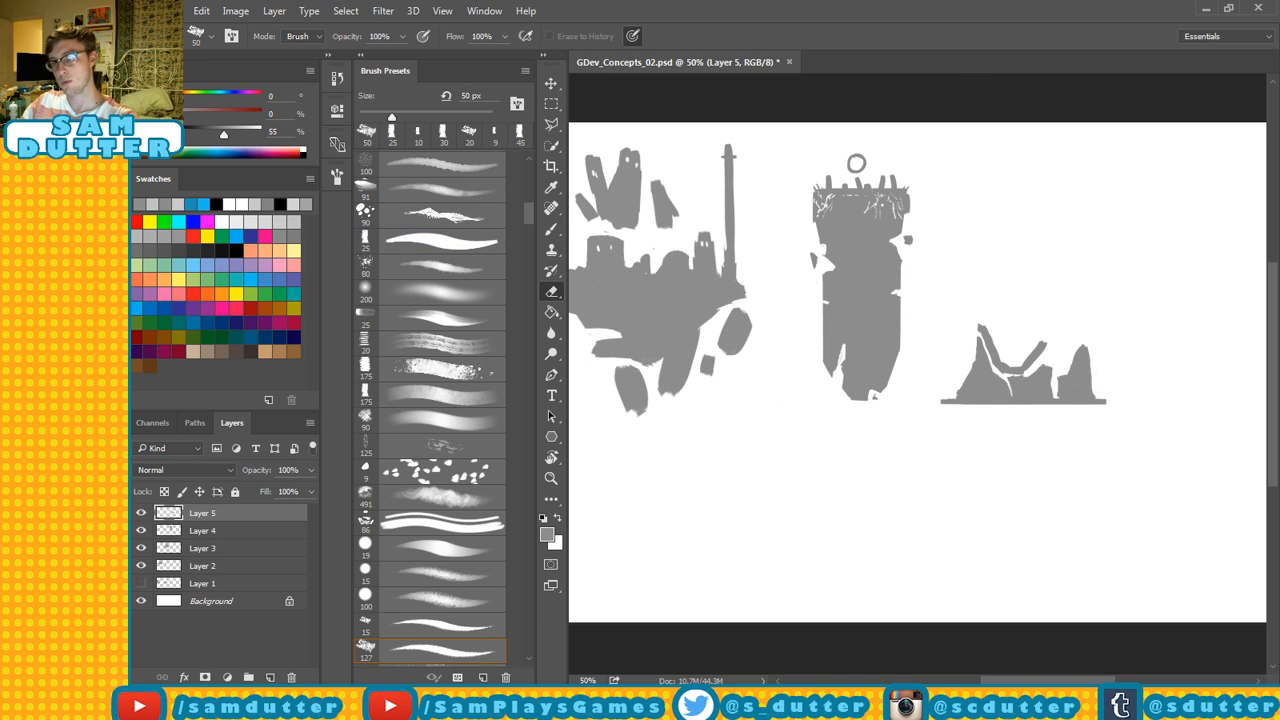
Close the strip into a large boulder outline between the peaks, fill it solid grey, and paint a thin spire to its right.
{"action": "key", "text": "b"}
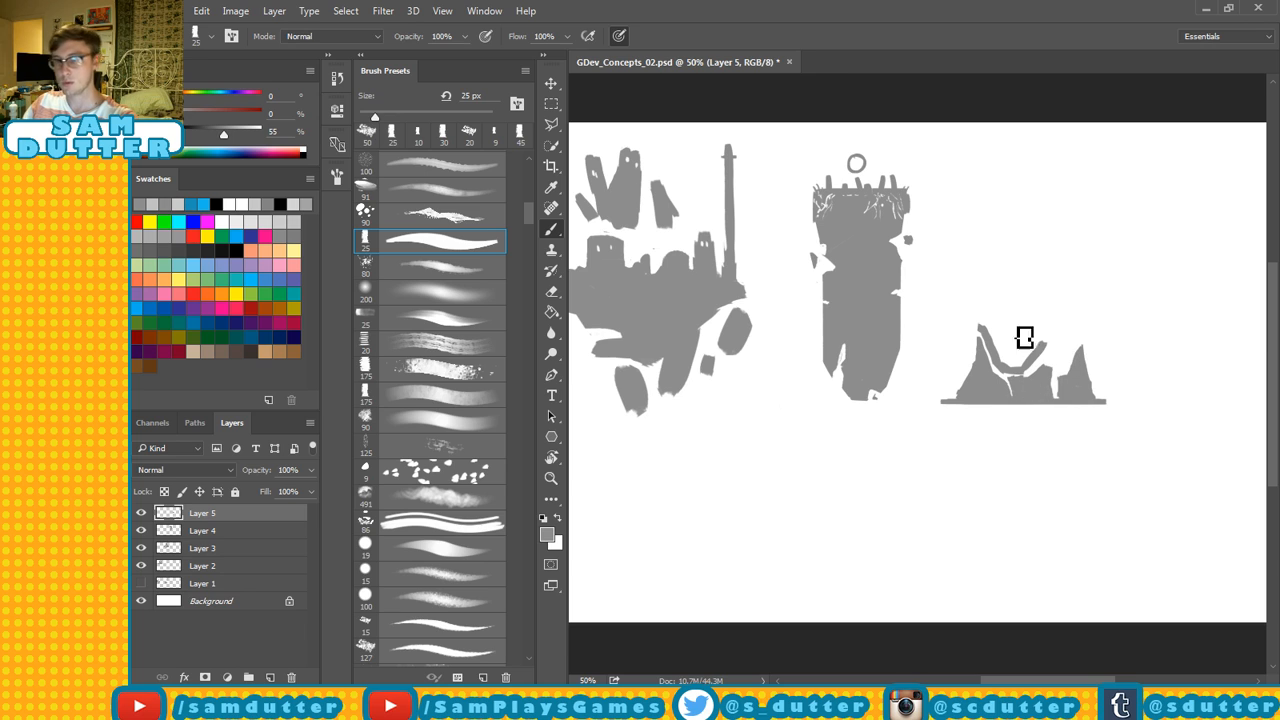
{"action": "mouse_move", "coordinate": [989, 329]}
{"action": "left_mouse_down"}
{"action": "mouse_move", "coordinate": [1025, 298]}
{"action": "mouse_move", "coordinate": [992, 310]}
{"action": "mouse_move", "coordinate": [1038, 281]}
{"action": "mouse_move", "coordinate": [1065, 295]}
{"action": "mouse_move", "coordinate": [1052, 355]}
{"action": "mouse_move", "coordinate": [1067, 363]}
{"action": "mouse_move", "coordinate": [1086, 337]}
{"action": "left_mouse_up"}
{"action": "key", "text": "ctrl+z"}
{"action": "left_click_drag", "start_coordinate": [1085, 291], "coordinate": [1086, 329]}
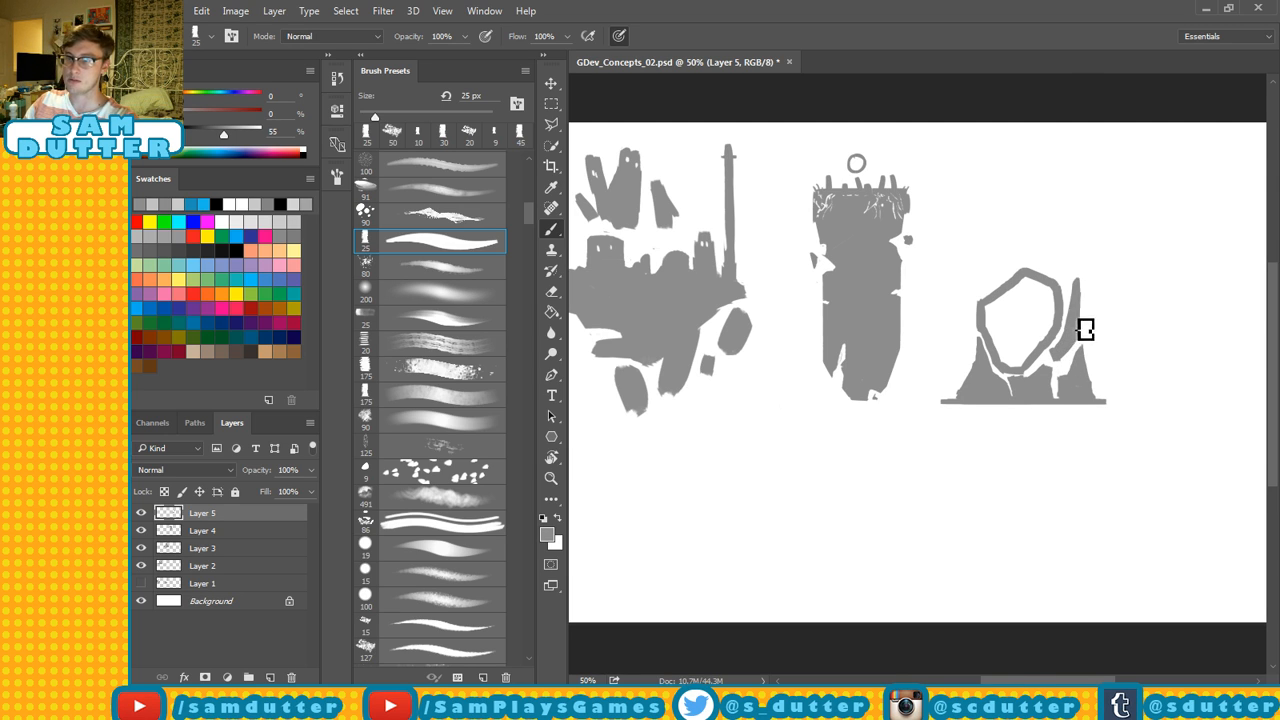
{"action": "key", "text": "e"}
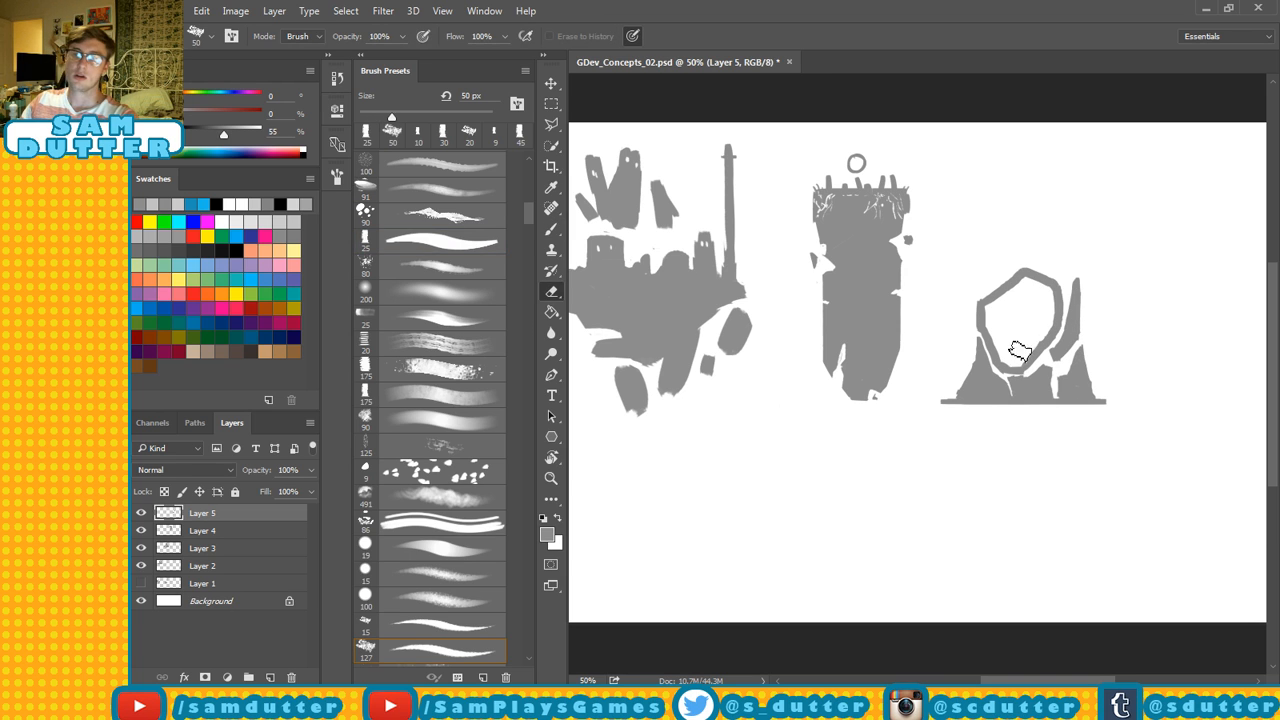
{"action": "key", "text": "b"}
{"action": "left_click_drag", "start_coordinate": [1006, 337], "coordinate": [997, 329]}
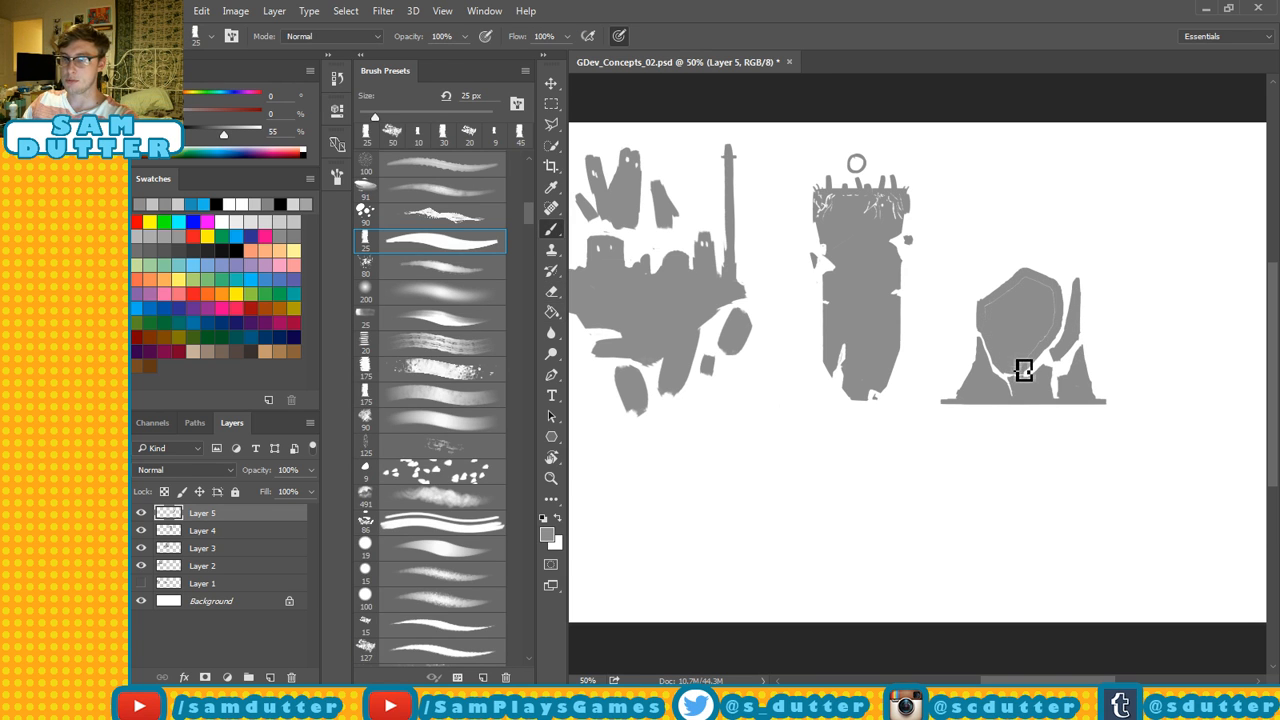
{"action": "mouse_move", "coordinate": [1024, 370]}
{"action": "left_mouse_down"}
{"action": "mouse_move", "coordinate": [1060, 323]}
{"action": "mouse_move", "coordinate": [1047, 288]}
{"action": "mouse_move", "coordinate": [1000, 316]}
{"action": "mouse_move", "coordinate": [1012, 346]}
{"action": "left_mouse_up"}
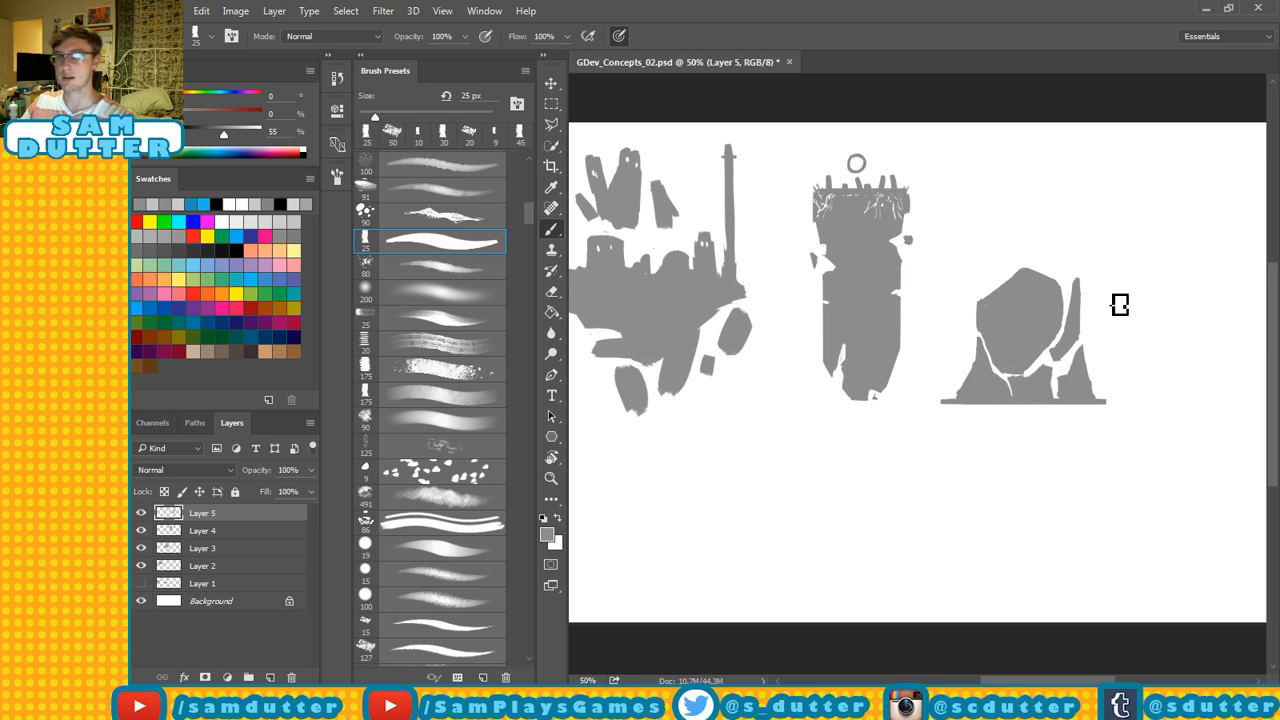
Erase a branching crack across the boulder's upper part and a row of small window holes below it at 50 px.
{"action": "key", "text": "e"}
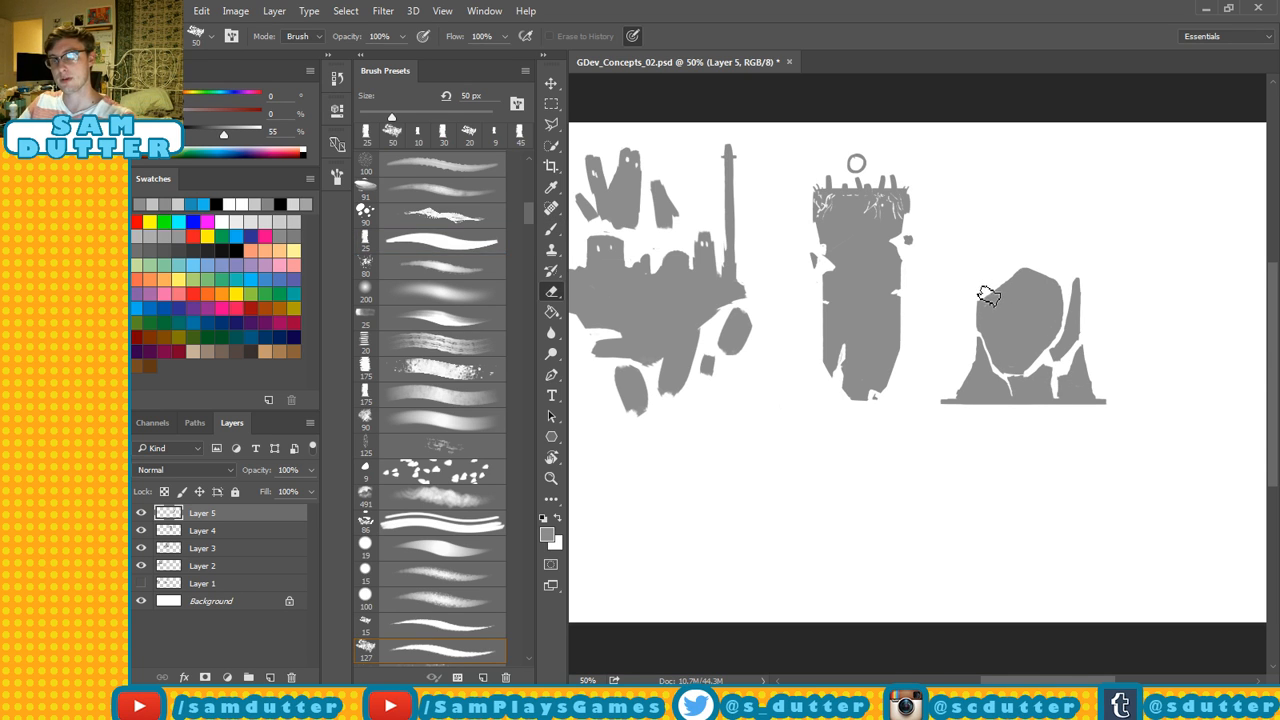
{"action": "left_click_drag", "start_coordinate": [1018, 306], "coordinate": [1038, 320]}
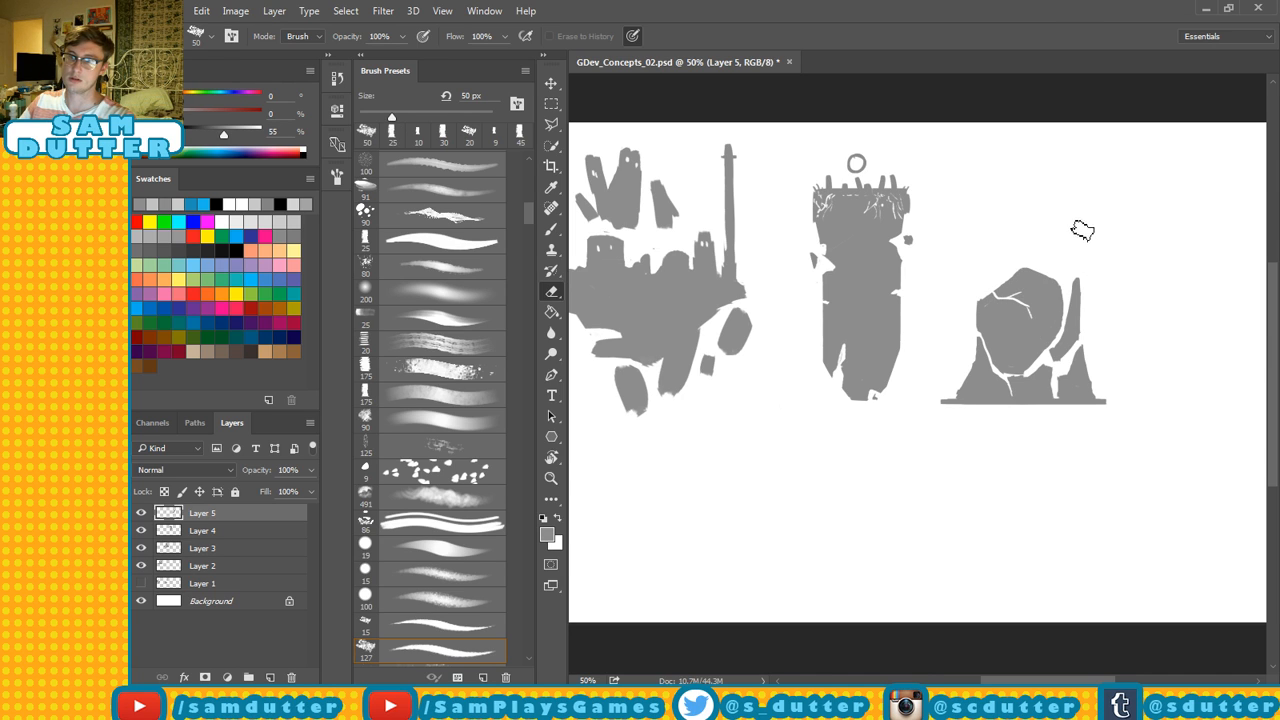
{"action": "left_click", "coordinate": [1030, 332]}
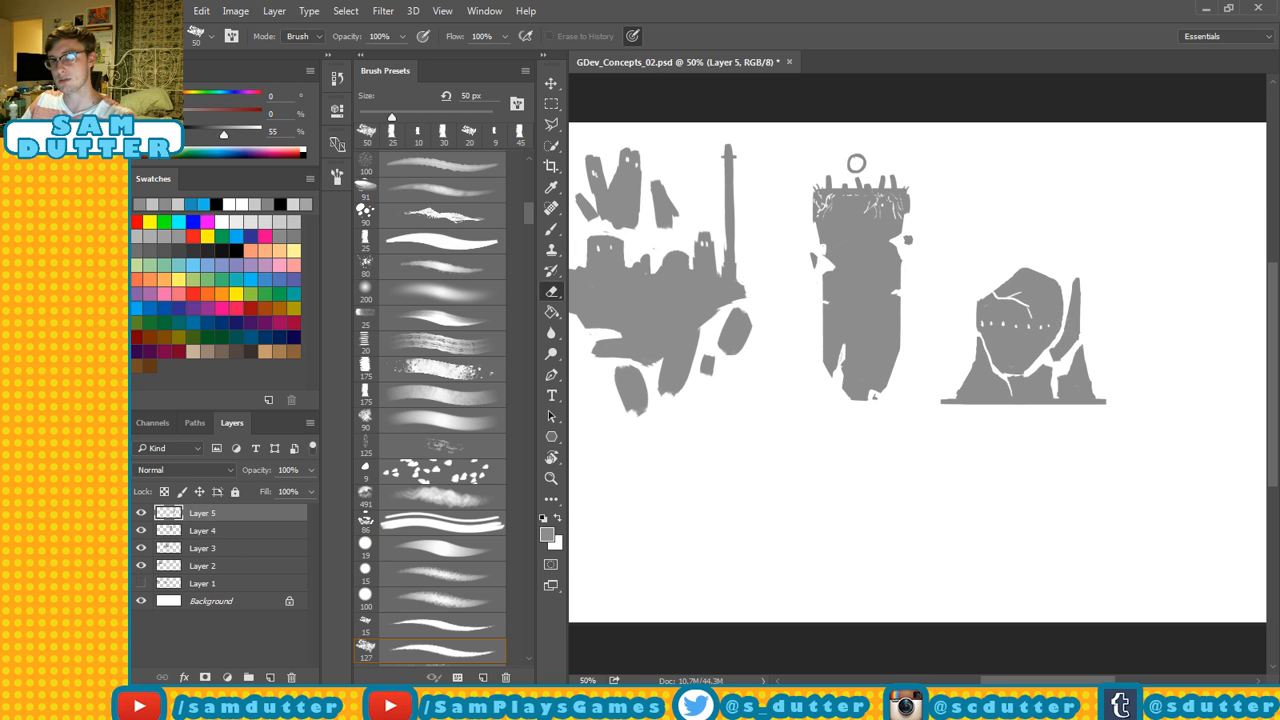
Paint a thin slab over the boulder's upper right edge and try a tall spire and a slanted tower above it, undoing both.
{"action": "key", "text": "b"}
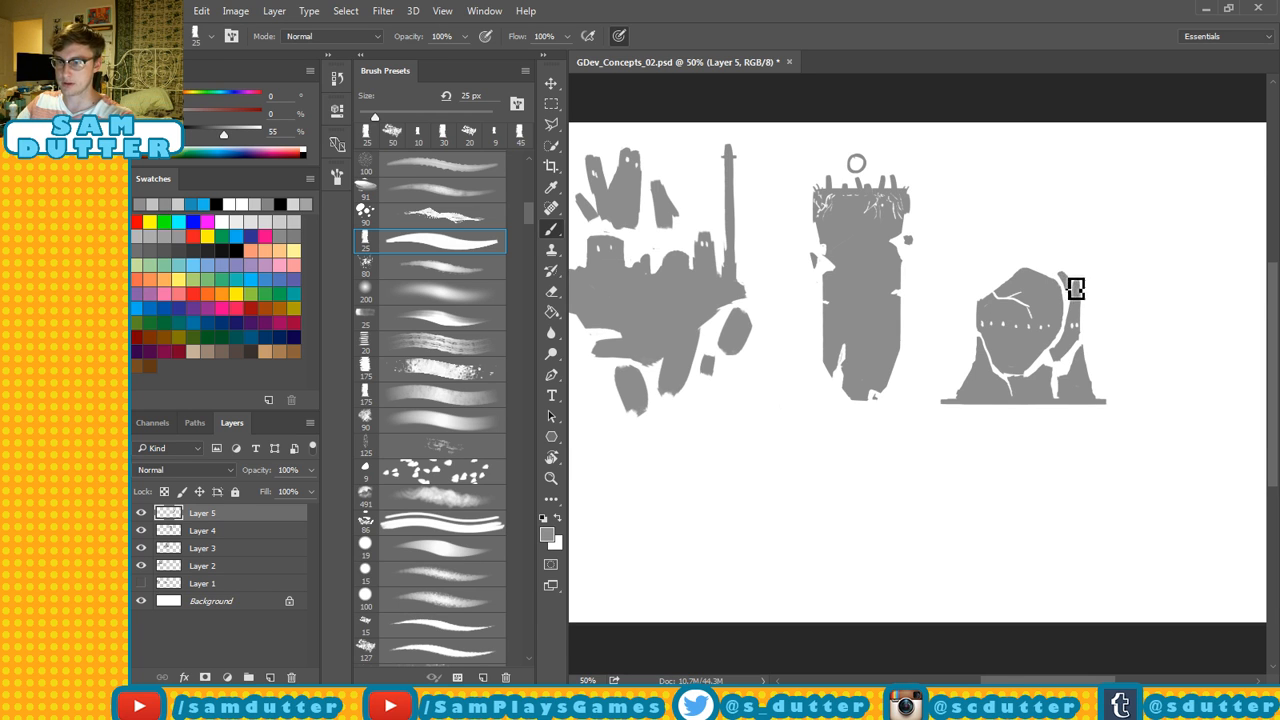
{"action": "mouse_move", "coordinate": [1053, 283]}
{"action": "left_mouse_down"}
{"action": "mouse_move", "coordinate": [1055, 216]}
{"action": "mouse_move", "coordinate": [1063, 258]}
{"action": "mouse_move", "coordinate": [1040, 265]}
{"action": "mouse_move", "coordinate": [1057, 231]}
{"action": "mouse_move", "coordinate": [1066, 278]}
{"action": "mouse_move", "coordinate": [1040, 268]}
{"action": "mouse_move", "coordinate": [1059, 272]}
{"action": "mouse_move", "coordinate": [1076, 247]}
{"action": "mouse_move", "coordinate": [1072, 263]}
{"action": "mouse_move", "coordinate": [1072, 241]}
{"action": "mouse_move", "coordinate": [1045, 219]}
{"action": "mouse_move", "coordinate": [1054, 186]}
{"action": "mouse_move", "coordinate": [1052, 256]}
{"action": "mouse_move", "coordinate": [1066, 223]}
{"action": "mouse_move", "coordinate": [1067, 250]}
{"action": "mouse_move", "coordinate": [1062, 183]}
{"action": "mouse_move", "coordinate": [1049, 228]}
{"action": "mouse_move", "coordinate": [1065, 163]}
{"action": "left_mouse_up"}
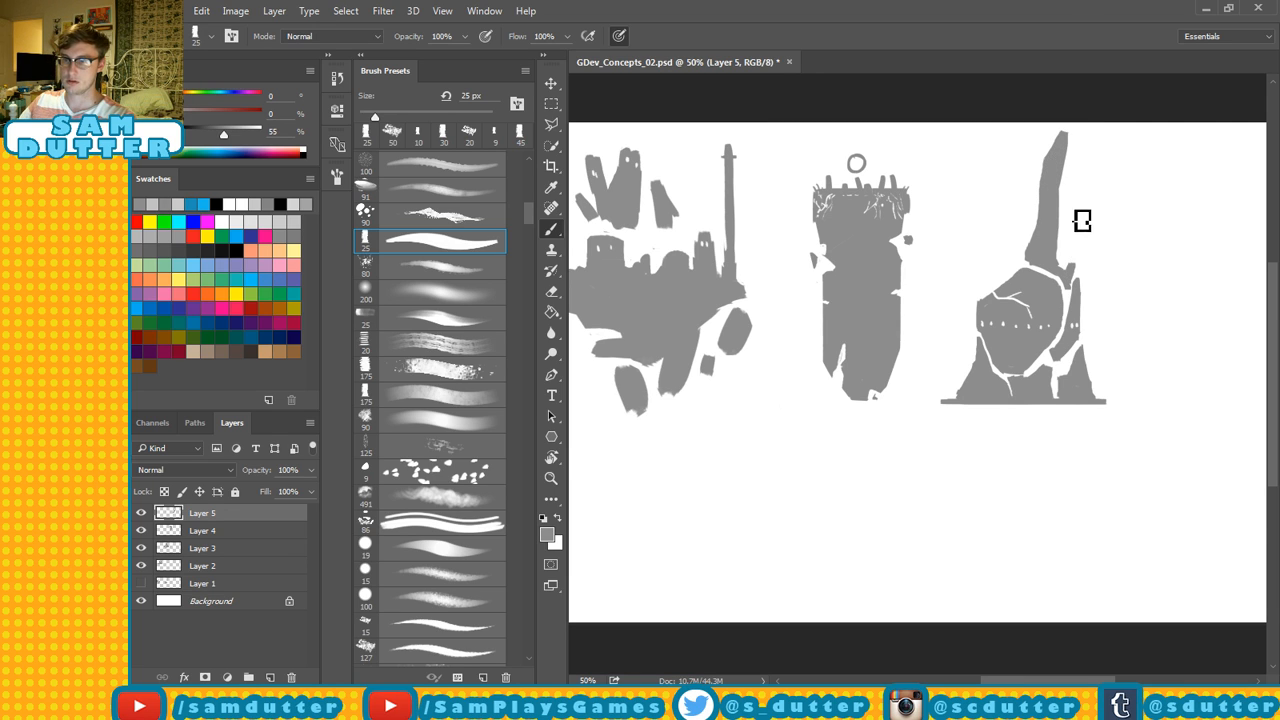
{"action": "key", "text": "ctrl+alt+z"}
{"action": "key", "text": "ctrl+alt+z"}
{"action": "key", "text": "ctrl+alt+z"}
{"action": "key", "text": "ctrl+alt+z"}
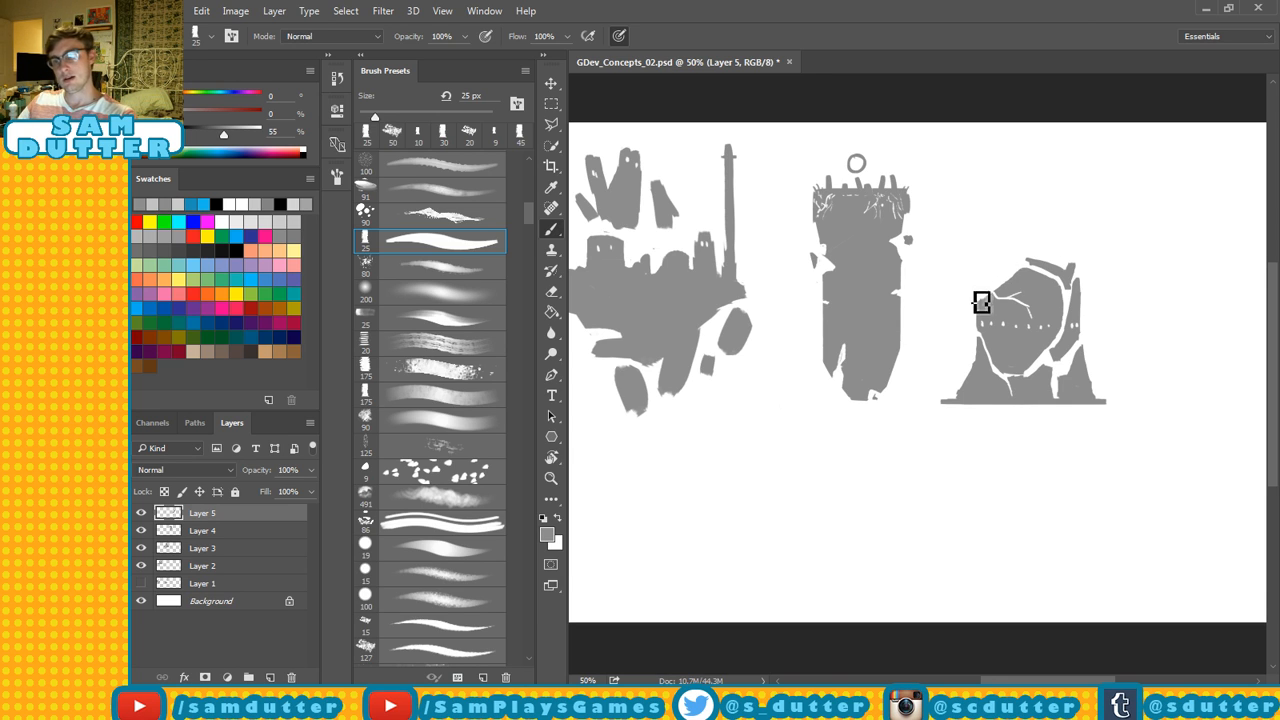
{"action": "mouse_move", "coordinate": [963, 268]}
{"action": "left_mouse_down"}
{"action": "mouse_move", "coordinate": [937, 234]}
{"action": "mouse_move", "coordinate": [973, 258]}
{"action": "mouse_move", "coordinate": [963, 263]}
{"action": "mouse_move", "coordinate": [977, 283]}
{"action": "mouse_move", "coordinate": [966, 260]}
{"action": "mouse_move", "coordinate": [982, 273]}
{"action": "left_mouse_up"}
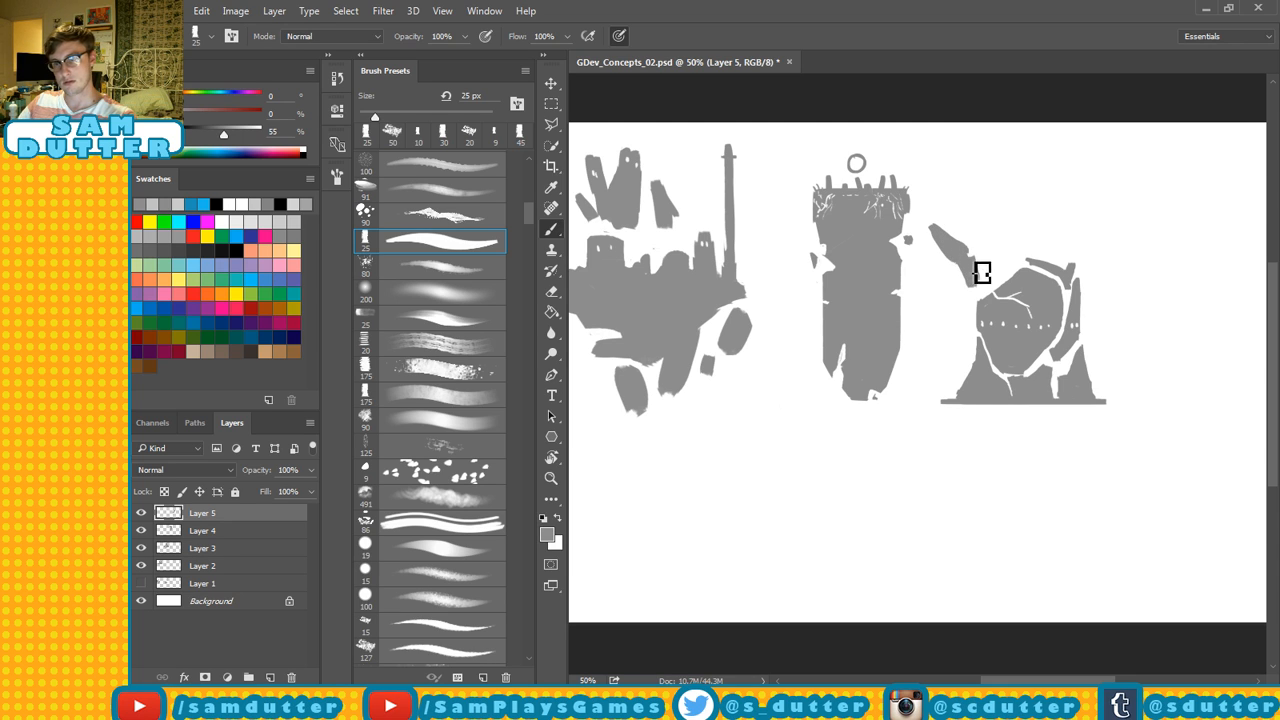
{"action": "key", "text": "ctrl+z"}
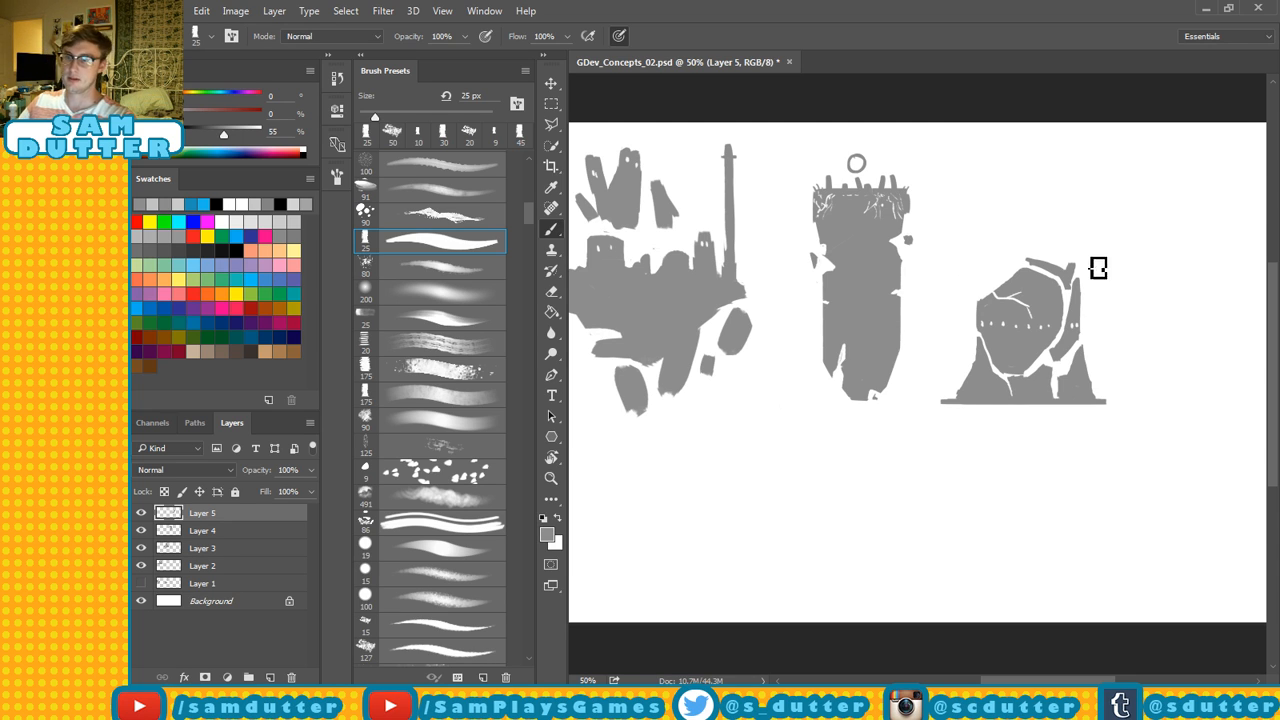
Scale the boulder's layer up to about 133% and position it to the right of the broken block.
{"action": "key", "text": "v"}
{"action": "left_click_drag", "start_coordinate": [1046, 378], "coordinate": [1229, 471]}
{"action": "key", "text": "ctrl+t"}
{"action": "left_click_drag", "start_coordinate": [1173, 435], "coordinate": [1119, 362]}
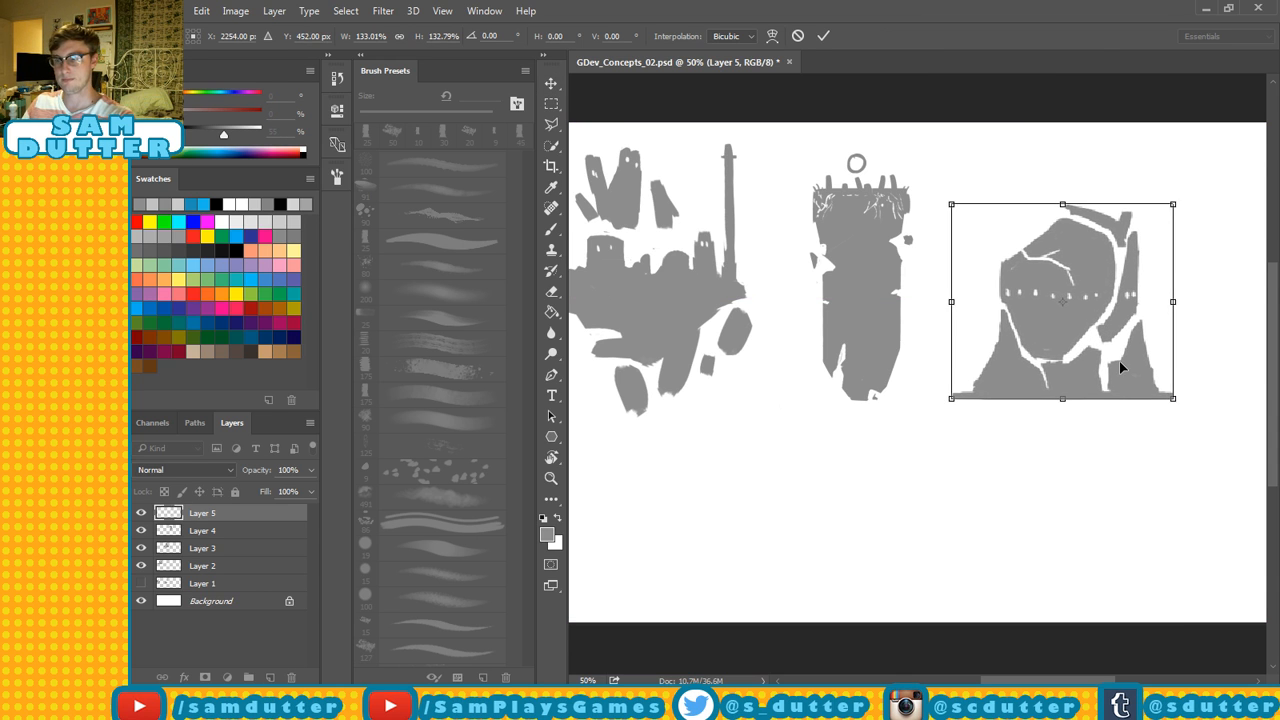
{"action": "key", "text": "Return"}
Add a new layer directly below the boulder's layer and set the brush colour to a 63% brightness grey.
{"action": "left_click", "coordinate": [249, 534]}
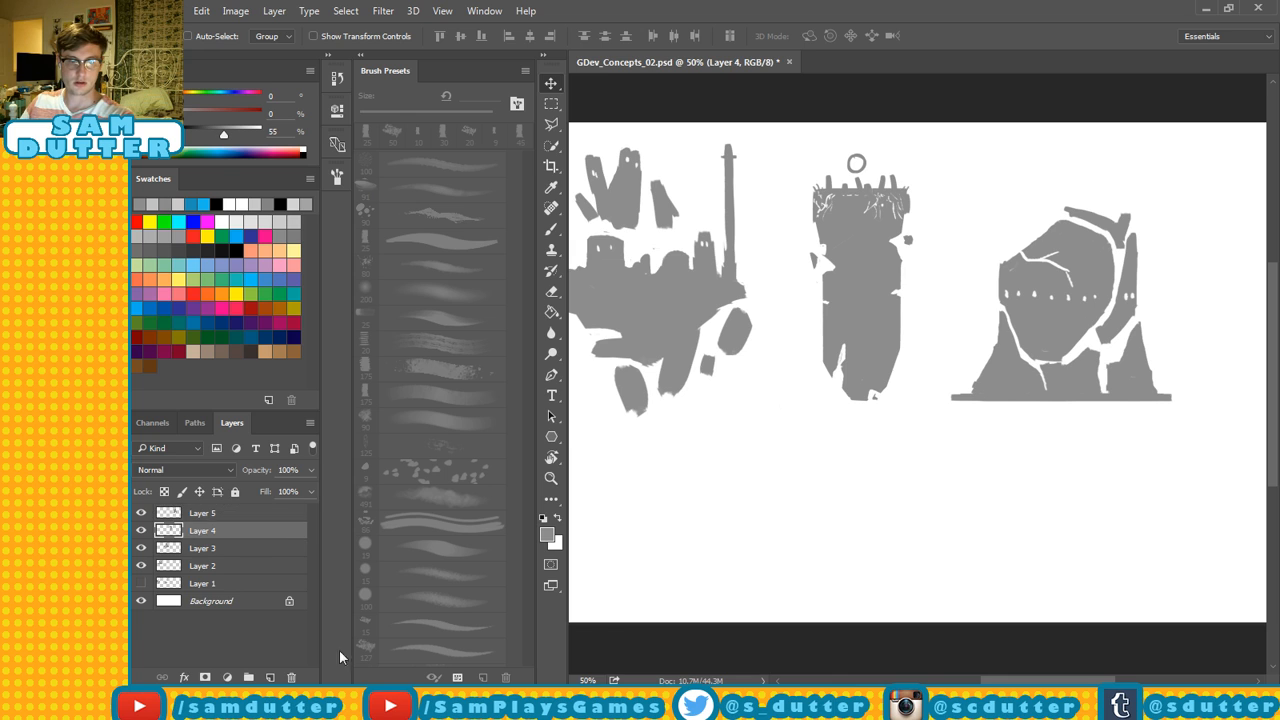
{"action": "key", "text": "ctrl+shift+alt+n"}
{"action": "key", "text": "b"}
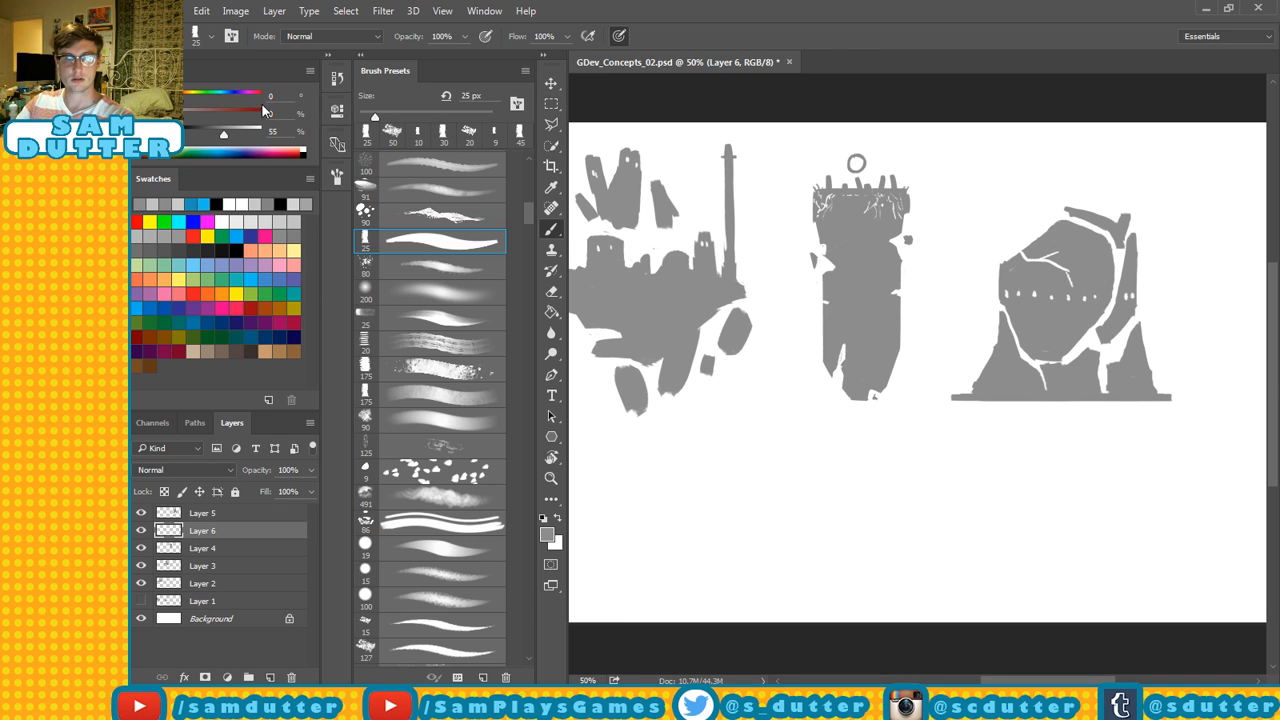
{"action": "left_click_drag", "start_coordinate": [228, 137], "coordinate": [231, 136]}
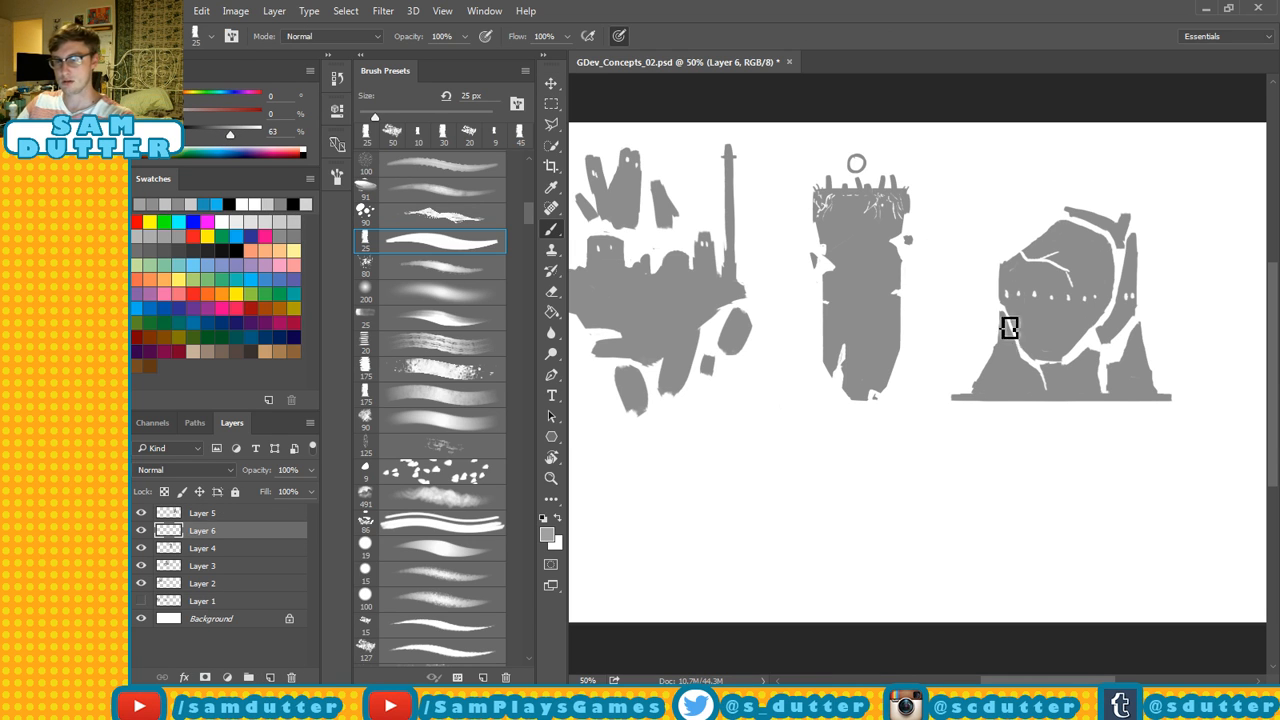
Fill the boulder's cracks from behind with lighter grey, erase it from the window holes, and paint two rounded peaks behind the top.
{"action": "mouse_move", "coordinate": [1024, 316]}
{"action": "left_mouse_down"}
{"action": "mouse_move", "coordinate": [1029, 377]}
{"action": "mouse_move", "coordinate": [1043, 344]}
{"action": "mouse_move", "coordinate": [1054, 386]}
{"action": "left_mouse_up"}
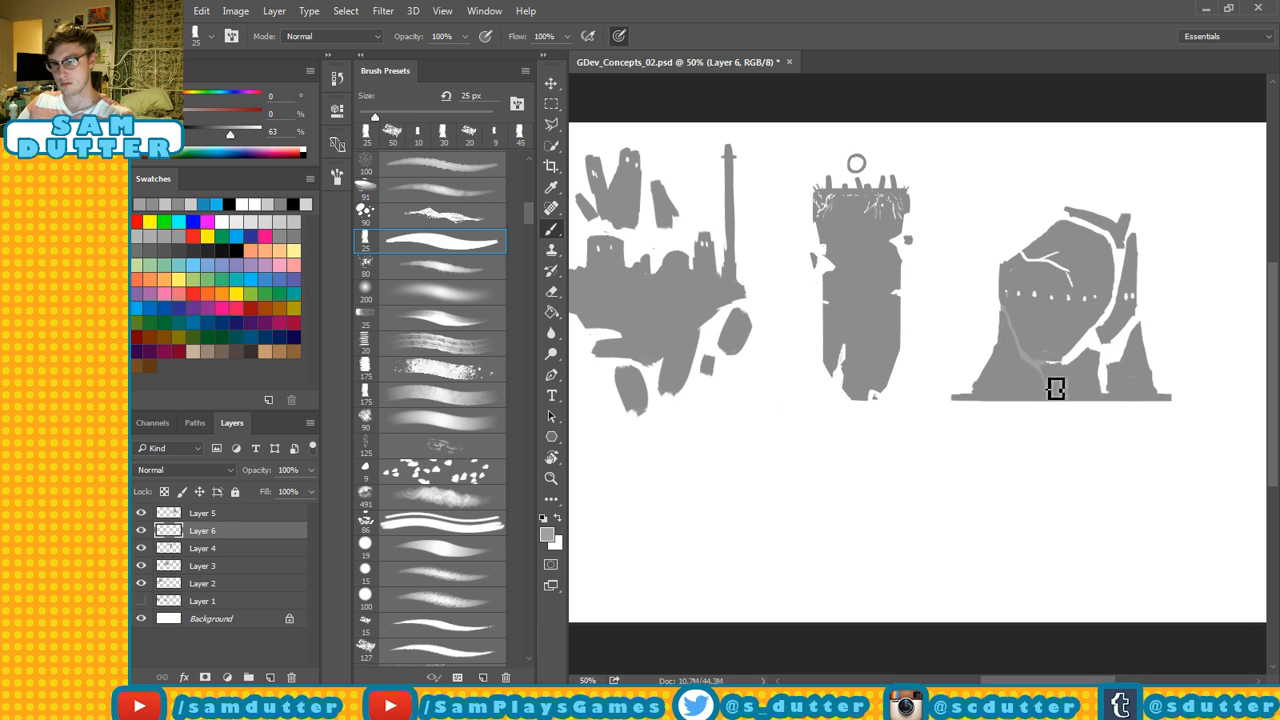
{"action": "key", "text": "e"}
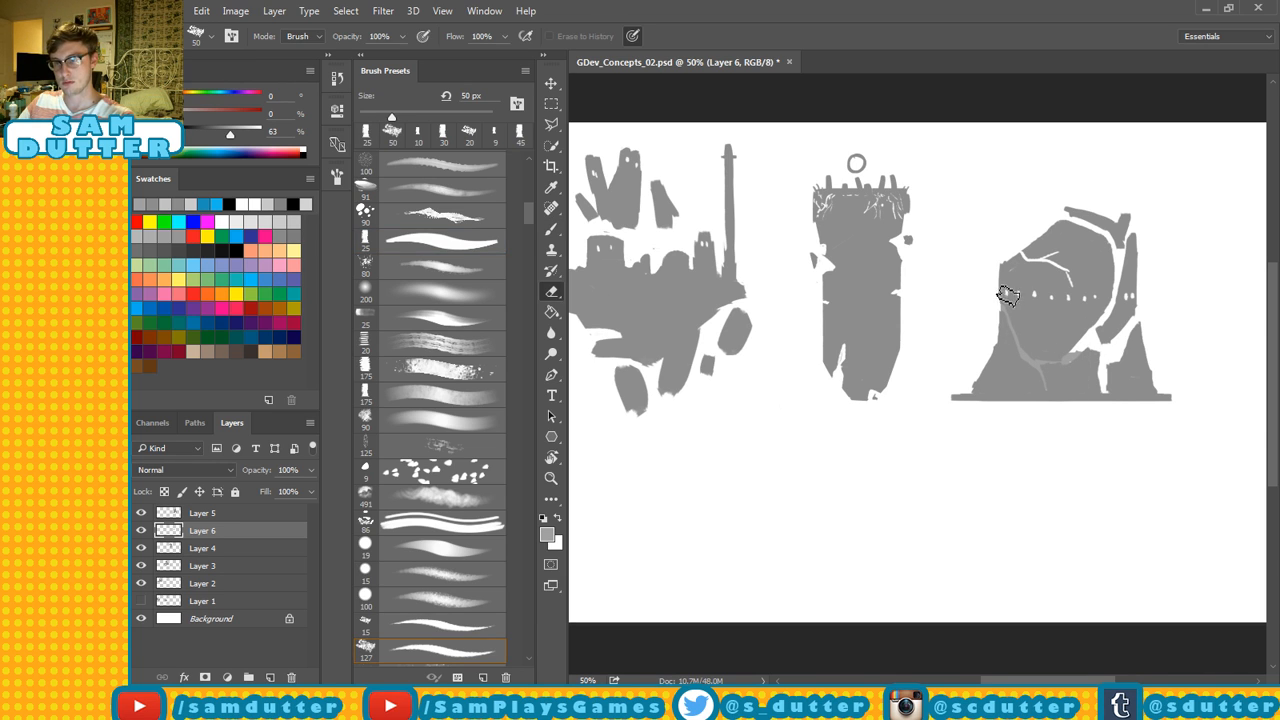
{"action": "left_click_drag", "start_coordinate": [1007, 297], "coordinate": [1011, 304]}
{"action": "key", "text": "b"}
{"action": "mouse_move", "coordinate": [1106, 334]}
{"action": "left_mouse_down"}
{"action": "mouse_move", "coordinate": [1074, 365]}
{"action": "mouse_move", "coordinate": [1106, 348]}
{"action": "mouse_move", "coordinate": [1102, 390]}
{"action": "mouse_move", "coordinate": [1120, 395]}
{"action": "mouse_move", "coordinate": [1108, 377]}
{"action": "mouse_move", "coordinate": [1126, 376]}
{"action": "mouse_move", "coordinate": [1122, 331]}
{"action": "mouse_move", "coordinate": [1132, 354]}
{"action": "mouse_move", "coordinate": [1111, 396]}
{"action": "mouse_move", "coordinate": [1131, 378]}
{"action": "mouse_move", "coordinate": [1138, 338]}
{"action": "mouse_move", "coordinate": [1145, 348]}
{"action": "mouse_move", "coordinate": [1141, 322]}
{"action": "mouse_move", "coordinate": [1113, 336]}
{"action": "mouse_move", "coordinate": [1121, 293]}
{"action": "mouse_move", "coordinate": [1108, 310]}
{"action": "mouse_move", "coordinate": [1132, 265]}
{"action": "mouse_move", "coordinate": [1118, 245]}
{"action": "mouse_move", "coordinate": [1092, 233]}
{"action": "mouse_move", "coordinate": [1022, 260]}
{"action": "mouse_move", "coordinate": [1021, 272]}
{"action": "mouse_move", "coordinate": [1048, 273]}
{"action": "mouse_move", "coordinate": [1062, 261]}
{"action": "mouse_move", "coordinate": [1070, 284]}
{"action": "mouse_move", "coordinate": [1079, 274]}
{"action": "mouse_move", "coordinate": [1012, 281]}
{"action": "mouse_move", "coordinate": [1024, 224]}
{"action": "mouse_move", "coordinate": [1037, 246]}
{"action": "mouse_move", "coordinate": [1024, 229]}
{"action": "mouse_move", "coordinate": [1023, 252]}
{"action": "mouse_move", "coordinate": [999, 238]}
{"action": "mouse_move", "coordinate": [995, 261]}
{"action": "mouse_move", "coordinate": [1010, 211]}
{"action": "mouse_move", "coordinate": [1011, 275]}
{"action": "mouse_move", "coordinate": [1035, 229]}
{"action": "mouse_move", "coordinate": [1052, 244]}
{"action": "mouse_move", "coordinate": [1041, 231]}
{"action": "mouse_move", "coordinate": [1100, 200]}
{"action": "mouse_move", "coordinate": [1134, 224]}
{"action": "mouse_move", "coordinate": [1137, 251]}
{"action": "mouse_move", "coordinate": [1126, 211]}
{"action": "mouse_move", "coordinate": [1093, 219]}
{"action": "left_mouse_up"}
{"action": "key", "text": "e"}
{"action": "key", "text": "b"}
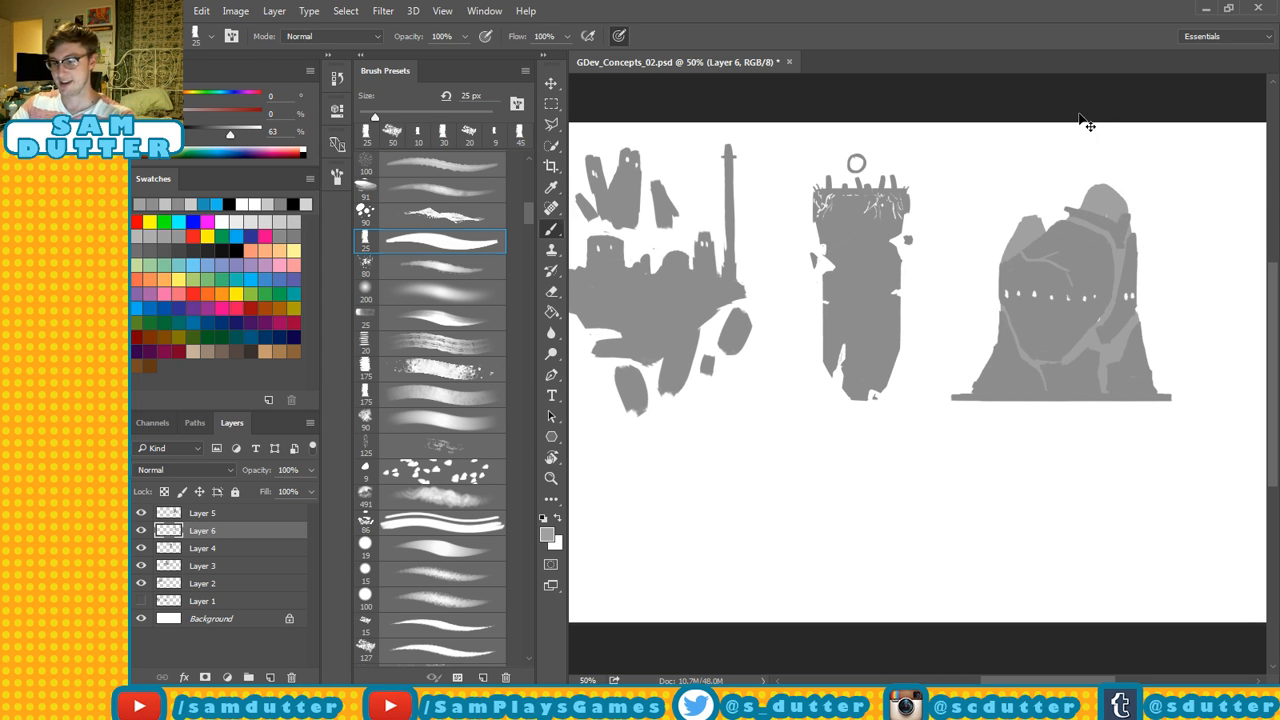
Lighten the grey shapes on the new background layer with a Hue/Saturation adjustment.
{"action": "key", "text": "ctrl+u"}
{"action": "left_click_drag", "start_coordinate": [674, 328], "coordinate": [687, 331]}
{"action": "left_click", "coordinate": [845, 178]}
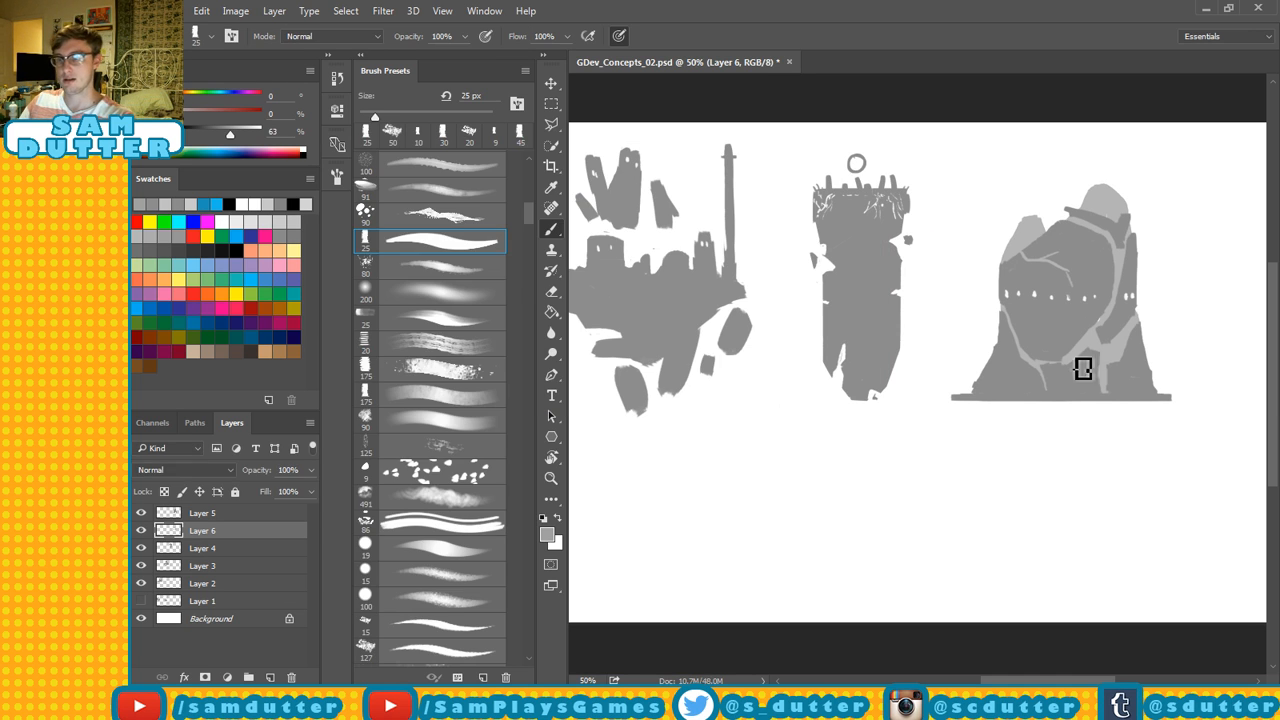
Sample the lightened grey to touch up the forked crack at the boulder's lower right, and save the document.
{"action": "key", "text": "super"}
{"action": "key", "text": "super"}
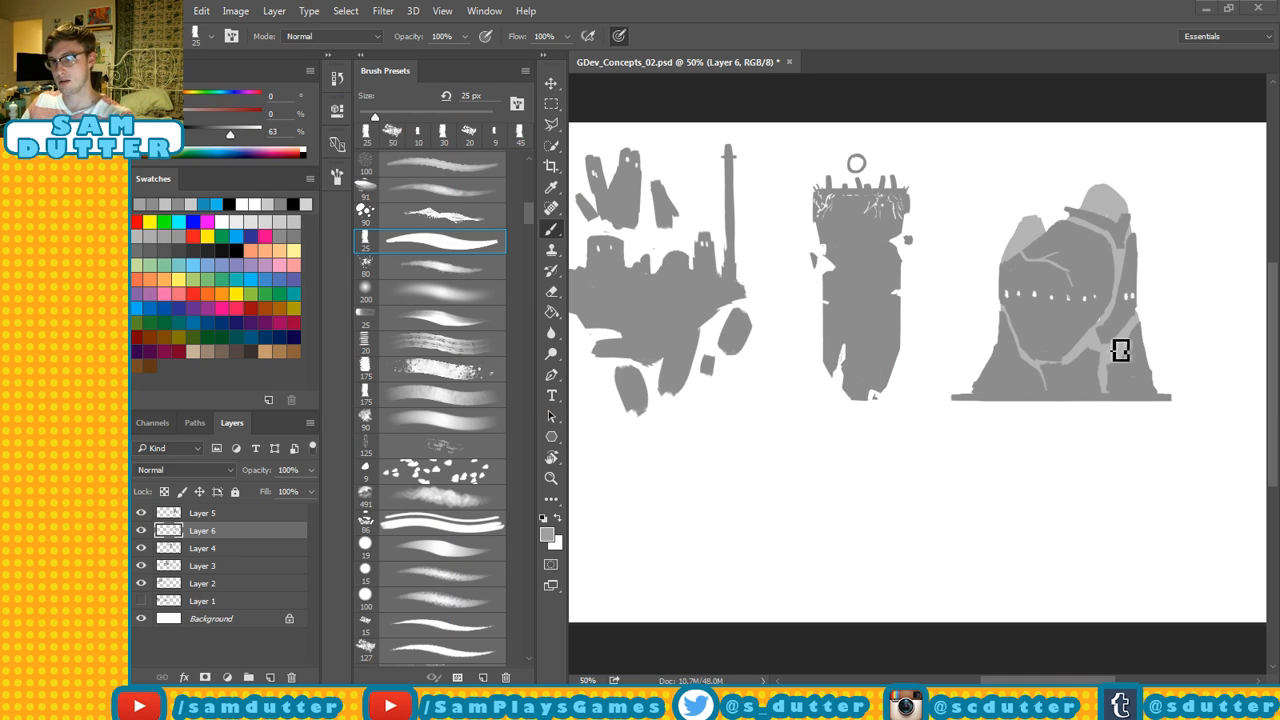
{"action": "key", "text": "e"}
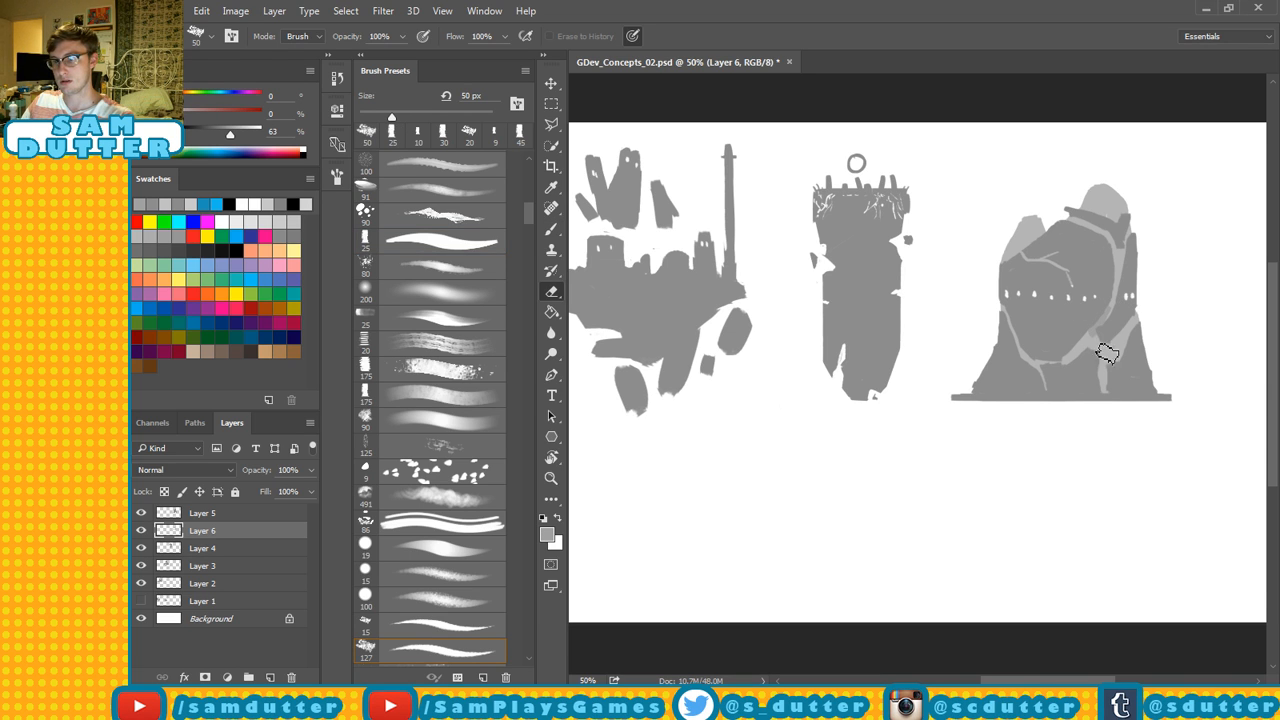
{"action": "key", "text": "super"}
{"action": "key", "text": "super"}
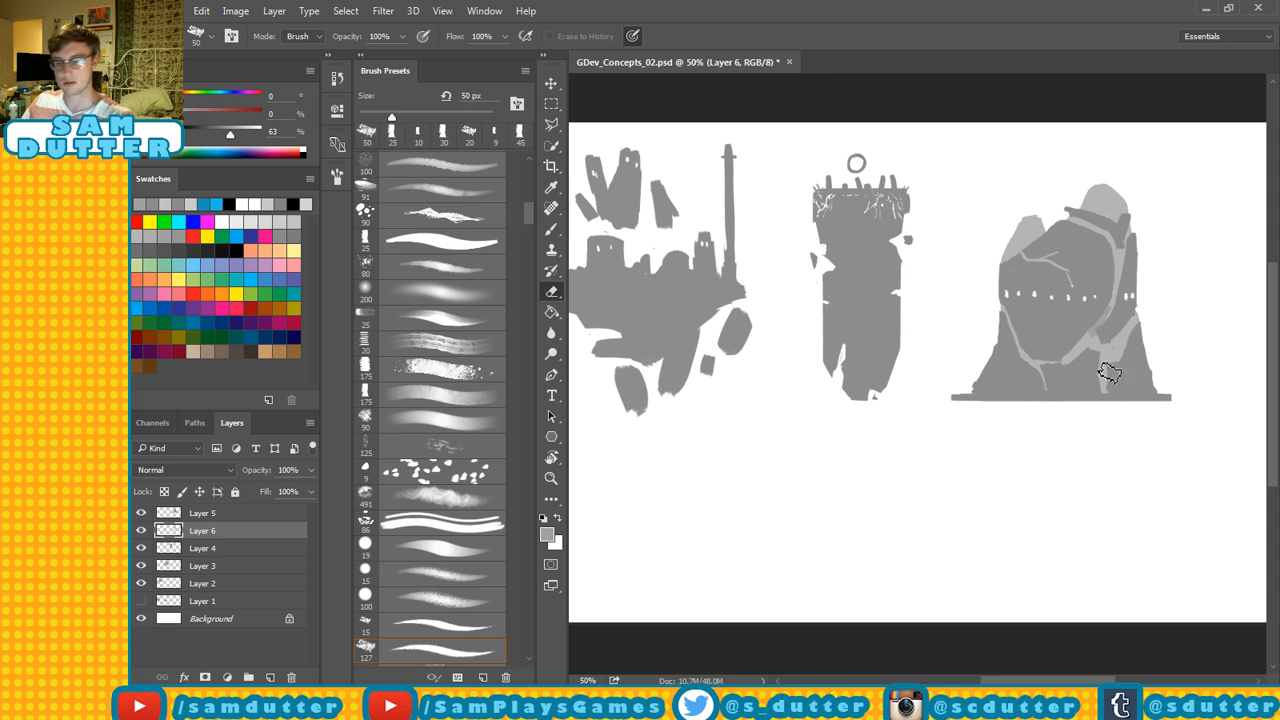
{"action": "key", "text": "b"}
{"action": "left_click", "coordinate": [1118, 348], "text": "alt"}
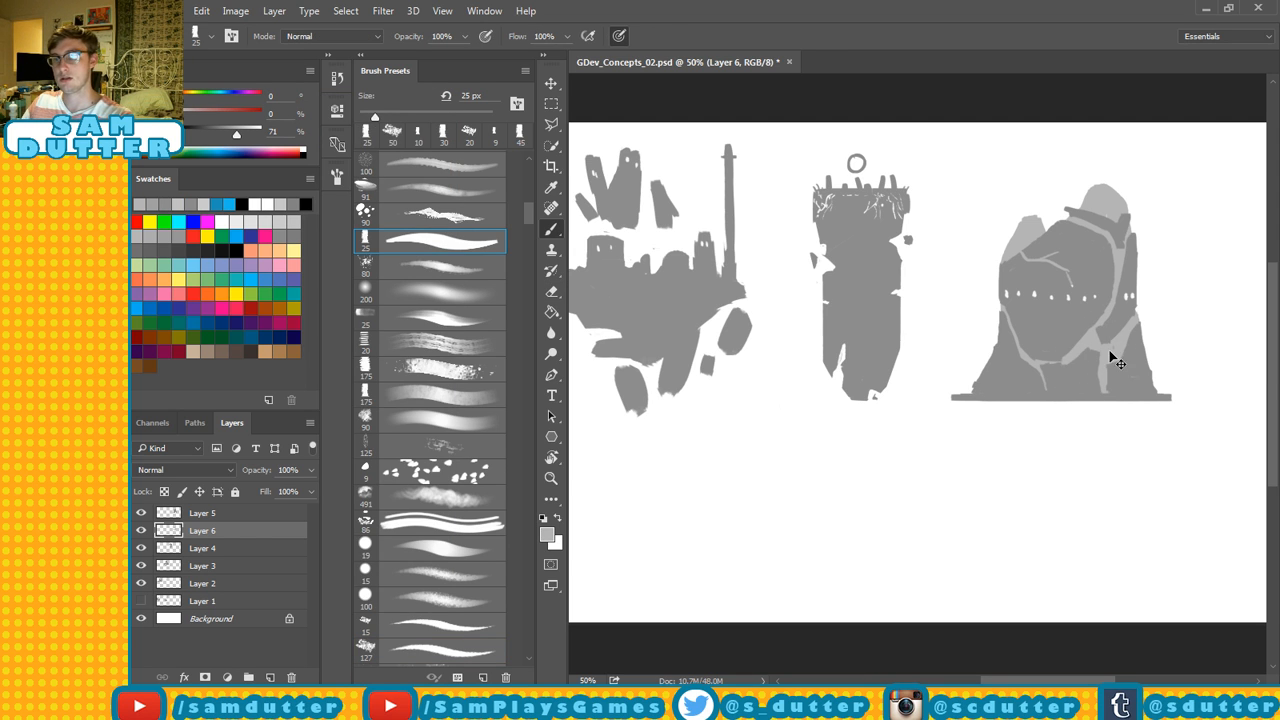
{"action": "key", "text": "ctrl+s"}
{"action": "left_click_drag", "start_coordinate": [1114, 345], "coordinate": [1111, 352]}
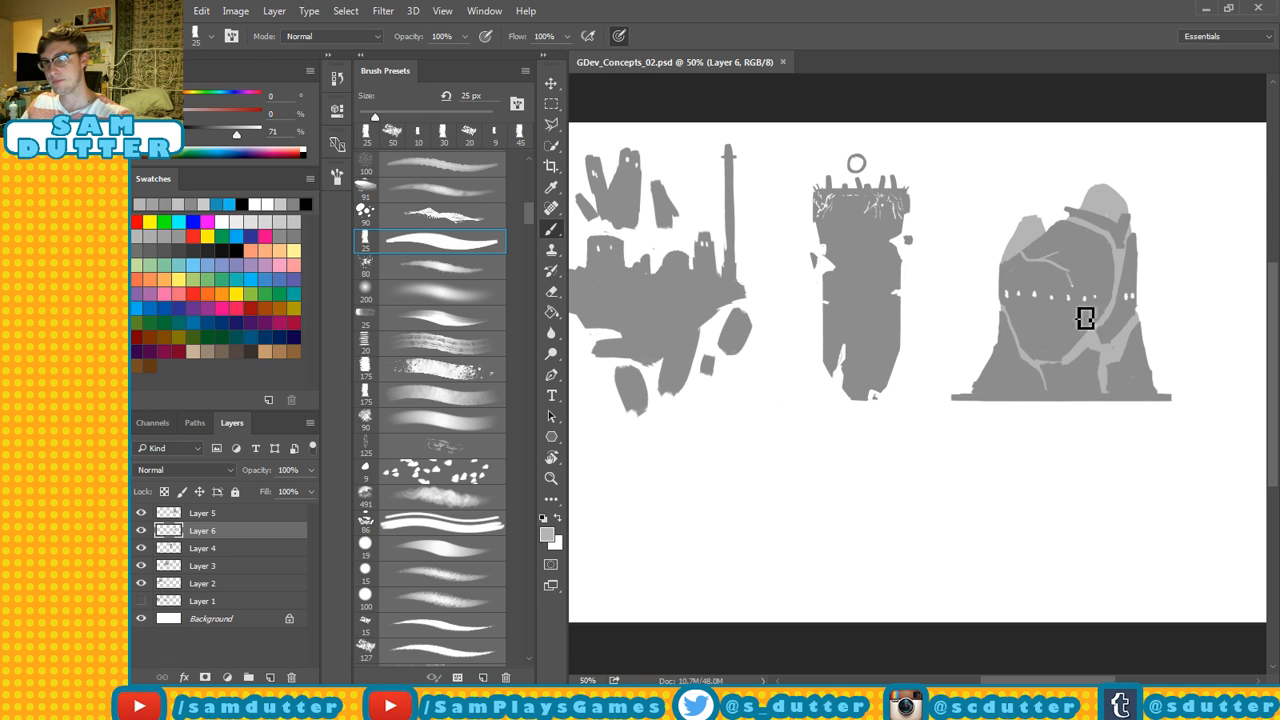
Erase several narrow white breaks across the lighter grey crack fill and the background shapes behind the boulder.
{"action": "key", "text": "e"}
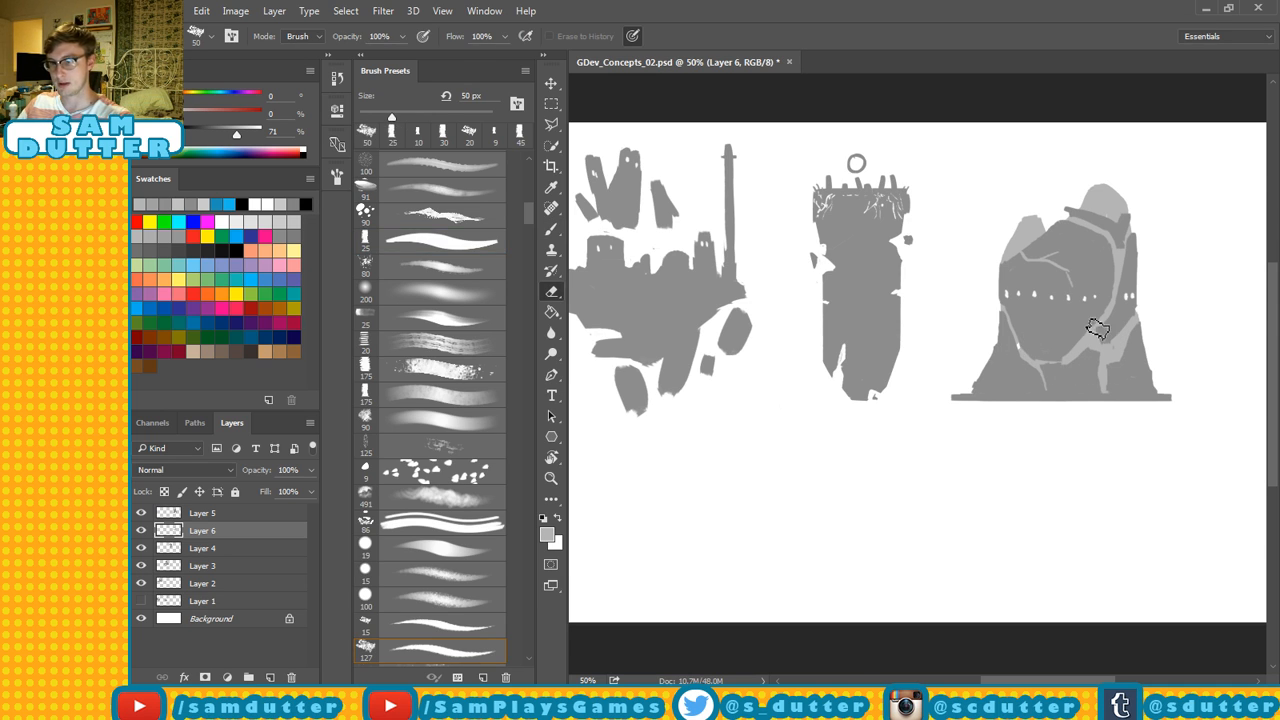
{"action": "left_click_drag", "start_coordinate": [1084, 345], "coordinate": [1094, 370]}
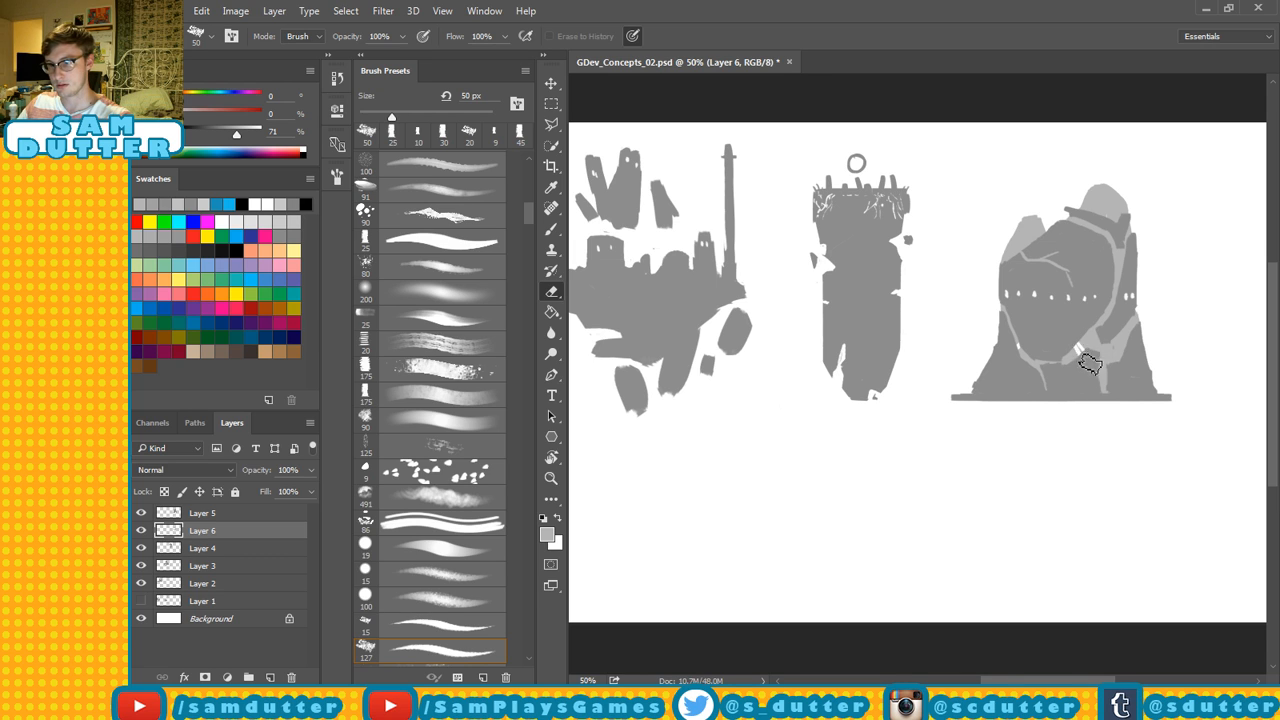
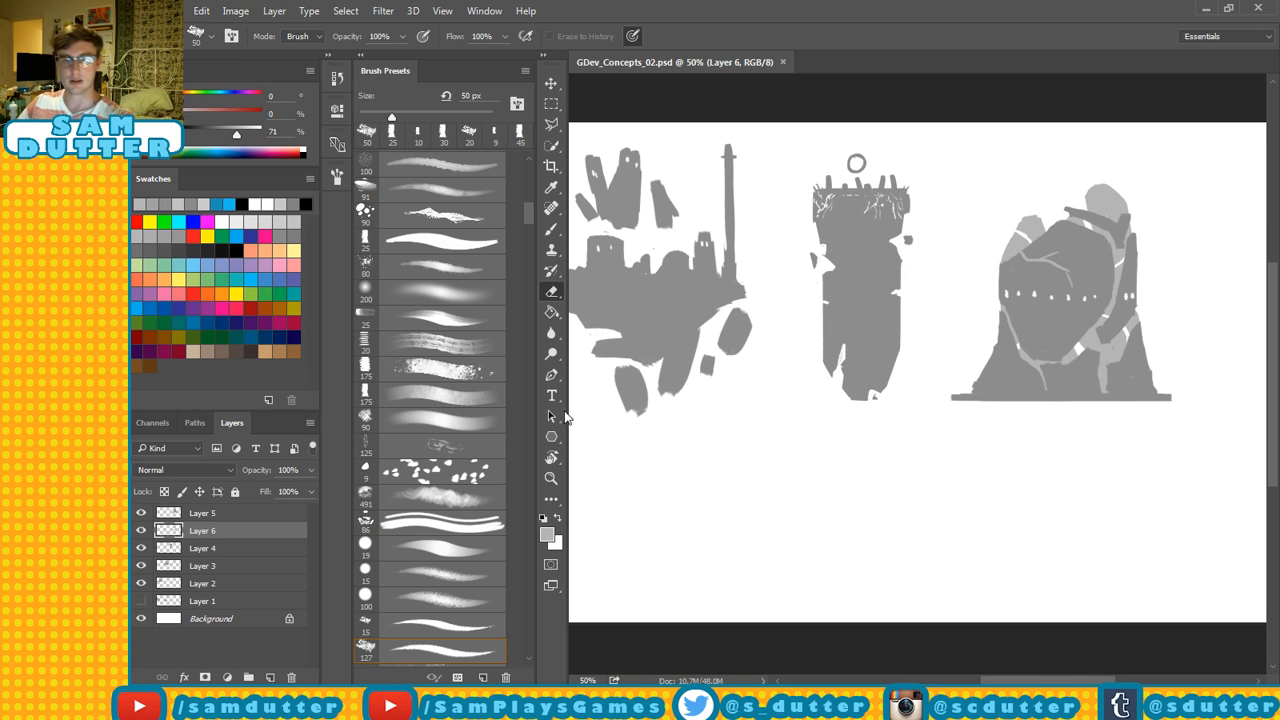
On the boulder's layer, sample its darker grey and paint a tall pointed shard floating above the boulder's upper left.
{"action": "left_click", "coordinate": [215, 513]}
{"action": "key", "text": "b"}
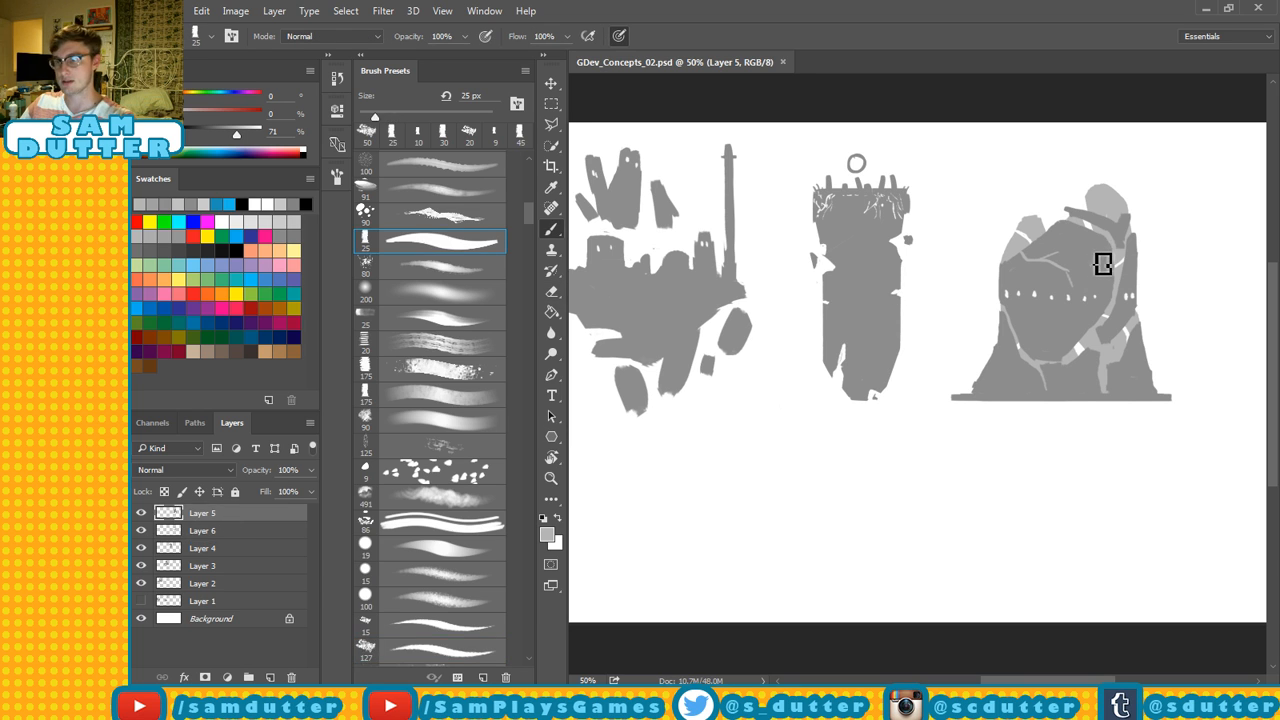
{"action": "key", "text": "super"}
{"action": "key", "text": "super"}
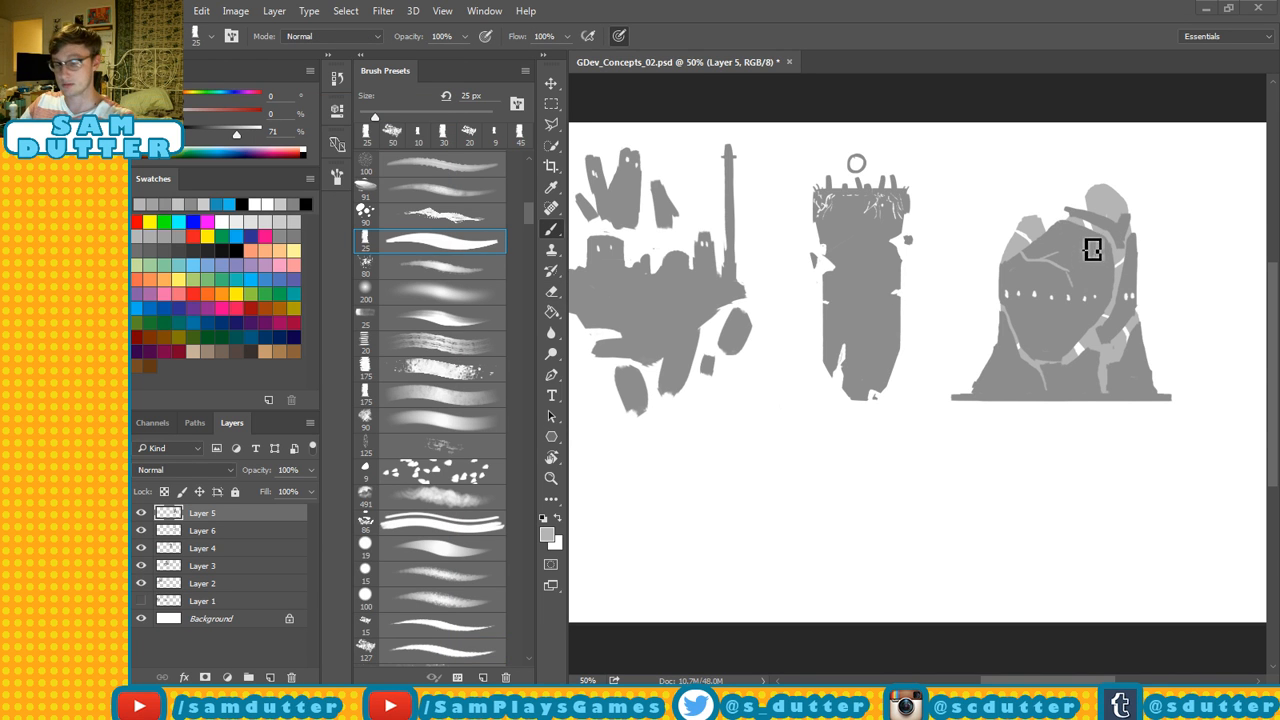
{"action": "left_click", "coordinate": [1104, 276], "text": "alt"}
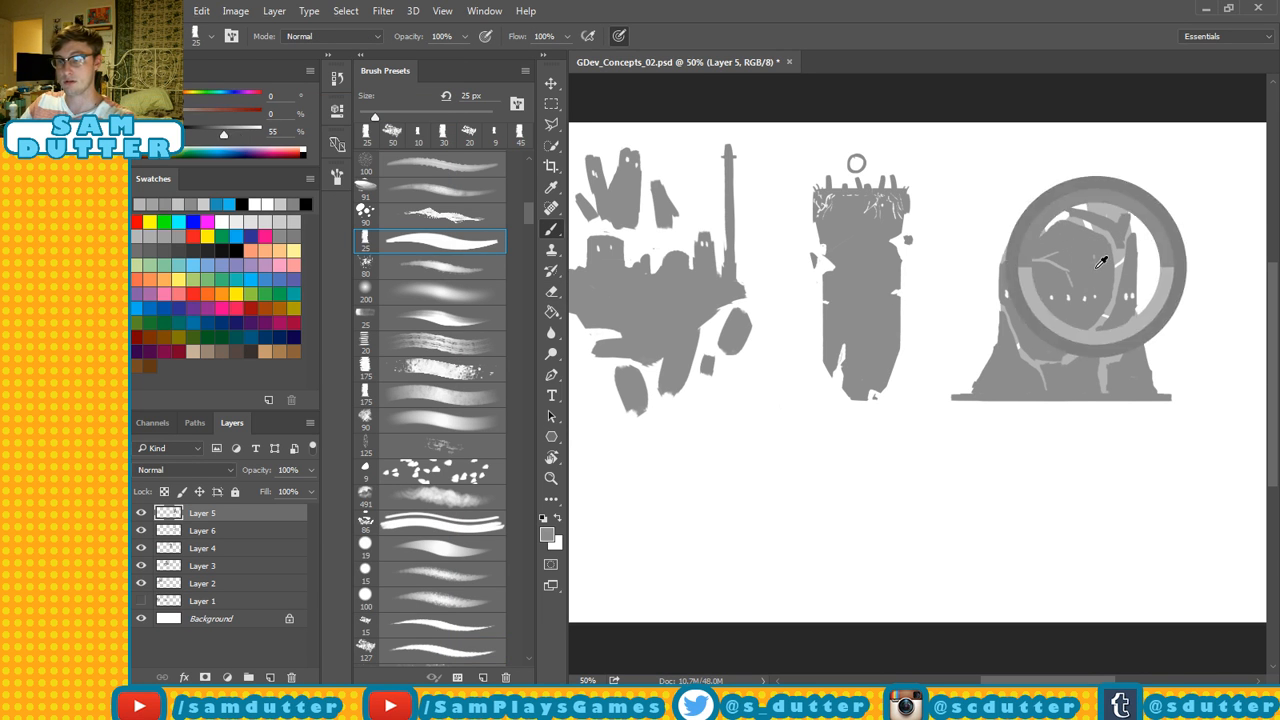
{"action": "mouse_move", "coordinate": [1035, 200]}
{"action": "left_mouse_down"}
{"action": "mouse_move", "coordinate": [1043, 211]}
{"action": "mouse_move", "coordinate": [1046, 189]}
{"action": "mouse_move", "coordinate": [1046, 227]}
{"action": "mouse_move", "coordinate": [1035, 181]}
{"action": "left_mouse_up"}
{"action": "mouse_move", "coordinate": [1031, 187]}
{"action": "left_mouse_down"}
{"action": "mouse_move", "coordinate": [1049, 183]}
{"action": "mouse_move", "coordinate": [1037, 177]}
{"action": "mouse_move", "coordinate": [1048, 207]}
{"action": "mouse_move", "coordinate": [1018, 180]}
{"action": "mouse_move", "coordinate": [1051, 160]}
{"action": "mouse_move", "coordinate": [1062, 186]}
{"action": "left_mouse_up"}
{"action": "key", "text": "e"}
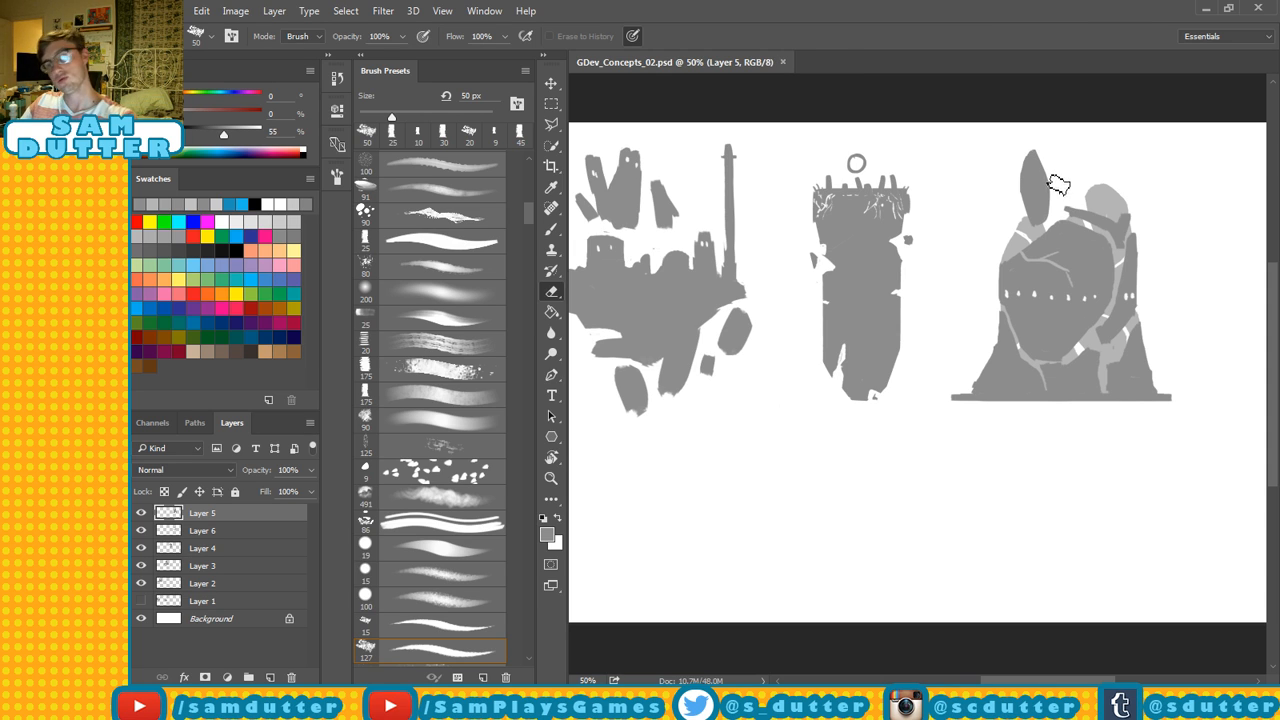
On Layer 6, sample the light grey, paint a small shard between the dark shard and the rounded peak, and erase its lower end.
{"action": "left_click", "coordinate": [269, 529]}
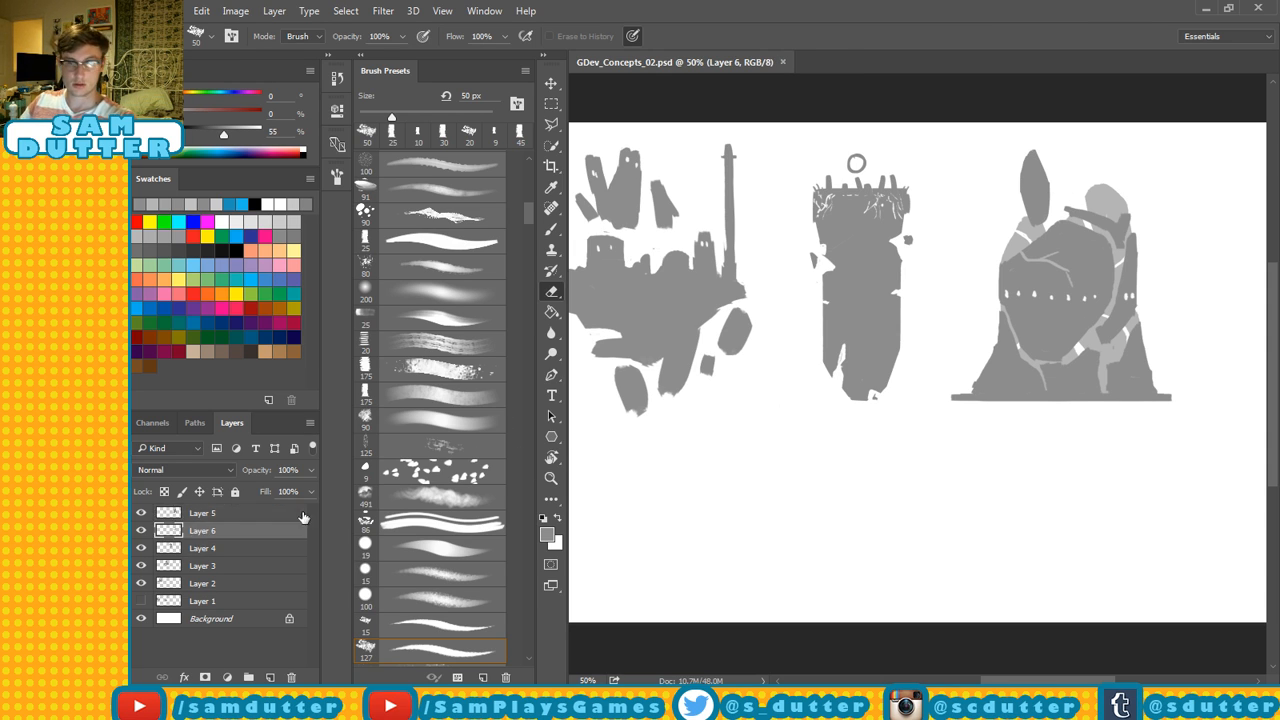
{"action": "key", "text": "b"}
{"action": "left_click", "coordinate": [1114, 188], "text": "alt"}
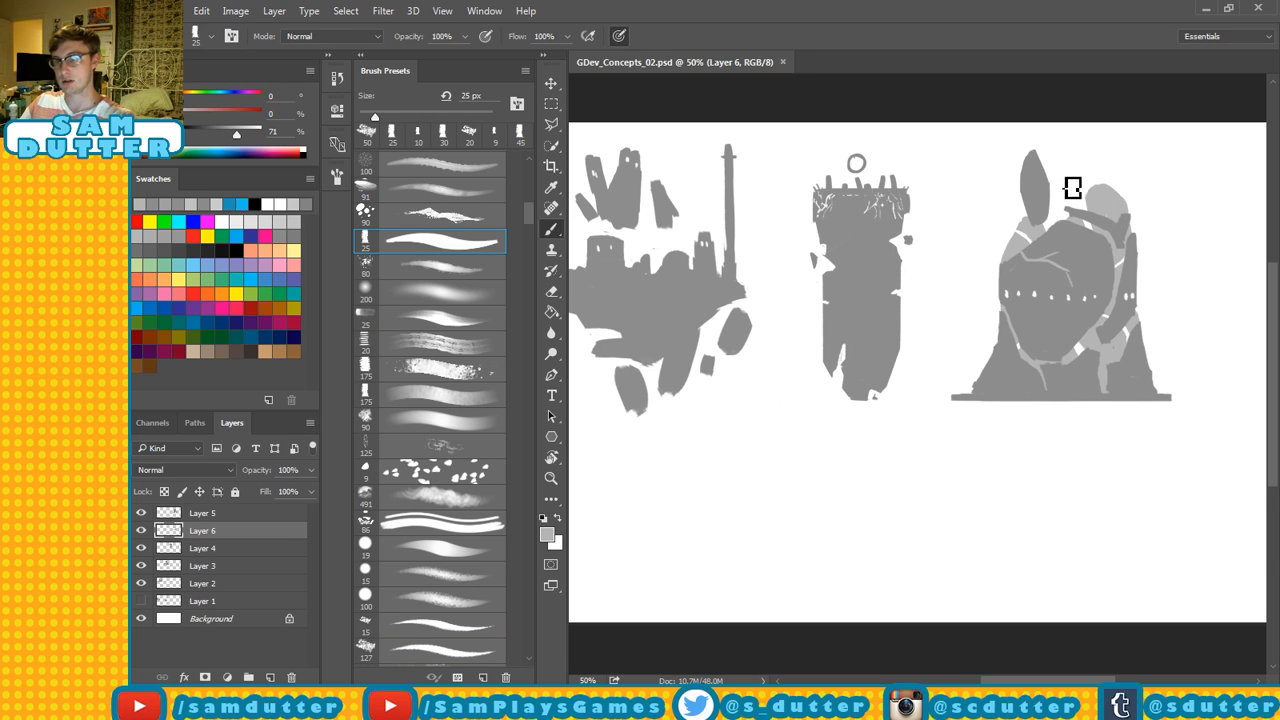
{"action": "left_click_drag", "start_coordinate": [1069, 158], "coordinate": [1080, 214]}
{"action": "key", "text": "ctrl+z"}
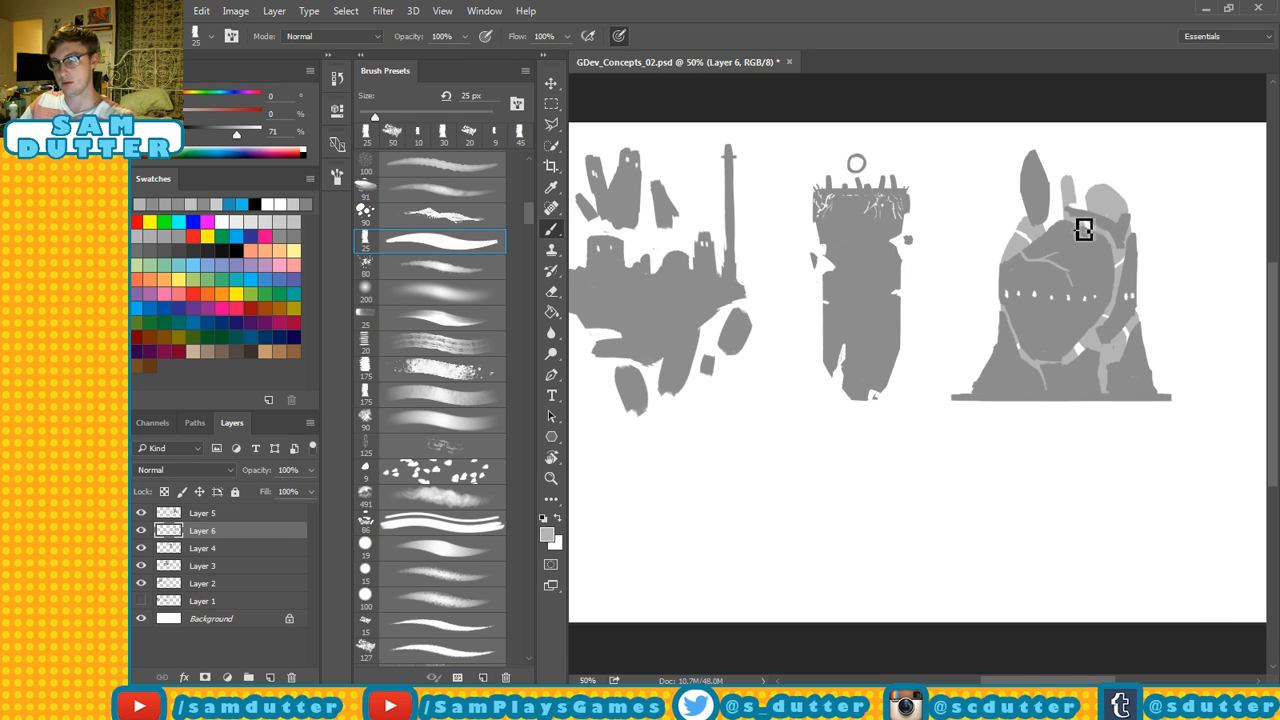
{"action": "key", "text": "e"}
{"action": "mouse_move", "coordinate": [1078, 207]}
{"action": "left_mouse_down"}
{"action": "mouse_move", "coordinate": [1064, 211]}
{"action": "mouse_move", "coordinate": [1084, 248]}
{"action": "mouse_move", "coordinate": [1076, 200]}
{"action": "left_mouse_up"}
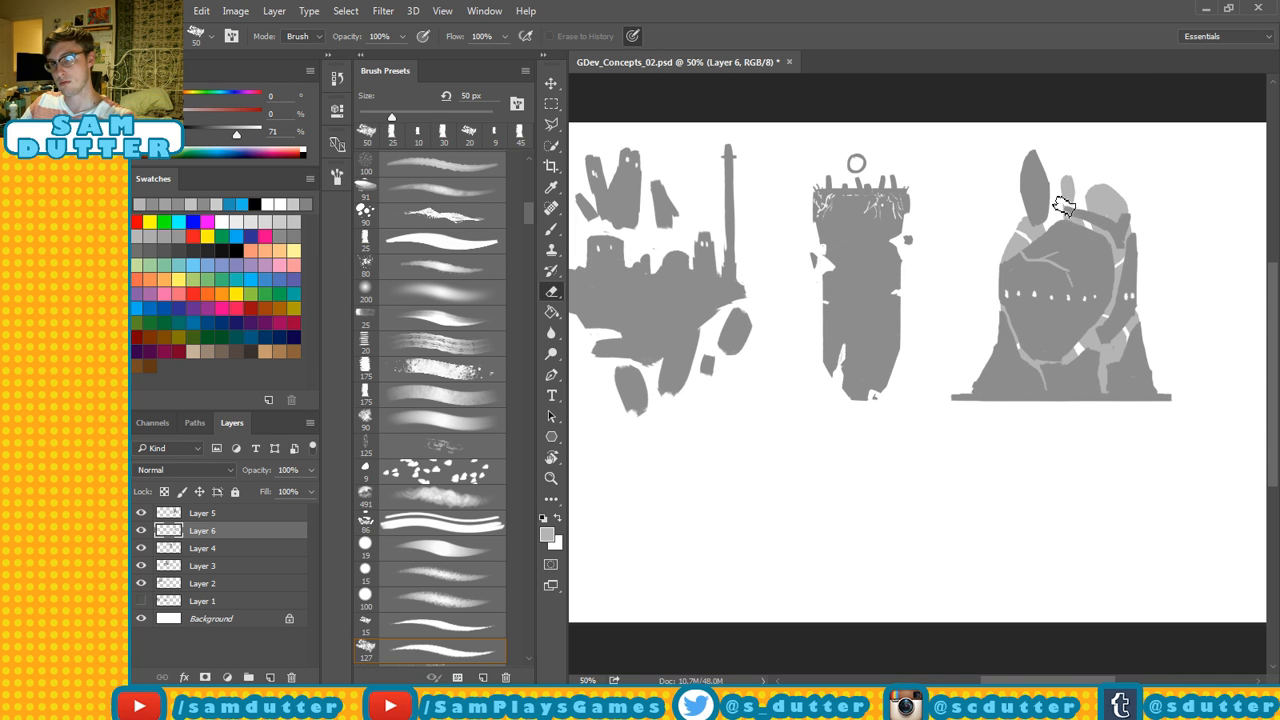
Paint a light grey pointed shard above the rounded peak at the boulder's upper right and separate the two with the Eraser.
{"action": "key", "text": "b"}
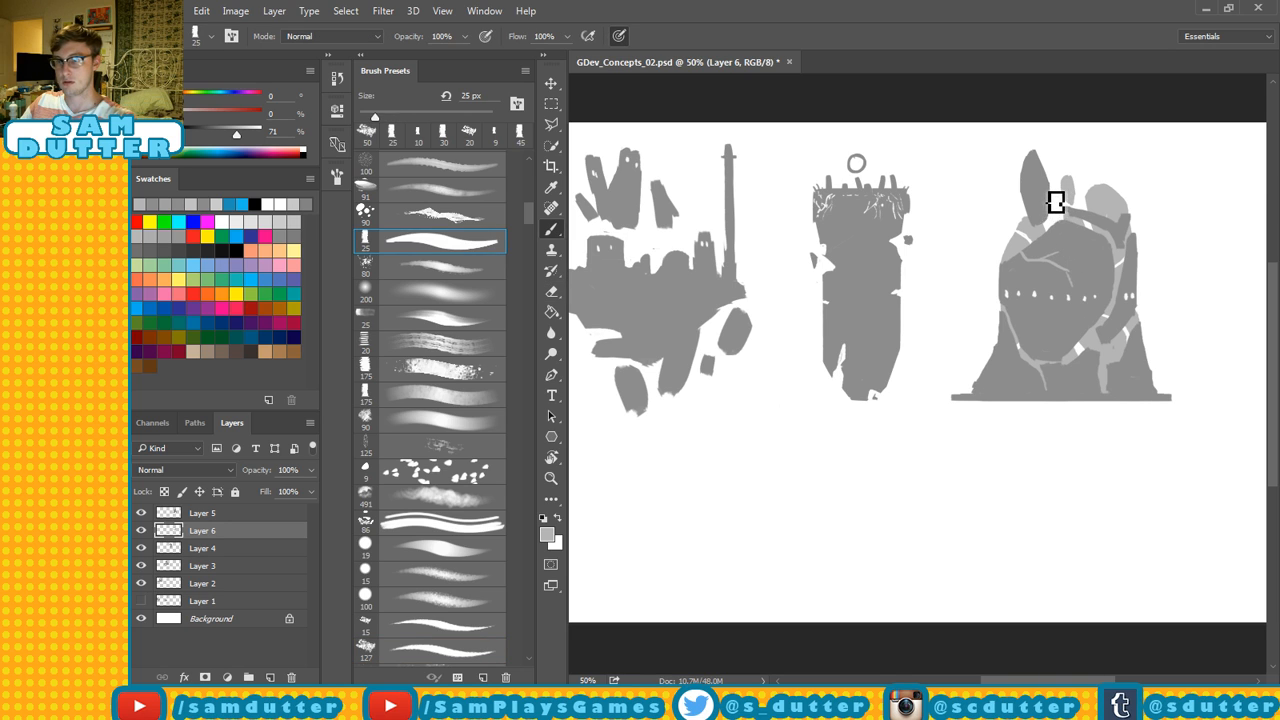
{"action": "mouse_move", "coordinate": [1055, 203]}
{"action": "left_mouse_down"}
{"action": "mouse_move", "coordinate": [1056, 156]}
{"action": "mouse_move", "coordinate": [1055, 192]}
{"action": "mouse_move", "coordinate": [1096, 156]}
{"action": "mouse_move", "coordinate": [1121, 176]}
{"action": "mouse_move", "coordinate": [1123, 209]}
{"action": "mouse_move", "coordinate": [1121, 175]}
{"action": "mouse_move", "coordinate": [1107, 176]}
{"action": "mouse_move", "coordinate": [1128, 192]}
{"action": "mouse_move", "coordinate": [1110, 174]}
{"action": "mouse_move", "coordinate": [1118, 153]}
{"action": "mouse_move", "coordinate": [1130, 190]}
{"action": "mouse_move", "coordinate": [1119, 162]}
{"action": "mouse_move", "coordinate": [1125, 232]}
{"action": "mouse_move", "coordinate": [1112, 256]}
{"action": "mouse_move", "coordinate": [1121, 225]}
{"action": "left_mouse_up"}
{"action": "key", "text": "ctrl+z"}
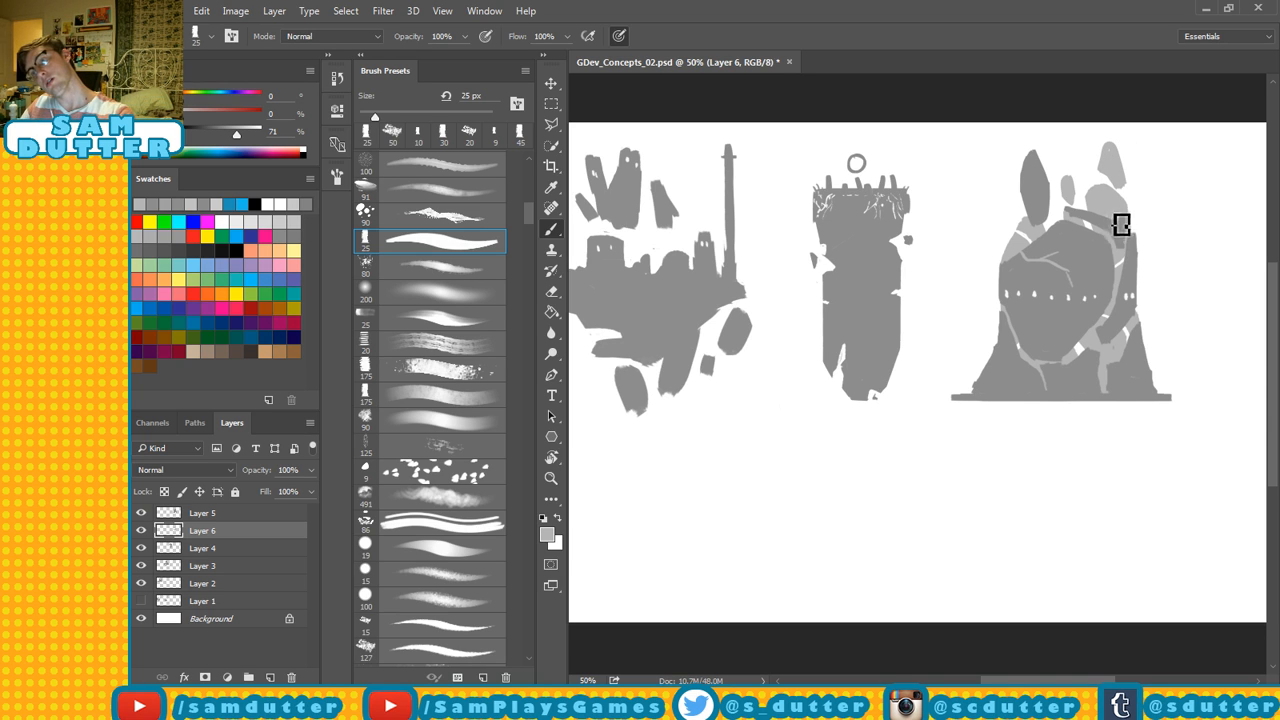
{"action": "key", "text": "e"}
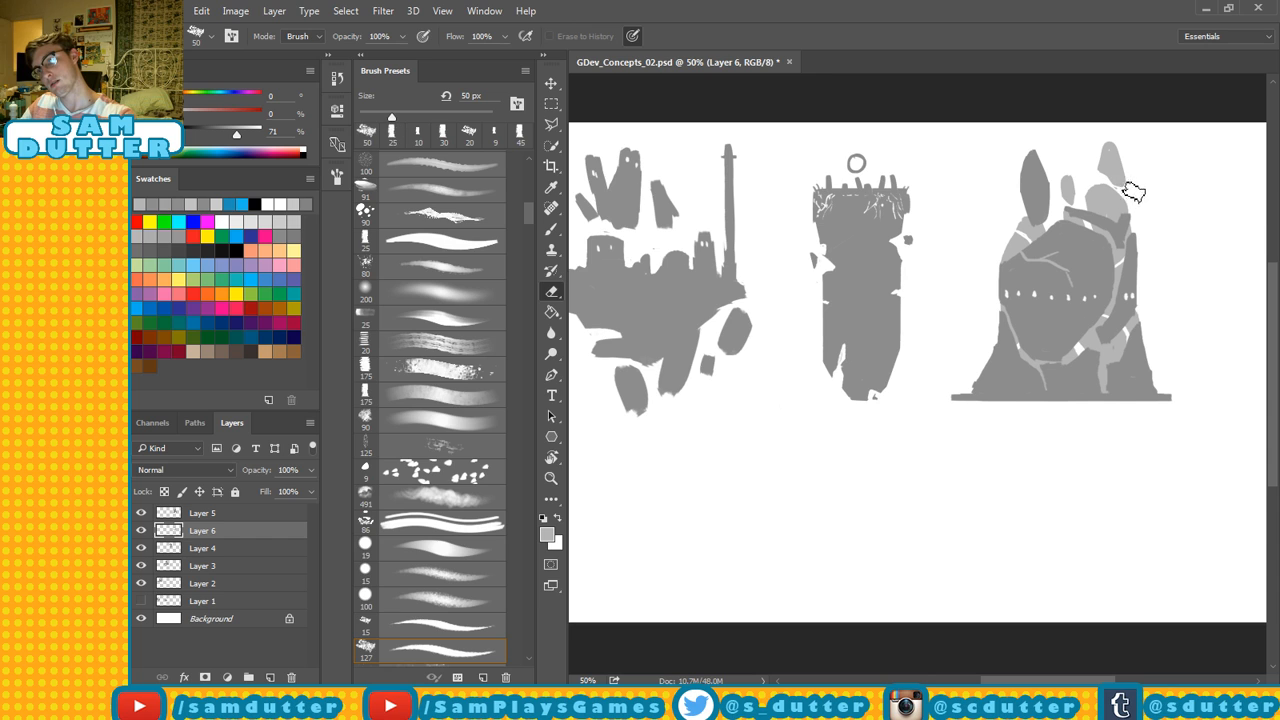
Paint a slim light grey shard to the left of the dark floating shard and trim its base with the Eraser.
{"action": "key", "text": "b"}
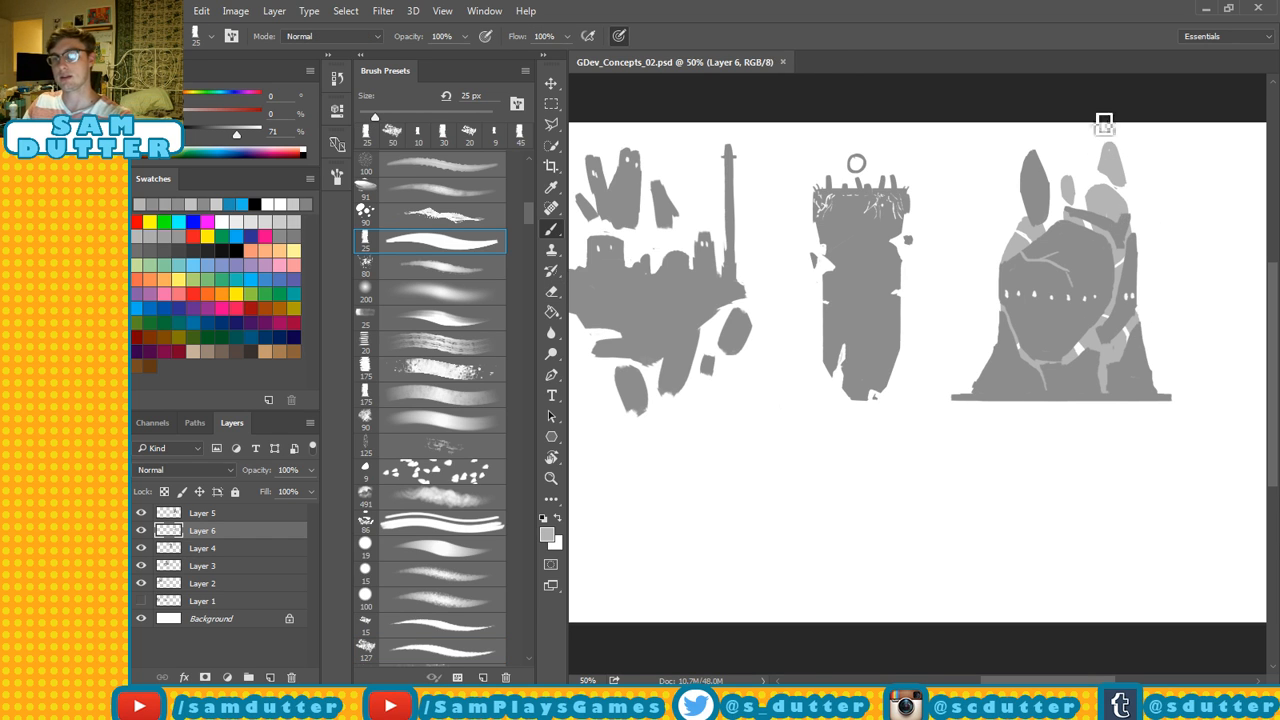
{"action": "mouse_move", "coordinate": [1005, 180]}
{"action": "left_mouse_down"}
{"action": "mouse_move", "coordinate": [1006, 234]}
{"action": "mouse_move", "coordinate": [1012, 225]}
{"action": "left_mouse_up"}
{"action": "key", "text": "ctrl+z"}
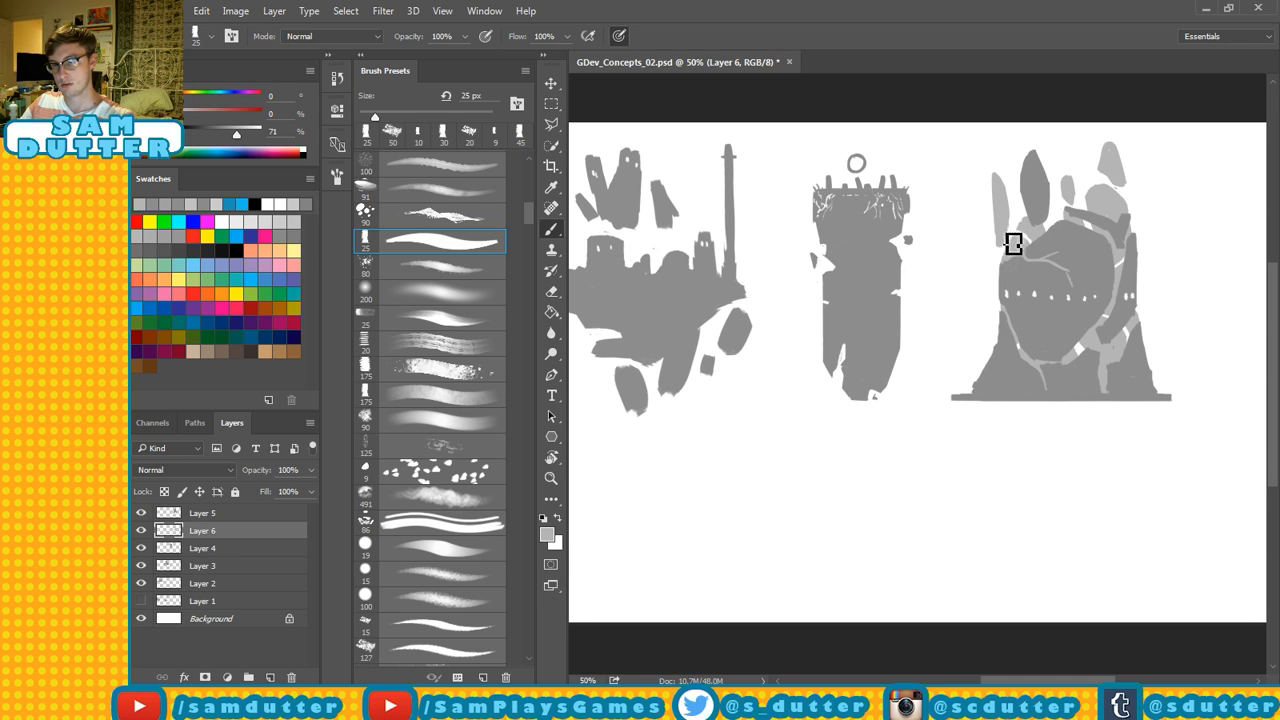
{"action": "key", "text": "e"}
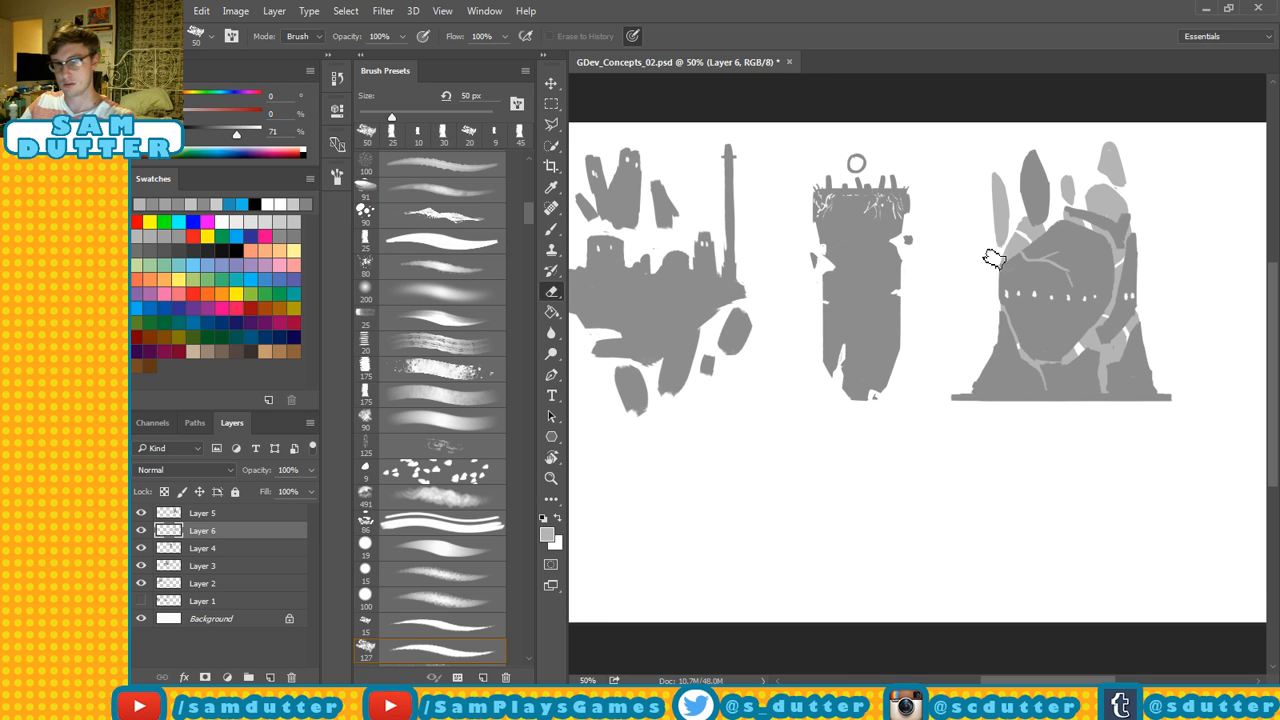
On Layer 5, sample the darker grey, paint a shaded face along the slim shard's right side, and trim it with the Eraser.
{"action": "left_click", "coordinate": [176, 514]}
{"action": "key", "text": "b"}
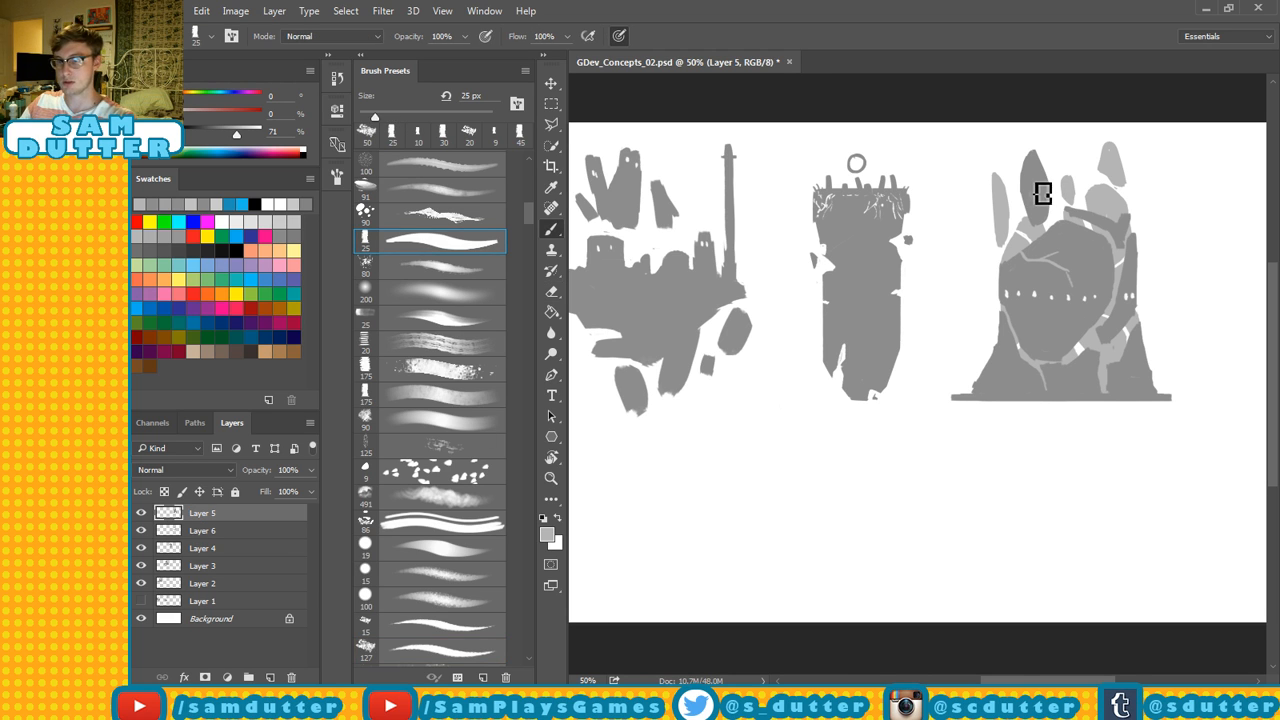
{"action": "key", "text": "super"}
{"action": "key", "text": "super"}
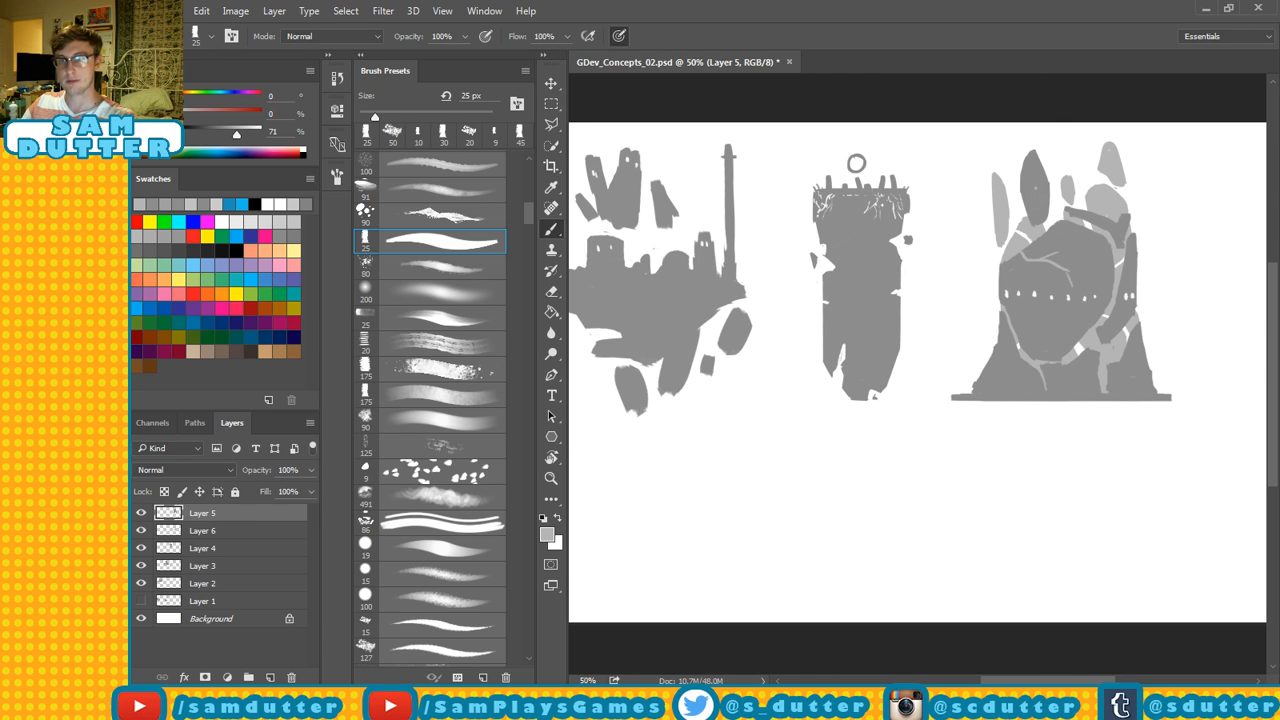
{"action": "left_click", "coordinate": [1037, 200], "text": "alt"}
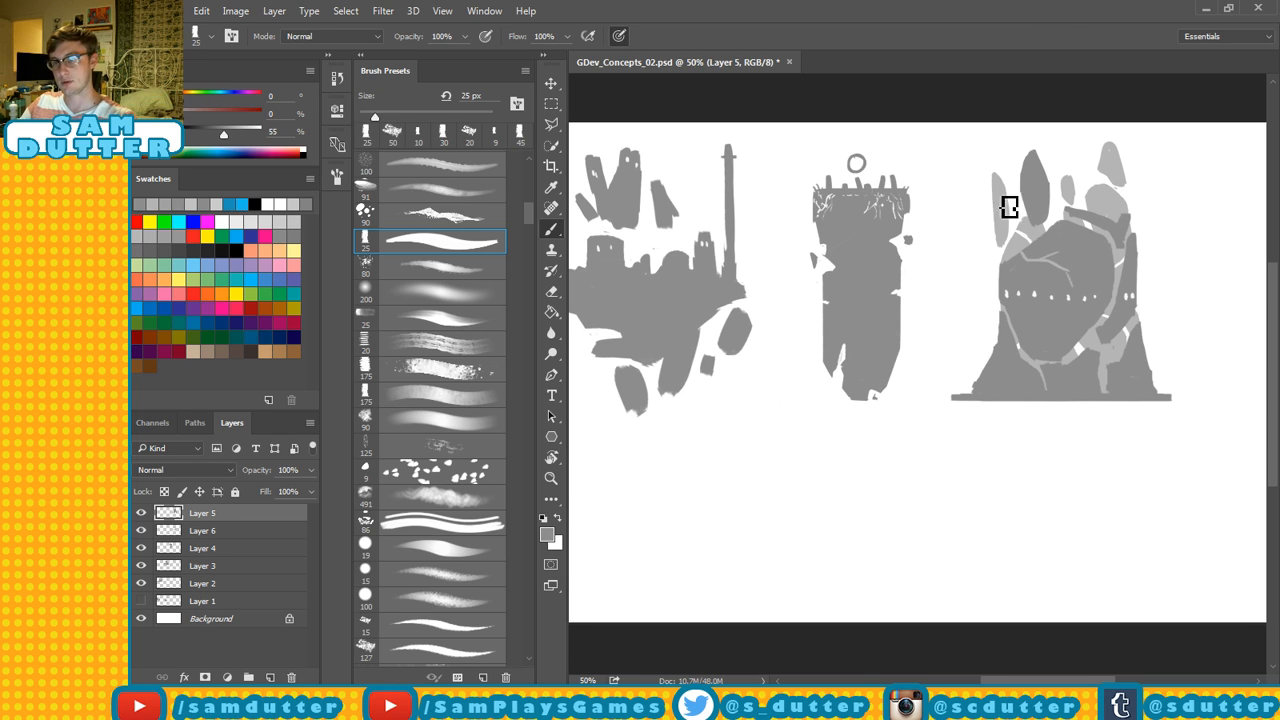
{"action": "mouse_move", "coordinate": [1003, 198]}
{"action": "left_mouse_down"}
{"action": "mouse_move", "coordinate": [1001, 229]}
{"action": "mouse_move", "coordinate": [1005, 186]}
{"action": "mouse_move", "coordinate": [1007, 222]}
{"action": "left_mouse_up"}
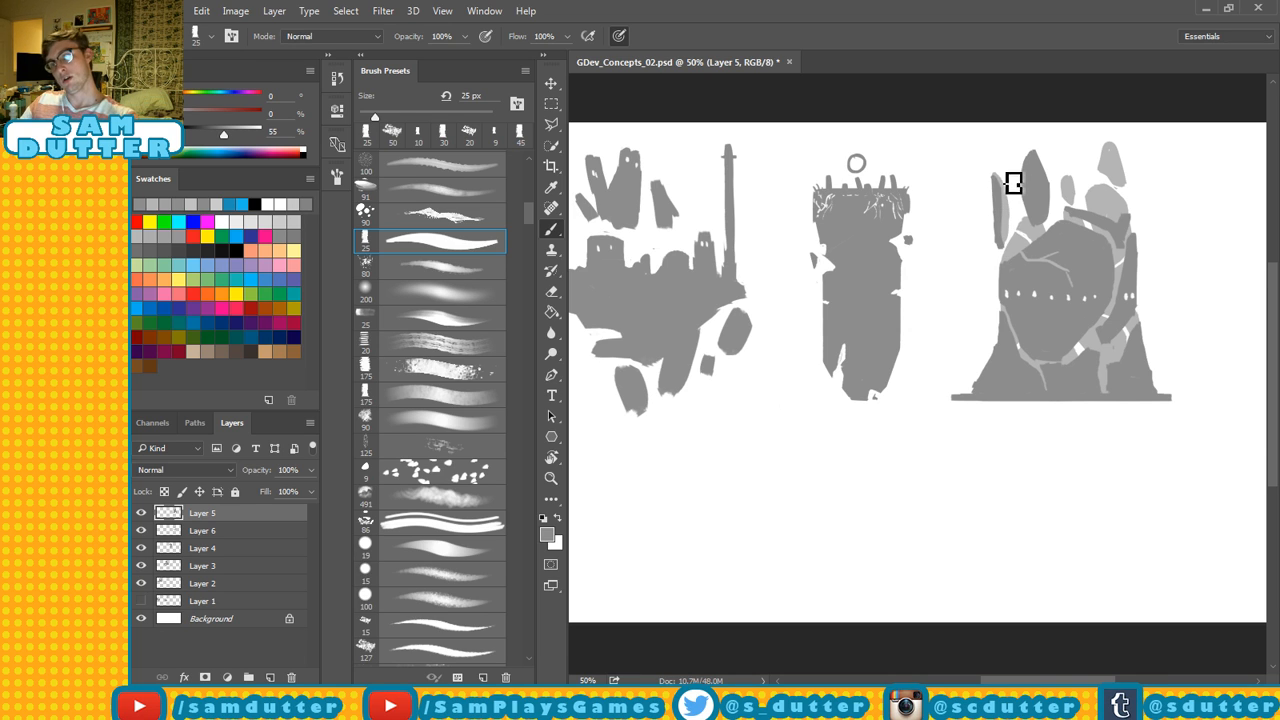
{"action": "key", "text": "e"}
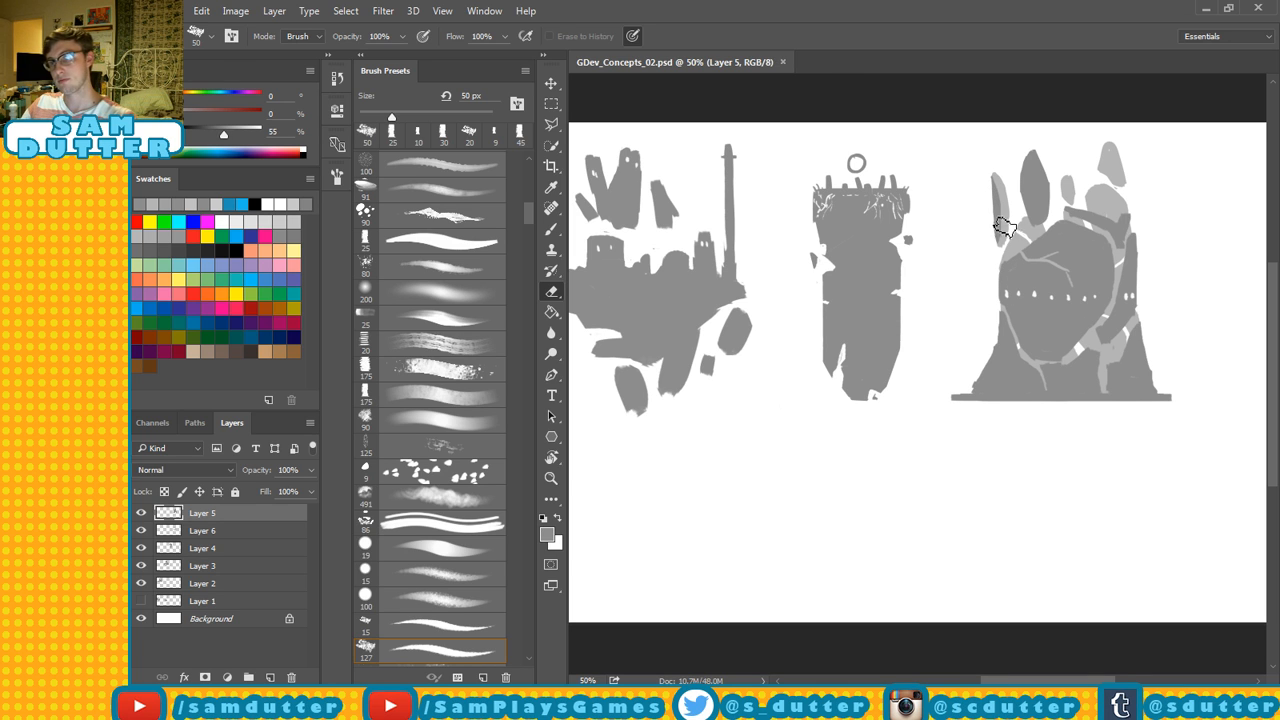
{"action": "mouse_move", "coordinate": [1000, 228]}
{"action": "left_mouse_down"}
{"action": "mouse_move", "coordinate": [931, 369]}
{"action": "mouse_move", "coordinate": [891, 354]}
{"action": "mouse_move", "coordinate": [771, 179]}
{"action": "mouse_move", "coordinate": [876, 201]}
{"action": "mouse_move", "coordinate": [942, 284]}
{"action": "left_mouse_up"}
Hide the first castle's layer and group the boulder fortress's Layer 5 and Layer 6.
{"action": "key", "text": "ctrl+minus"}
{"action": "key", "text": "ctrl+minus"}
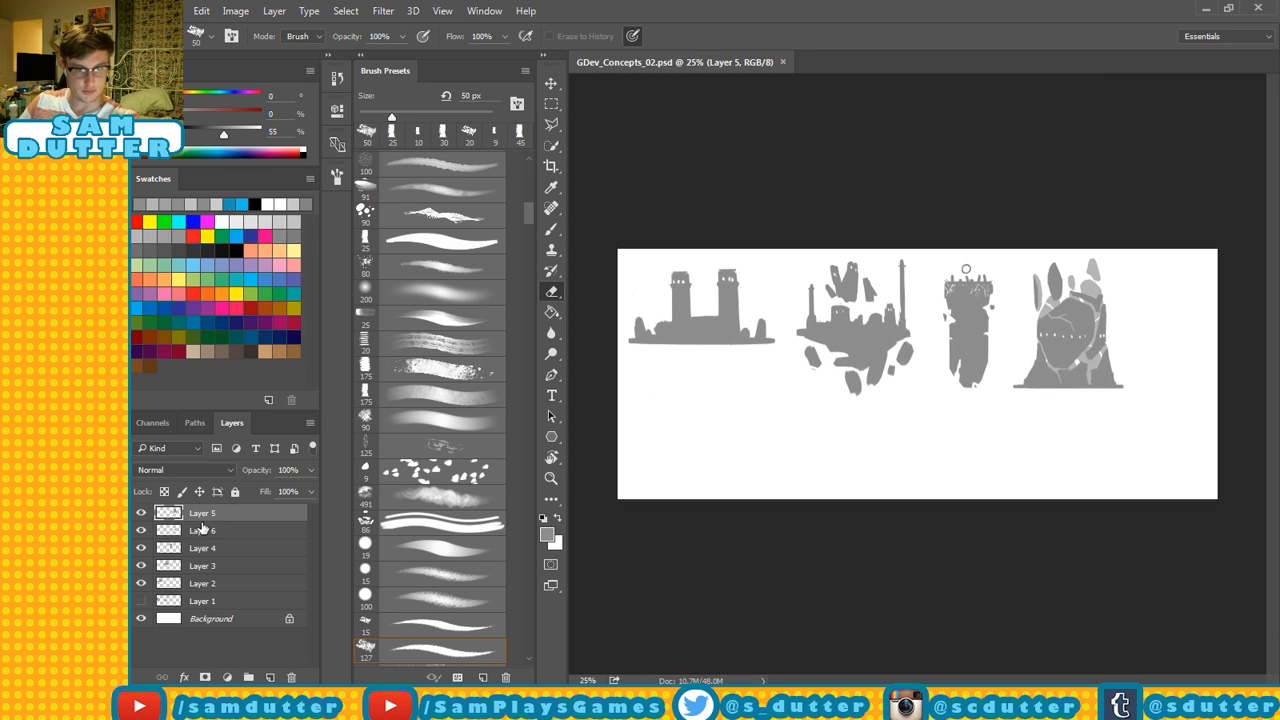
{"action": "left_click", "coordinate": [141, 583]}
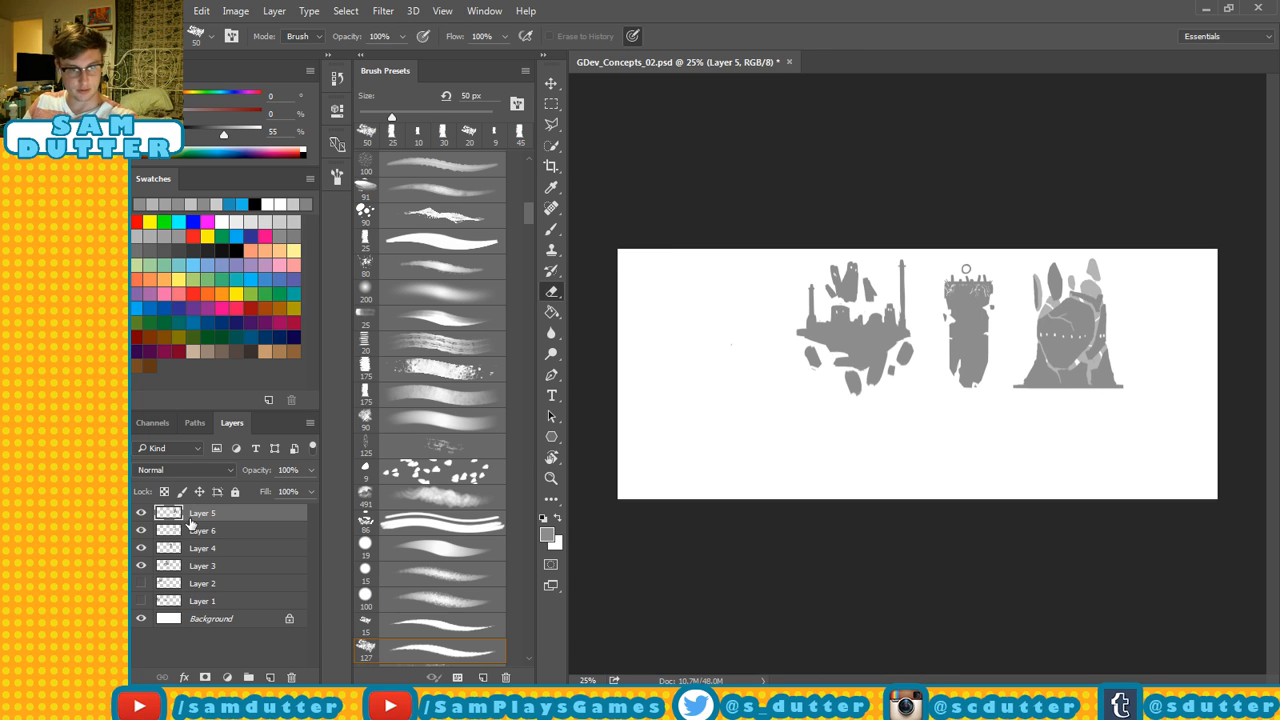
{"action": "left_click", "coordinate": [200, 530], "text": "shift"}
{"action": "key", "text": "ctrl+g"}
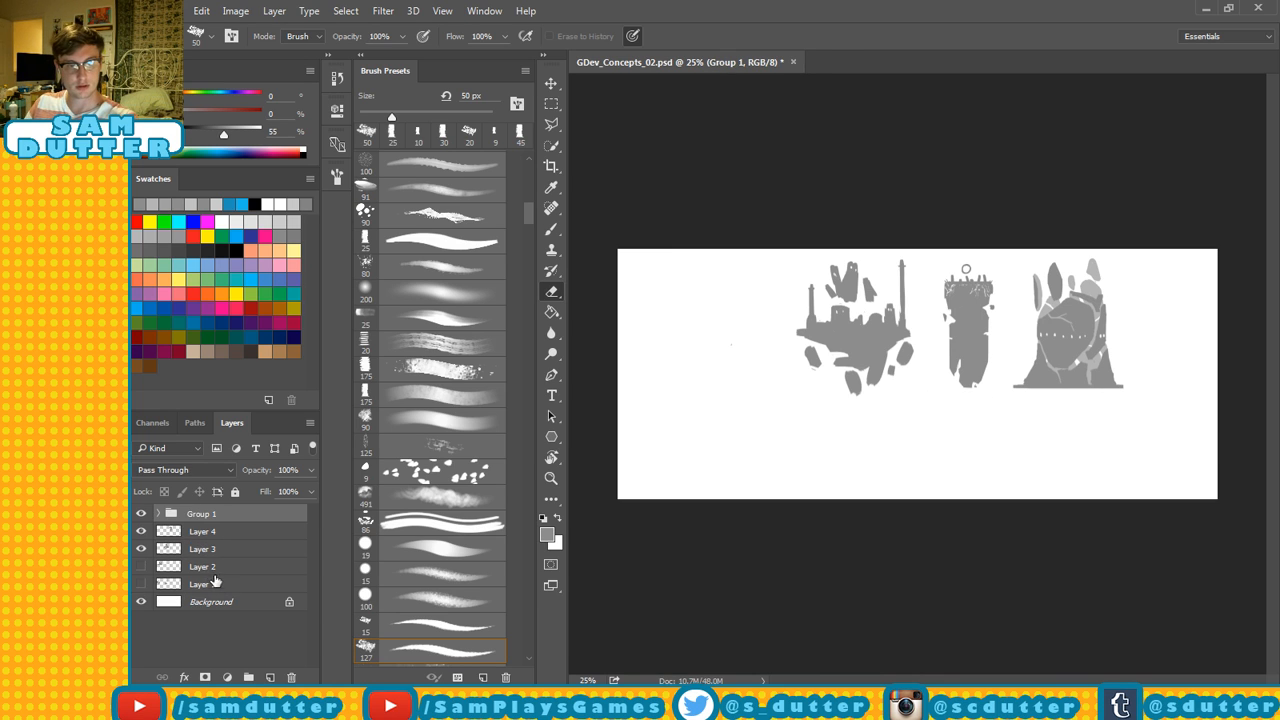
Rename the floating castle's Layer 3 as Hub_01 and the tower block's Layer 4 as Hub_02.
{"action": "double_click", "coordinate": [202, 549]}
{"action": "type", "text": "F"}
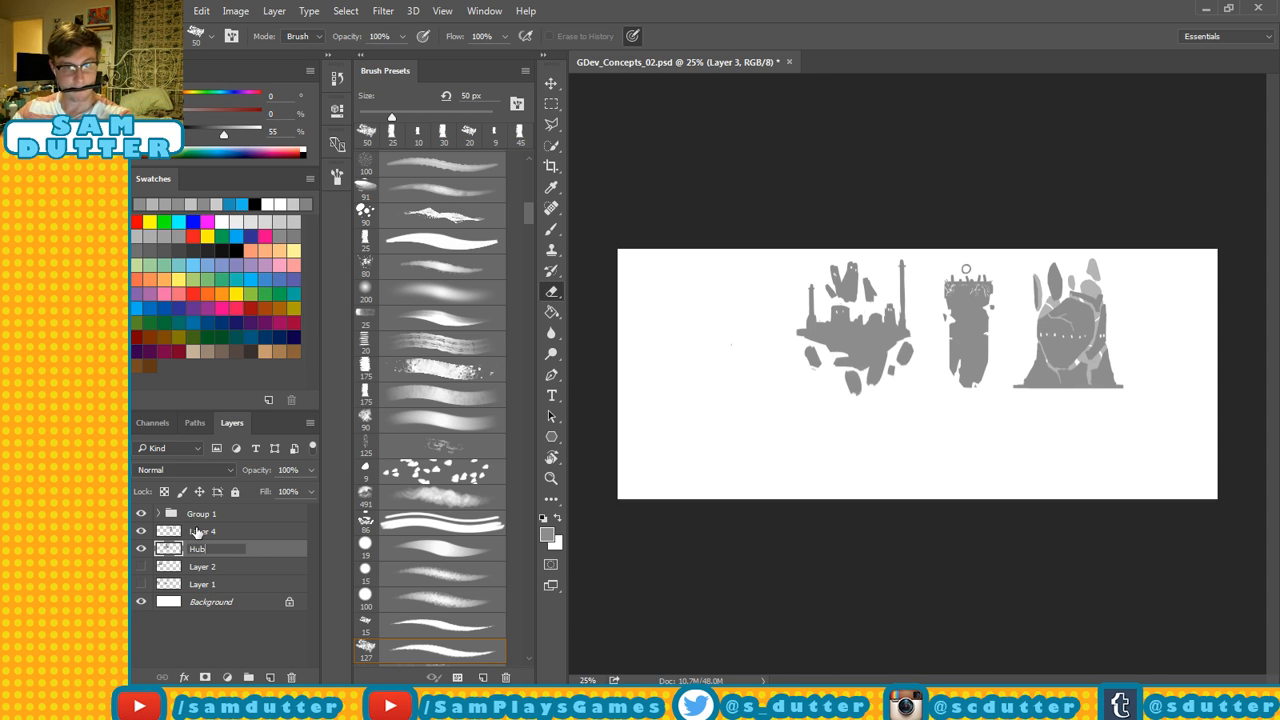
{"action": "key", "text": "Return"}
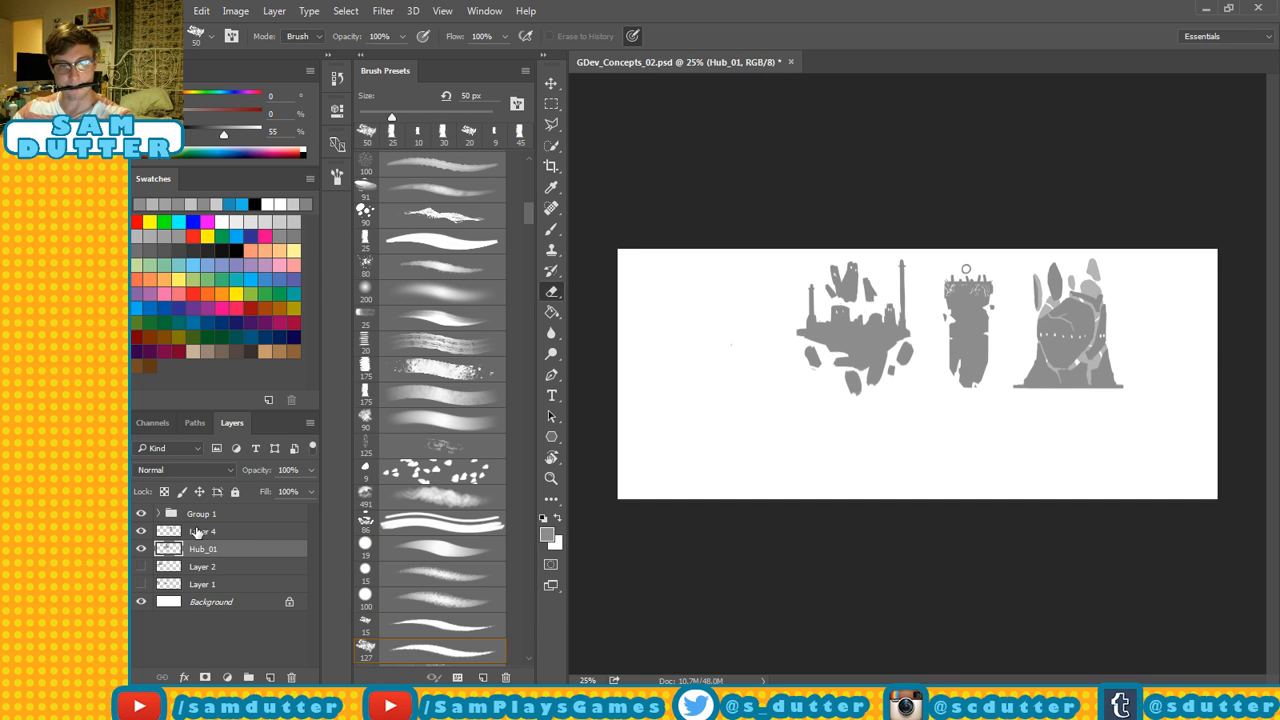
{"action": "double_click", "coordinate": [202, 532]}
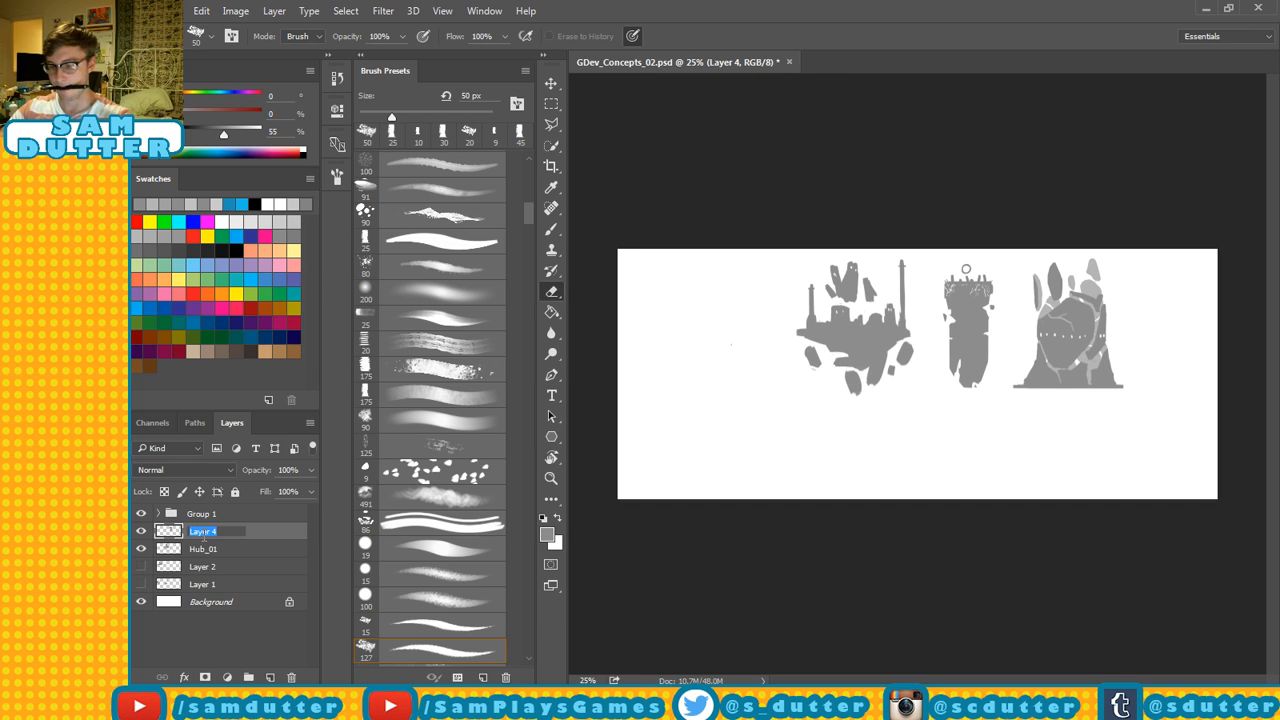
{"action": "type", "text": "Hub_0"}
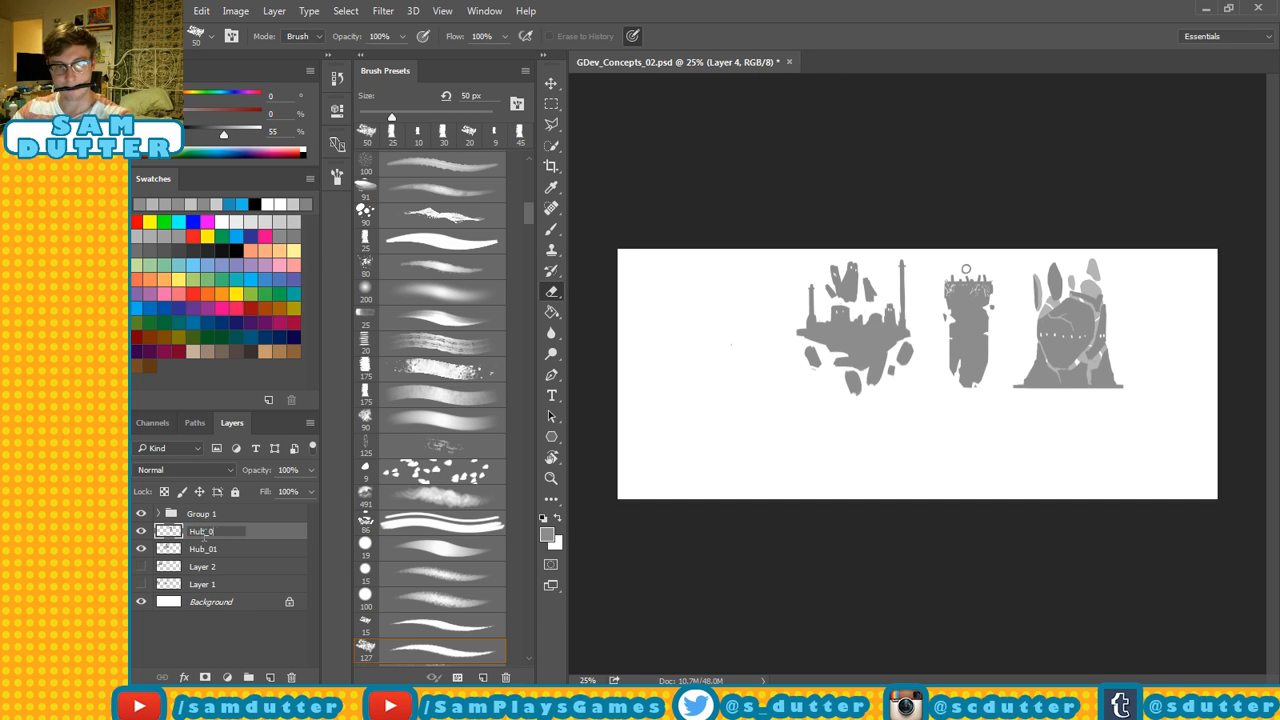
{"action": "type", "text": "2"}
{"action": "key", "text": "Return"}
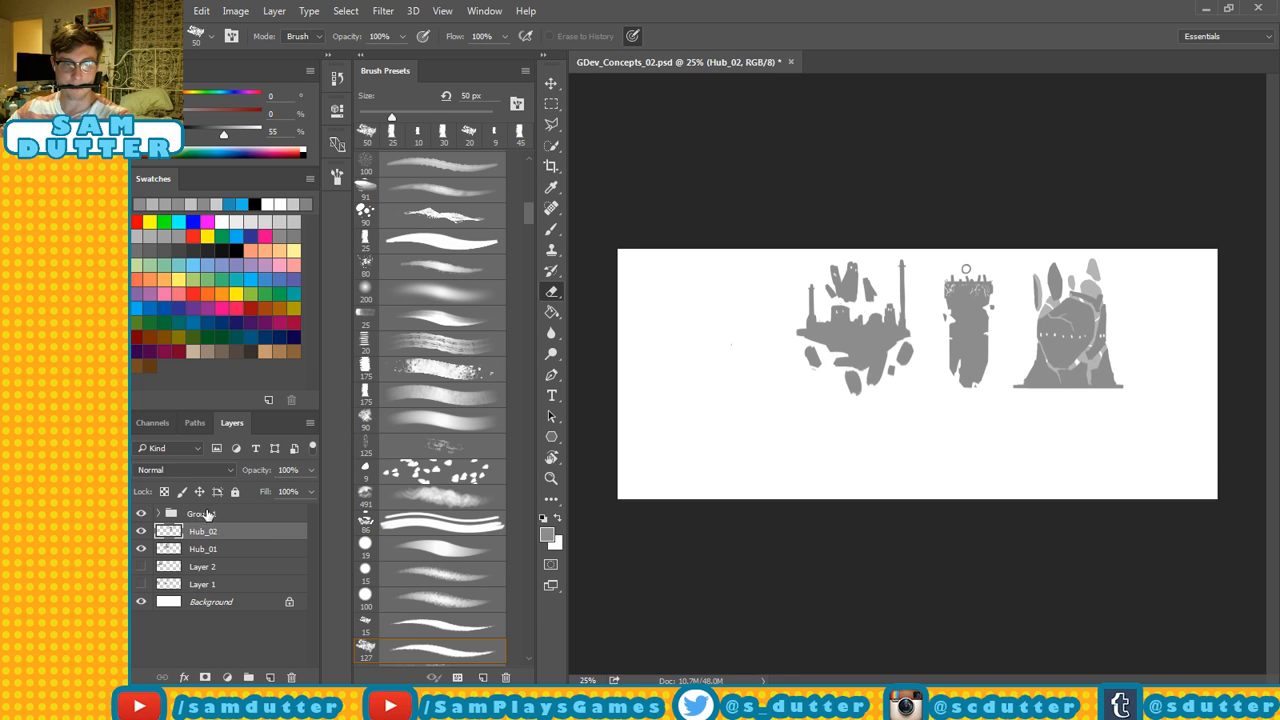
Rename the boulder fortress group as Hub_03 and the hidden castle's Layer 2 as Hub_00.
{"action": "double_click", "coordinate": [205, 514]}
{"action": "type", "text": "Hub"}
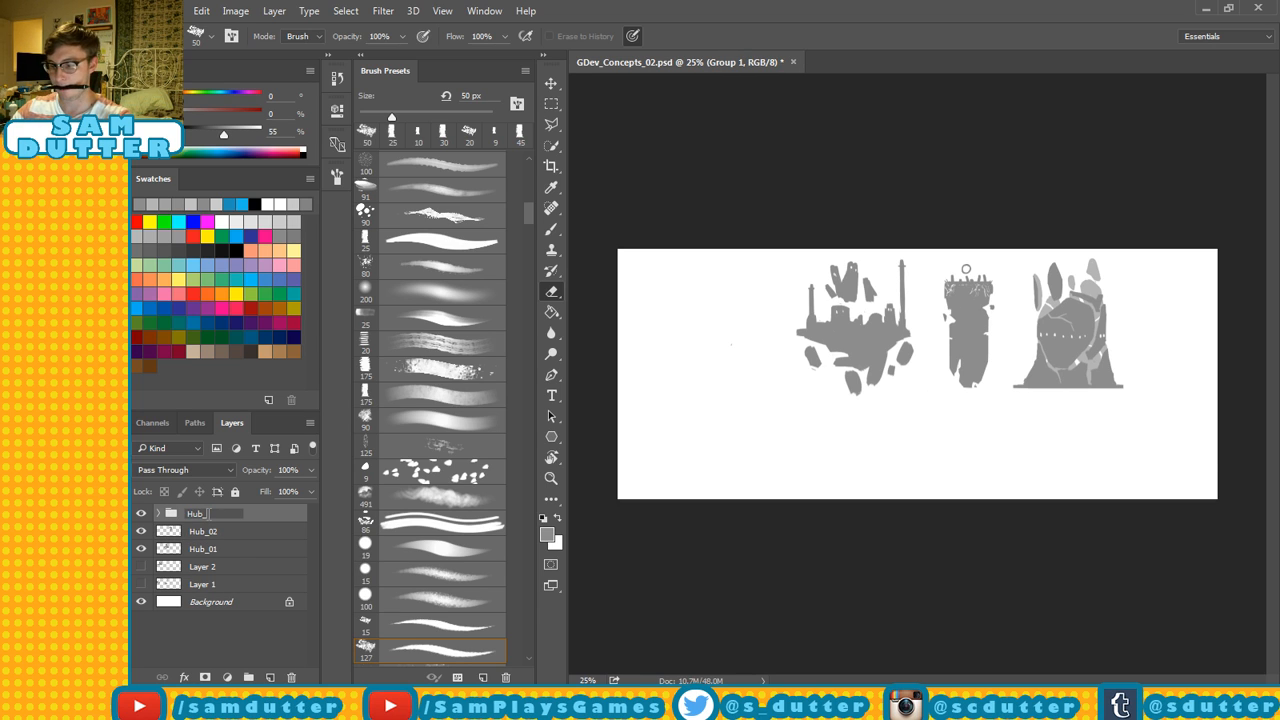
{"action": "type", "text": "_03"}
{"action": "key", "text": "Return"}
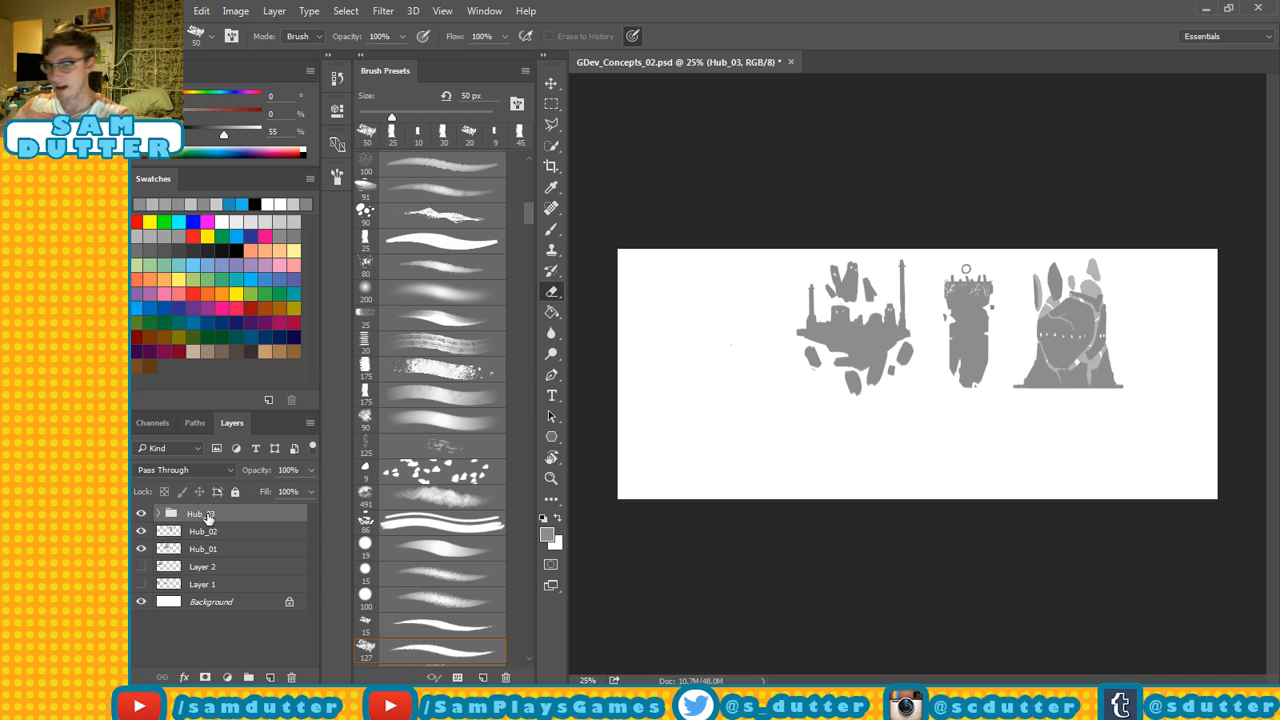
{"action": "left_click", "coordinate": [142, 570]}
{"action": "left_click", "coordinate": [142, 570]}
{"action": "double_click", "coordinate": [206, 566]}
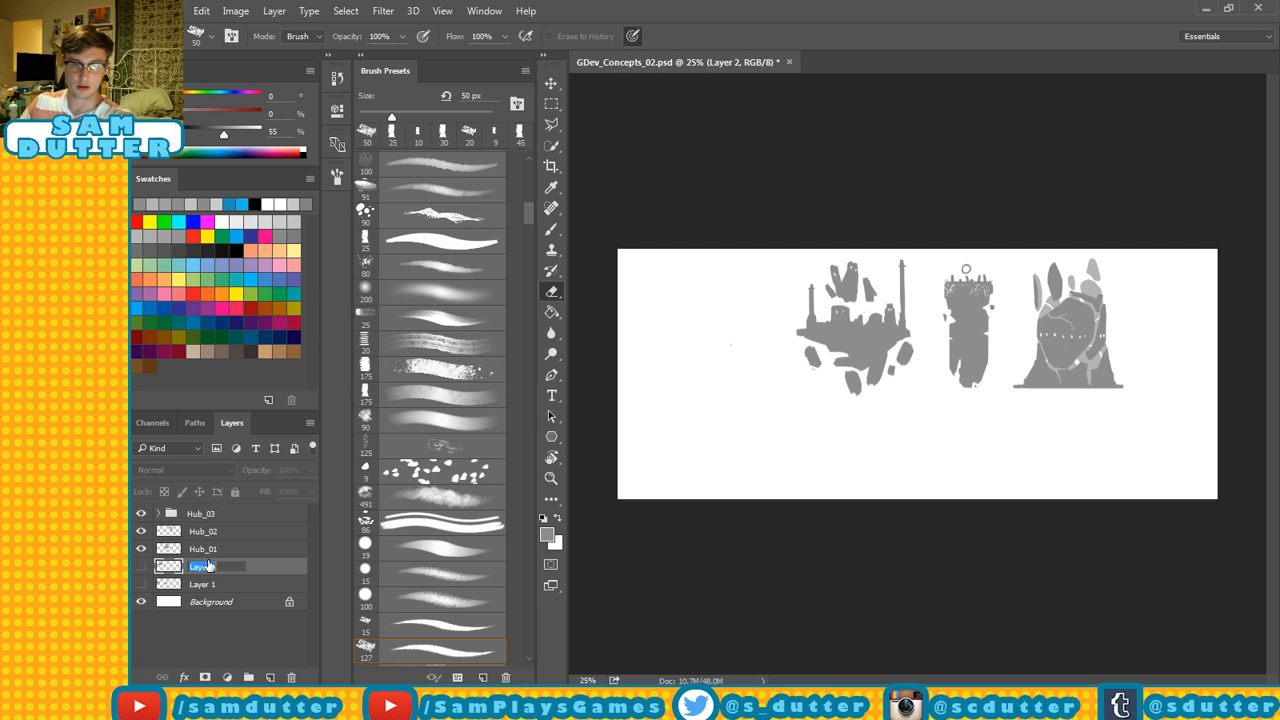
{"action": "type", "text": "Hub_00"}
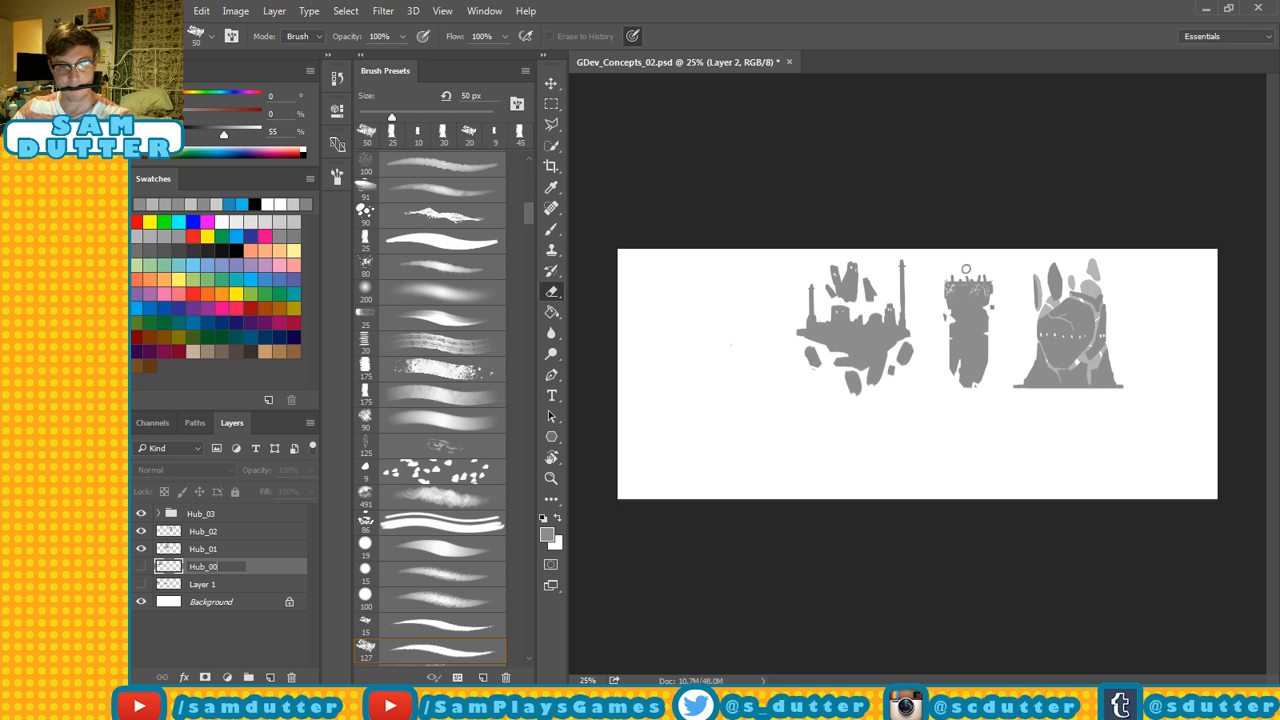
{"action": "key", "text": "Return"}
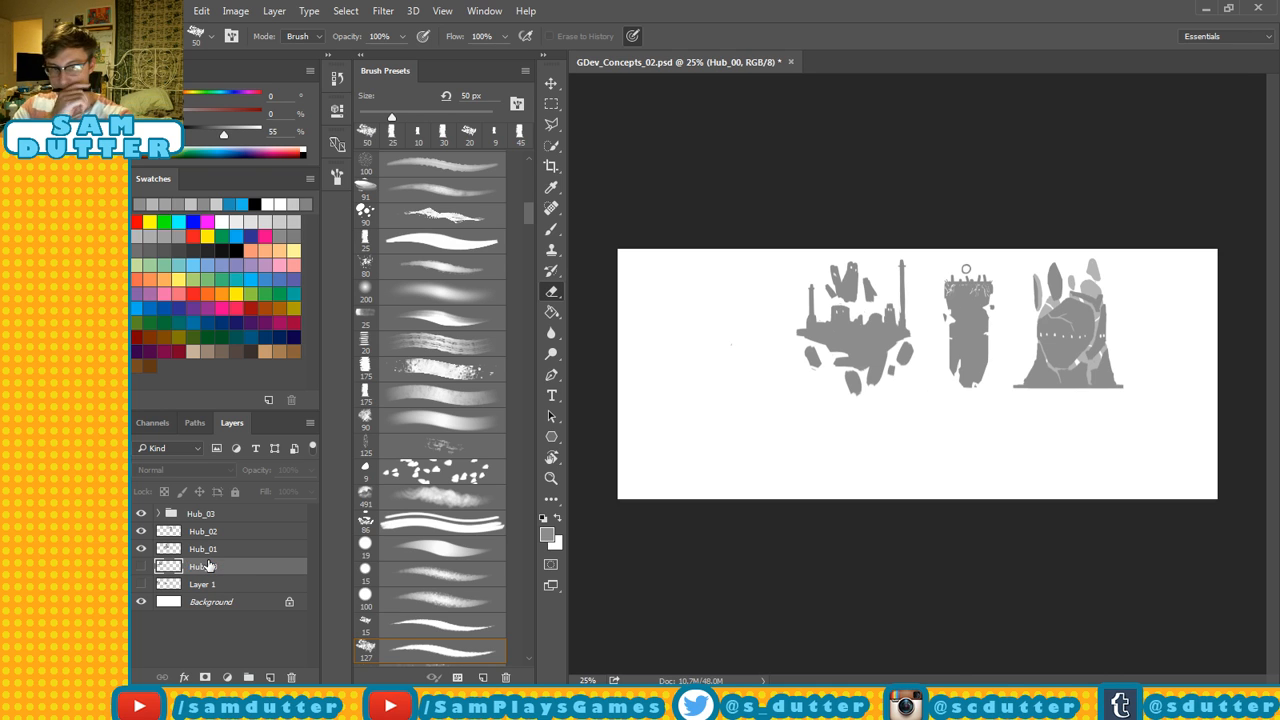
Rename the hidden Layer 1 above the Background as Warm Up.
{"action": "double_click", "coordinate": [201, 586]}
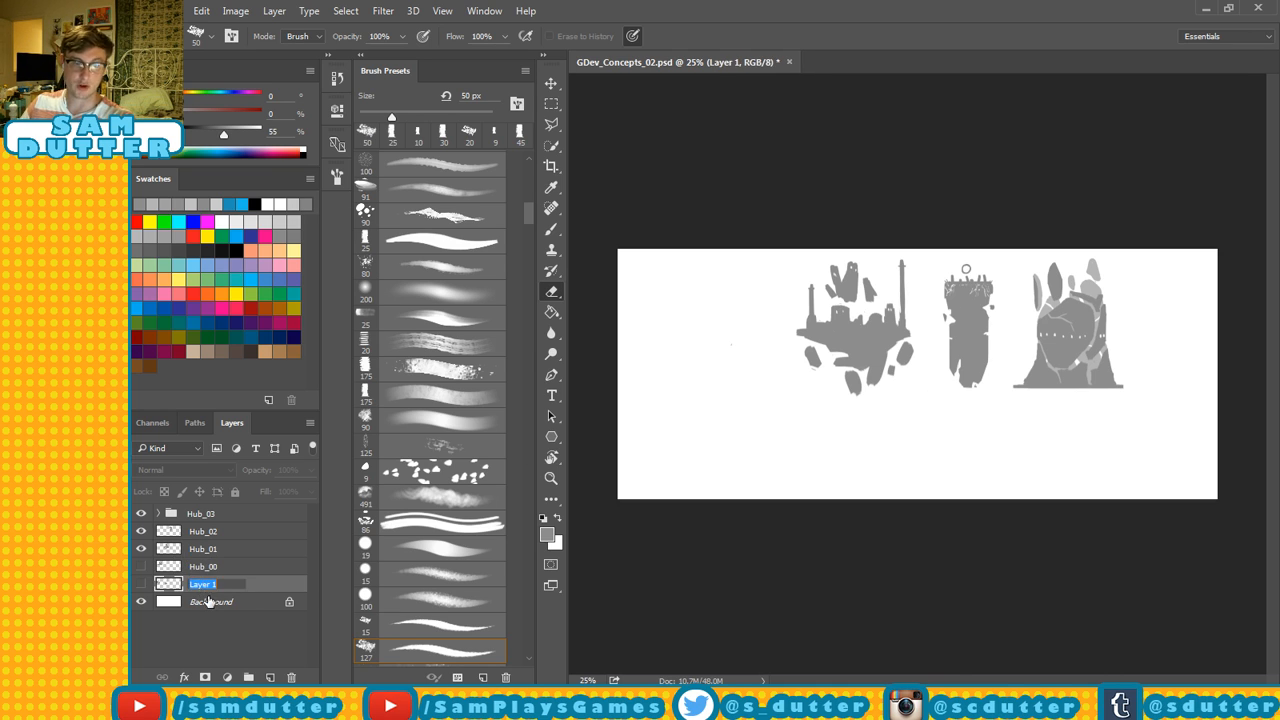
{"action": "type", "text": "War"}
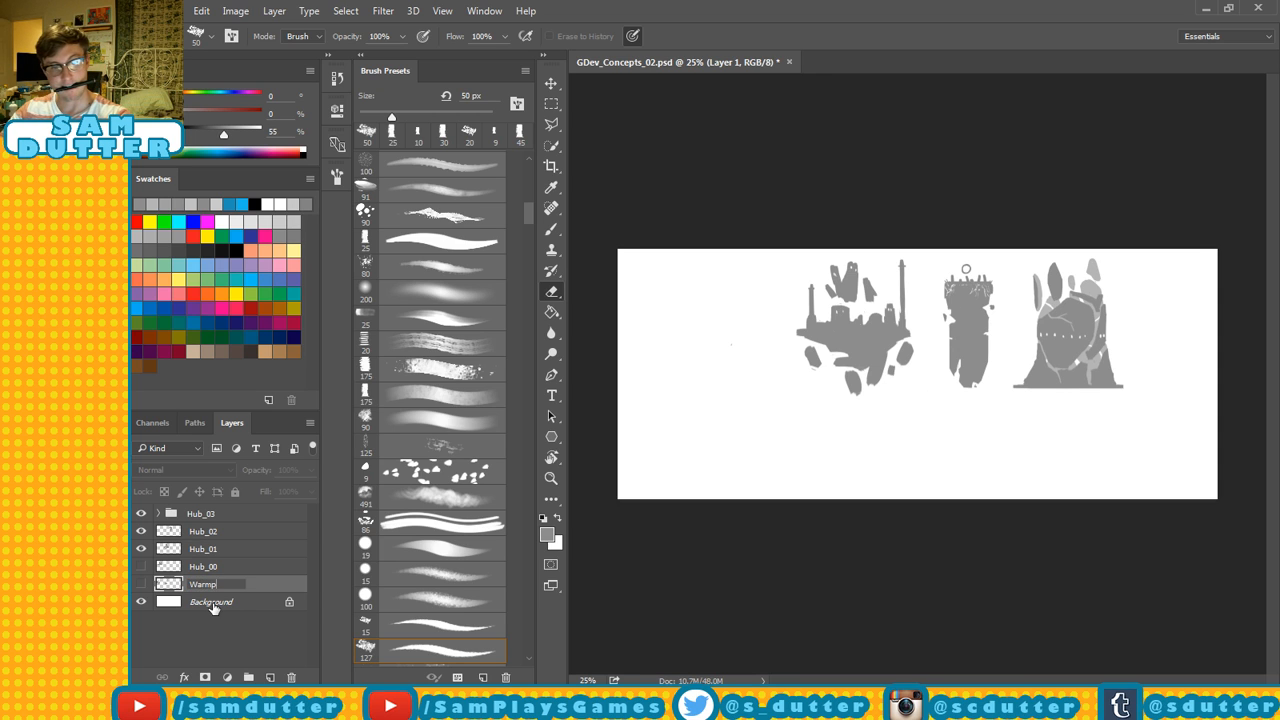
{"action": "type", "text": "m Up"}
{"action": "key", "text": "Return"}
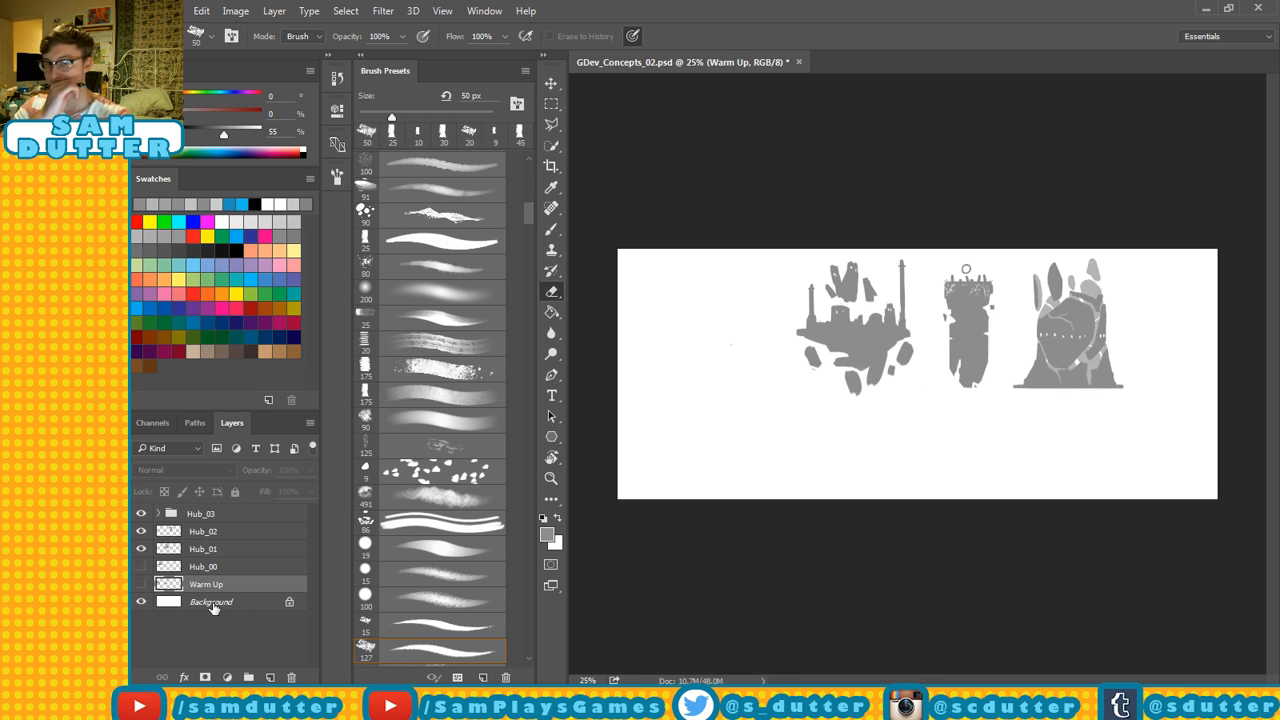
Expand the Hub_03 group and rename its Layer 5 as Darker Grey.
{"action": "left_click", "coordinate": [157, 513]}
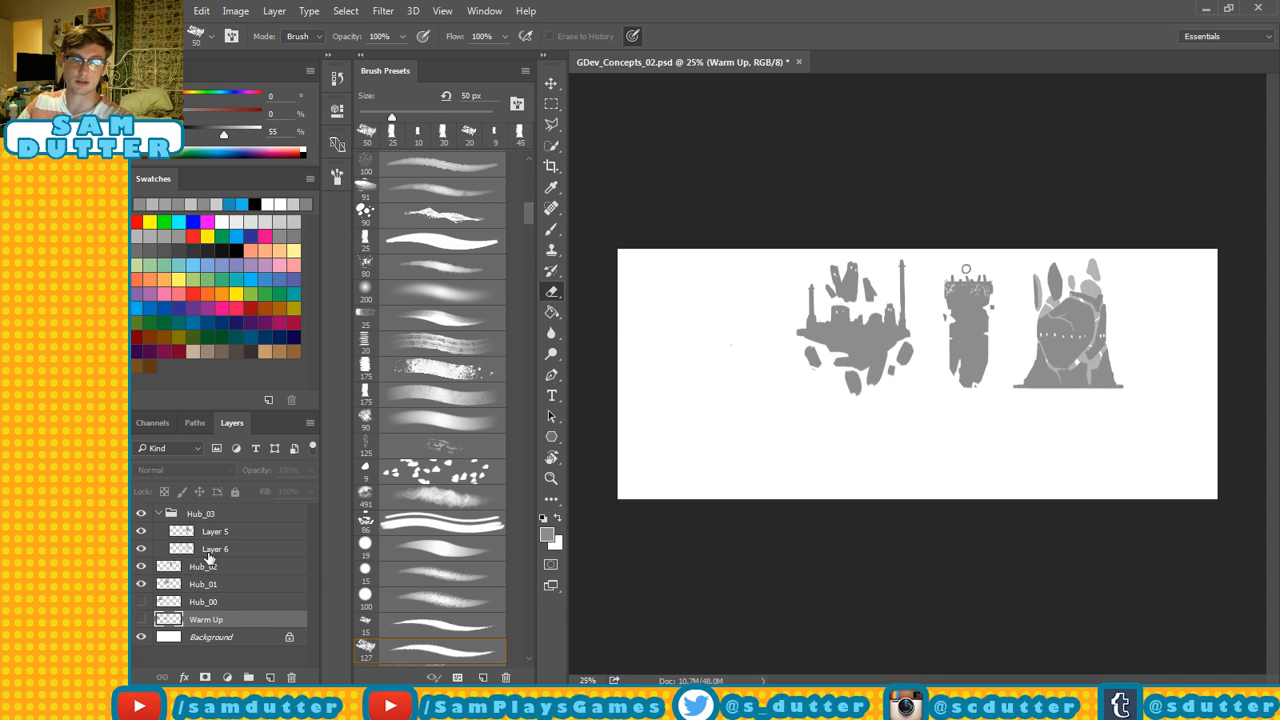
{"action": "left_click", "coordinate": [140, 531]}
{"action": "left_click", "coordinate": [140, 531]}
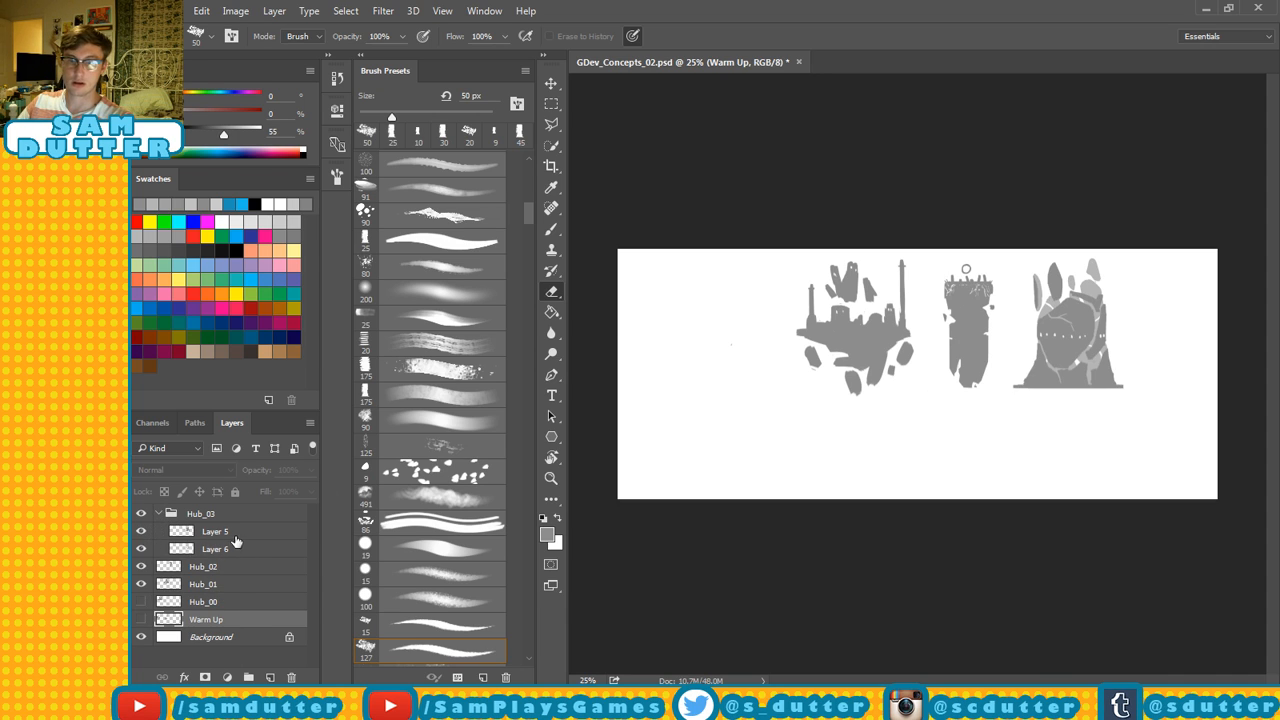
{"action": "double_click", "coordinate": [227, 536]}
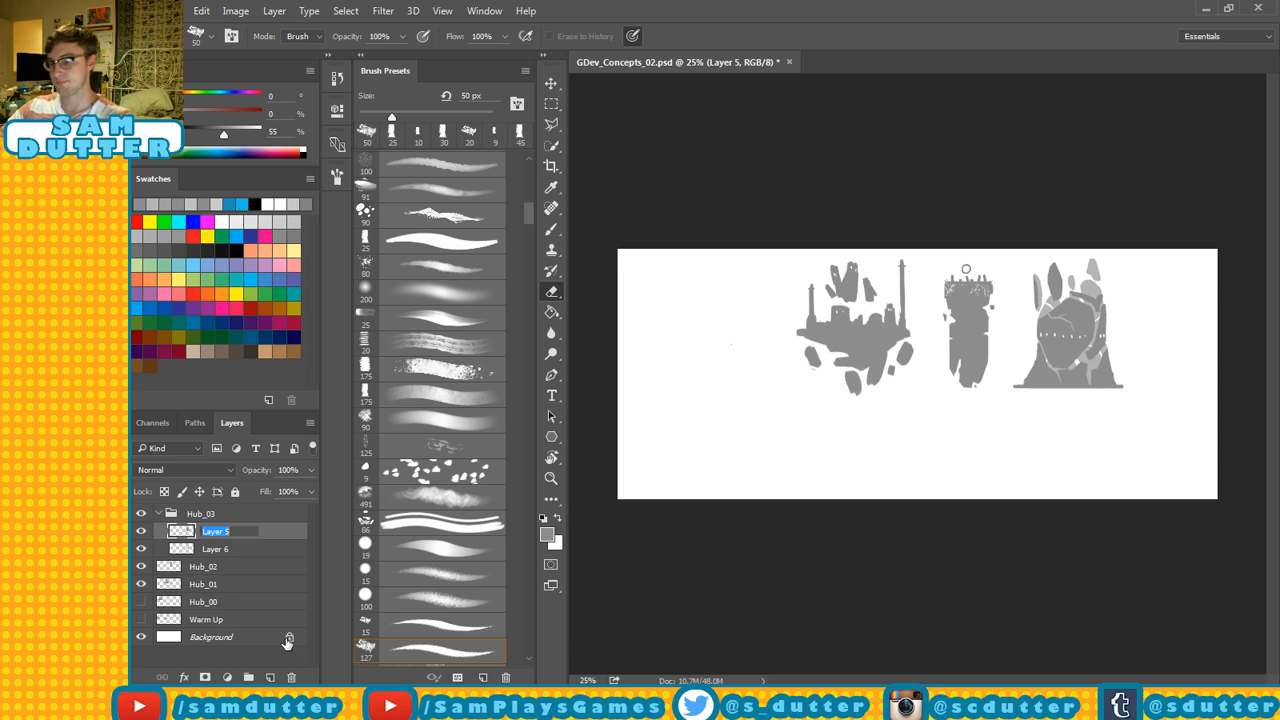
{"action": "type", "text": "Grey"}
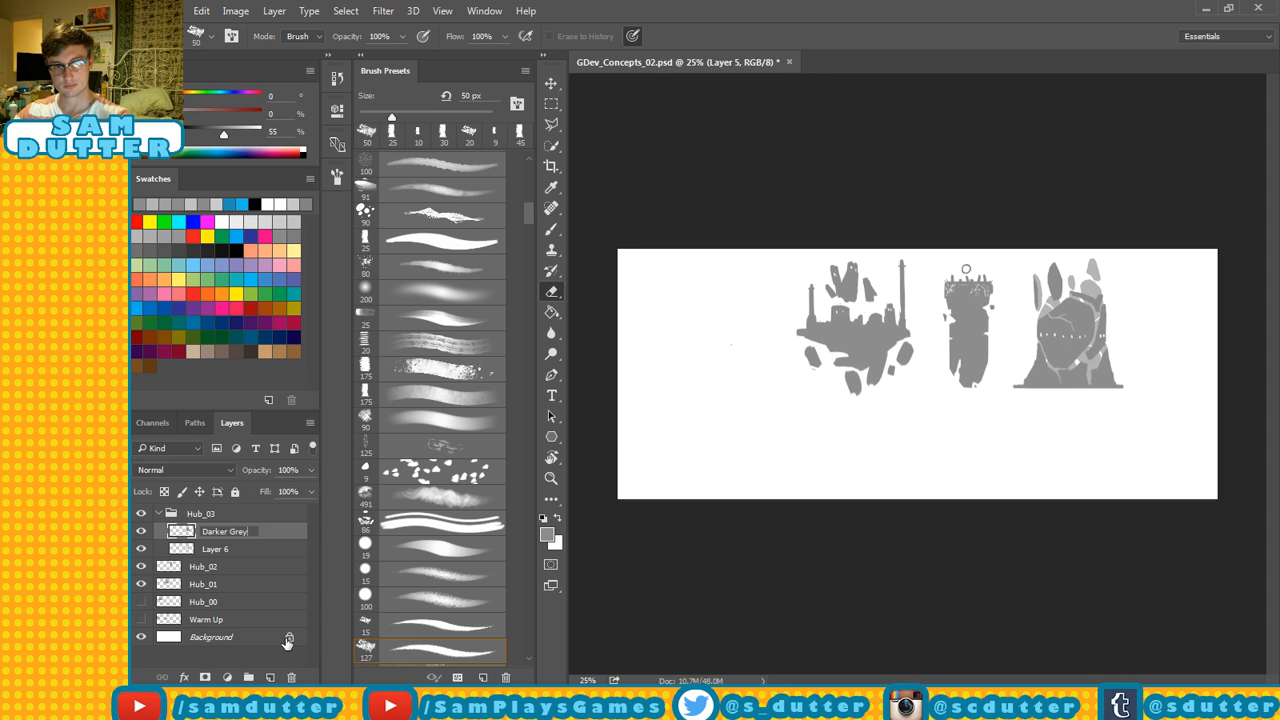
{"action": "key", "text": "Return"}
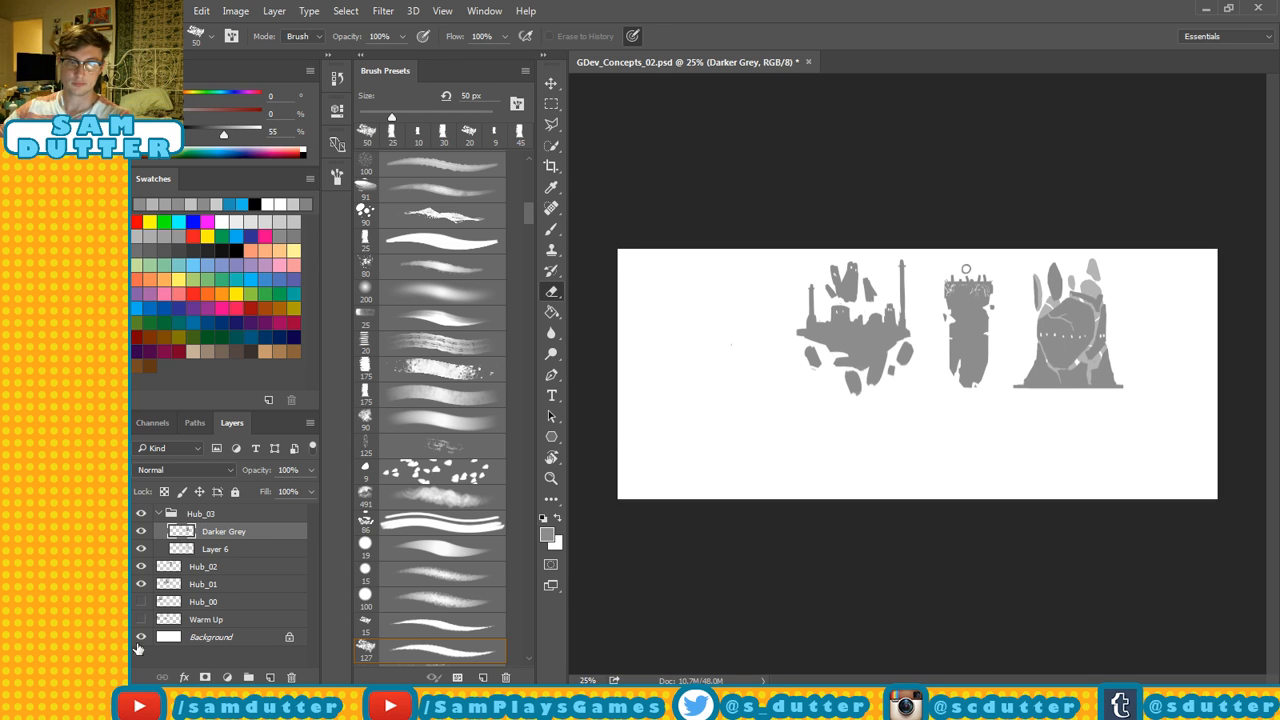
Rename Layer 6 in the Hub_03 group as BG Grey and collapse the group.
{"action": "double_click", "coordinate": [216, 550]}
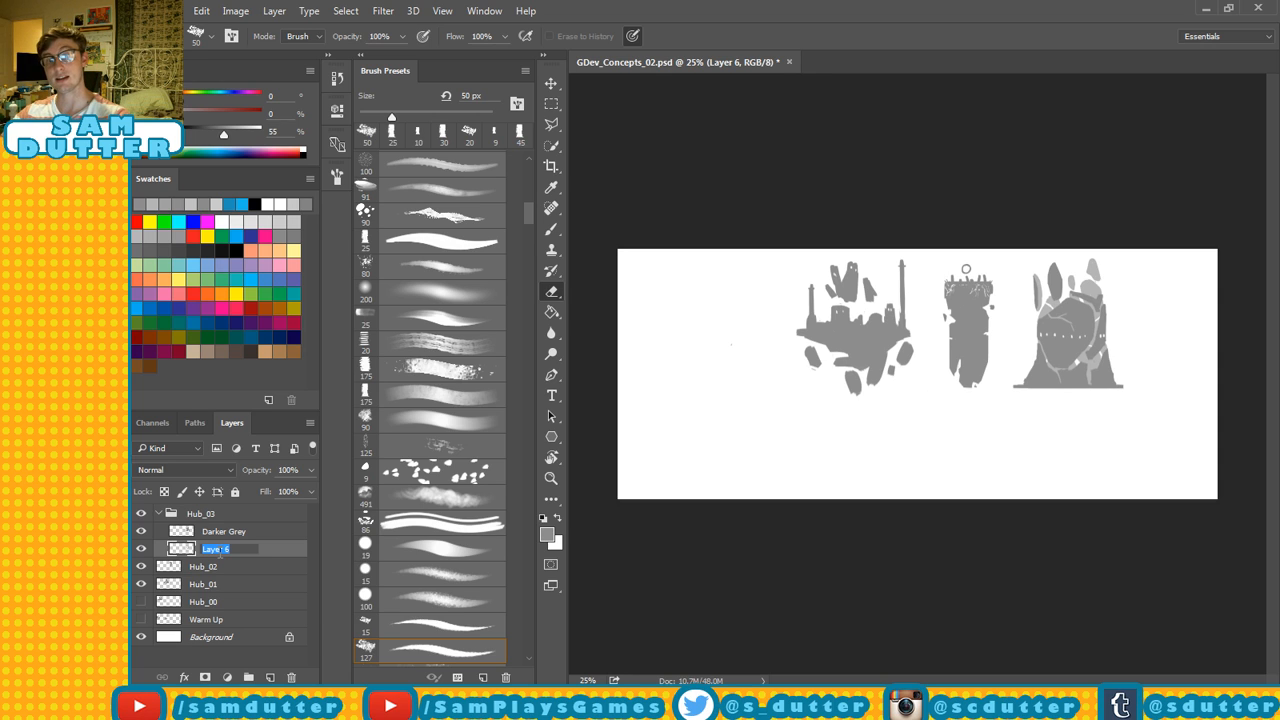
{"action": "type", "text": "Lig"}
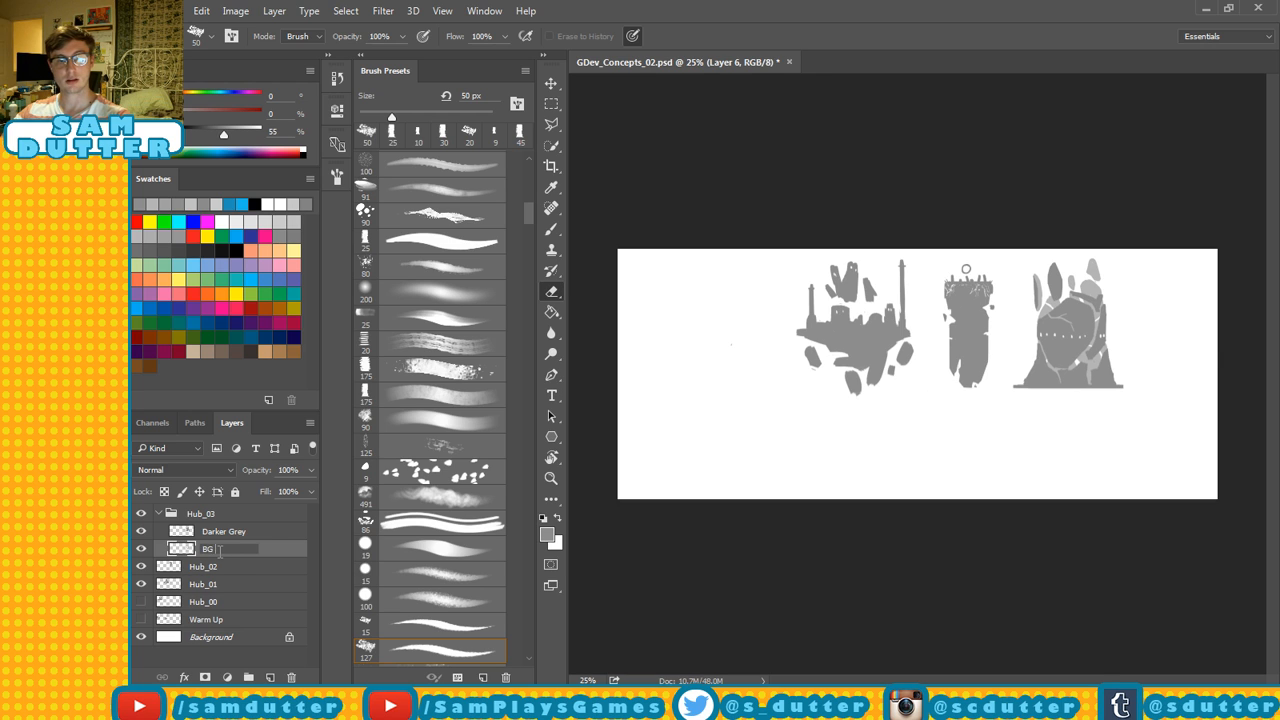
{"action": "type", "text": "BG Grey"}
{"action": "key", "text": "Return"}
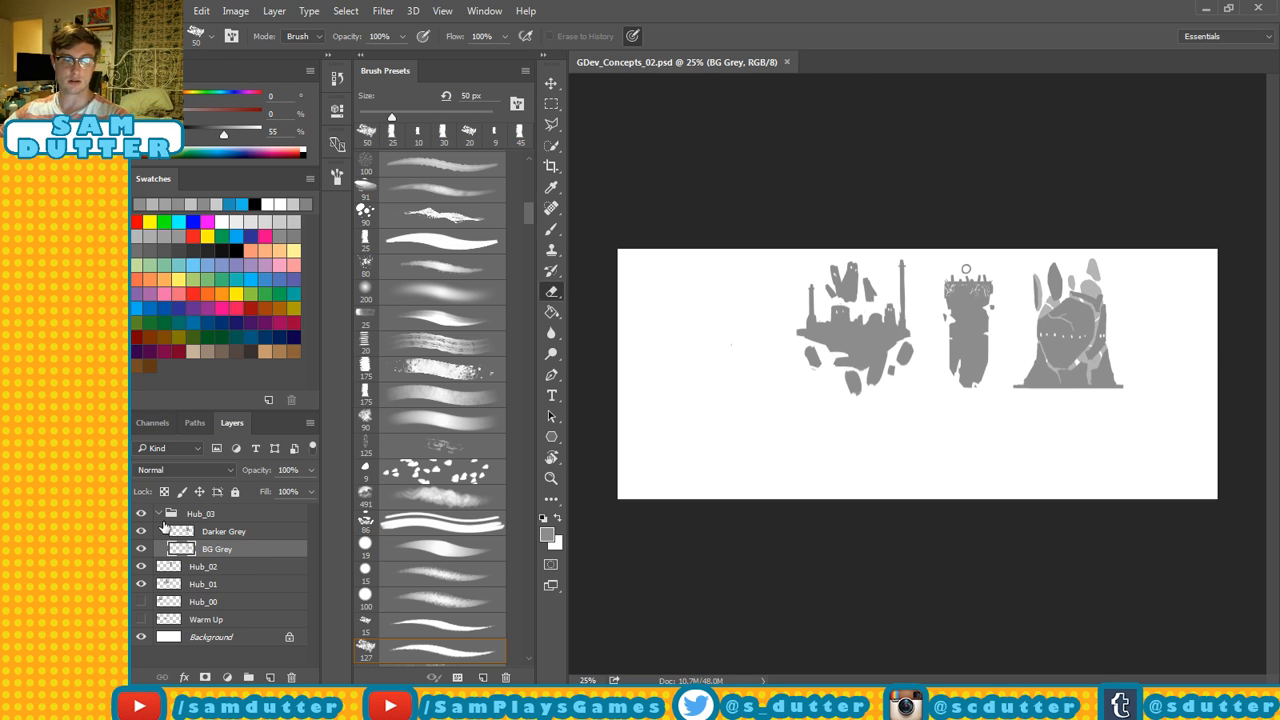
{"action": "left_click", "coordinate": [157, 514]}
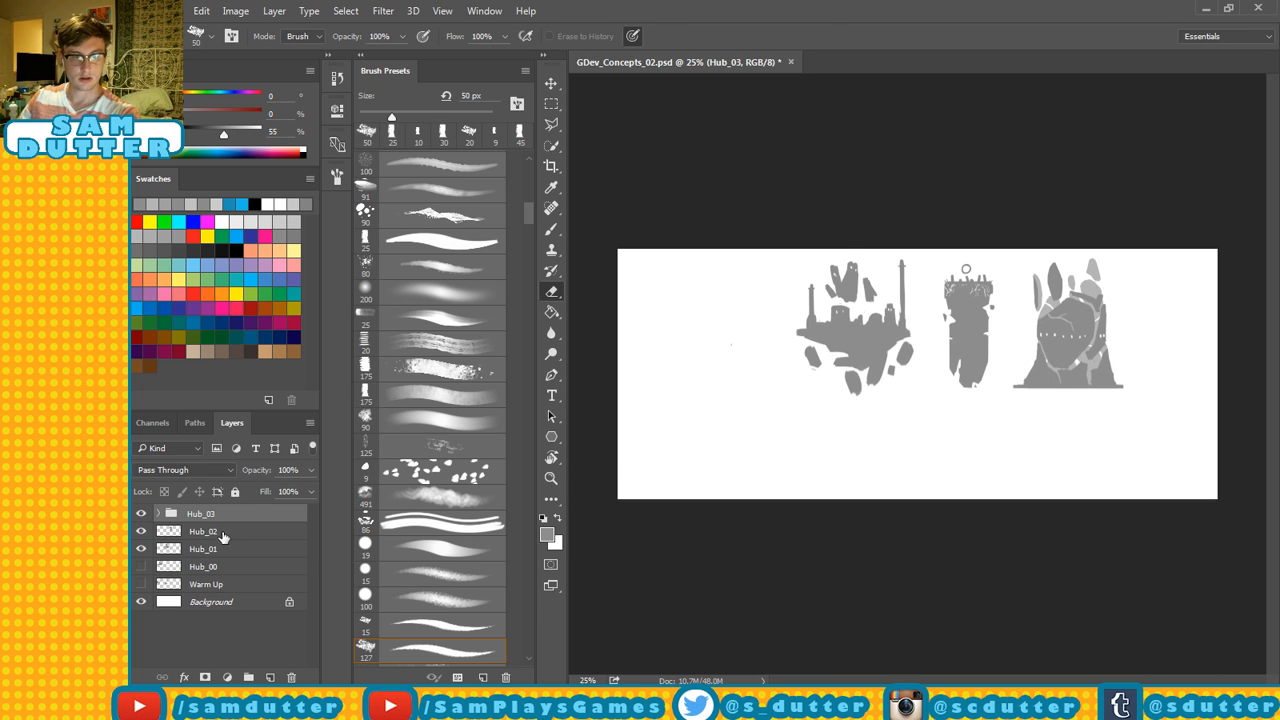
Move the Hub_01, Hub_02 and Hub_03 silhouettes together to the left edge of the canvas.
{"action": "left_click", "coordinate": [230, 550], "text": "shift"}
{"action": "key", "text": "v"}
{"action": "mouse_move", "coordinate": [1109, 312]}
{"action": "left_mouse_down"}
{"action": "mouse_move", "coordinate": [901, 321]}
{"action": "mouse_move", "coordinate": [930, 312]}
{"action": "left_mouse_up"}
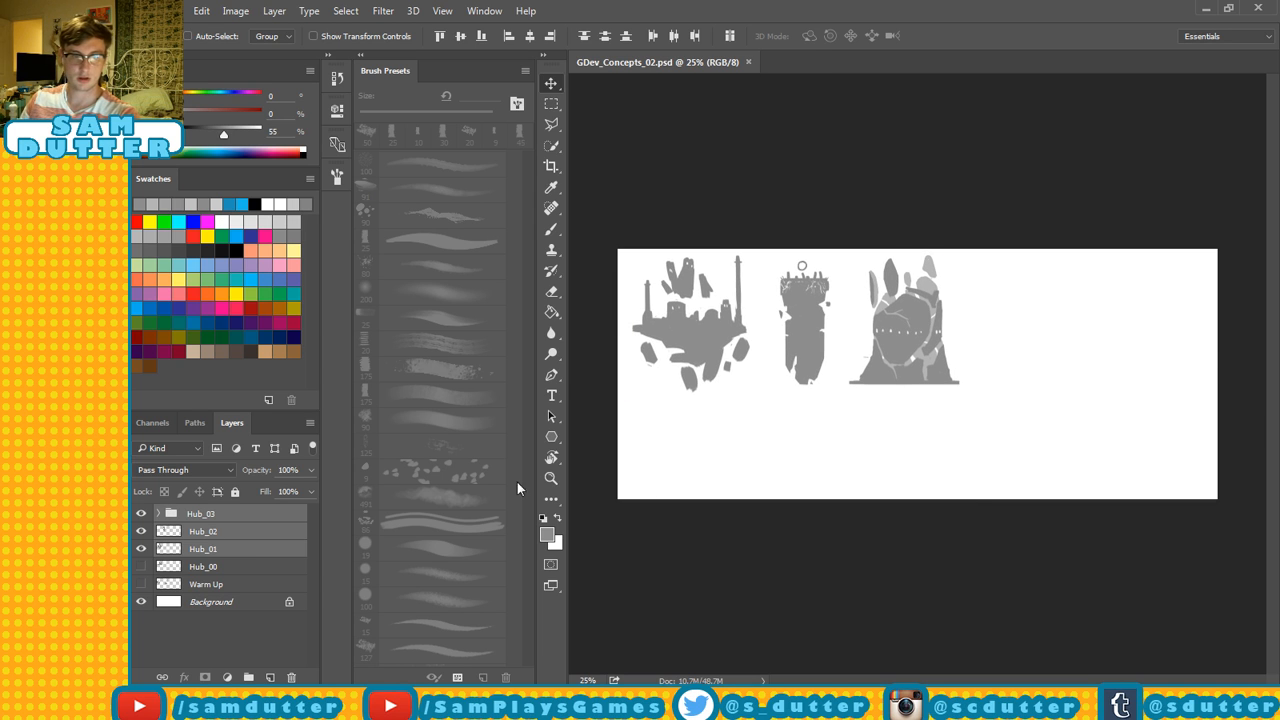
Add a new layer above the Hub_03 group, name it Hub_04, and save the document.
{"action": "left_click", "coordinate": [232, 520]}
{"action": "left_click", "coordinate": [270, 677]}
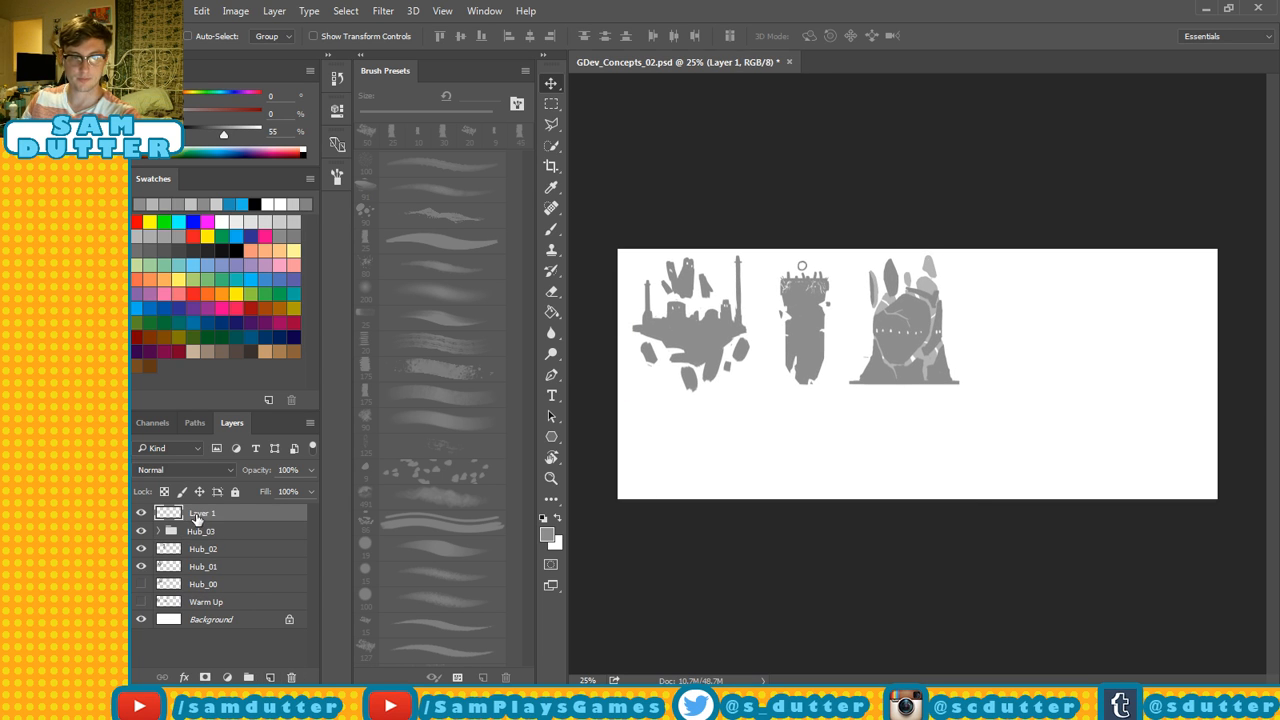
{"action": "double_click", "coordinate": [203, 513]}
{"action": "type", "text": "Hub_04"}
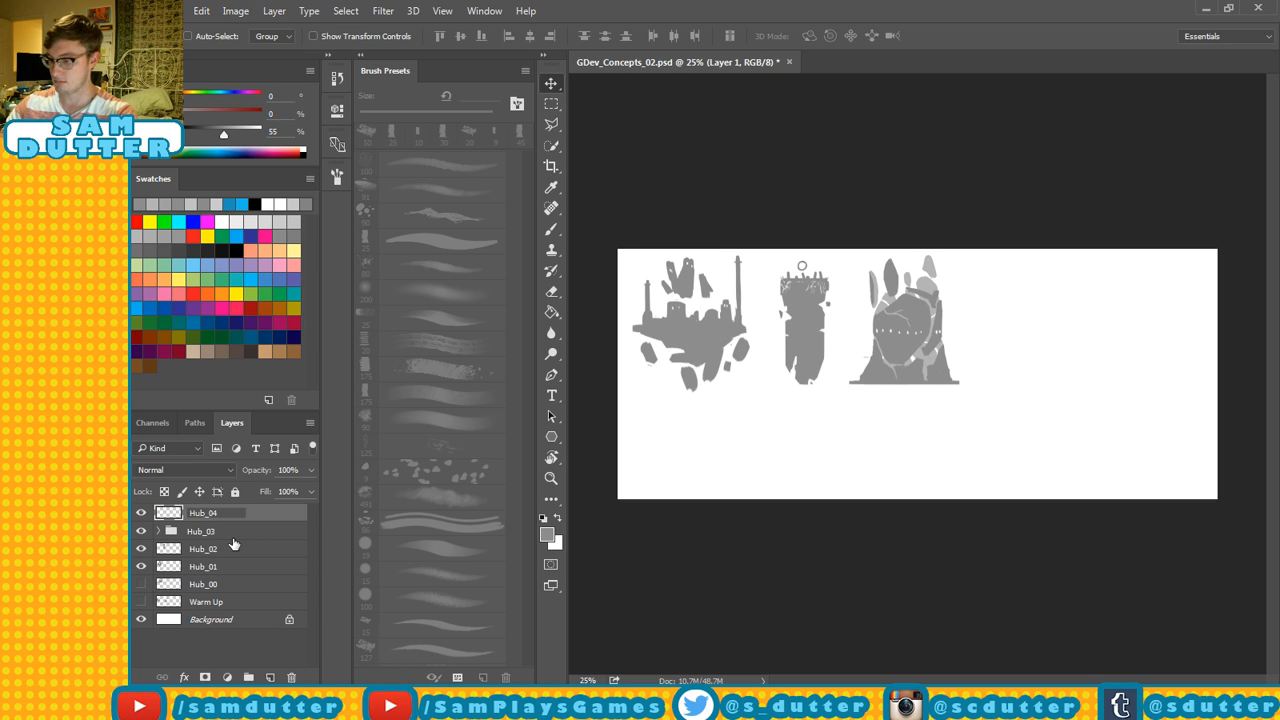
{"action": "key", "text": "Return"}
{"action": "key", "text": "ctrl+s"}
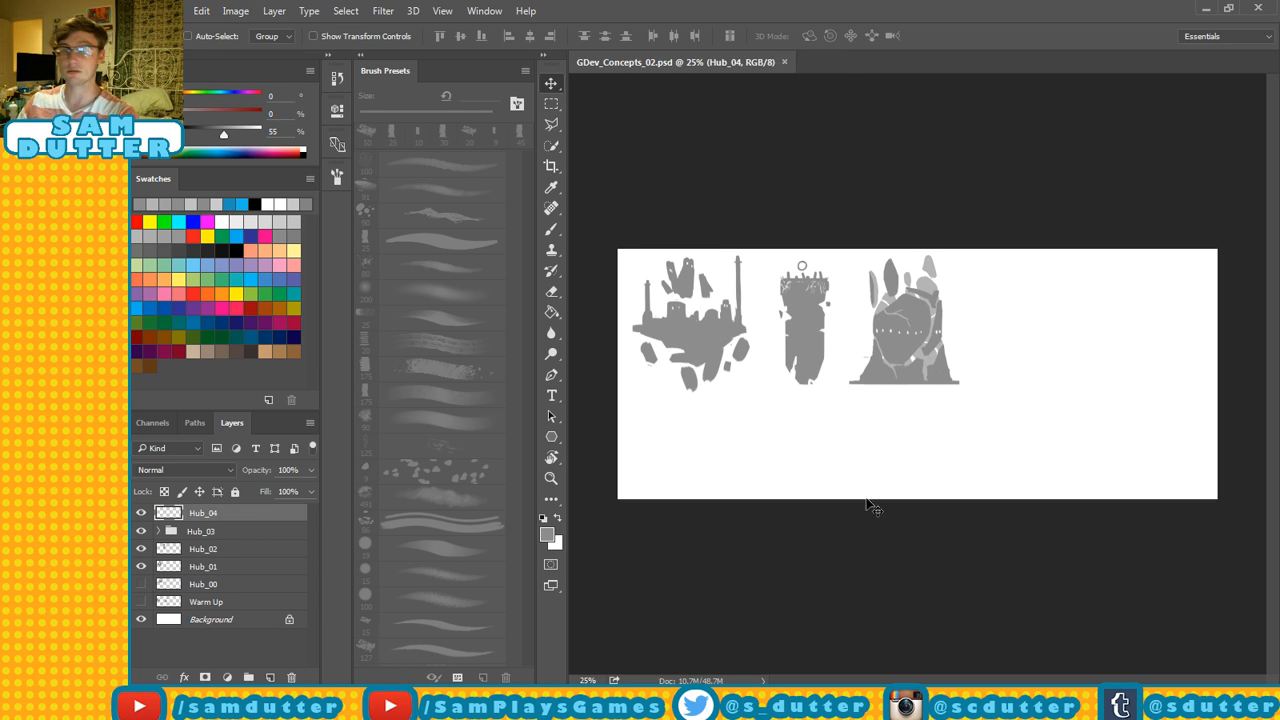
Try painting a pointed, shard-like rock silhouette on Hub_04 to the right of the boulder fortress with the 25 px brush.
{"action": "key", "text": "ctrl+plus"}
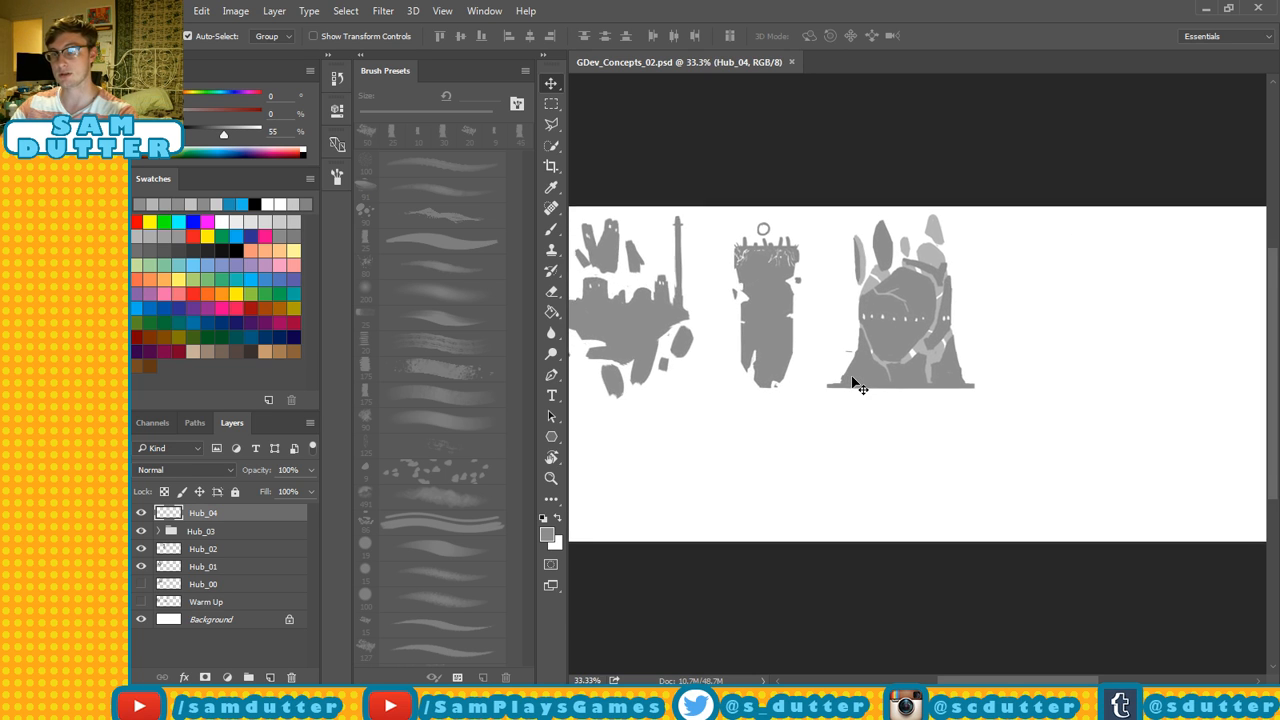
{"action": "key", "text": "ctrl+plus"}
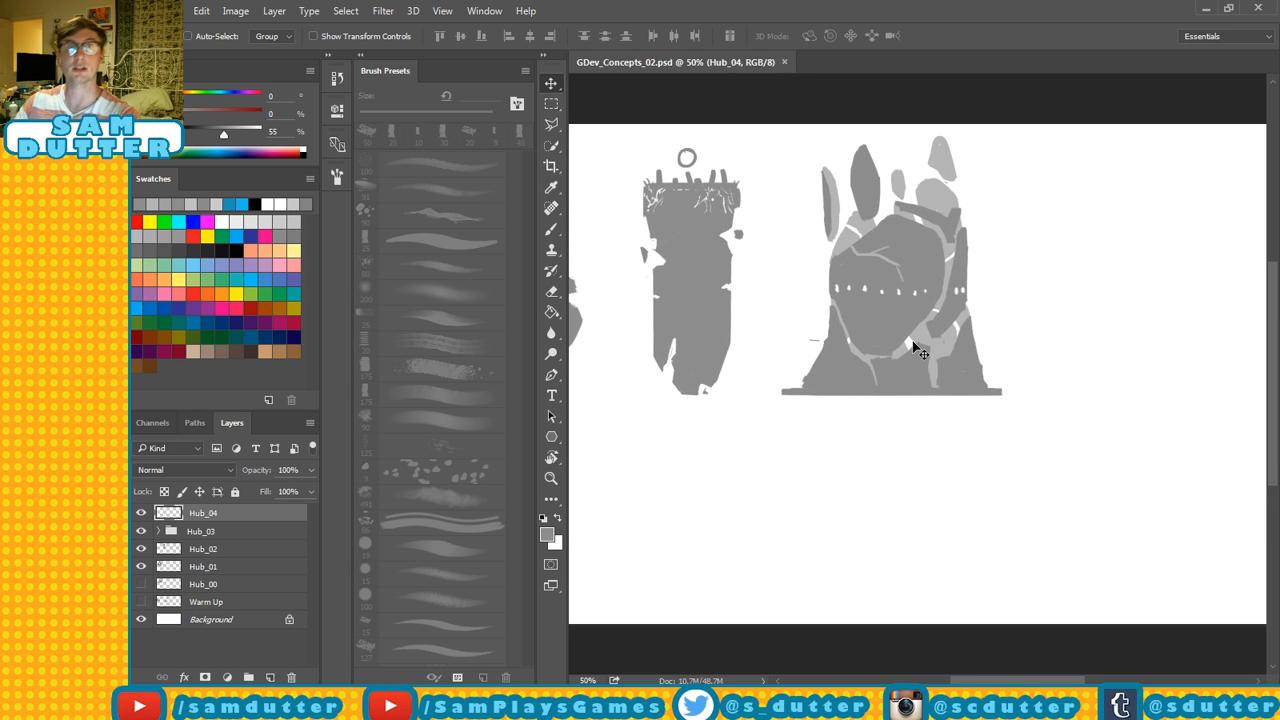
{"action": "left_click_drag", "start_coordinate": [1075, 253], "coordinate": [941, 279]}
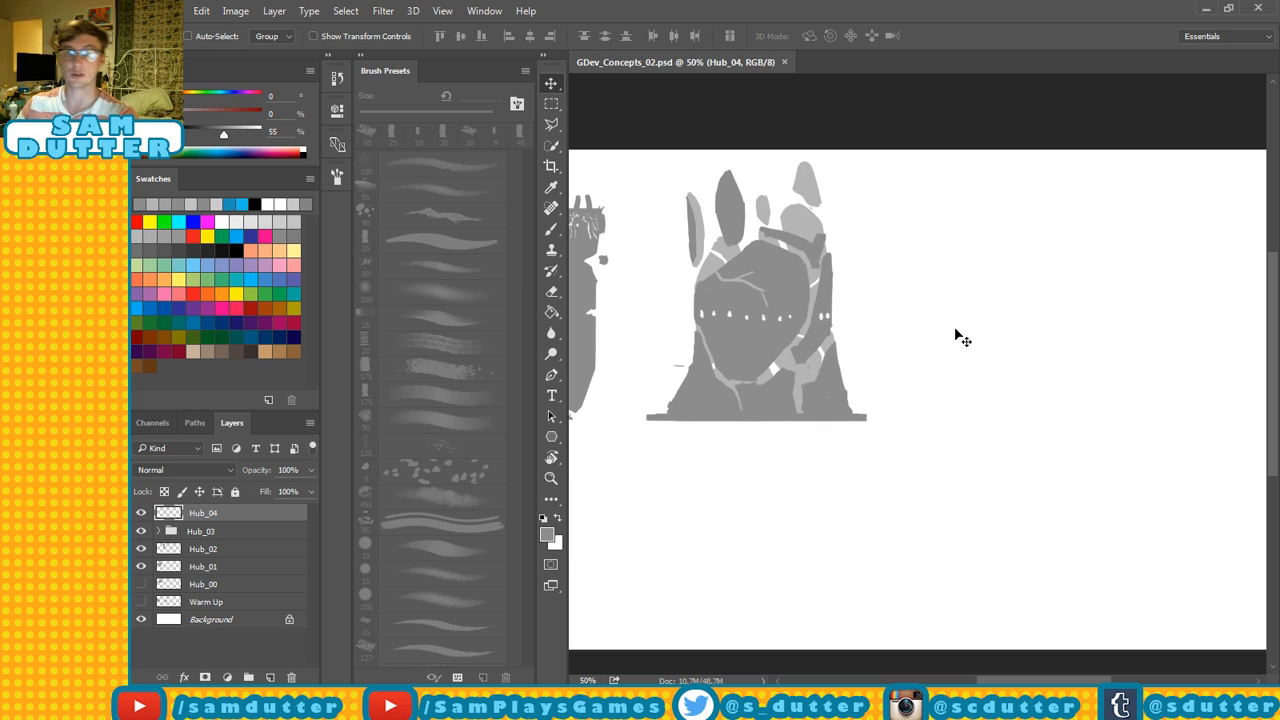
{"action": "key", "text": "b"}
{"action": "mouse_move", "coordinate": [1011, 313]}
{"action": "left_mouse_down"}
{"action": "mouse_move", "coordinate": [908, 307]}
{"action": "mouse_move", "coordinate": [913, 332]}
{"action": "left_mouse_up"}
{"action": "key", "text": "ctrl+z"}
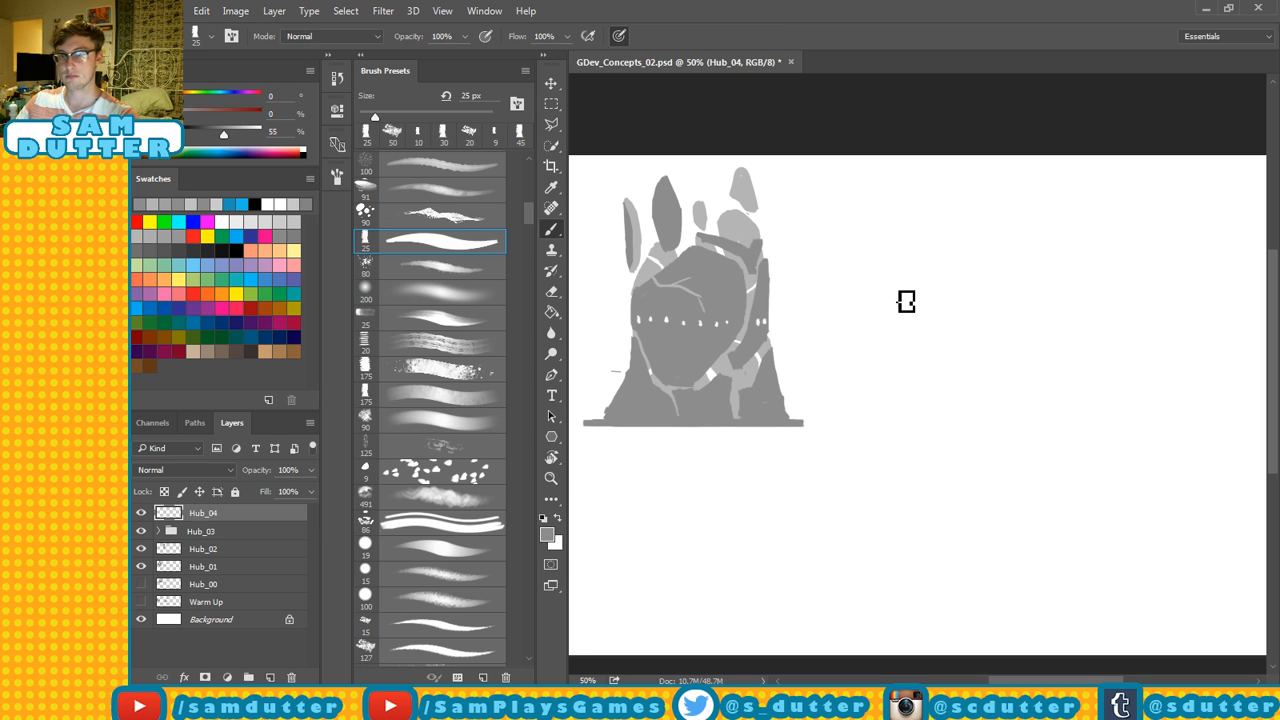
{"action": "mouse_move", "coordinate": [901, 266]}
{"action": "left_mouse_down"}
{"action": "mouse_move", "coordinate": [904, 221]}
{"action": "mouse_move", "coordinate": [901, 282]}
{"action": "mouse_move", "coordinate": [908, 223]}
{"action": "mouse_move", "coordinate": [936, 261]}
{"action": "mouse_move", "coordinate": [925, 244]}
{"action": "mouse_move", "coordinate": [909, 249]}
{"action": "mouse_move", "coordinate": [926, 240]}
{"action": "mouse_move", "coordinate": [933, 255]}
{"action": "mouse_move", "coordinate": [914, 315]}
{"action": "left_mouse_up"}
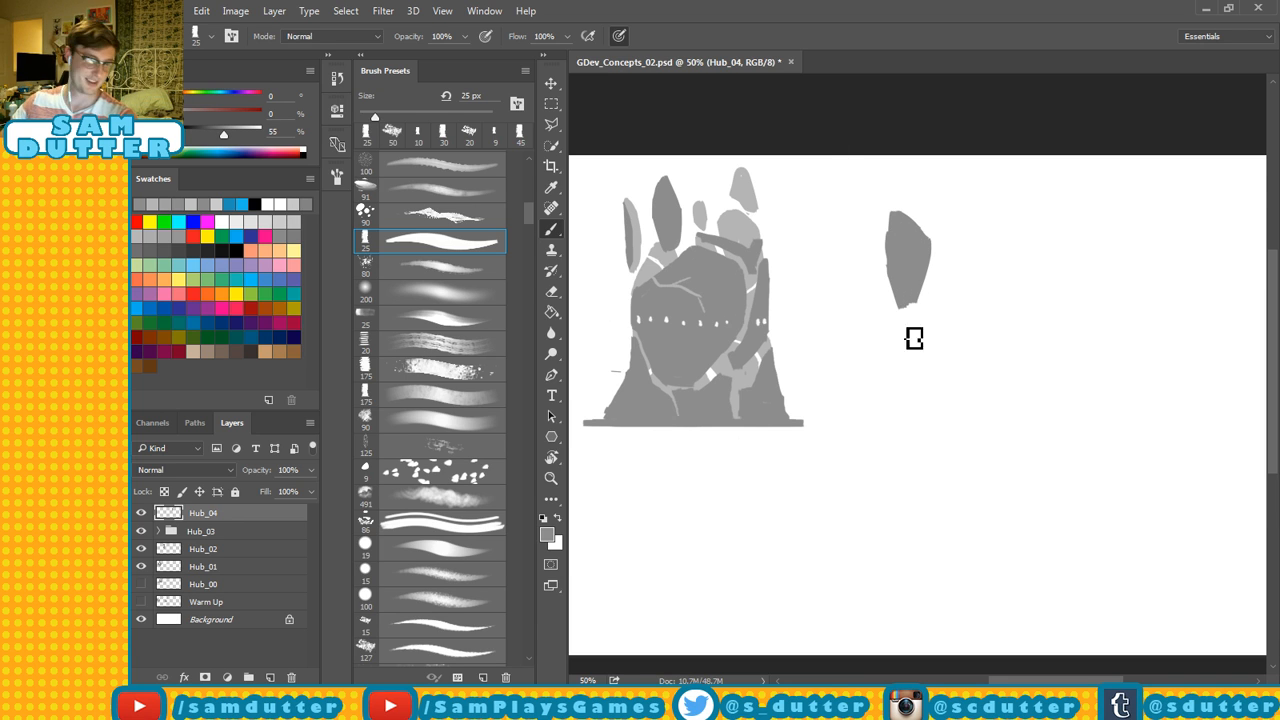
{"action": "key", "text": "e"}
{"action": "key", "text": "b"}
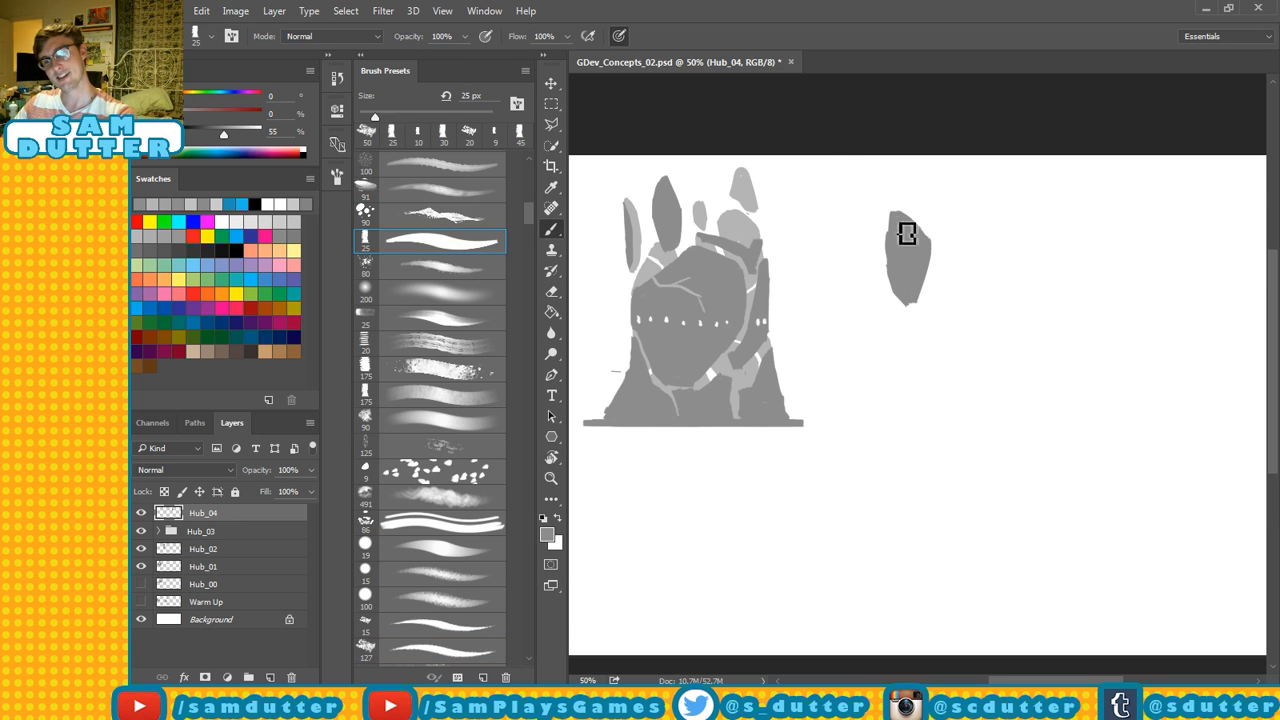
{"action": "mouse_move", "coordinate": [906, 231]}
{"action": "left_mouse_down"}
{"action": "mouse_move", "coordinate": [928, 309]}
{"action": "mouse_move", "coordinate": [917, 277]}
{"action": "mouse_move", "coordinate": [911, 297]}
{"action": "mouse_move", "coordinate": [926, 298]}
{"action": "left_mouse_up"}
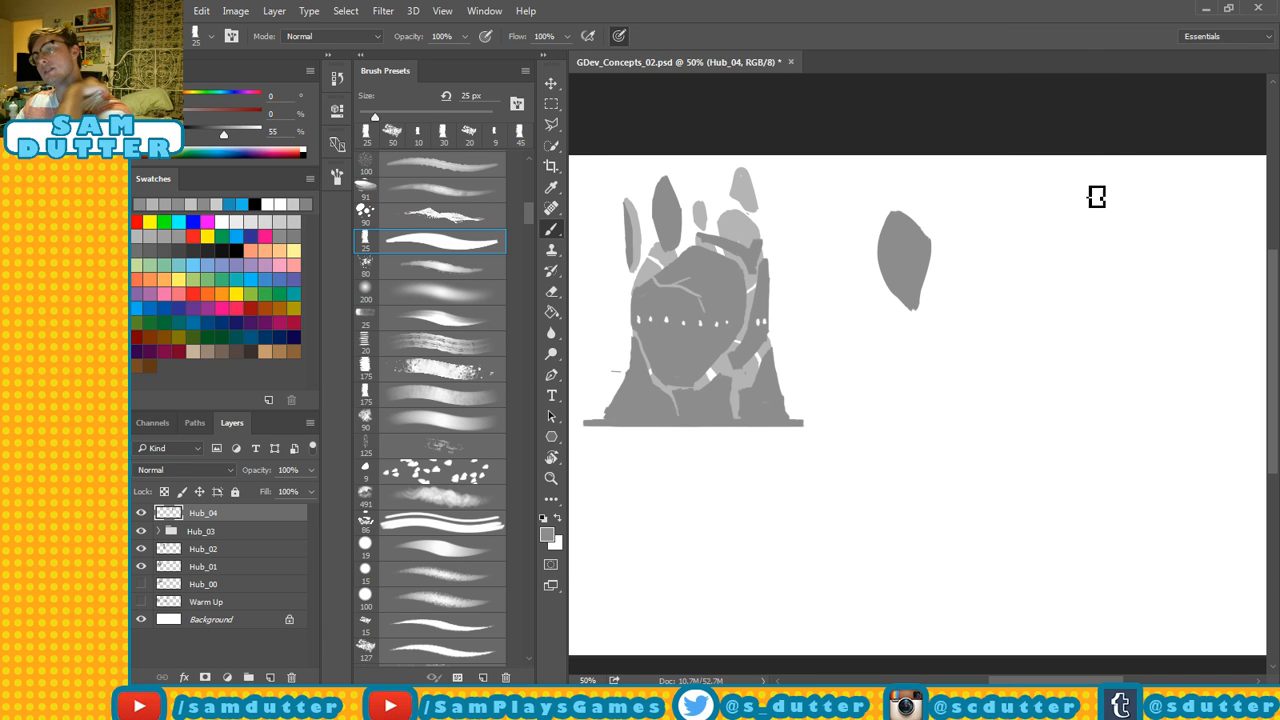
Erase the whole shard-like rock shape on Hub_04 with the Eraser enlarged to 125 px.
{"action": "key", "text": "e"}
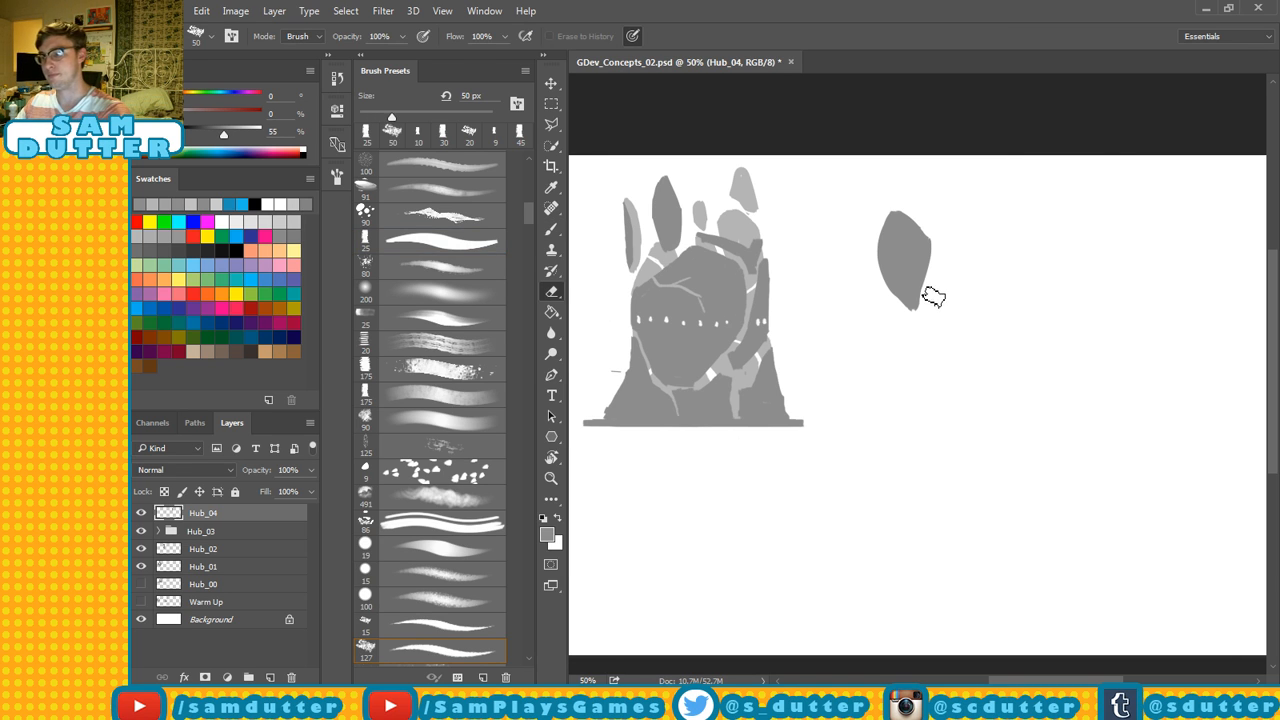
{"action": "key", "text": "bracketright"}
{"action": "key", "text": "bracketright"}
{"action": "key", "text": "bracketright"}
{"action": "key", "text": "bracketright"}
{"action": "key", "text": "bracketright"}
{"action": "key", "text": "bracketright"}
{"action": "mouse_move", "coordinate": [866, 229]}
{"action": "left_mouse_down"}
{"action": "mouse_move", "coordinate": [889, 311]}
{"action": "mouse_move", "coordinate": [907, 192]}
{"action": "mouse_move", "coordinate": [921, 226]}
{"action": "mouse_move", "coordinate": [903, 317]}
{"action": "left_mouse_up"}
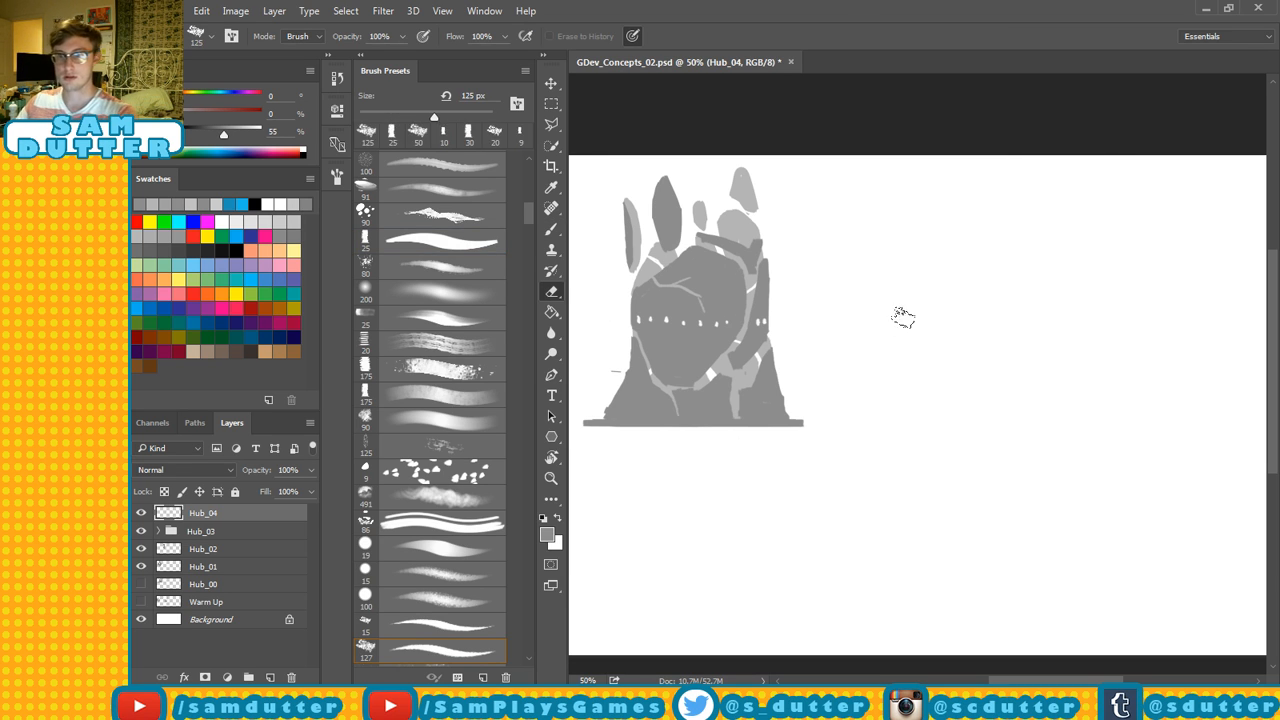
Review the three existing silhouettes and erase the stray speck to the right of the boulder fortress.
{"action": "key", "text": "b"}
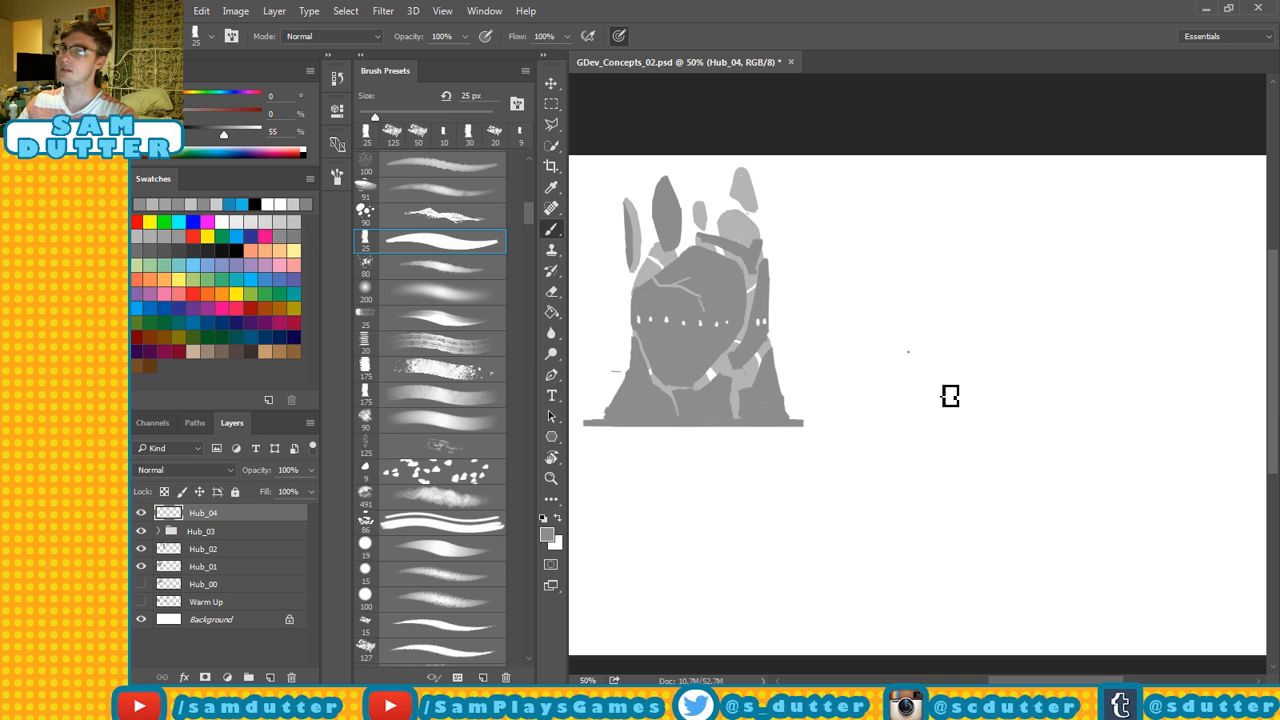
{"action": "left_click_drag", "start_coordinate": [881, 317], "coordinate": [1040, 270]}
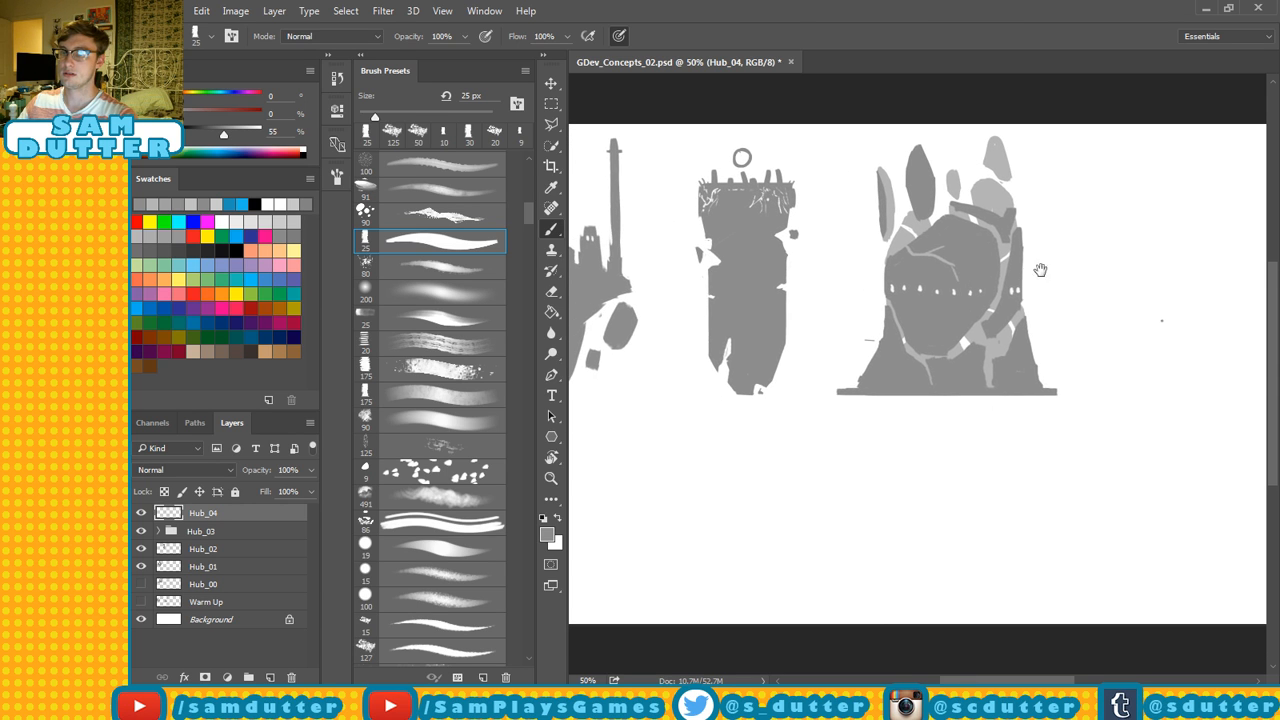
{"action": "left_click_drag", "start_coordinate": [860, 238], "coordinate": [1028, 220]}
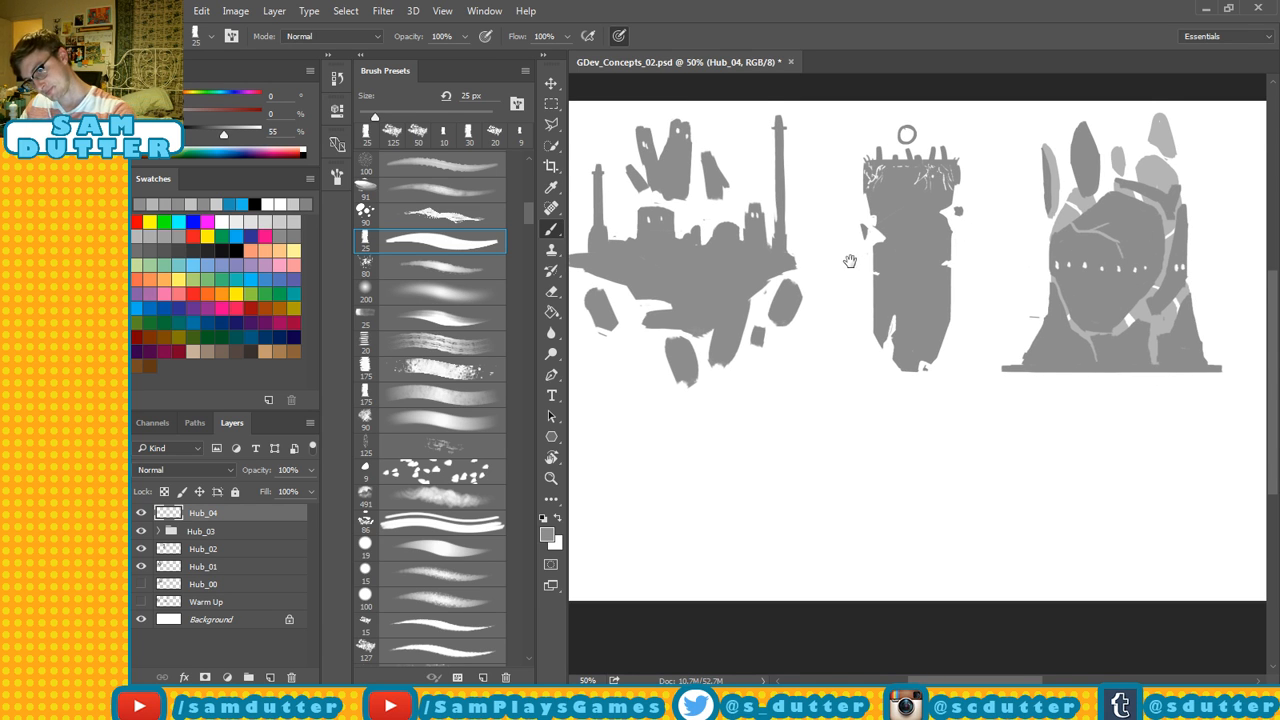
{"action": "left_click_drag", "start_coordinate": [825, 280], "coordinate": [901, 277]}
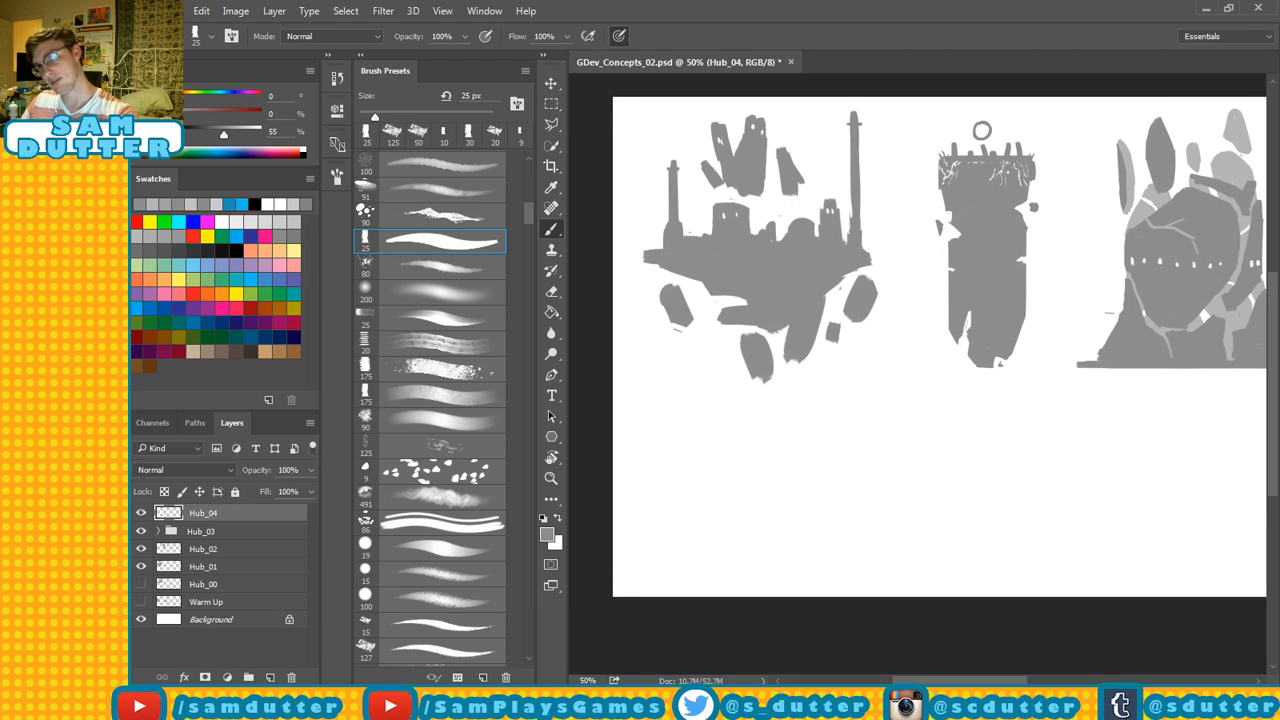
{"action": "left_click_drag", "start_coordinate": [1142, 249], "coordinate": [765, 236]}
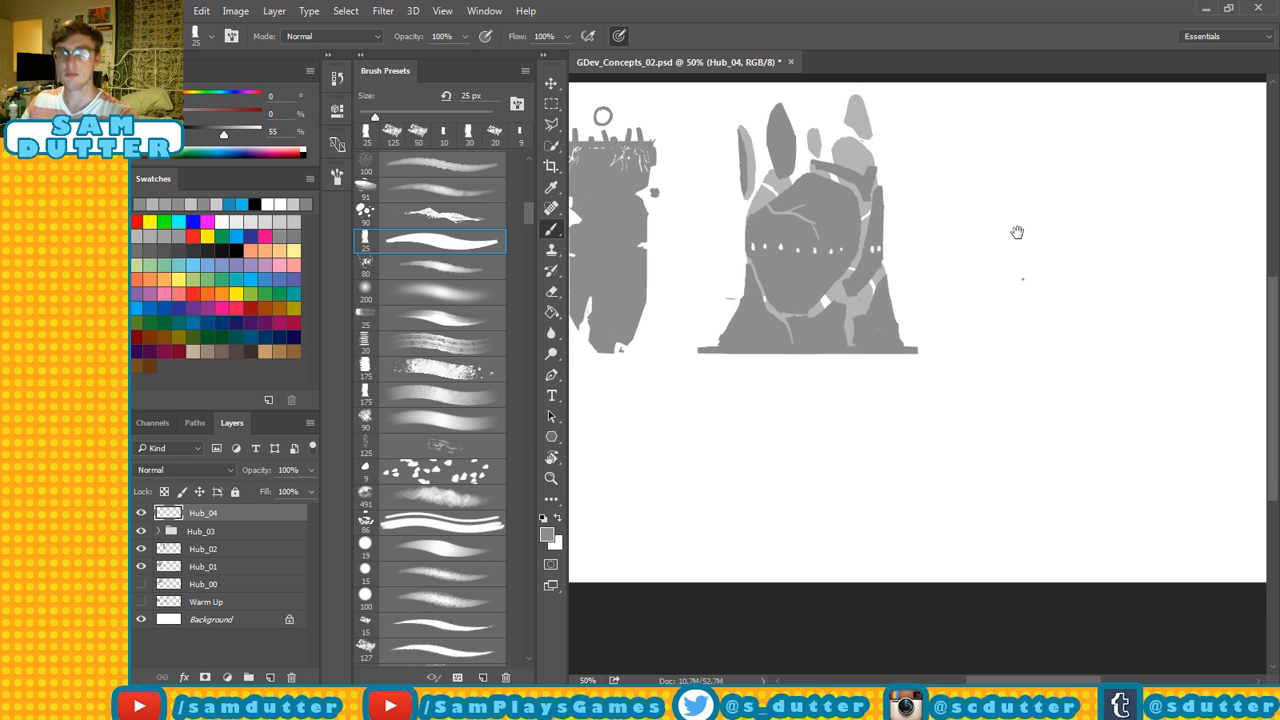
{"action": "left_click_drag", "start_coordinate": [1080, 227], "coordinate": [1047, 225]}
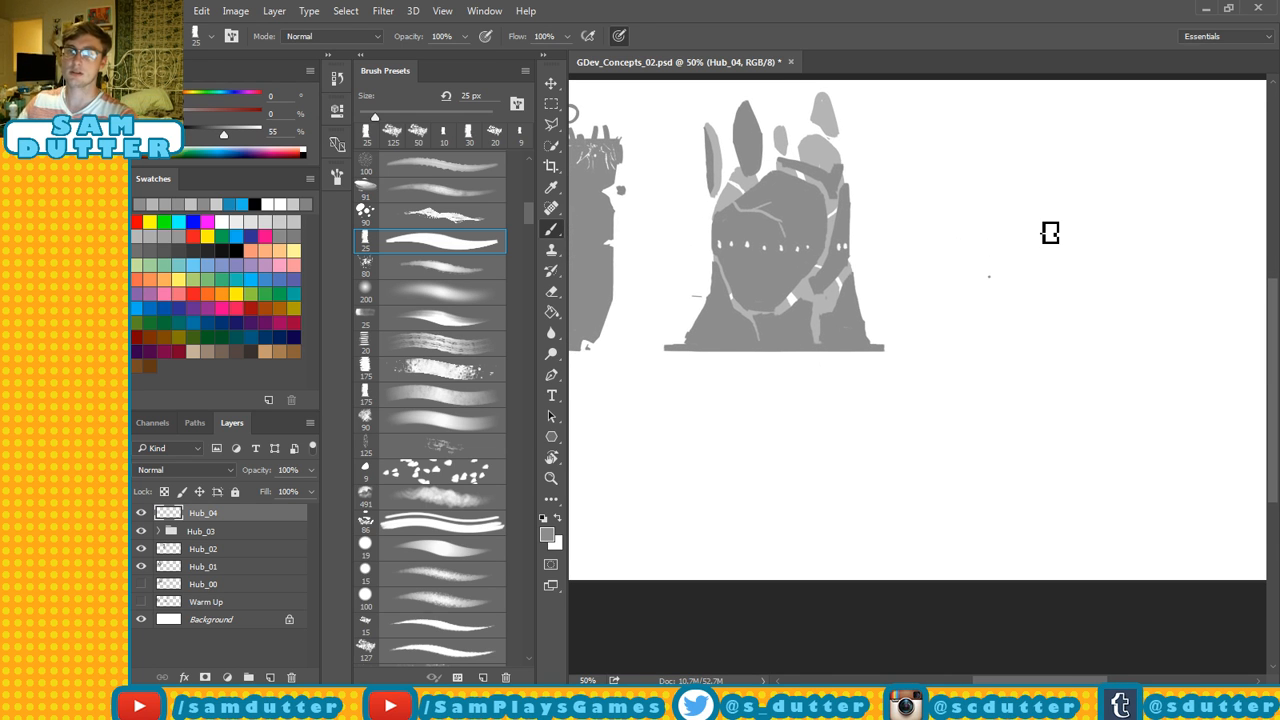
{"action": "key", "text": "e"}
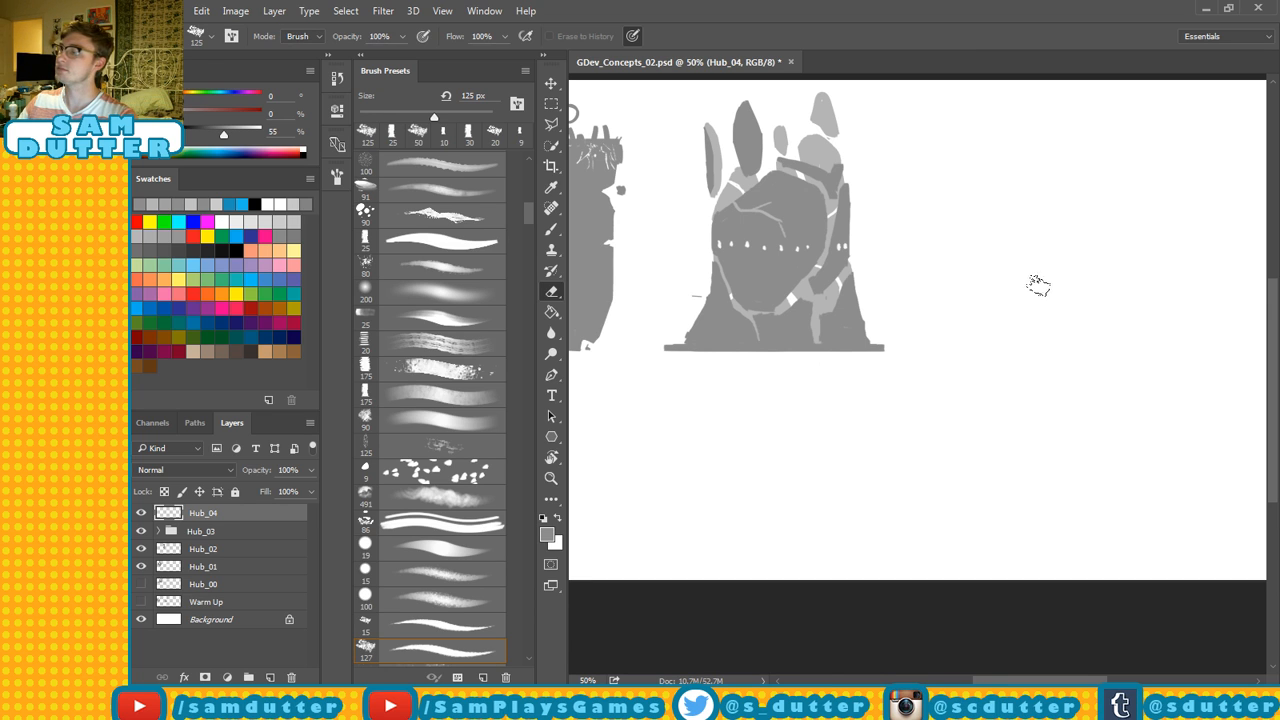
{"action": "key", "text": "b"}
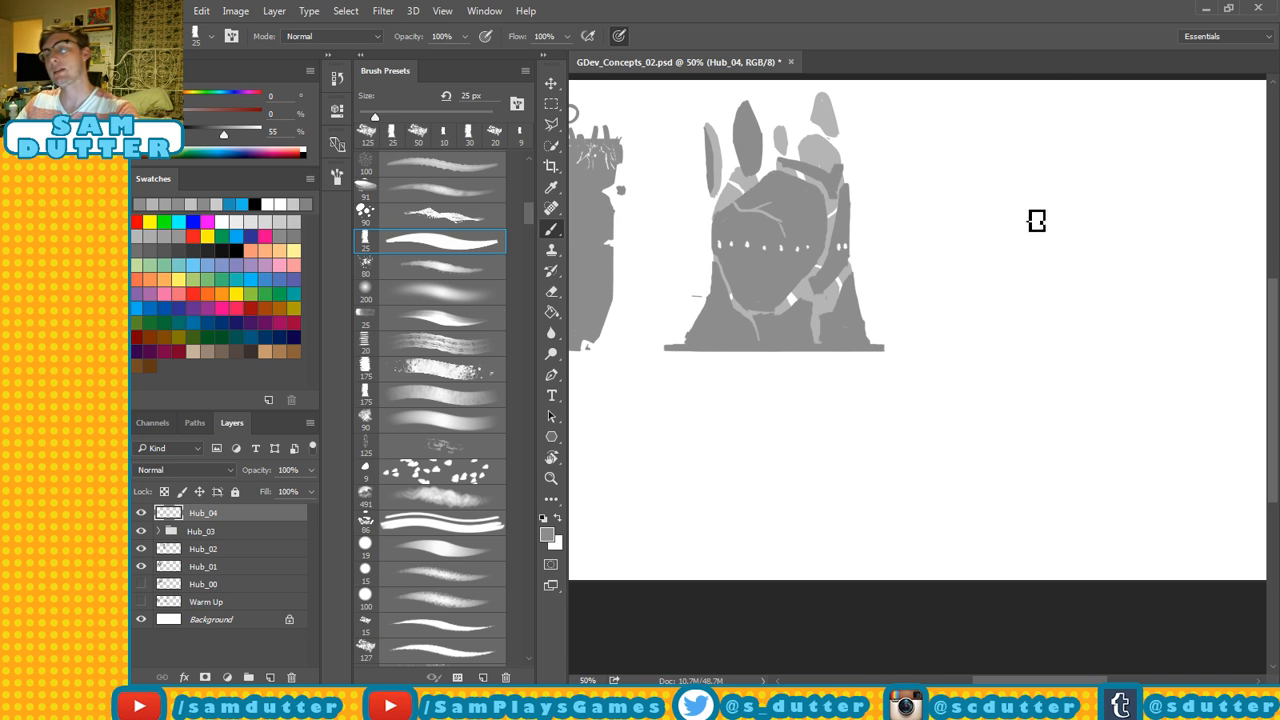
{"action": "left_click_drag", "start_coordinate": [995, 177], "coordinate": [993, 234]}
{"action": "key", "text": "ctrl+z"}
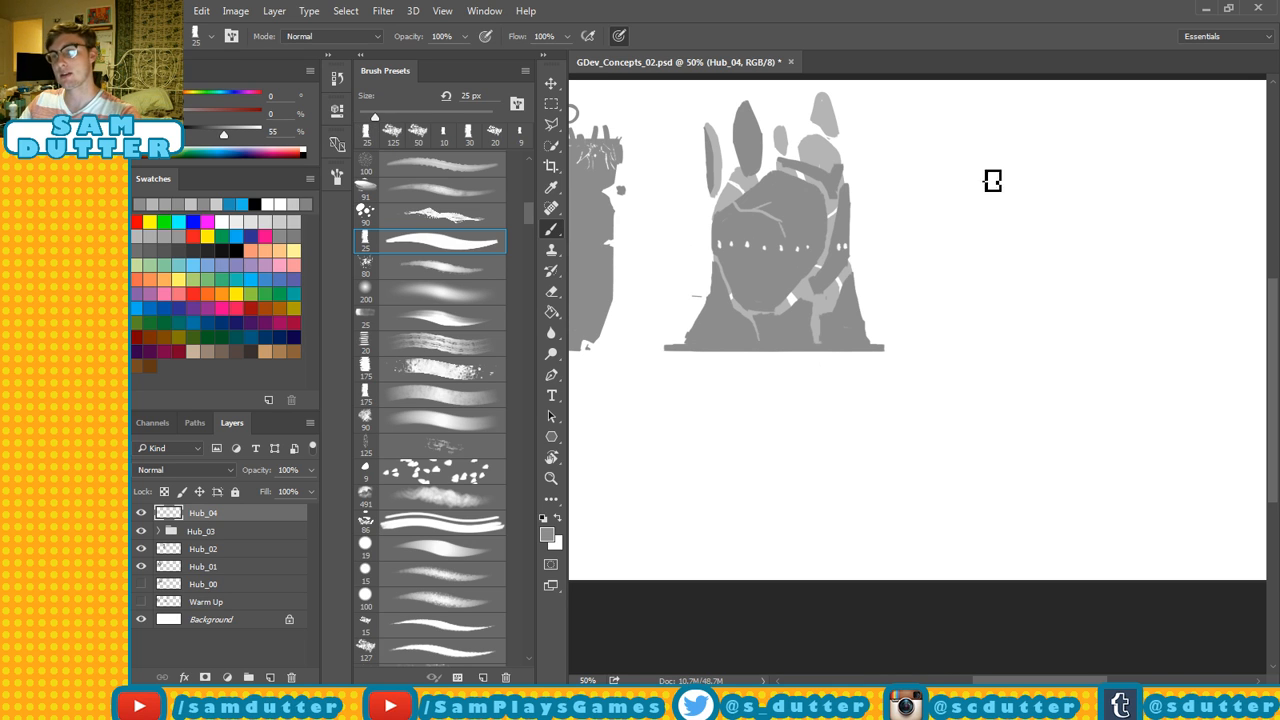
{"action": "left_click_drag", "start_coordinate": [981, 161], "coordinate": [988, 228]}
{"action": "key", "text": "ctrl+z"}
Paint the top and left edges of a tilted block on Hub_04 with the 25 px brush, right of the boulder fortress.
{"action": "mouse_move", "coordinate": [952, 176]}
{"action": "left_mouse_down"}
{"action": "mouse_move", "coordinate": [1027, 156]}
{"action": "mouse_move", "coordinate": [964, 184]}
{"action": "mouse_move", "coordinate": [1058, 143]}
{"action": "mouse_move", "coordinate": [1046, 146]}
{"action": "mouse_move", "coordinate": [1124, 138]}
{"action": "mouse_move", "coordinate": [969, 182]}
{"action": "mouse_move", "coordinate": [1005, 185]}
{"action": "mouse_move", "coordinate": [1114, 145]}
{"action": "left_mouse_up"}
{"action": "mouse_move", "coordinate": [988, 175]}
{"action": "left_mouse_down"}
{"action": "mouse_move", "coordinate": [963, 177]}
{"action": "mouse_move", "coordinate": [1120, 137]}
{"action": "left_mouse_up"}
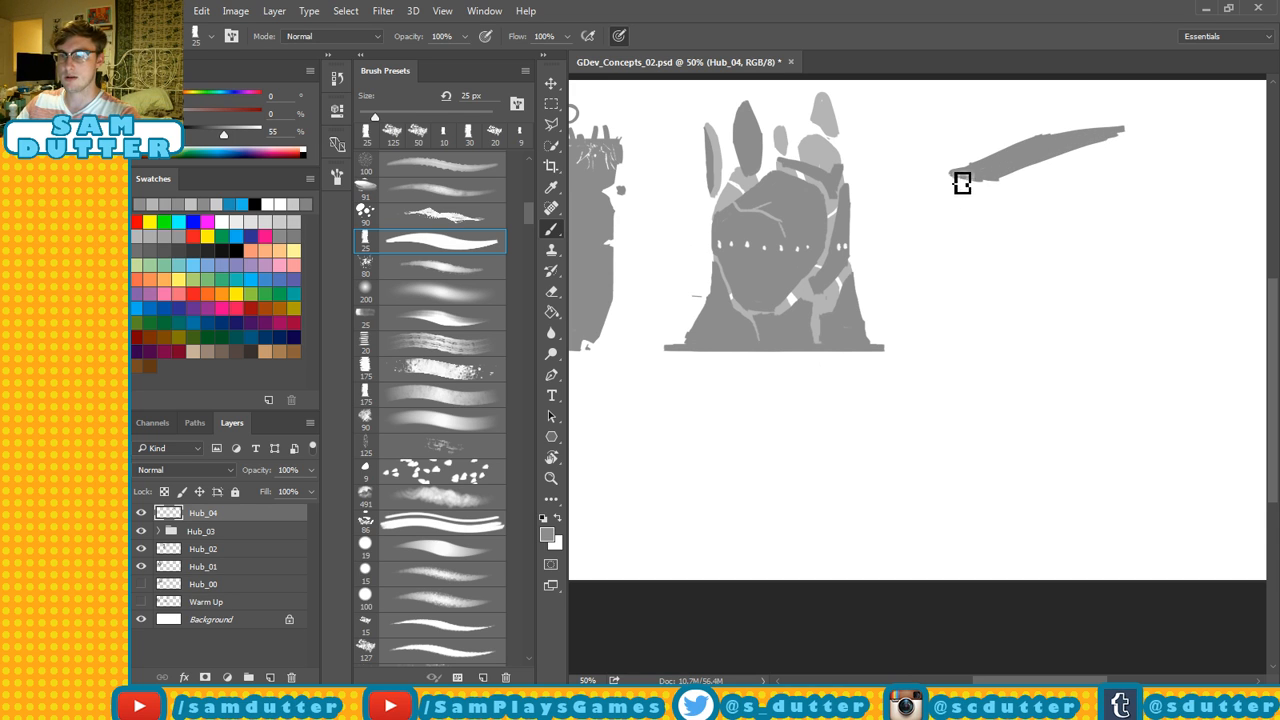
{"action": "mouse_move", "coordinate": [952, 175]}
{"action": "left_mouse_down"}
{"action": "mouse_move", "coordinate": [989, 253]}
{"action": "mouse_move", "coordinate": [1006, 232]}
{"action": "mouse_move", "coordinate": [1000, 209]}
{"action": "mouse_move", "coordinate": [990, 204]}
{"action": "mouse_move", "coordinate": [1003, 257]}
{"action": "mouse_move", "coordinate": [971, 200]}
{"action": "mouse_move", "coordinate": [989, 236]}
{"action": "mouse_move", "coordinate": [991, 194]}
{"action": "mouse_move", "coordinate": [980, 194]}
{"action": "left_mouse_up"}
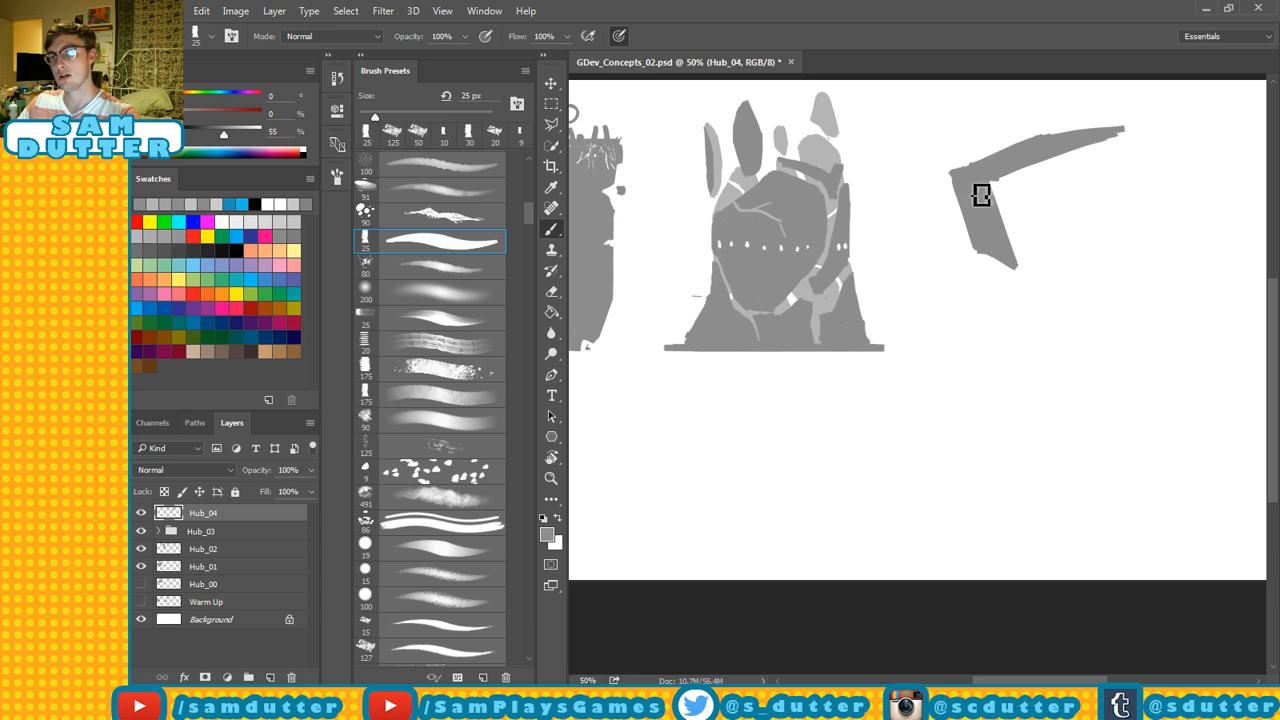
Trim the outer top and left edges of the tilted block straight with the 125 px Eraser.
{"action": "key", "text": "e"}
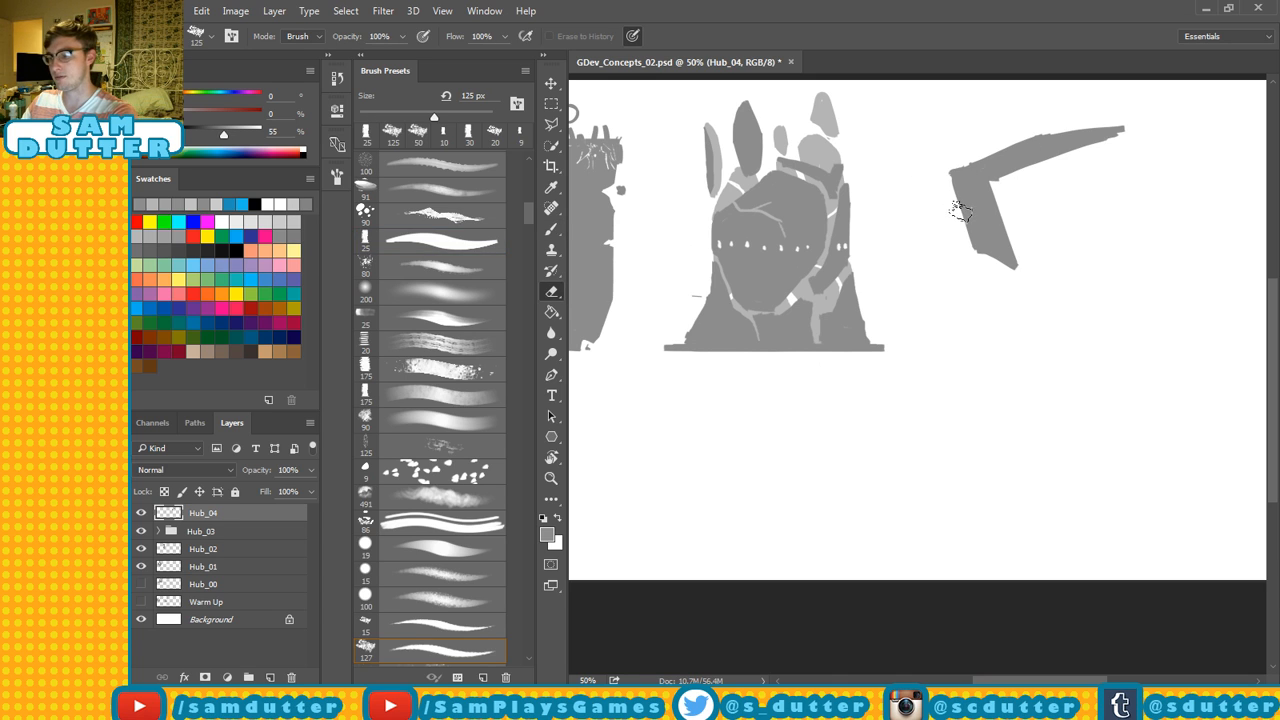
{"action": "left_click_drag", "start_coordinate": [938, 157], "coordinate": [1067, 103]}
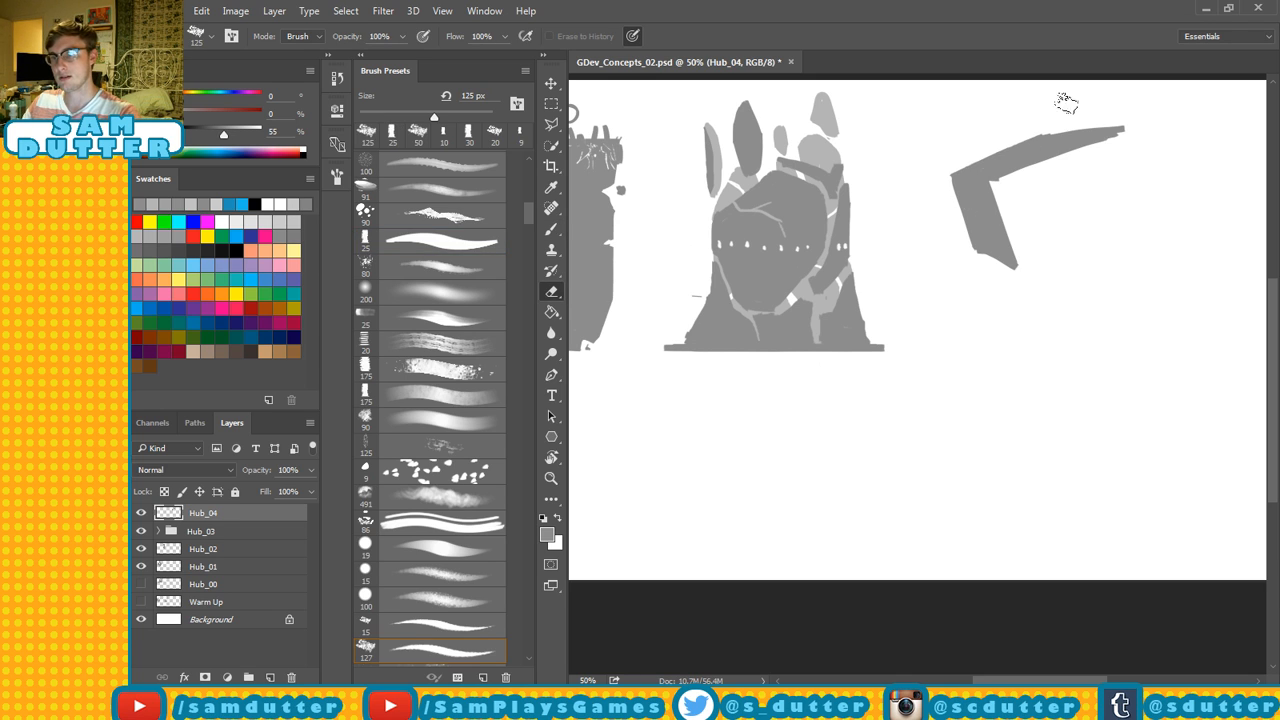
{"action": "left_click_drag", "start_coordinate": [998, 140], "coordinate": [1095, 97]}
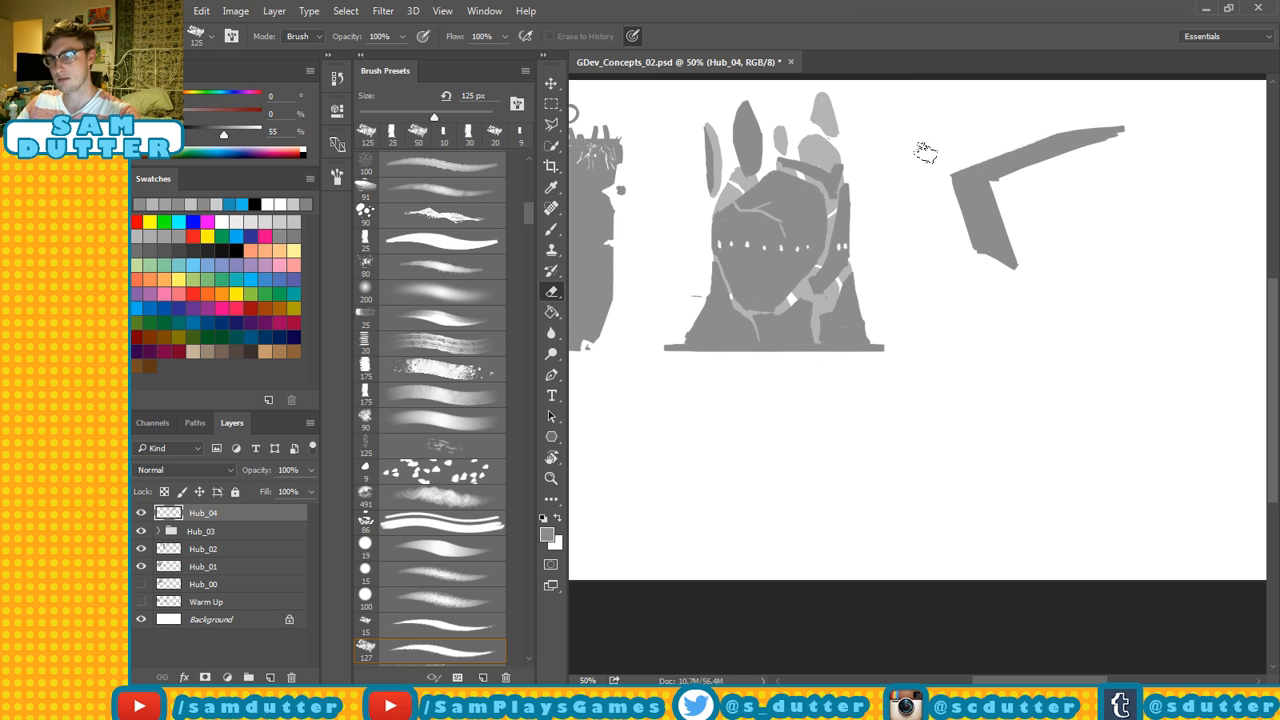
{"action": "left_click_drag", "start_coordinate": [925, 150], "coordinate": [934, 162]}
Paint a jagged broken end at the foot of the block's left edge with the 25 px brush.
{"action": "key", "text": "b"}
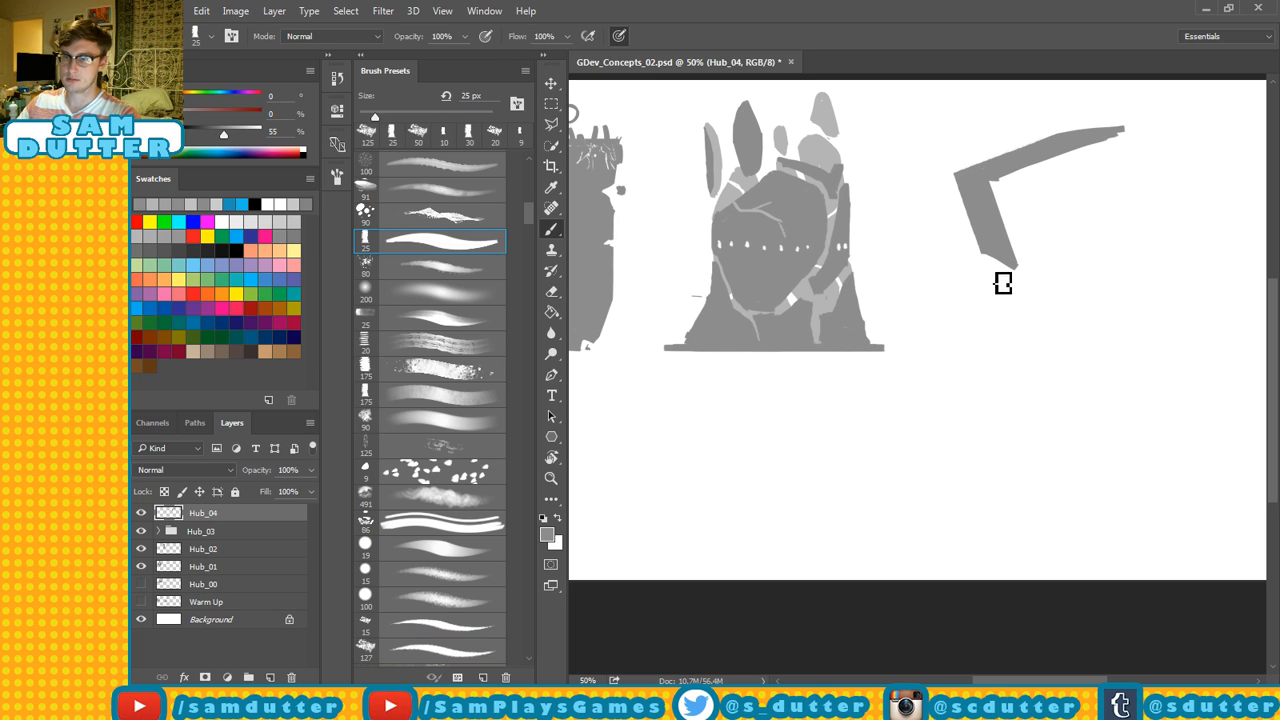
{"action": "mouse_move", "coordinate": [988, 280]}
{"action": "left_mouse_down"}
{"action": "mouse_move", "coordinate": [1006, 300]}
{"action": "mouse_move", "coordinate": [998, 272]}
{"action": "left_mouse_up"}
{"action": "key", "text": "ctrl+z"}
{"action": "key", "text": "e"}
{"action": "key", "text": "b"}
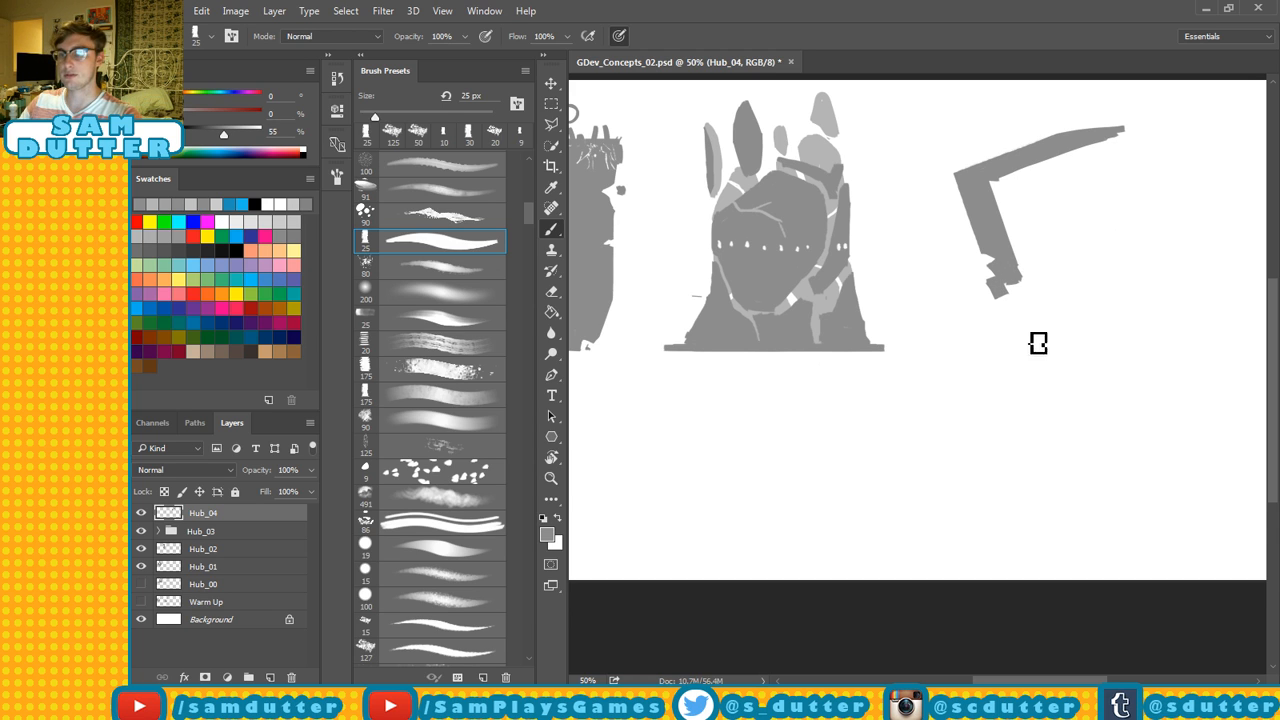
{"action": "left_click", "coordinate": [995, 337]}
{"action": "mouse_move", "coordinate": [995, 337]}
{"action": "left_mouse_down"}
{"action": "mouse_move", "coordinate": [1016, 312]}
{"action": "mouse_move", "coordinate": [1027, 343]}
{"action": "left_mouse_up"}
{"action": "key", "text": "ctrl+z"}
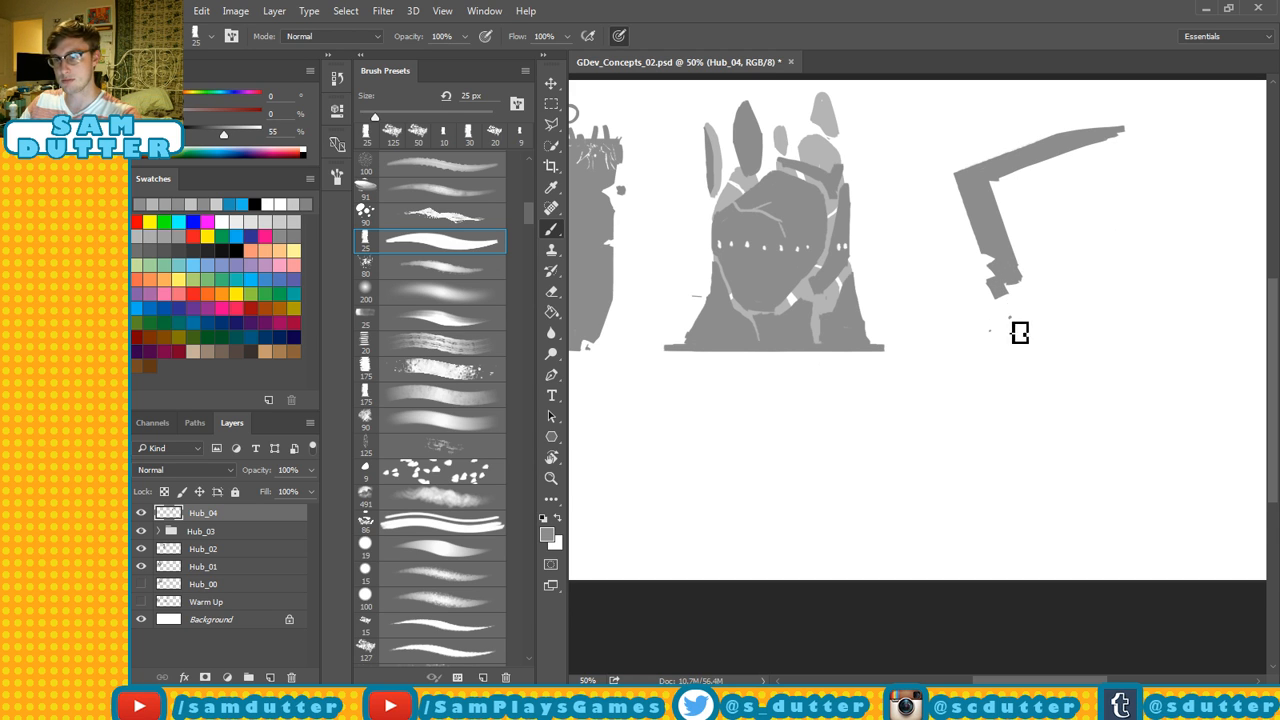
Reduce the Eraser to 25 px and carve small nicks above the jagged end of the block's left edge.
{"action": "key", "text": "e"}
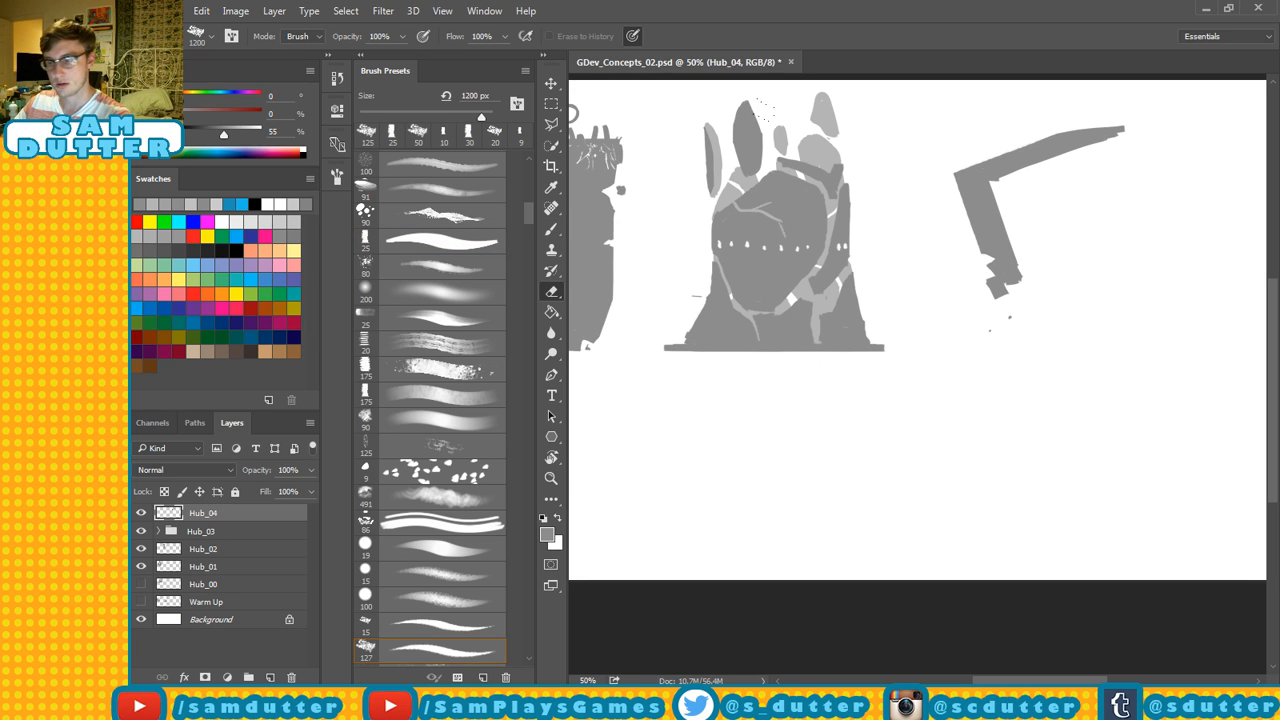
{"action": "key", "text": "bracketleft"}
{"action": "key", "text": "bracketleft"}
{"action": "key", "text": "bracketleft"}
{"action": "key", "text": "bracketleft"}
{"action": "key", "text": "bracketleft"}
{"action": "key", "text": "bracketleft"}
{"action": "key", "text": "bracketleft"}
{"action": "key", "text": "bracketleft"}
{"action": "key", "text": "bracketleft"}
{"action": "key", "text": "bracketleft"}
{"action": "key", "text": "bracketleft"}
{"action": "key", "text": "bracketleft"}
{"action": "key", "text": "bracketleft"}
{"action": "key", "text": "bracketleft"}
{"action": "key", "text": "bracketleft"}
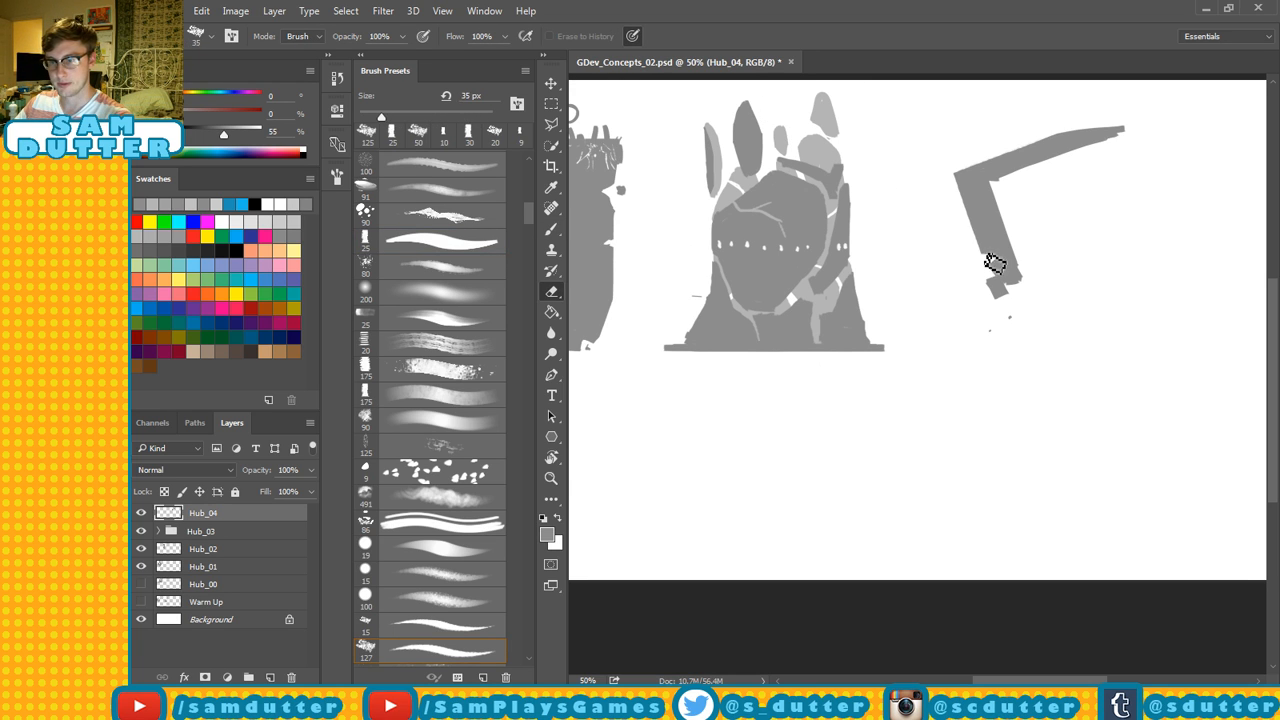
{"action": "mouse_move", "coordinate": [992, 259]}
{"action": "left_mouse_down"}
{"action": "mouse_move", "coordinate": [1002, 263]}
{"action": "mouse_move", "coordinate": [980, 251]}
{"action": "left_mouse_up"}
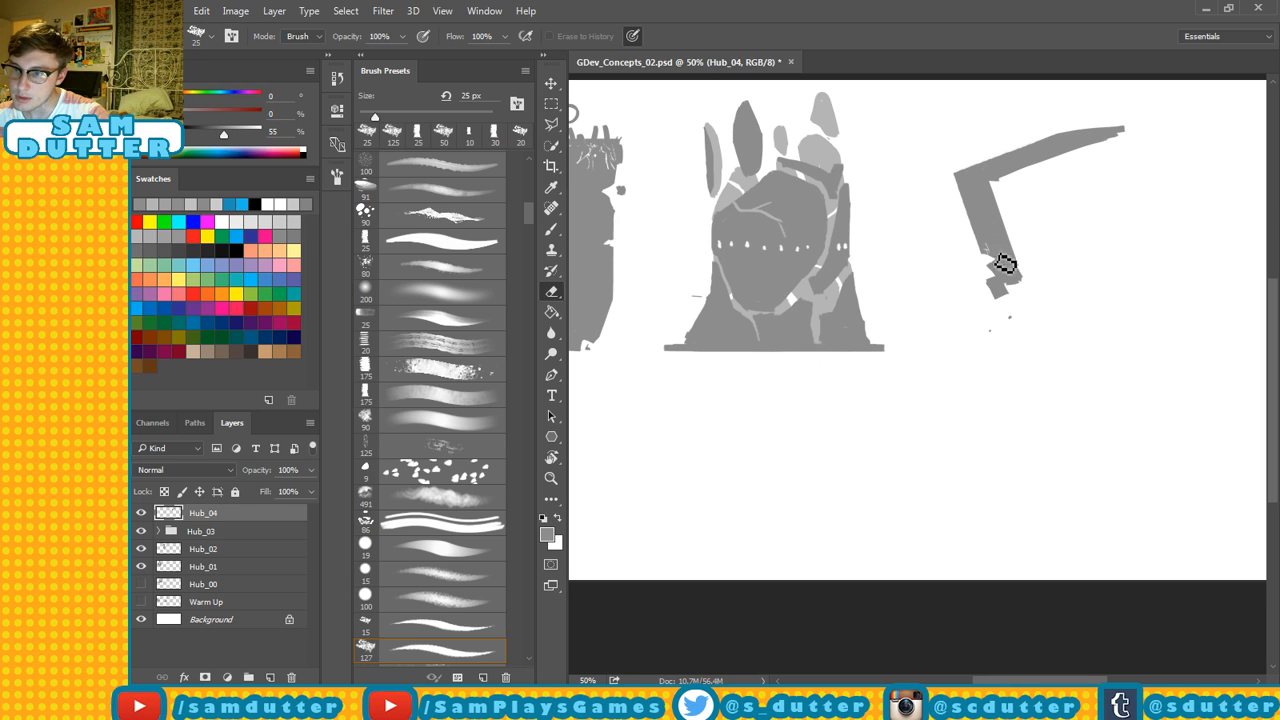
{"action": "left_click_drag", "start_coordinate": [985, 246], "coordinate": [1000, 252]}
Enlarge the brush to 80 px, add the block's right edge and fill the inside of the tilted block in solid grey.
{"action": "mouse_move", "coordinate": [957, 177]}
{"action": "left_mouse_down"}
{"action": "mouse_move", "coordinate": [1004, 194]}
{"action": "mouse_move", "coordinate": [1070, 235]}
{"action": "mouse_move", "coordinate": [1008, 183]}
{"action": "mouse_move", "coordinate": [1028, 263]}
{"action": "mouse_move", "coordinate": [1003, 187]}
{"action": "mouse_move", "coordinate": [1099, 151]}
{"action": "mouse_move", "coordinate": [1116, 158]}
{"action": "mouse_move", "coordinate": [1113, 134]}
{"action": "mouse_move", "coordinate": [1129, 226]}
{"action": "left_mouse_up"}
{"action": "key", "text": "b"}
{"action": "key", "text": "bracketright"}
{"action": "key", "text": "bracketright"}
{"action": "key", "text": "bracketright"}
{"action": "key", "text": "bracketright"}
{"action": "key", "text": "bracketright"}
{"action": "key", "text": "bracketright"}
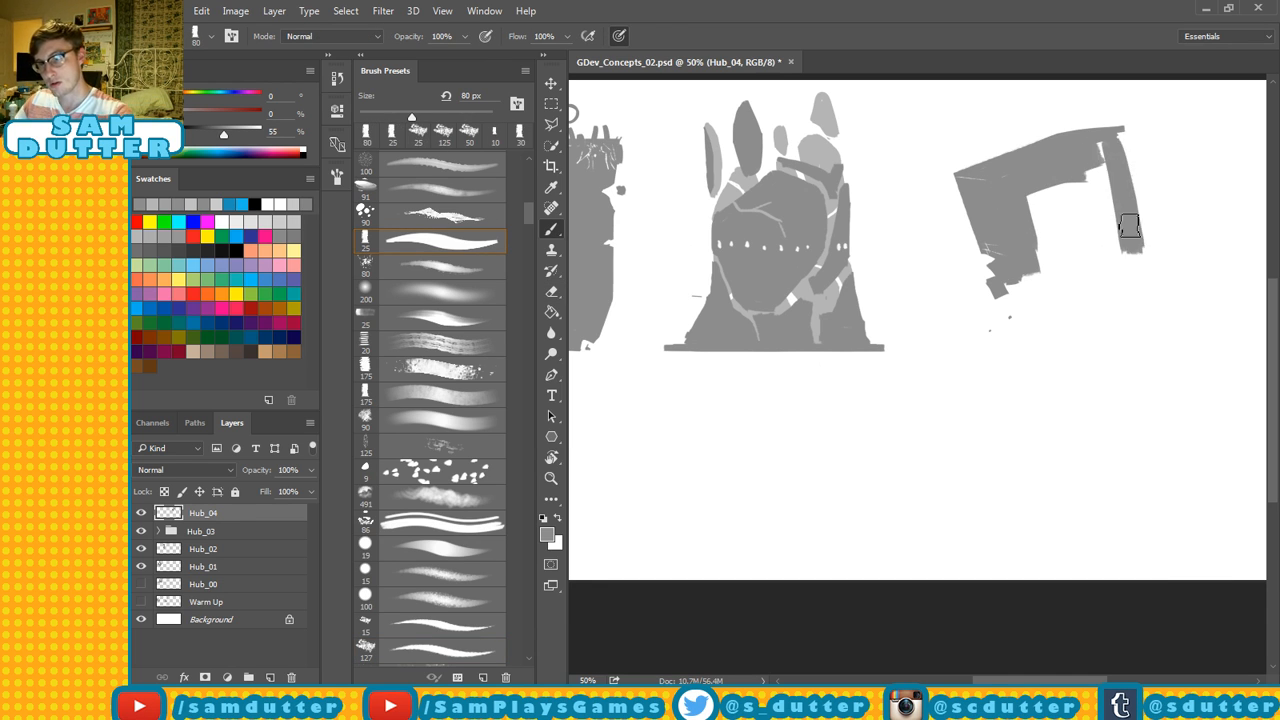
{"action": "key", "text": "ctrl+z"}
{"action": "left_click_drag", "start_coordinate": [1116, 138], "coordinate": [1152, 250]}
{"action": "left_click_drag", "start_coordinate": [1116, 162], "coordinate": [1132, 225]}
{"action": "mouse_move", "coordinate": [1097, 165]}
{"action": "left_mouse_down"}
{"action": "mouse_move", "coordinate": [1085, 207]}
{"action": "mouse_move", "coordinate": [1036, 199]}
{"action": "mouse_move", "coordinate": [1100, 146]}
{"action": "mouse_move", "coordinate": [1043, 186]}
{"action": "mouse_move", "coordinate": [1054, 269]}
{"action": "mouse_move", "coordinate": [1110, 208]}
{"action": "mouse_move", "coordinate": [1097, 188]}
{"action": "mouse_move", "coordinate": [1118, 201]}
{"action": "mouse_move", "coordinate": [1095, 223]}
{"action": "mouse_move", "coordinate": [1138, 213]}
{"action": "mouse_move", "coordinate": [1059, 260]}
{"action": "mouse_move", "coordinate": [1142, 220]}
{"action": "left_mouse_up"}
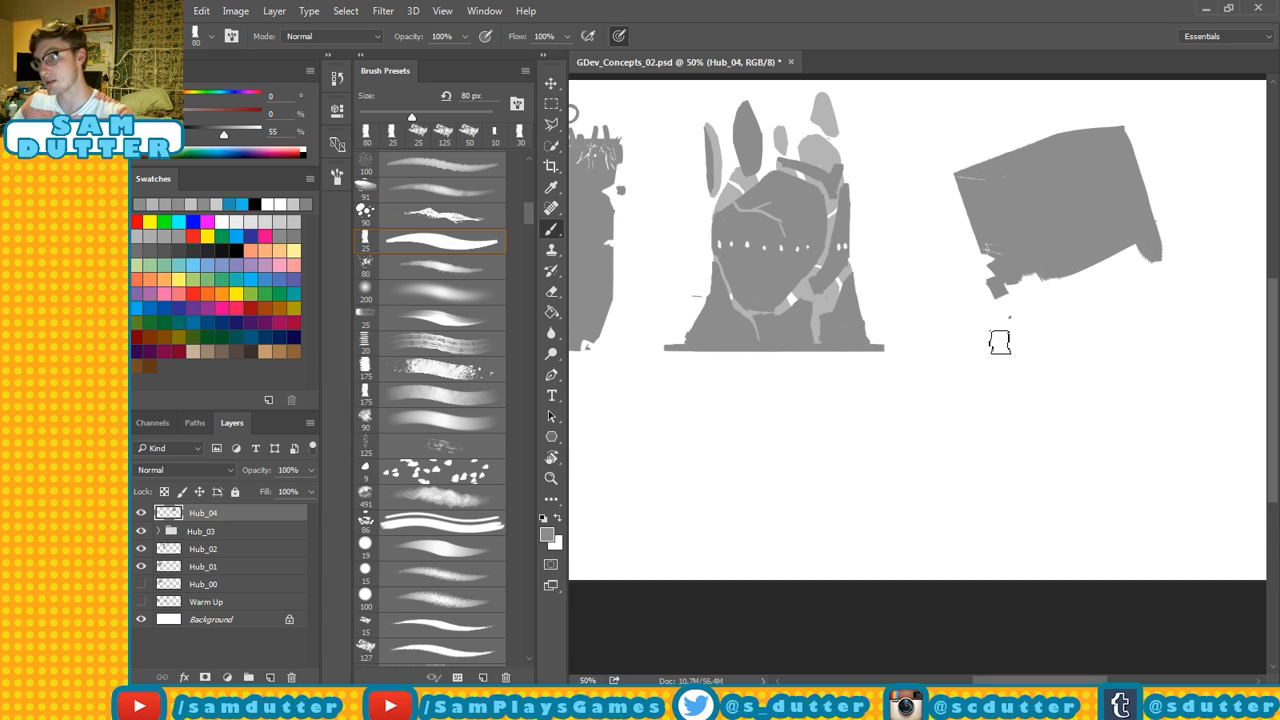
Reduce the brush to 25 px and paint a small triangular mound below the block's left corner, trimming its edges with the Eraser.
{"action": "key", "text": "bracketleft"}
{"action": "key", "text": "bracketleft"}
{"action": "key", "text": "bracketleft"}
{"action": "key", "text": "bracketleft"}
{"action": "key", "text": "bracketleft"}
{"action": "key", "text": "bracketleft"}
{"action": "key", "text": "bracketleft"}
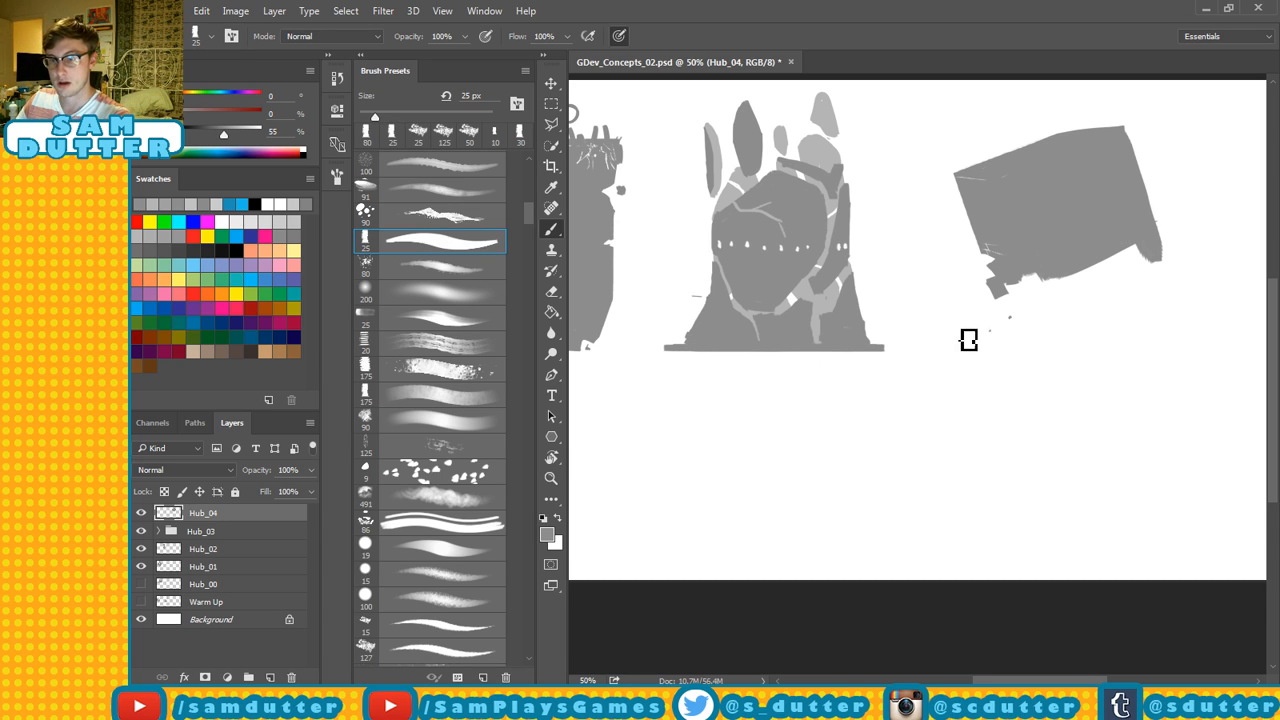
{"action": "mouse_move", "coordinate": [948, 346]}
{"action": "left_mouse_down"}
{"action": "mouse_move", "coordinate": [971, 326]}
{"action": "mouse_move", "coordinate": [983, 348]}
{"action": "mouse_move", "coordinate": [960, 351]}
{"action": "mouse_move", "coordinate": [974, 331]}
{"action": "mouse_move", "coordinate": [968, 343]}
{"action": "left_mouse_up"}
{"action": "key", "text": "e"}
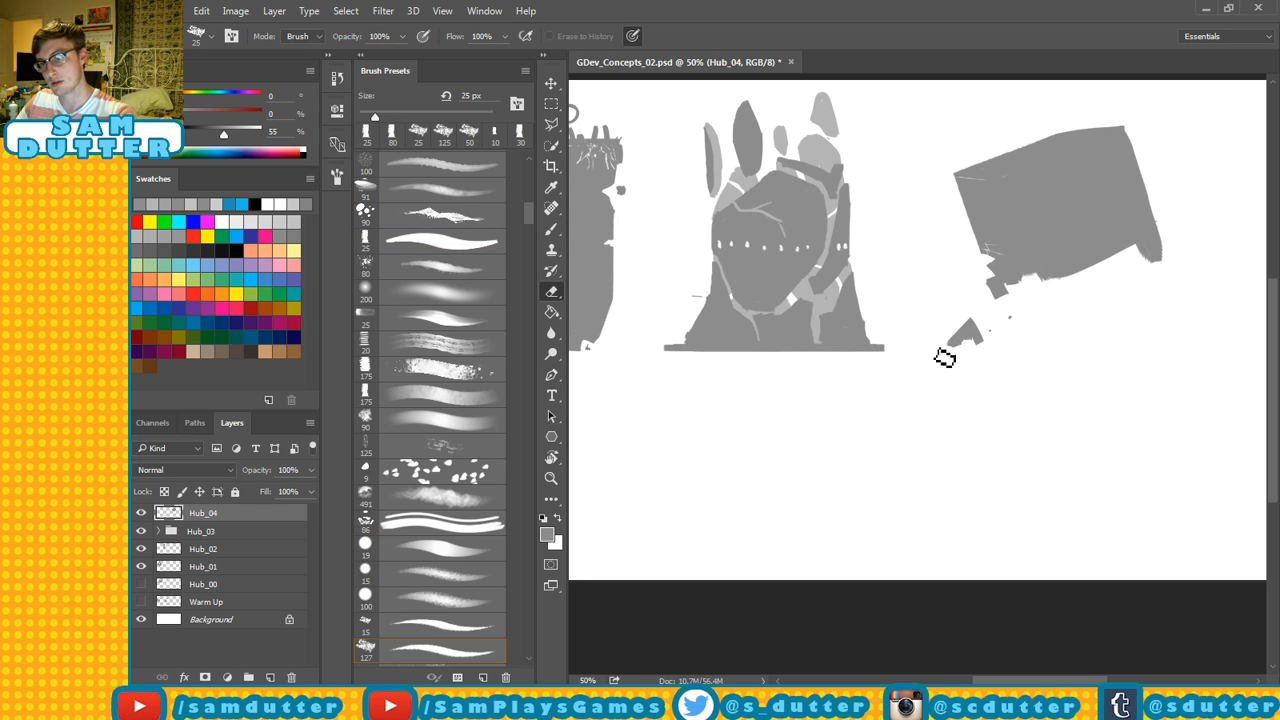
{"action": "key", "text": "b"}
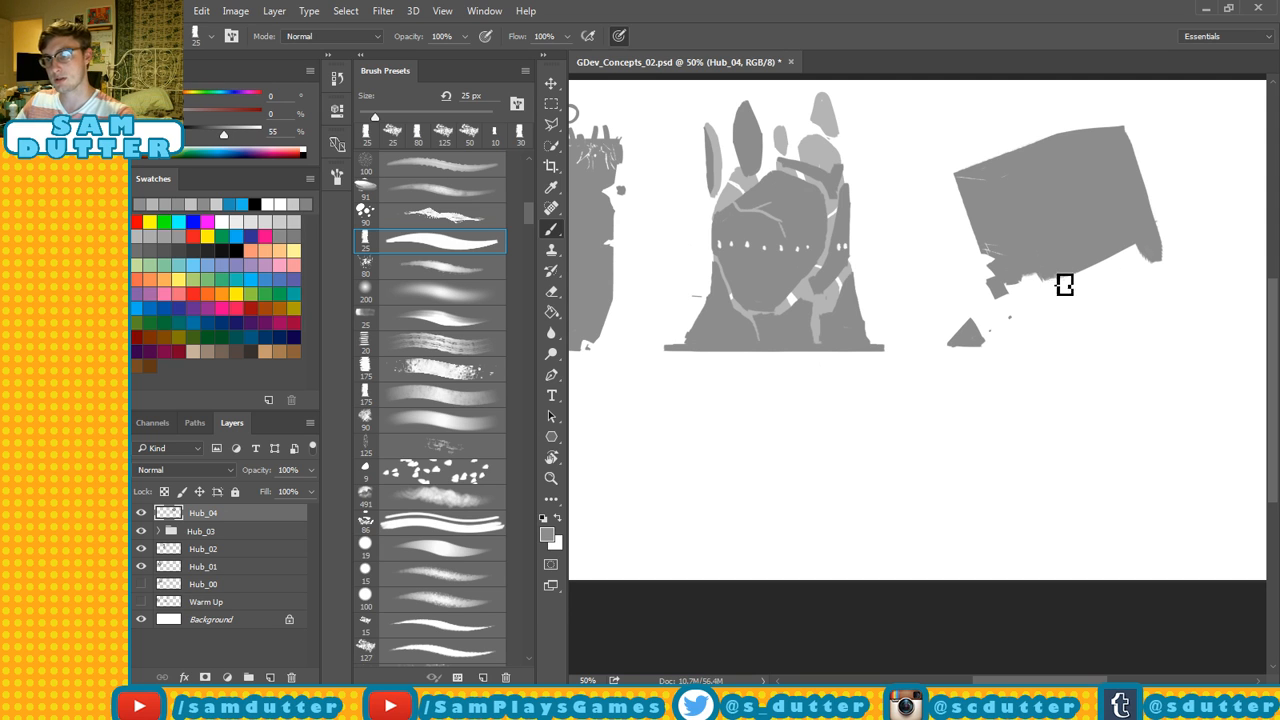
{"action": "left_click_drag", "start_coordinate": [978, 335], "coordinate": [1031, 282]}
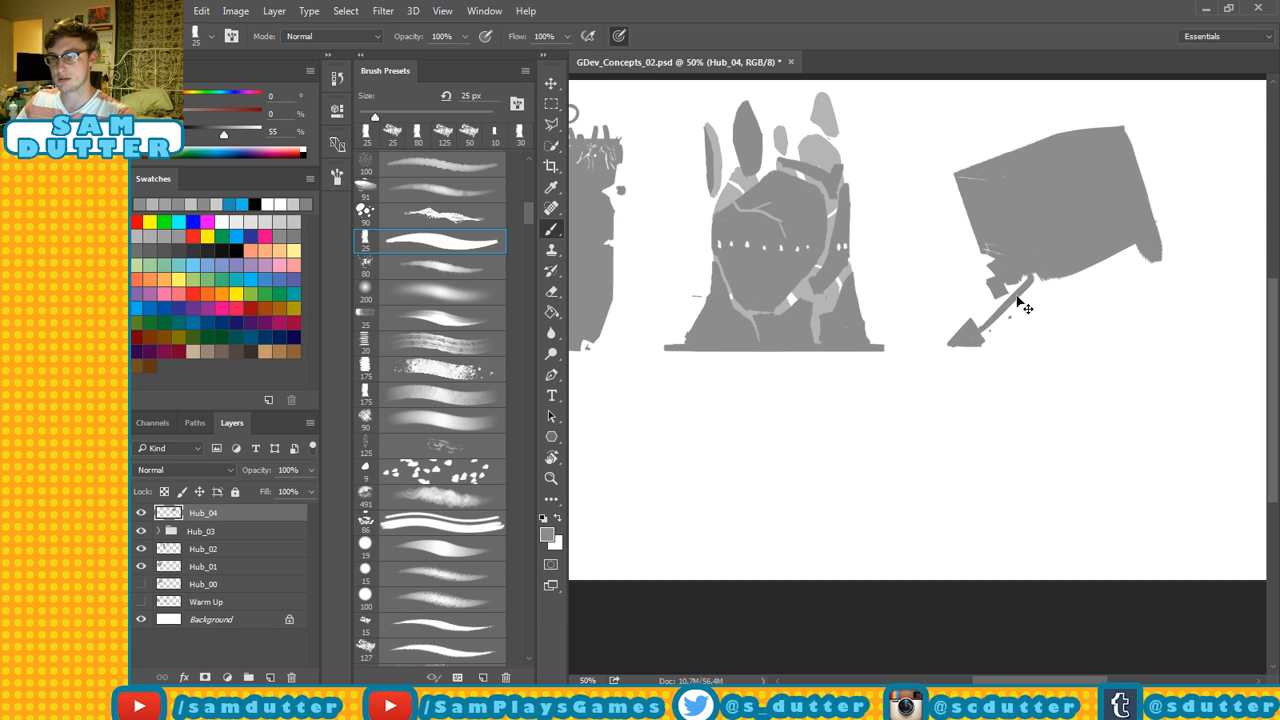
{"action": "key", "text": "ctrl+z"}
{"action": "left_click_drag", "start_coordinate": [977, 336], "coordinate": [990, 318]}
{"action": "key", "text": "ctrl+z"}
Erase the stray specks beside the small mound and paint a straight horizontal ground line running right from it.
{"action": "key", "text": "e"}
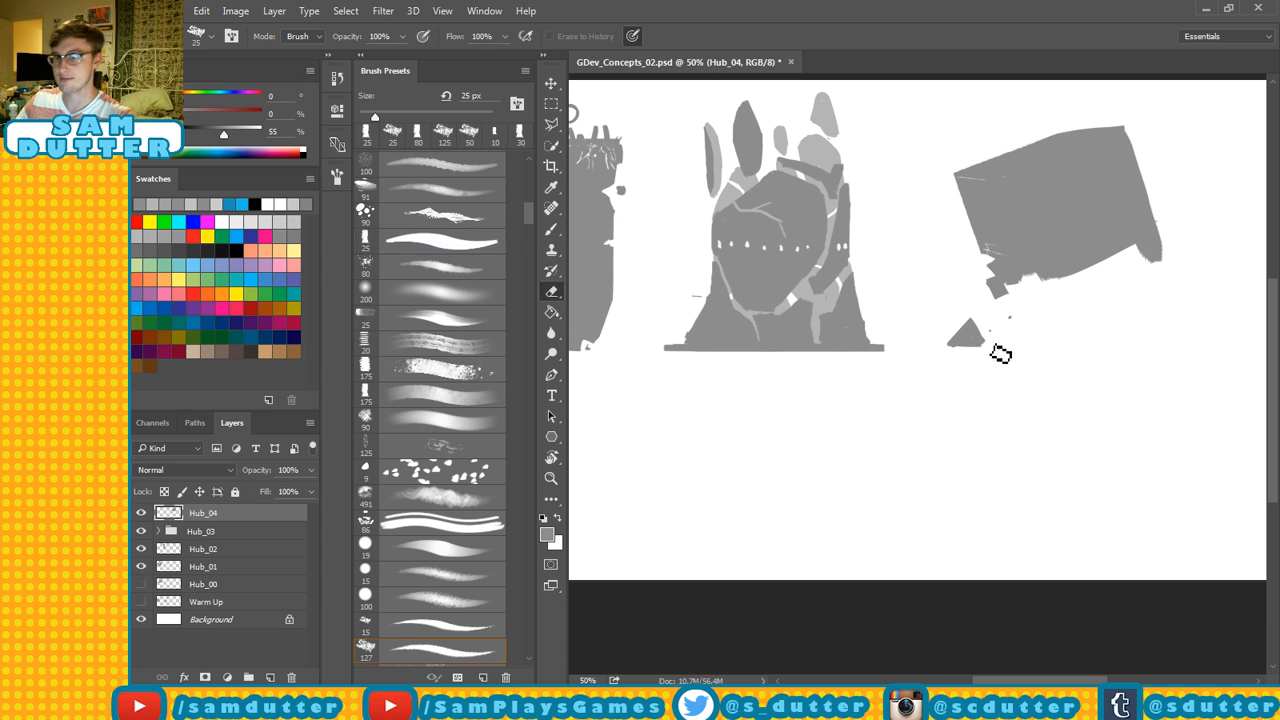
{"action": "key", "text": "b"}
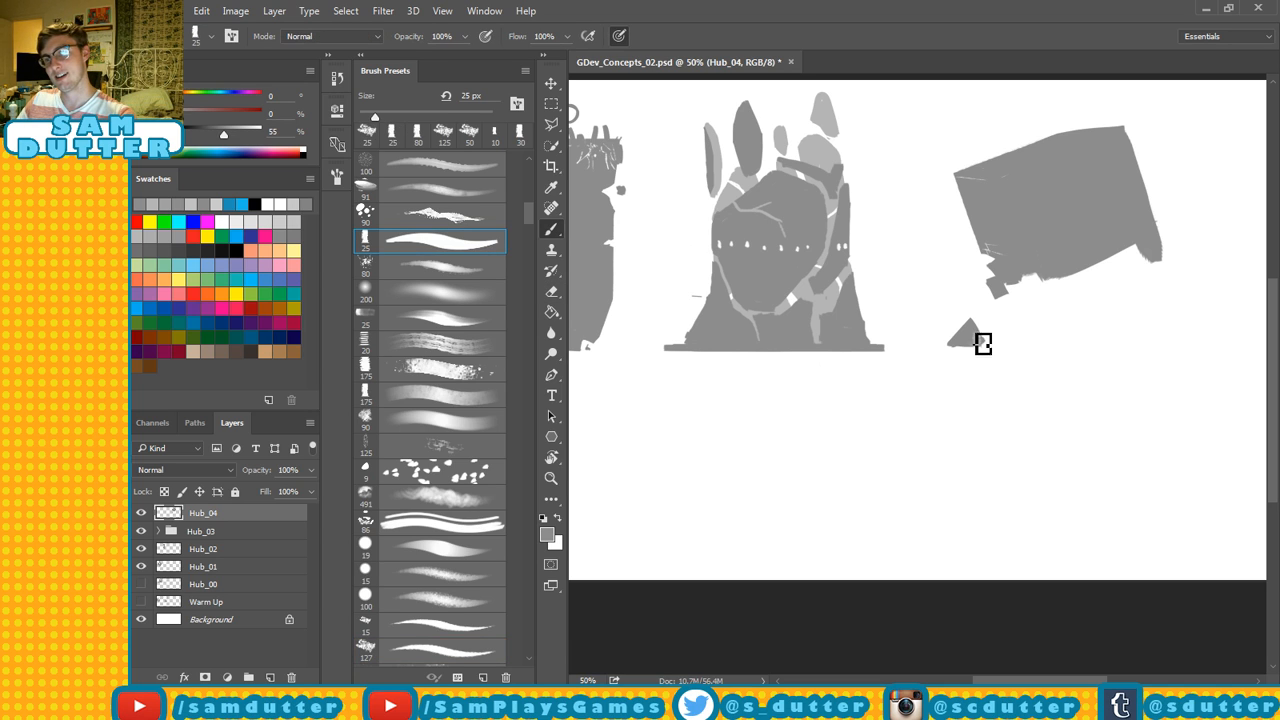
{"action": "left_click_drag", "start_coordinate": [977, 343], "coordinate": [1194, 322]}
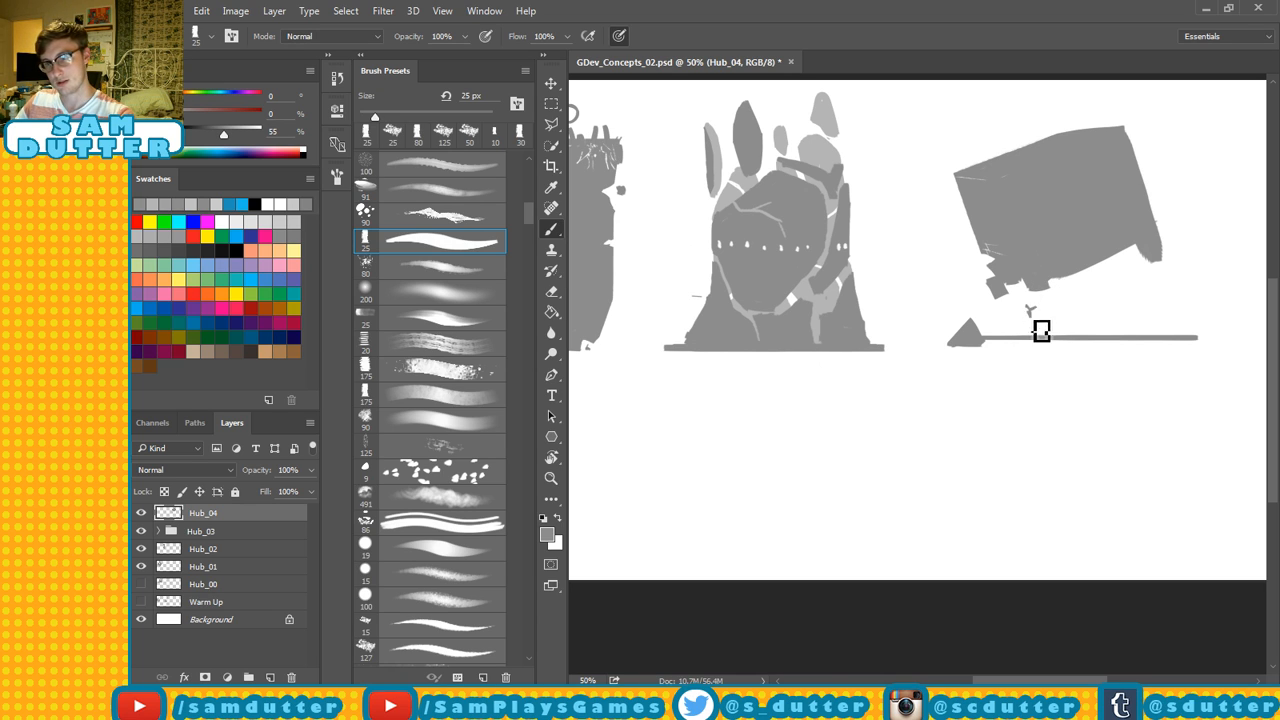
Paint an angular base joining the block to the ground line, with a notched left side and a triangular slope on the right.
{"action": "left_click_drag", "start_coordinate": [1046, 323], "coordinate": [1048, 329]}
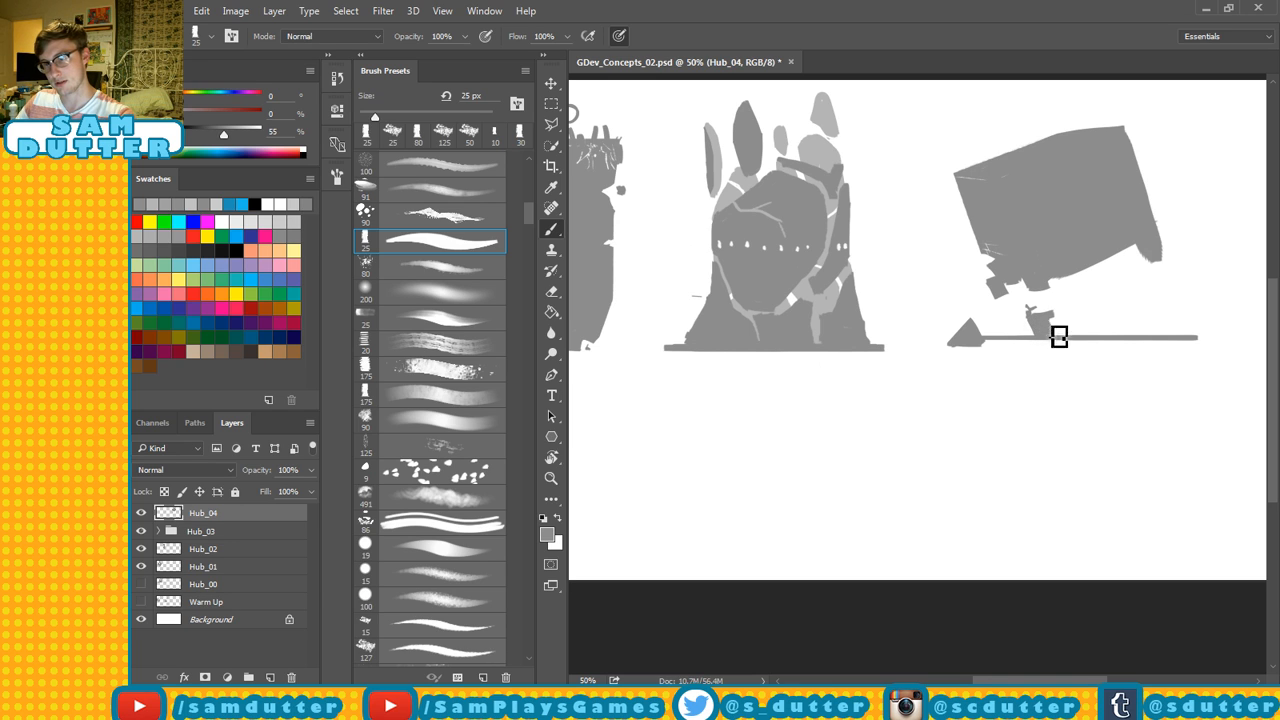
{"action": "key", "text": "e"}
{"action": "key", "text": "b"}
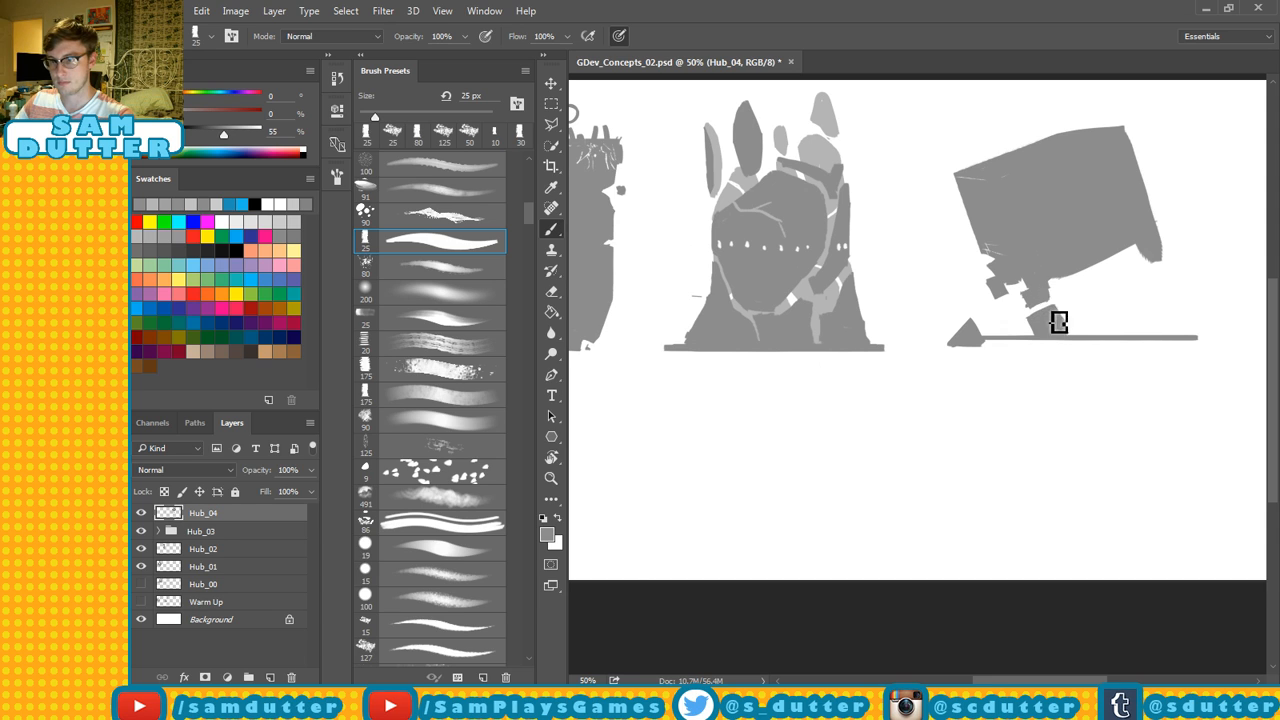
{"action": "mouse_move", "coordinate": [1059, 323]}
{"action": "left_mouse_down"}
{"action": "mouse_move", "coordinate": [1054, 301]}
{"action": "mouse_move", "coordinate": [1061, 321]}
{"action": "left_mouse_up"}
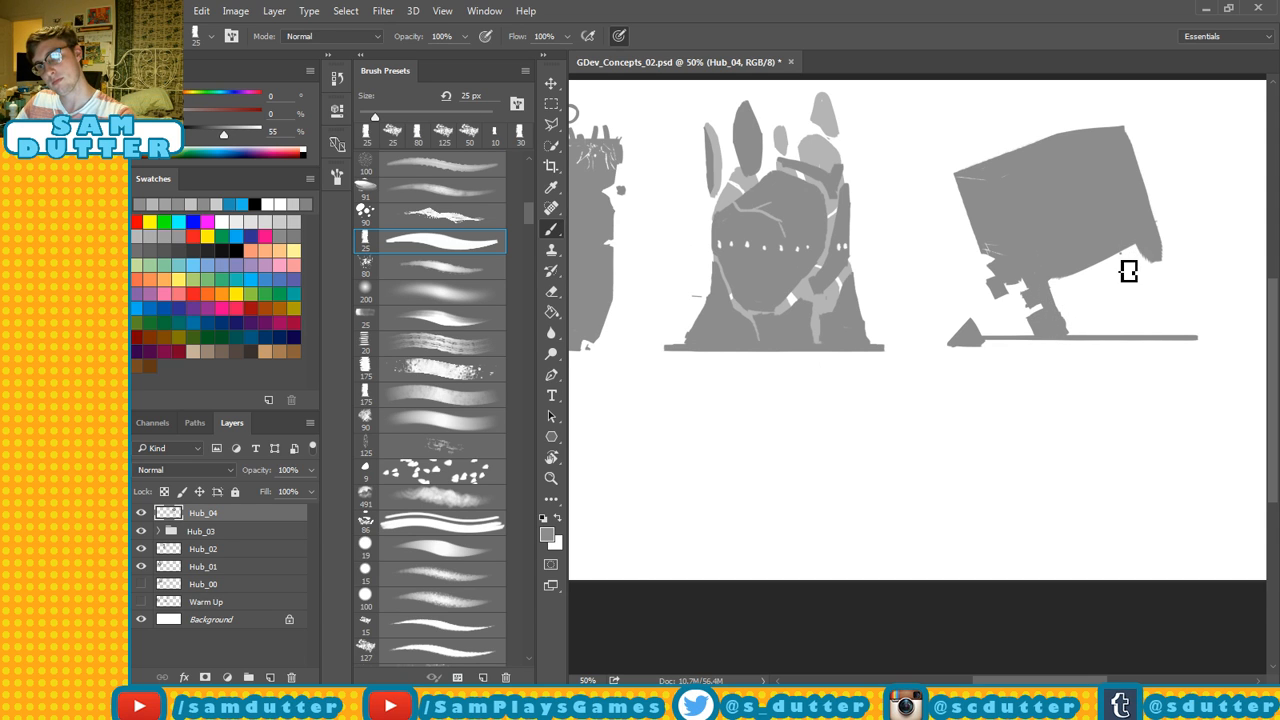
{"action": "mouse_move", "coordinate": [1120, 262]}
{"action": "left_mouse_down"}
{"action": "mouse_move", "coordinate": [1133, 318]}
{"action": "mouse_move", "coordinate": [1123, 304]}
{"action": "mouse_move", "coordinate": [1180, 347]}
{"action": "mouse_move", "coordinate": [1091, 316]}
{"action": "mouse_move", "coordinate": [1085, 342]}
{"action": "mouse_move", "coordinate": [1044, 271]}
{"action": "mouse_move", "coordinate": [1054, 311]}
{"action": "mouse_move", "coordinate": [1078, 268]}
{"action": "mouse_move", "coordinate": [1115, 263]}
{"action": "mouse_move", "coordinate": [1140, 290]}
{"action": "mouse_move", "coordinate": [1118, 305]}
{"action": "mouse_move", "coordinate": [1180, 340]}
{"action": "left_mouse_up"}
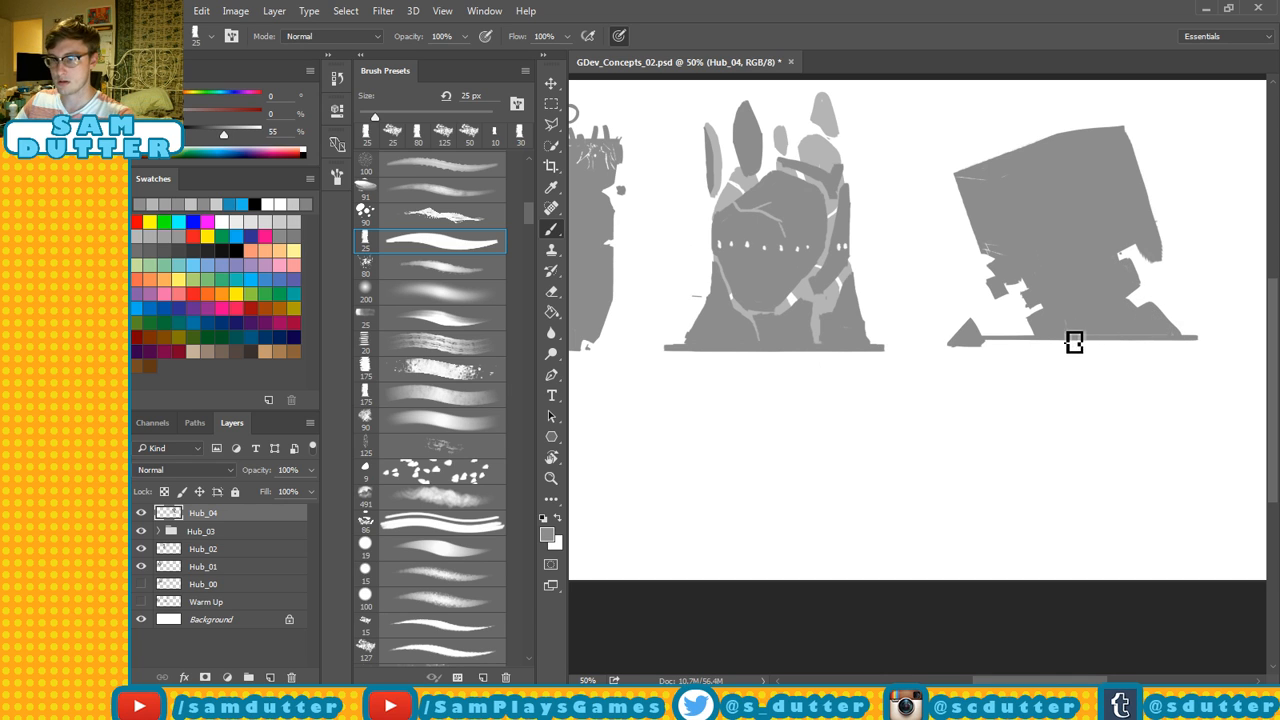
Thin the ground line and flatten the mound's underside with the 25 px Eraser.
{"action": "key", "text": "e"}
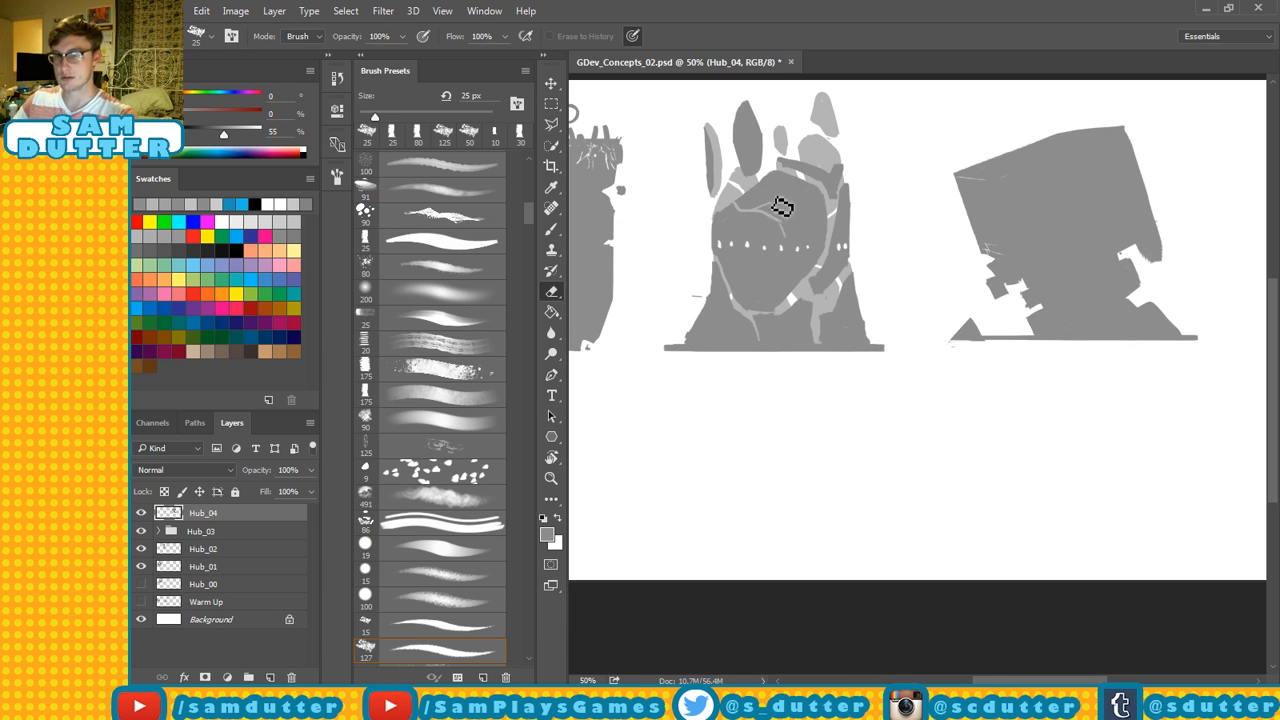
{"action": "key", "text": "b"}
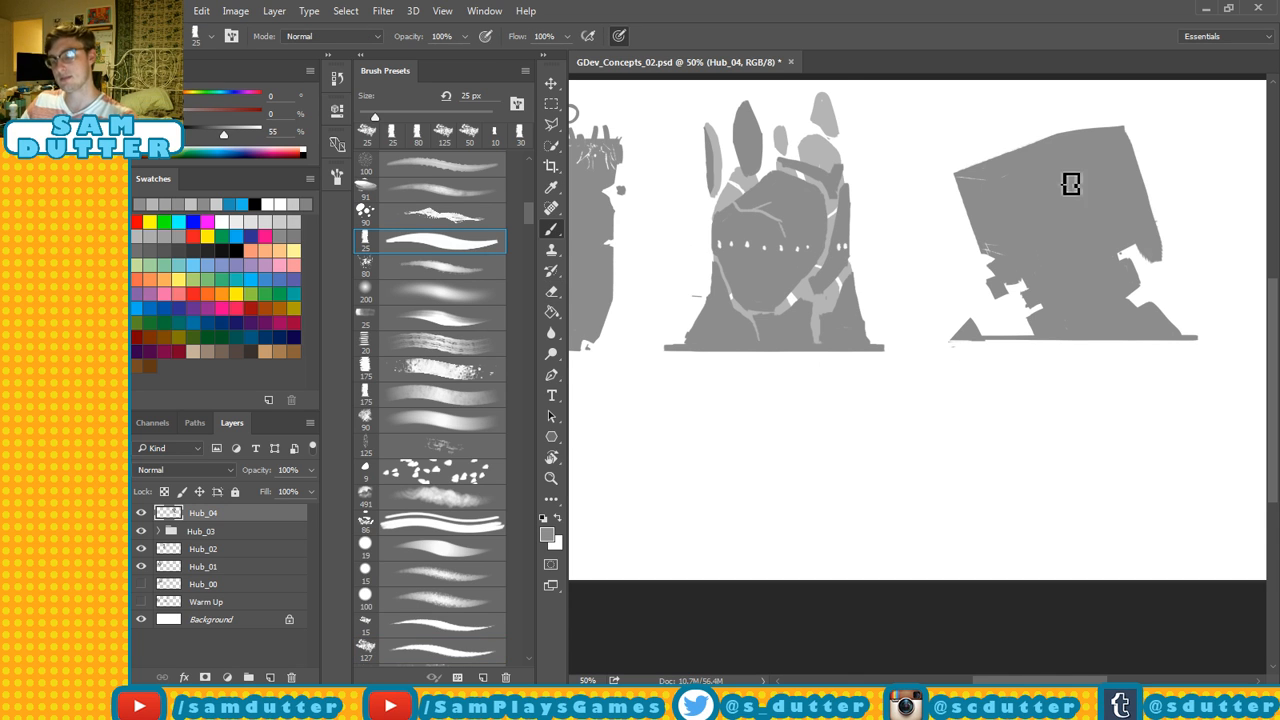
{"action": "key", "text": "e"}
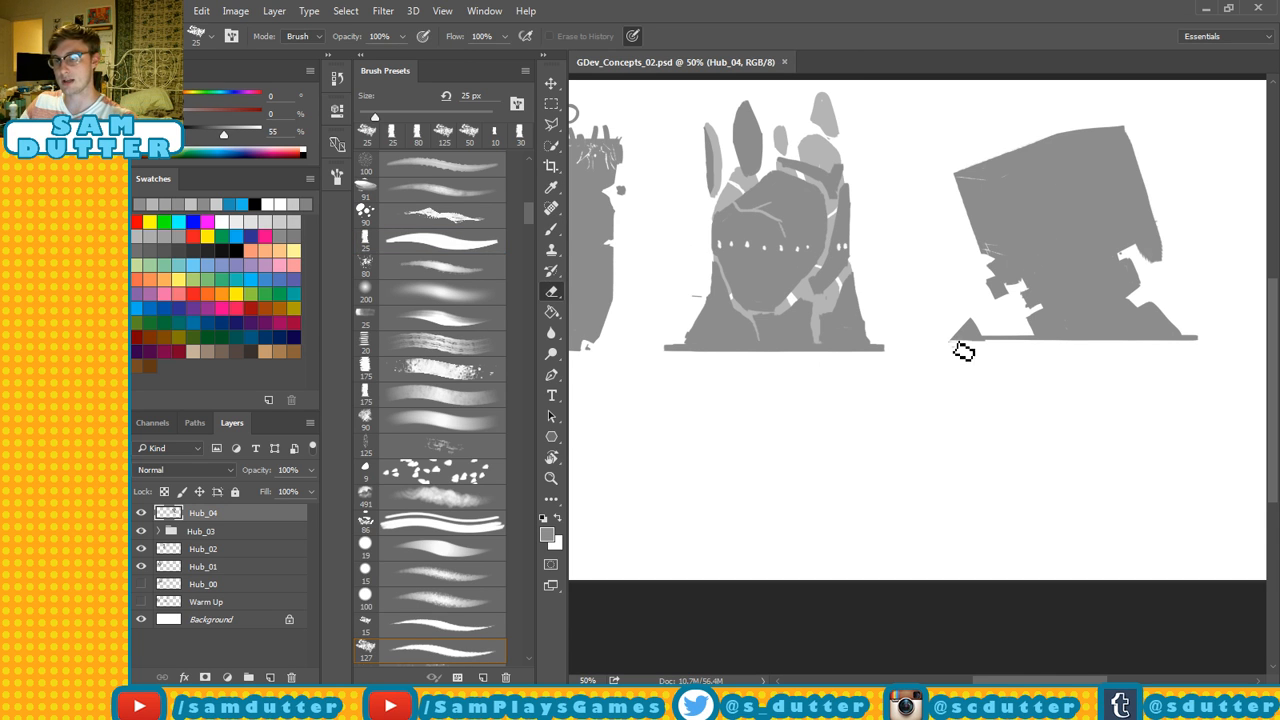
{"action": "left_click_drag", "start_coordinate": [958, 347], "coordinate": [1201, 349]}
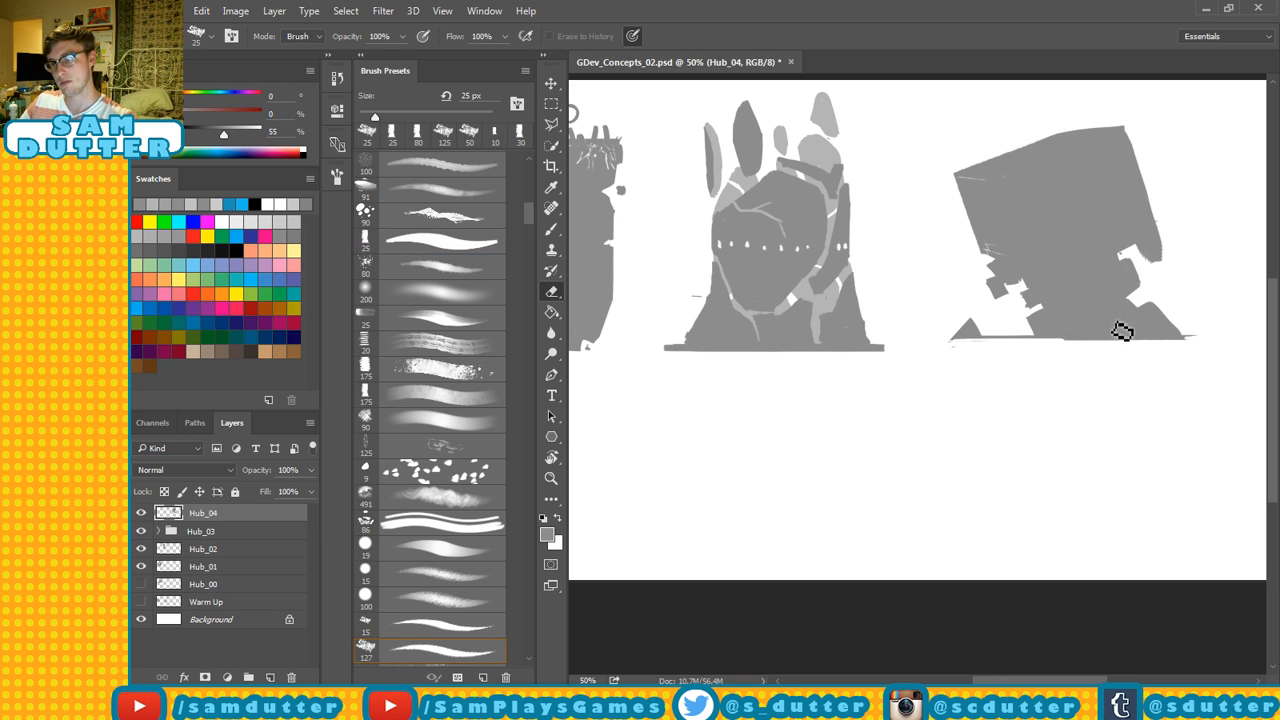
Erase a thin diagonal gap separating the right-hand slope from the base, redoing the unsatisfactory strokes, and save the document.
{"action": "left_click_drag", "start_coordinate": [1105, 331], "coordinate": [1168, 309]}
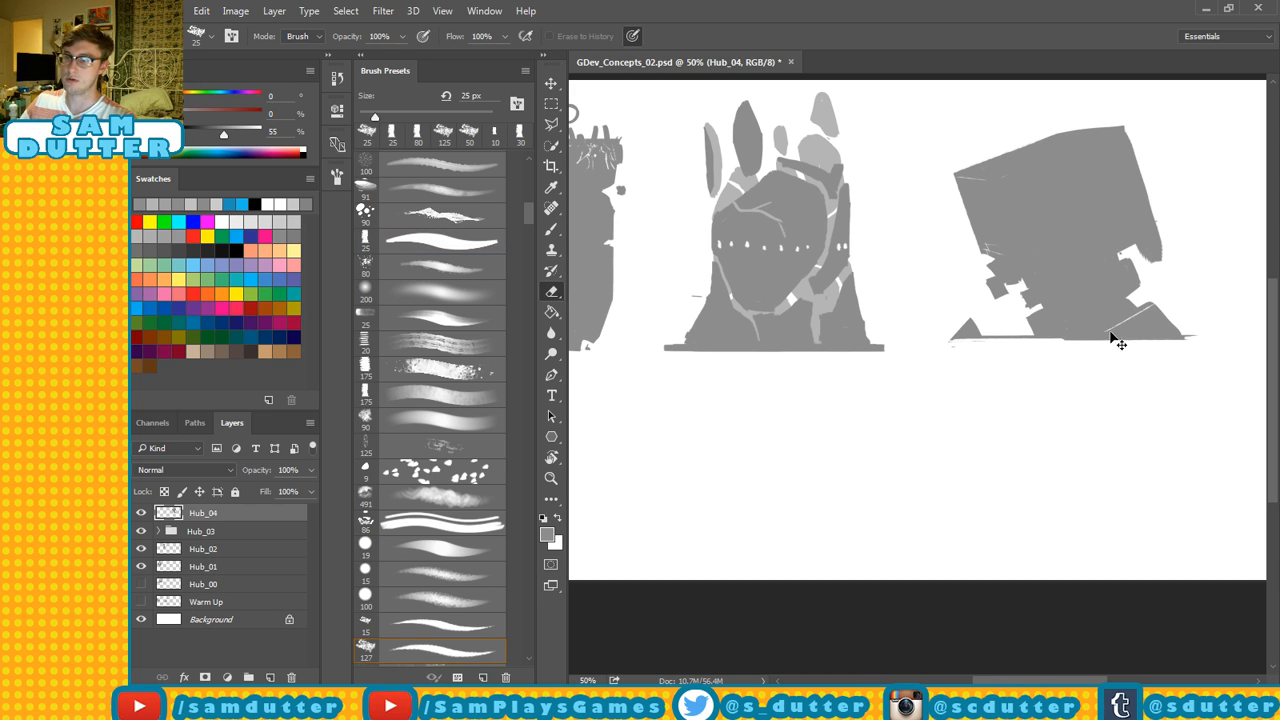
{"action": "key", "text": "ctrl+z"}
{"action": "left_click_drag", "start_coordinate": [1095, 339], "coordinate": [1186, 288]}
{"action": "left_click_drag", "start_coordinate": [1105, 344], "coordinate": [1171, 297]}
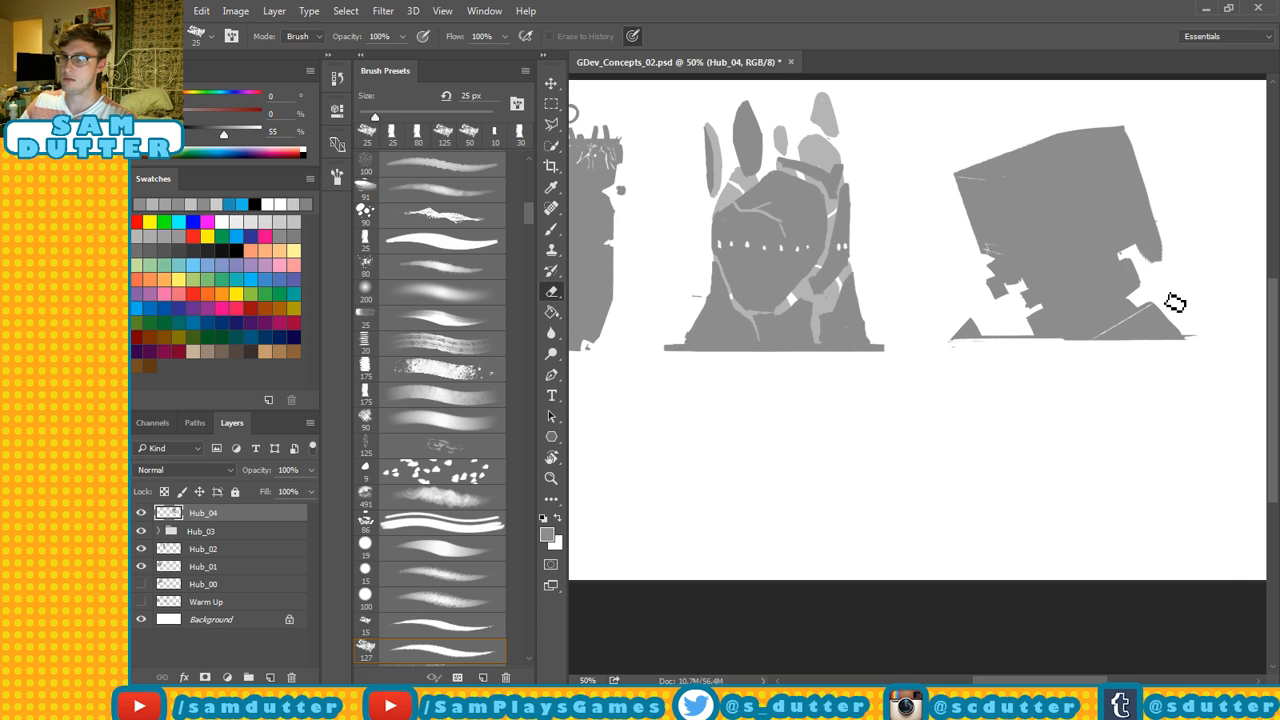
{"action": "key", "text": "ctrl+z"}
{"action": "left_click_drag", "start_coordinate": [1103, 346], "coordinate": [1172, 300]}
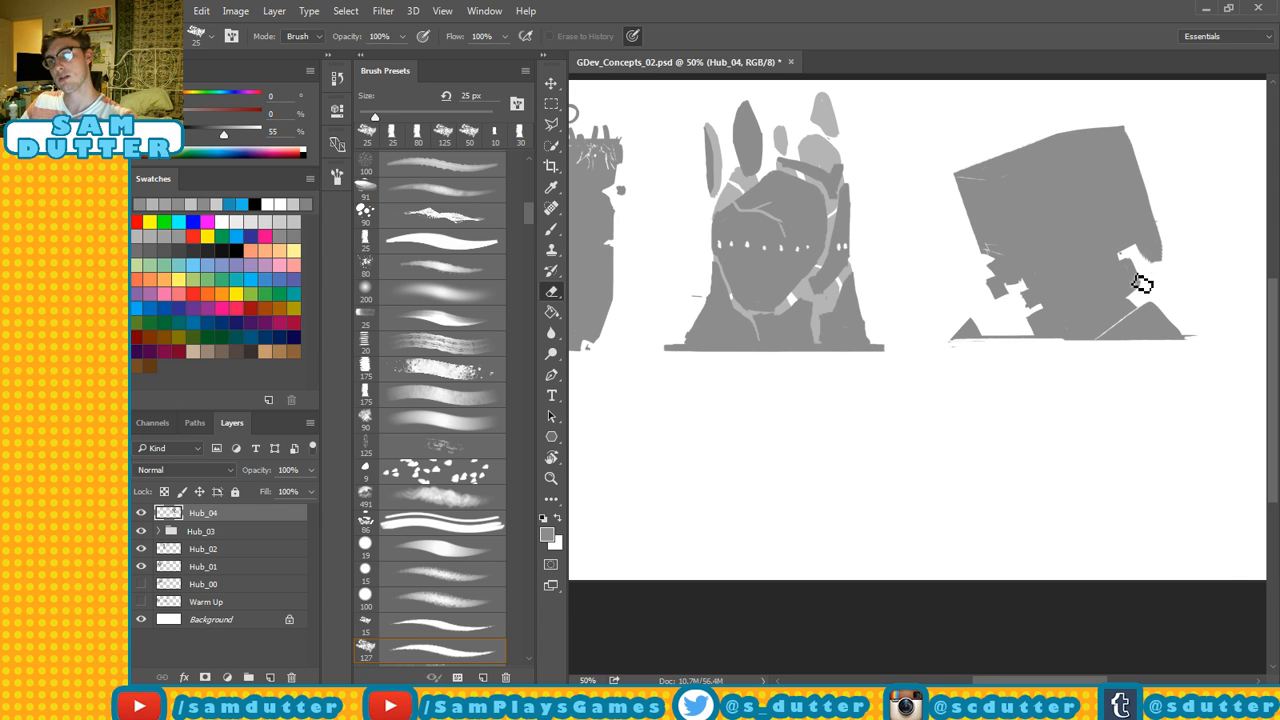
{"action": "key", "text": "ctrl+s"}
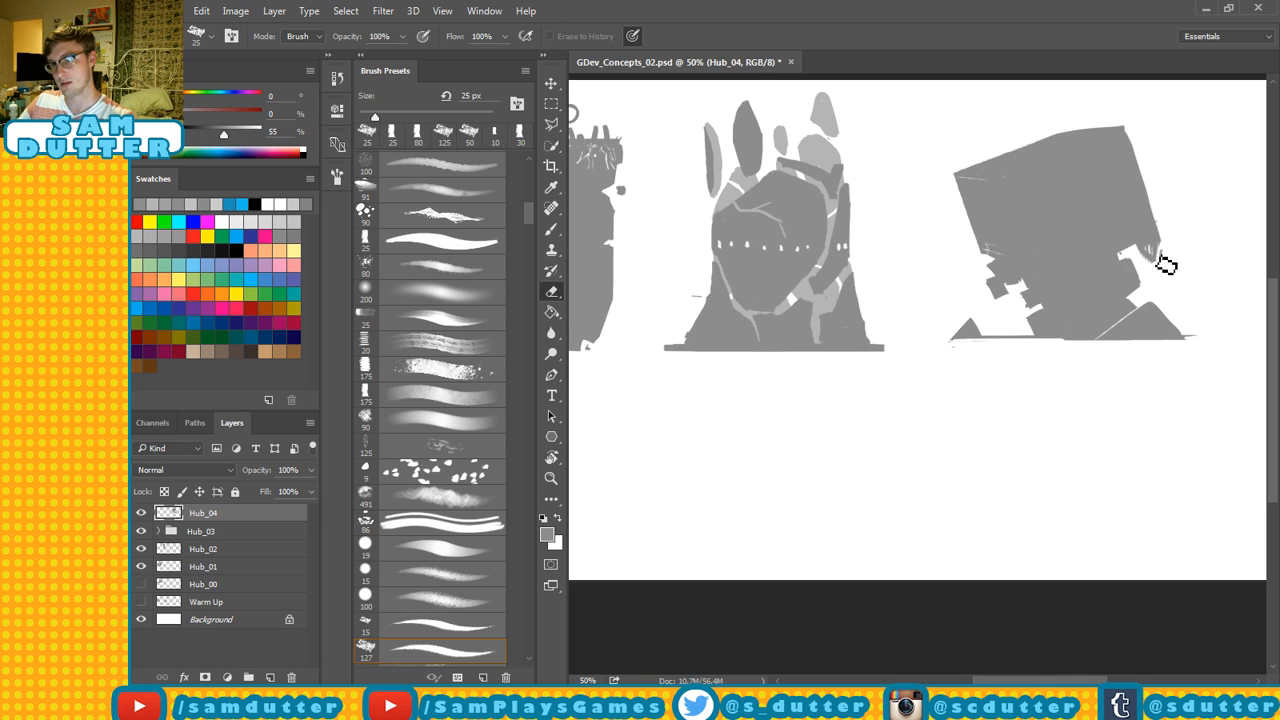
Paint ragged hanging fragments along the lower left and right edges of the tilted block with the 25 px Brush.
{"action": "key", "text": "b"}
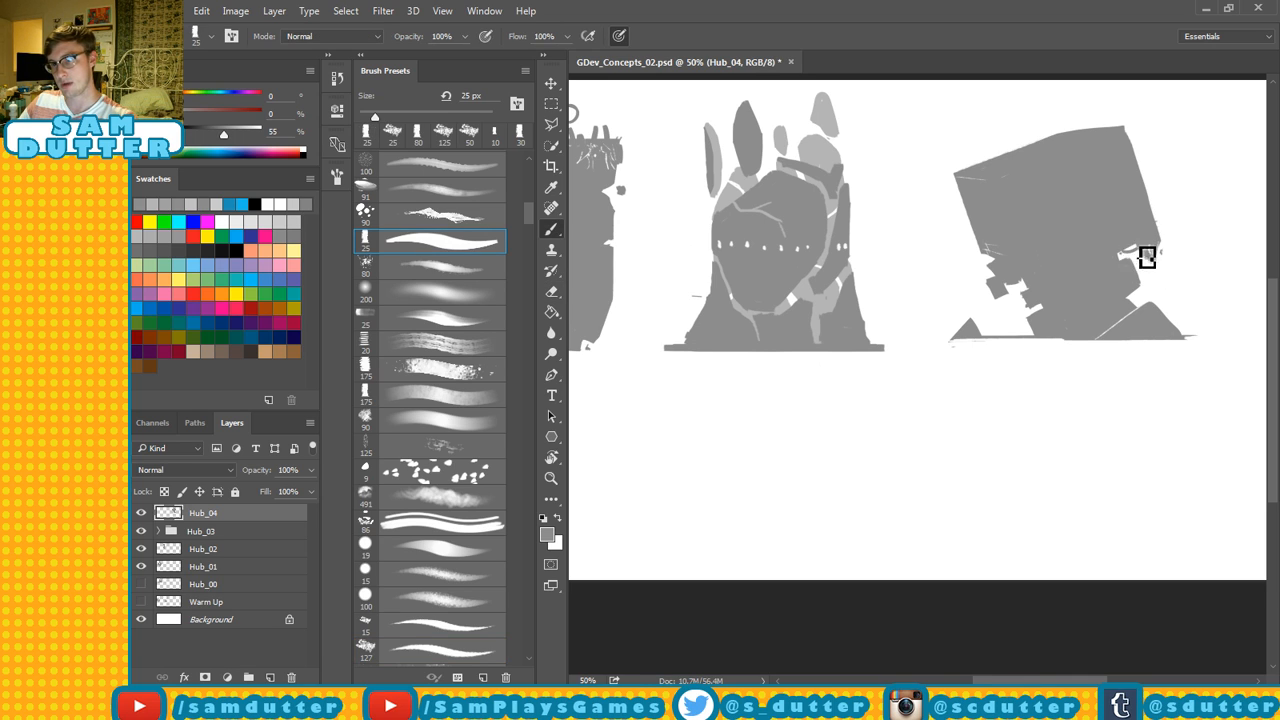
{"action": "left_click_drag", "start_coordinate": [1147, 252], "coordinate": [1129, 277]}
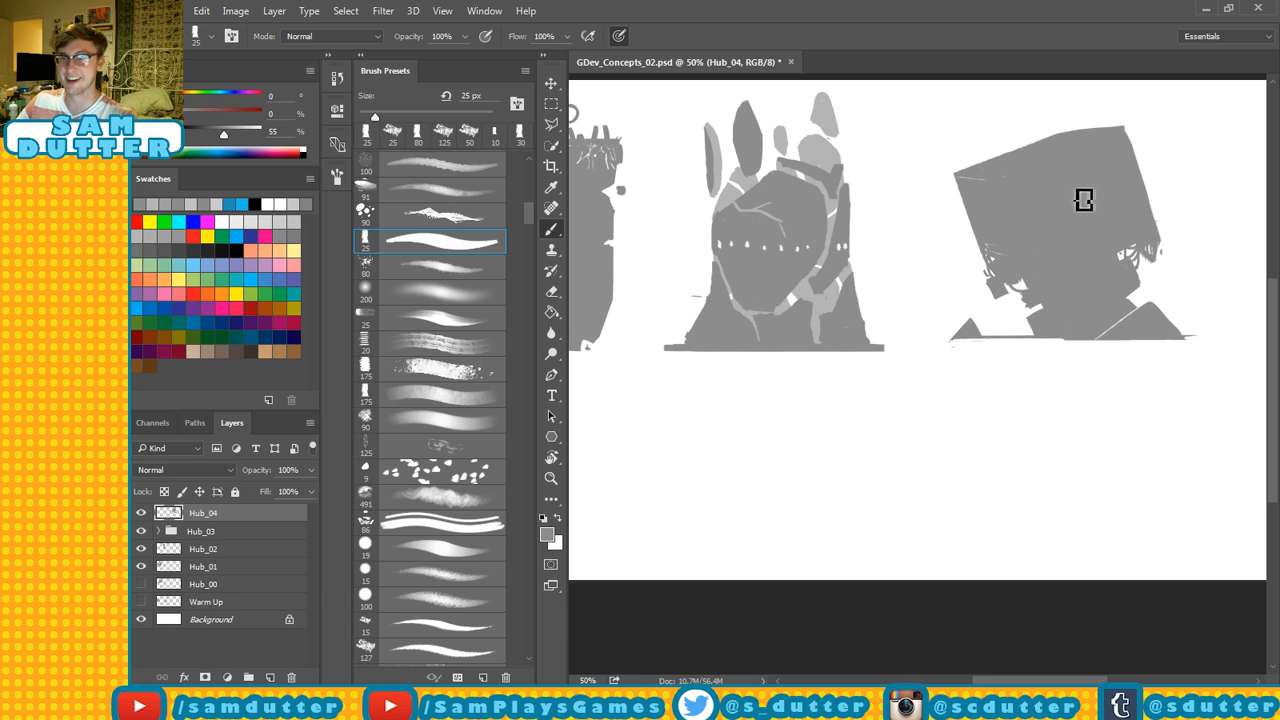
{"action": "left_click_drag", "start_coordinate": [970, 176], "coordinate": [1070, 134]}
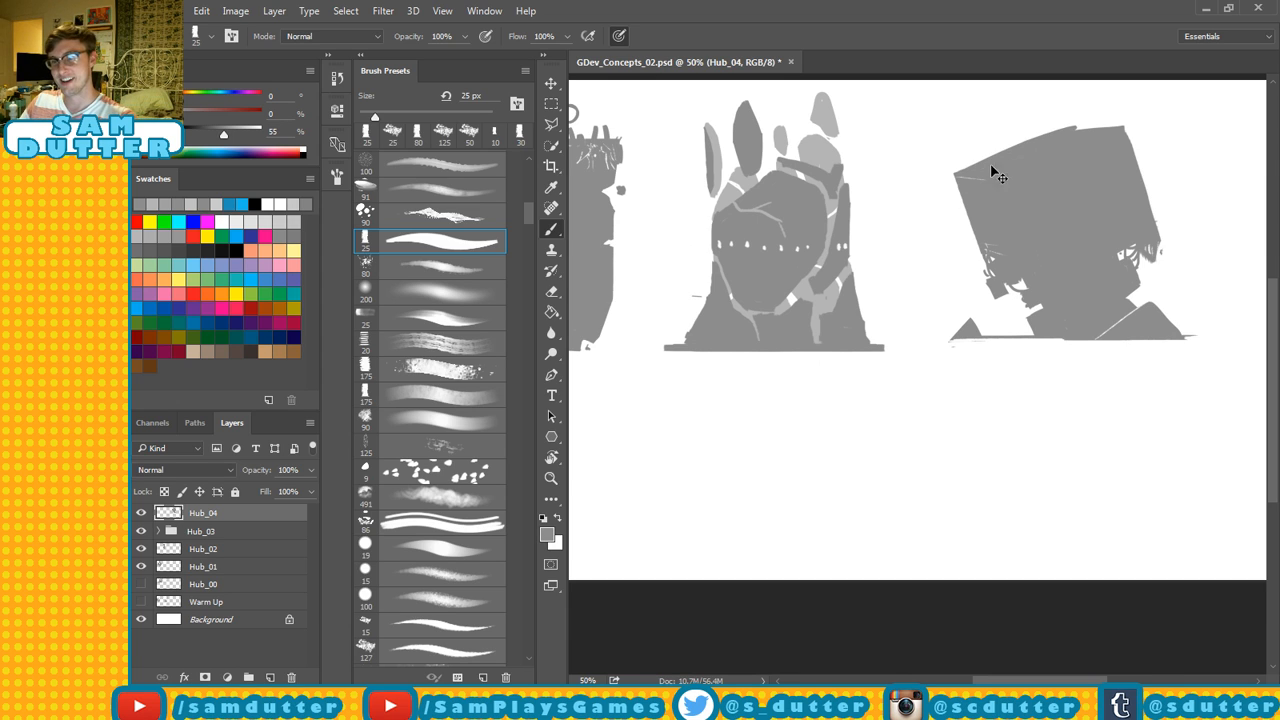
{"action": "key", "text": "ctrl+z"}
{"action": "left_click_drag", "start_coordinate": [967, 178], "coordinate": [1053, 134]}
{"action": "key", "text": "ctrl+z"}
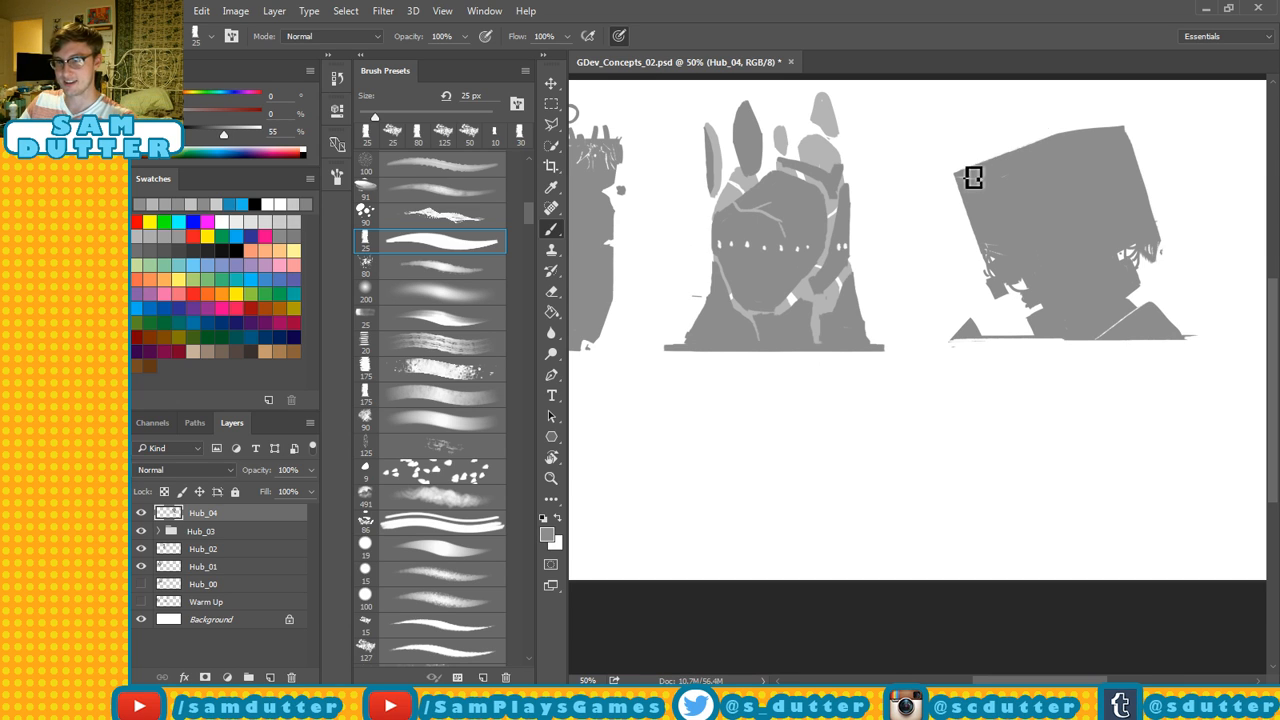
{"action": "left_click_drag", "start_coordinate": [971, 177], "coordinate": [1046, 143]}
{"action": "left_click_drag", "start_coordinate": [963, 177], "coordinate": [1057, 134]}
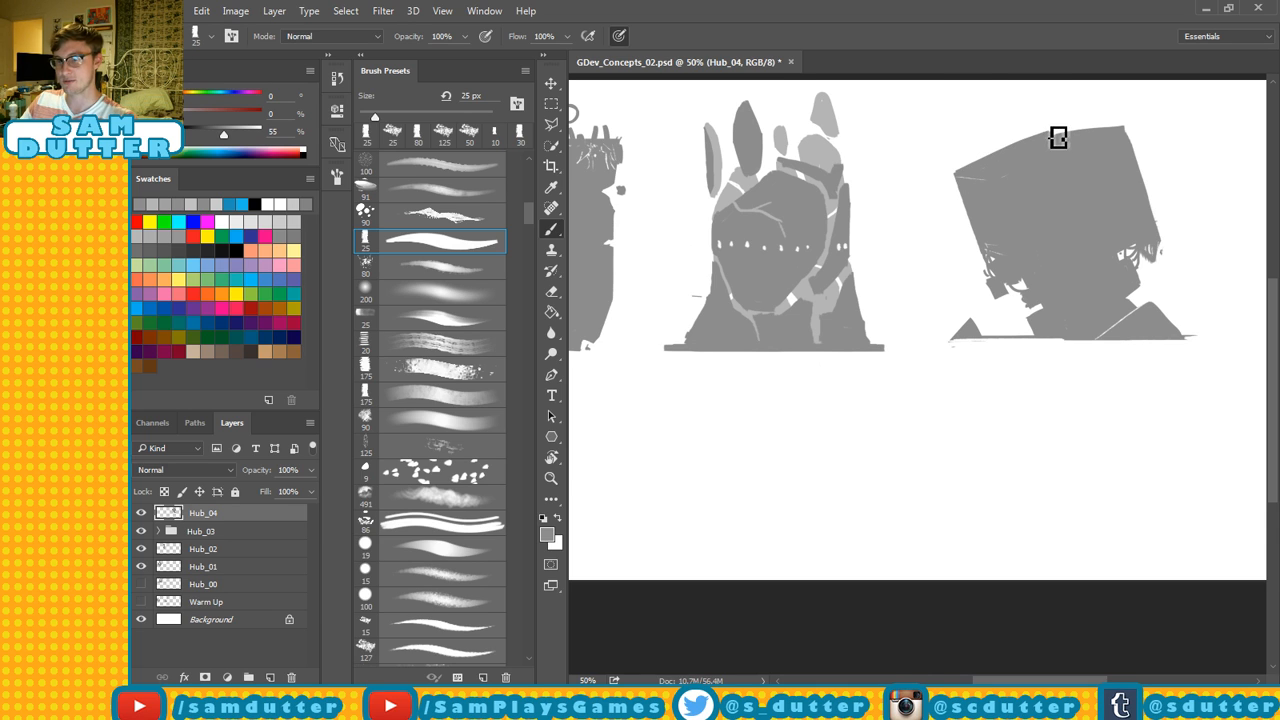
{"action": "key", "text": "ctrl+z"}
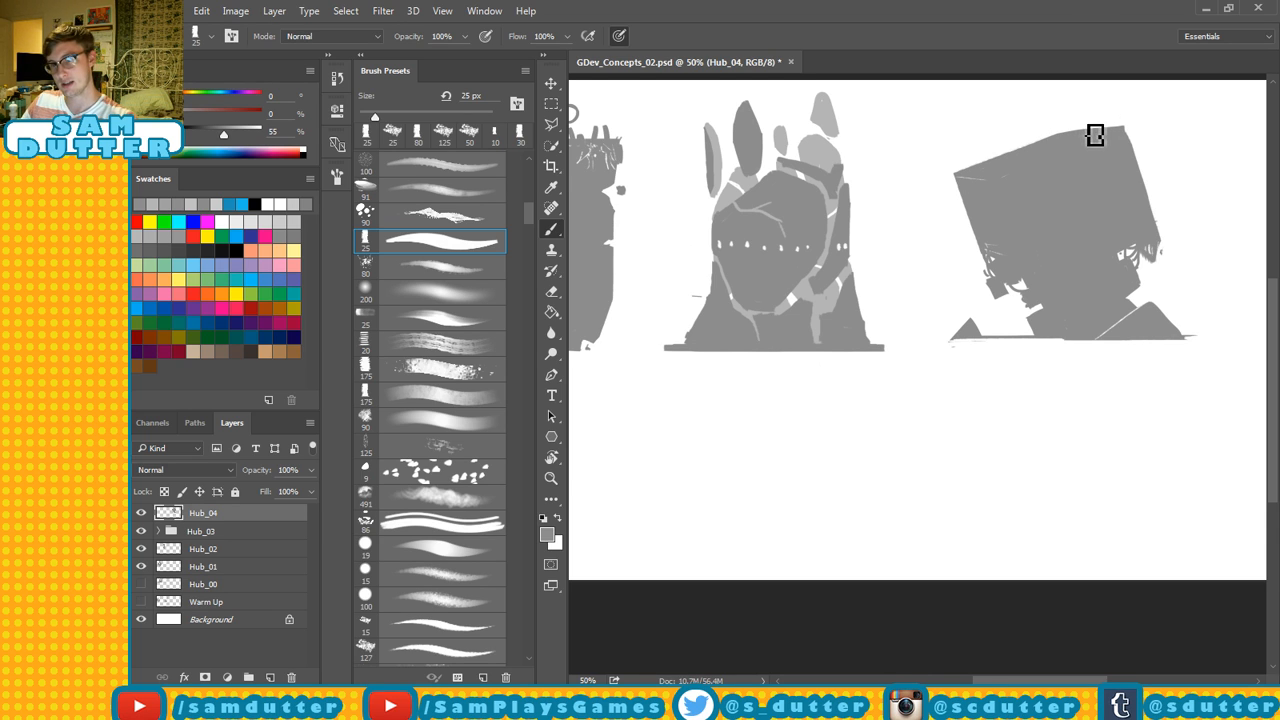
Erase thin lines marking the block's top face and front corner, and trim the notch under its left side.
{"action": "key", "text": "e"}
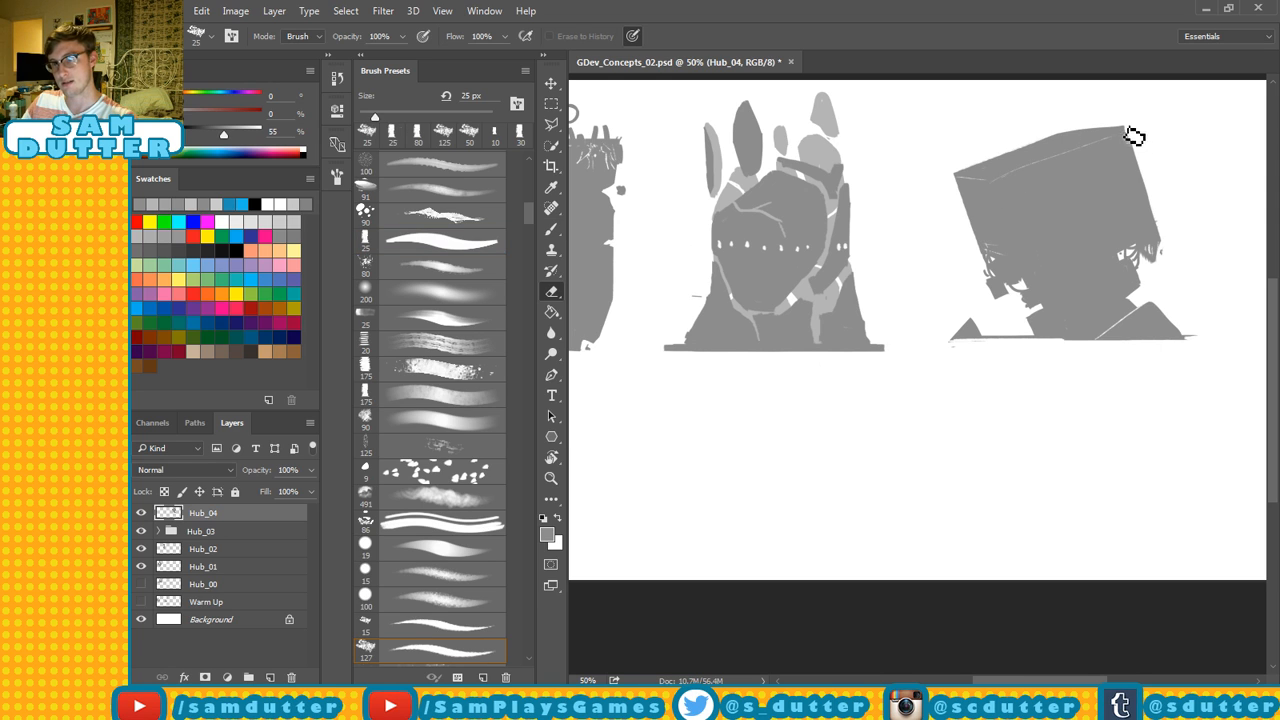
{"action": "mouse_move", "coordinate": [1005, 268]}
{"action": "left_mouse_down"}
{"action": "mouse_move", "coordinate": [1000, 206]}
{"action": "mouse_move", "coordinate": [1037, 297]}
{"action": "mouse_move", "coordinate": [997, 200]}
{"action": "mouse_move", "coordinate": [1043, 317]}
{"action": "mouse_move", "coordinate": [997, 194]}
{"action": "mouse_move", "coordinate": [1033, 288]}
{"action": "left_mouse_up"}
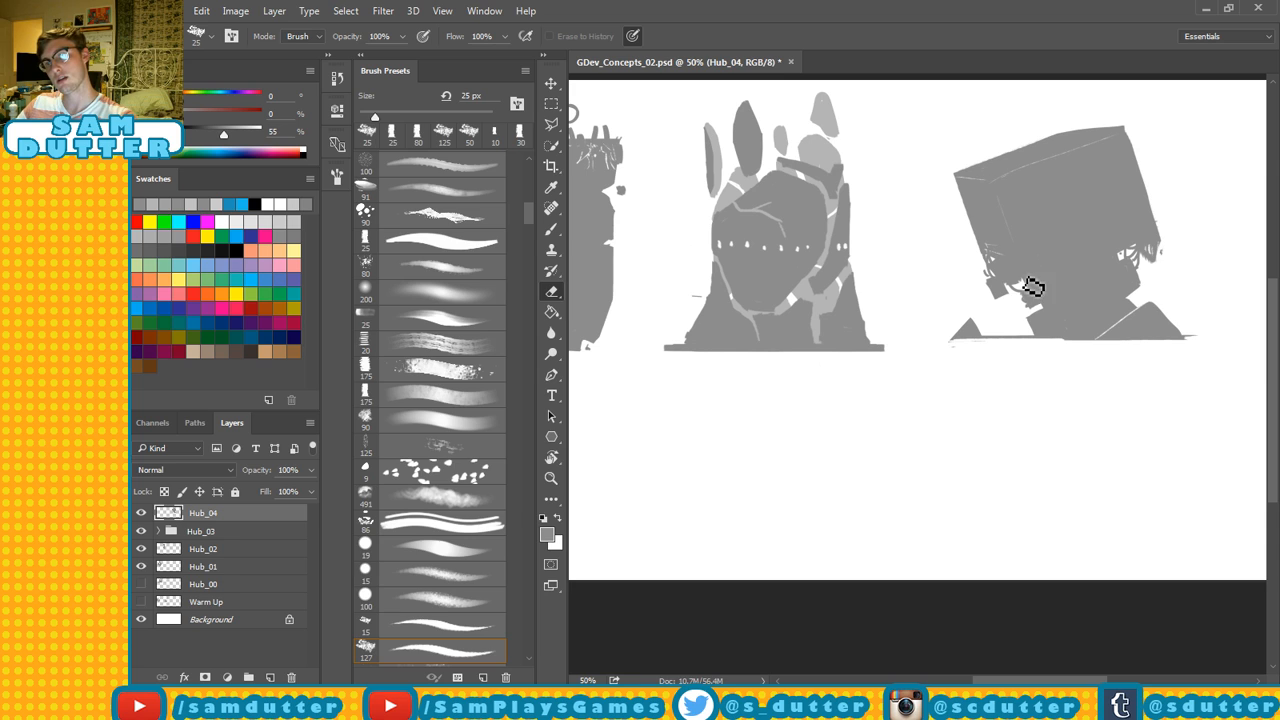
Paint small rocks beside the base's left side and at the ground line's right end, then save the document.
{"action": "key", "text": "b"}
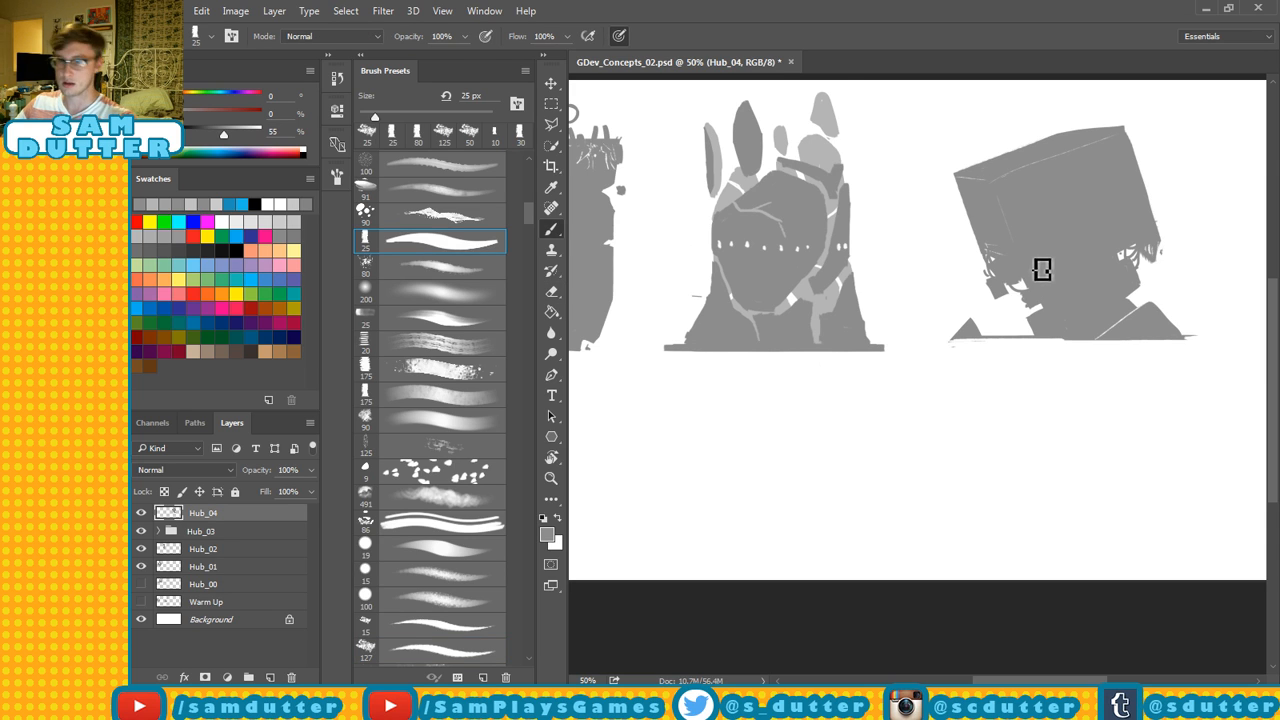
{"action": "mouse_move", "coordinate": [1000, 340]}
{"action": "left_mouse_down"}
{"action": "mouse_move", "coordinate": [990, 330]}
{"action": "mouse_move", "coordinate": [1006, 323]}
{"action": "mouse_move", "coordinate": [1020, 334]}
{"action": "mouse_move", "coordinate": [997, 337]}
{"action": "mouse_move", "coordinate": [1030, 341]}
{"action": "left_mouse_up"}
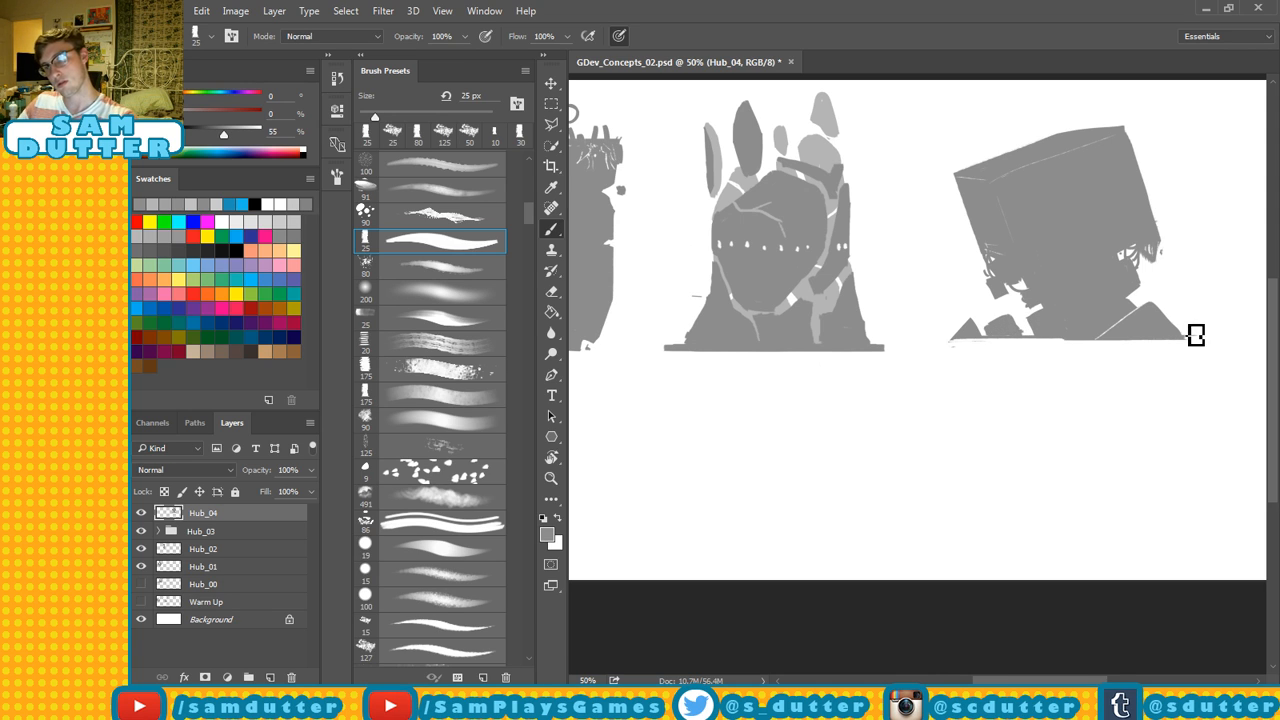
{"action": "left_click_drag", "start_coordinate": [1204, 338], "coordinate": [1199, 340]}
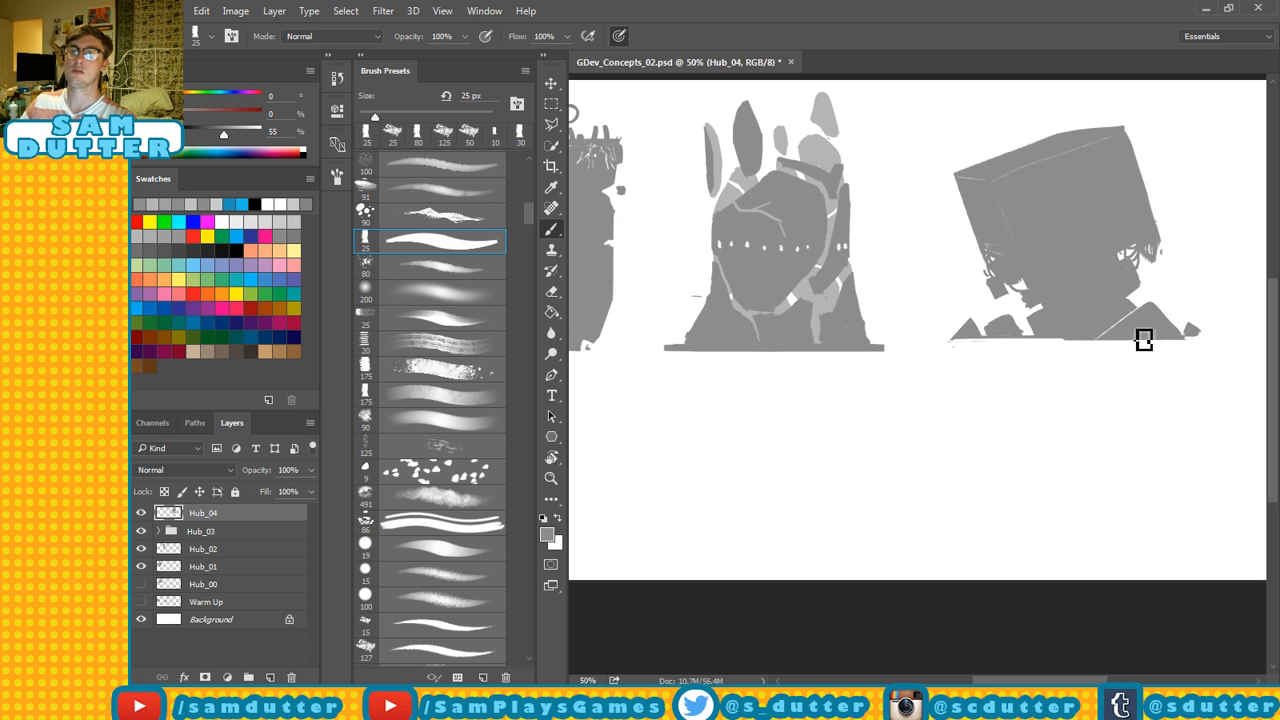
{"action": "left_click_drag", "start_coordinate": [1143, 310], "coordinate": [1093, 302]}
{"action": "key", "text": "ctrl+s"}
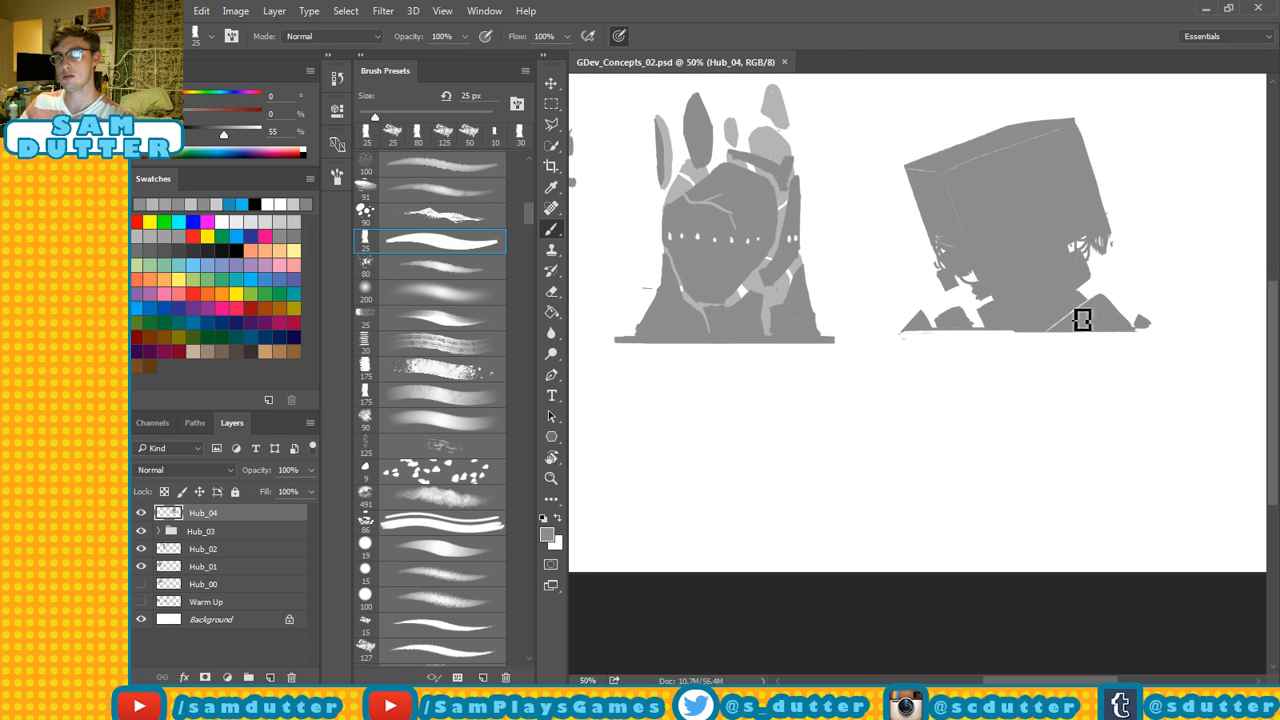
Erase jagged chips from the block's sides and upper right corner, and trim its top edge.
{"action": "key", "text": "e"}
{"action": "left_click_drag", "start_coordinate": [1005, 287], "coordinate": [1008, 294]}
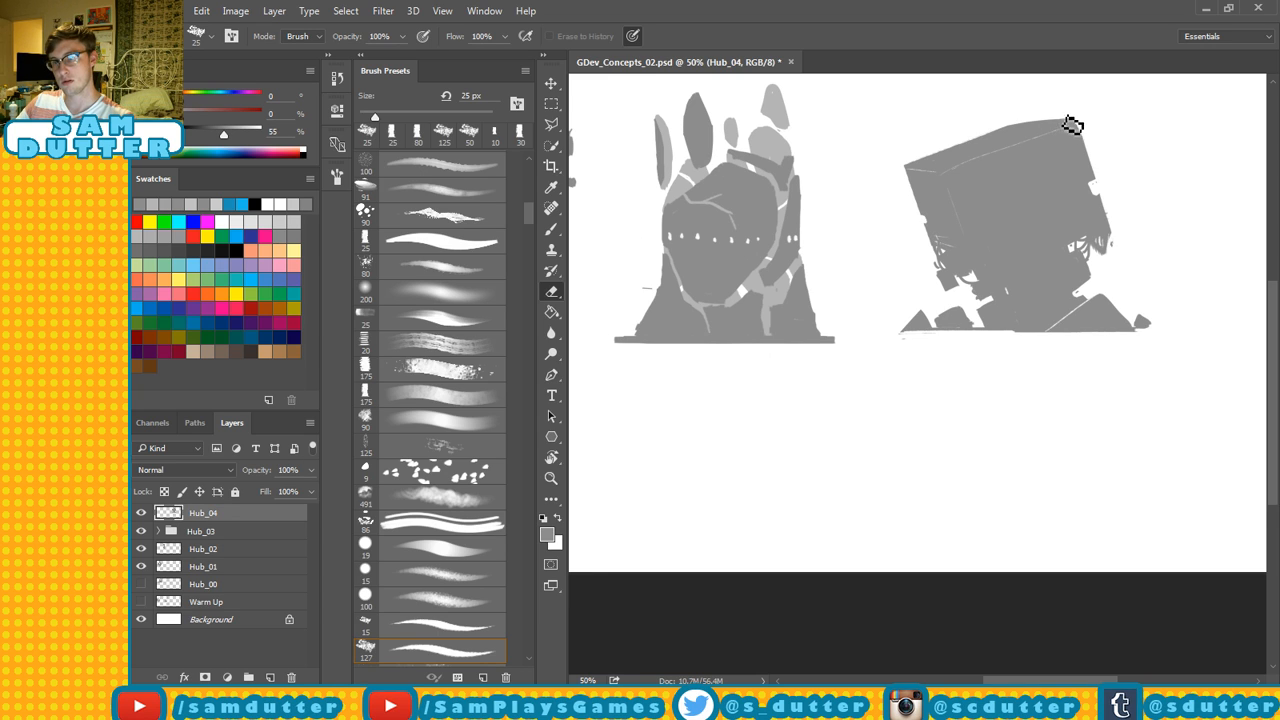
{"action": "mouse_move", "coordinate": [1066, 131]}
{"action": "left_mouse_down"}
{"action": "mouse_move", "coordinate": [1072, 162]}
{"action": "mouse_move", "coordinate": [1068, 151]}
{"action": "left_mouse_up"}
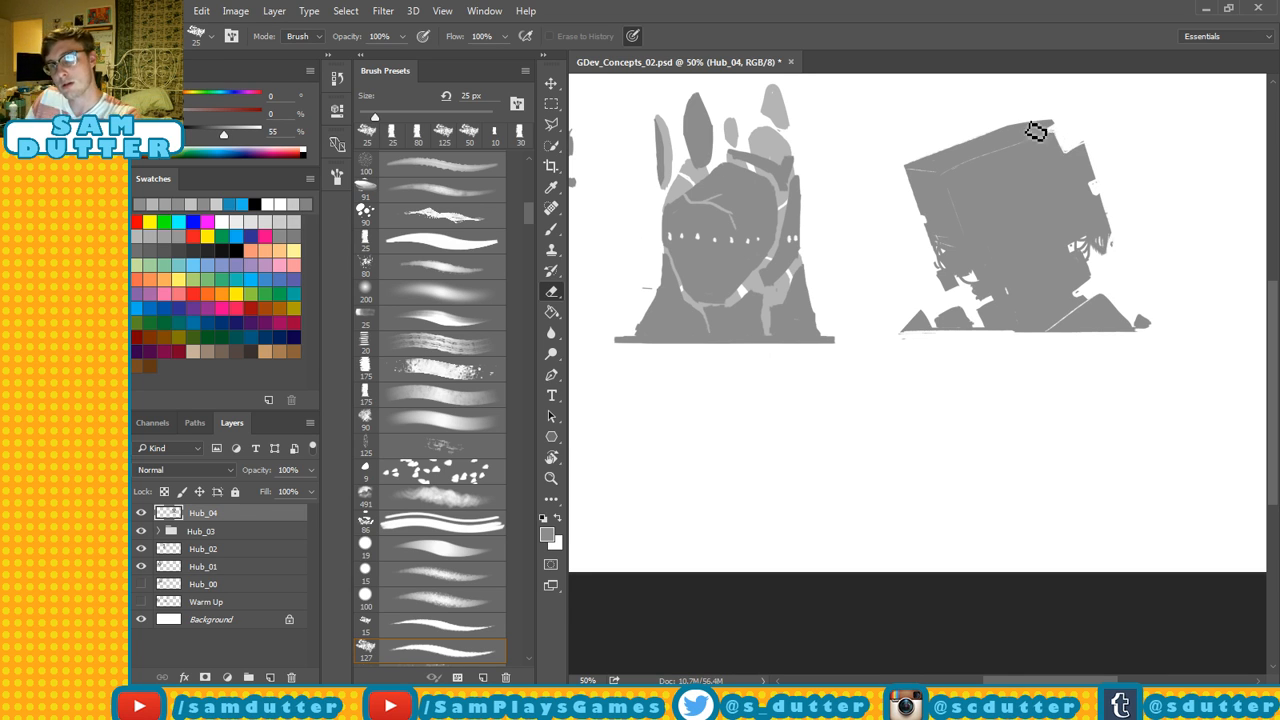
{"action": "left_click_drag", "start_coordinate": [1016, 118], "coordinate": [1060, 120]}
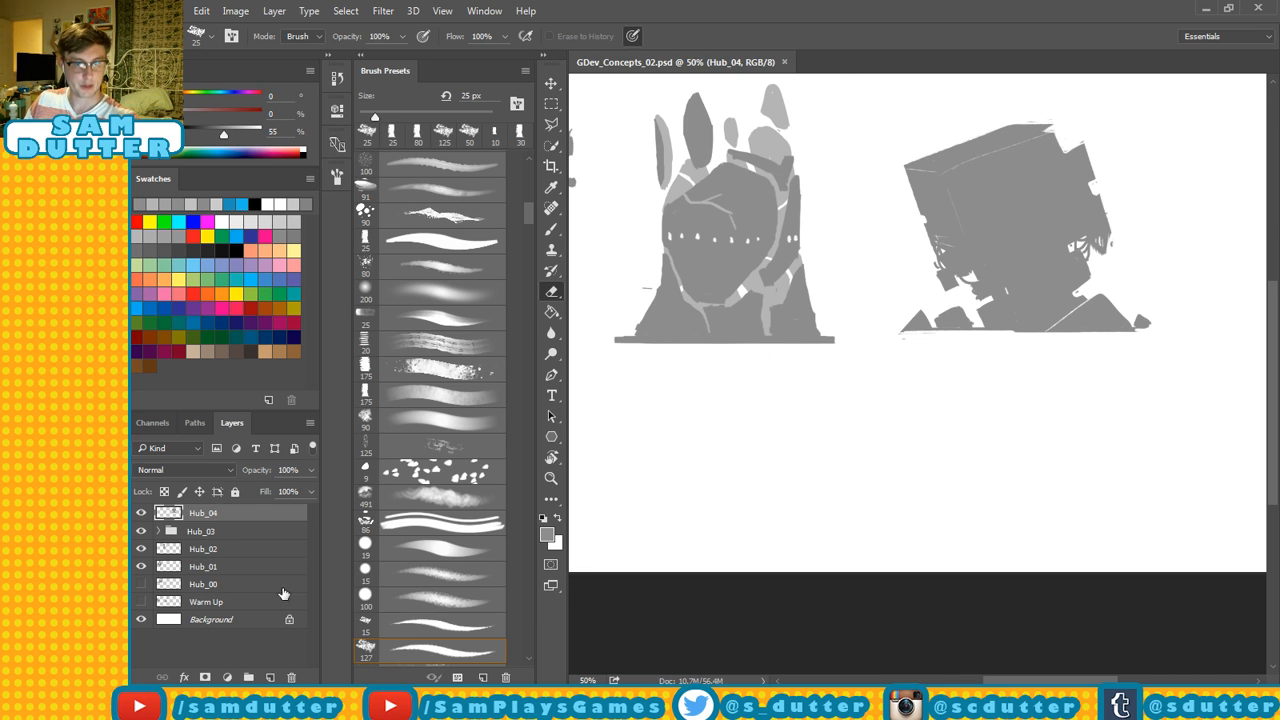
Add a new layer directly beneath Hub_04 and name it Hub_04_BGgrey.
{"action": "left_click", "coordinate": [203, 530]}
{"action": "left_click", "coordinate": [269, 677]}
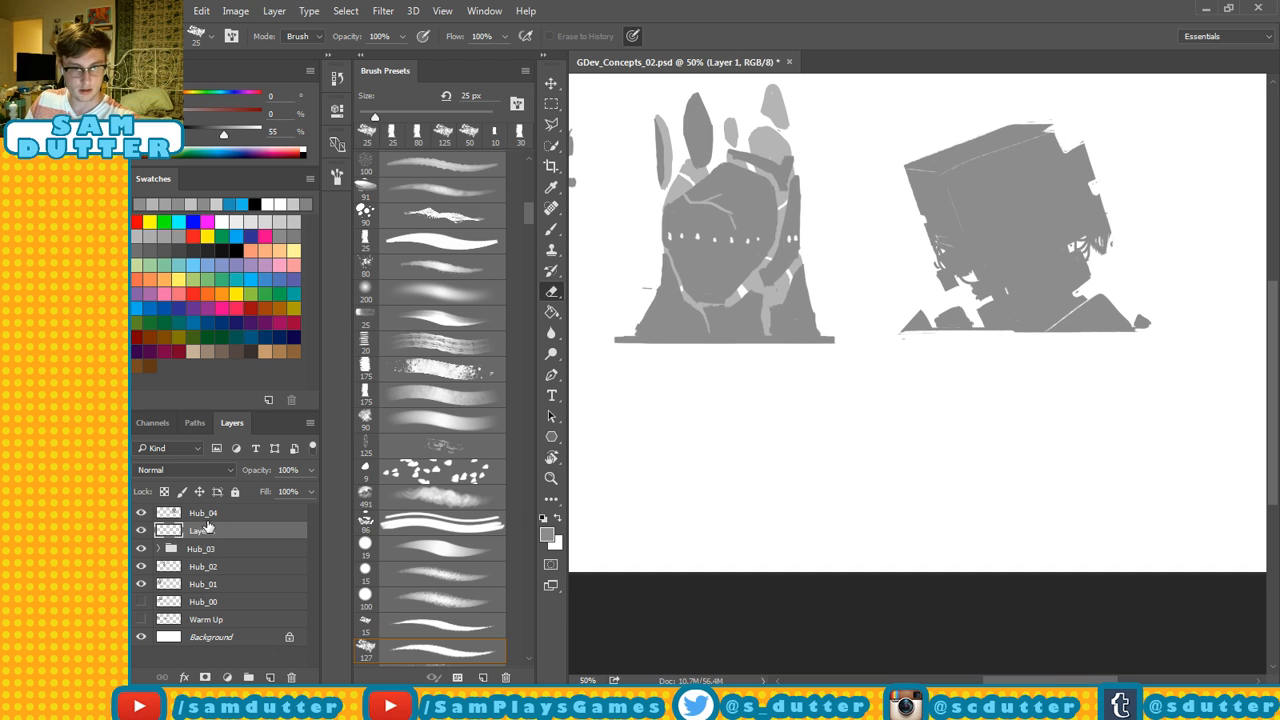
{"action": "double_click", "coordinate": [203, 530]}
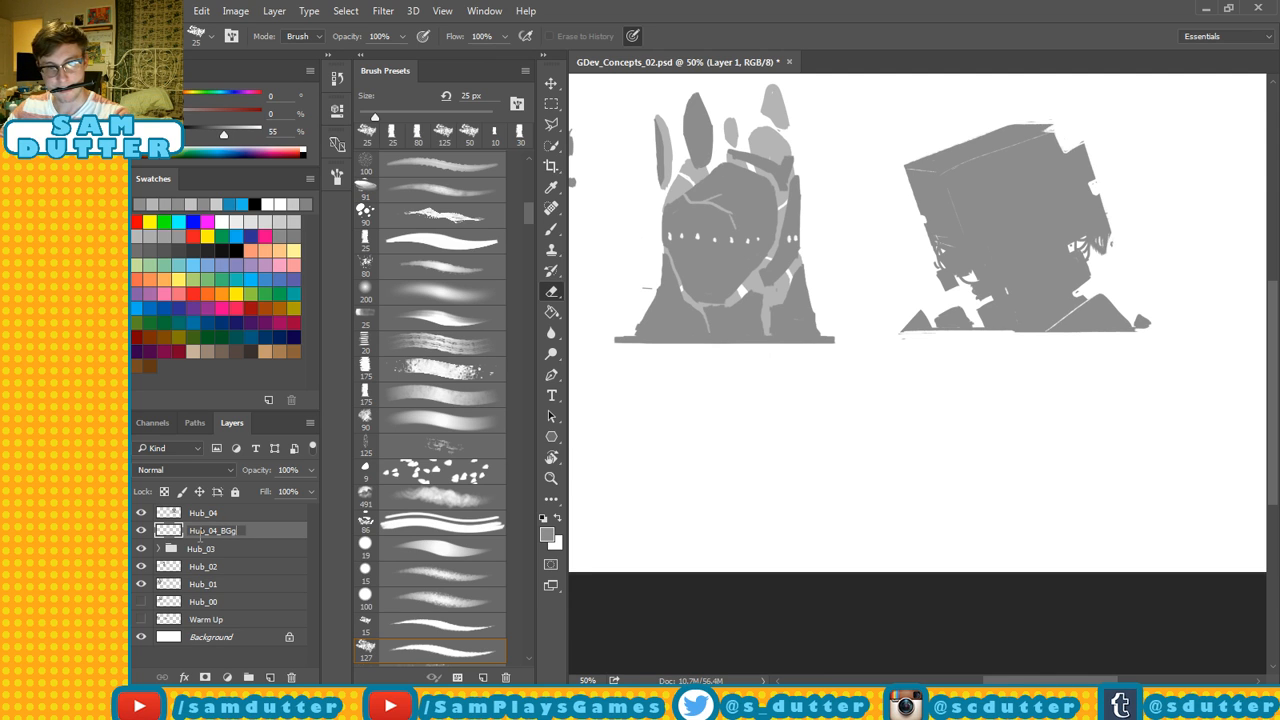
{"action": "key", "text": "Return"}
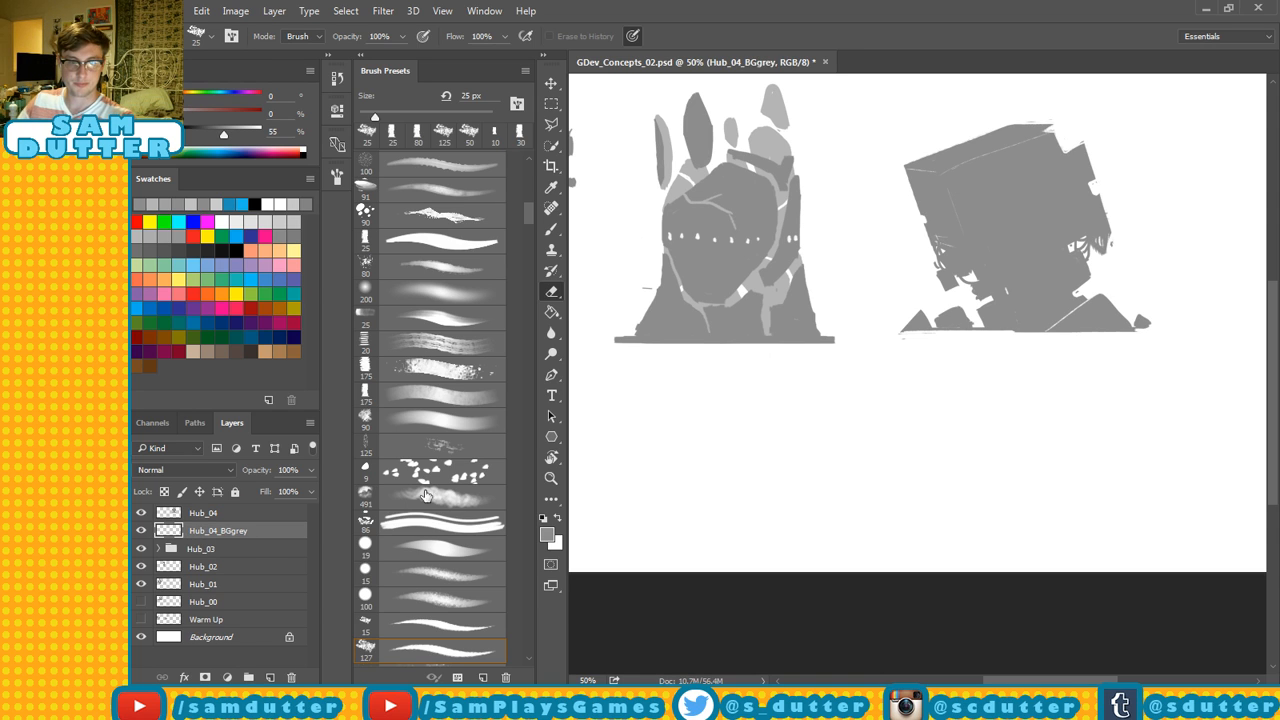
Group the Hub_04 and Hub_04_BGgrey layers and name the group Hub_04.
{"action": "left_click", "coordinate": [253, 514], "text": "shift"}
{"action": "key", "text": "ctrl+g"}
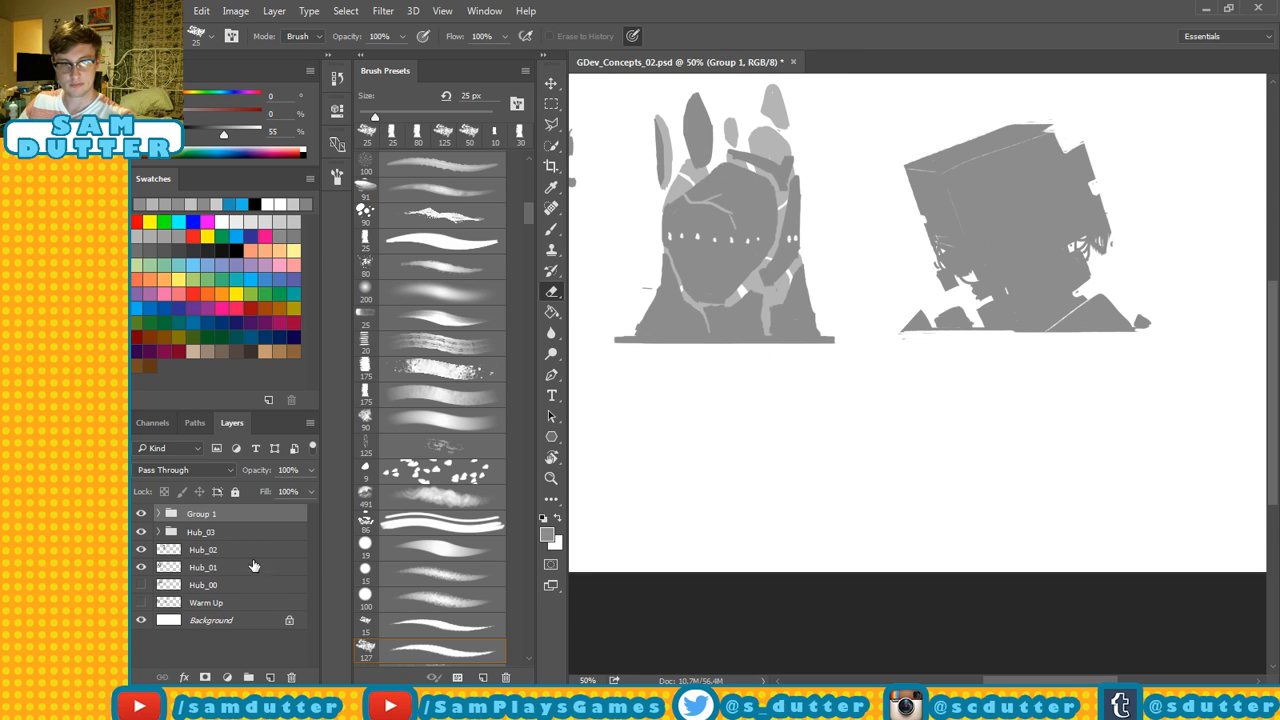
{"action": "double_click", "coordinate": [210, 515]}
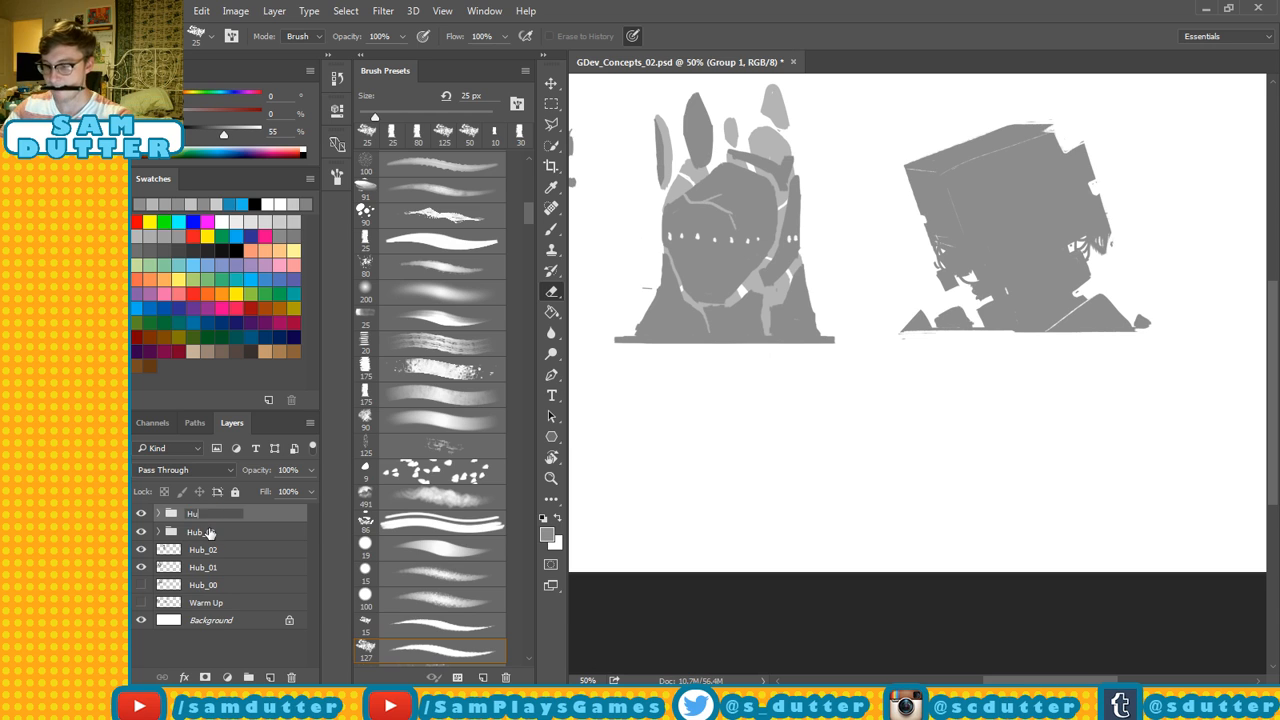
{"action": "key", "text": "Return"}
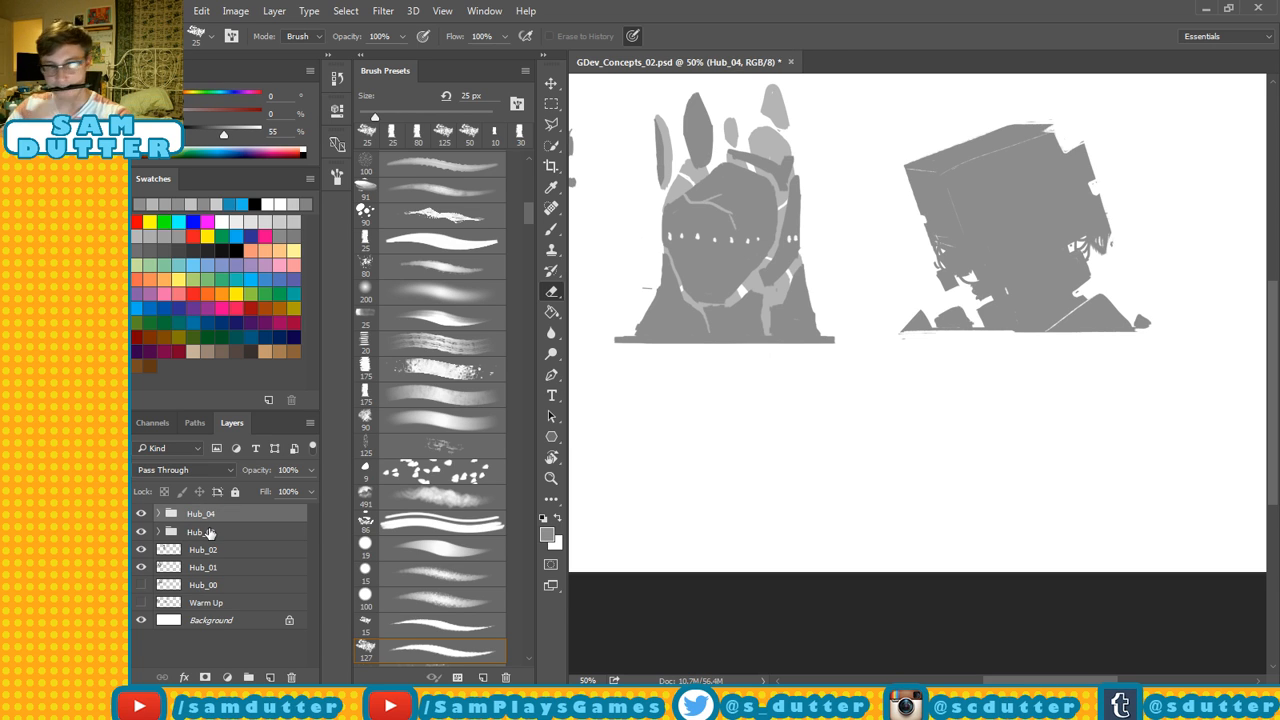
On Hub_04_BGgrey, paint behind the block's gaps and rocks with the lighter grey sampled from the boulder fortress, and save.
{"action": "left_click", "coordinate": [157, 513]}
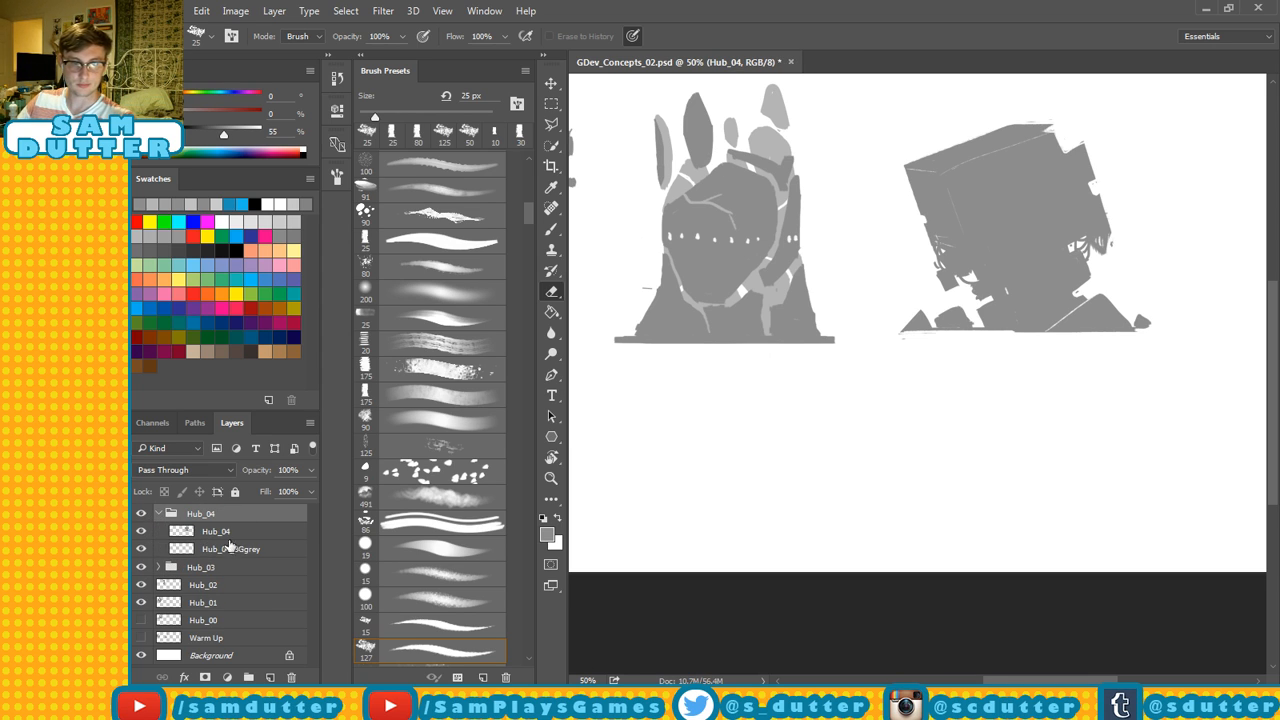
{"action": "left_click", "coordinate": [237, 553]}
{"action": "key", "text": "b"}
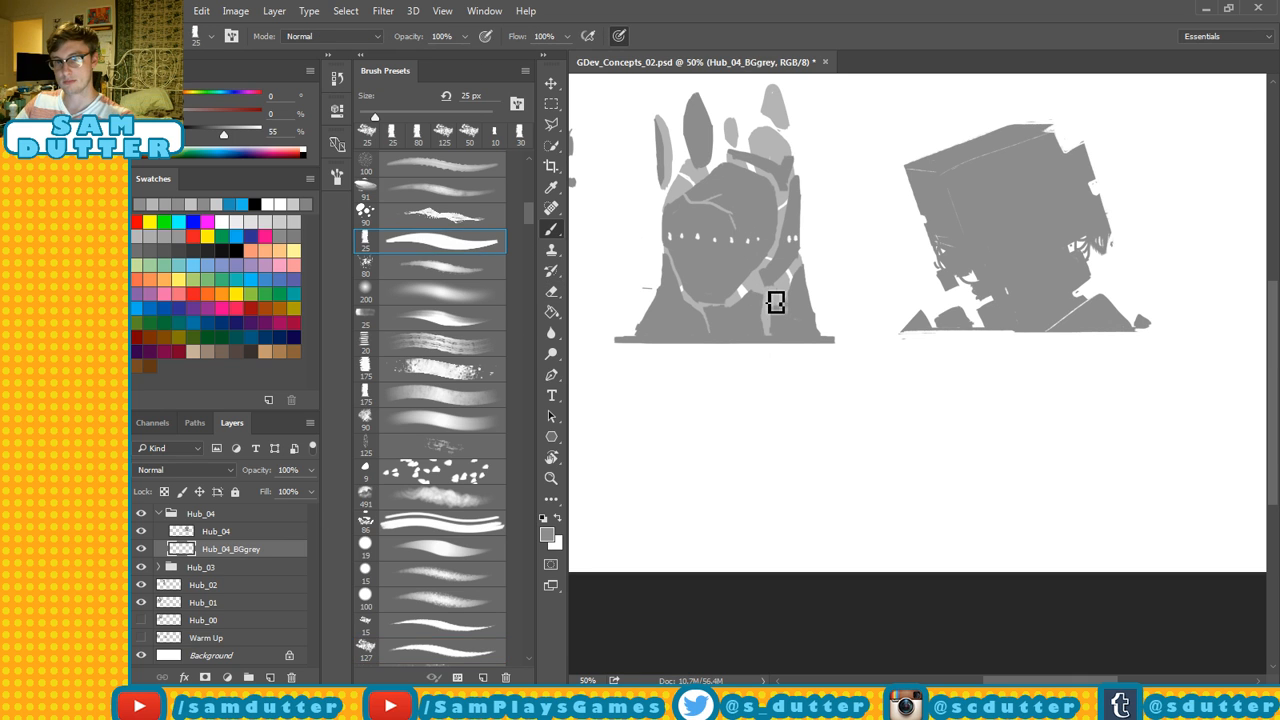
{"action": "key", "text": "super"}
{"action": "key", "text": "super"}
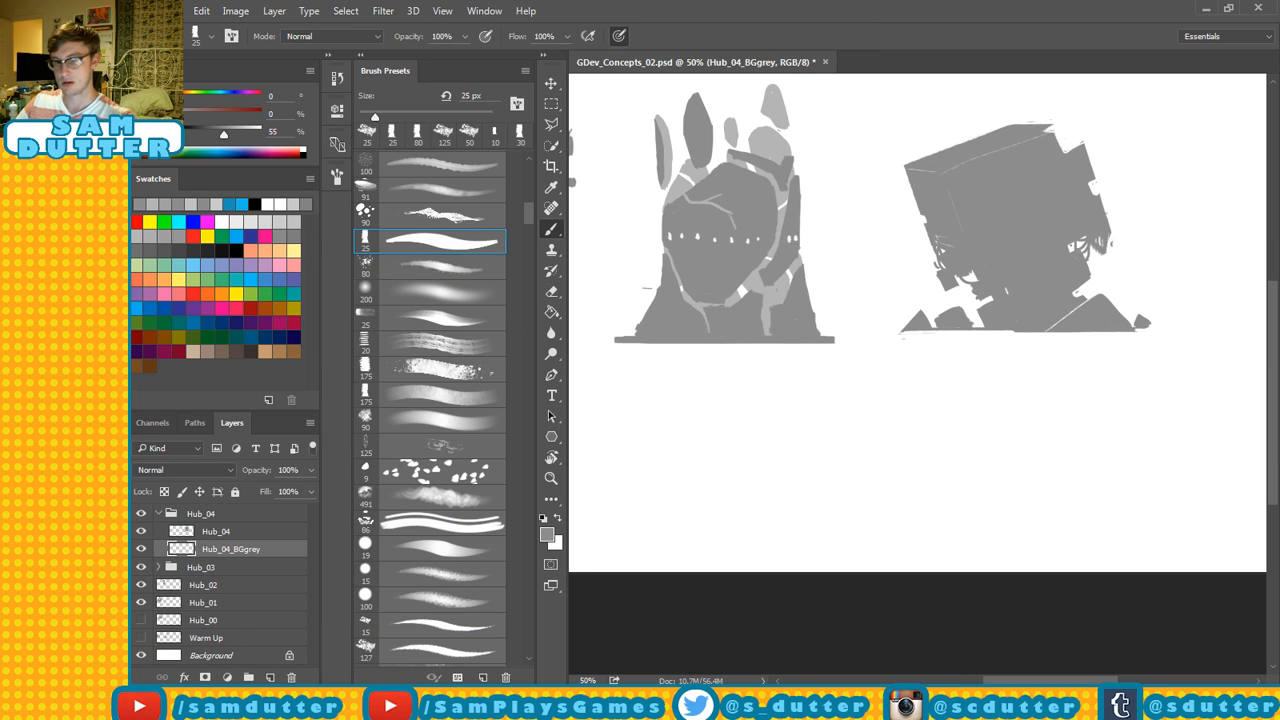
{"action": "left_click", "coordinate": [768, 290], "text": "alt"}
{"action": "mouse_move", "coordinate": [983, 320]}
{"action": "left_mouse_down"}
{"action": "mouse_move", "coordinate": [987, 334]}
{"action": "mouse_move", "coordinate": [929, 323]}
{"action": "left_mouse_up"}
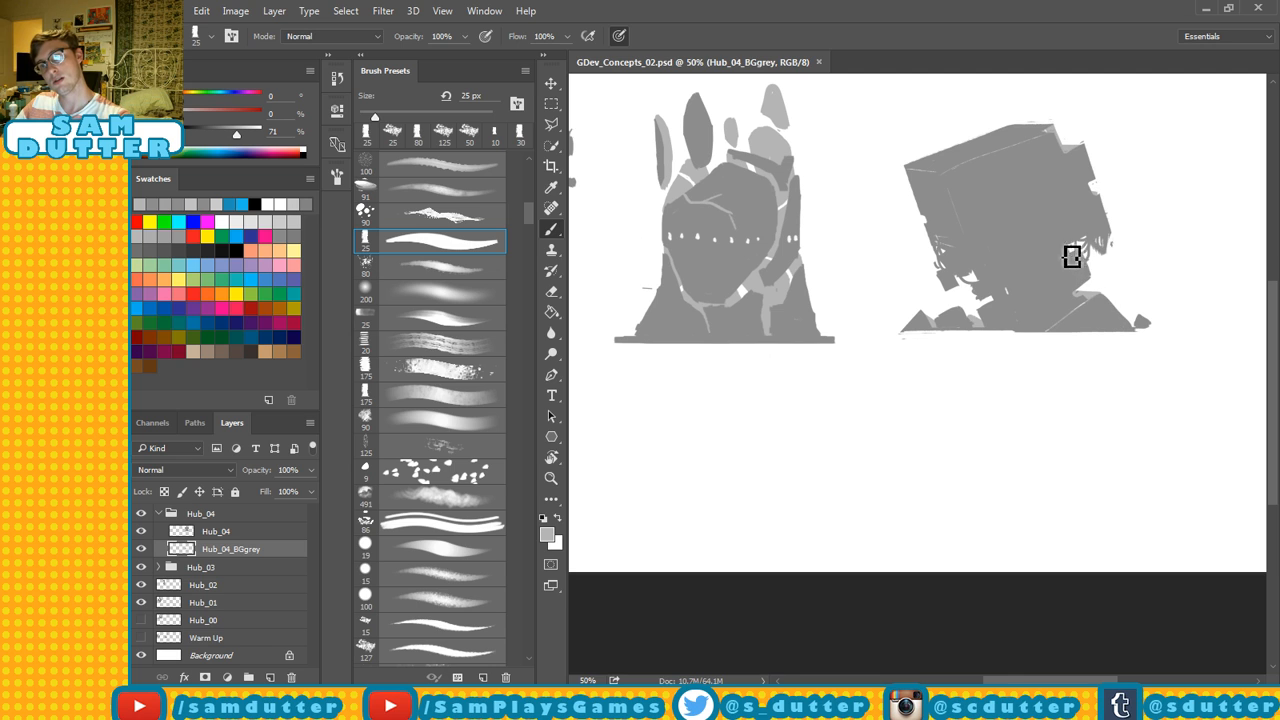
{"action": "key", "text": "ctrl+s"}
{"action": "left_click_drag", "start_coordinate": [1070, 240], "coordinate": [1080, 287]}
Reposition the Hub_04 group slightly and scale it up to about 118.5%.
{"action": "key", "text": "ctrl+minus"}
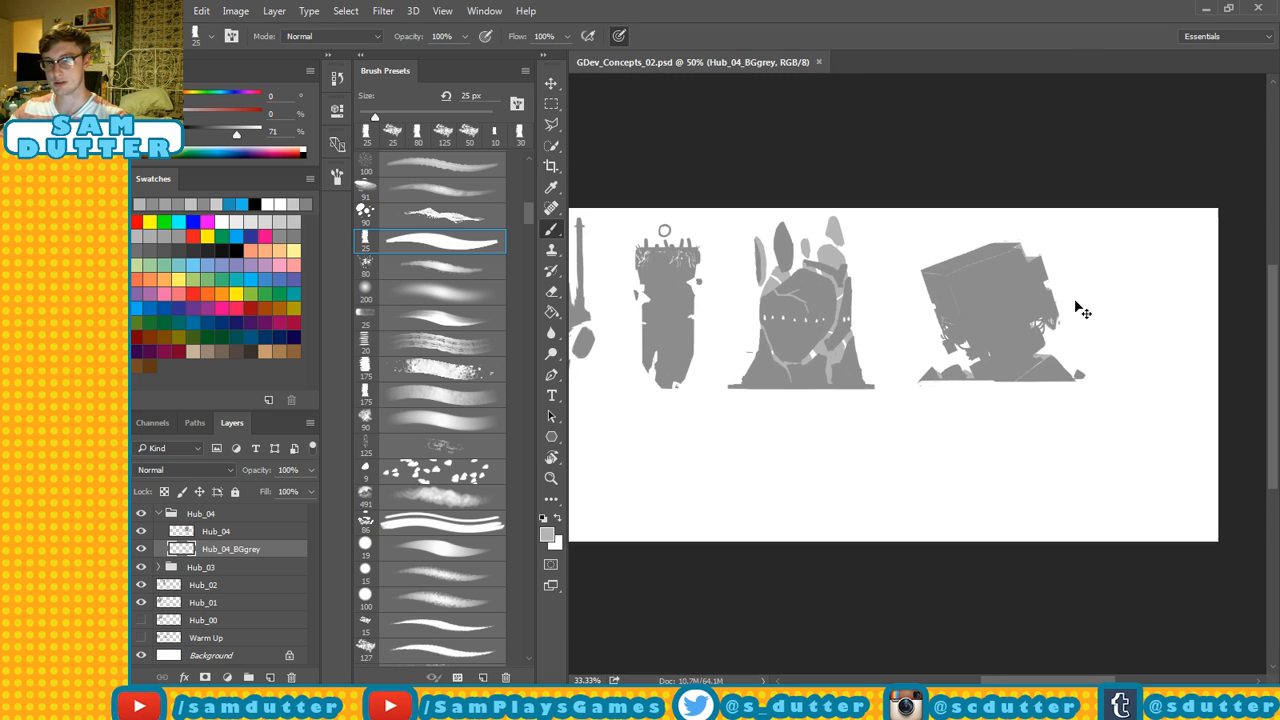
{"action": "key", "text": "v"}
{"action": "left_click_drag", "start_coordinate": [956, 356], "coordinate": [963, 345]}
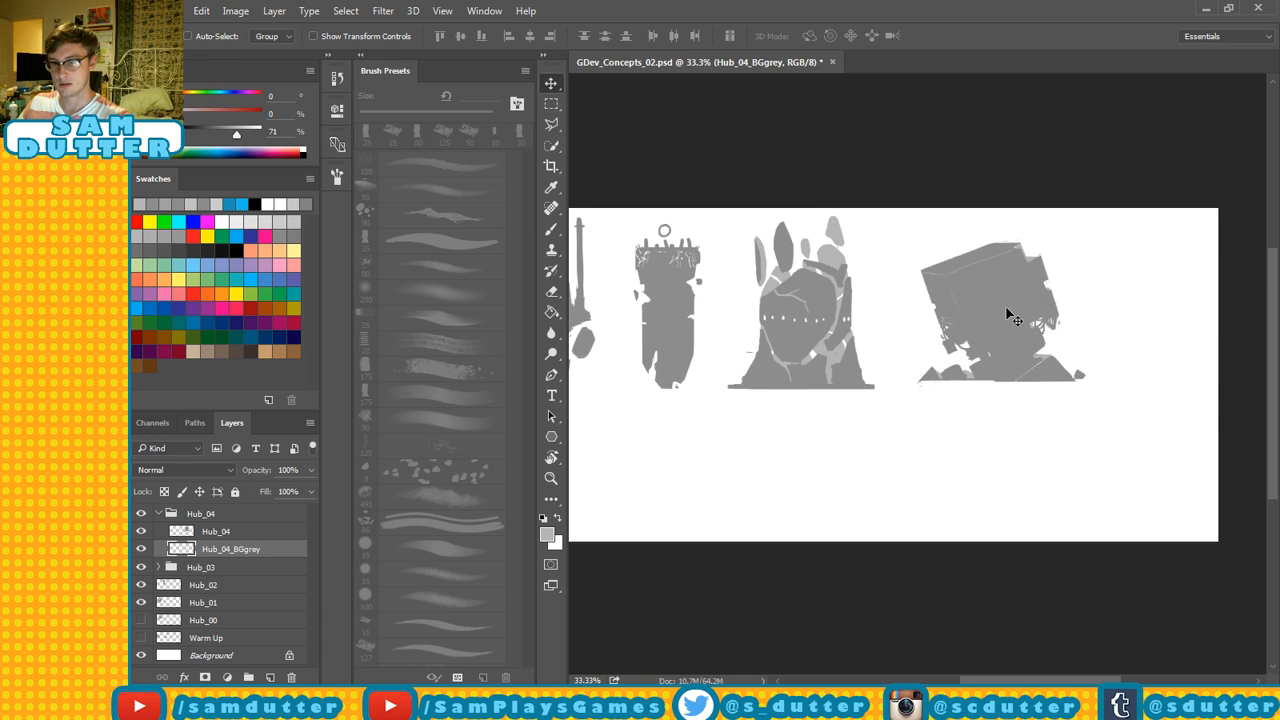
{"action": "left_click", "coordinate": [221, 515]}
{"action": "left_click_drag", "start_coordinate": [994, 300], "coordinate": [992, 313]}
{"action": "key", "text": "ctrl+t"}
{"action": "left_click_drag", "start_coordinate": [1083, 254], "coordinate": [1114, 226]}
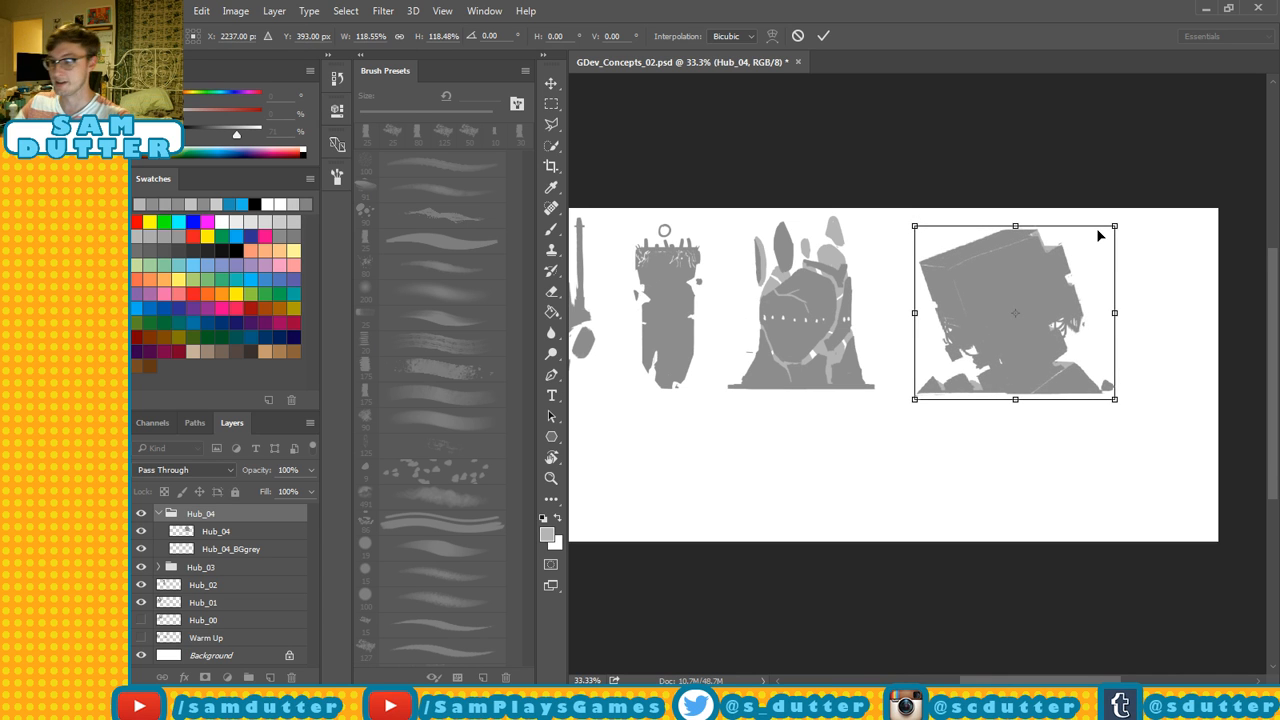
{"action": "key", "text": "Return"}
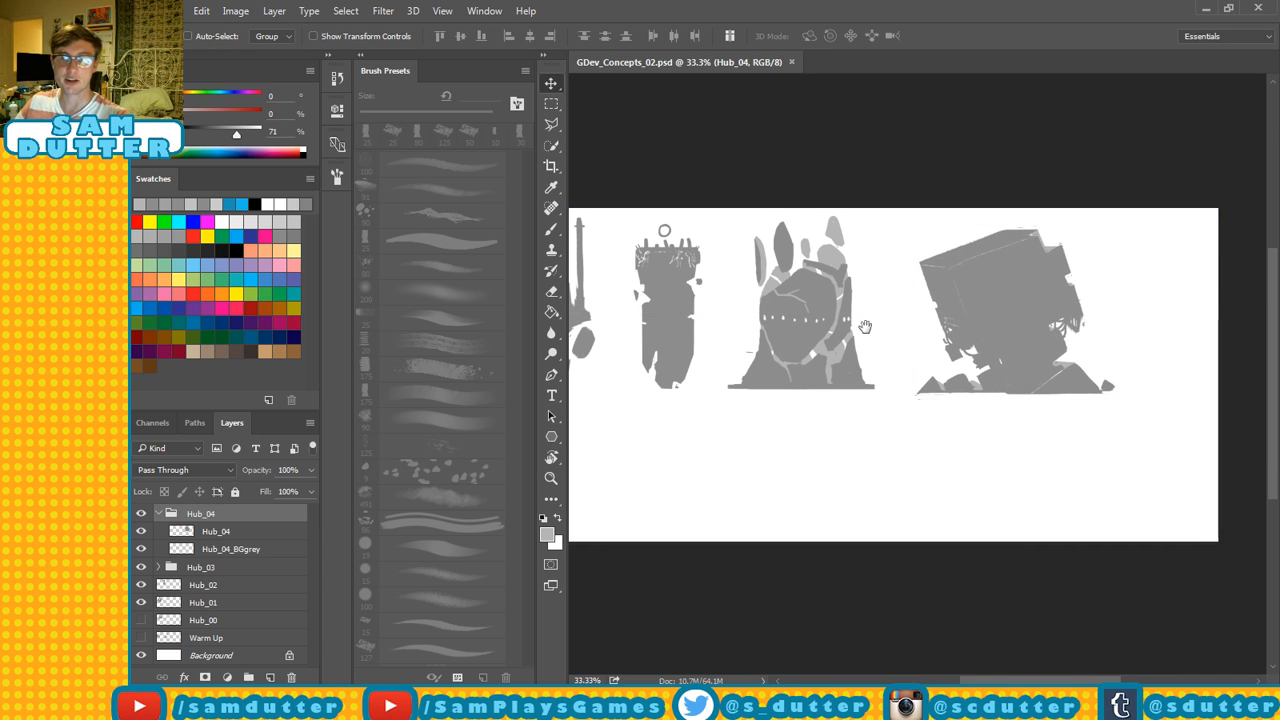
Erase a rough opening in the upper left of the block's front face on the Hub_04 layer.
{"action": "left_click_drag", "start_coordinate": [865, 326], "coordinate": [940, 271]}
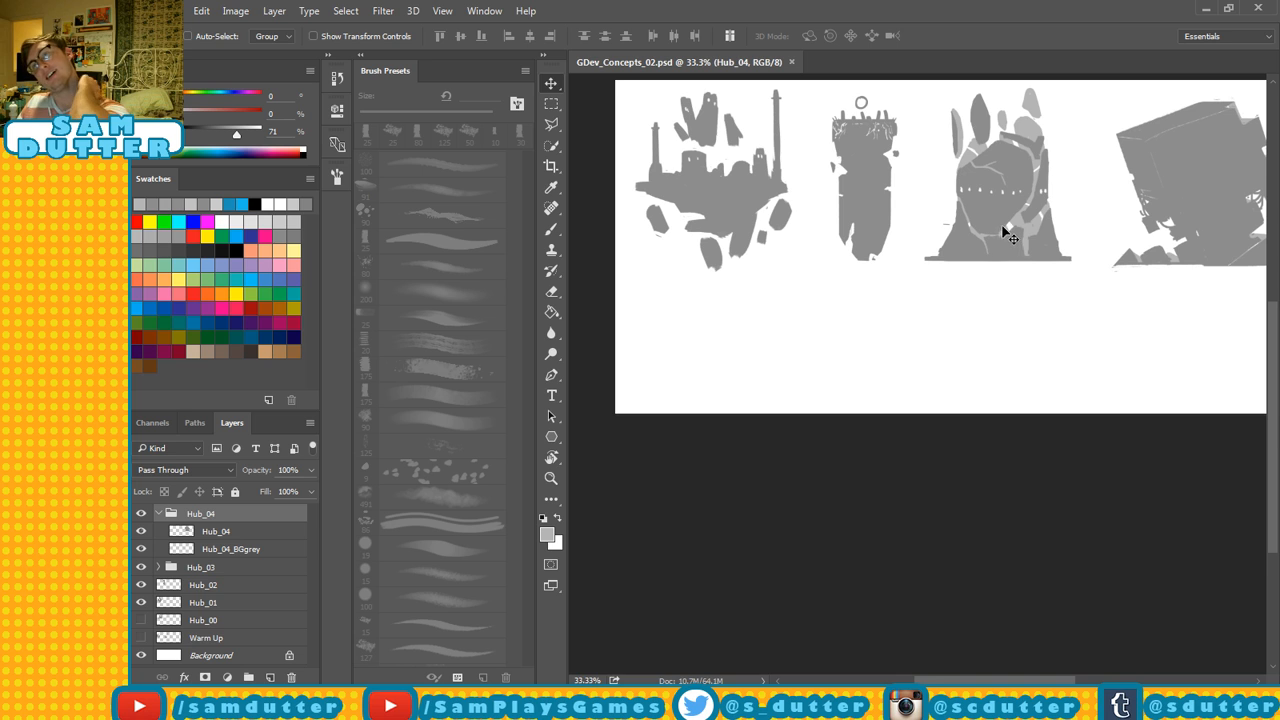
{"action": "left_click", "coordinate": [220, 533]}
{"action": "left_click_drag", "start_coordinate": [1102, 223], "coordinate": [977, 249]}
{"action": "key", "text": "e"}
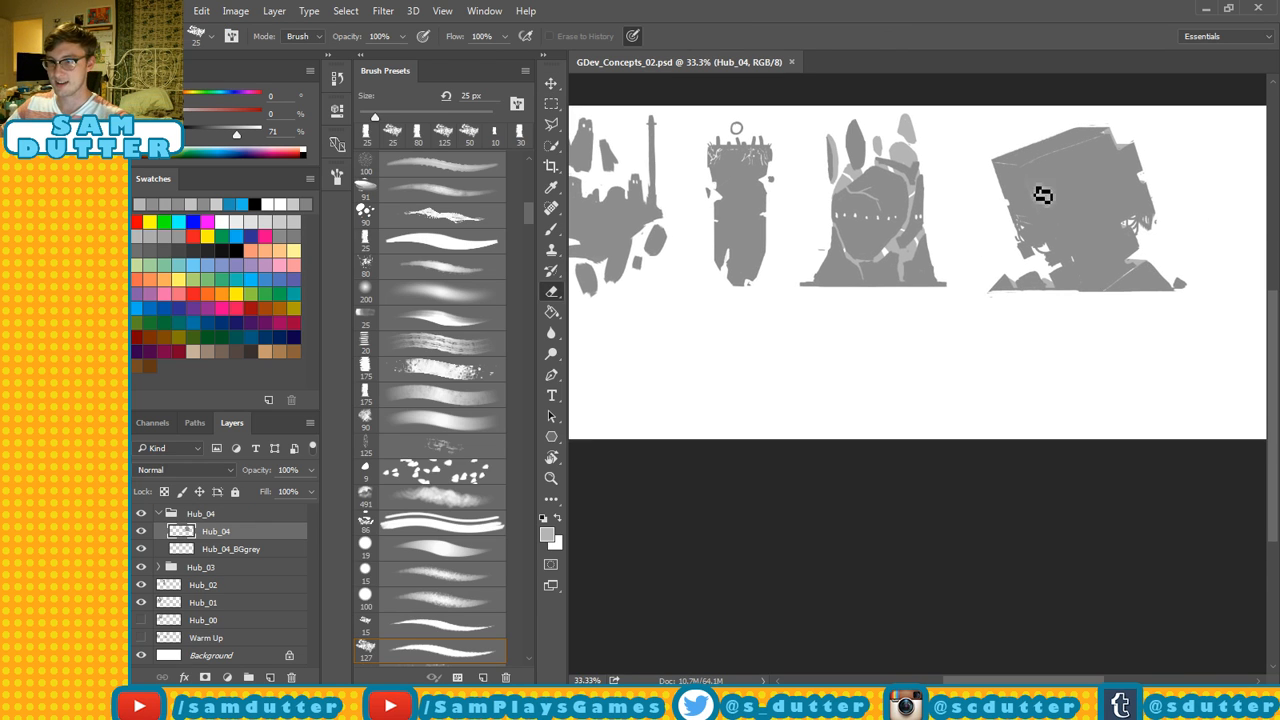
{"action": "mouse_move", "coordinate": [1037, 197]}
{"action": "left_mouse_down"}
{"action": "mouse_move", "coordinate": [1046, 183]}
{"action": "mouse_move", "coordinate": [1034, 195]}
{"action": "mouse_move", "coordinate": [1024, 185]}
{"action": "mouse_move", "coordinate": [1041, 178]}
{"action": "mouse_move", "coordinate": [1047, 198]}
{"action": "mouse_move", "coordinate": [1049, 174]}
{"action": "mouse_move", "coordinate": [1057, 185]}
{"action": "left_mouse_up"}
Undo the lighter stroke on the block, square up the opening's edges using the block's sampled grey, and select the Hub_04_BGgrey layer.
{"action": "key", "text": "b"}
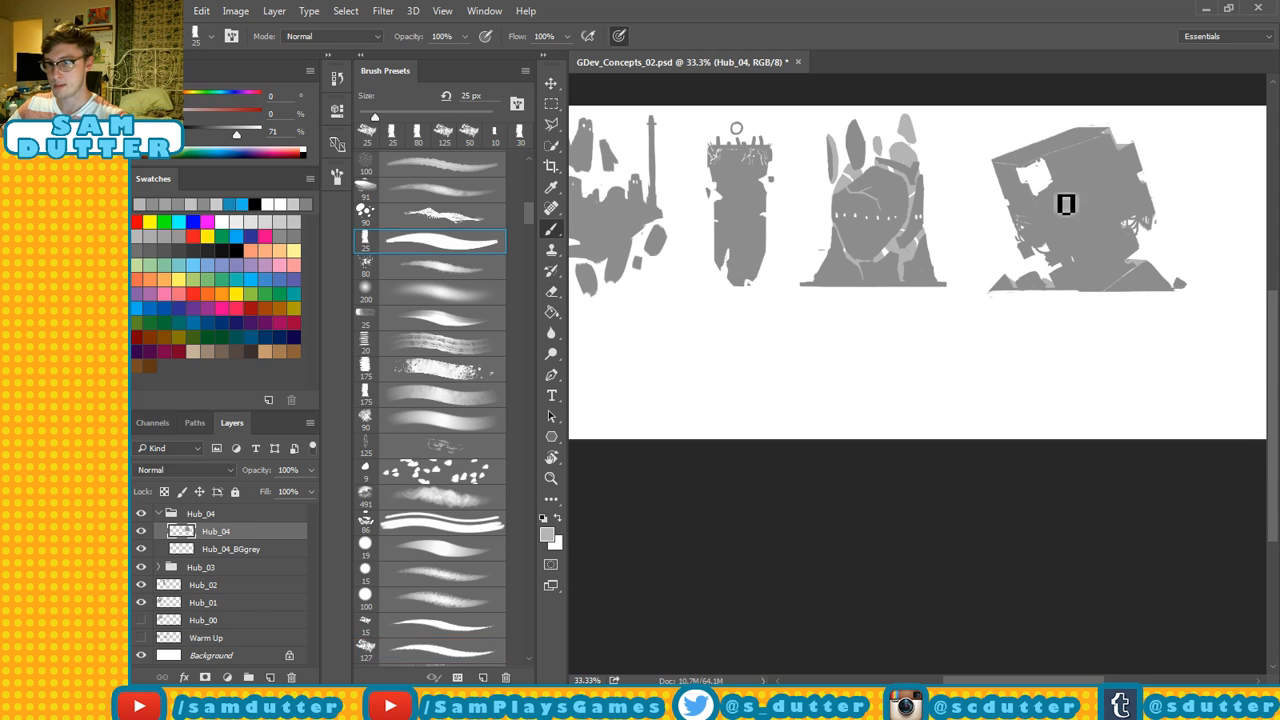
{"action": "key", "text": "super"}
{"action": "key", "text": "super"}
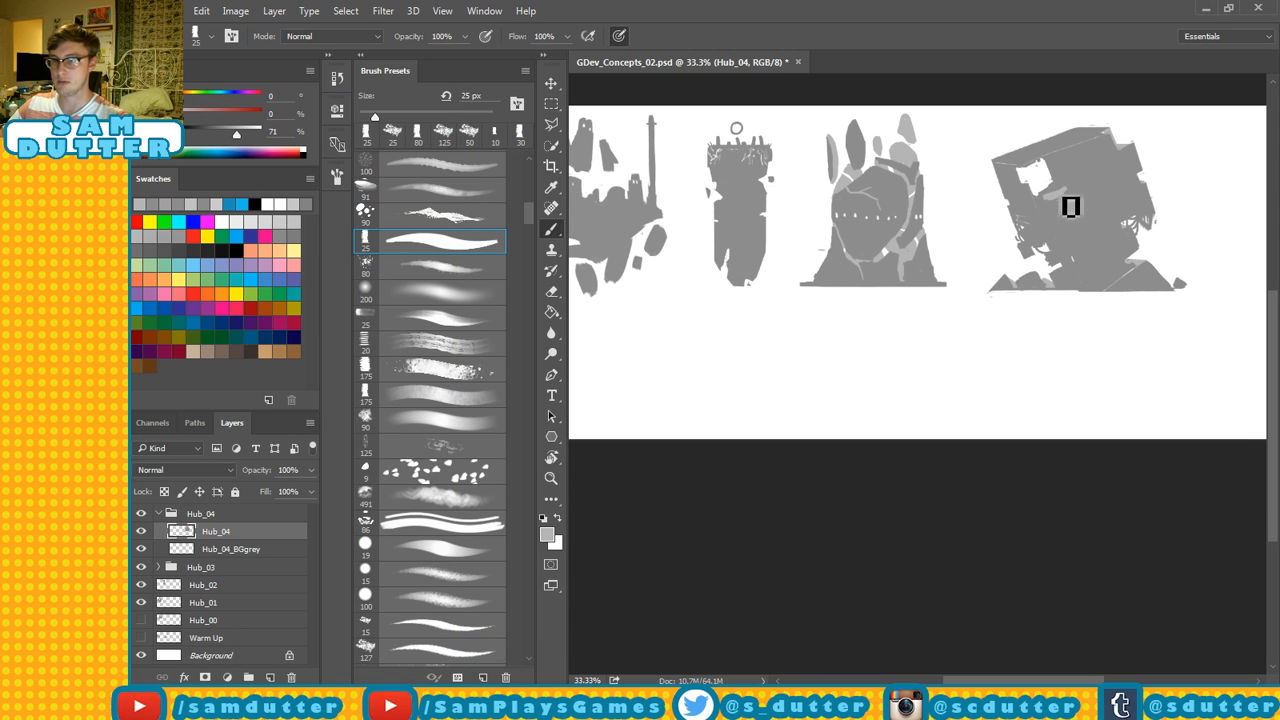
{"action": "key", "text": "ctrl+z"}
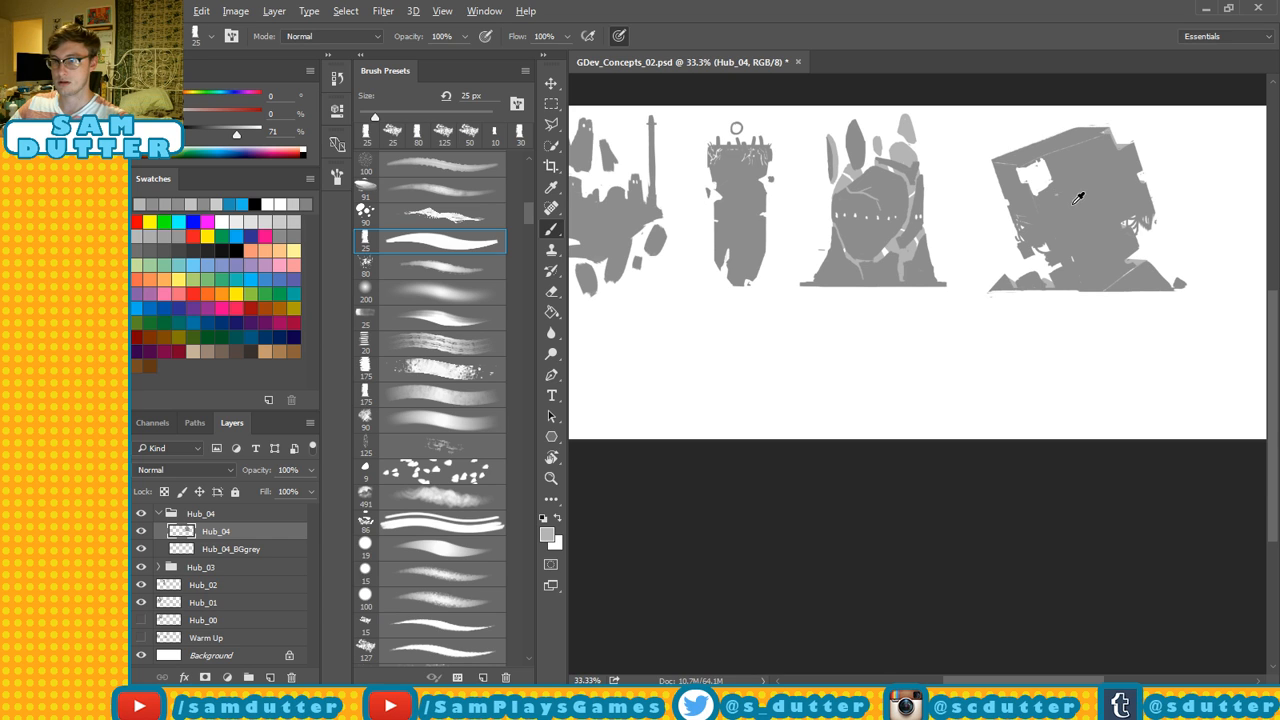
{"action": "left_click", "coordinate": [1079, 197], "text": "alt"}
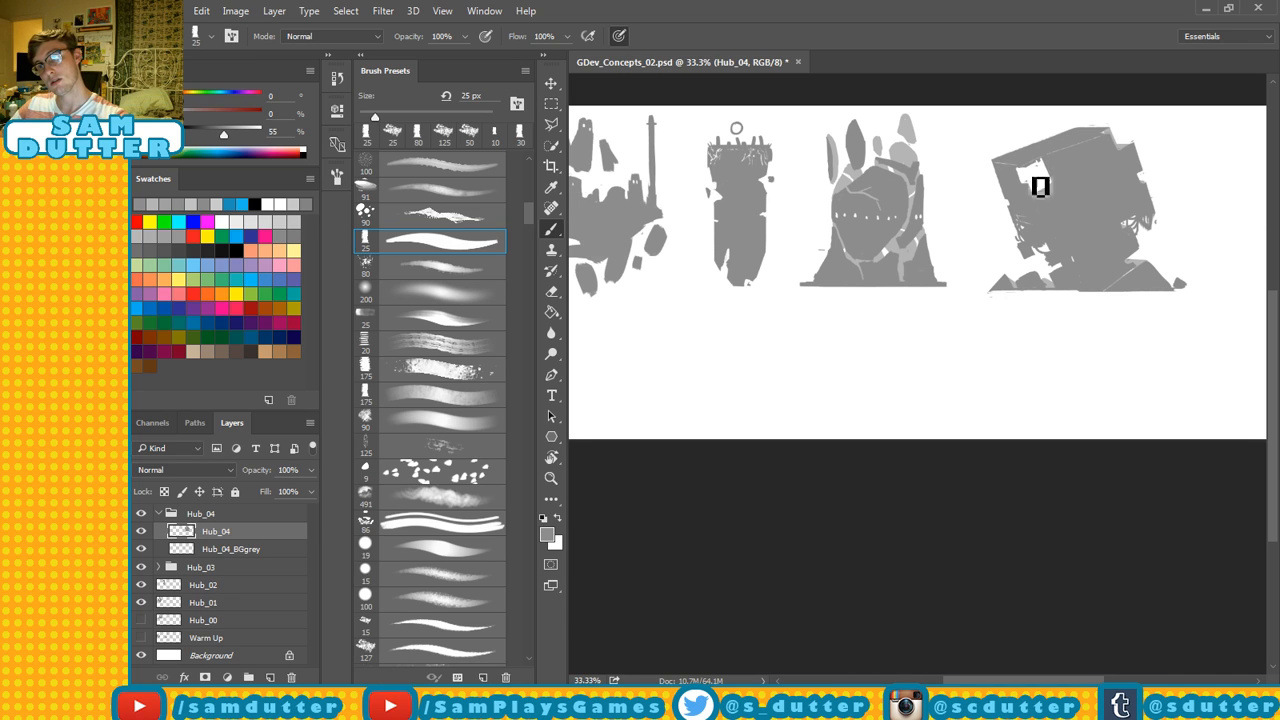
{"action": "key", "text": "e"}
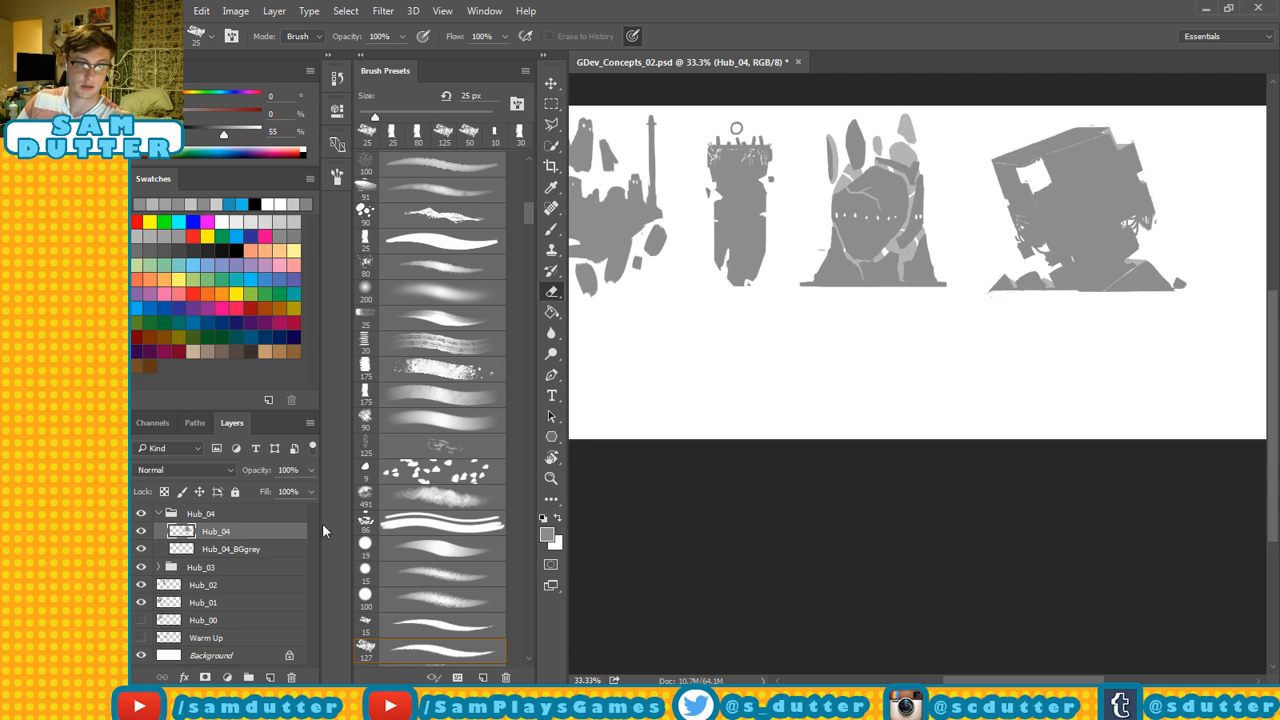
{"action": "left_click", "coordinate": [253, 549]}
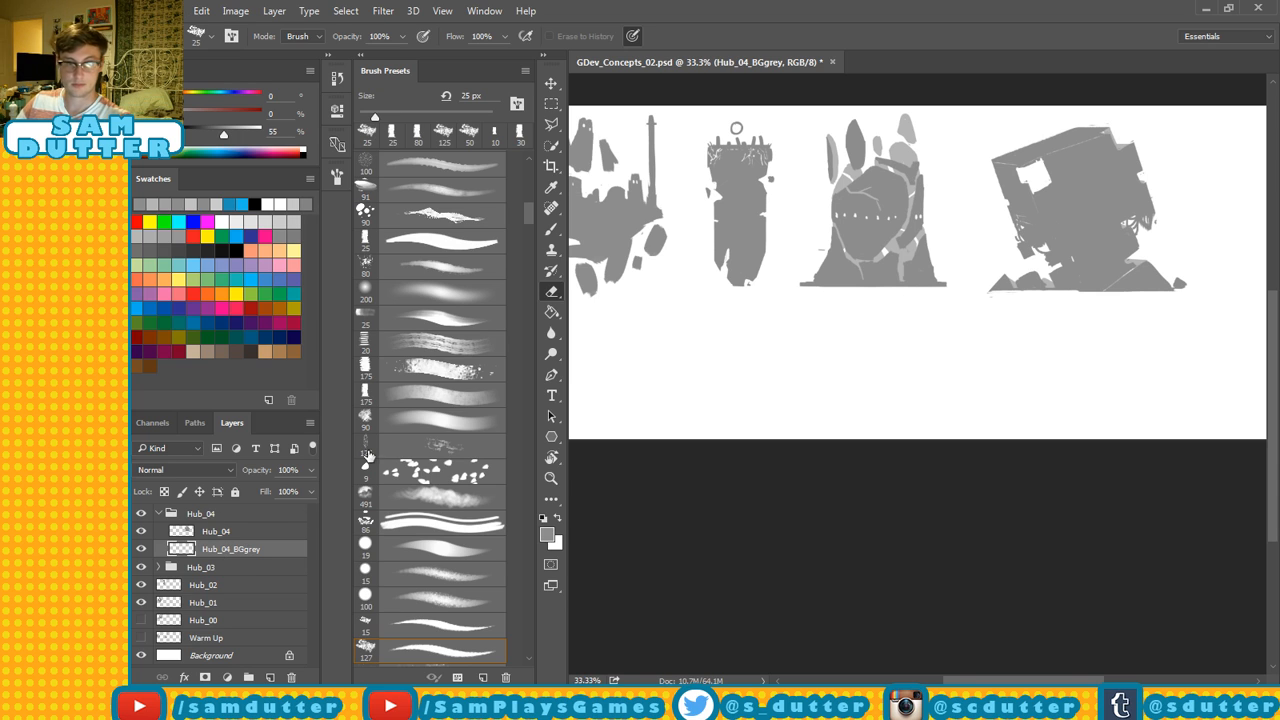
Paint the white hole in the cube concept with the lighter grey sampled from the third concept, on the Hub_04_BGgrey layer.
{"action": "key", "text": "b"}
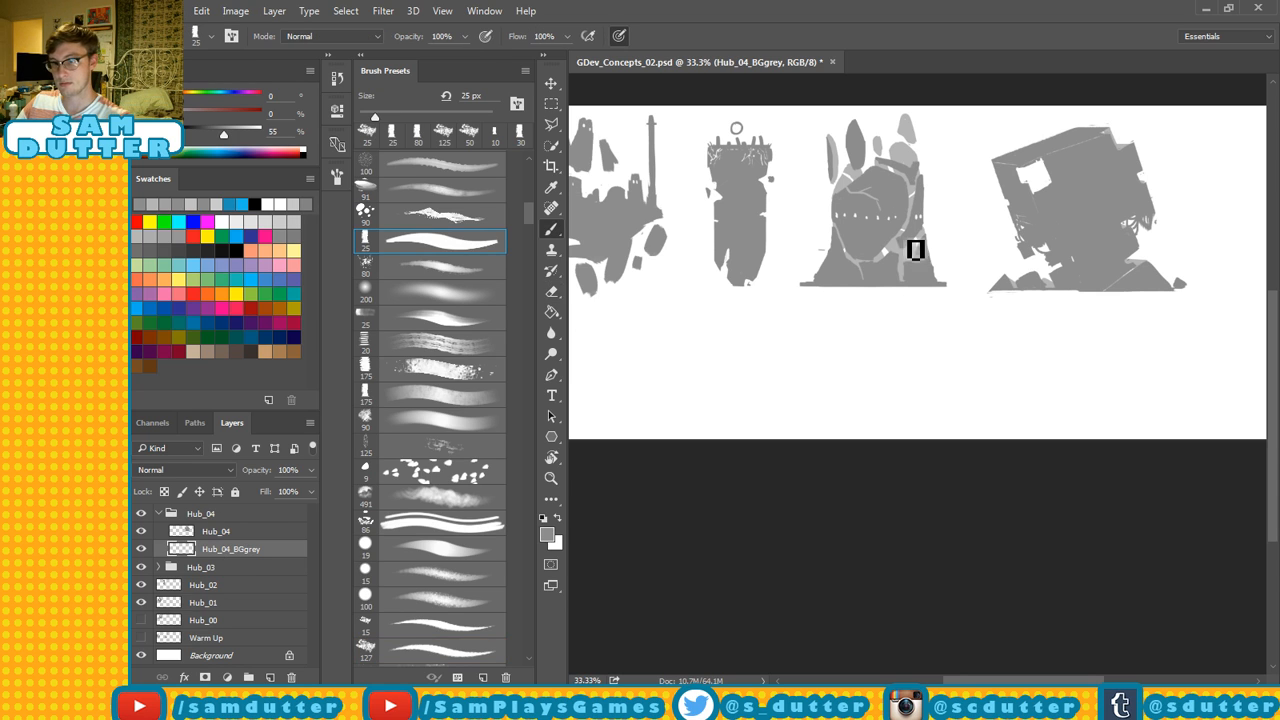
{"action": "left_click", "coordinate": [903, 256], "text": "alt"}
{"action": "mouse_move", "coordinate": [1037, 191]}
{"action": "left_mouse_down"}
{"action": "mouse_move", "coordinate": [1043, 206]}
{"action": "mouse_move", "coordinate": [1060, 172]}
{"action": "left_mouse_up"}
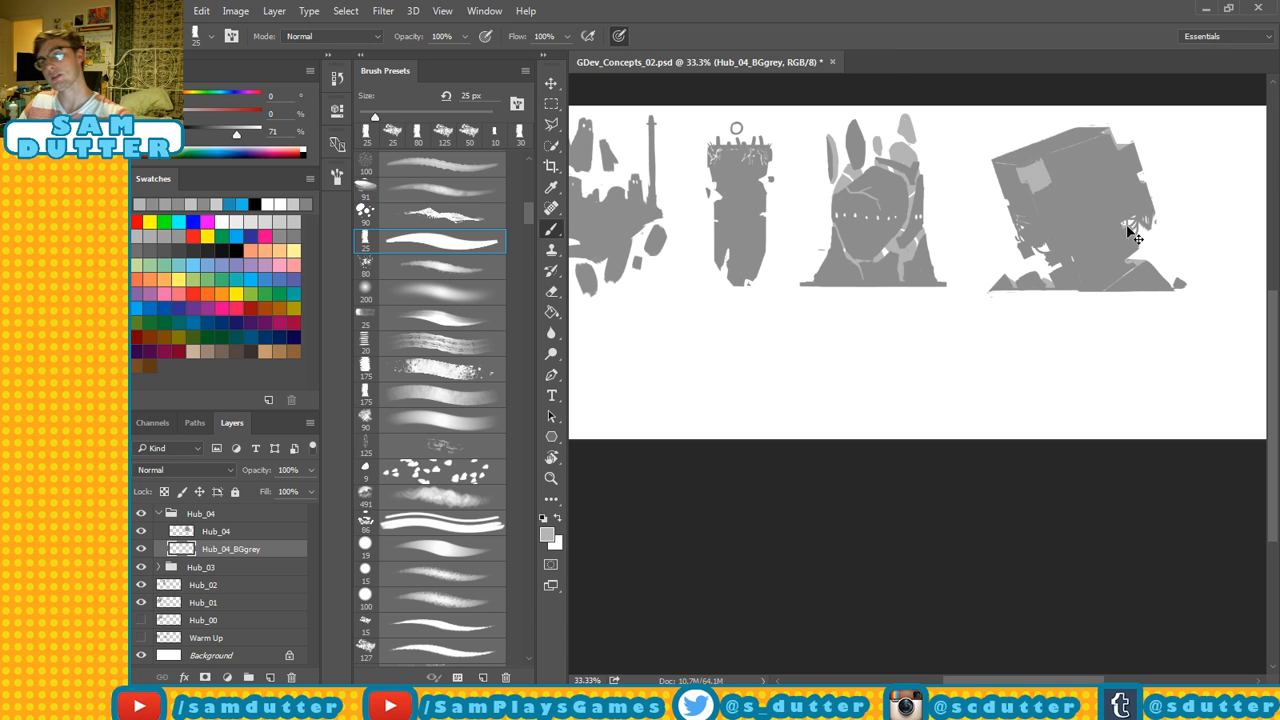
{"action": "left_click_drag", "start_coordinate": [1123, 234], "coordinate": [1036, 217]}
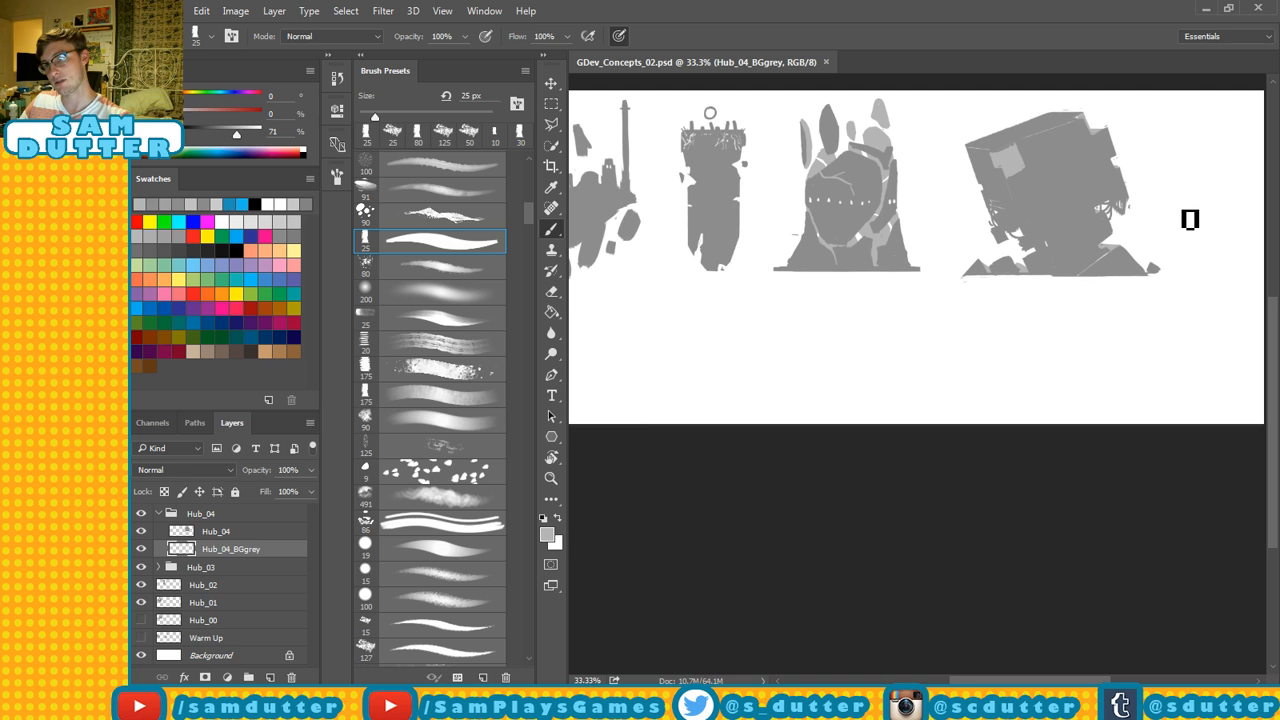
{"action": "mouse_move", "coordinate": [896, 234]}
{"action": "left_mouse_down"}
{"action": "mouse_move", "coordinate": [1040, 260]}
{"action": "mouse_move", "coordinate": [997, 277]}
{"action": "mouse_move", "coordinate": [1051, 261]}
{"action": "mouse_move", "coordinate": [1081, 283]}
{"action": "left_mouse_up"}
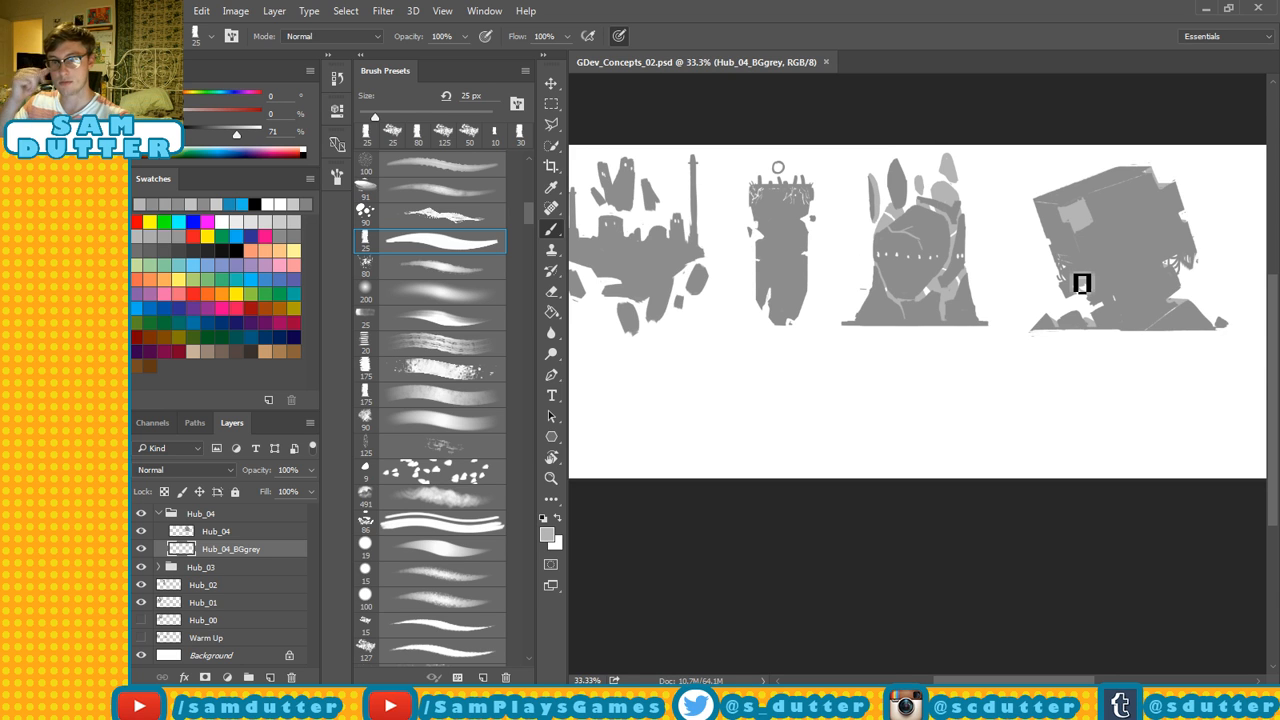
Write a circled 1 beside the first concept on the Hub_01 layer, using the 15 px brush in the concept's darker grey.
{"action": "key", "text": "ctrl+minus"}
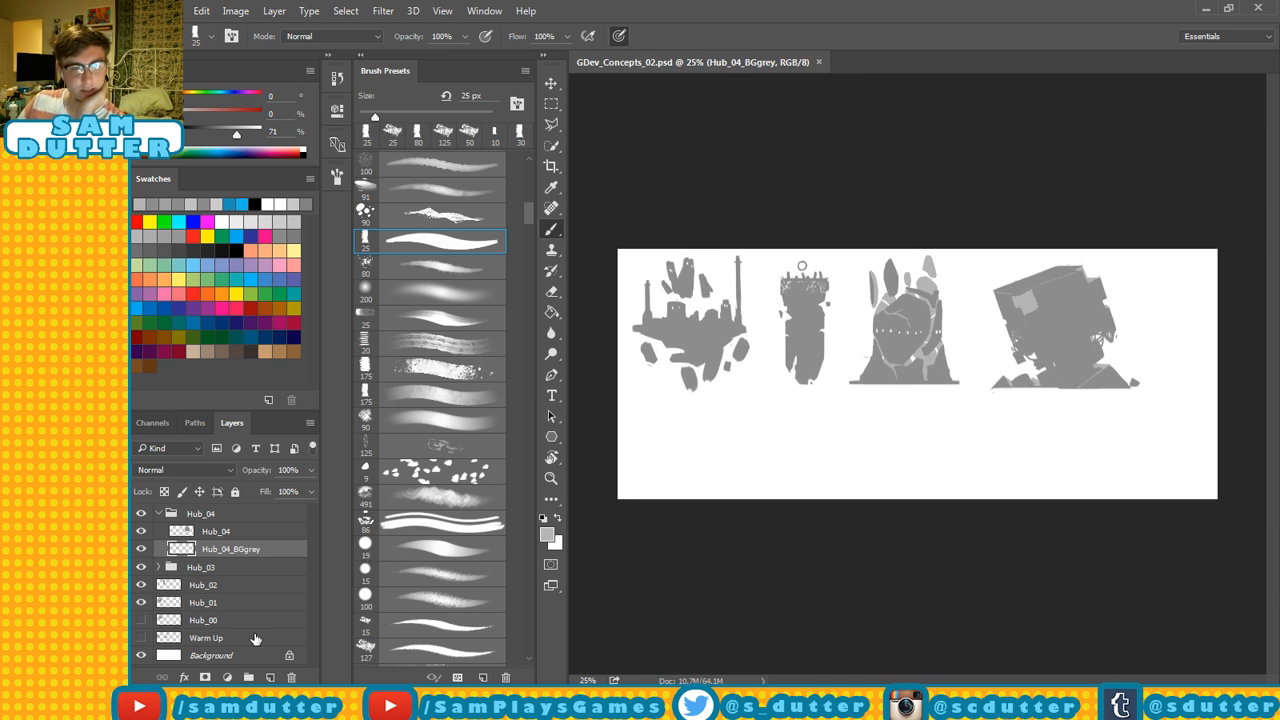
{"action": "left_click", "coordinate": [197, 608]}
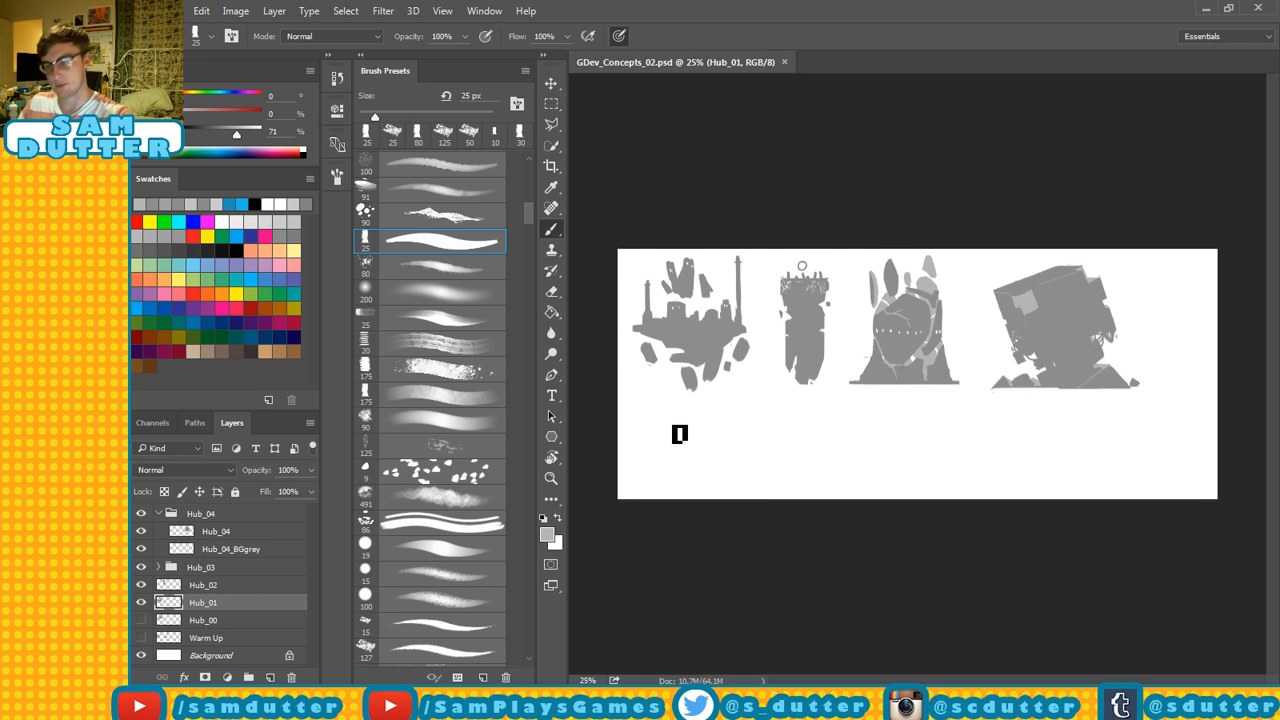
{"action": "key", "text": "ctrl+plus"}
{"action": "left_click_drag", "start_coordinate": [660, 386], "coordinate": [885, 317]}
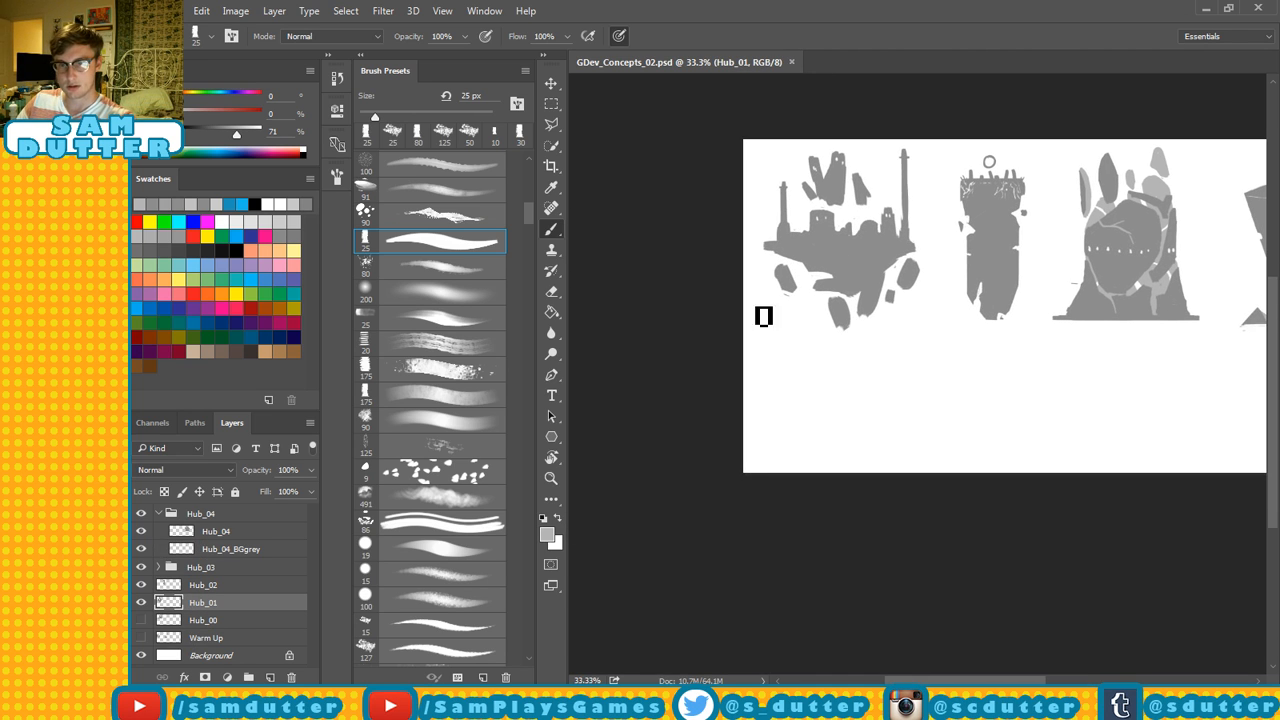
{"action": "right_click", "coordinate": [888, 346]}
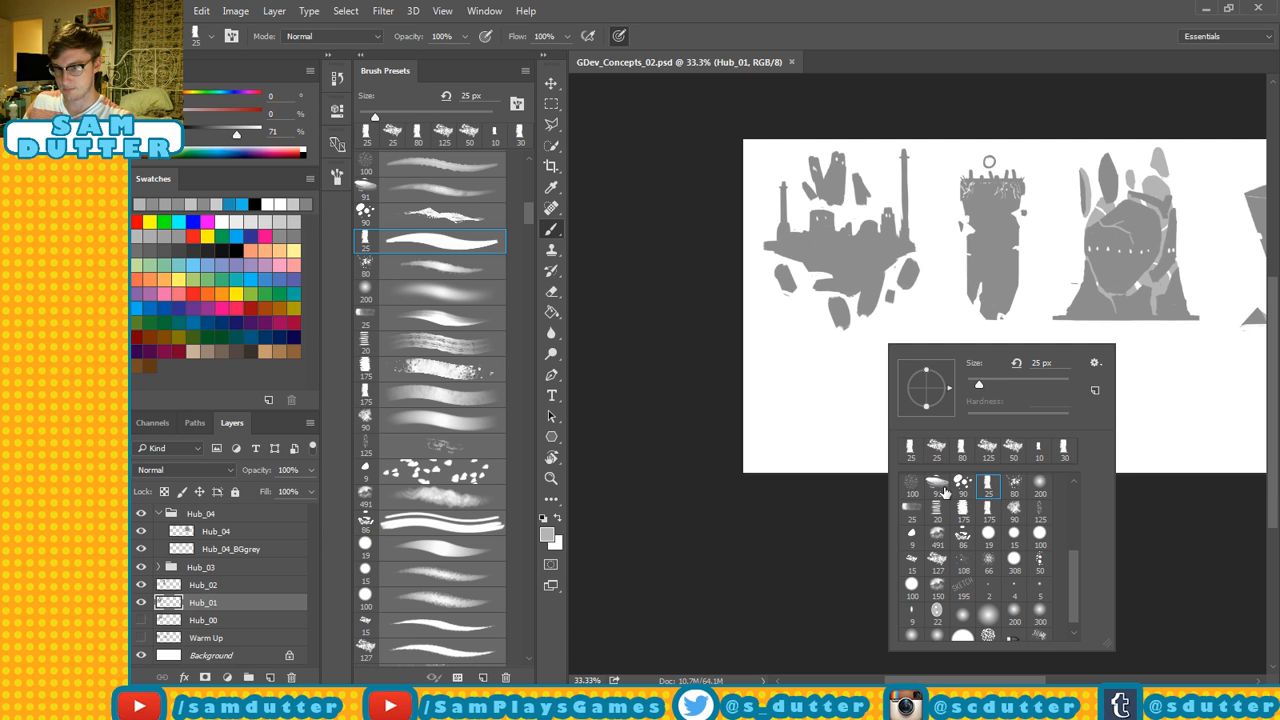
{"action": "double_click", "coordinate": [911, 560]}
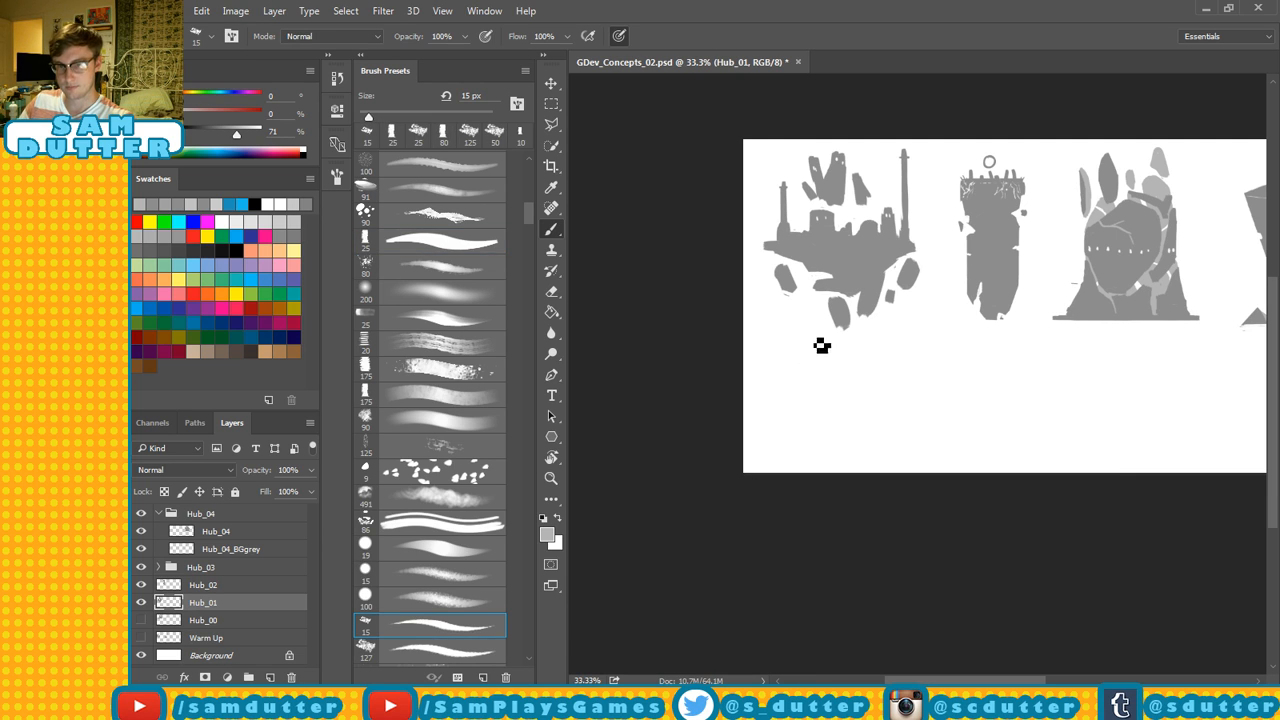
{"action": "left_click", "coordinate": [782, 298], "text": "alt"}
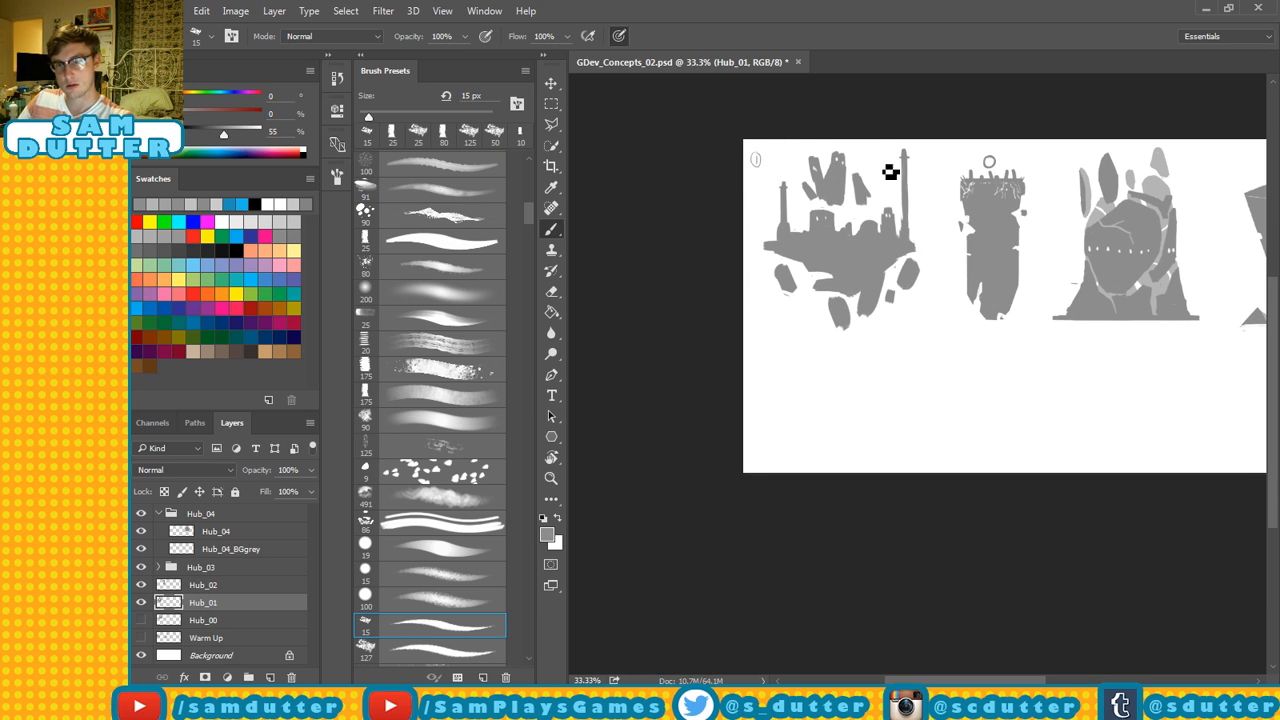
Write a circled 2 beside the second concept on the Hub_02 layer.
{"action": "left_click", "coordinate": [203, 585]}
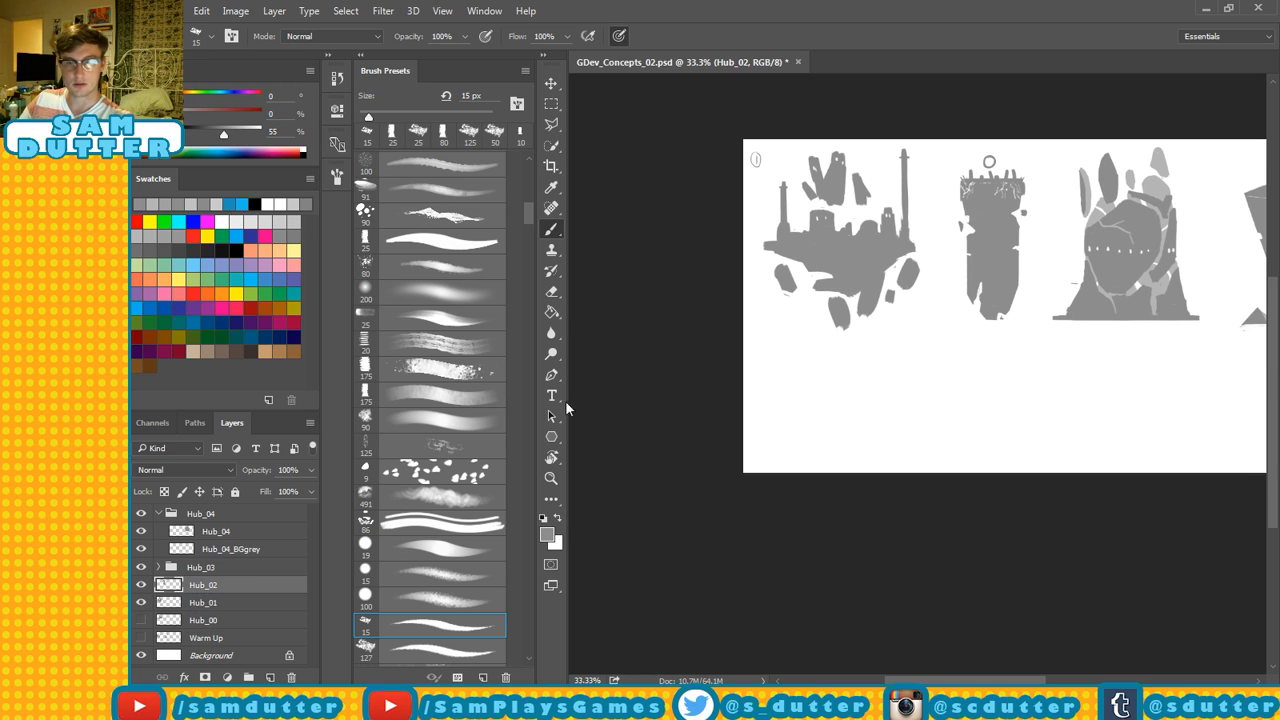
{"action": "left_click_drag", "start_coordinate": [953, 157], "coordinate": [959, 167]}
{"action": "left_click_drag", "start_coordinate": [956, 152], "coordinate": [955, 170]}
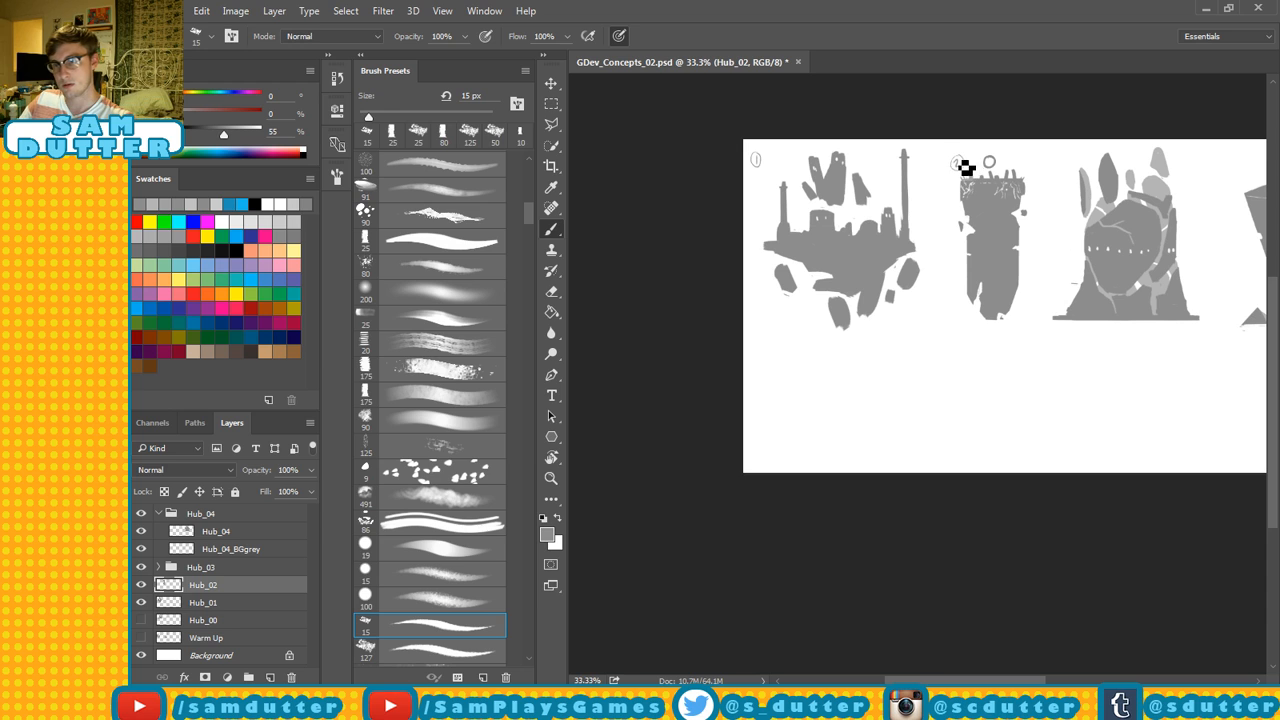
Write a circled 3 beside the third concept on the Darker Grey layer of the Hub_03 group.
{"action": "left_click", "coordinate": [201, 568]}
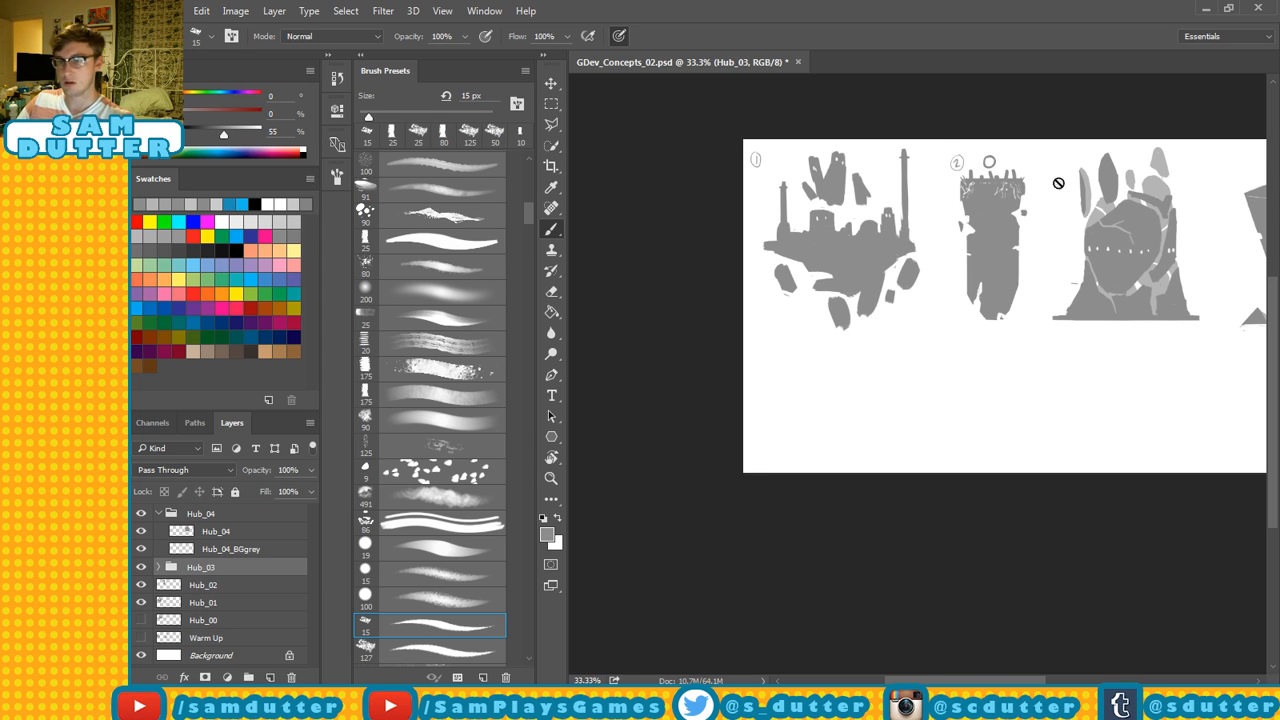
{"action": "left_click", "coordinate": [158, 567]}
{"action": "left_click", "coordinate": [210, 587]}
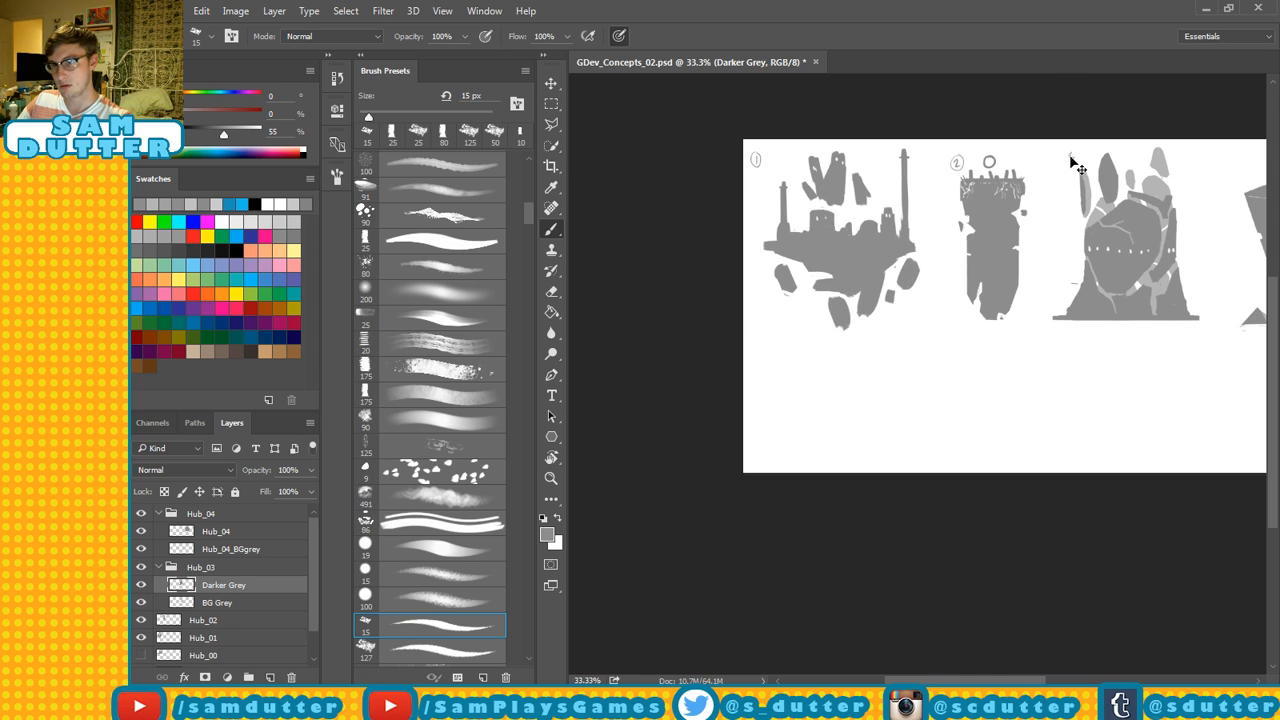
{"action": "left_click_drag", "start_coordinate": [1070, 155], "coordinate": [1083, 166]}
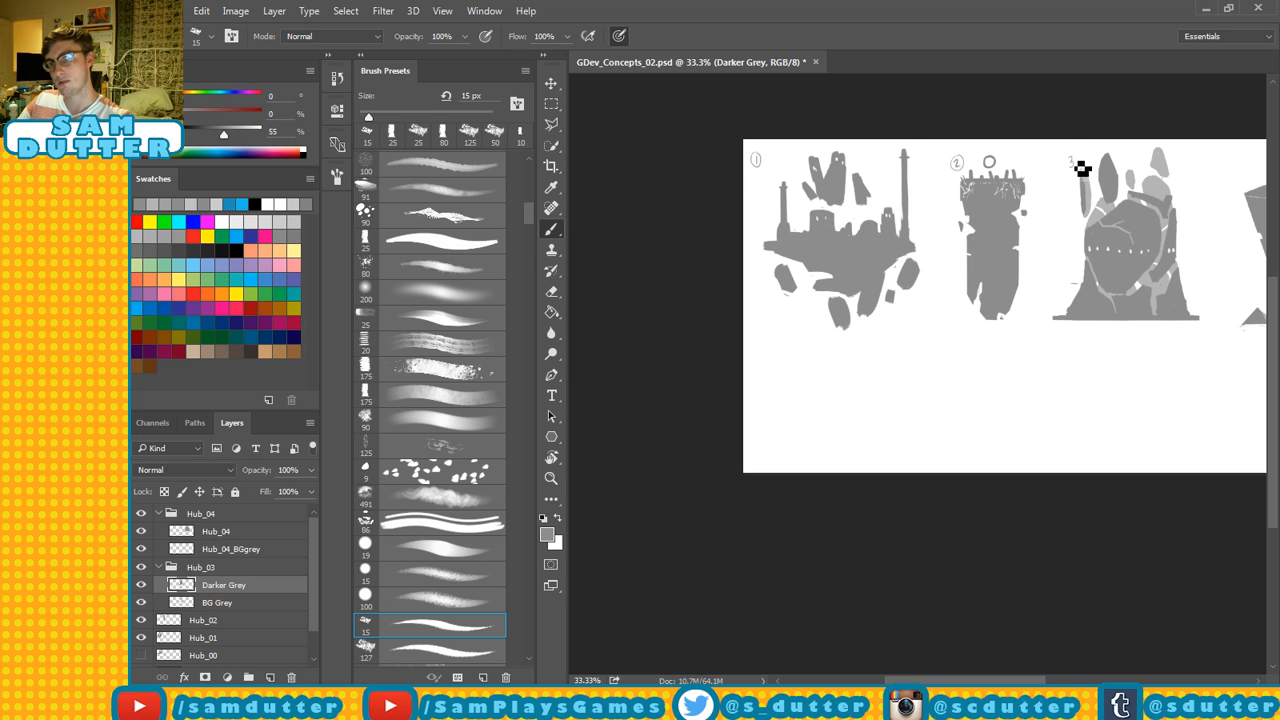
Write a circled 4 beside the cube concept on the Hub_04 layer and save the document.
{"action": "left_click_drag", "start_coordinate": [1130, 190], "coordinate": [965, 179]}
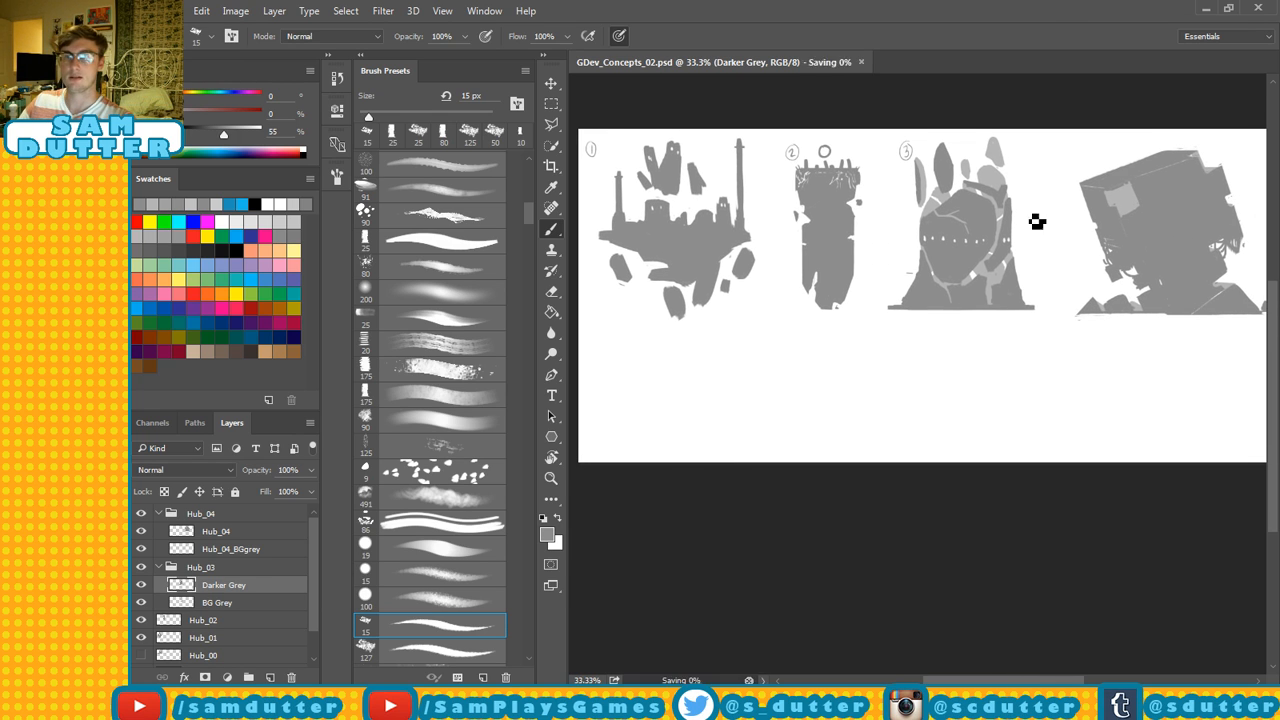
{"action": "left_click", "coordinate": [160, 568]}
{"action": "left_click", "coordinate": [217, 535]}
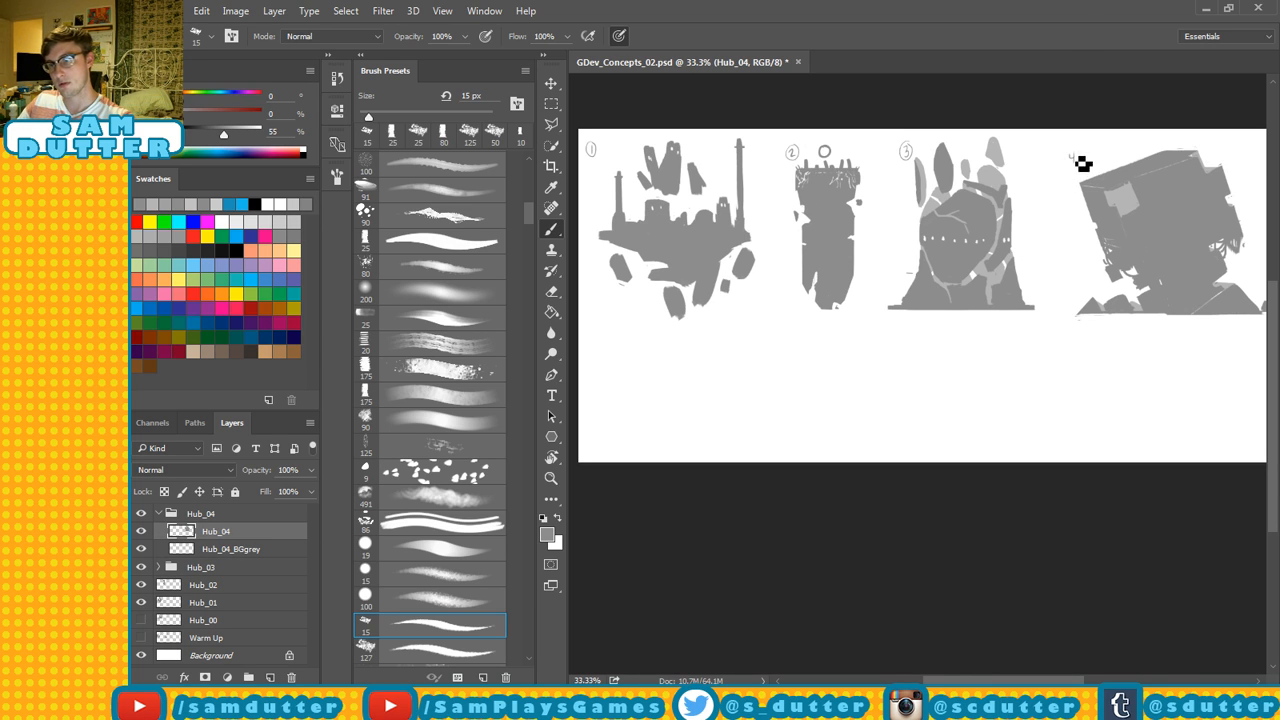
{"action": "key", "text": "ctrl+s"}
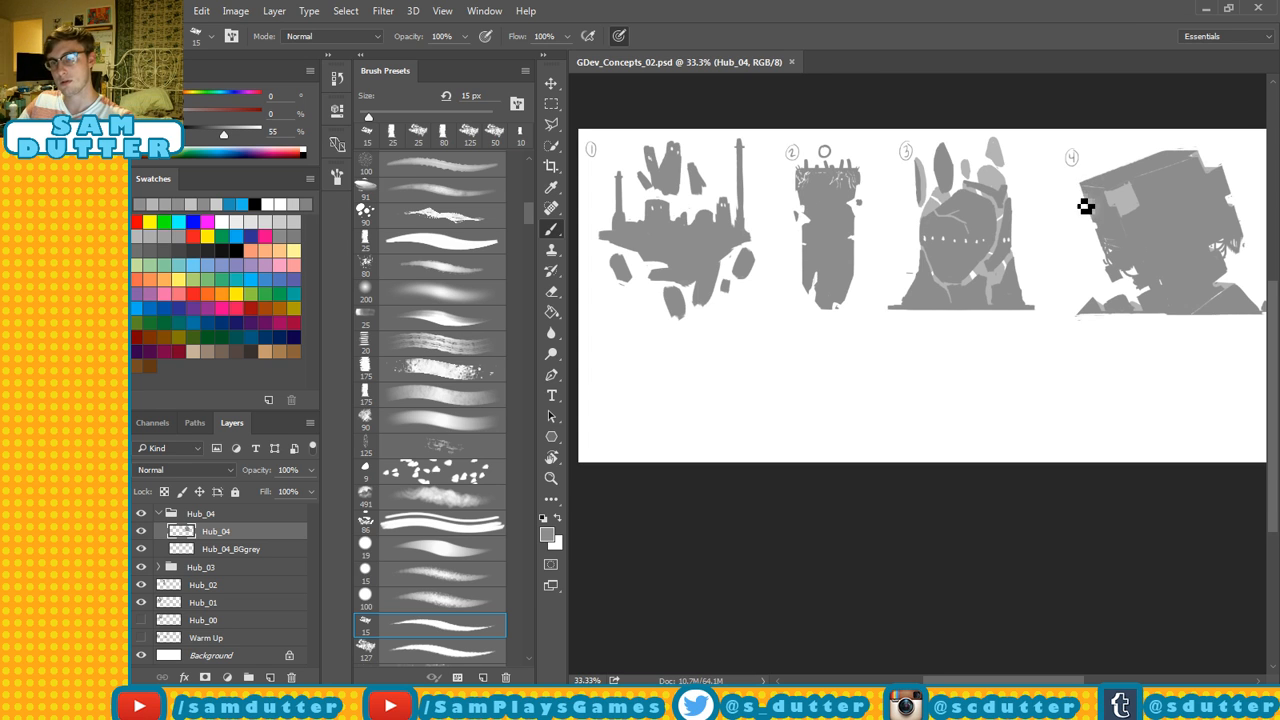
Select Hub_01 through Hub_04 together, scale them to about 91%, and move the row into the upper-left corner of the canvas.
{"action": "left_click_drag", "start_coordinate": [1102, 188], "coordinate": [1031, 225]}
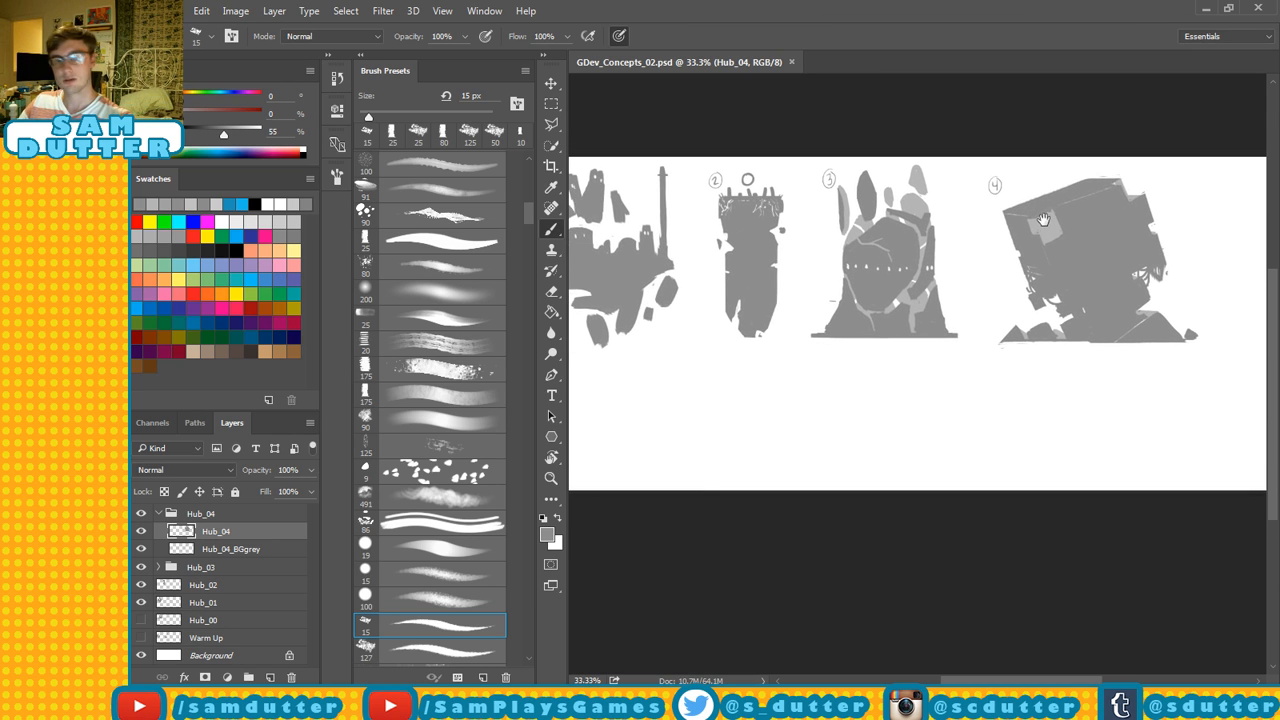
{"action": "left_click", "coordinate": [163, 513]}
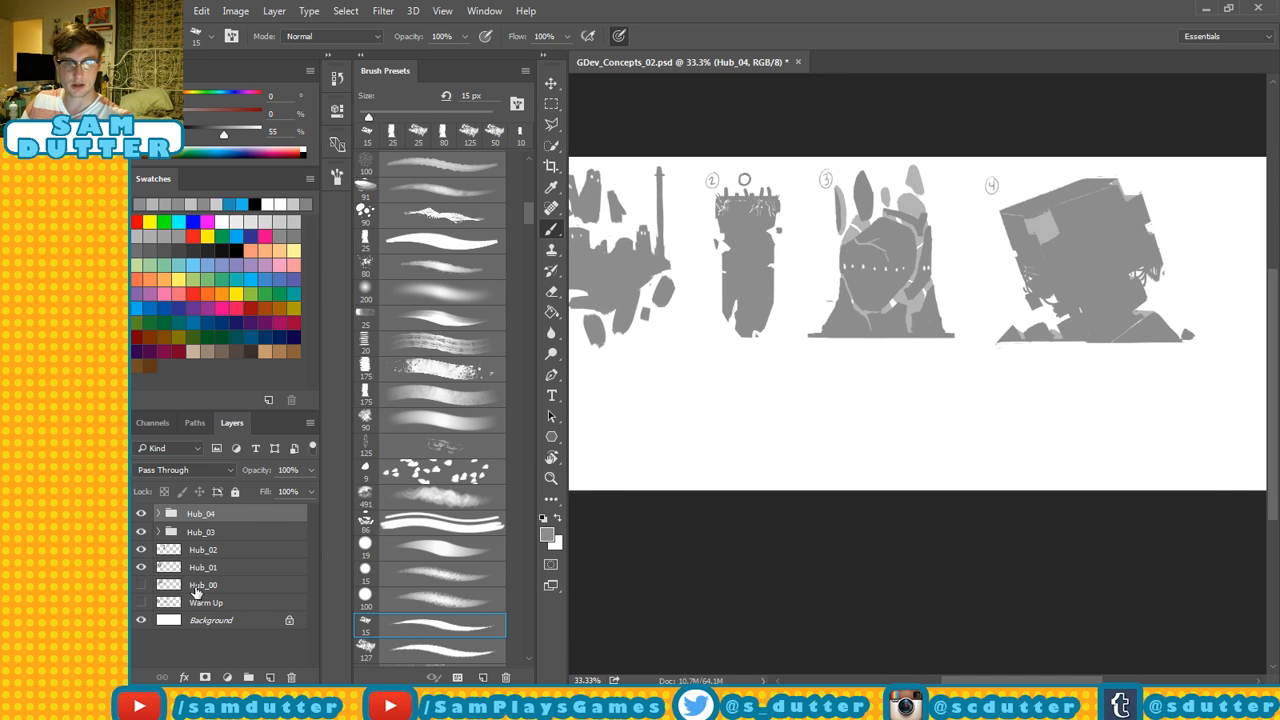
{"action": "left_click", "coordinate": [210, 569], "text": "shift"}
{"action": "key", "text": "ctrl+minus"}
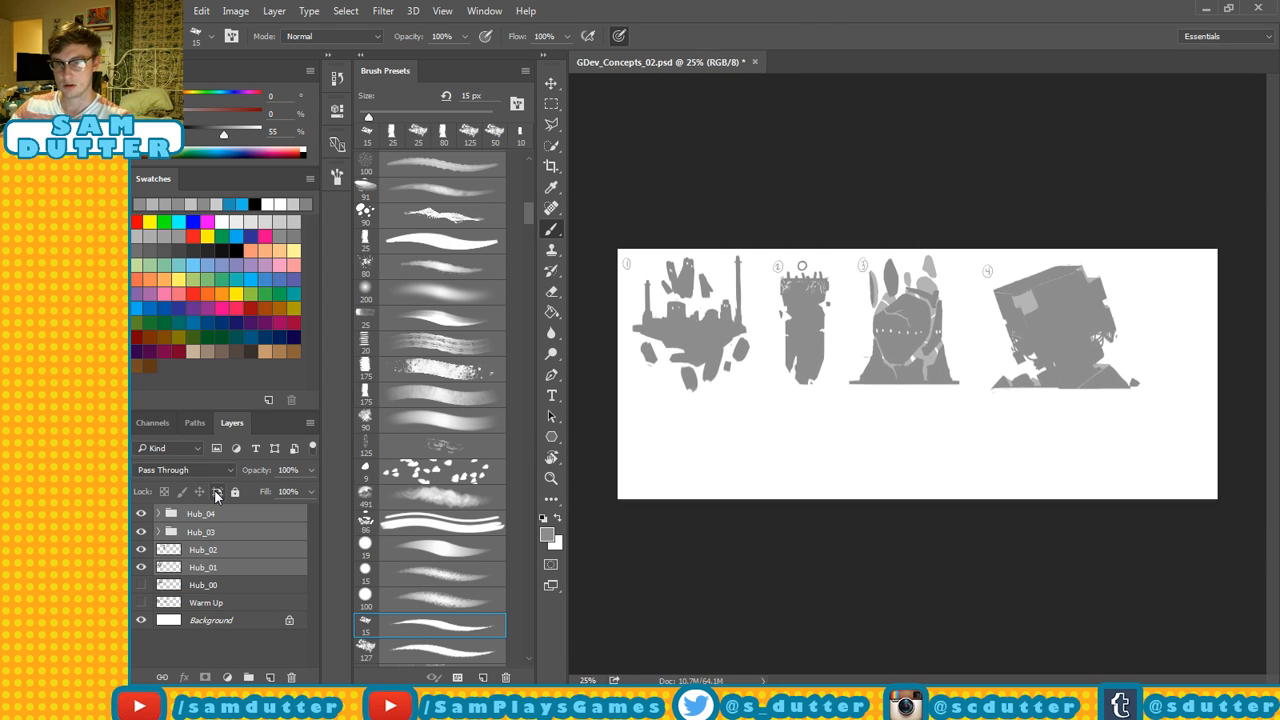
{"action": "key", "text": "ctrl+t"}
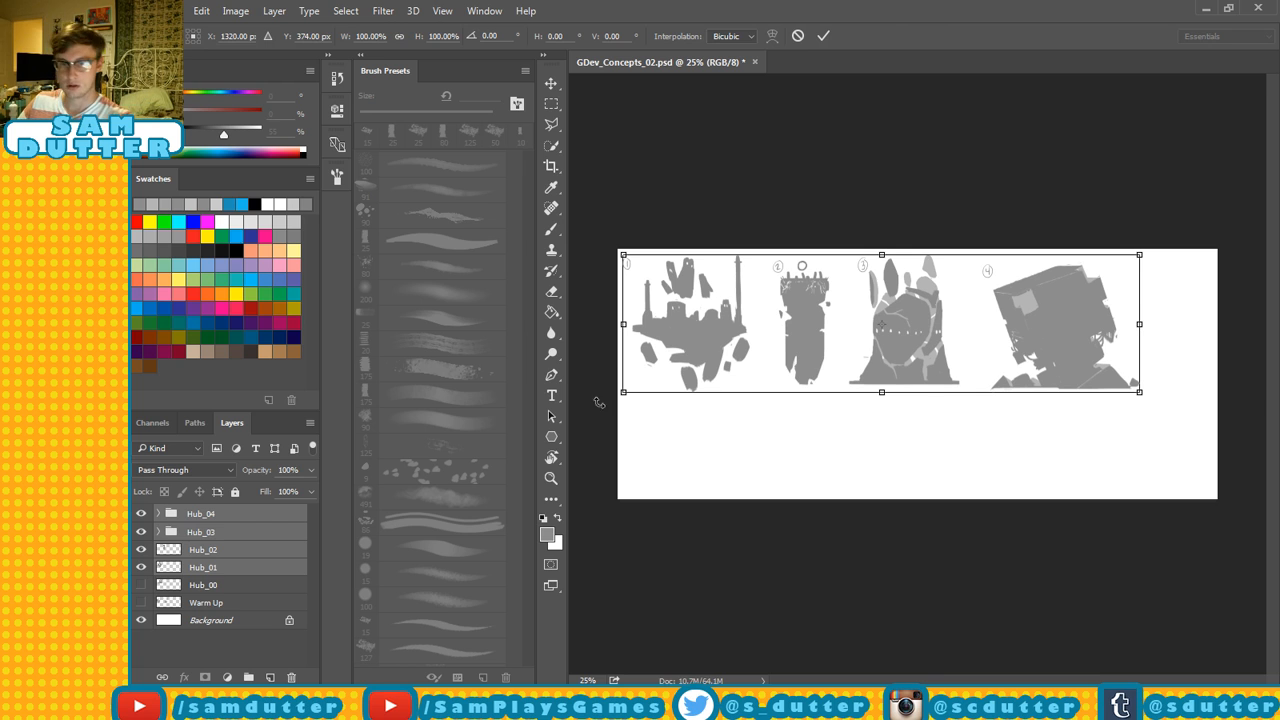
{"action": "left_click_drag", "start_coordinate": [620, 395], "coordinate": [666, 381]}
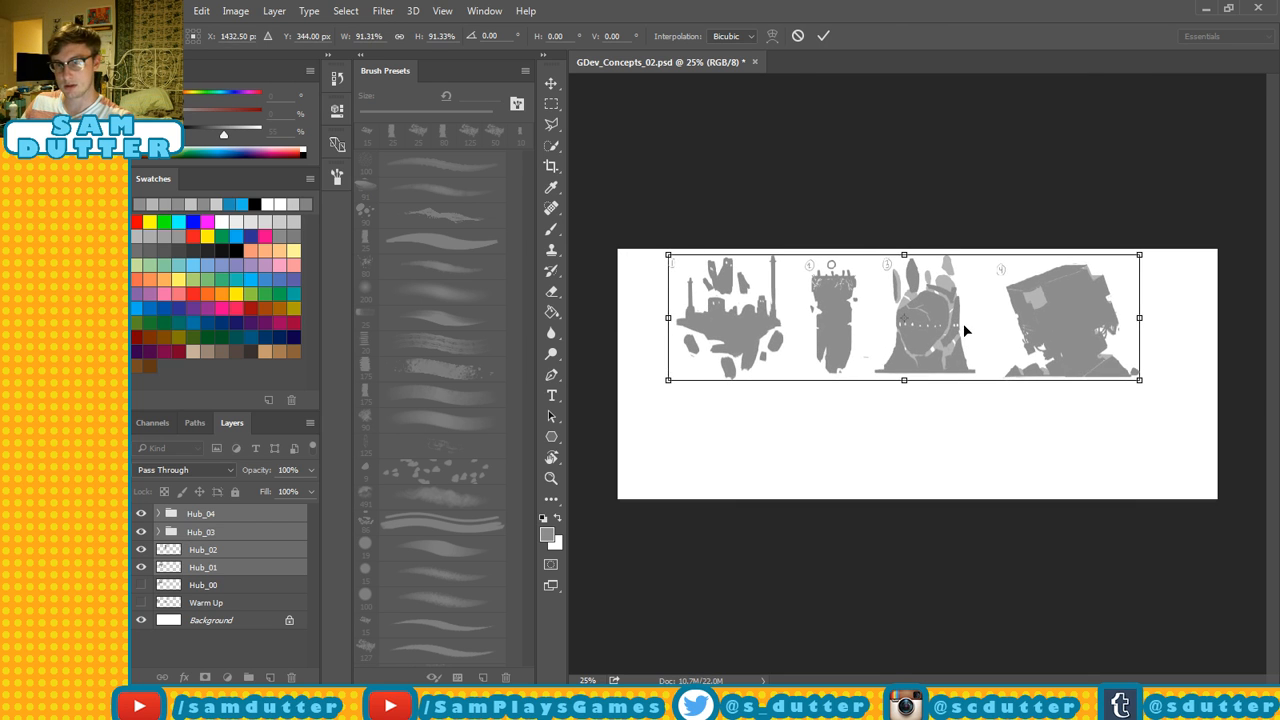
{"action": "left_click_drag", "start_coordinate": [963, 323], "coordinate": [920, 329]}
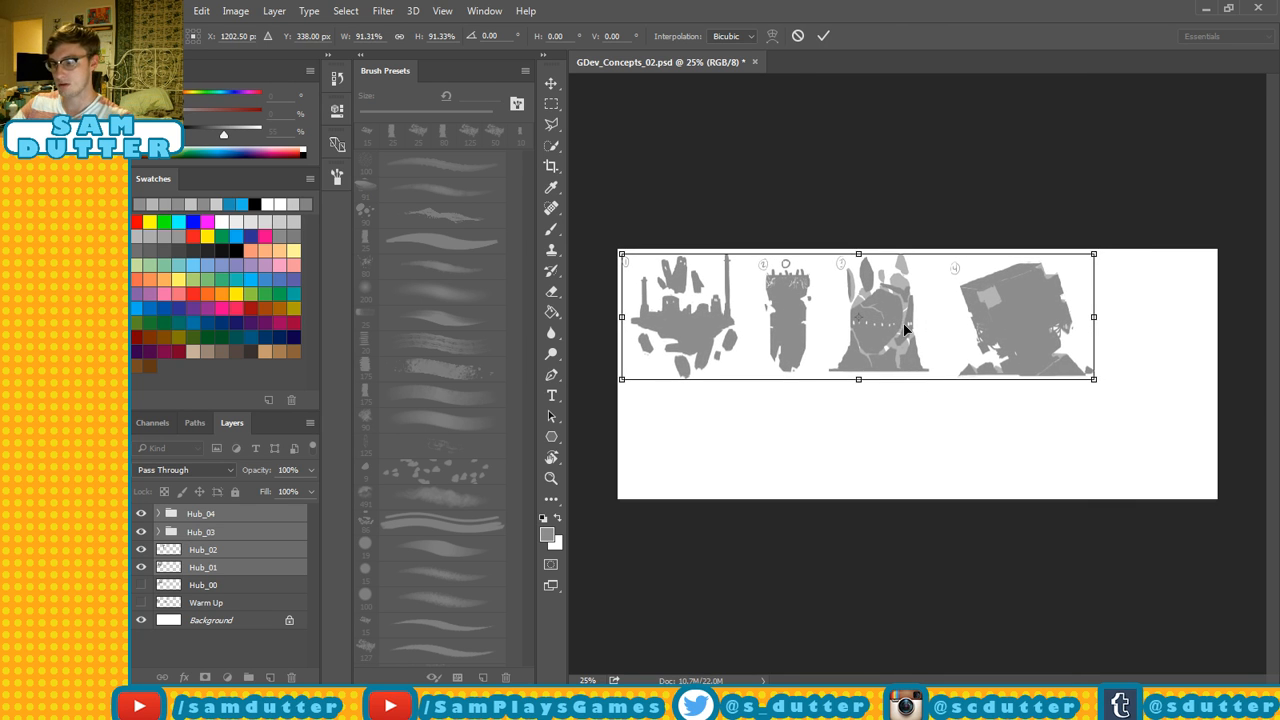
{"action": "key", "text": "Return"}
{"action": "key", "text": "b"}
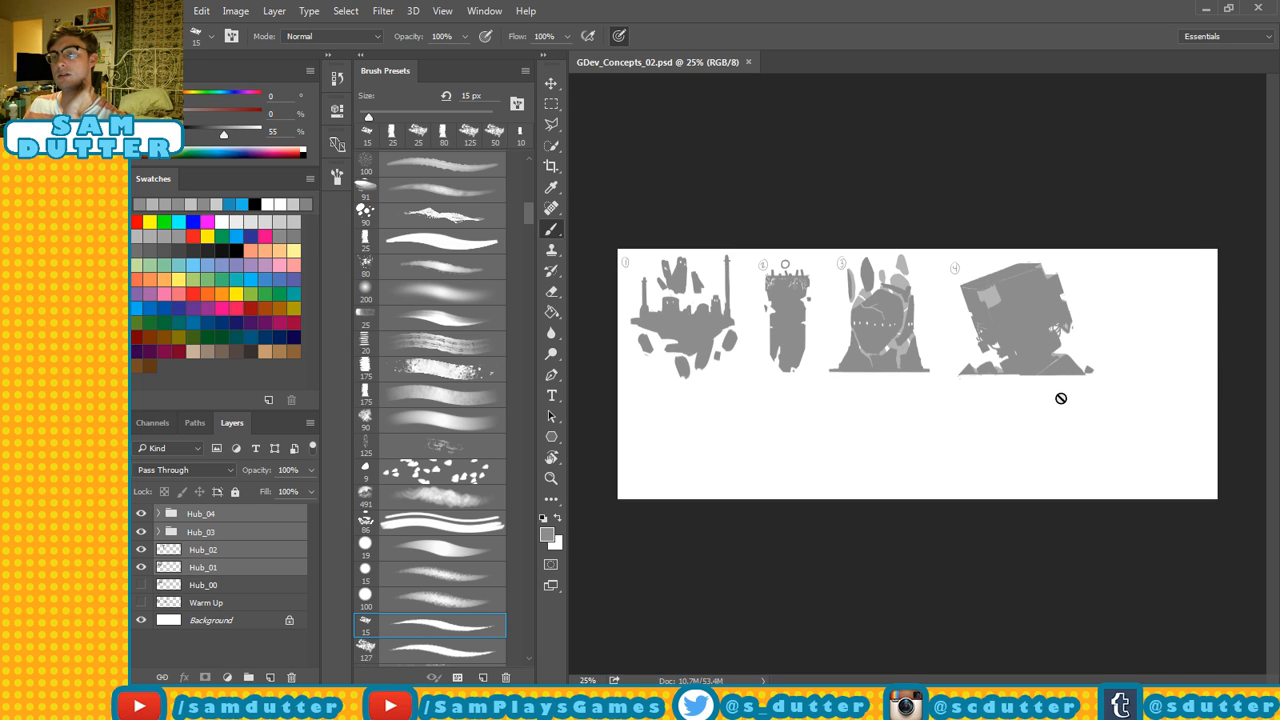
Move the selected concept row down the canvas and enlarge it to about 122% so it nearly spans the canvas width.
{"action": "key", "text": "v"}
{"action": "left_click_drag", "start_coordinate": [1048, 320], "coordinate": [1039, 410]}
{"action": "key", "text": "ctrl+t"}
{"action": "mouse_move", "coordinate": [1098, 345]}
{"action": "left_mouse_down"}
{"action": "mouse_move", "coordinate": [1174, 303]}
{"action": "mouse_move", "coordinate": [1200, 317]}
{"action": "mouse_move", "coordinate": [1082, 379]}
{"action": "left_mouse_up"}
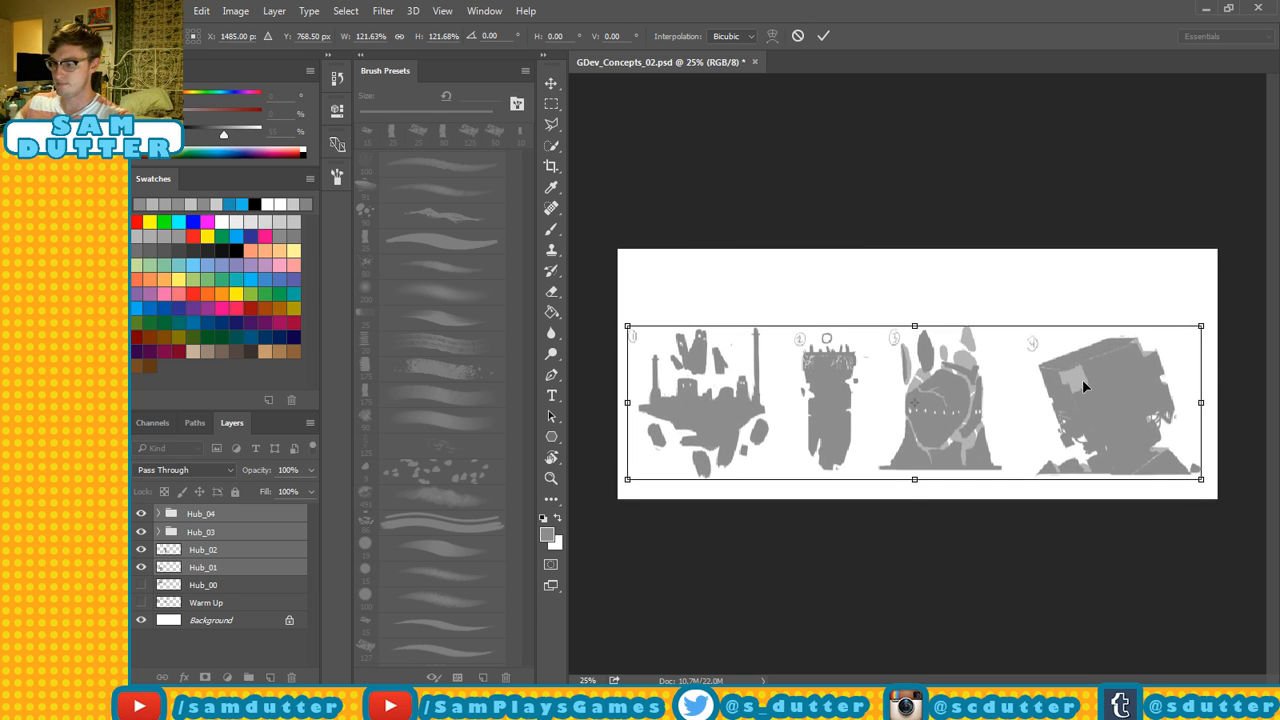
{"action": "key", "text": "Return"}
Crop away the empty strip of canvas above the row of concepts.
{"action": "key", "text": "c"}
{"action": "left_click_drag", "start_coordinate": [917, 249], "coordinate": [917, 276]}
{"action": "key", "text": "Return"}
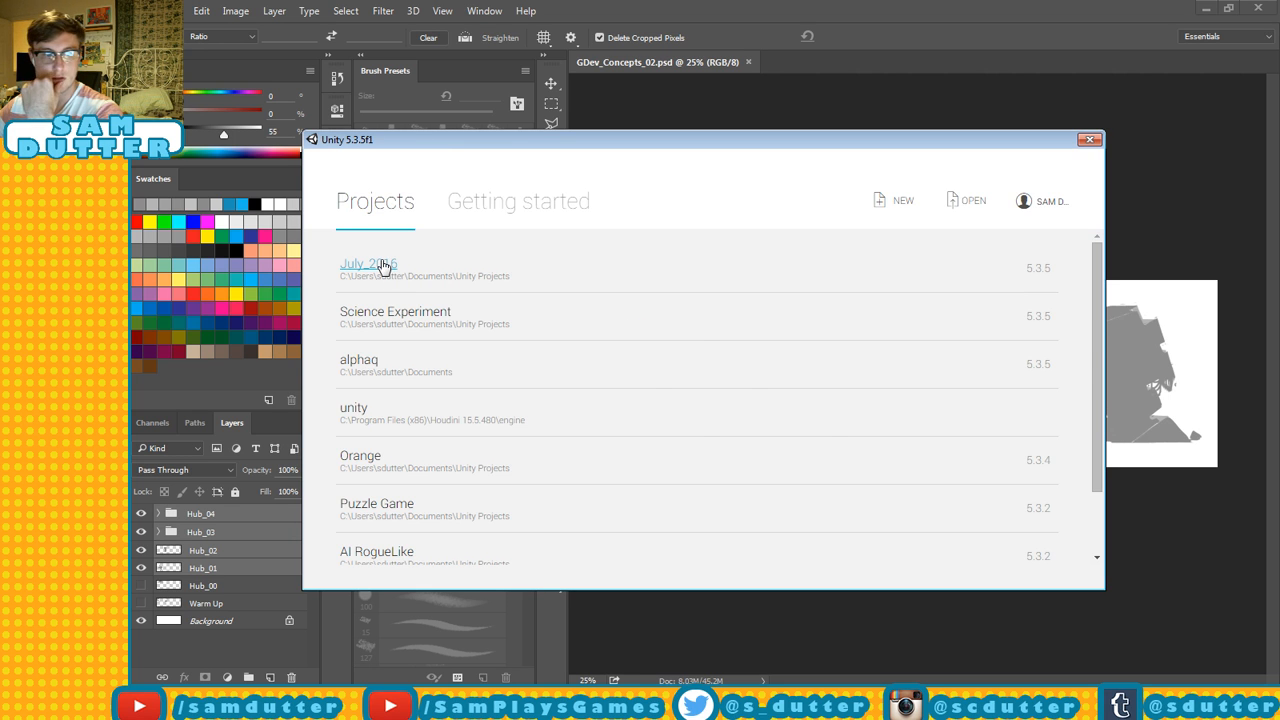
Switch to Unity, open the July_2016 project, and run the LevelTest_two scene in play mode.
{"action": "left_click", "coordinate": [383, 266]}
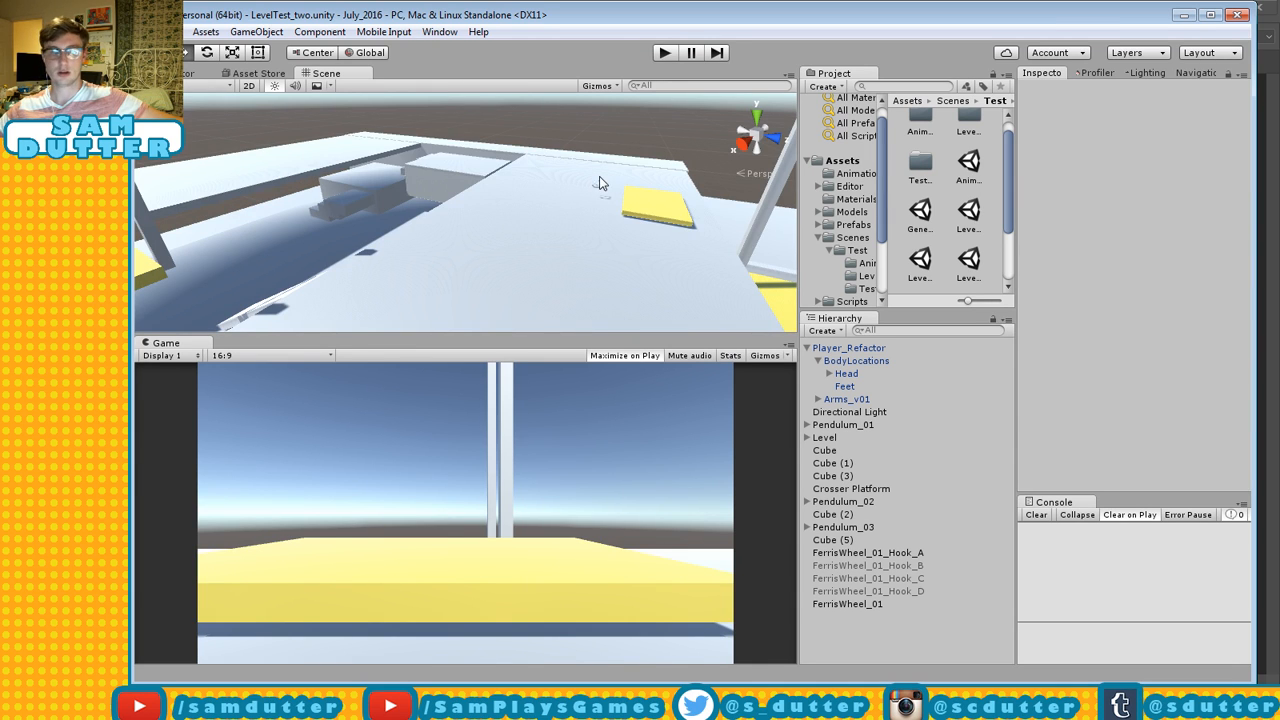
{"action": "left_click", "coordinate": [664, 54]}
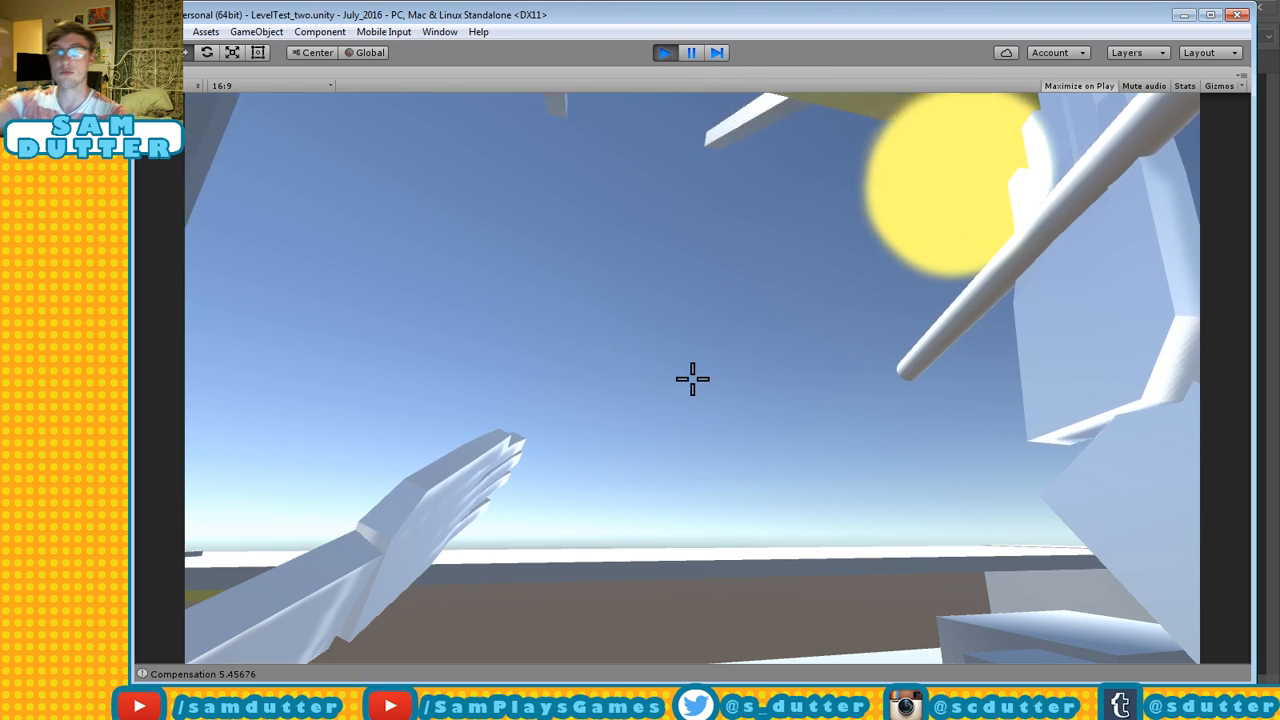
Move the player across the white floor to the flat yellow slab and jump onto it.
{"action": "key", "text": "w"}
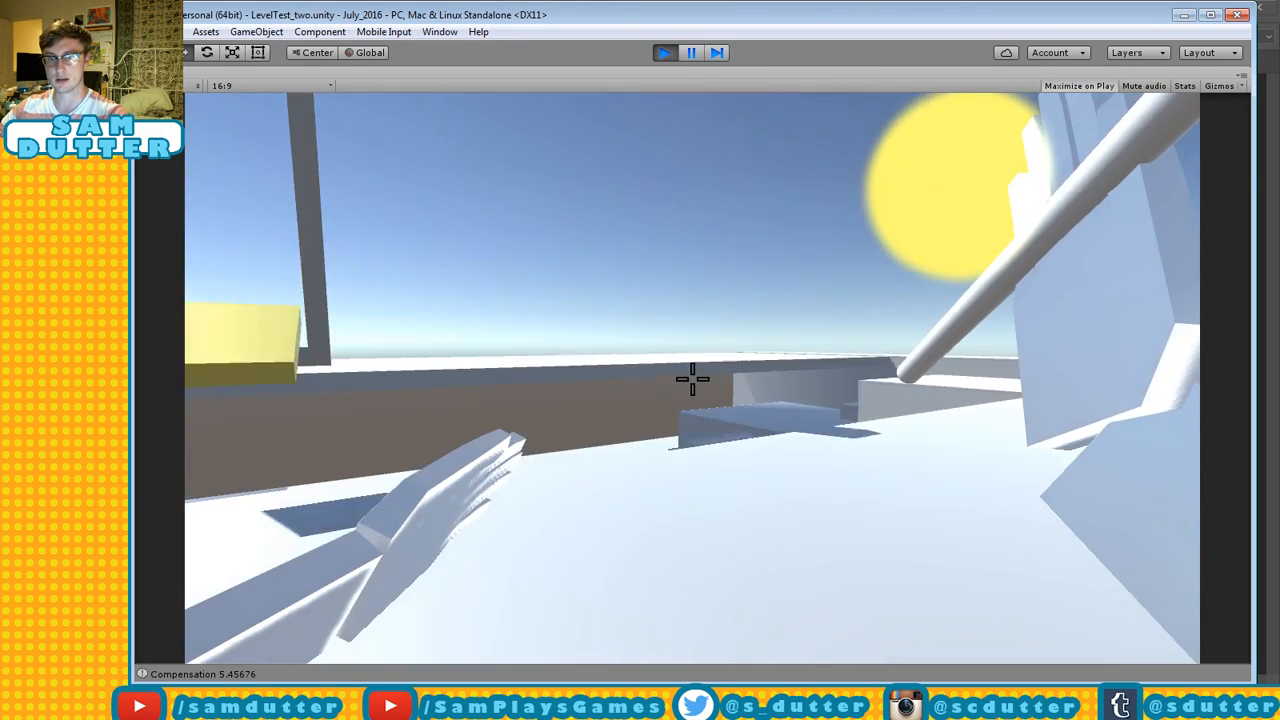
{"action": "key", "text": "w"}
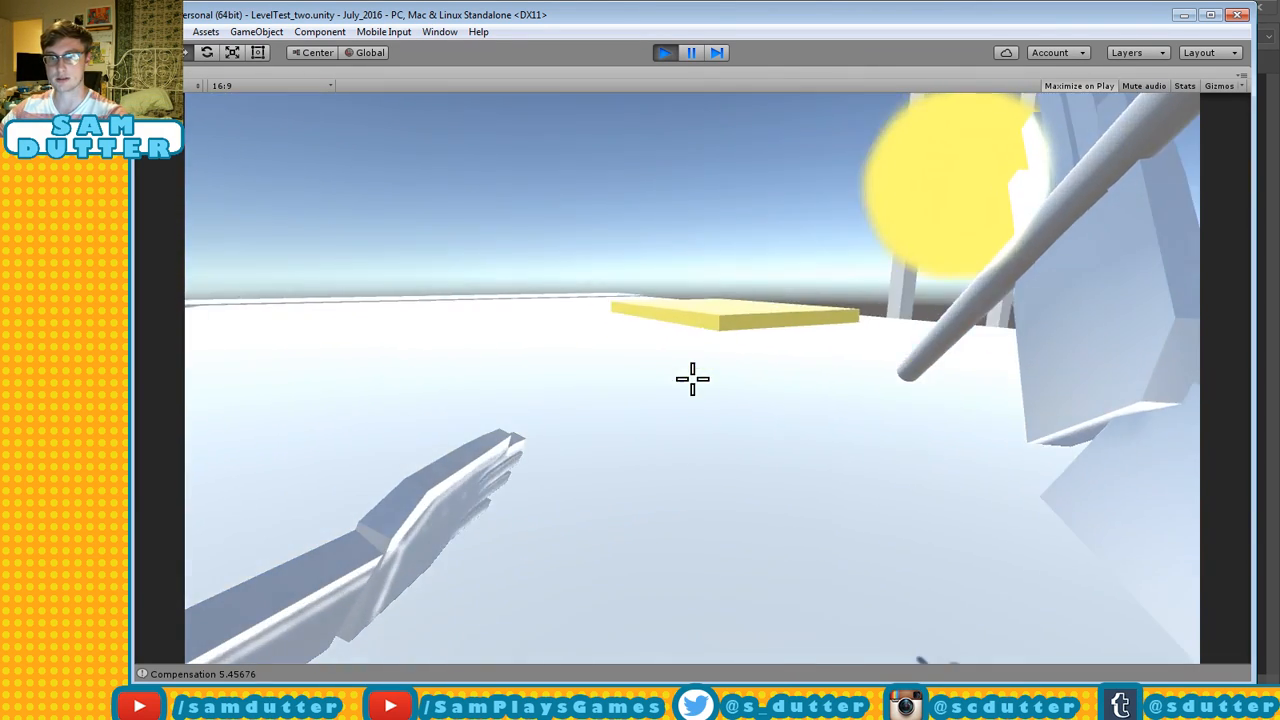
{"action": "key", "text": "w"}
{"action": "key", "text": "space"}
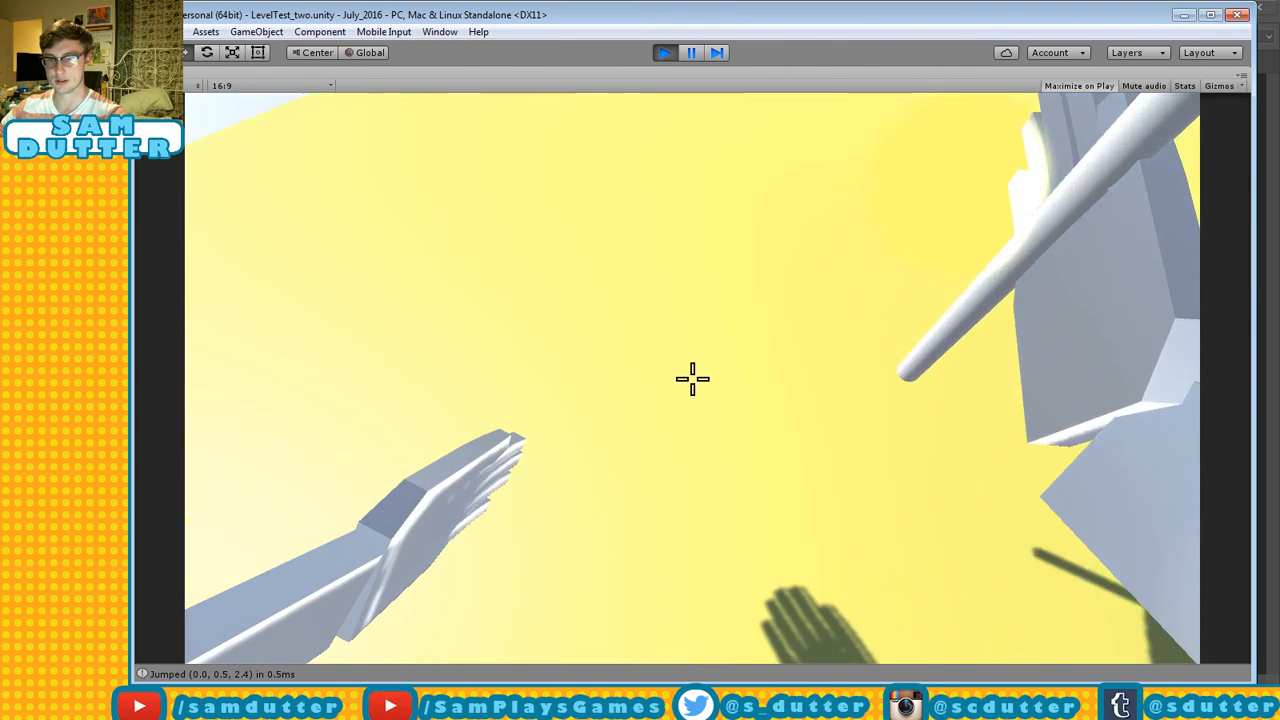
Test the right-hand power repeatedly on the yellow slab, with a jump in between.
{"action": "left_click", "coordinate": [692, 379]}
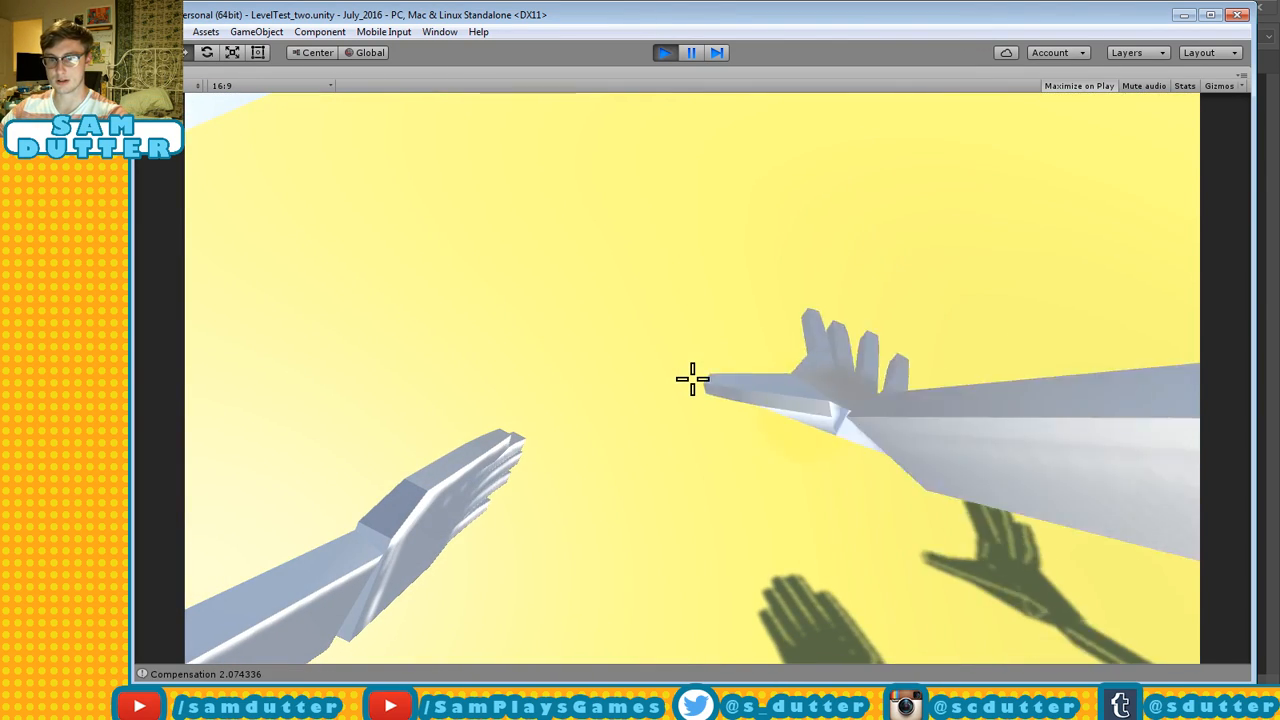
{"action": "left_click", "coordinate": [692, 379]}
{"action": "key", "text": "space"}
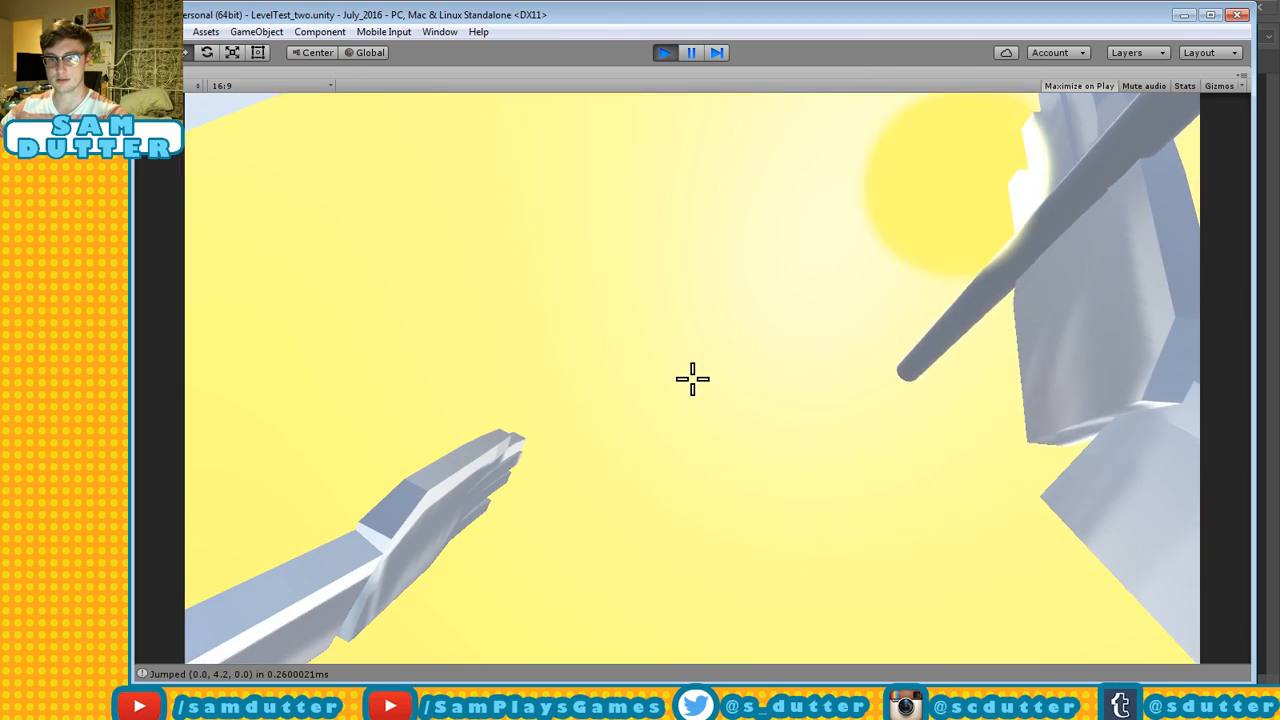
{"action": "left_click", "coordinate": [692, 379]}
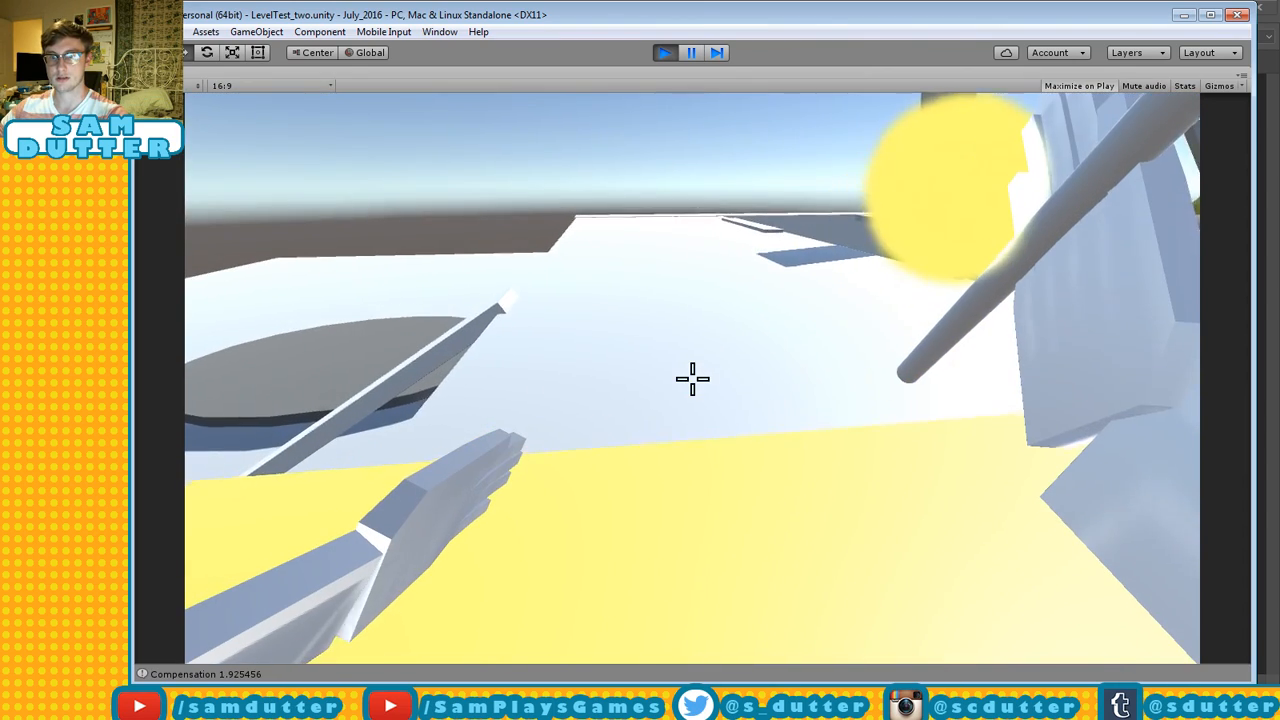
{"action": "left_click", "coordinate": [692, 379]}
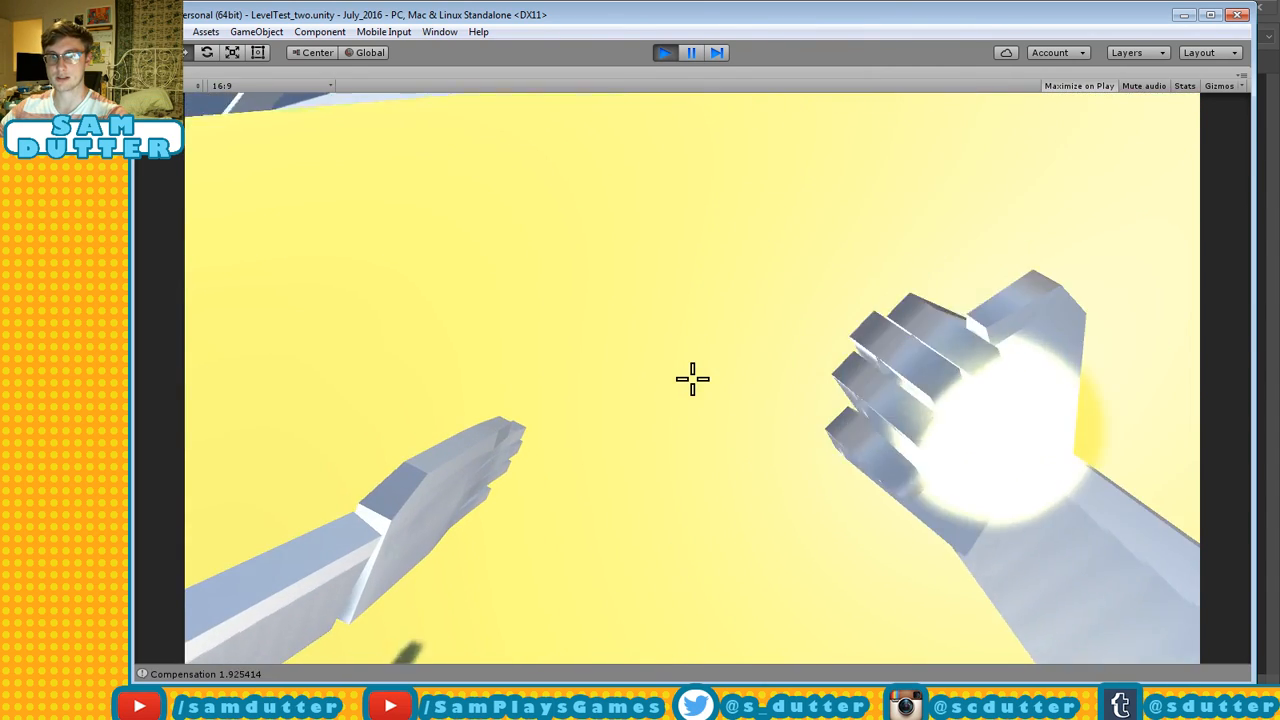
{"action": "left_click", "coordinate": [692, 379]}
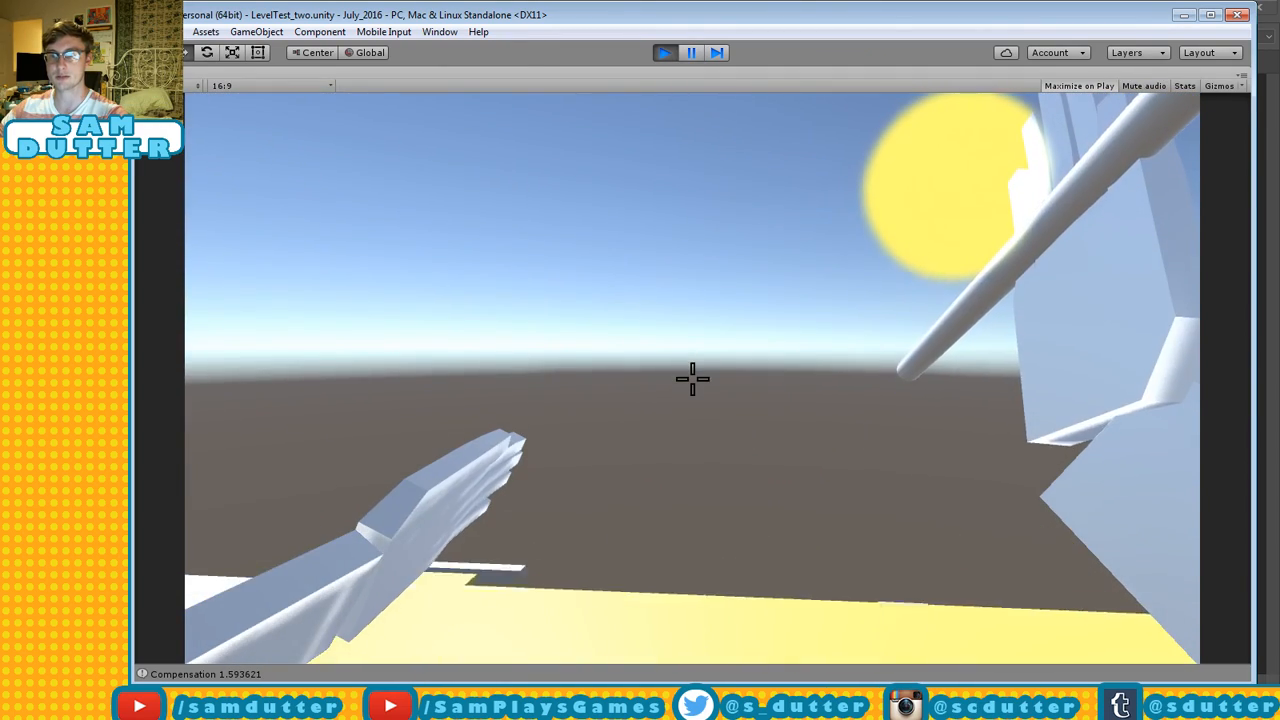
Travel past the framed yellow platform between the pillars and jump towards the round grey platform.
{"action": "key", "text": "w"}
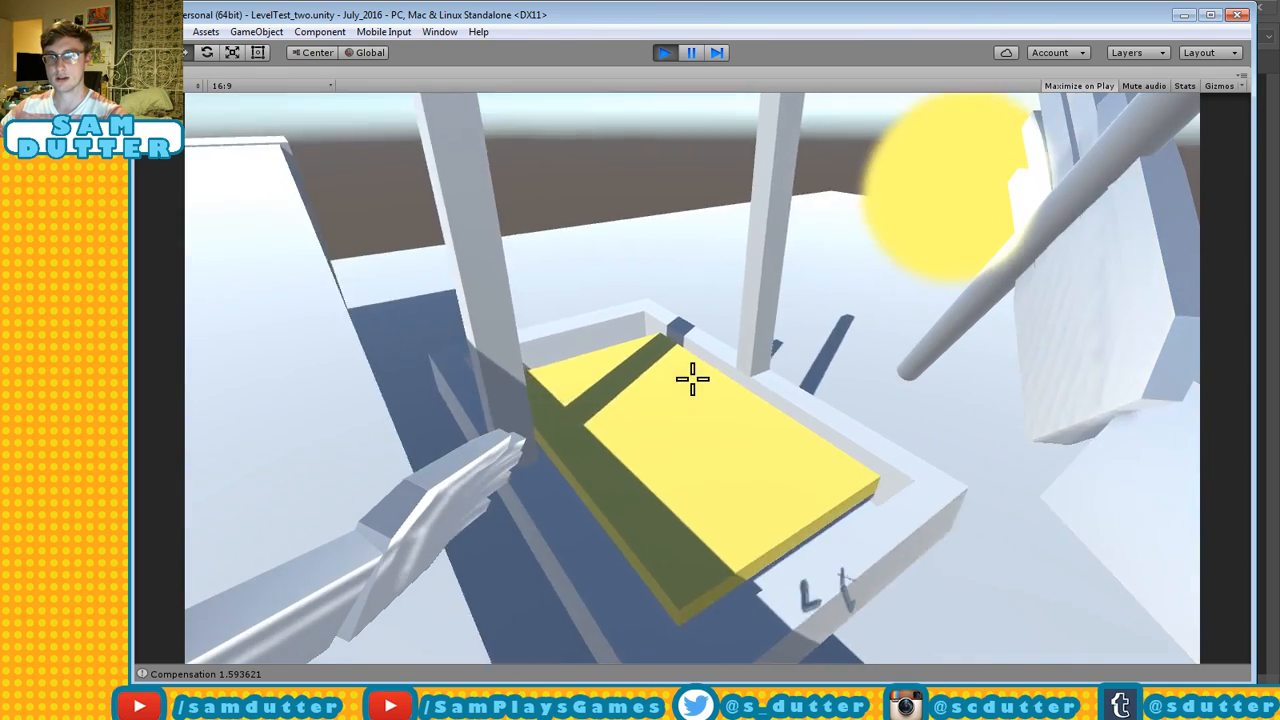
{"action": "key", "text": "space"}
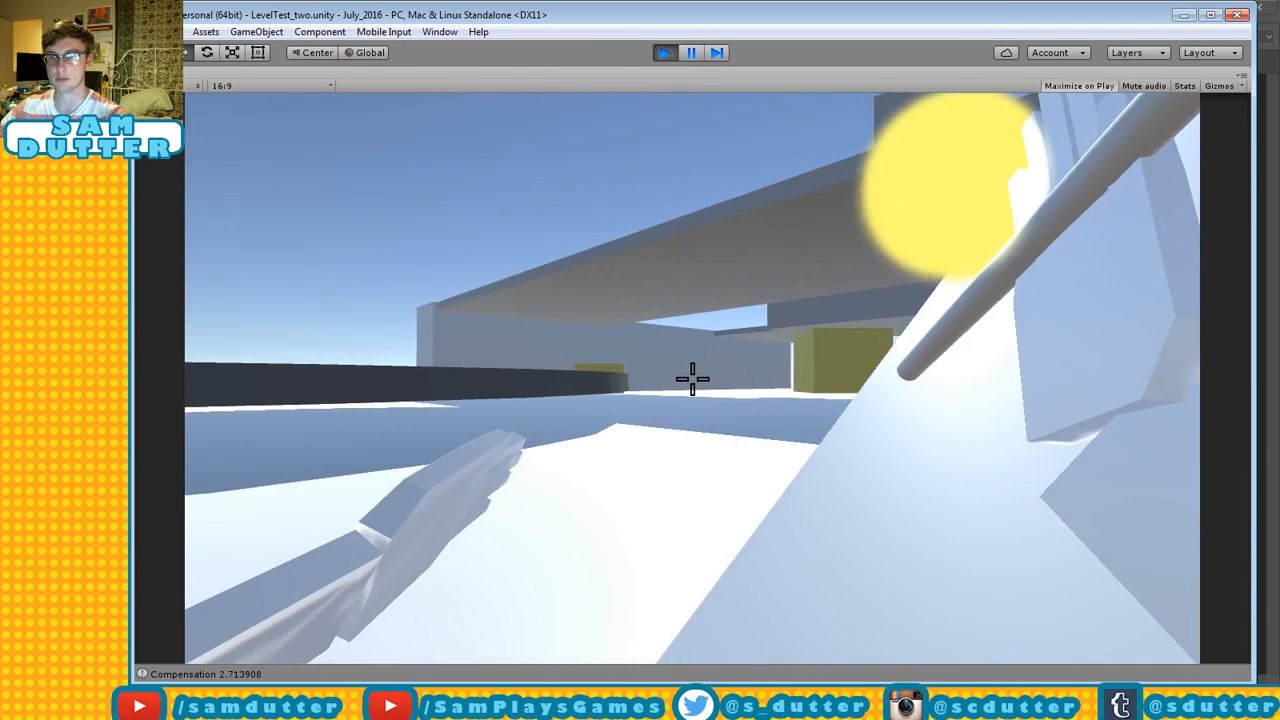
{"action": "key", "text": "space"}
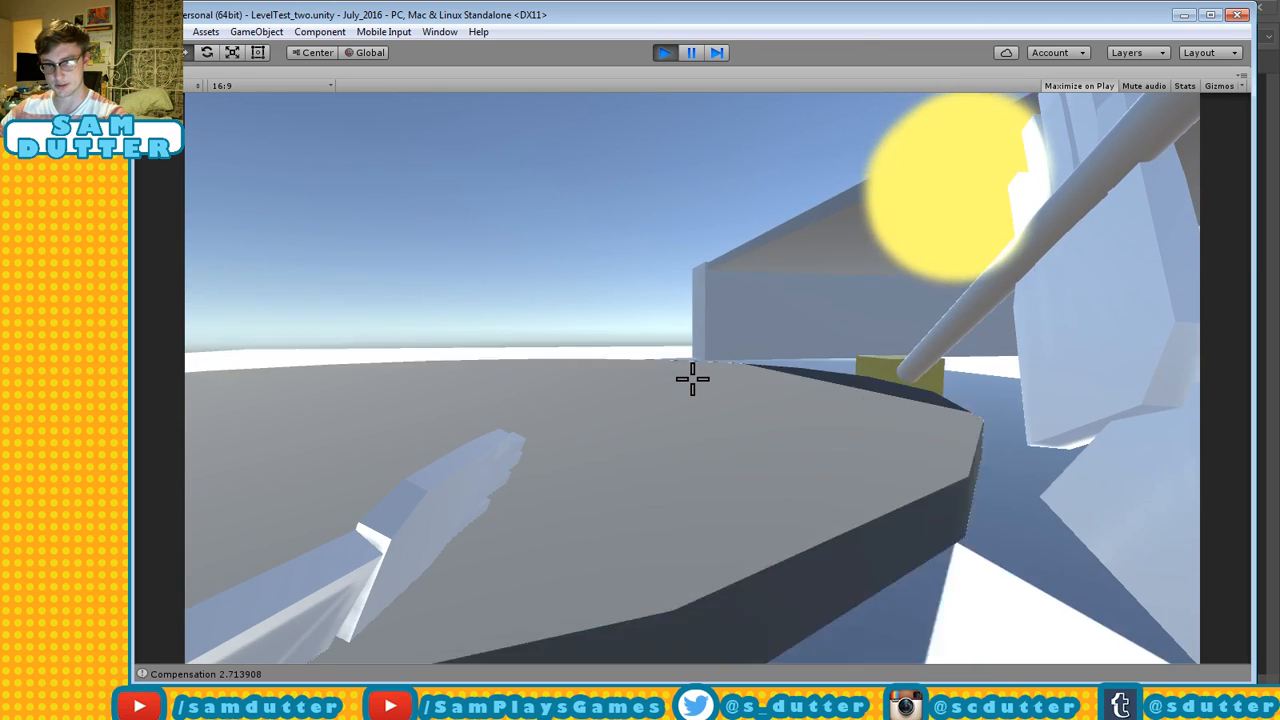
{"action": "key", "text": "space"}
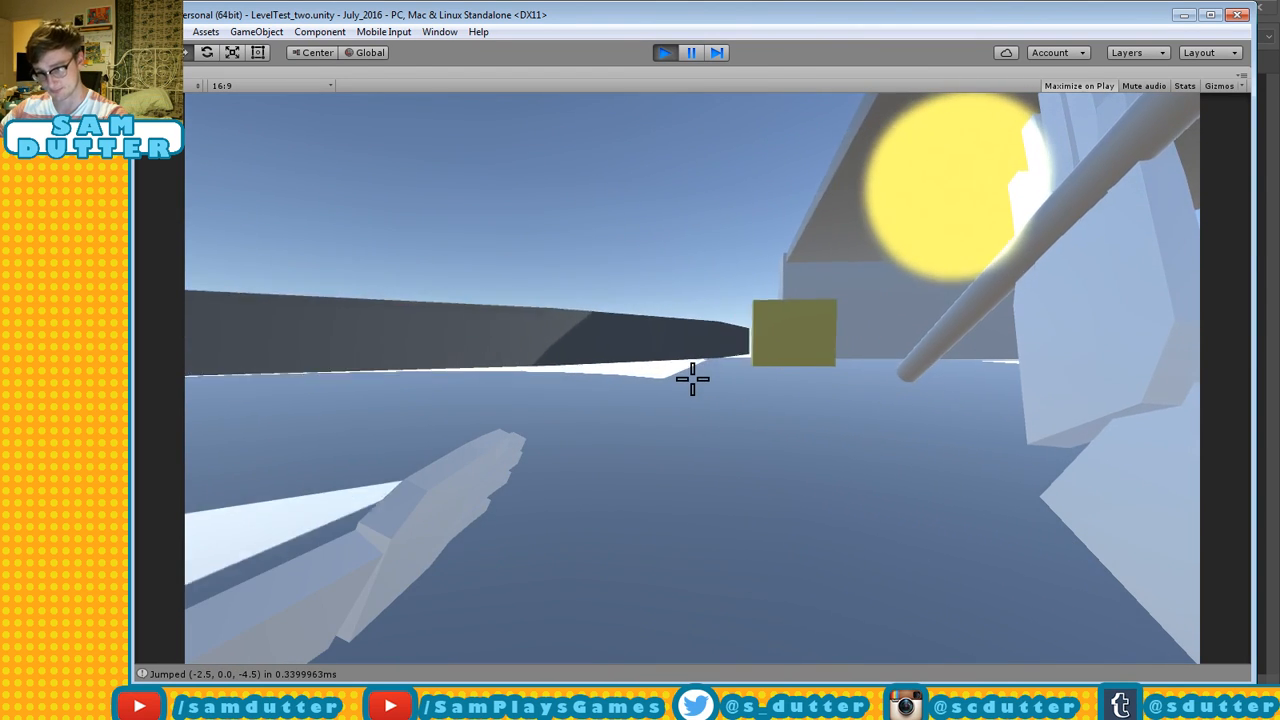
Use the hand power beside the round grey platform, jump onto it and walk across its top to survey the level.
{"action": "left_click", "coordinate": [692, 379]}
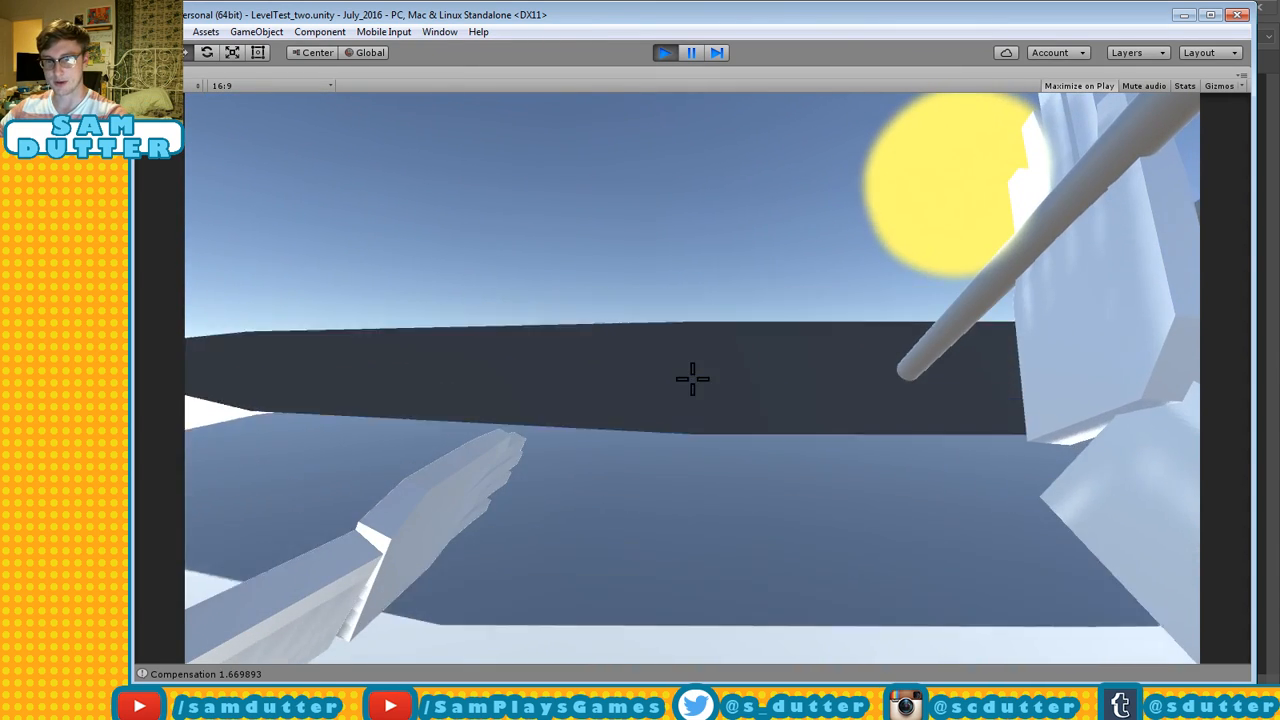
{"action": "key", "text": "space"}
{"action": "key", "text": "w"}
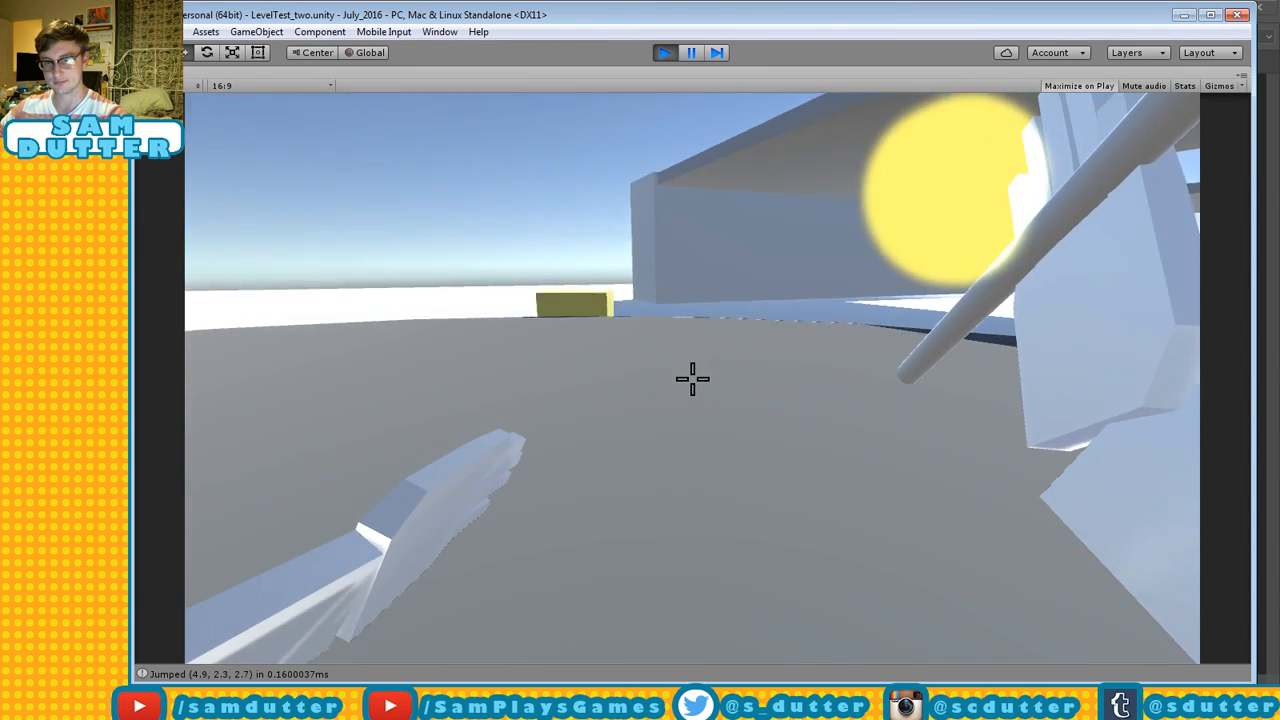
{"action": "key", "text": "w"}
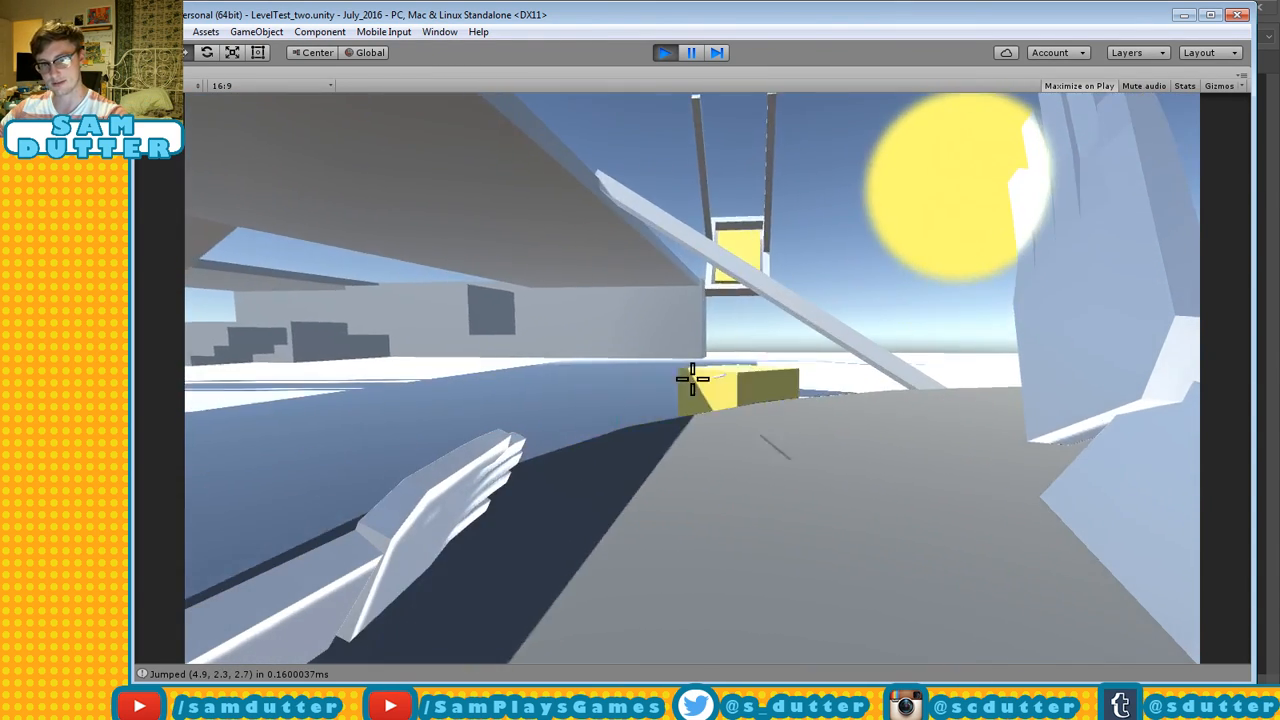
{"action": "key", "text": "w"}
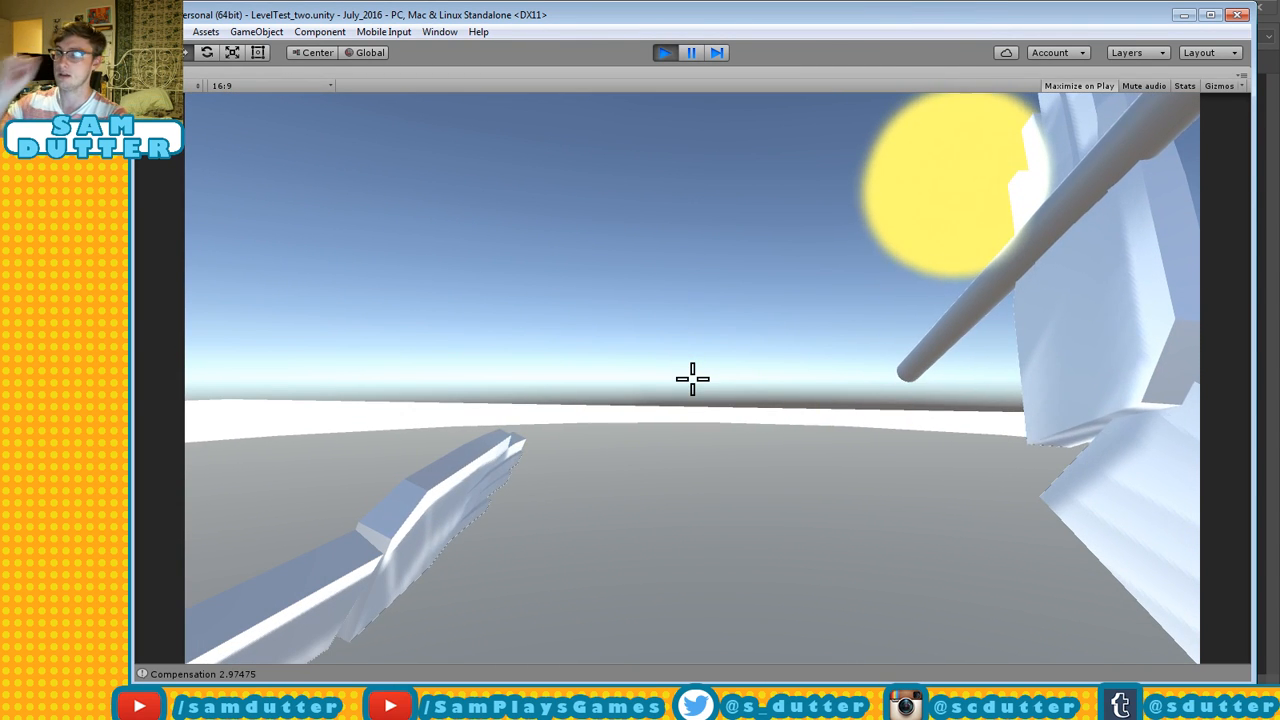
{"action": "key", "text": "w"}
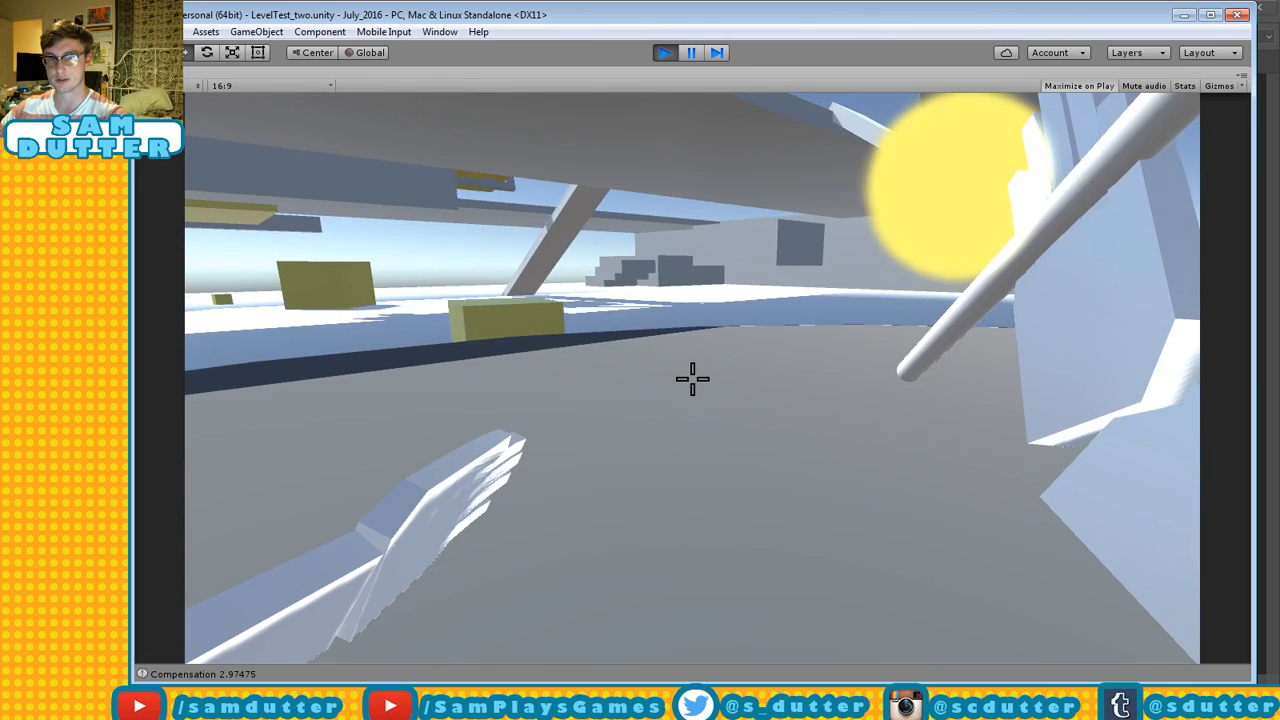
{"action": "key", "text": "w"}
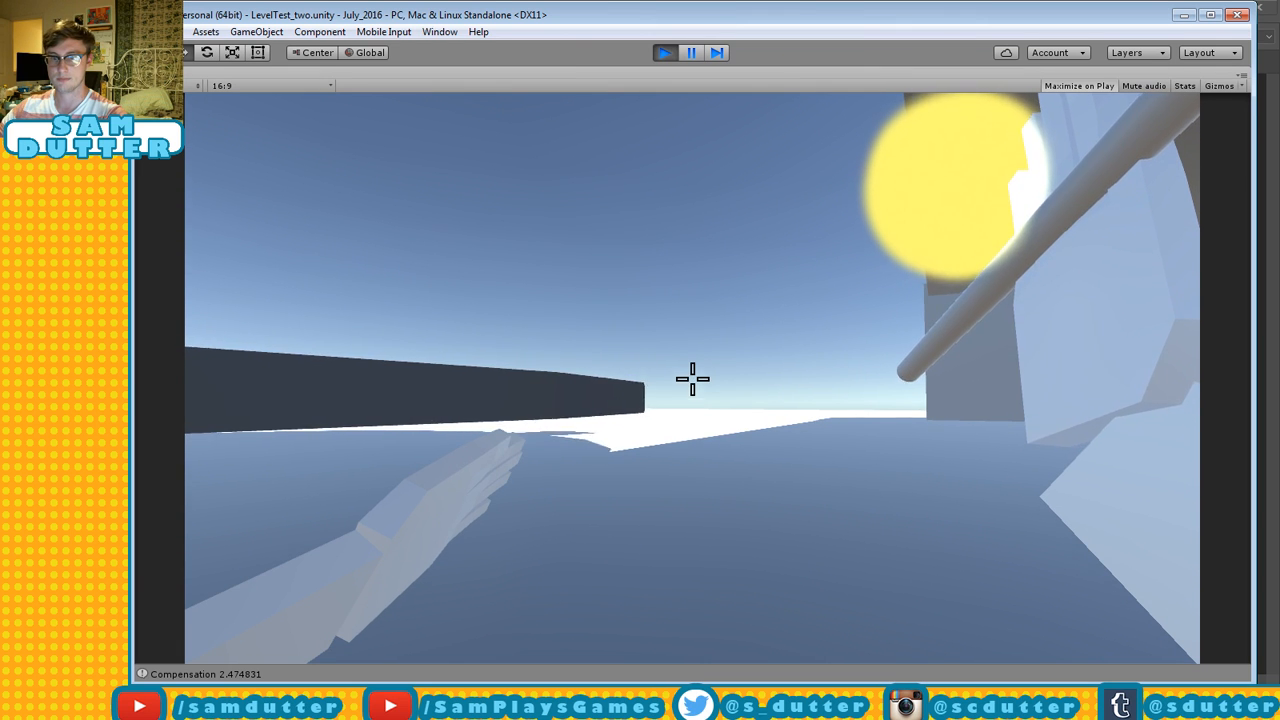
Test the hand power on the yellow block in the shaded area beside the round grey platform.
{"action": "left_click", "coordinate": [692, 379]}
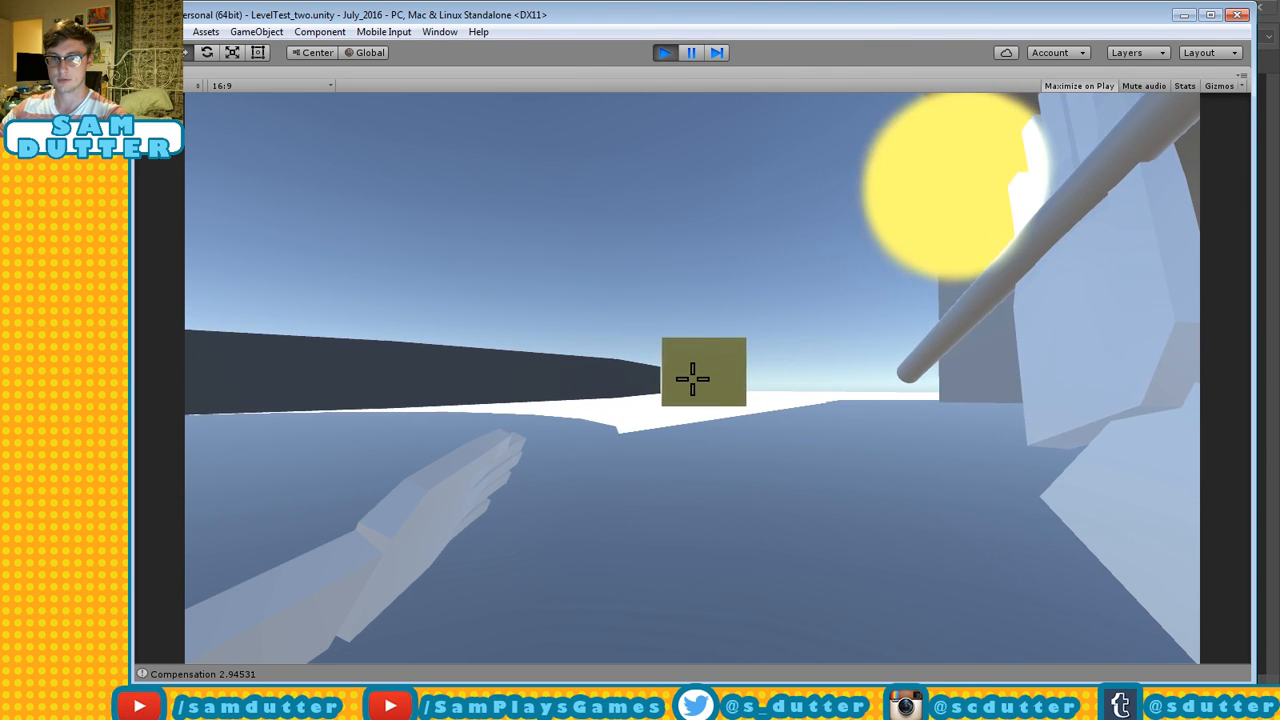
{"action": "left_click", "coordinate": [692, 379]}
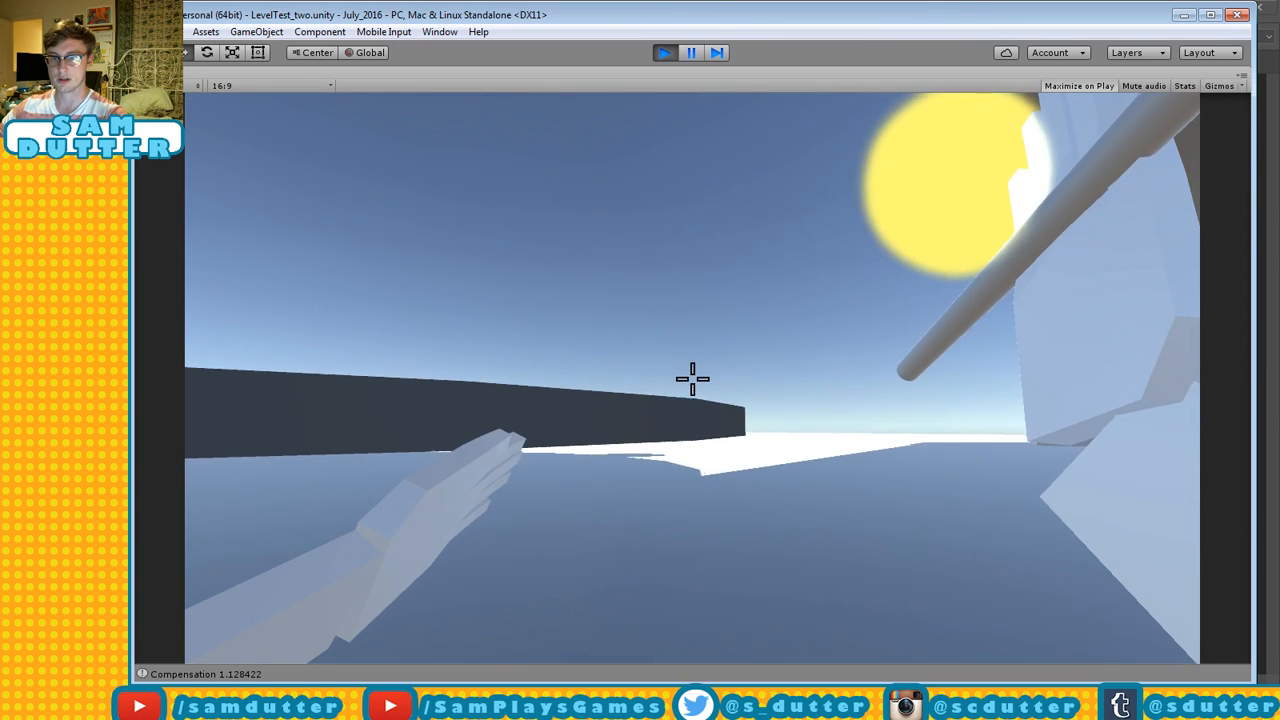
{"action": "left_click", "coordinate": [692, 379]}
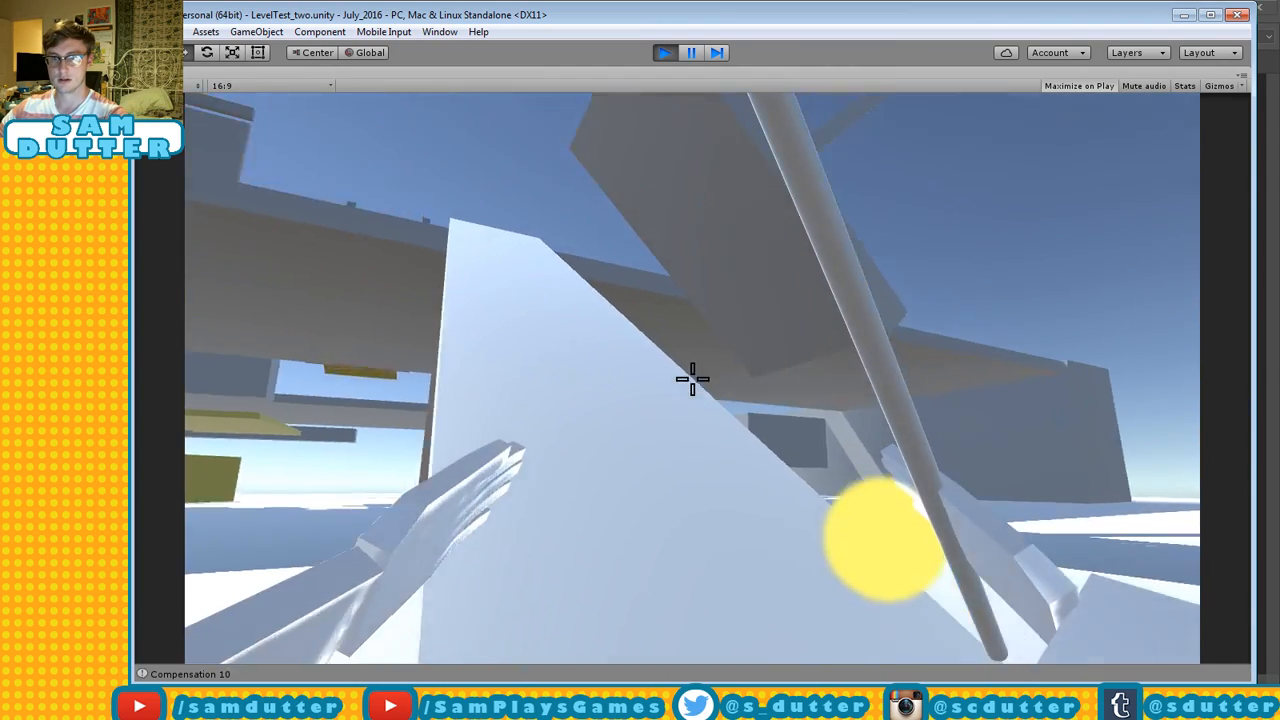
Walk over the white ledge to the large yellow block, use the hand power on it and move on.
{"action": "key", "text": "w"}
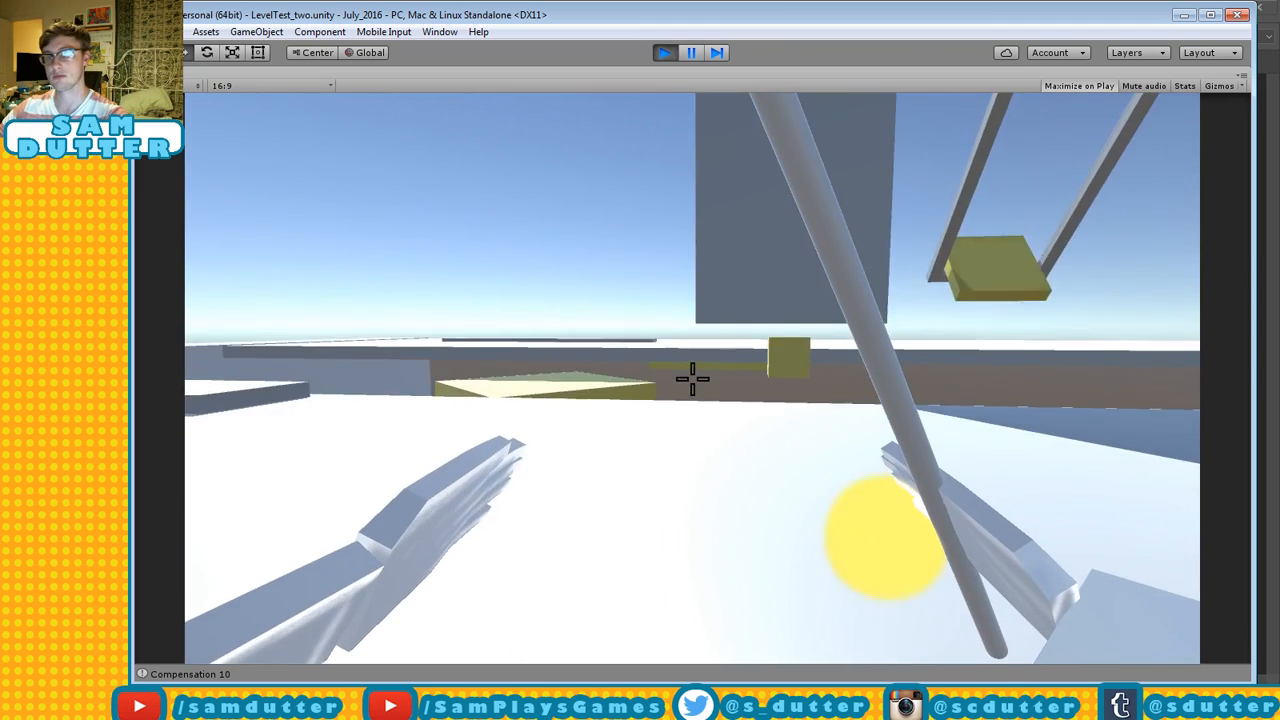
{"action": "key", "text": "w"}
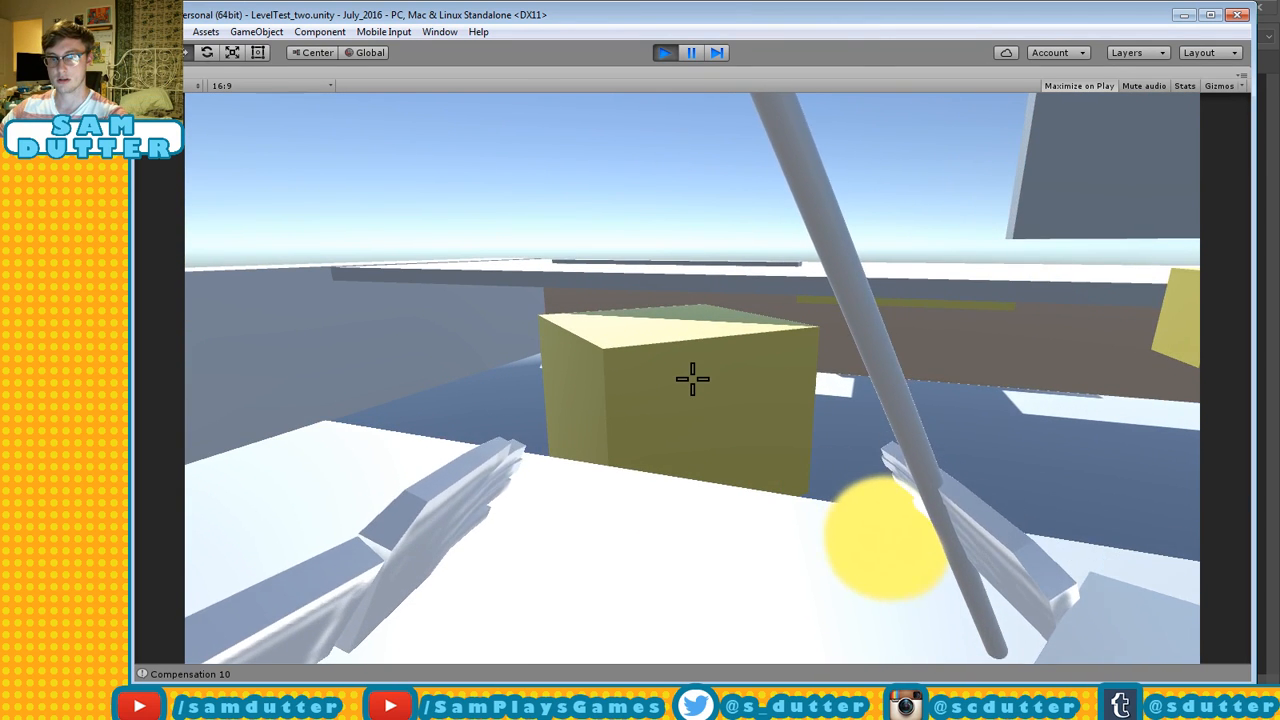
{"action": "left_click", "coordinate": [692, 379]}
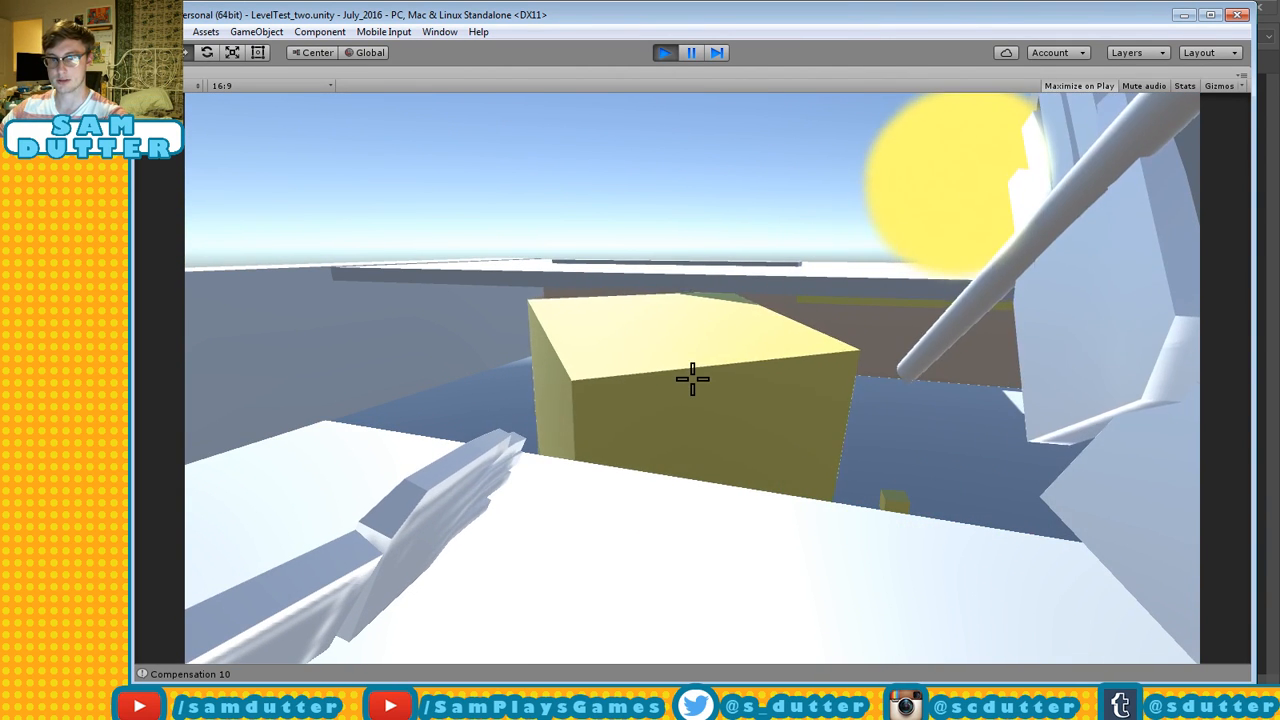
{"action": "left_click", "coordinate": [692, 379]}
{"action": "key", "text": "w"}
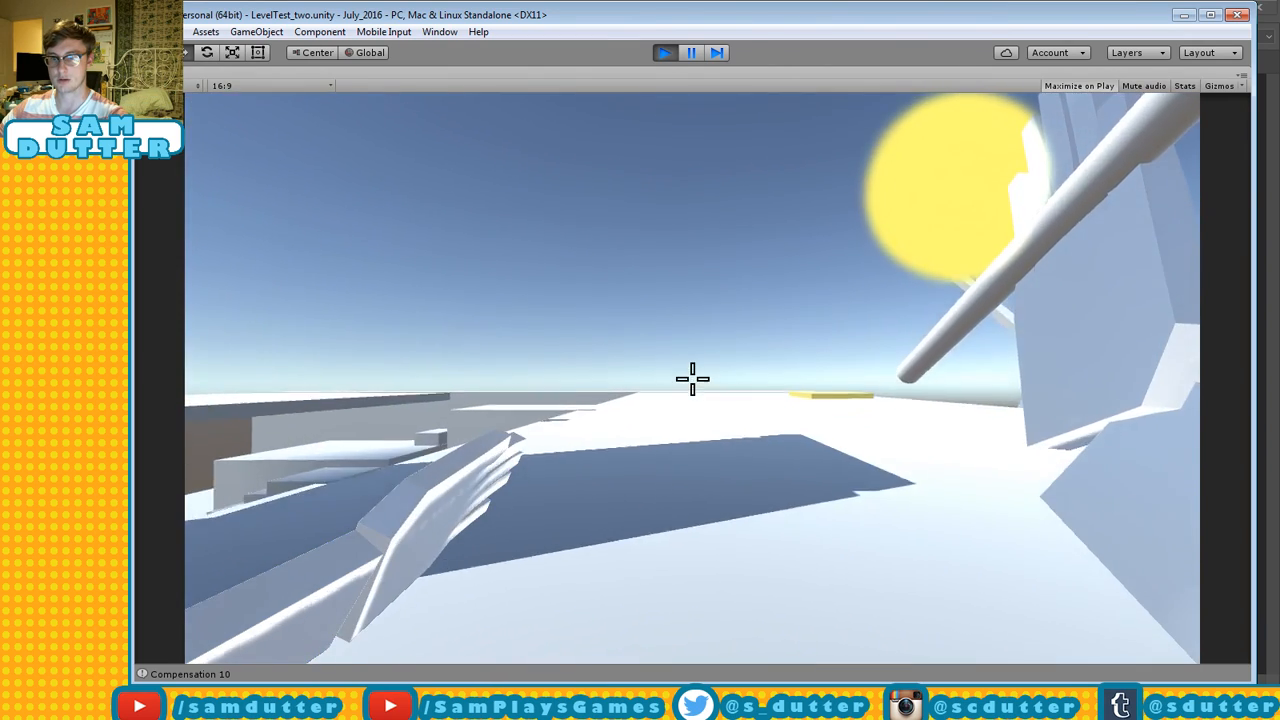
Use the hand power repeatedly on the yellow swing platform hanging between two beams, from several distances and angles.
{"action": "left_click", "coordinate": [692, 379]}
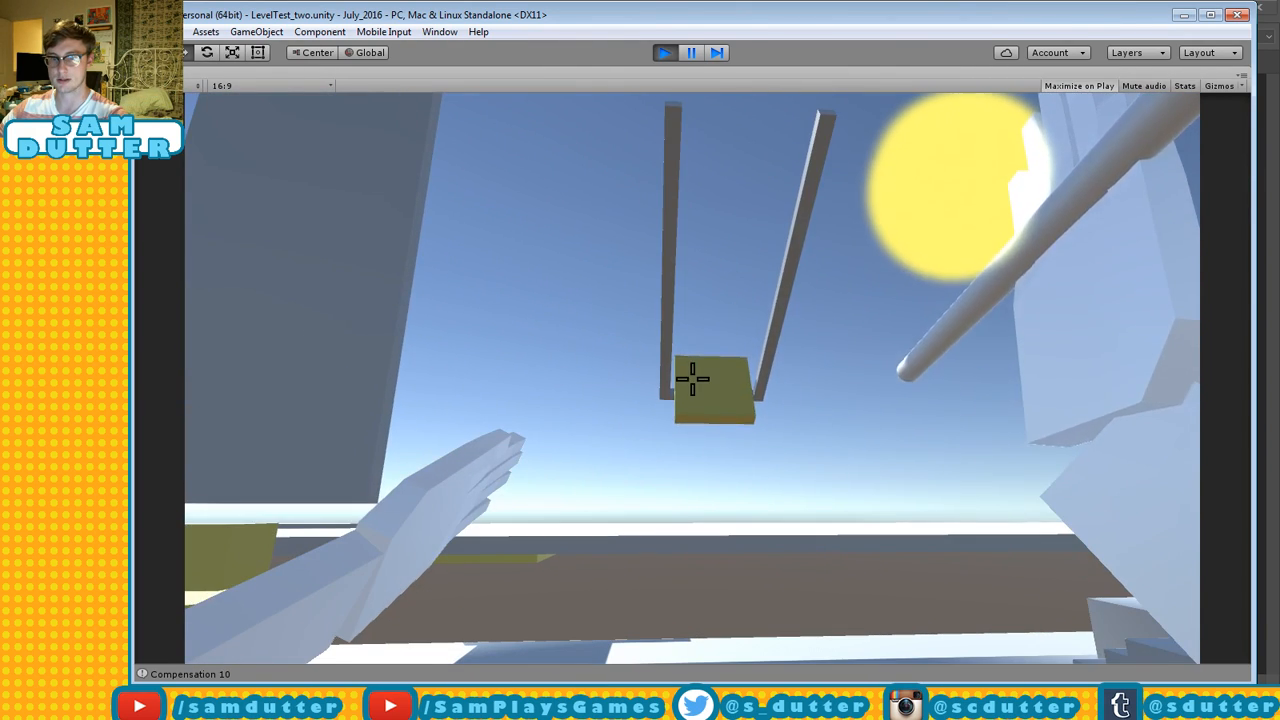
{"action": "left_click", "coordinate": [692, 379]}
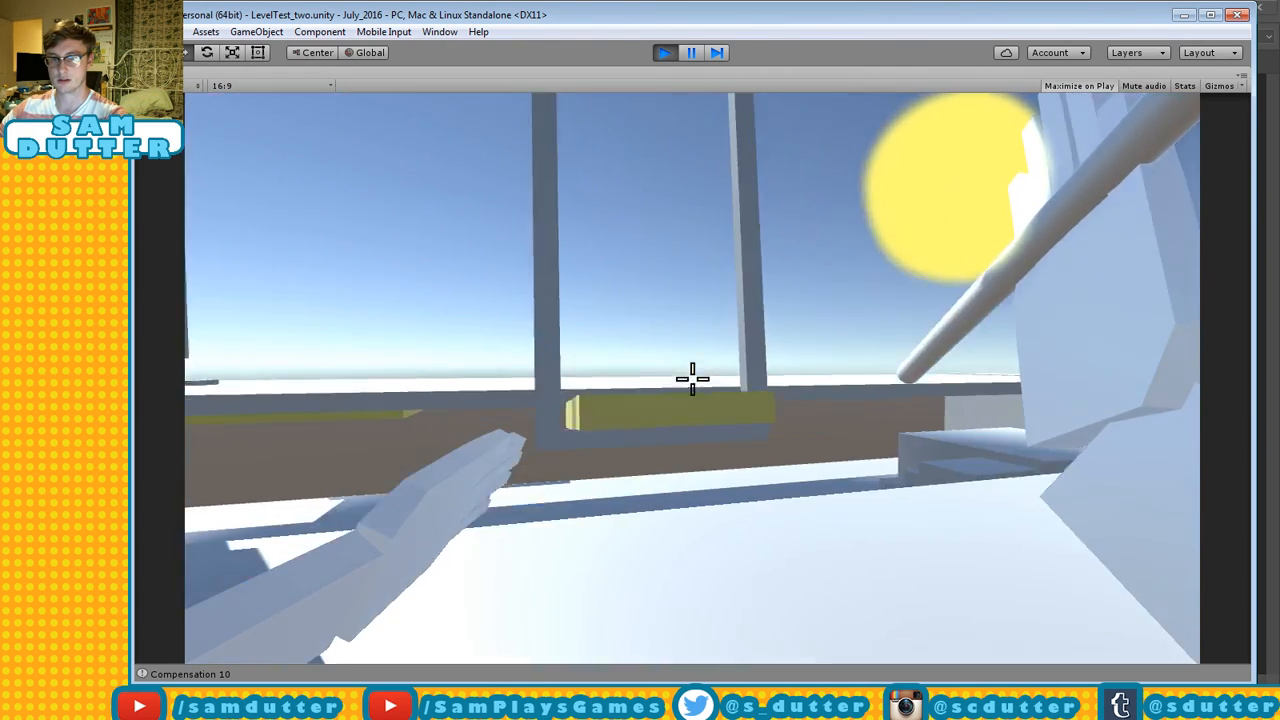
{"action": "left_click", "coordinate": [692, 379]}
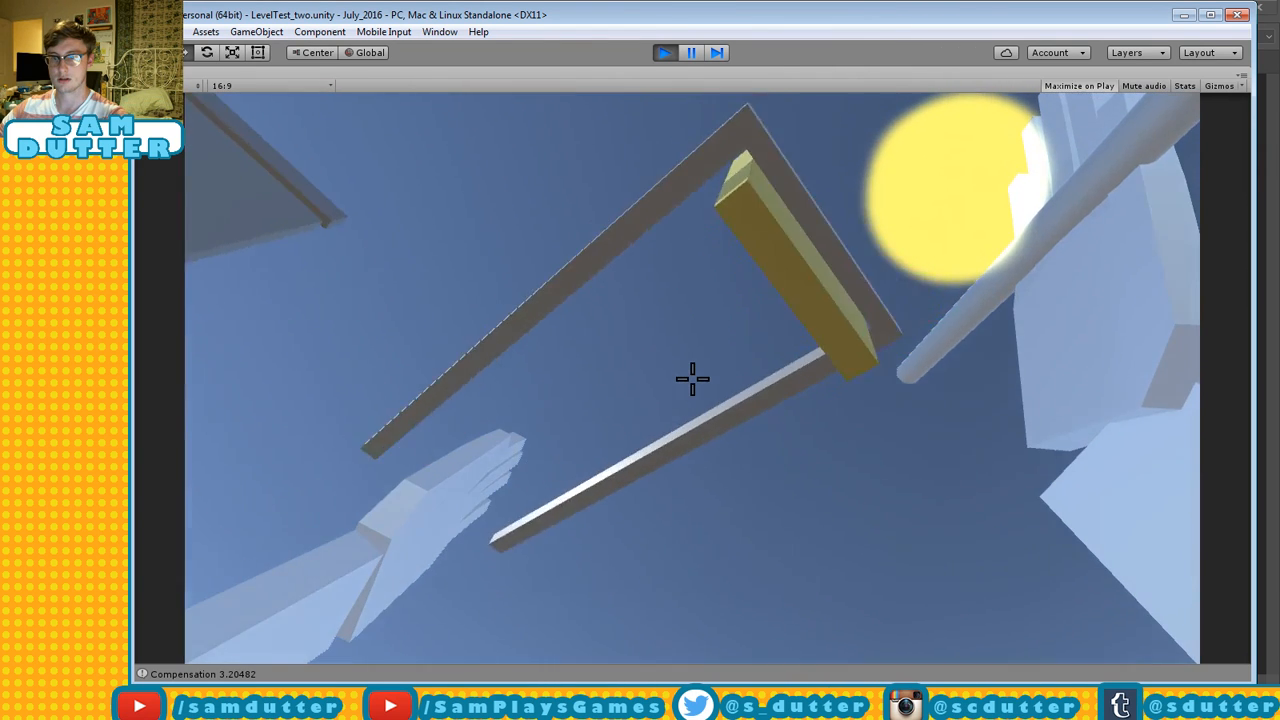
{"action": "left_click", "coordinate": [692, 379]}
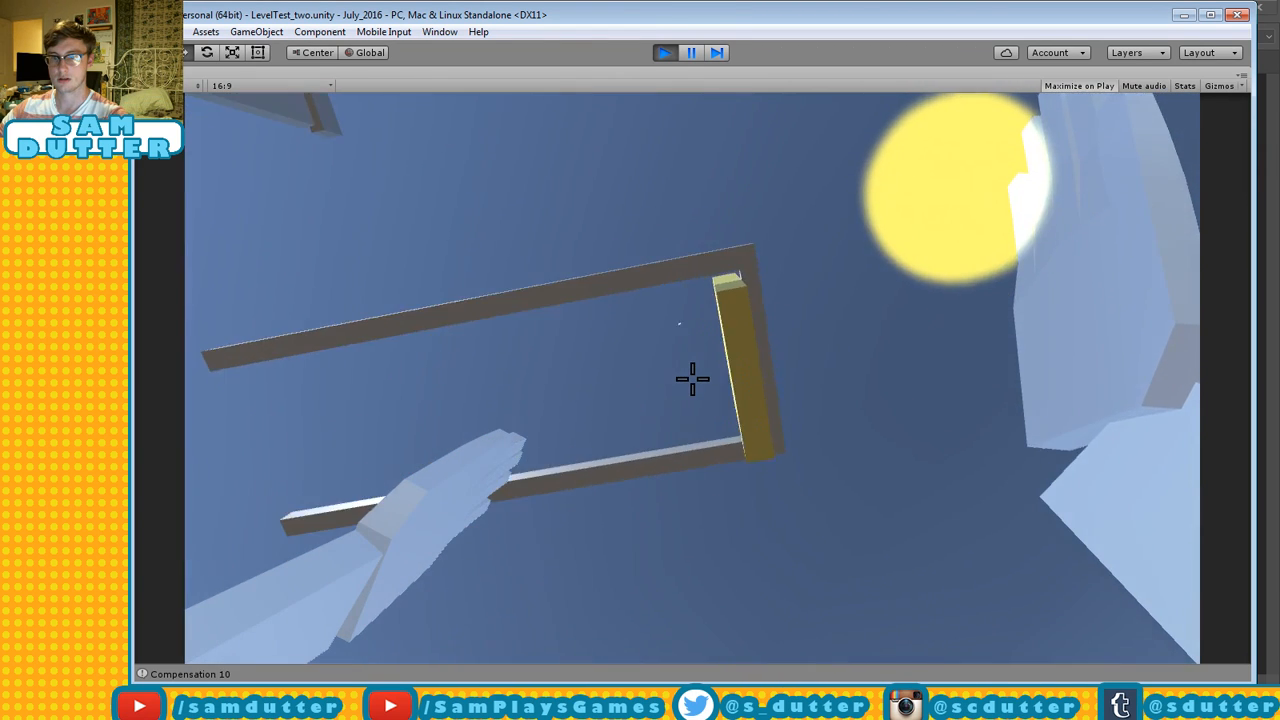
{"action": "left_click", "coordinate": [692, 379]}
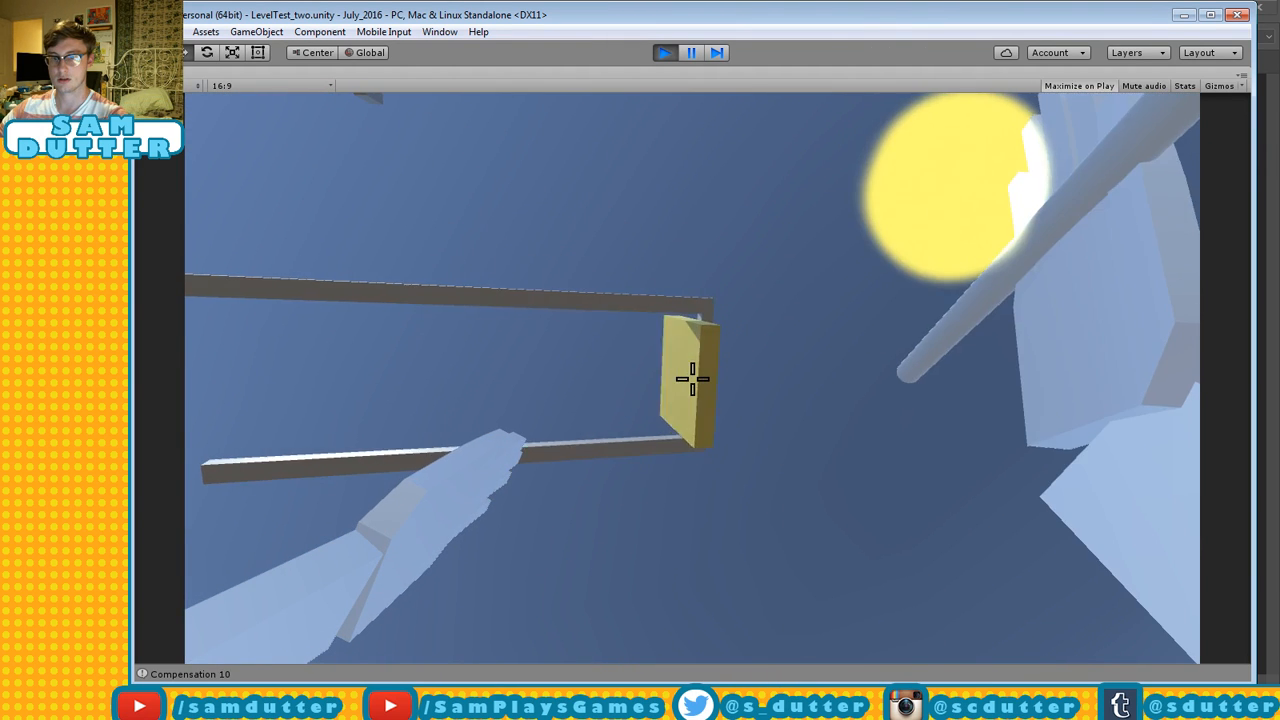
{"action": "left_click", "coordinate": [692, 379]}
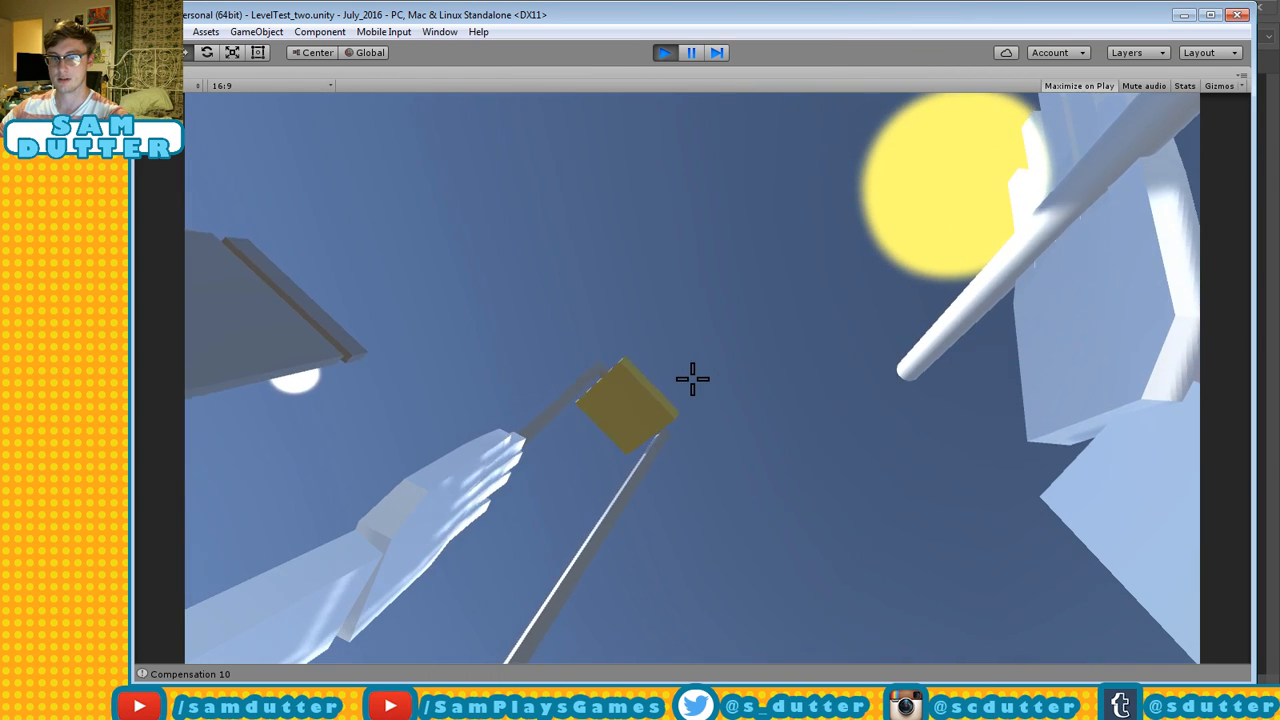
{"action": "left_click", "coordinate": [692, 379]}
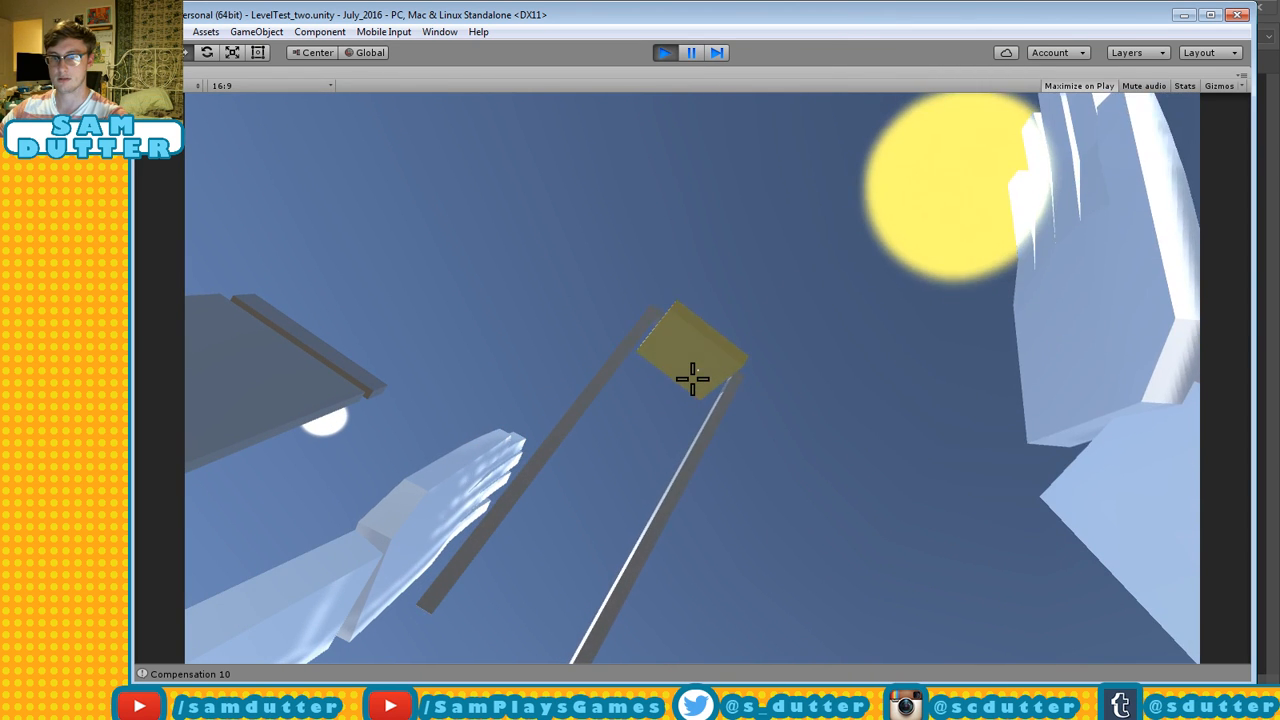
{"action": "left_click", "coordinate": [692, 379]}
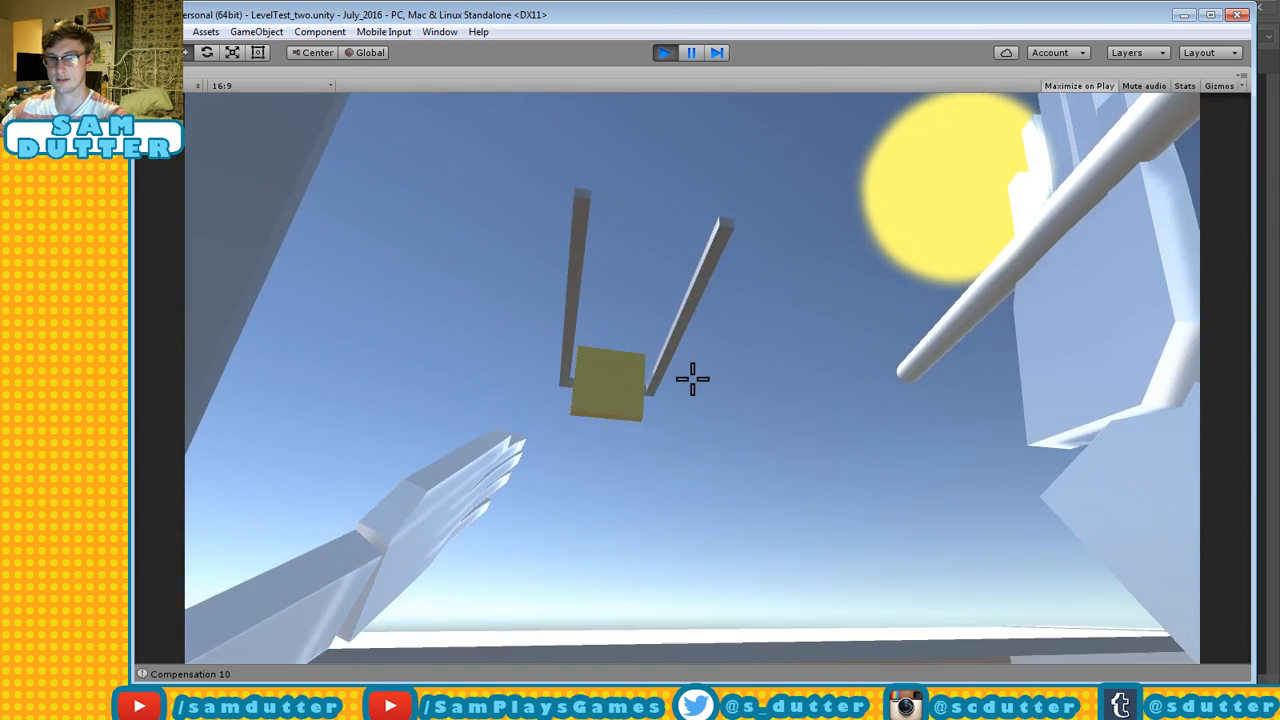
{"action": "left_click", "coordinate": [692, 379]}
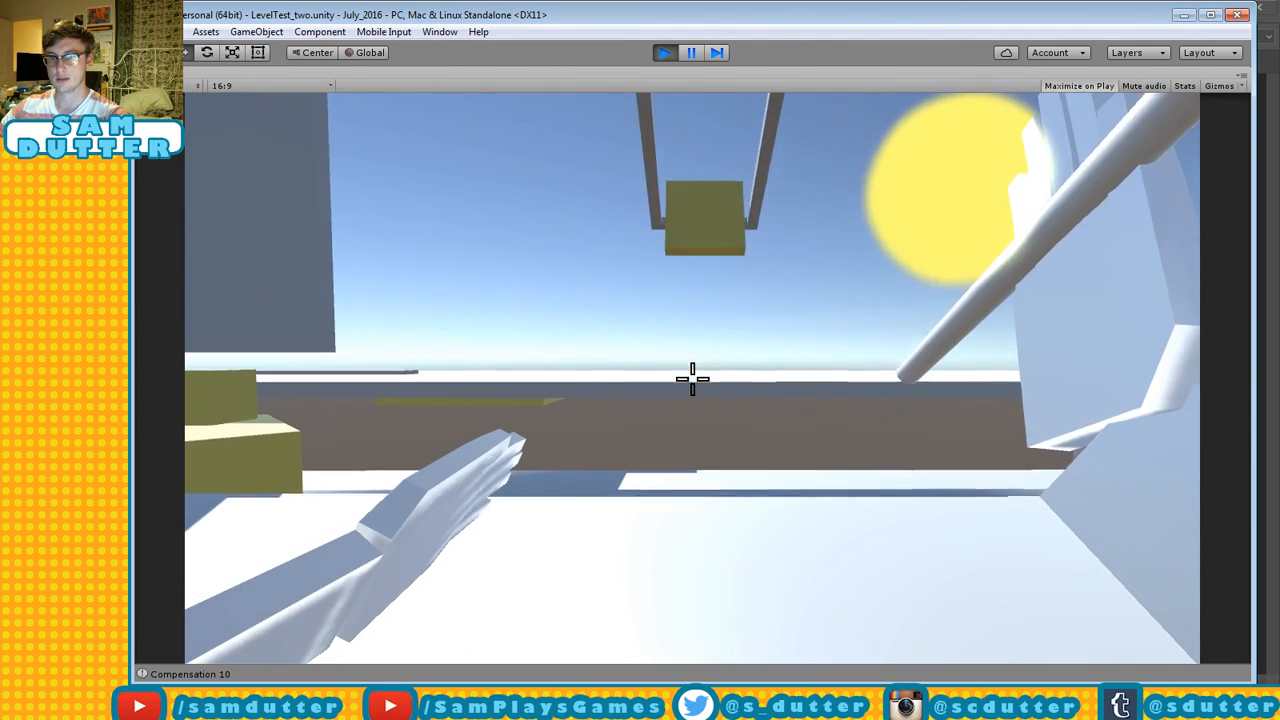
{"action": "left_click", "coordinate": [692, 379]}
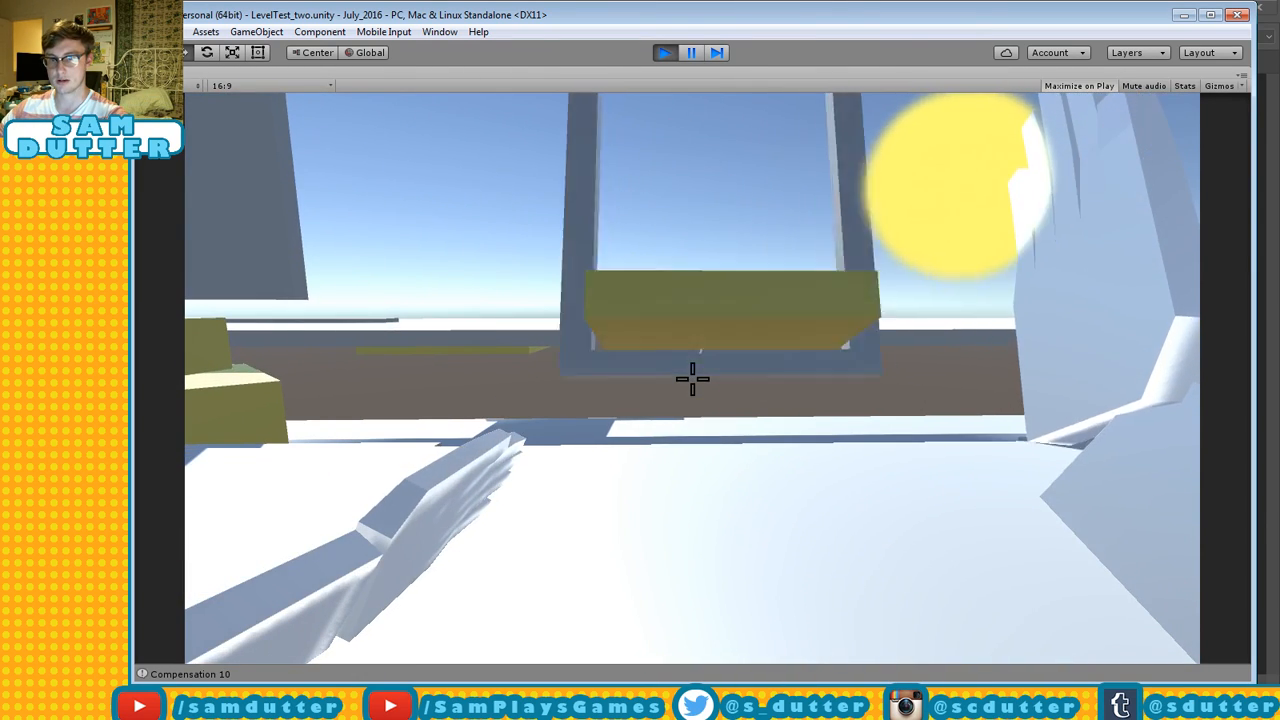
Use the hand power once more on the yellow swing platform and stop the playtest.
{"action": "left_click", "coordinate": [692, 379]}
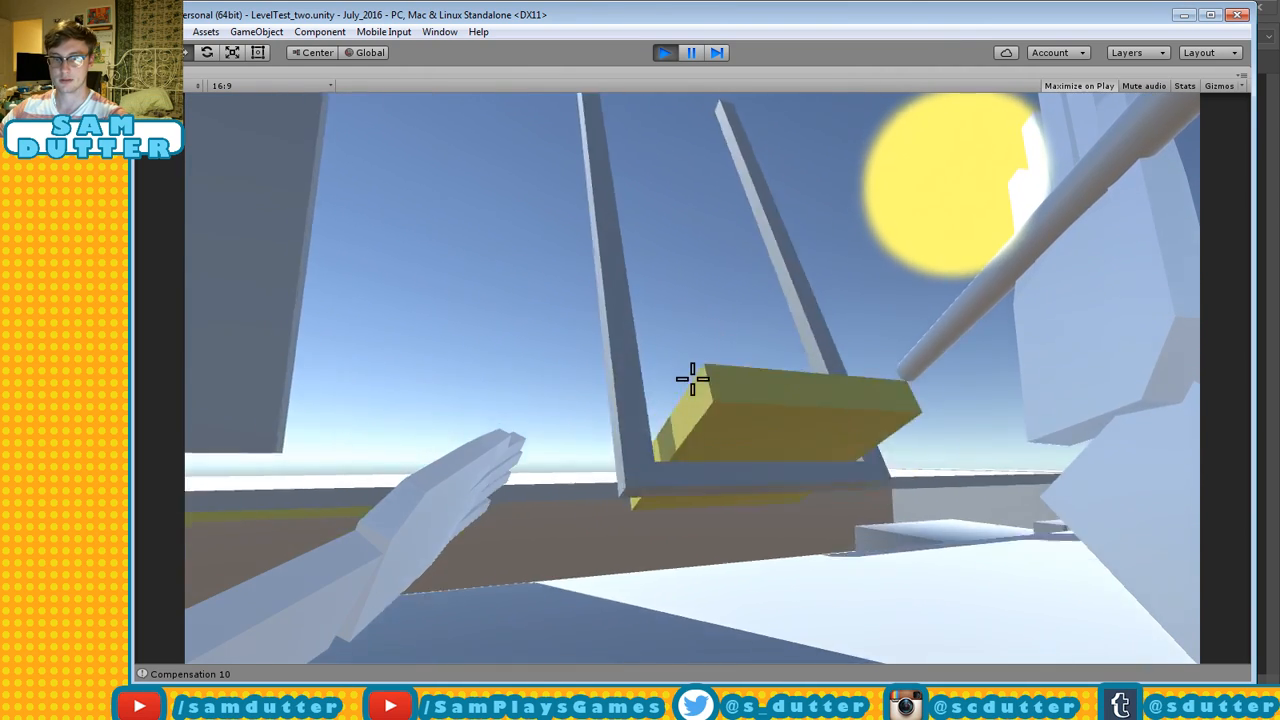
{"action": "key", "text": "alt+Tab"}
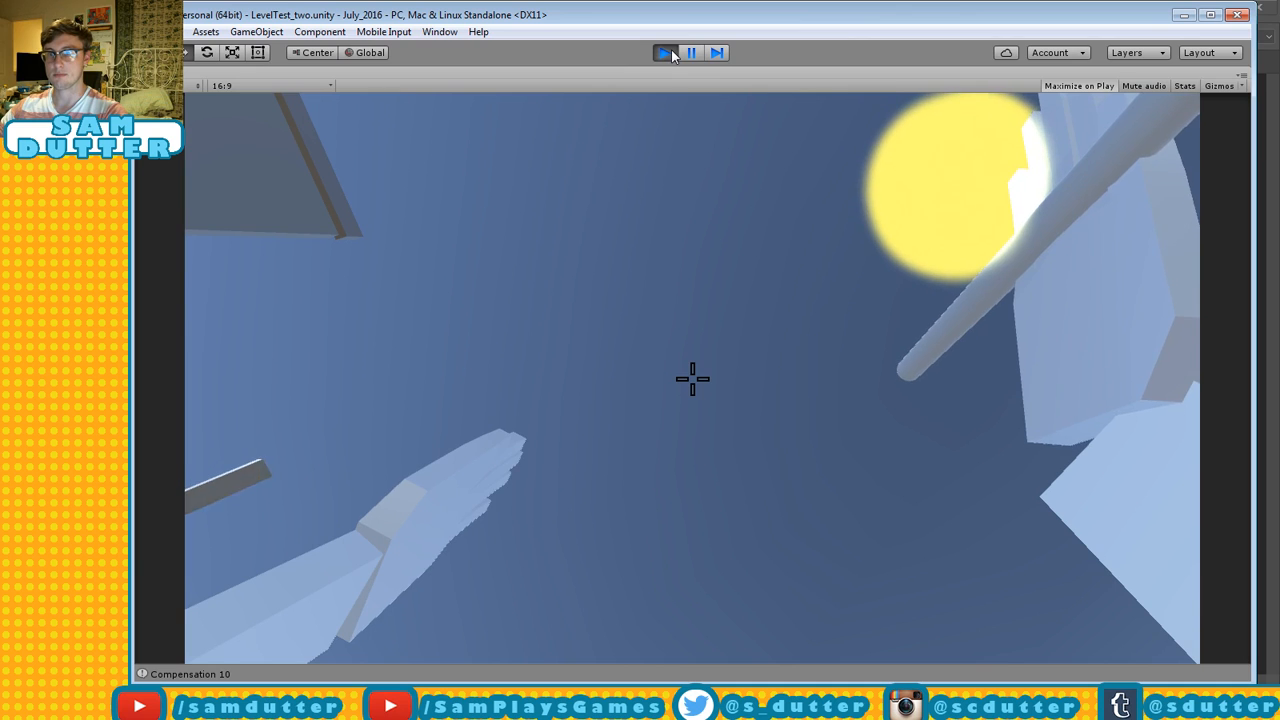
{"action": "left_click", "coordinate": [671, 52]}
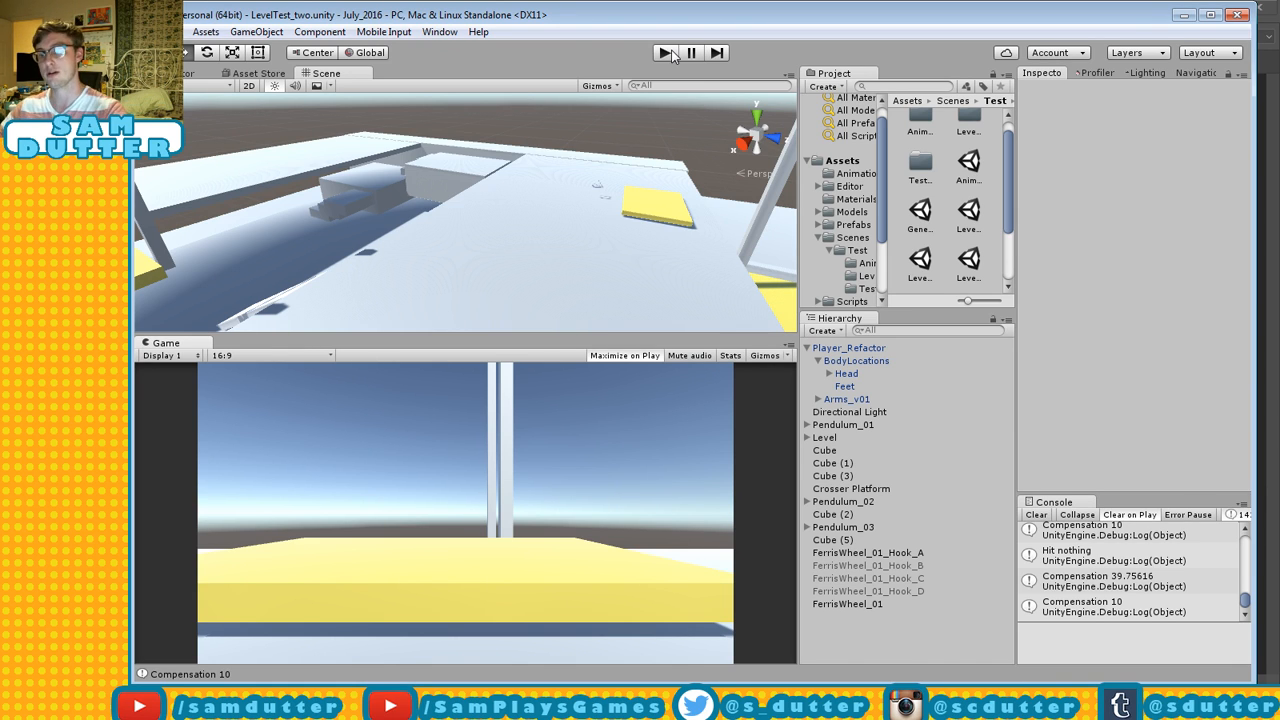
Switch to Photoshop and save the concept document as a new PSD named GDev_Concepts_03_MainCharacter with Maximize Compatibility on.
{"action": "key", "text": "alt+Tab"}
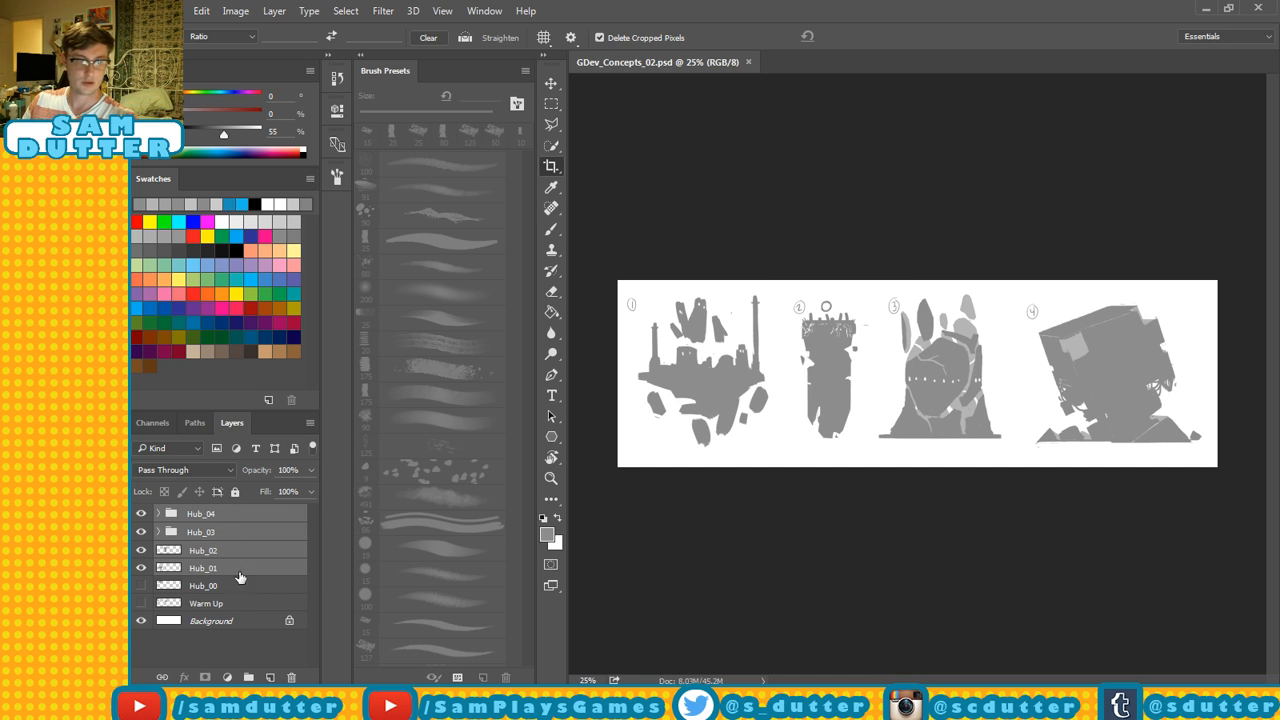
{"action": "key", "text": "ctrl"}
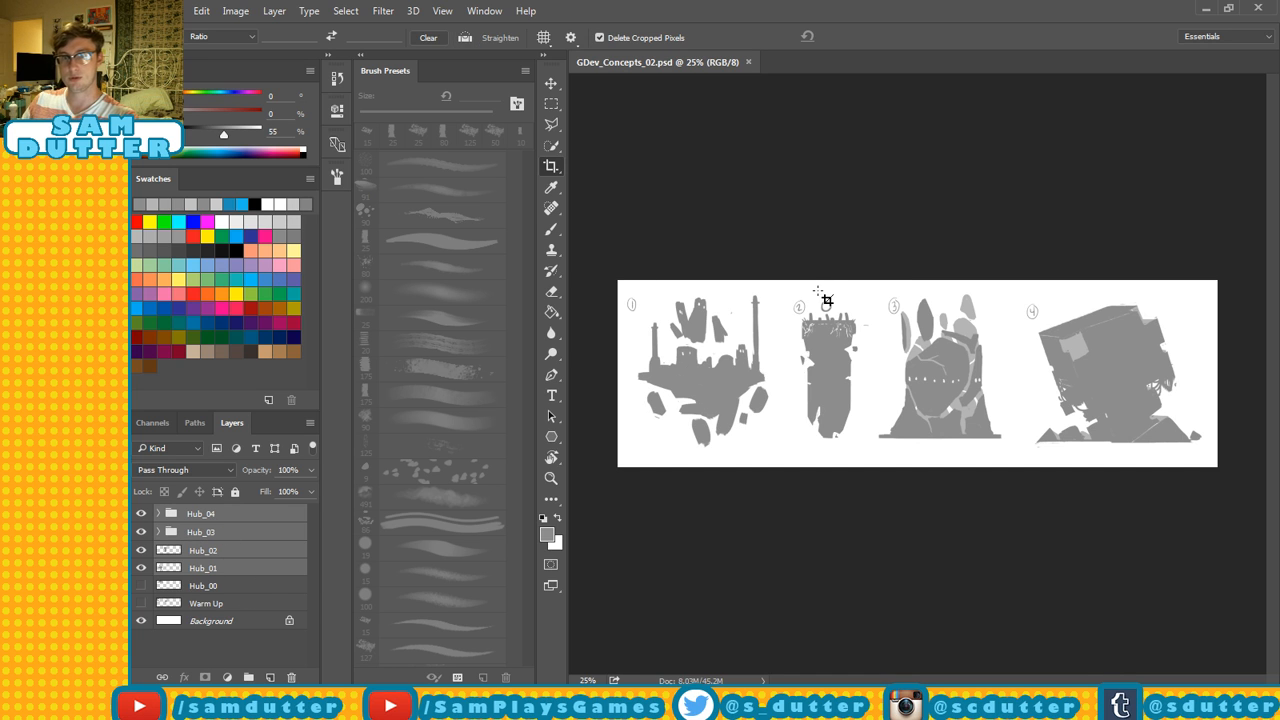
{"action": "key", "text": "ctrl+shift+s"}
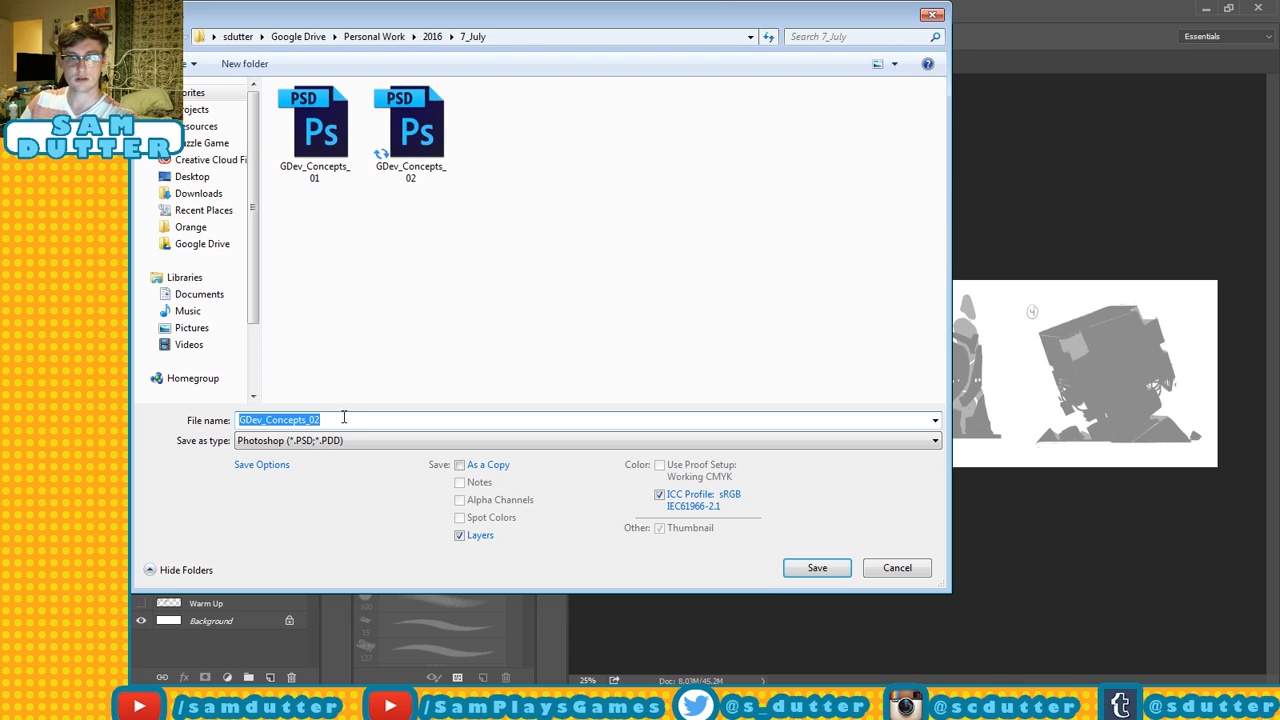
{"action": "left_click", "coordinate": [343, 419]}
{"action": "key", "text": "BackSpace"}
{"action": "type", "text": "3_MainCharacter"}
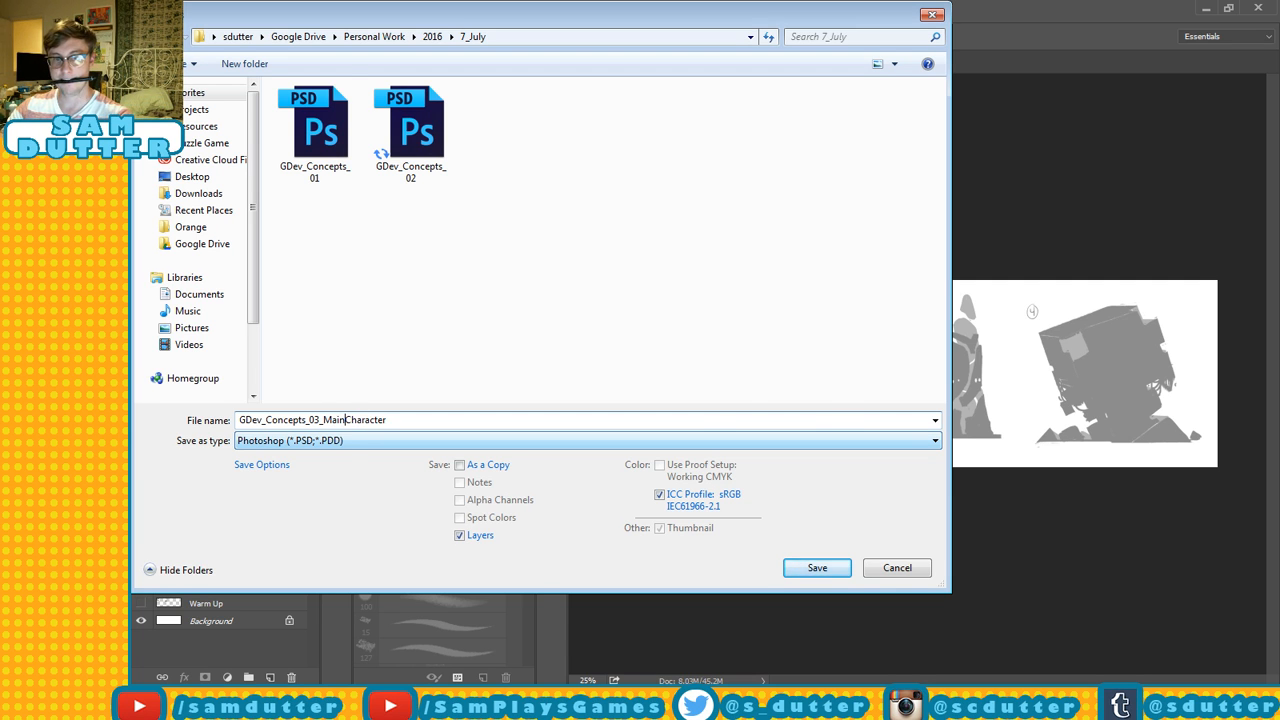
{"action": "key", "text": "Return"}
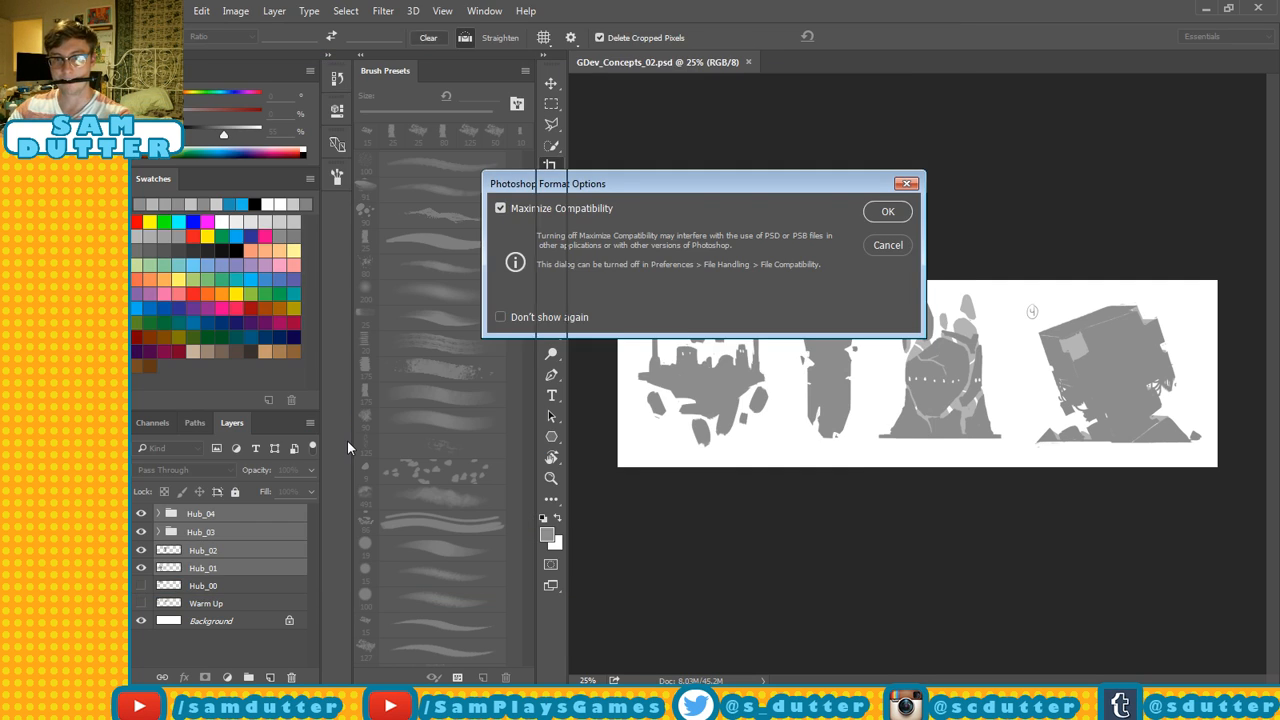
{"action": "key", "text": "Return"}
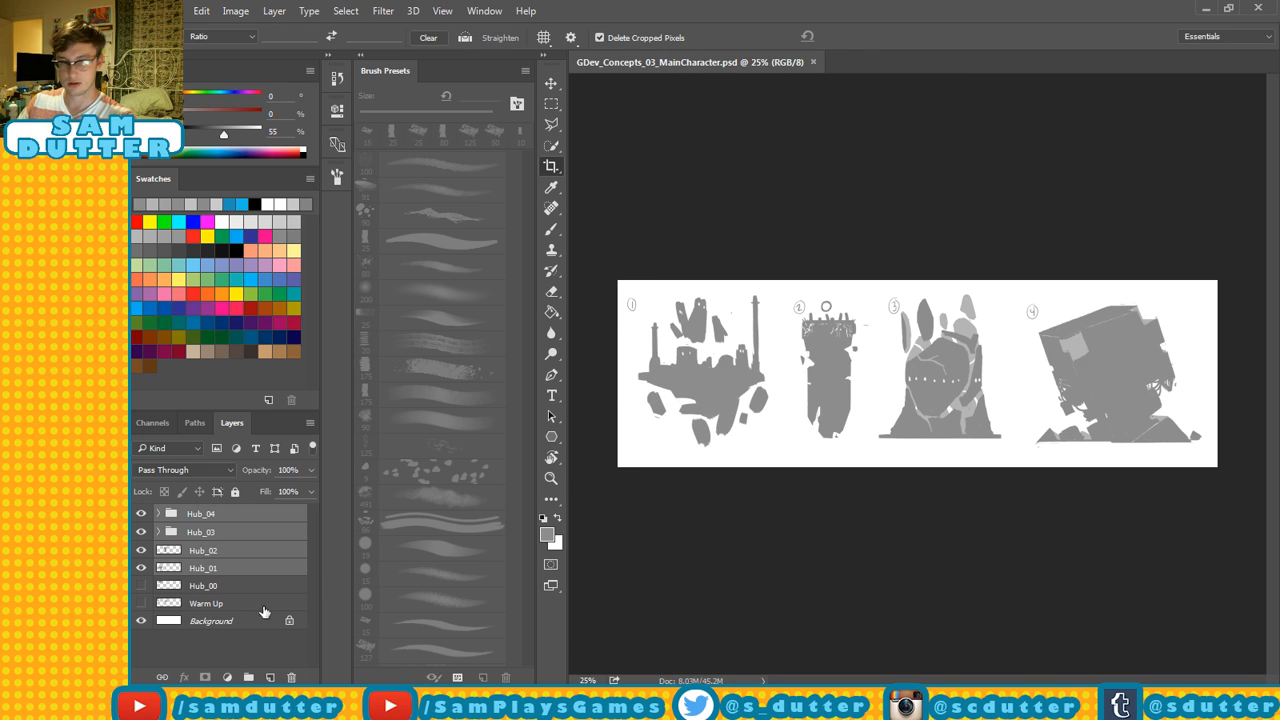
Group the layers Hub_04 through Hub_00, name the group Hub Concepts and save the document.
{"action": "left_click", "coordinate": [226, 520]}
{"action": "left_click", "coordinate": [236, 588], "text": "shift"}
{"action": "key", "text": "ctrl+g"}
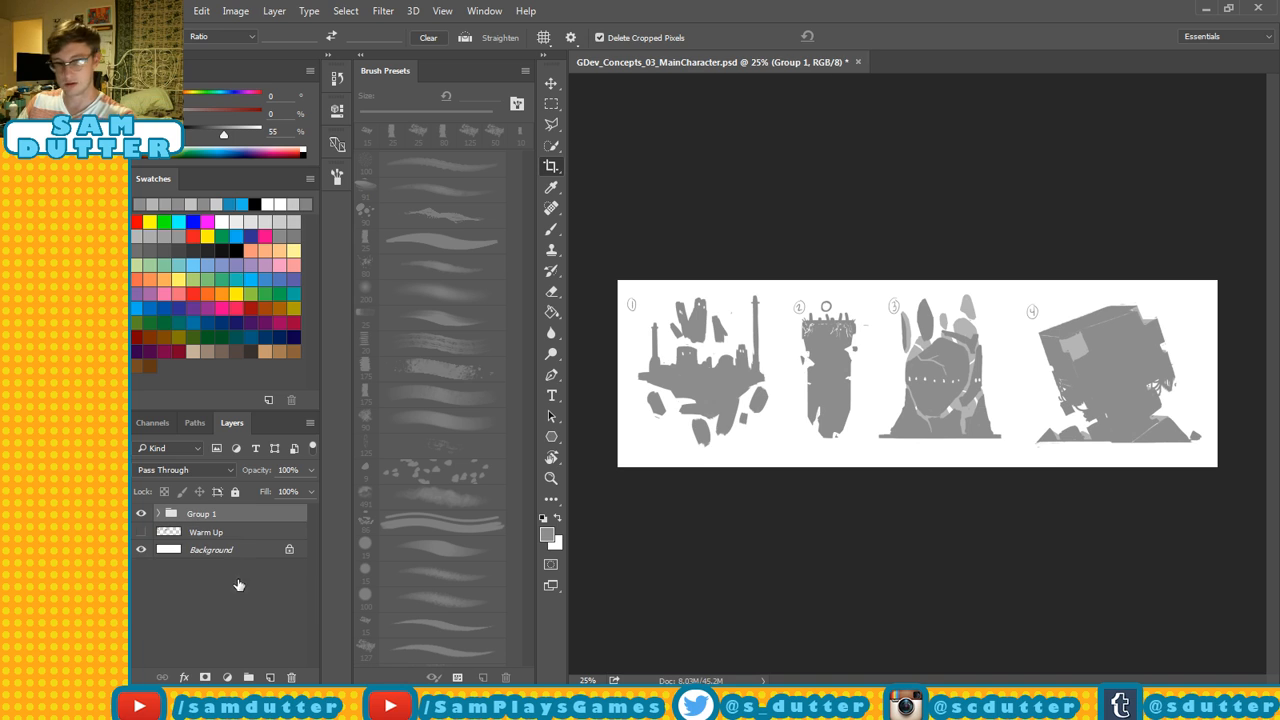
{"action": "double_click", "coordinate": [200, 514]}
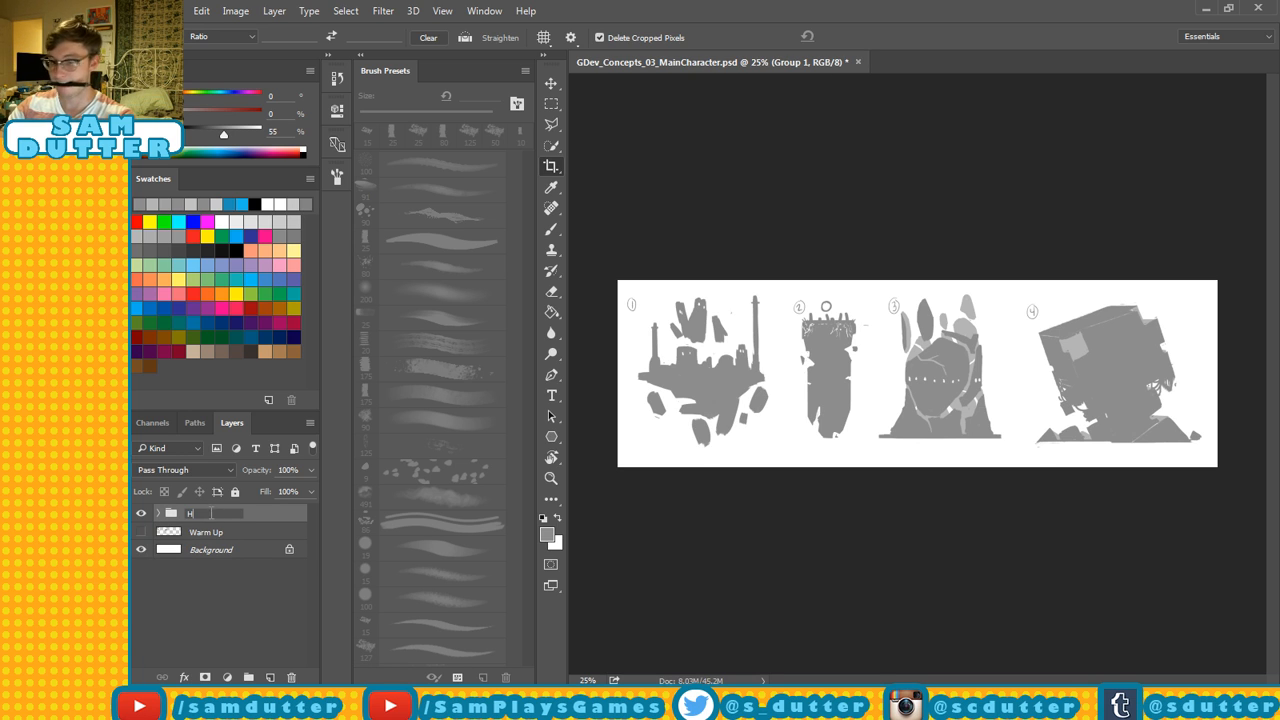
{"action": "type", "text": "Hub Concepts"}
{"action": "key", "text": "Return"}
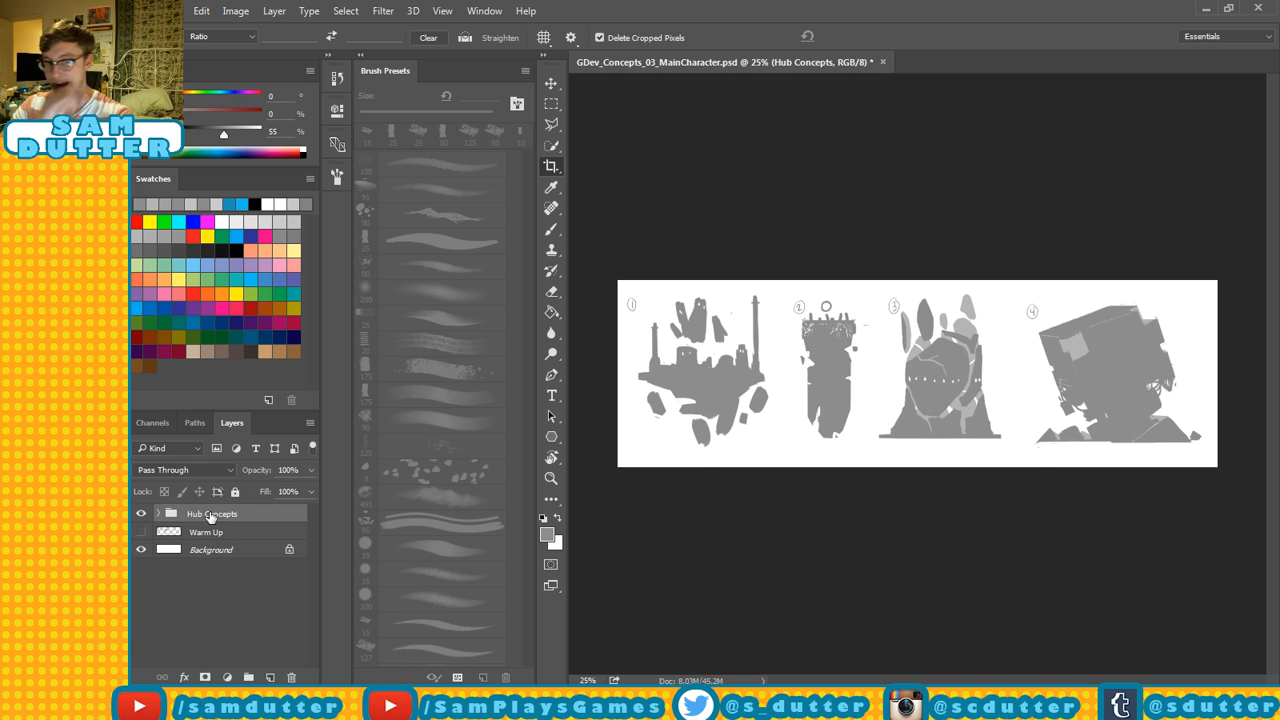
{"action": "key", "text": "ctrl+s"}
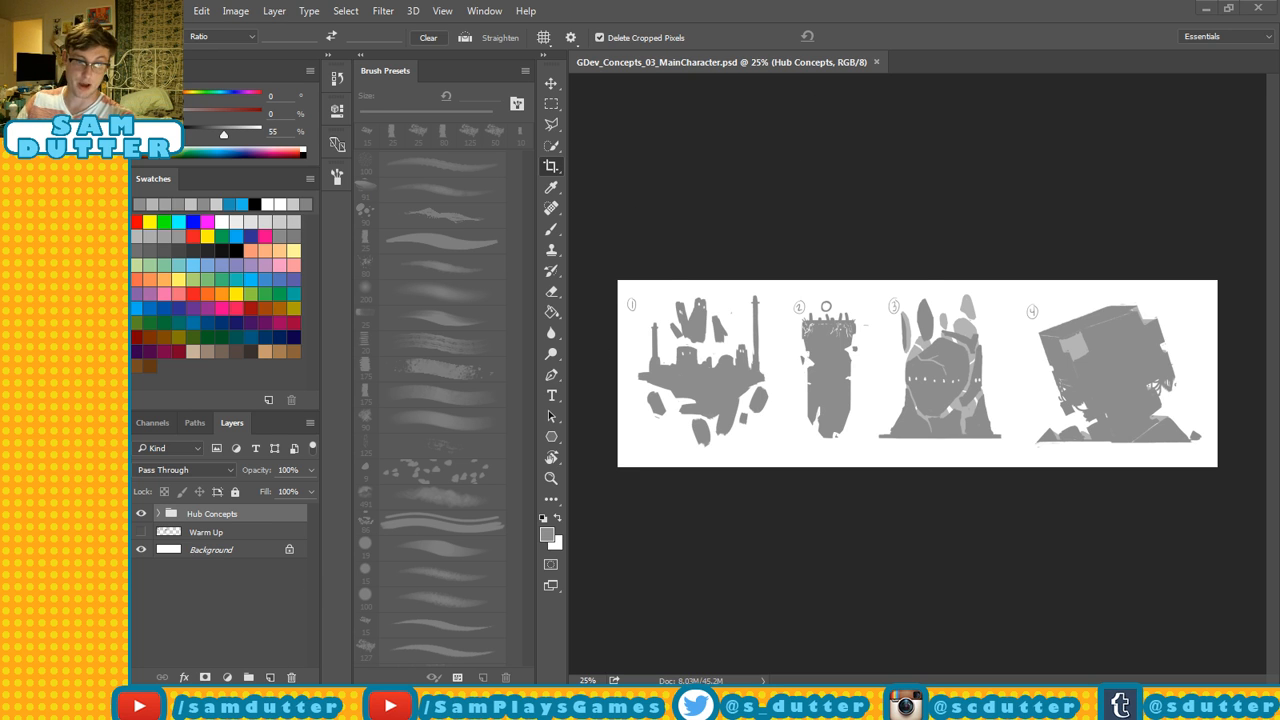
Switch to the 7_July folder in Windows Explorer and rename the GDev_Concepts_02 file as GDev_Concepts_02_HubConcepts.
{"action": "key", "text": "alt+Tab"}
{"action": "left_click", "coordinate": [406, 177]}
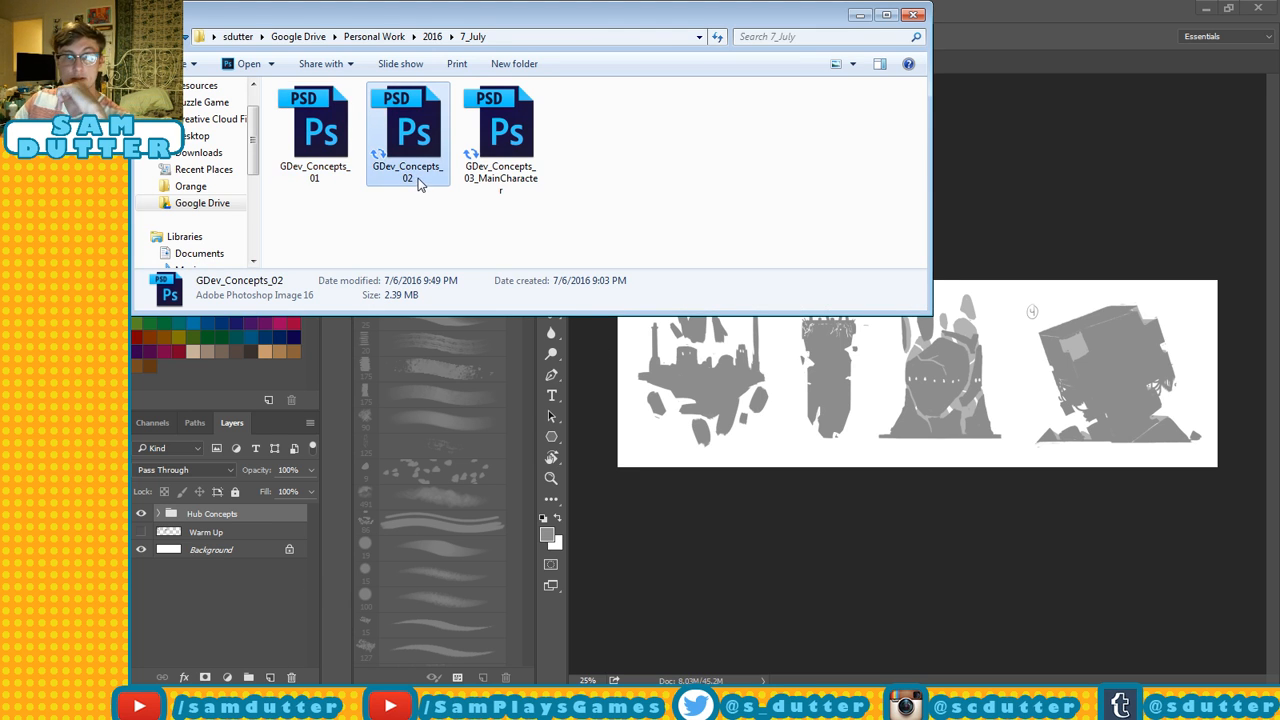
{"action": "left_click", "coordinate": [418, 181]}
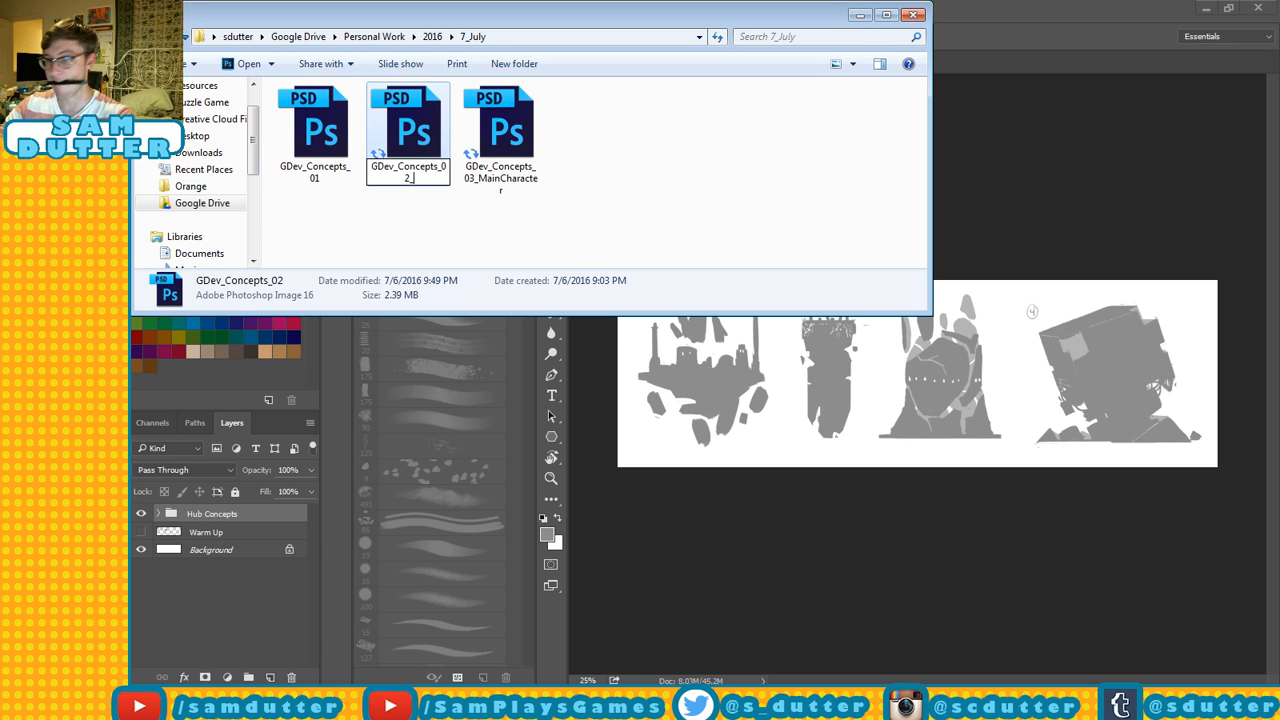
{"action": "type", "text": "_HubConcepts"}
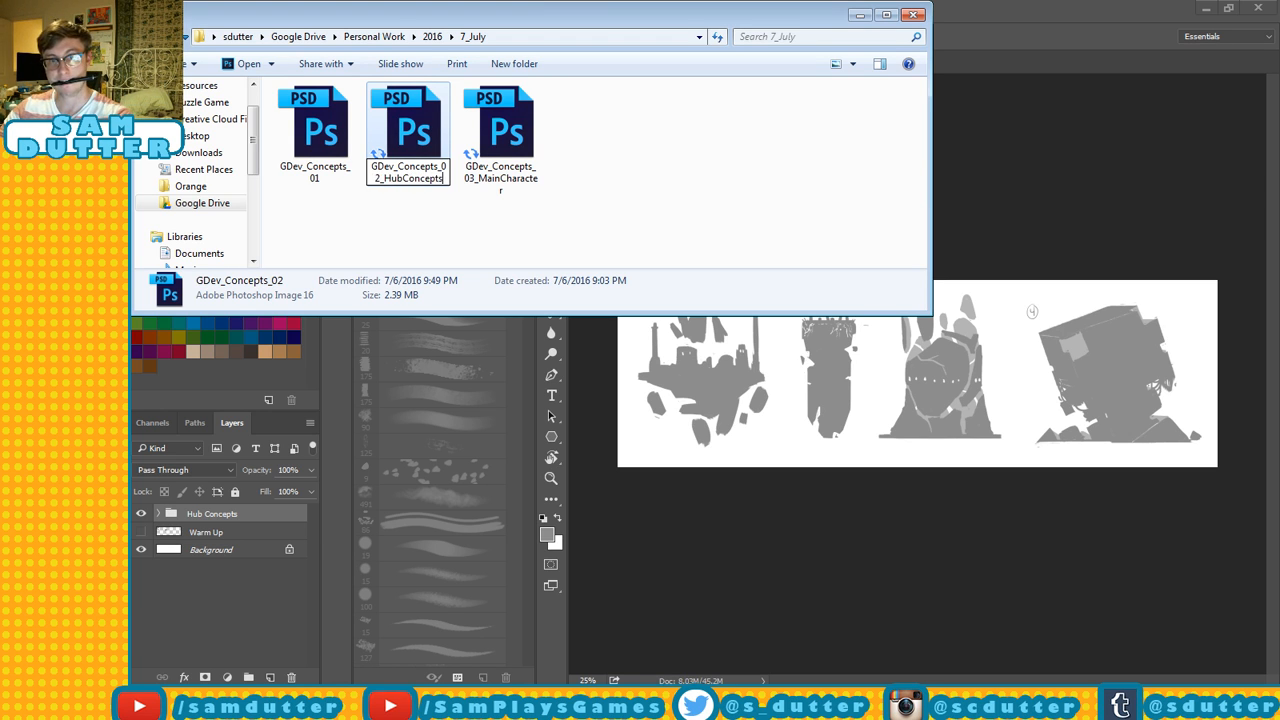
{"action": "key", "text": "Return"}
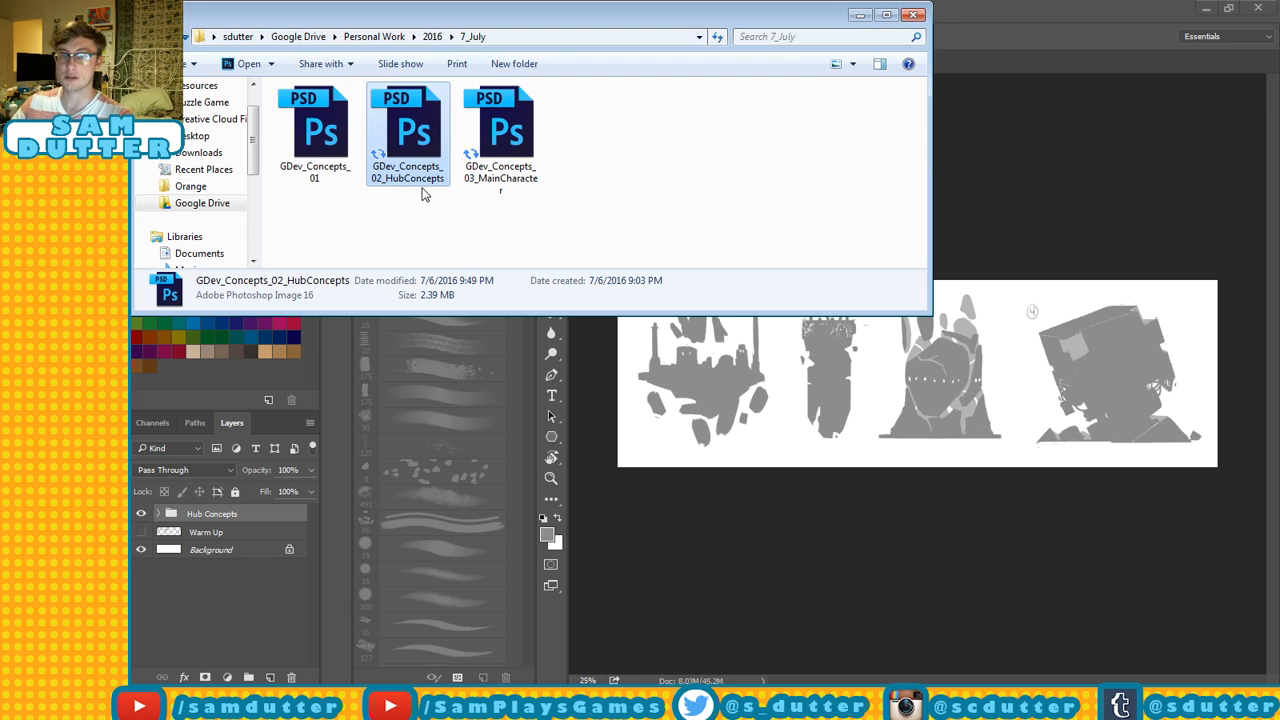
Switch back to Photoshop, hide the Hub Concepts group and add a new empty layer above it.
{"action": "key", "text": "alt+Tab"}
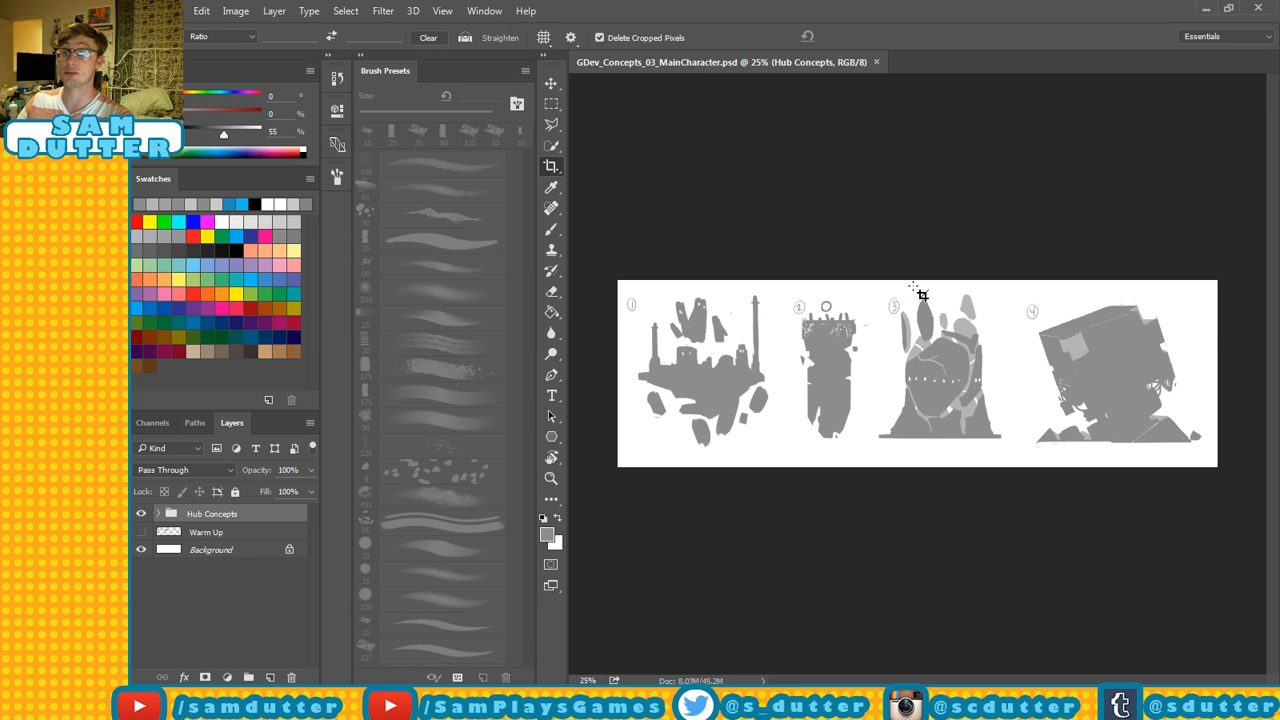
{"action": "key", "text": "b"}
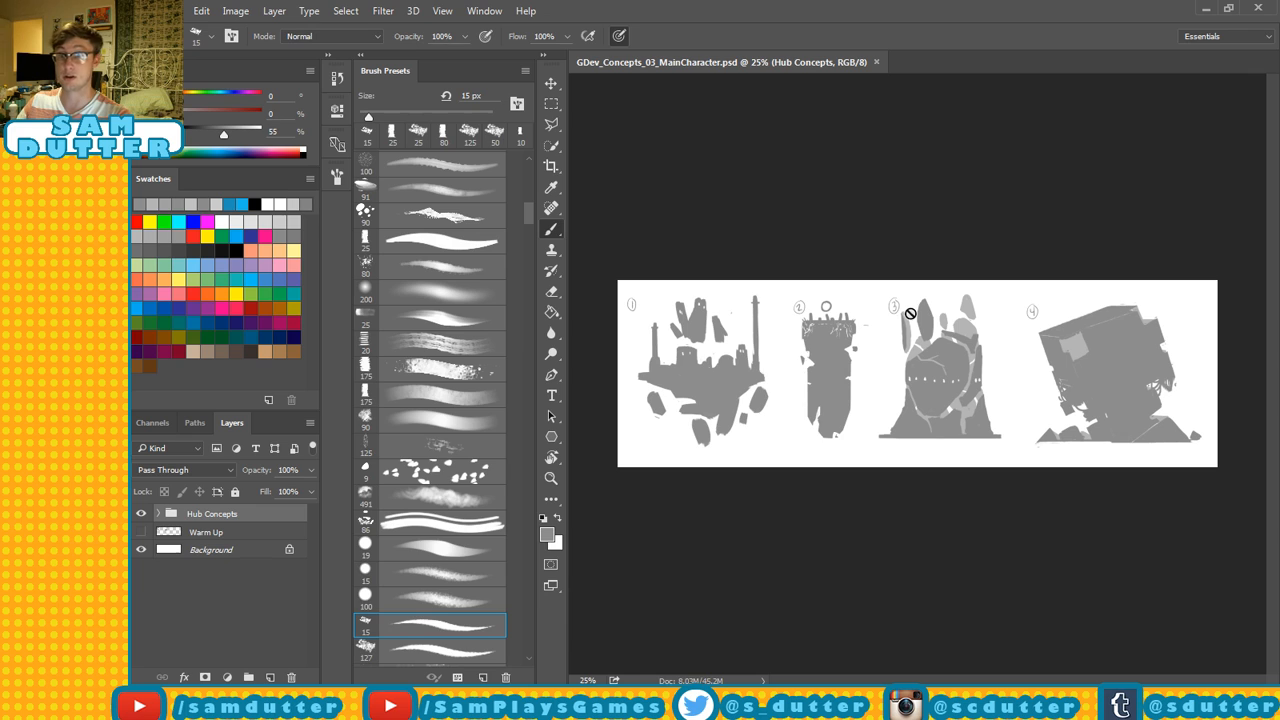
{"action": "left_click", "coordinate": [141, 514]}
{"action": "left_click", "coordinate": [270, 677]}
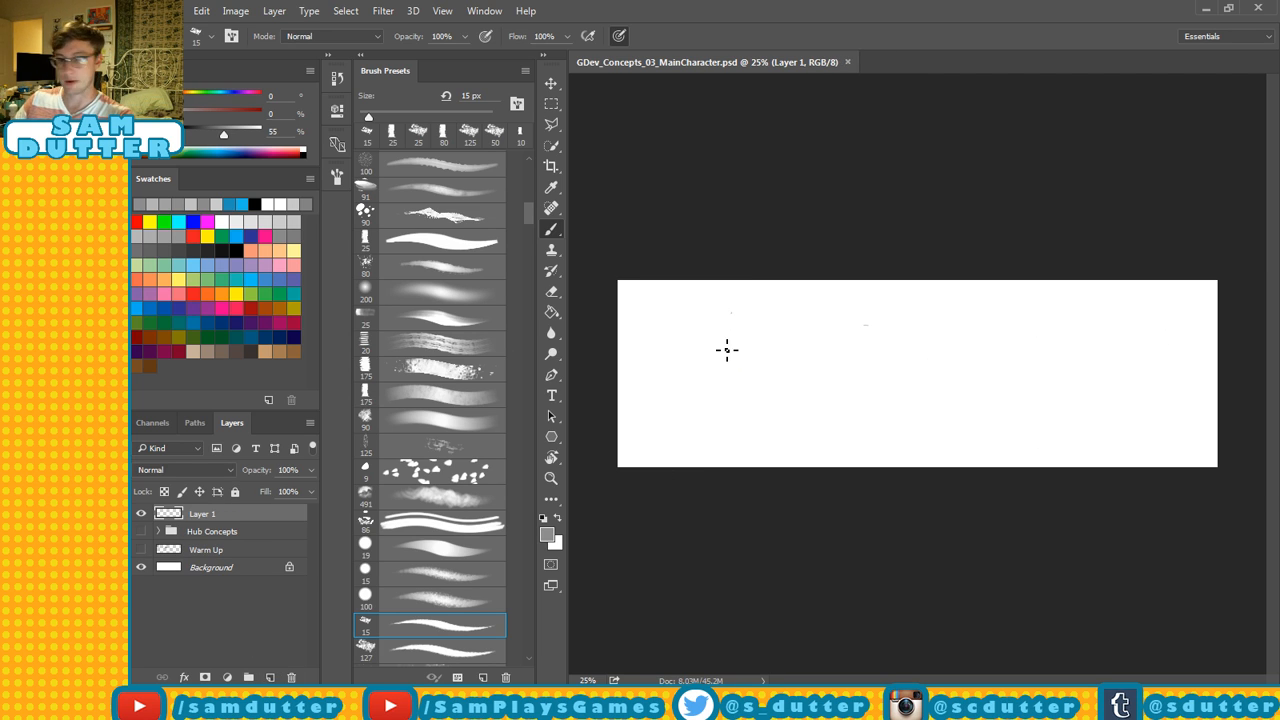
Paint a solid grey hooded-cloak silhouette near the canvas's upper-left area with the brush at 40 px.
{"action": "key", "text": "ctrl+plus"}
{"action": "key", "text": "ctrl+plus"}
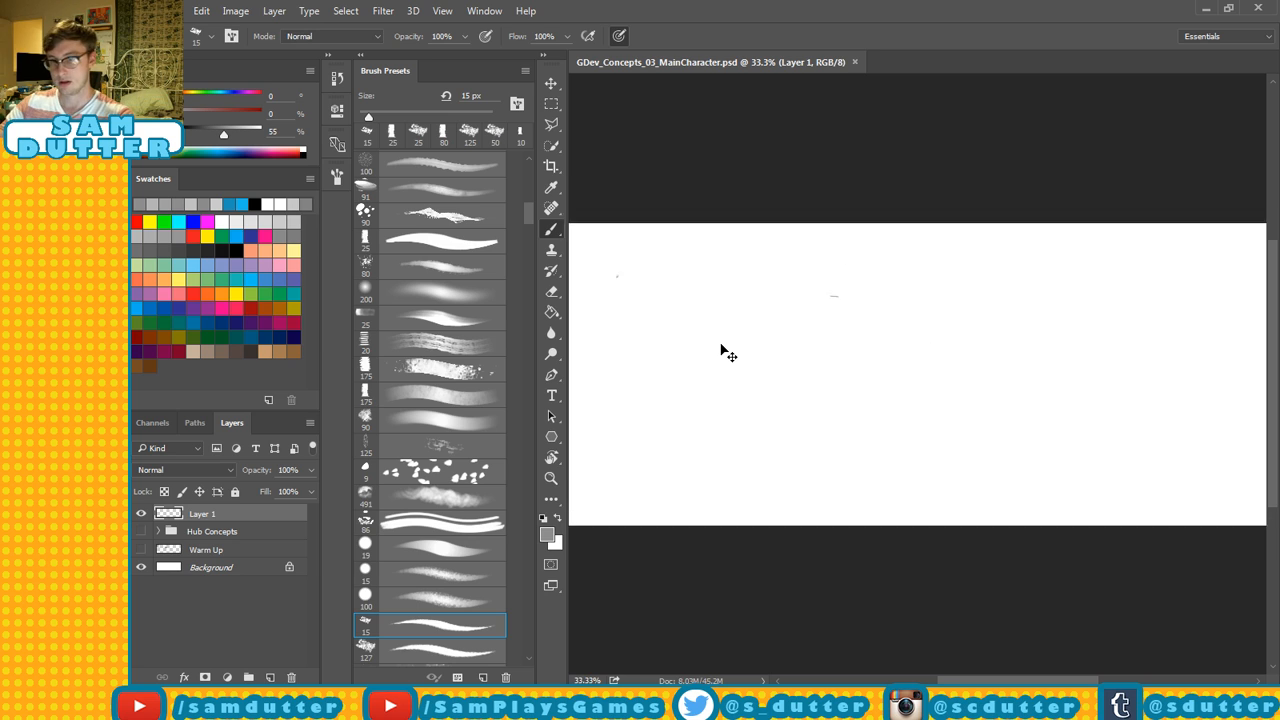
{"action": "mouse_move", "coordinate": [762, 360]}
{"action": "left_mouse_down"}
{"action": "mouse_move", "coordinate": [823, 343]}
{"action": "mouse_move", "coordinate": [918, 372]}
{"action": "left_mouse_up"}
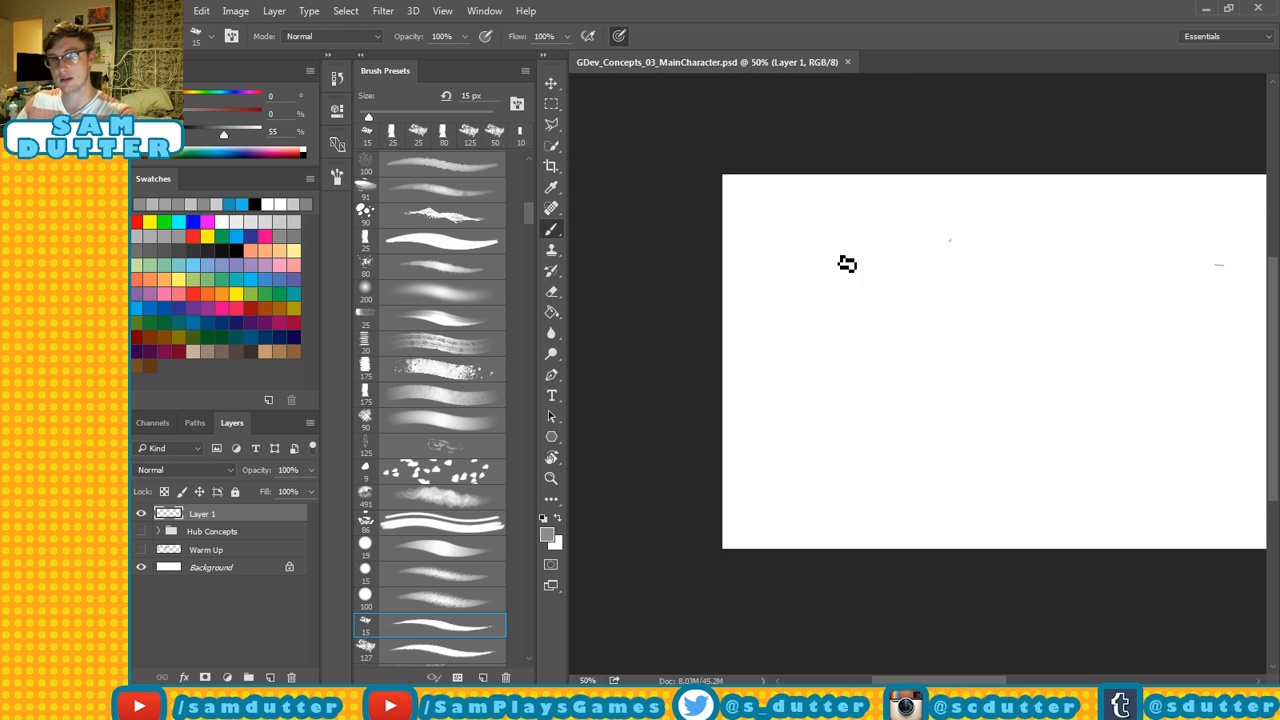
{"action": "key", "text": "bracketright"}
{"action": "key", "text": "bracketright"}
{"action": "key", "text": "bracketright"}
{"action": "key", "text": "bracketright"}
{"action": "key", "text": "bracketright"}
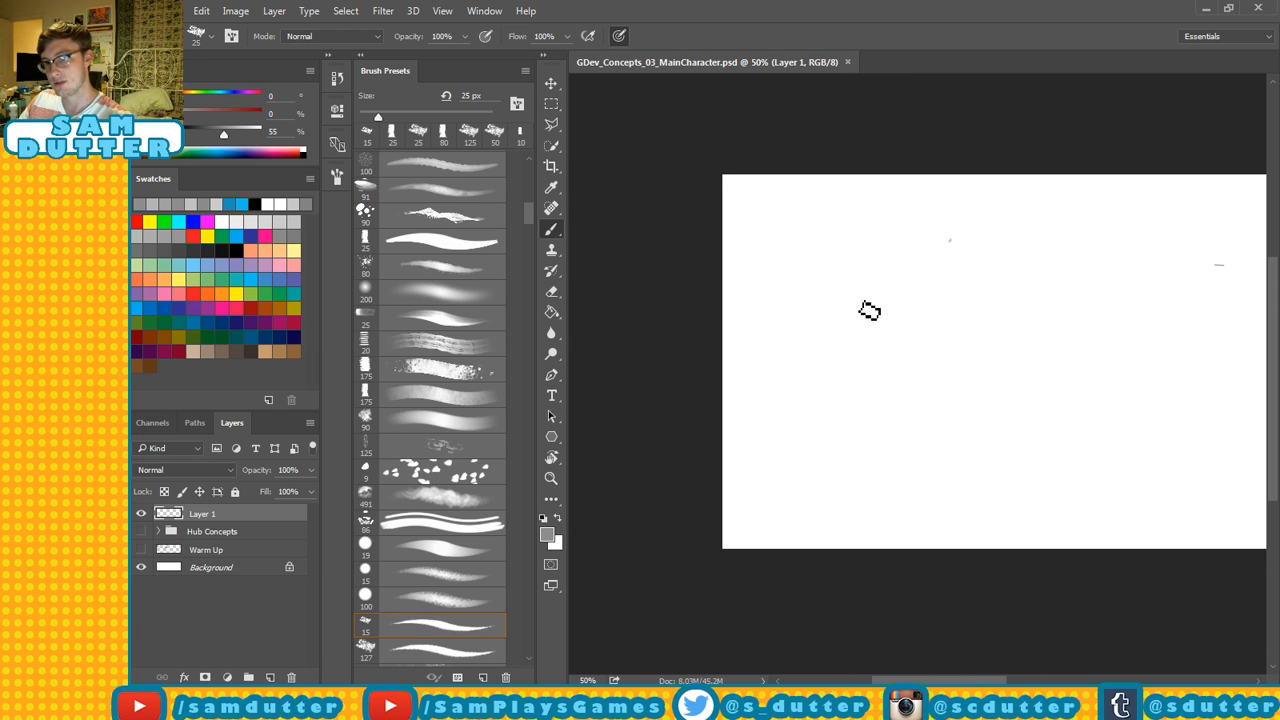
{"action": "mouse_move", "coordinate": [880, 318]}
{"action": "left_mouse_down"}
{"action": "mouse_move", "coordinate": [914, 293]}
{"action": "mouse_move", "coordinate": [876, 320]}
{"action": "mouse_move", "coordinate": [882, 291]}
{"action": "mouse_move", "coordinate": [904, 281]}
{"action": "mouse_move", "coordinate": [881, 313]}
{"action": "mouse_move", "coordinate": [898, 328]}
{"action": "mouse_move", "coordinate": [889, 310]}
{"action": "mouse_move", "coordinate": [907, 302]}
{"action": "mouse_move", "coordinate": [905, 270]}
{"action": "mouse_move", "coordinate": [915, 300]}
{"action": "mouse_move", "coordinate": [882, 289]}
{"action": "mouse_move", "coordinate": [883, 270]}
{"action": "mouse_move", "coordinate": [903, 255]}
{"action": "mouse_move", "coordinate": [909, 305]}
{"action": "mouse_move", "coordinate": [895, 324]}
{"action": "mouse_move", "coordinate": [883, 300]}
{"action": "mouse_move", "coordinate": [860, 307]}
{"action": "mouse_move", "coordinate": [886, 328]}
{"action": "mouse_move", "coordinate": [855, 312]}
{"action": "mouse_move", "coordinate": [910, 328]}
{"action": "mouse_move", "coordinate": [920, 300]}
{"action": "mouse_move", "coordinate": [911, 326]}
{"action": "mouse_move", "coordinate": [860, 315]}
{"action": "left_mouse_up"}
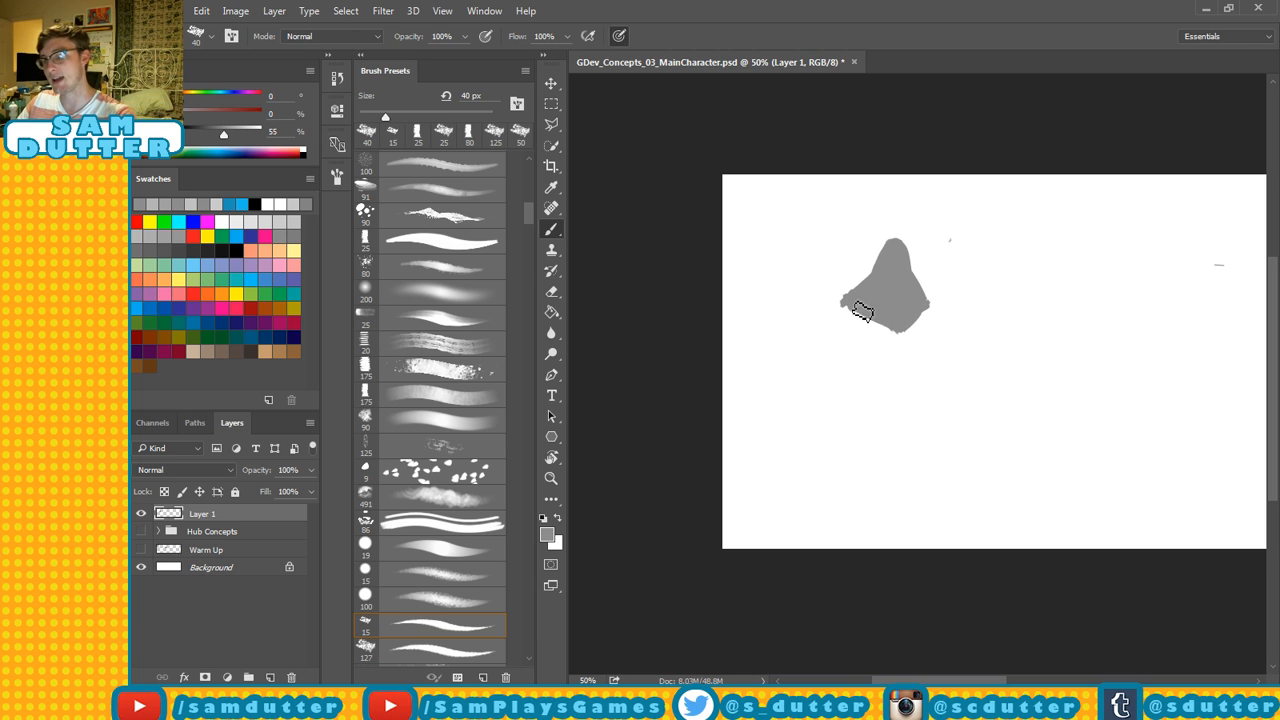
Clean up the hood and cloak edges, alternating a 25 px eraser with the 40 px brush.
{"action": "key", "text": "e"}
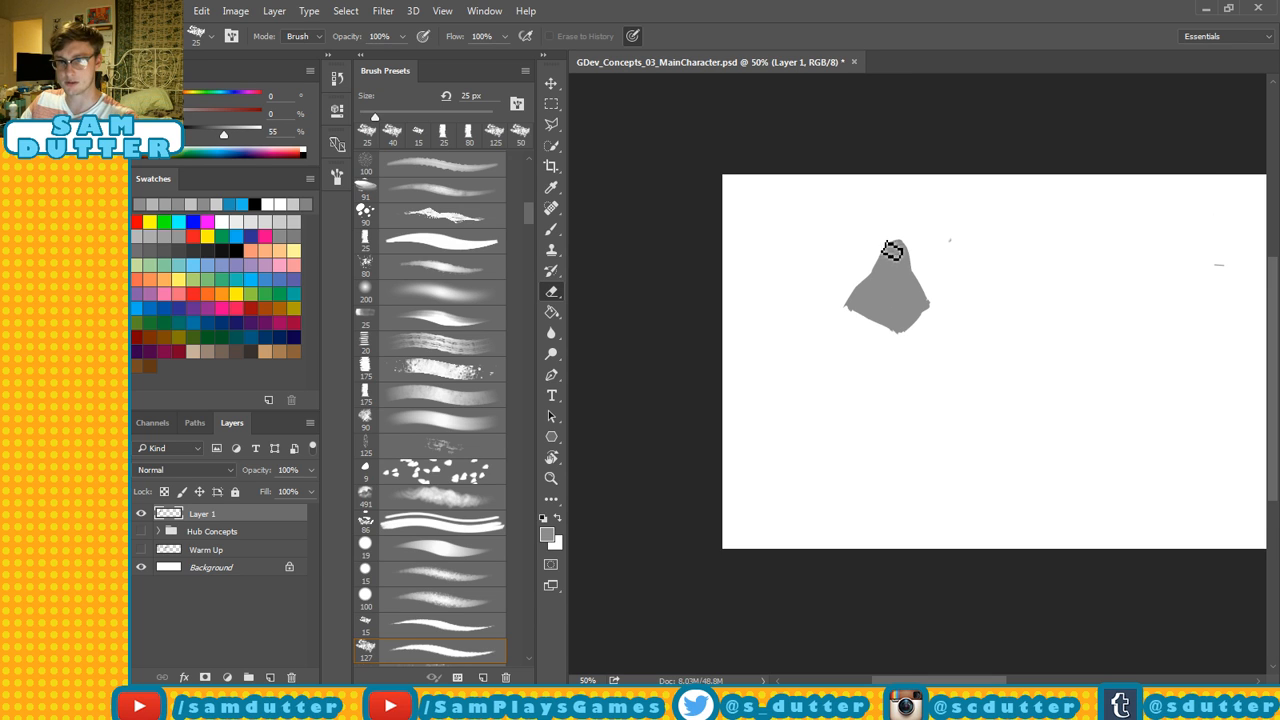
{"action": "key", "text": "b"}
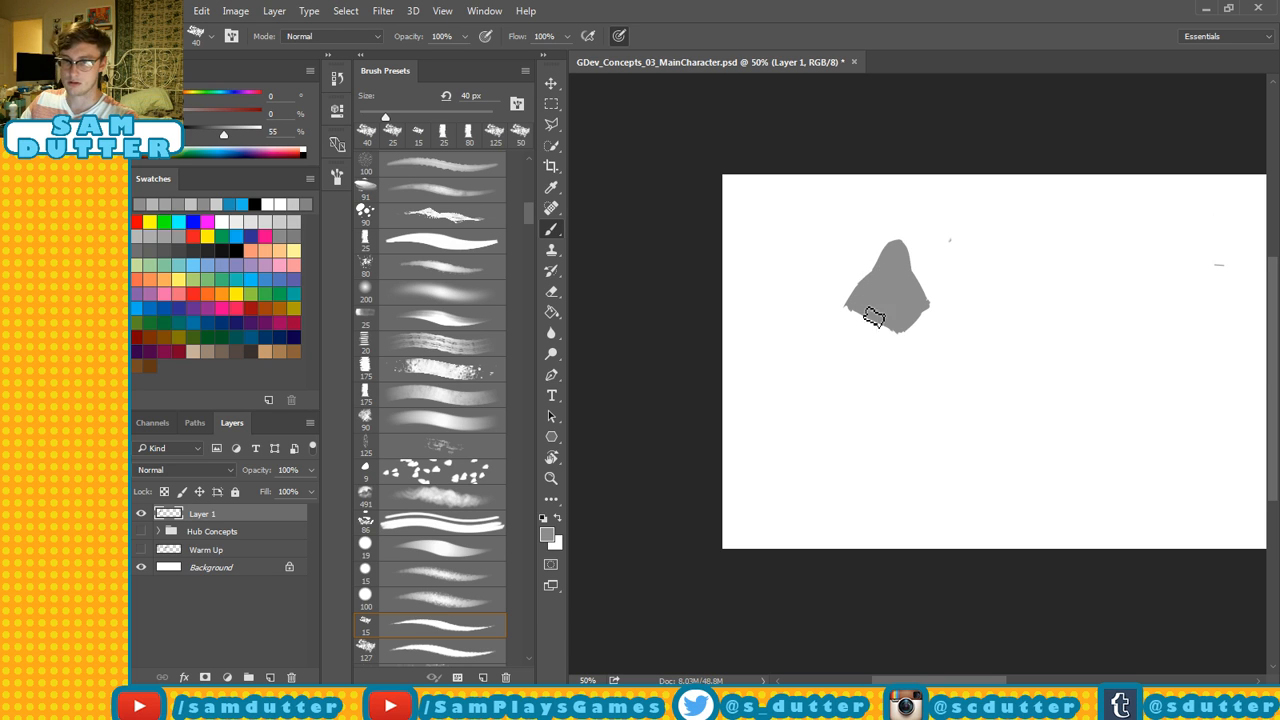
{"action": "key", "text": "e"}
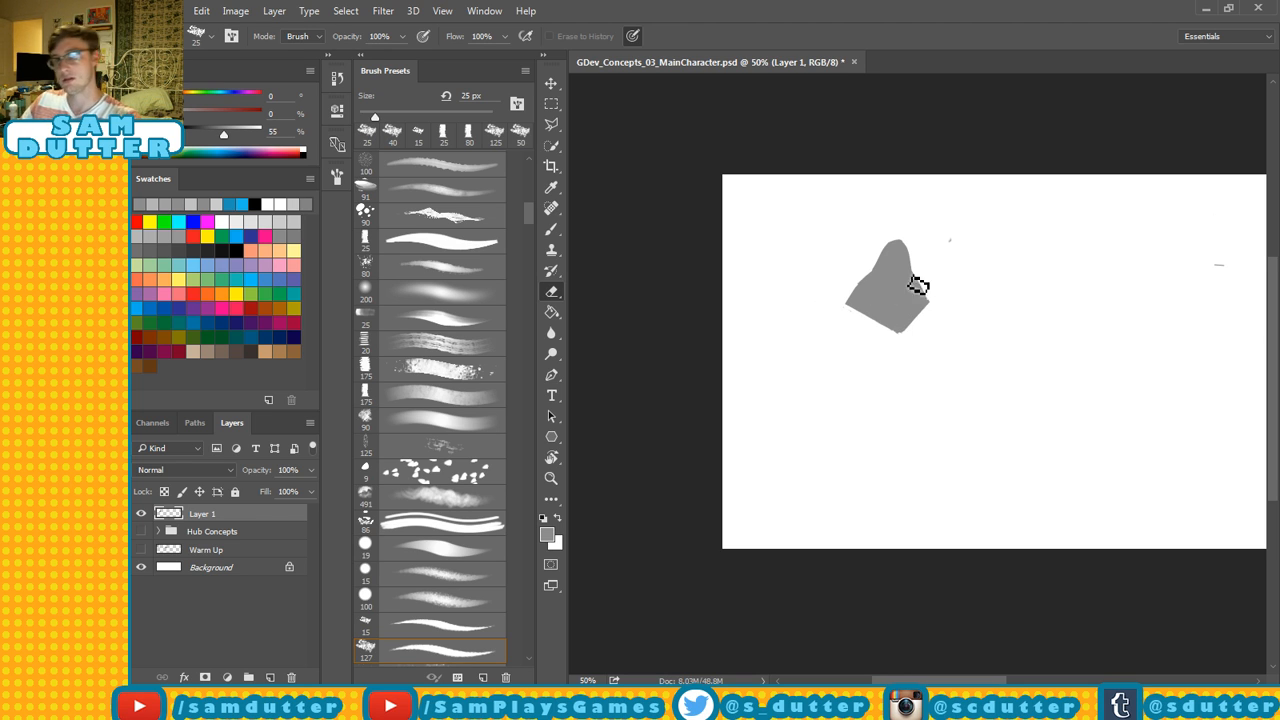
Paint two arms, a lower torso and two short legs below the cloak with the 40 px brush.
{"action": "key", "text": "b"}
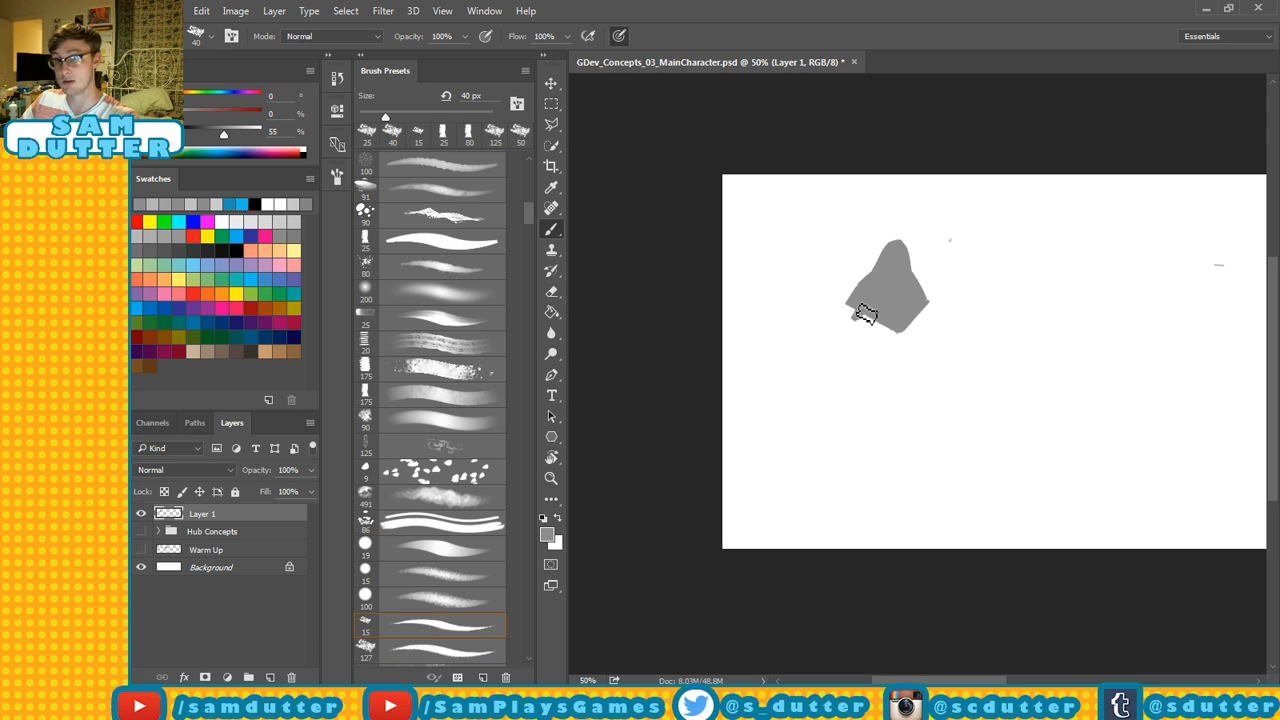
{"action": "mouse_move", "coordinate": [866, 318]}
{"action": "left_mouse_down"}
{"action": "mouse_move", "coordinate": [851, 322]}
{"action": "mouse_move", "coordinate": [866, 362]}
{"action": "left_mouse_up"}
{"action": "key", "text": "ctrl+z"}
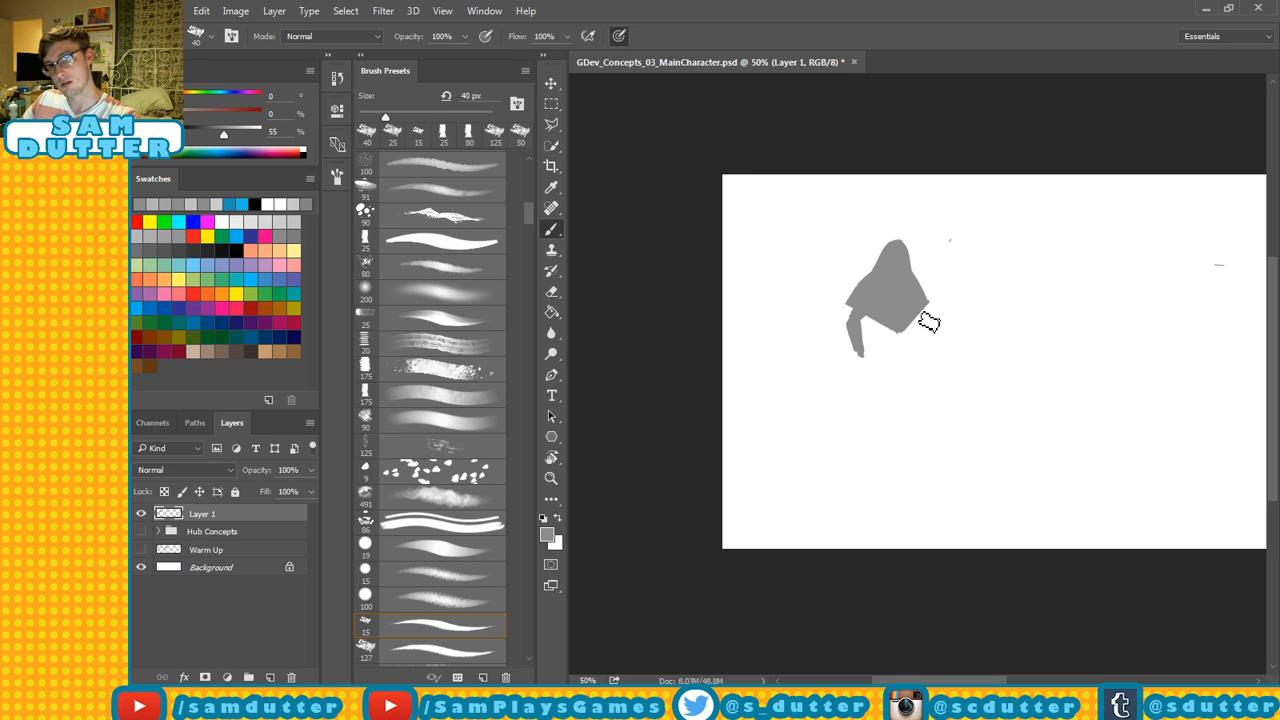
{"action": "left_click_drag", "start_coordinate": [923, 314], "coordinate": [930, 326]}
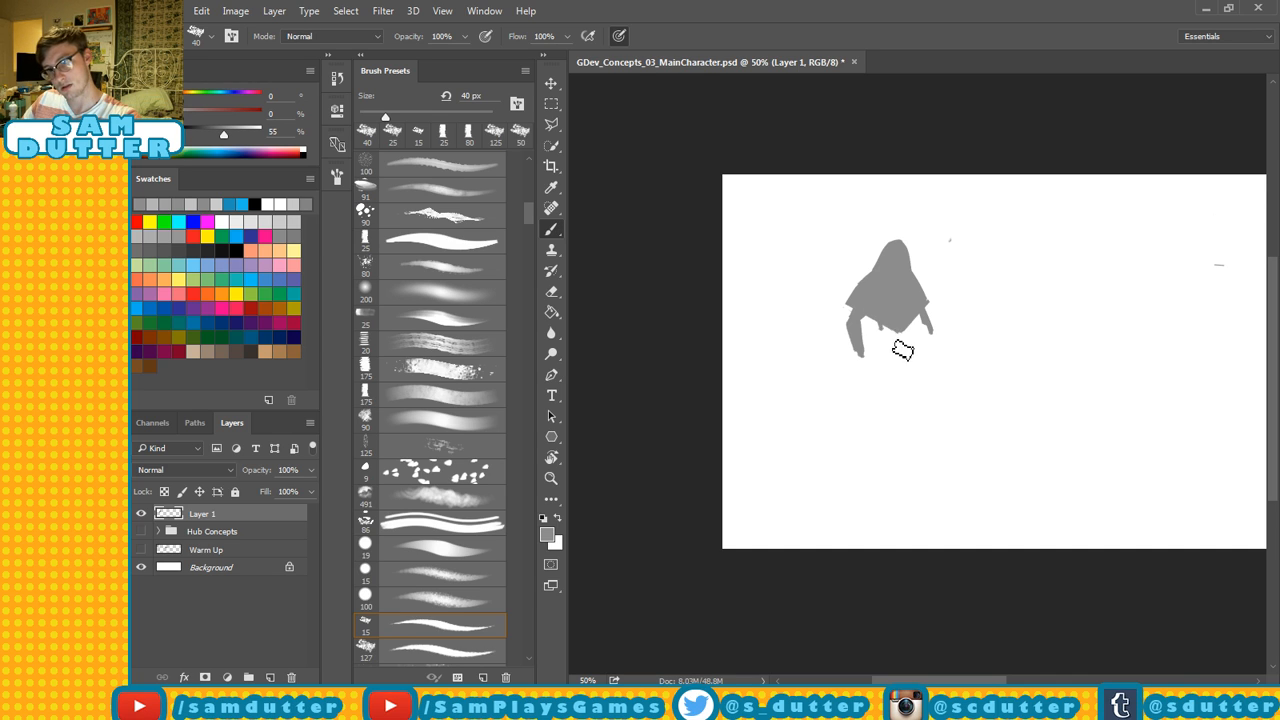
{"action": "mouse_move", "coordinate": [882, 316]}
{"action": "left_mouse_down"}
{"action": "mouse_move", "coordinate": [886, 342]}
{"action": "mouse_move", "coordinate": [913, 338]}
{"action": "left_mouse_up"}
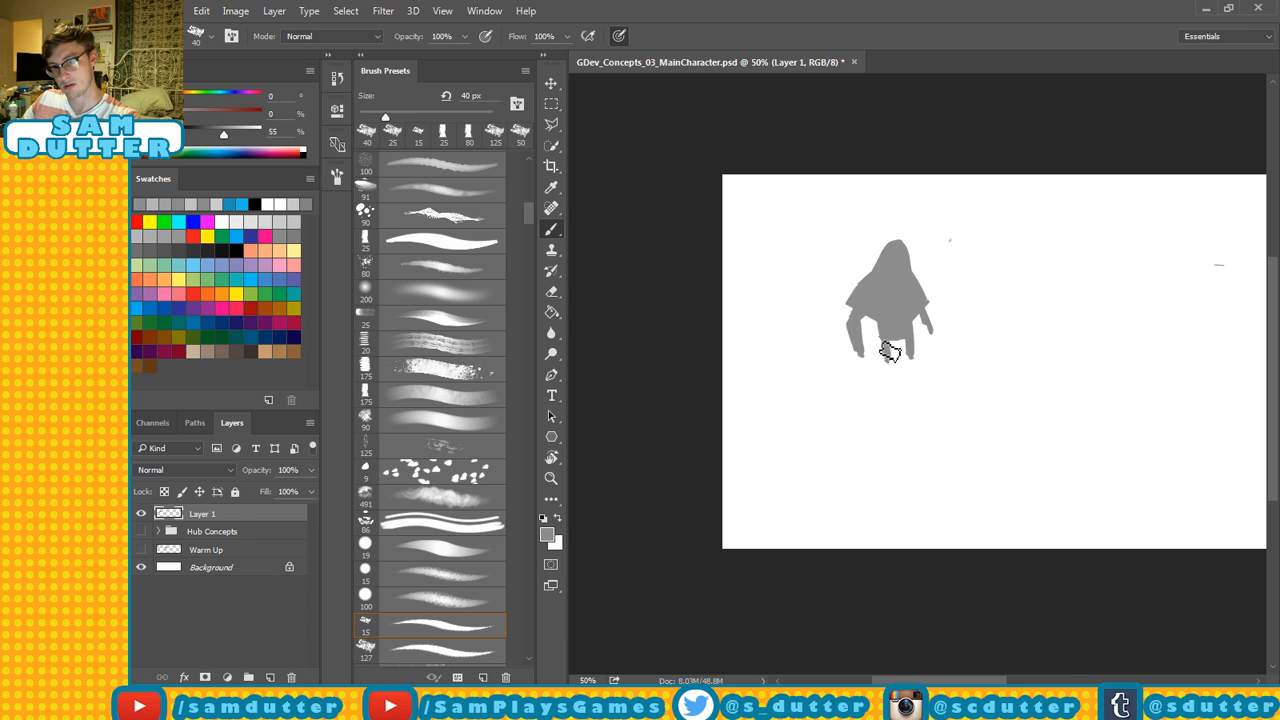
Erase the figure's left-hand arm and trim that side of the cloak to a sharper point.
{"action": "key", "text": "e"}
{"action": "mouse_move", "coordinate": [851, 309]}
{"action": "left_mouse_down"}
{"action": "mouse_move", "coordinate": [871, 368]}
{"action": "mouse_move", "coordinate": [862, 330]}
{"action": "left_mouse_up"}
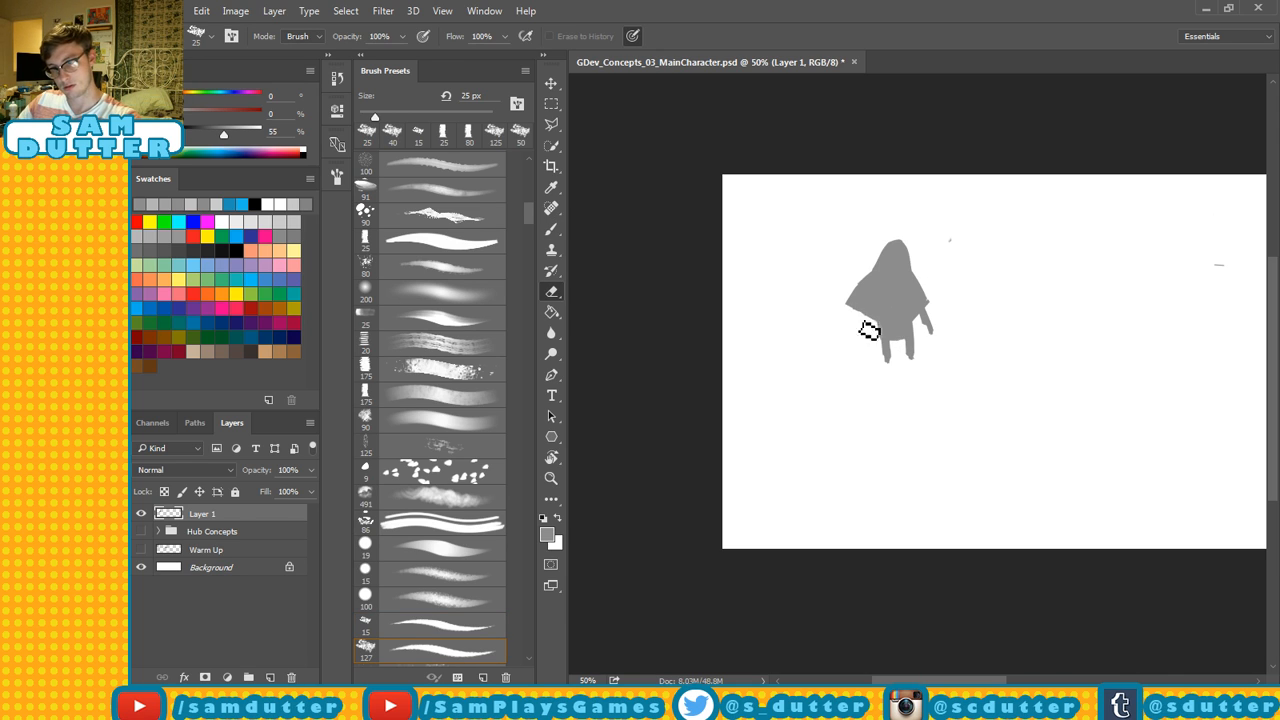
{"action": "left_click_drag", "start_coordinate": [860, 313], "coordinate": [874, 331]}
{"action": "left_click_drag", "start_coordinate": [887, 268], "coordinate": [869, 280]}
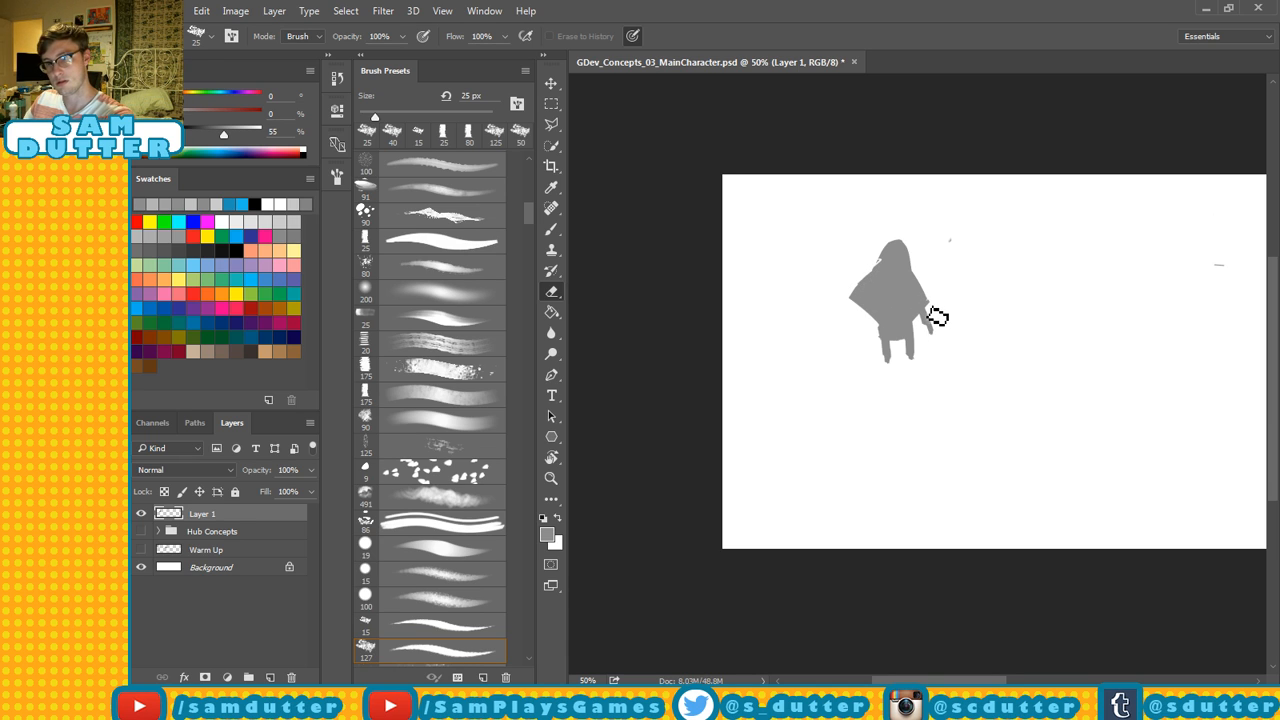
Erase the figure's right-hand arm with a 45 px eraser and merge the legs into one solid lower body using the brush.
{"action": "key", "text": "bracketright"}
{"action": "key", "text": "bracketright"}
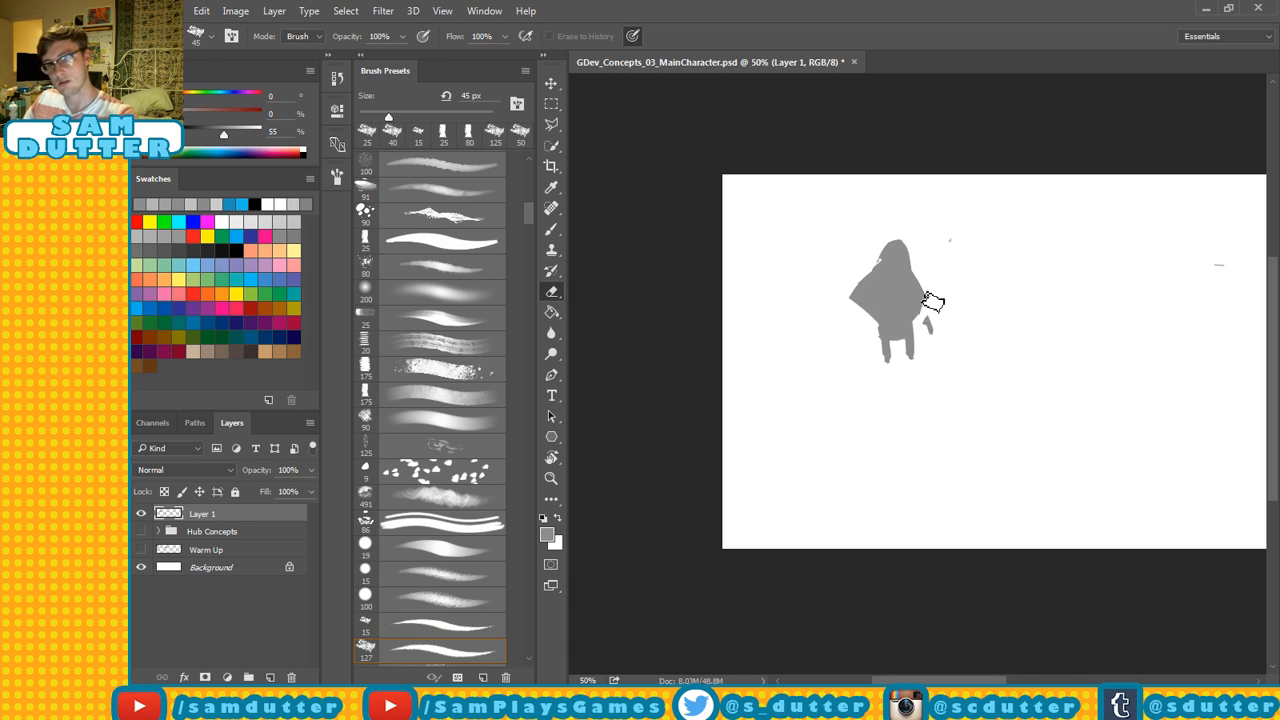
{"action": "mouse_move", "coordinate": [933, 302]}
{"action": "left_mouse_down"}
{"action": "mouse_move", "coordinate": [914, 286]}
{"action": "mouse_move", "coordinate": [920, 329]}
{"action": "mouse_move", "coordinate": [917, 285]}
{"action": "mouse_move", "coordinate": [930, 318]}
{"action": "mouse_move", "coordinate": [891, 334]}
{"action": "mouse_move", "coordinate": [906, 347]}
{"action": "left_mouse_up"}
{"action": "key", "text": "b"}
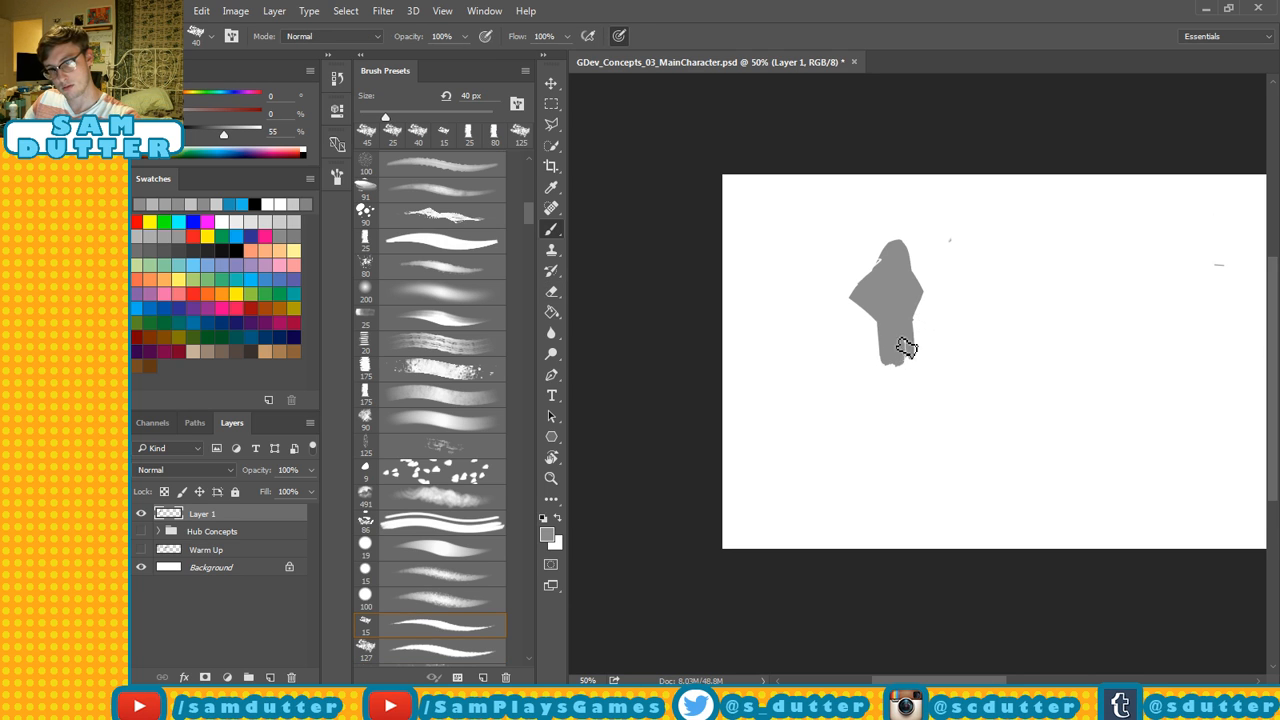
Slim the hood into a narrow rounded peak and trim the cloak's shoulder line, alternating the 45 px eraser with the 40 px brush.
{"action": "key", "text": "e"}
{"action": "mouse_move", "coordinate": [866, 277]}
{"action": "left_mouse_down"}
{"action": "mouse_move", "coordinate": [871, 286]}
{"action": "mouse_move", "coordinate": [881, 256]}
{"action": "mouse_move", "coordinate": [894, 283]}
{"action": "mouse_move", "coordinate": [906, 262]}
{"action": "left_mouse_up"}
{"action": "key", "text": "b"}
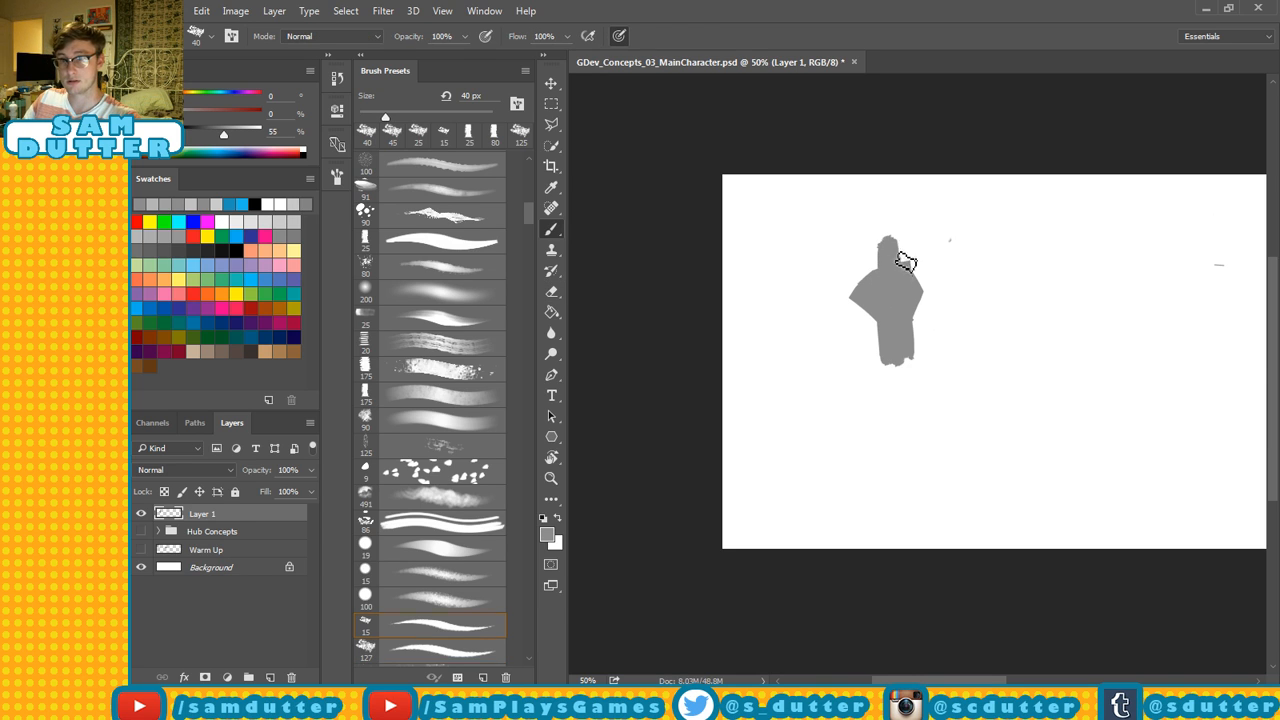
{"action": "key", "text": "e"}
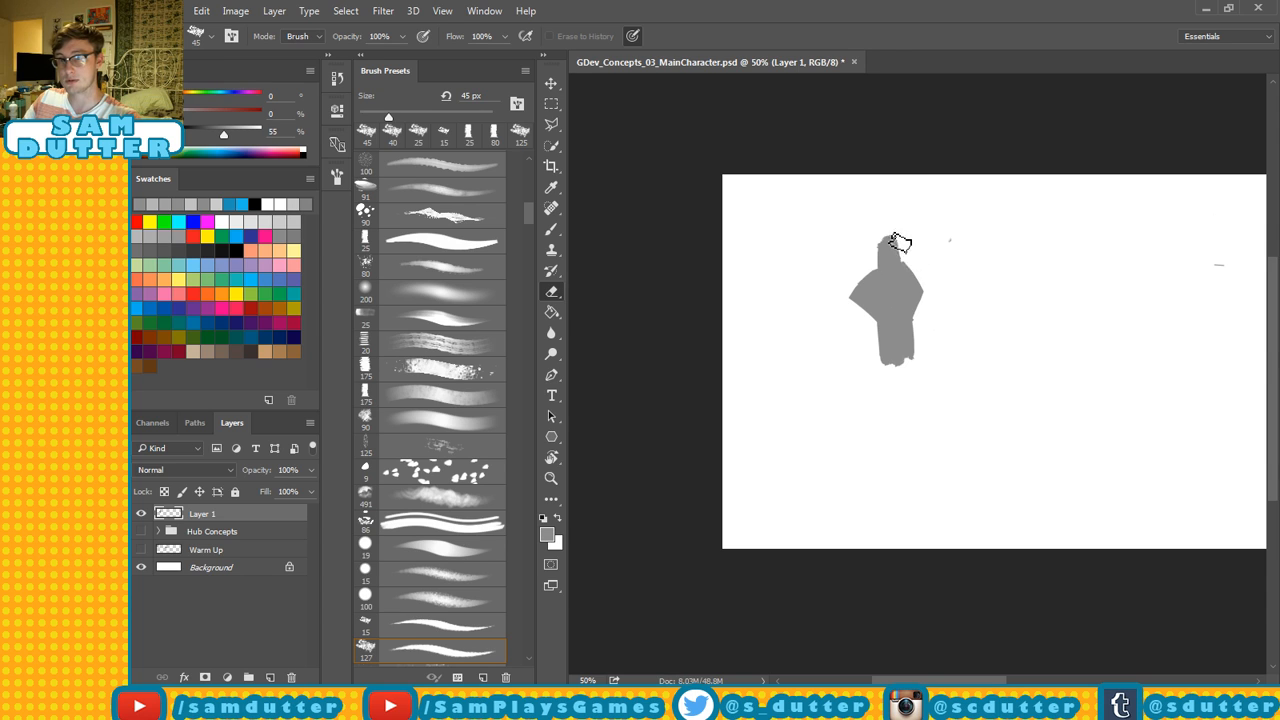
{"action": "key", "text": "b"}
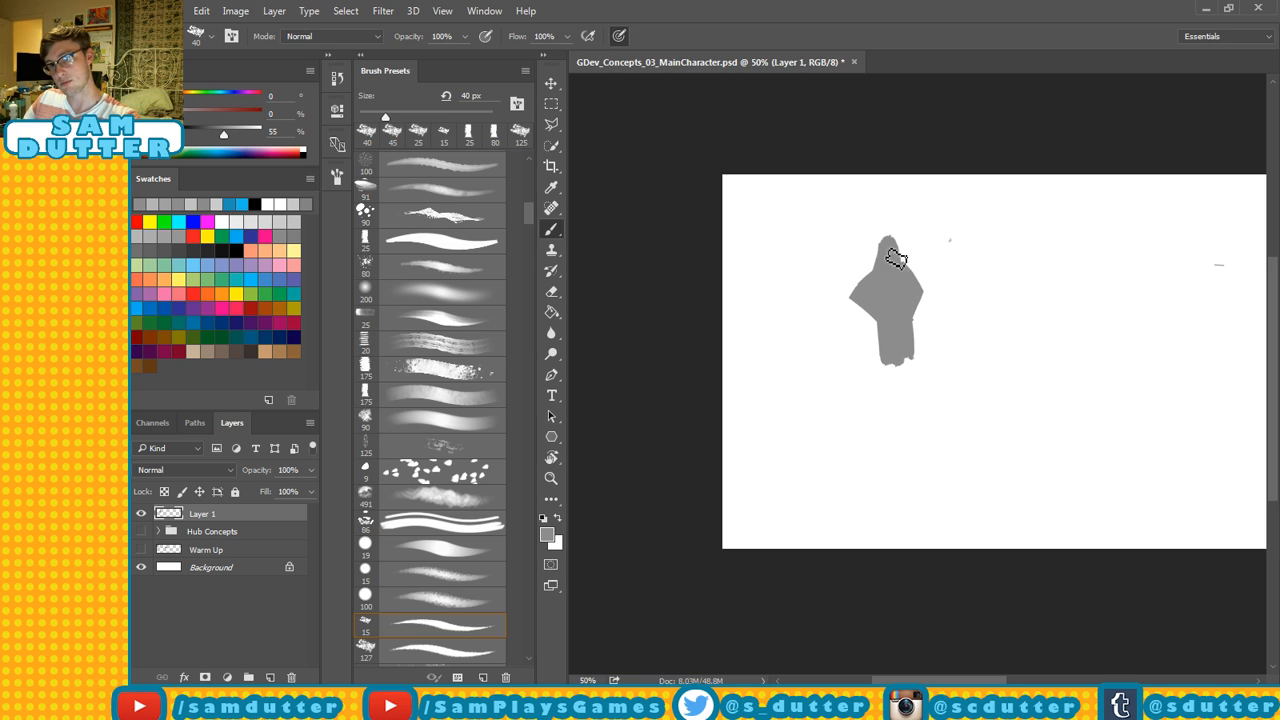
{"action": "key", "text": "e"}
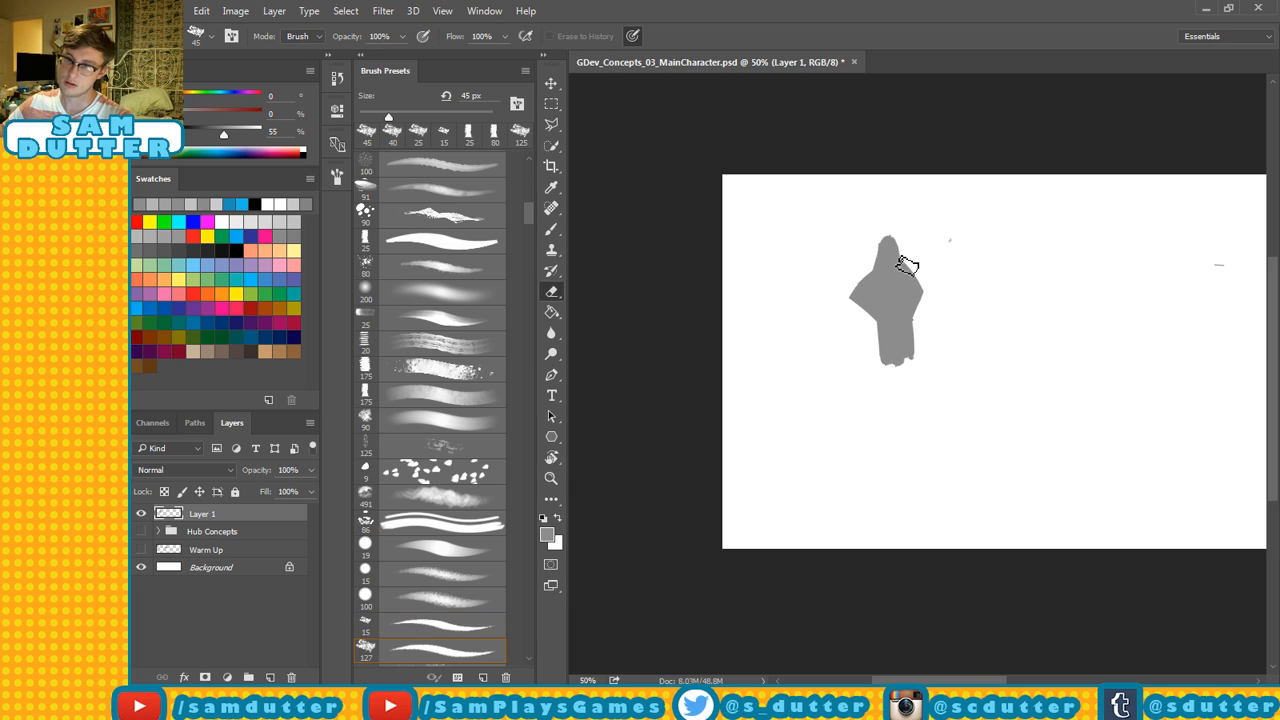
{"action": "left_click_drag", "start_coordinate": [907, 267], "coordinate": [926, 291]}
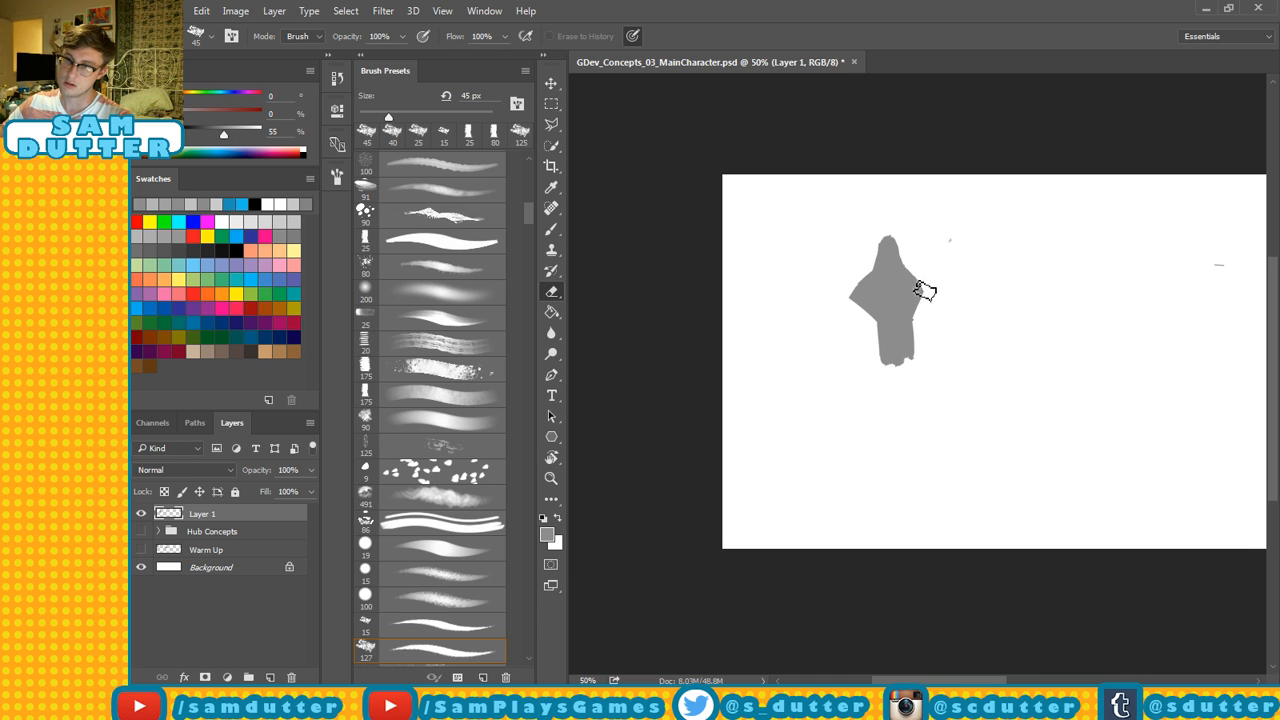
Extend the lower body into two baggy trouser legs with the 40 px brush and round off their hems with the 45 px eraser.
{"action": "key", "text": "b"}
{"action": "key", "text": "s"}
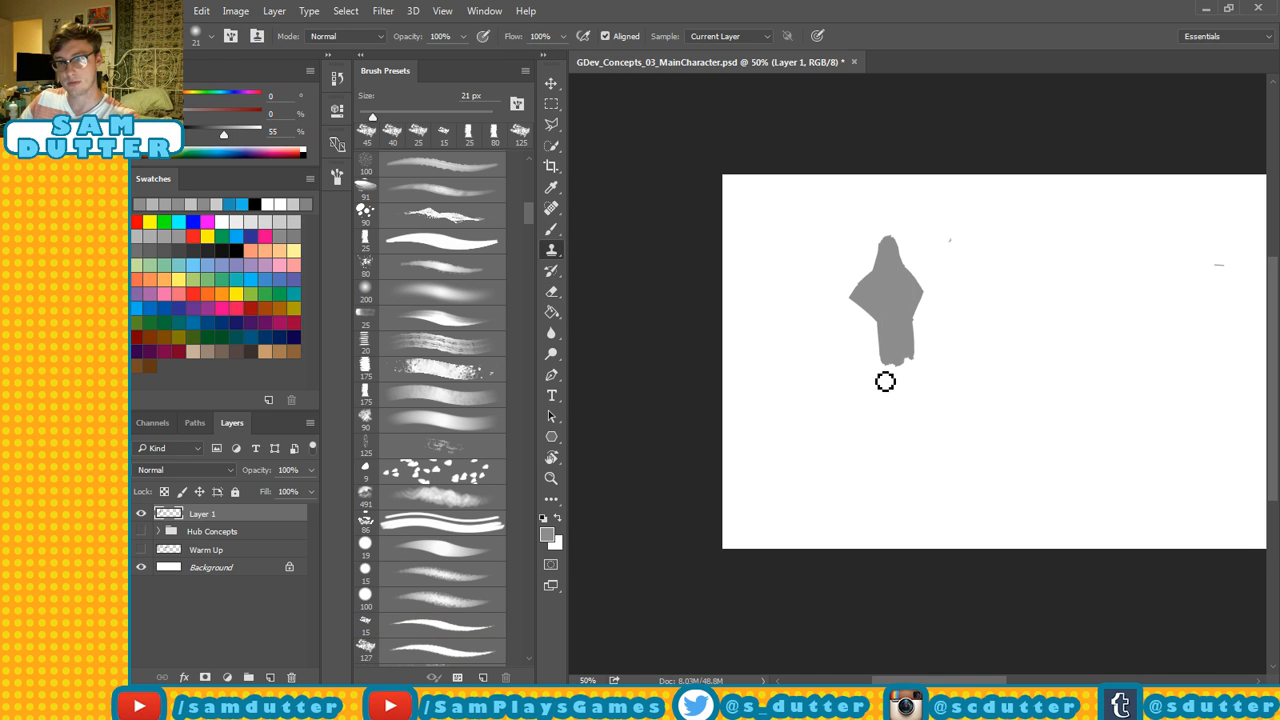
{"action": "key", "text": "b"}
{"action": "key", "text": "e"}
{"action": "mouse_move", "coordinate": [909, 363]}
{"action": "left_mouse_down"}
{"action": "mouse_move", "coordinate": [855, 352]}
{"action": "mouse_move", "coordinate": [906, 354]}
{"action": "mouse_move", "coordinate": [914, 336]}
{"action": "mouse_move", "coordinate": [882, 366]}
{"action": "mouse_move", "coordinate": [880, 342]}
{"action": "mouse_move", "coordinate": [868, 398]}
{"action": "mouse_move", "coordinate": [881, 406]}
{"action": "mouse_move", "coordinate": [879, 376]}
{"action": "mouse_move", "coordinate": [904, 335]}
{"action": "mouse_move", "coordinate": [915, 355]}
{"action": "mouse_move", "coordinate": [912, 381]}
{"action": "mouse_move", "coordinate": [902, 346]}
{"action": "mouse_move", "coordinate": [904, 398]}
{"action": "mouse_move", "coordinate": [918, 409]}
{"action": "mouse_move", "coordinate": [918, 362]}
{"action": "mouse_move", "coordinate": [918, 405]}
{"action": "left_mouse_up"}
{"action": "key", "text": "b"}
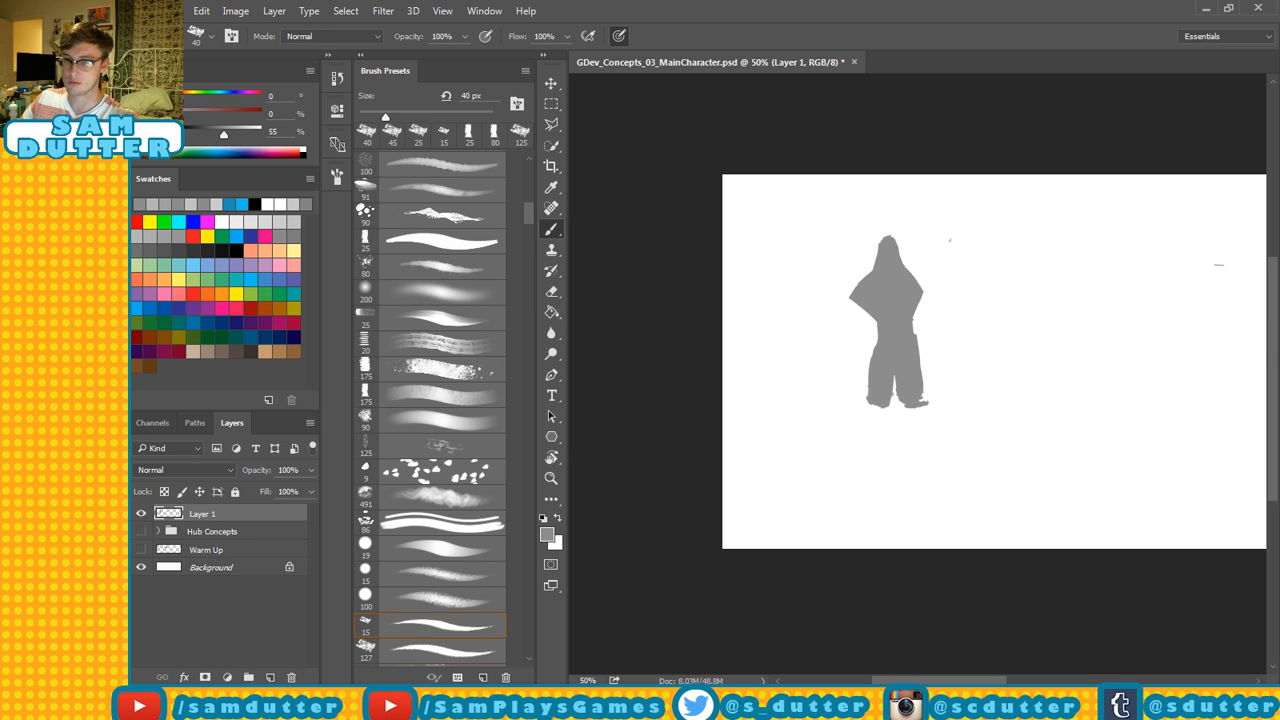
{"action": "key", "text": "e"}
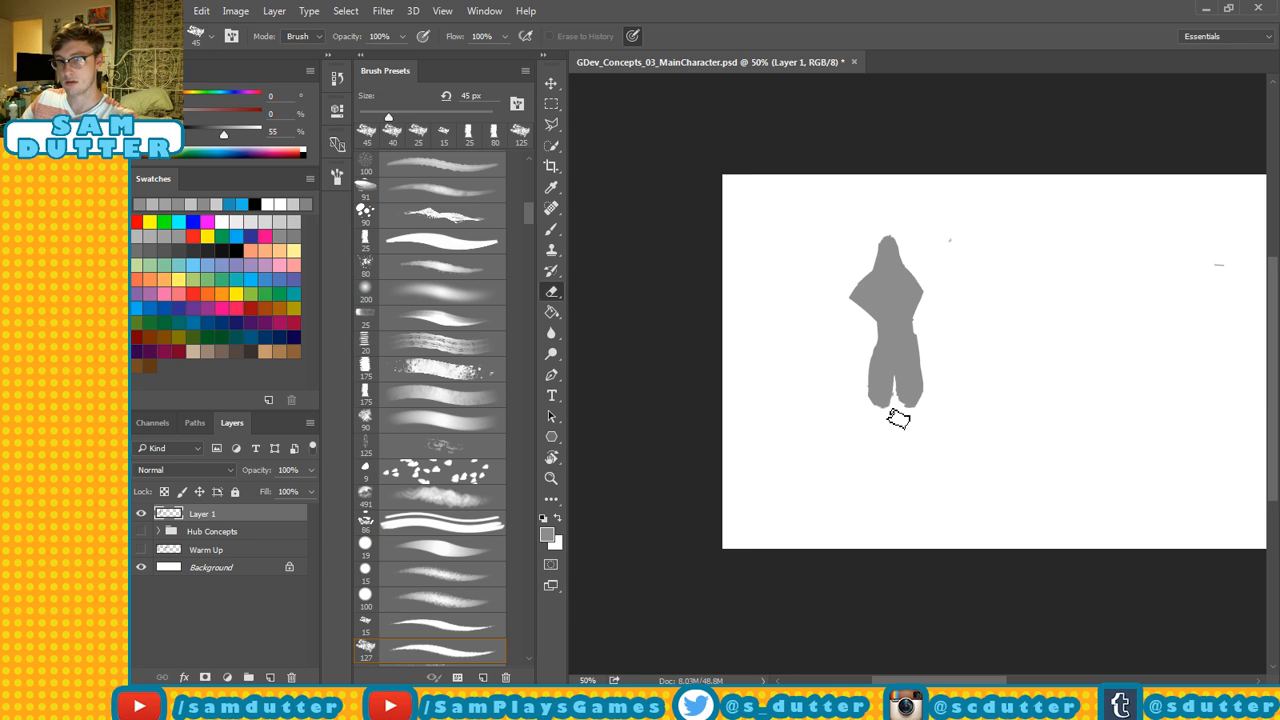
Paint two thin shins below the trouser hems with the 40 px brush and save the document.
{"action": "key", "text": "b"}
{"action": "mouse_move", "coordinate": [889, 409]}
{"action": "left_mouse_down"}
{"action": "mouse_move", "coordinate": [877, 406]}
{"action": "mouse_move", "coordinate": [880, 420]}
{"action": "mouse_move", "coordinate": [911, 430]}
{"action": "left_mouse_up"}
{"action": "key", "text": "ctrl+z"}
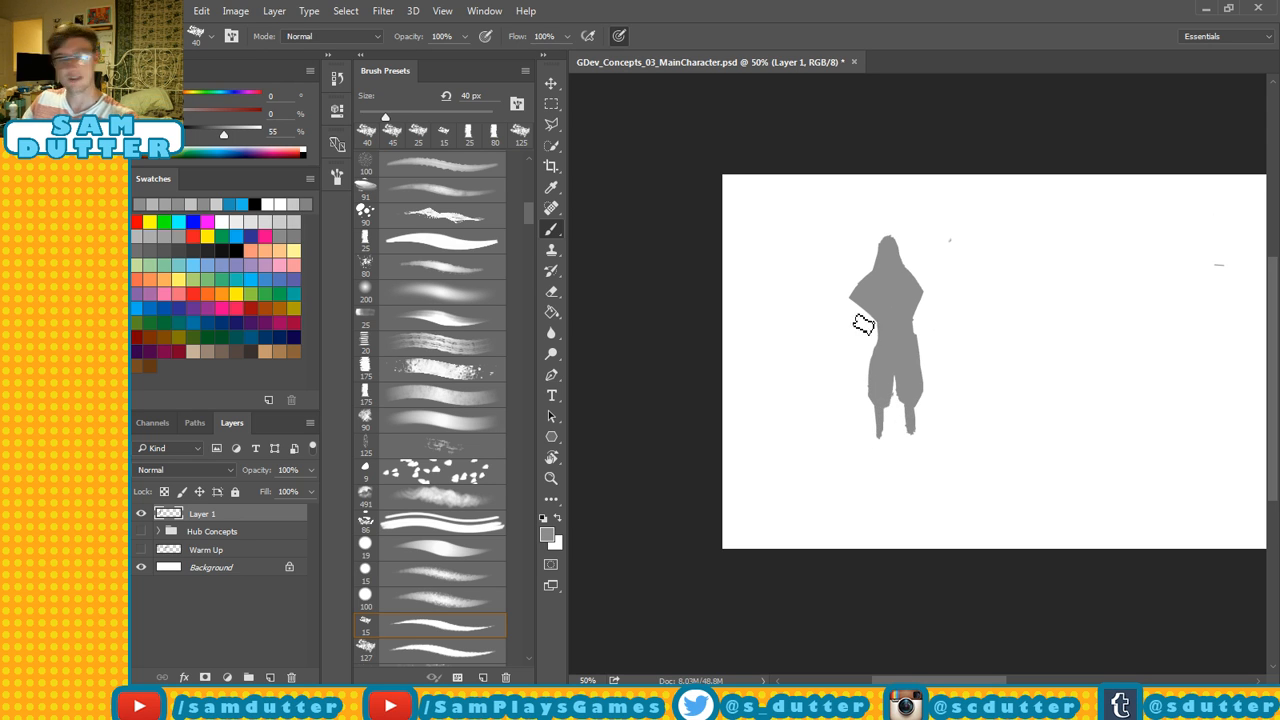
{"action": "key", "text": "ctrl+s"}
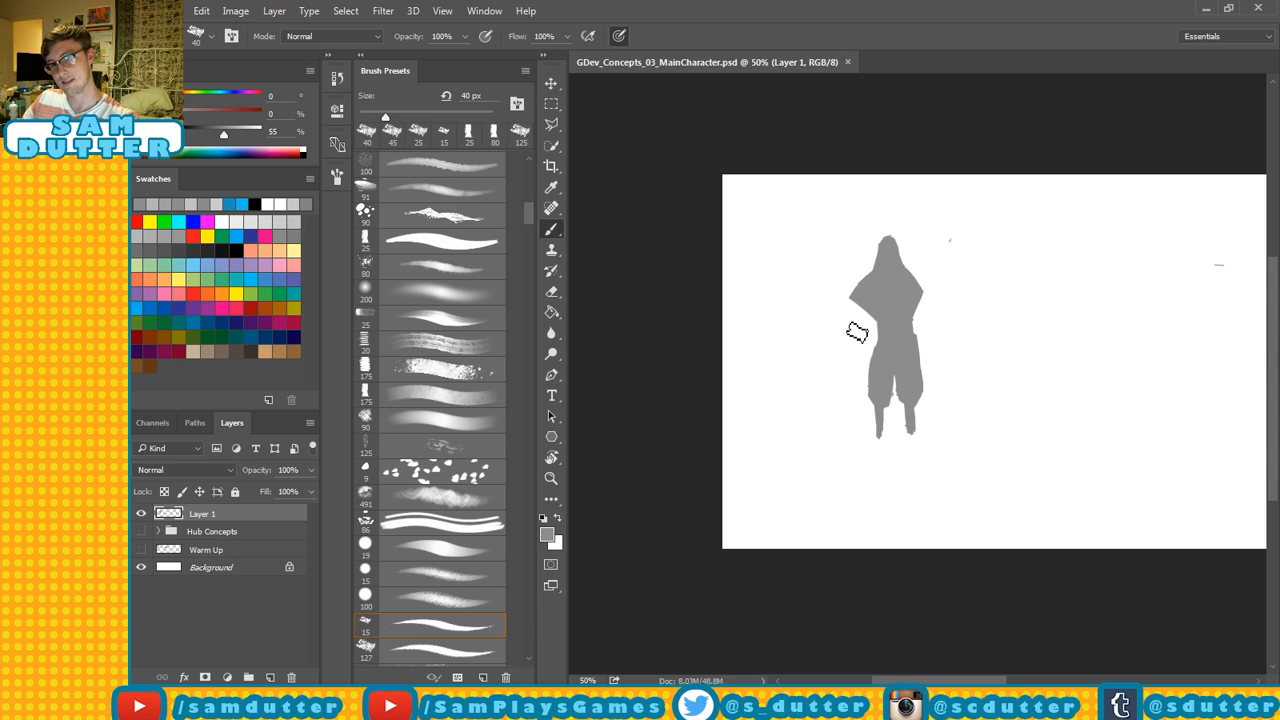
Paint sleeves and two forearms hanging from under the cloak with the 40 px brush, trimming the sleeve edge with the 45 px eraser.
{"action": "left_click_drag", "start_coordinate": [857, 332], "coordinate": [872, 319]}
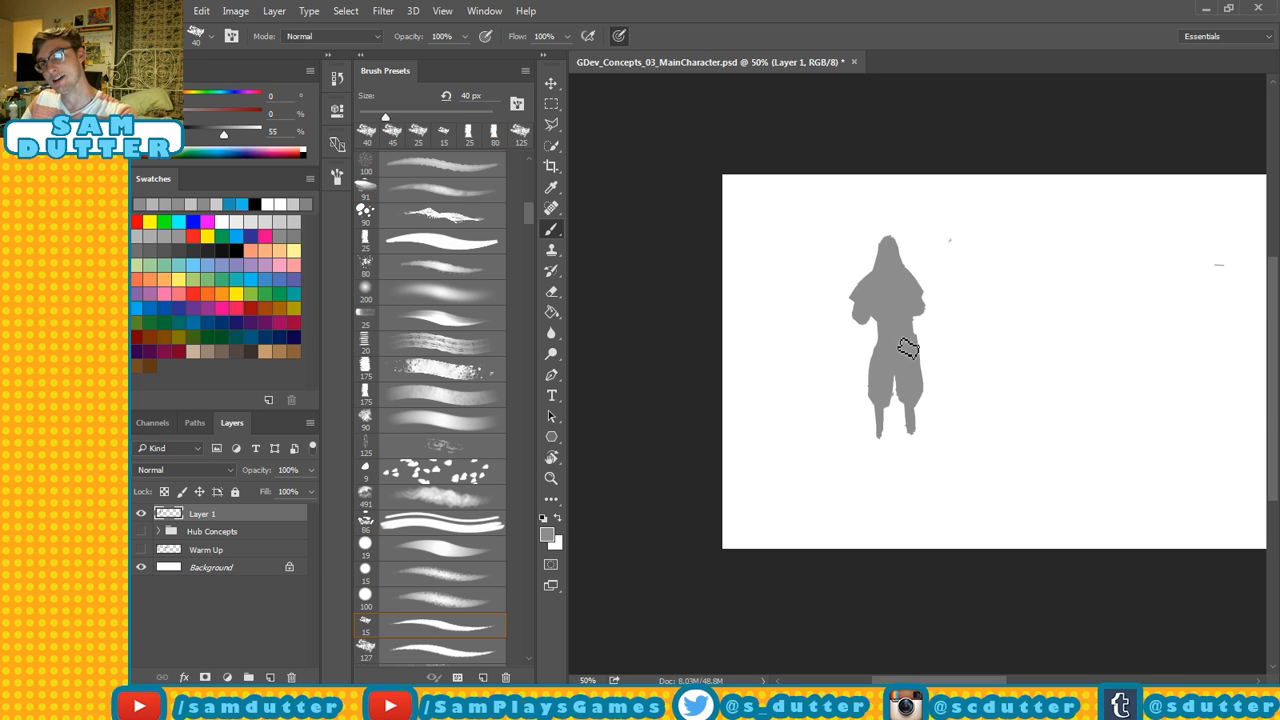
{"action": "key", "text": "e"}
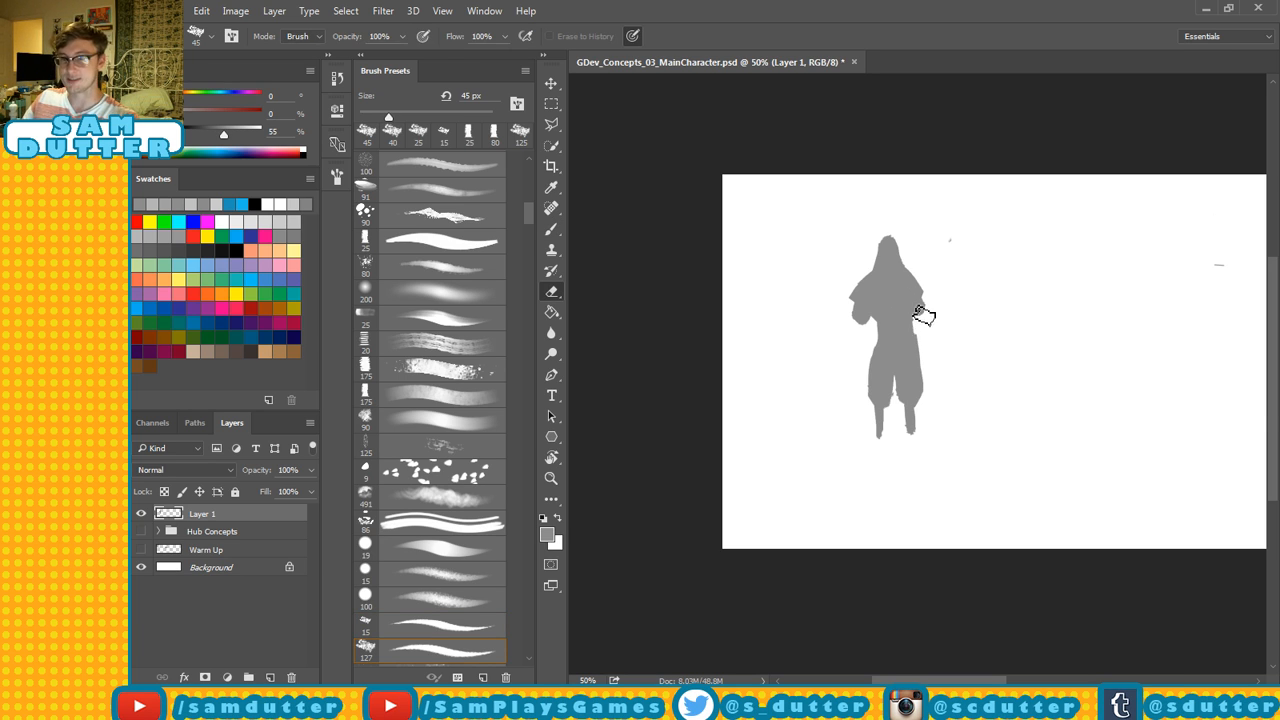
{"action": "key", "text": "b"}
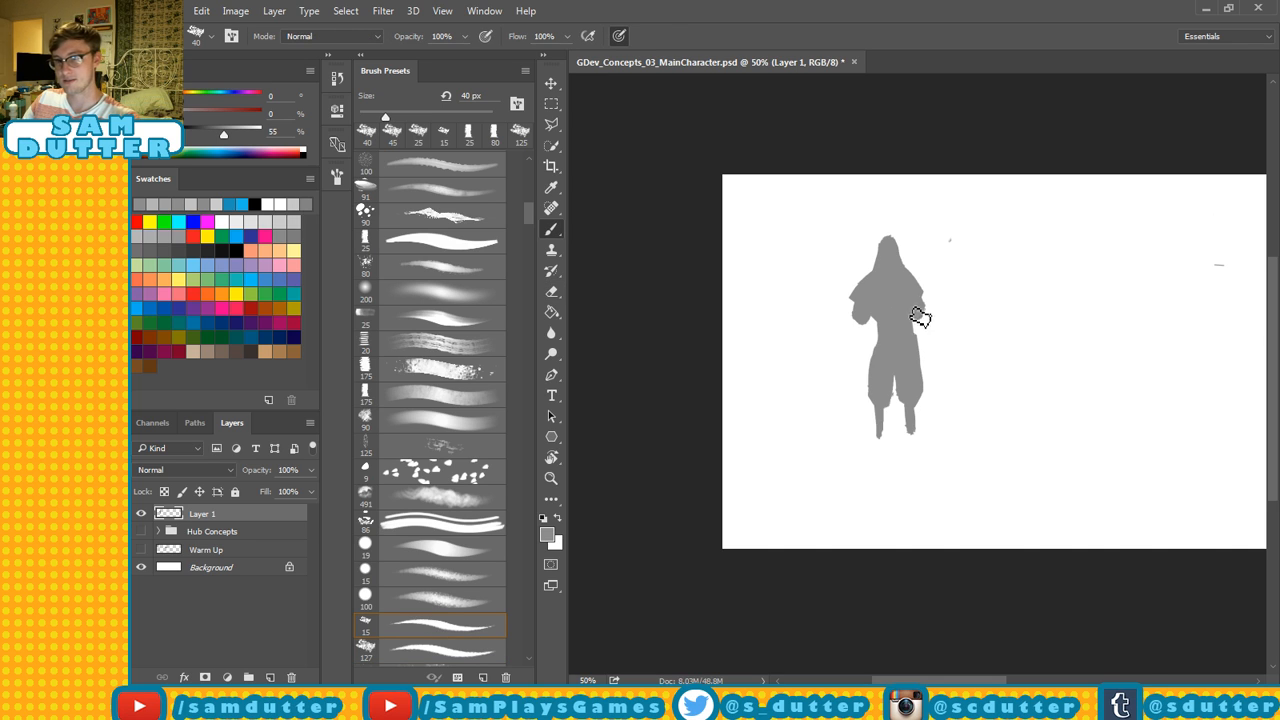
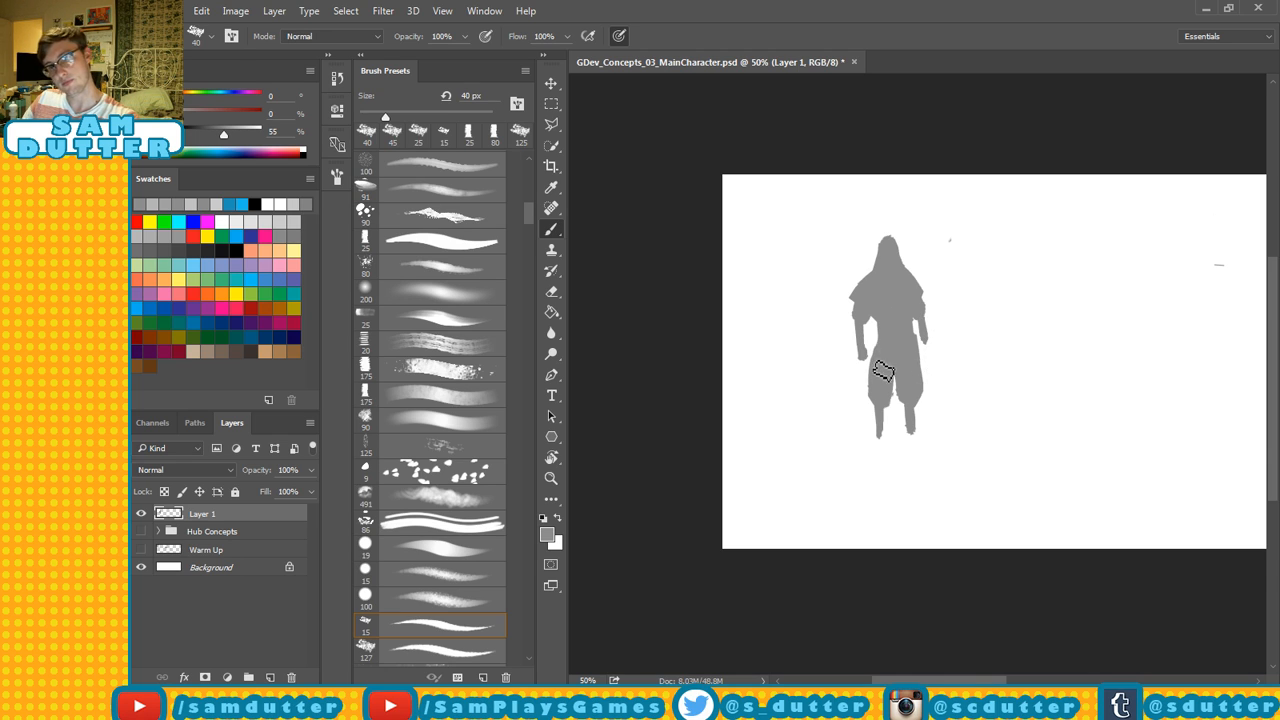
Paint feet at the ends of both shins and clean up the lower legs with the 45 px eraser.
{"action": "key", "text": "e"}
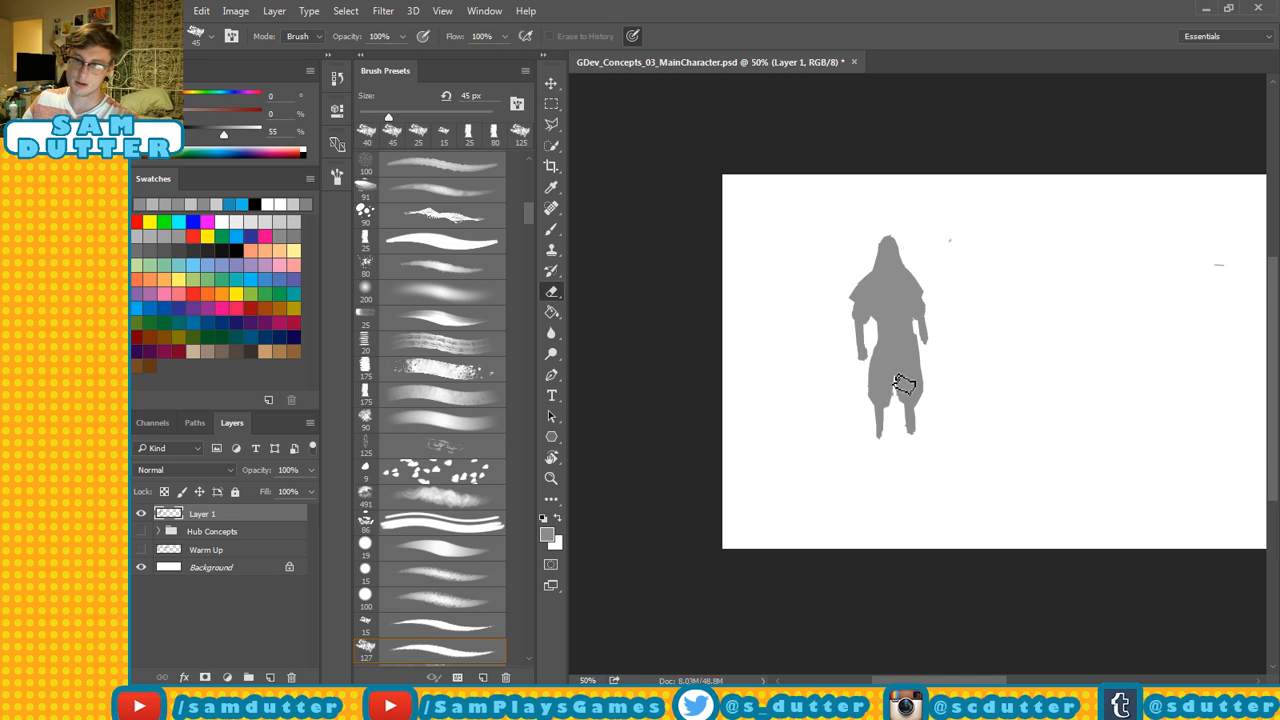
{"action": "key", "text": "b"}
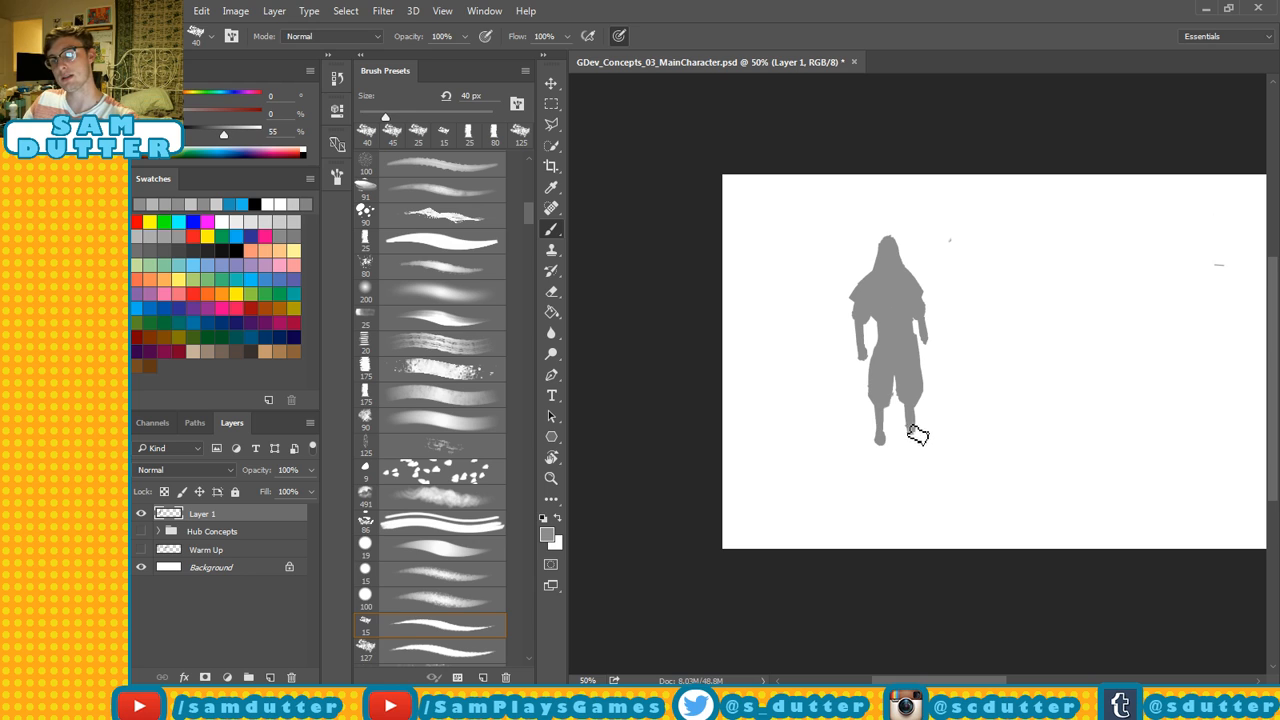
{"action": "key", "text": "e"}
{"action": "mouse_move", "coordinate": [919, 417]}
{"action": "left_mouse_down"}
{"action": "mouse_move", "coordinate": [921, 441]}
{"action": "mouse_move", "coordinate": [911, 434]}
{"action": "left_mouse_up"}
{"action": "key", "text": "b"}
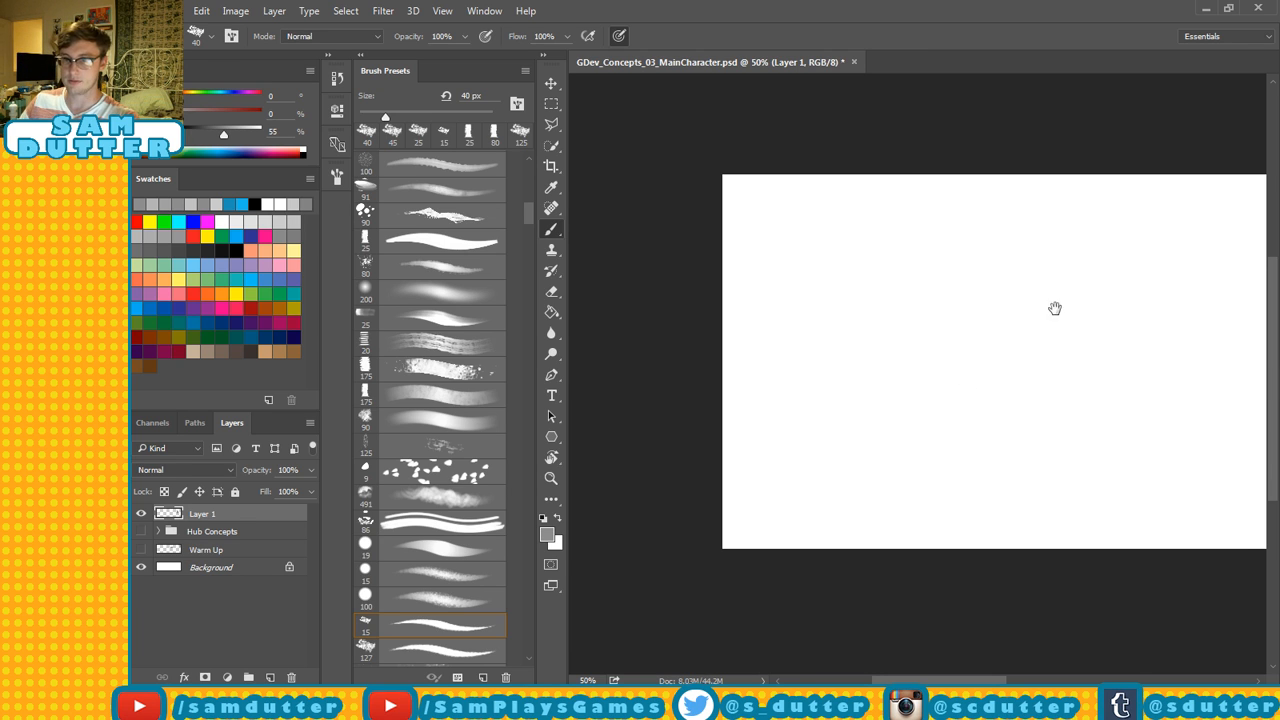
Rotate the mirrored silhouette slightly with Free Transform so it stands more upright, and save the document.
{"action": "left_click_drag", "start_coordinate": [1215, 316], "coordinate": [800, 284]}
{"action": "left_click_drag", "start_coordinate": [1140, 334], "coordinate": [1053, 350]}
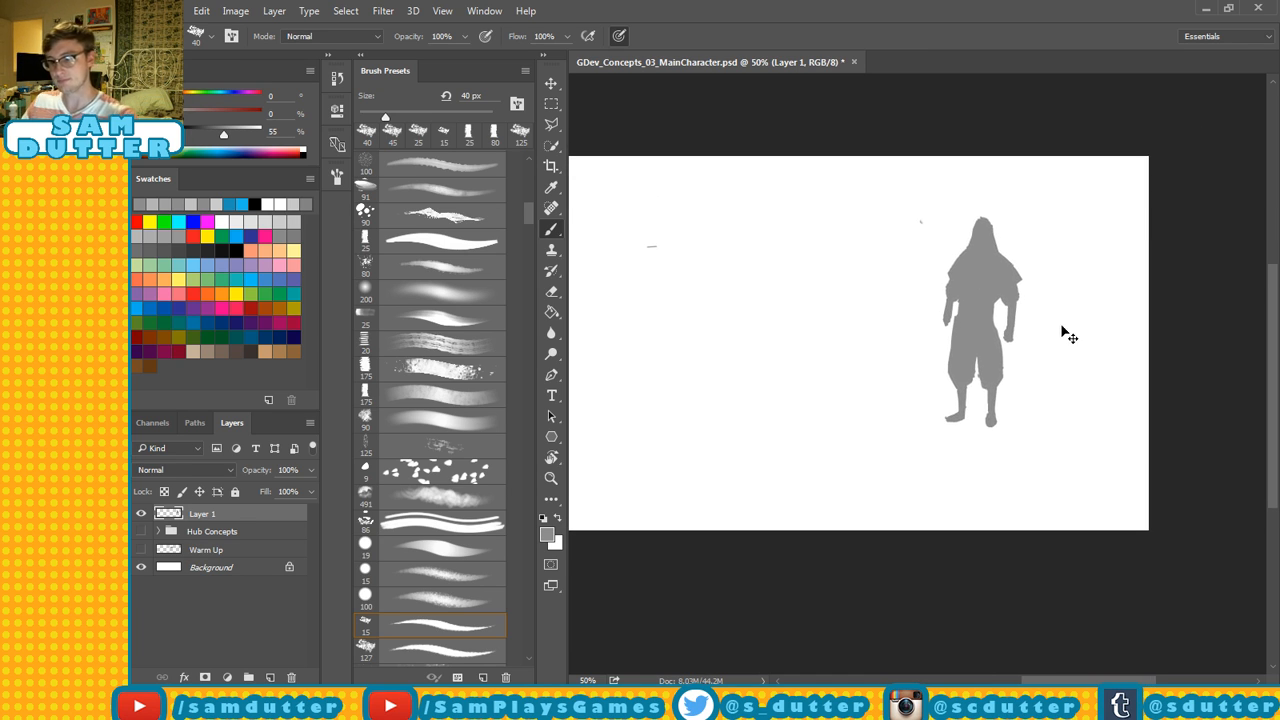
{"action": "key", "text": "ctrl+t"}
{"action": "mouse_move", "coordinate": [1097, 257]}
{"action": "left_mouse_down"}
{"action": "mouse_move", "coordinate": [1094, 226]}
{"action": "mouse_move", "coordinate": [1098, 257]}
{"action": "mouse_move", "coordinate": [1077, 288]}
{"action": "left_mouse_up"}
{"action": "key", "text": "Return"}
{"action": "key", "text": "ctrl+plus"}
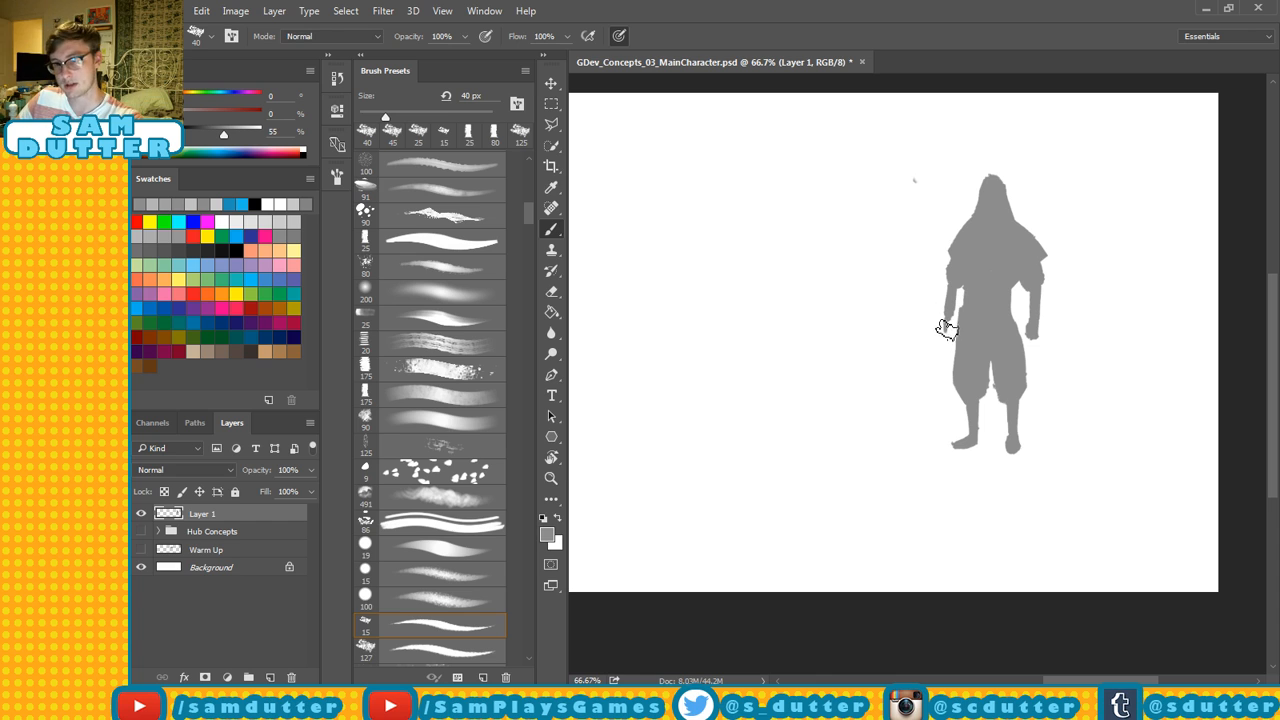
{"action": "key", "text": "ctrl+t"}
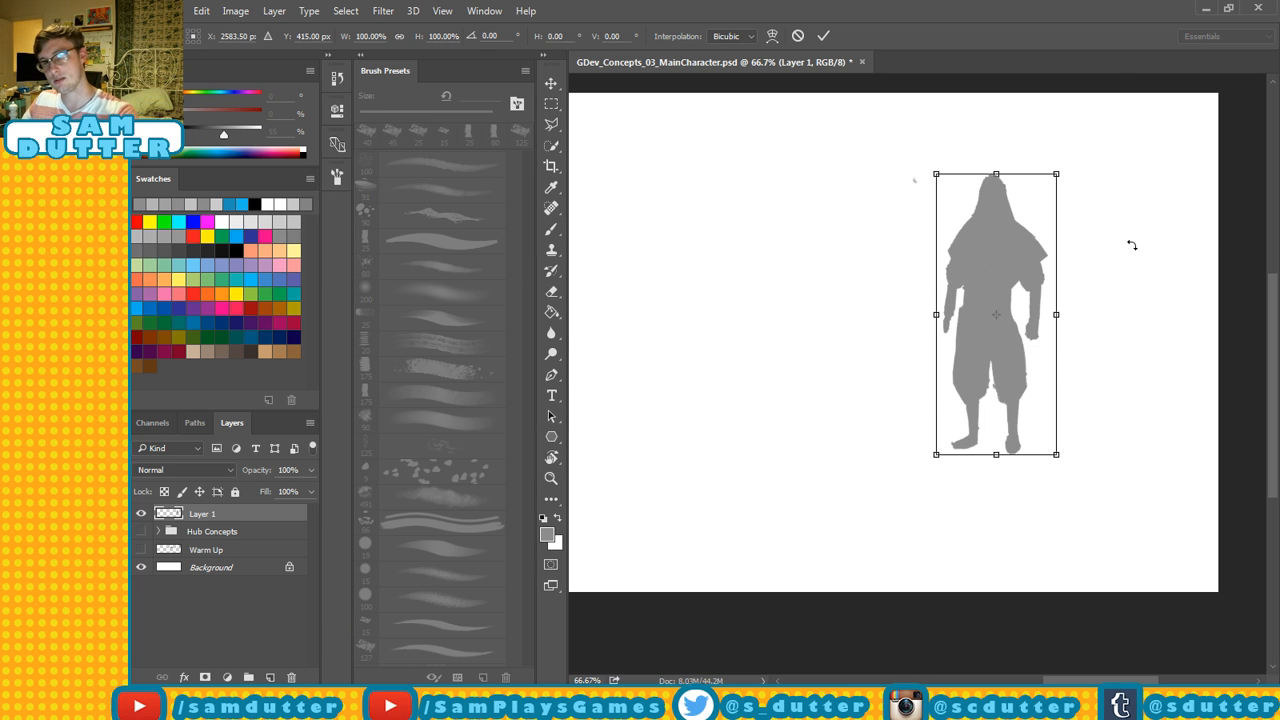
{"action": "left_click_drag", "start_coordinate": [1131, 245], "coordinate": [1126, 242]}
{"action": "key", "text": "Return"}
{"action": "key", "text": "ctrl+s"}
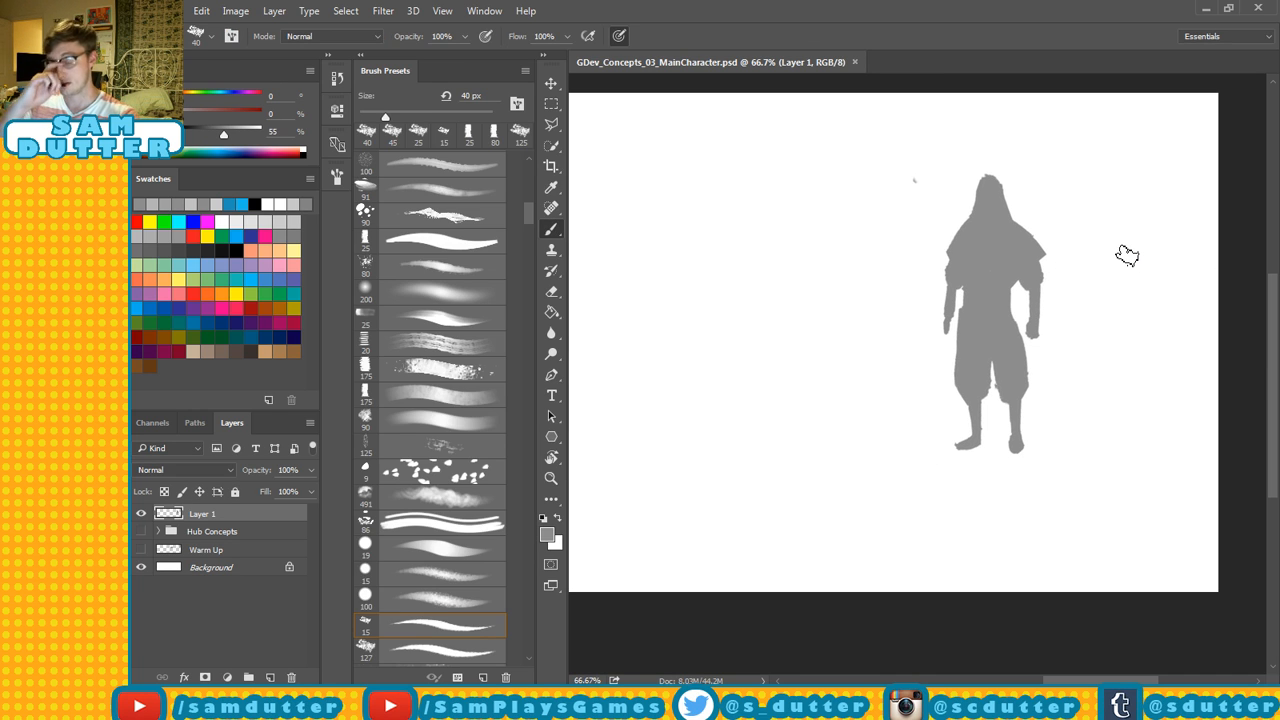
Draw vertical strokes through the figure's centre to check its balance, undoing each one.
{"action": "left_click_drag", "start_coordinate": [992, 268], "coordinate": [986, 576]}
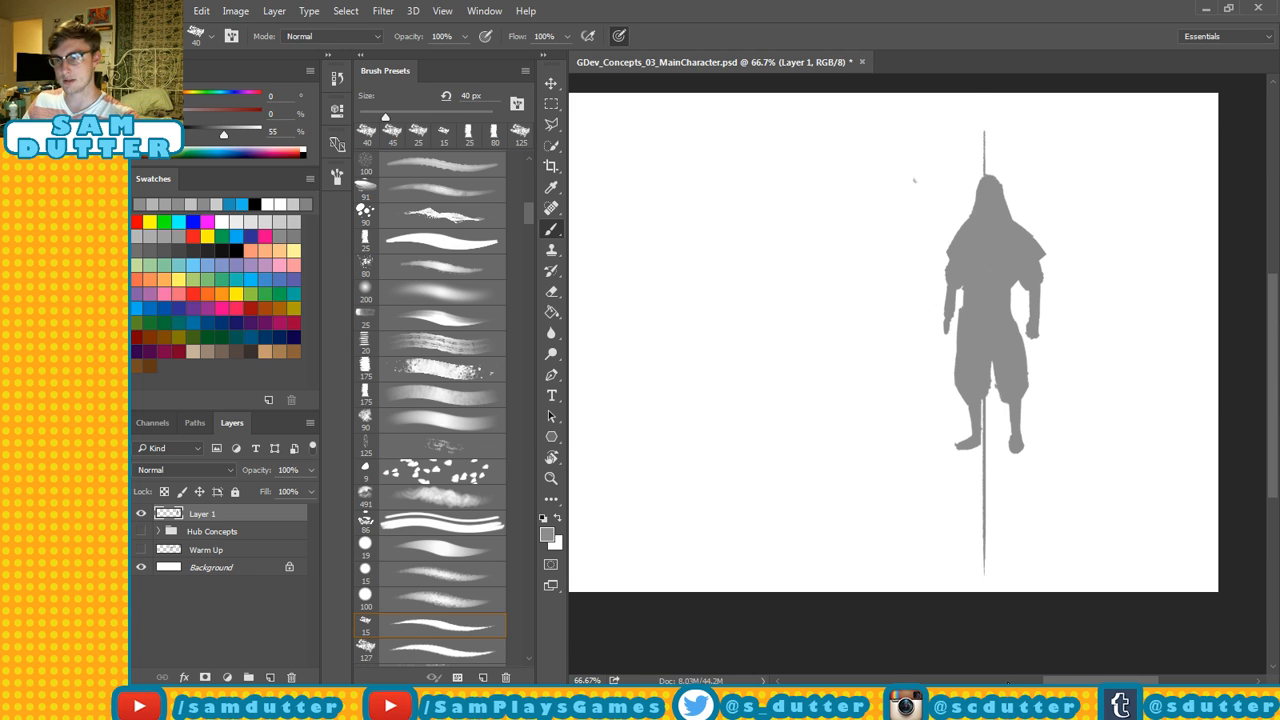
{"action": "key", "text": "ctrl+z"}
{"action": "left_click_drag", "start_coordinate": [998, 183], "coordinate": [998, 514]}
{"action": "key", "text": "ctrl+z"}
{"action": "left_click_drag", "start_coordinate": [983, 166], "coordinate": [1005, 510]}
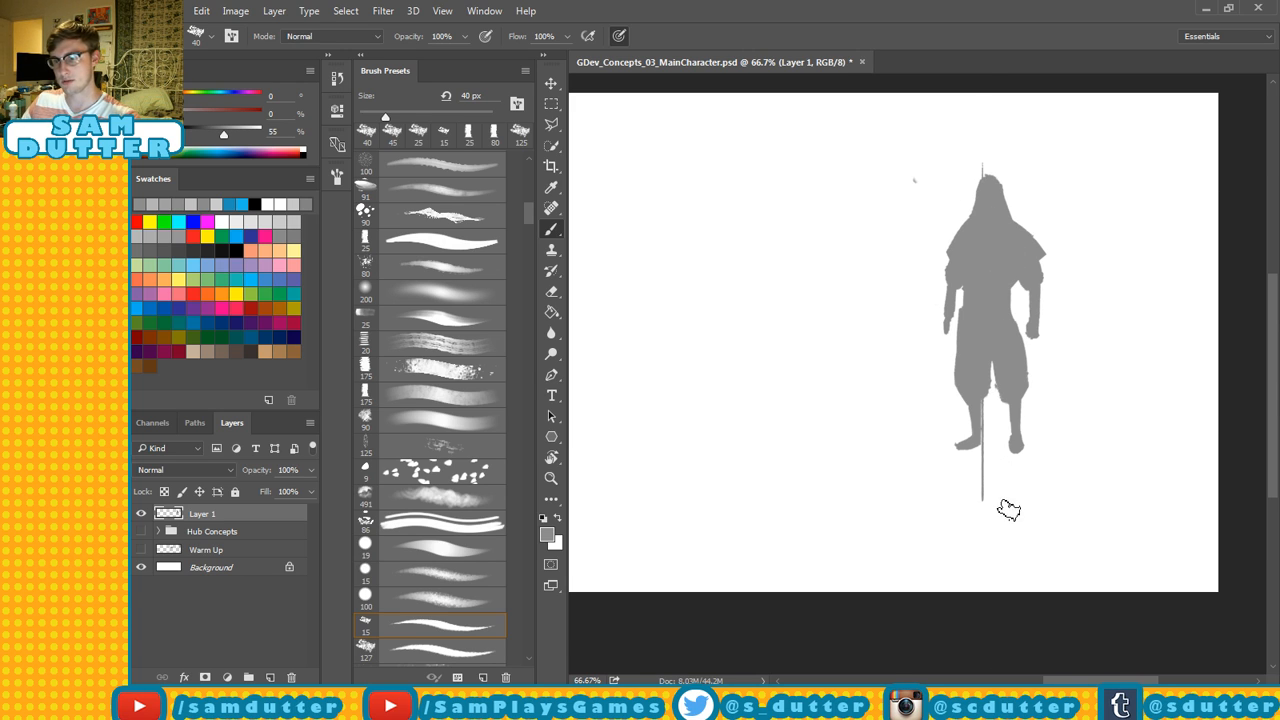
{"action": "key", "text": "ctrl+z"}
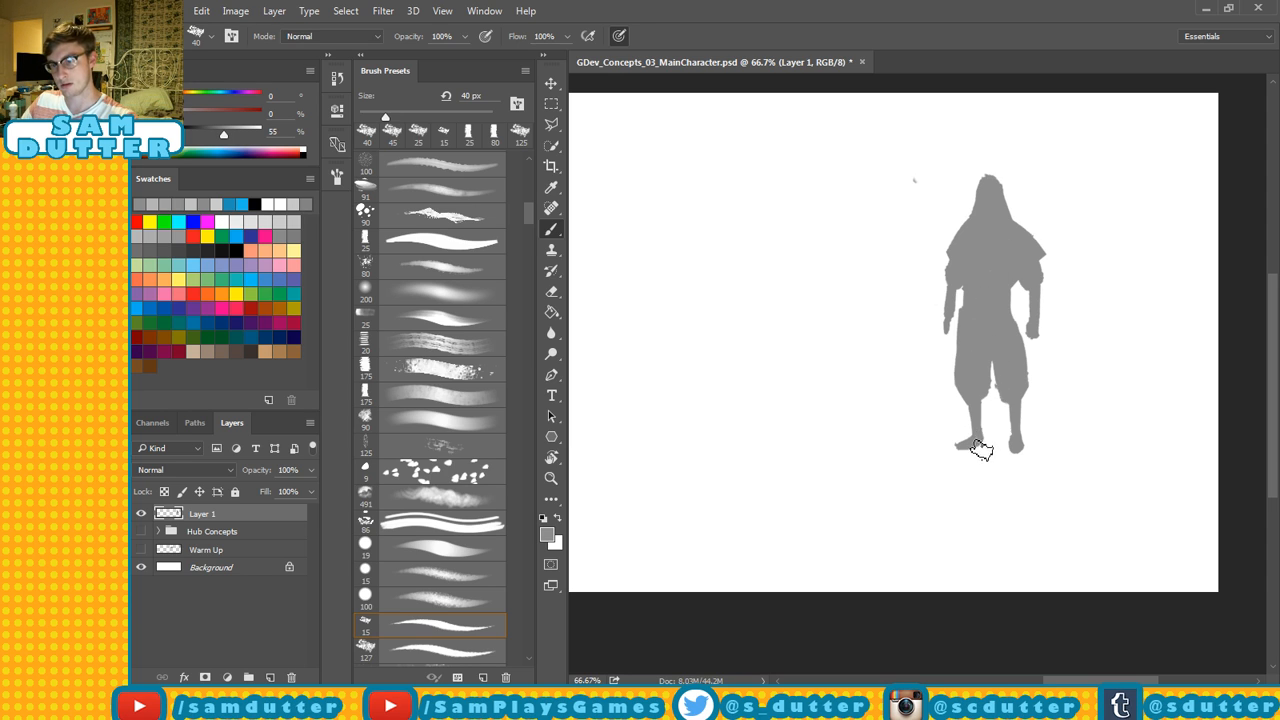
Refine the shape of the figure's sideways-pointing foot and ankle, alternating the 45 px eraser with the 40 px brush.
{"action": "key", "text": "e"}
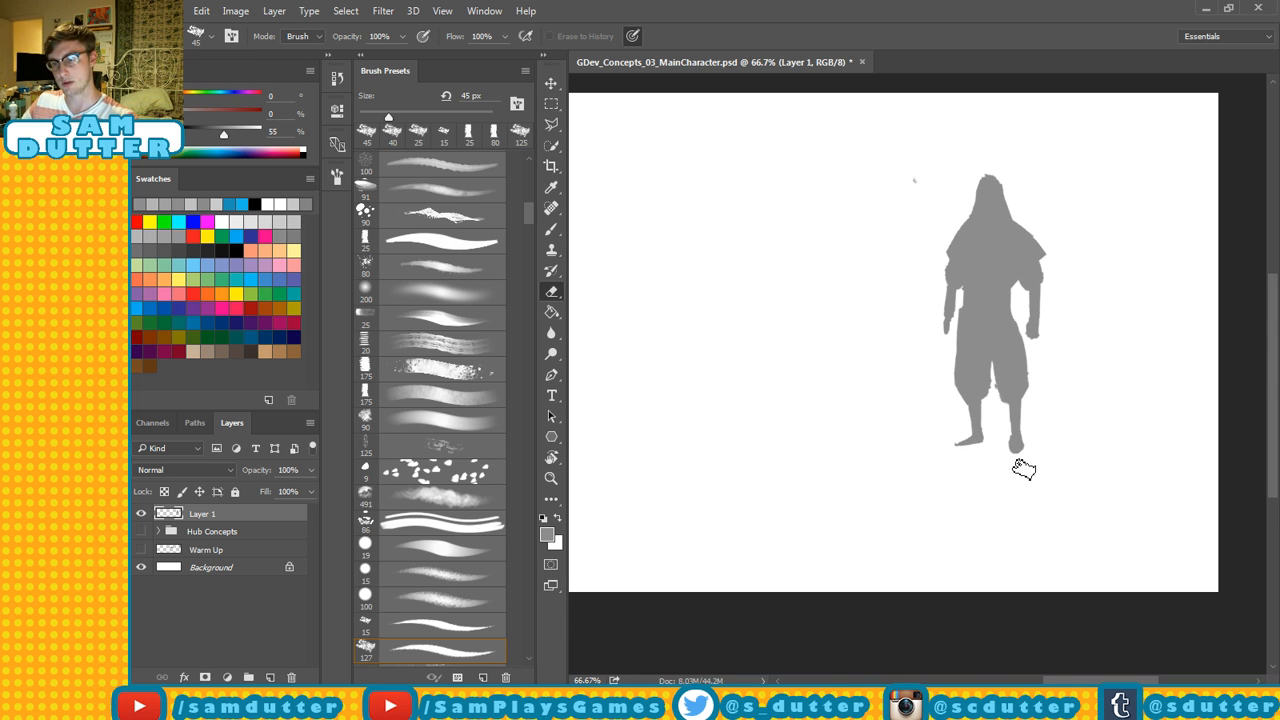
{"action": "key", "text": "b"}
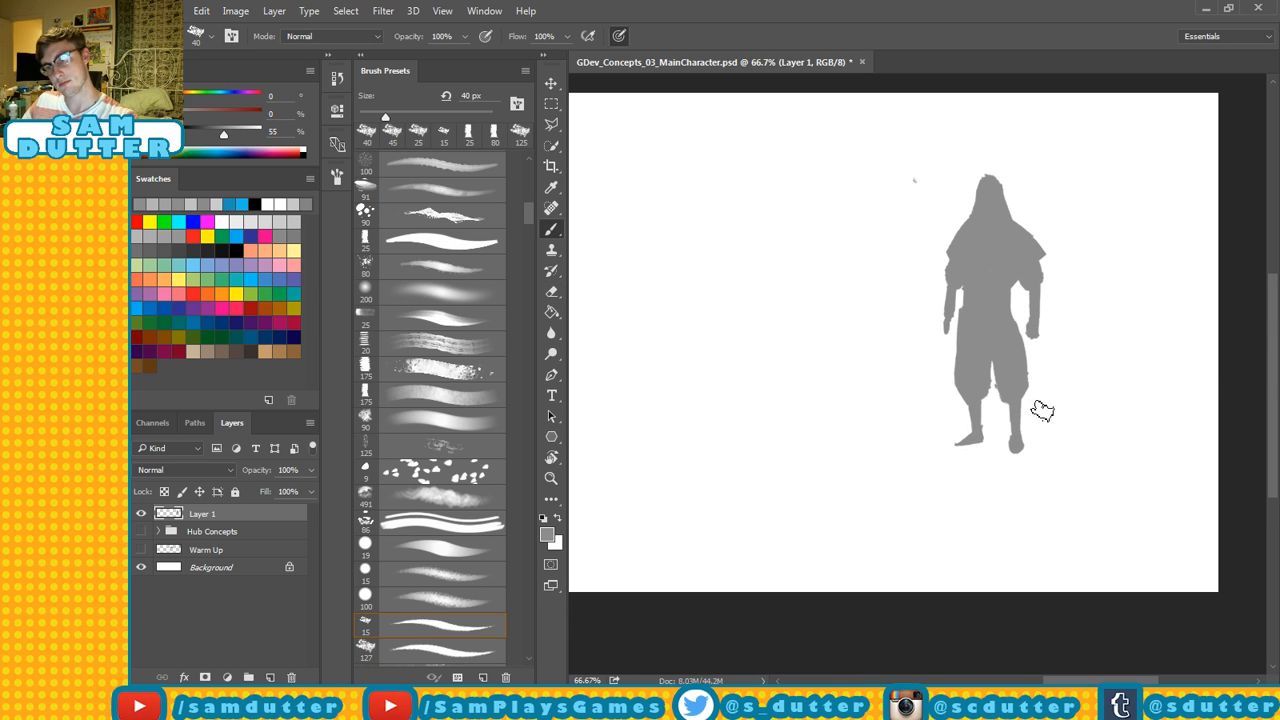
{"action": "key", "text": "e"}
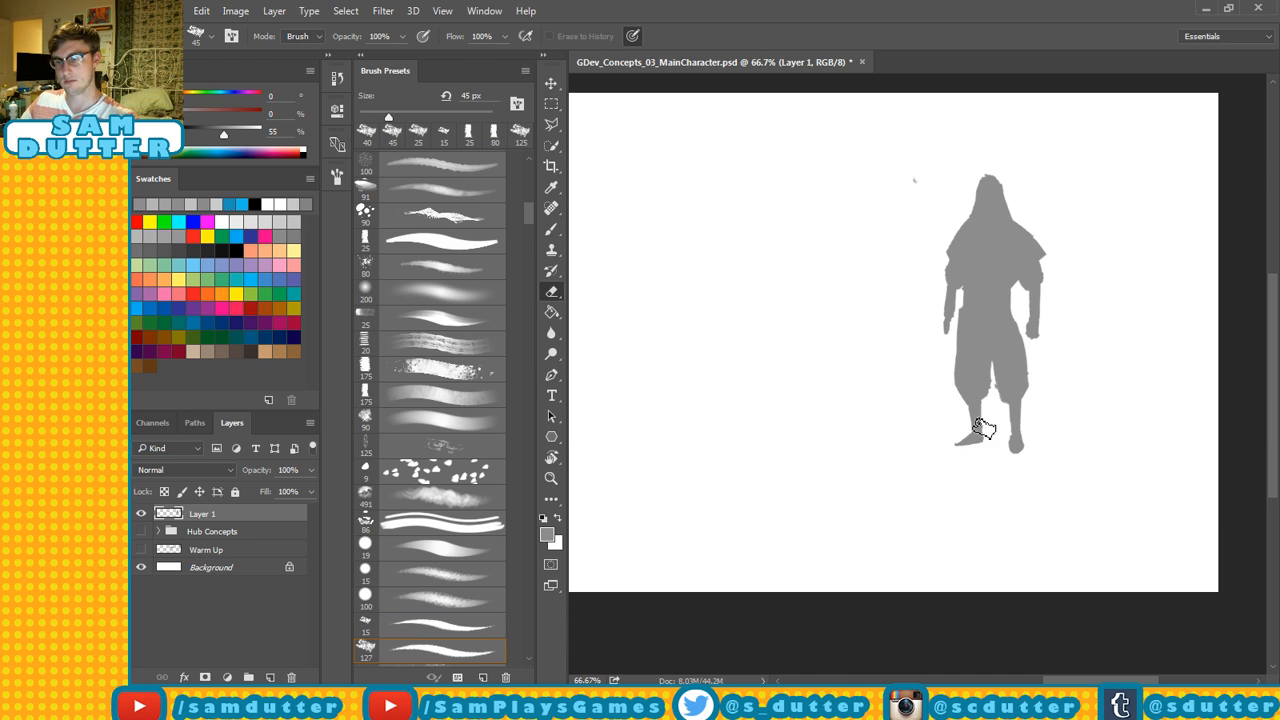
{"action": "key", "text": "b"}
Clean up the gap between the thinner forearm and the body, extend that arm's hand with the 40 px brush, and save the document.
{"action": "key", "text": "e"}
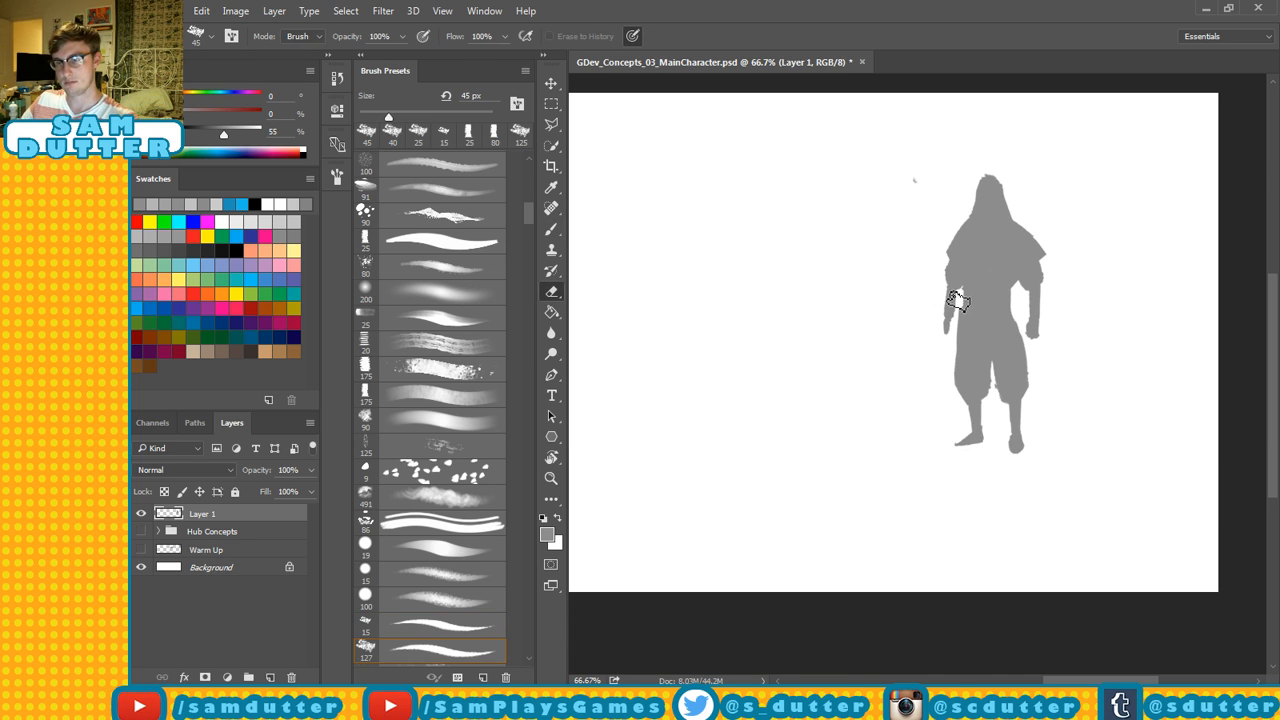
{"action": "key", "text": "b"}
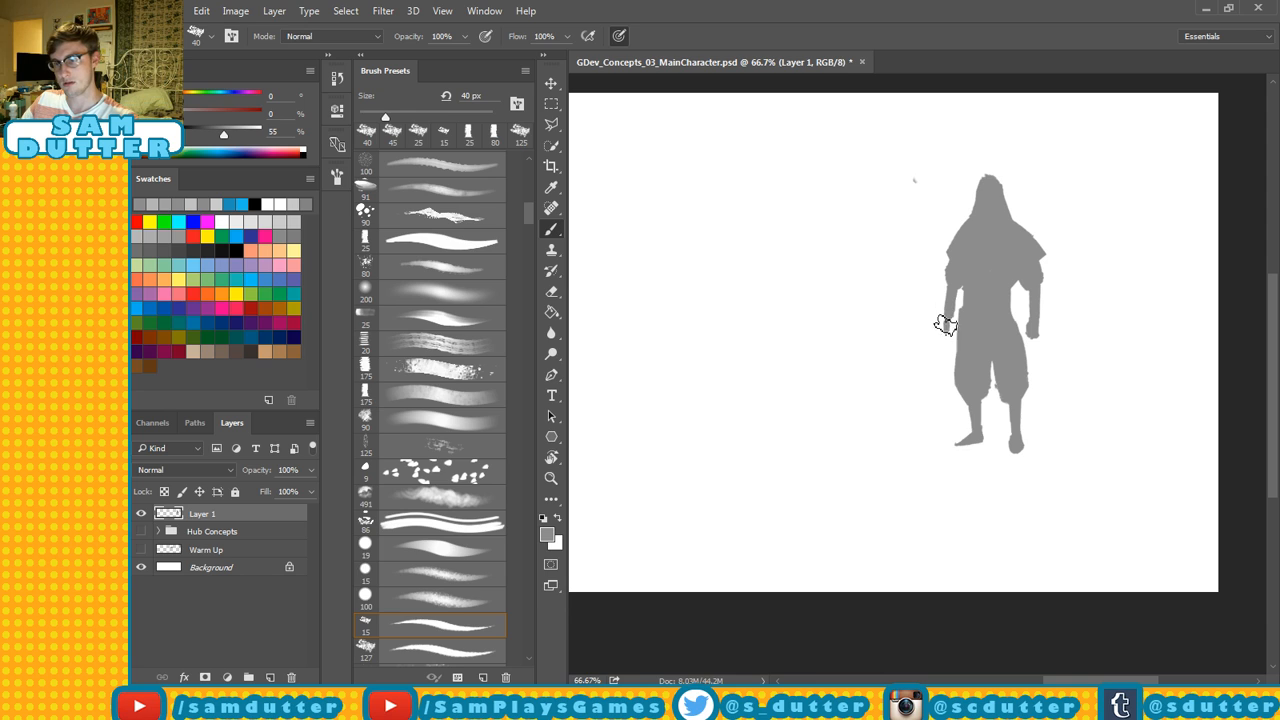
{"action": "key", "text": "e"}
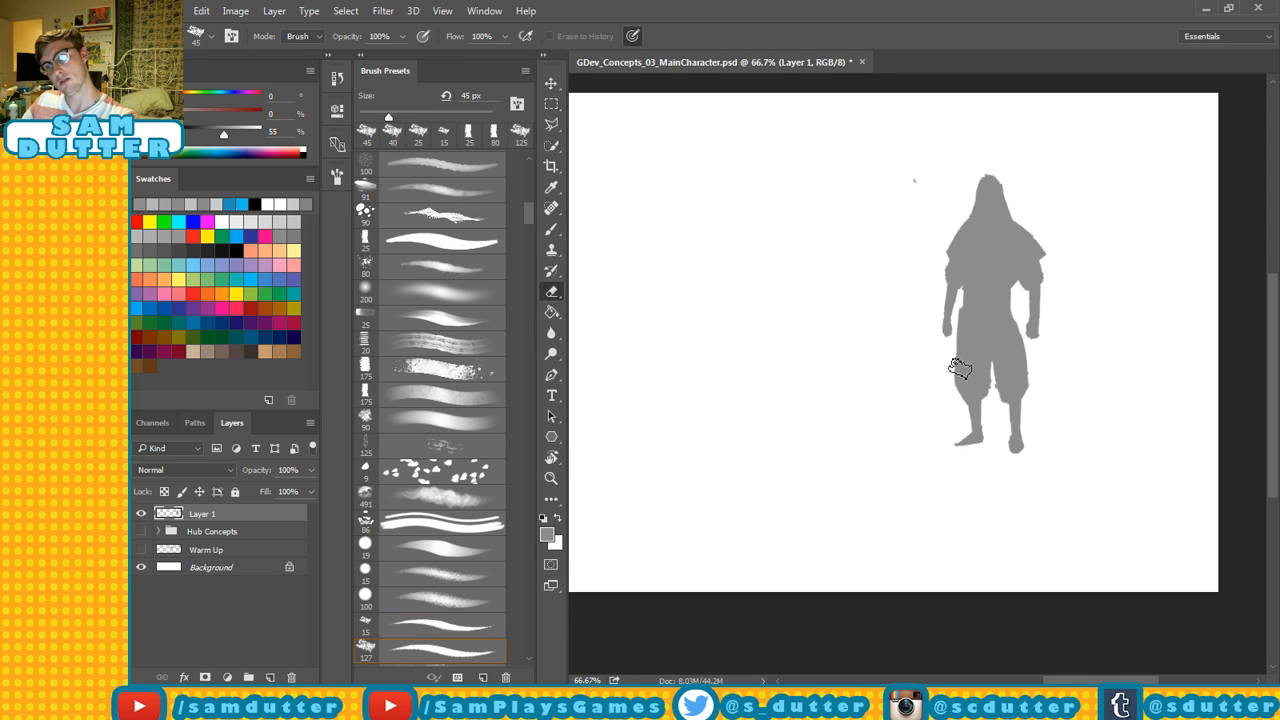
{"action": "key", "text": "ctrl+s"}
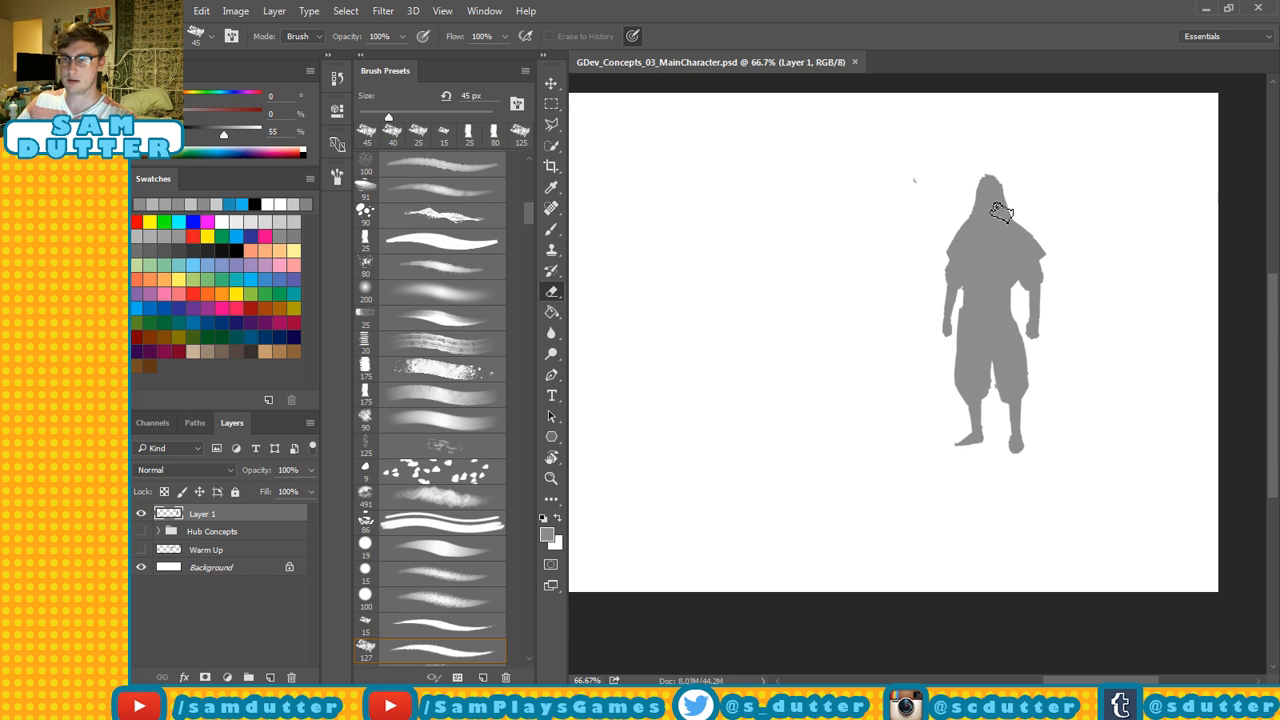
Select the hood with a rectangular marquee, scale it to 92.52% width and 85.89% height with Free Transform, and deselect.
{"action": "key", "text": "m"}
{"action": "left_click_drag", "start_coordinate": [946, 132], "coordinate": [1024, 220]}
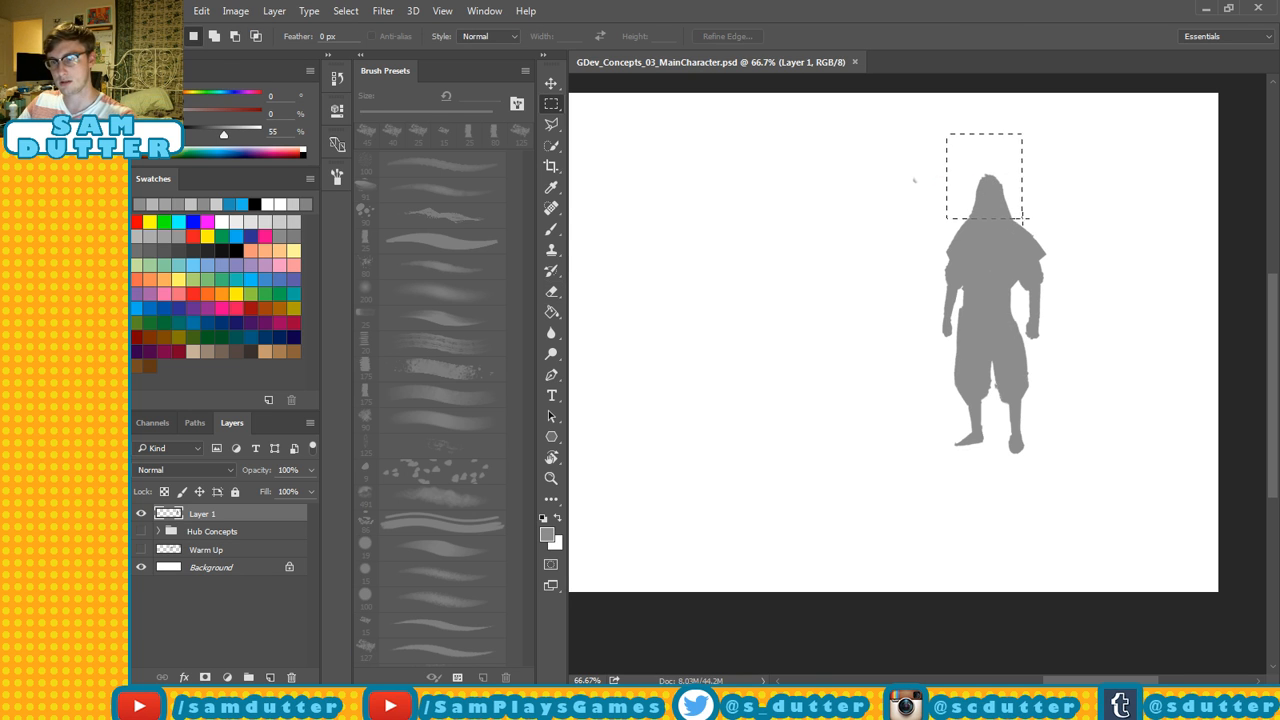
{"action": "key", "text": "ctrl+t"}
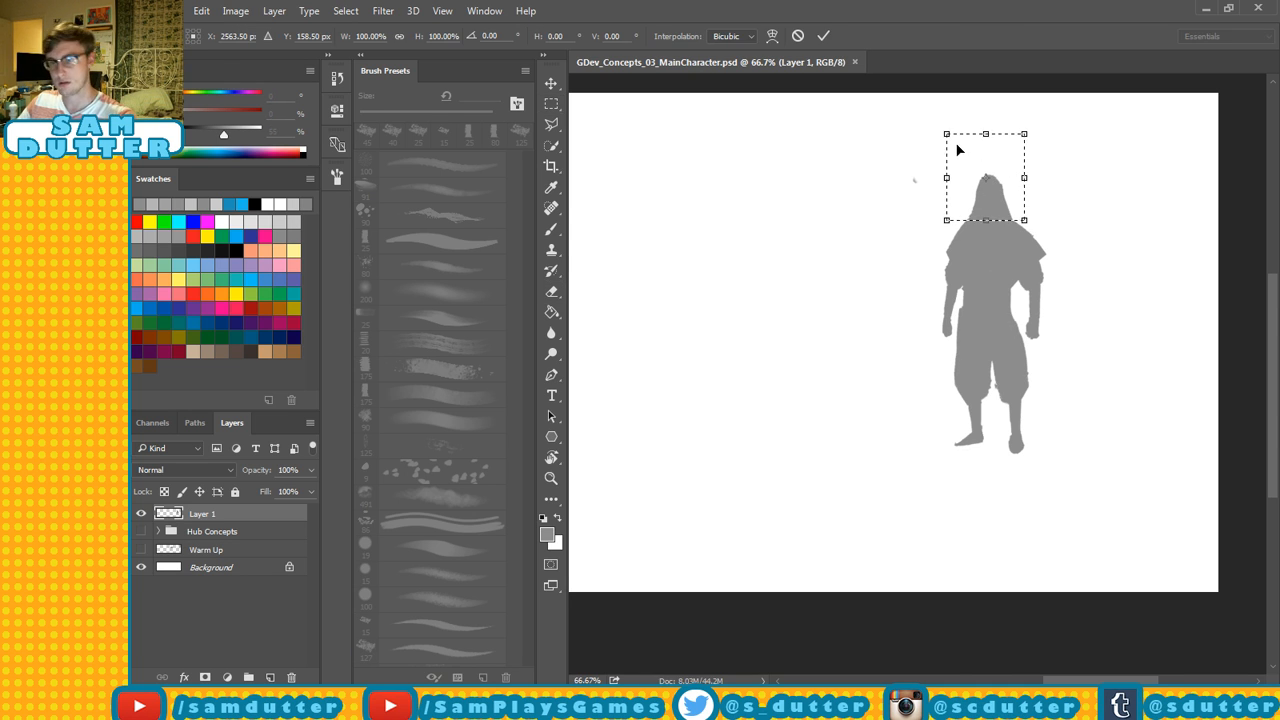
{"action": "left_click_drag", "start_coordinate": [985, 134], "coordinate": [985, 147]}
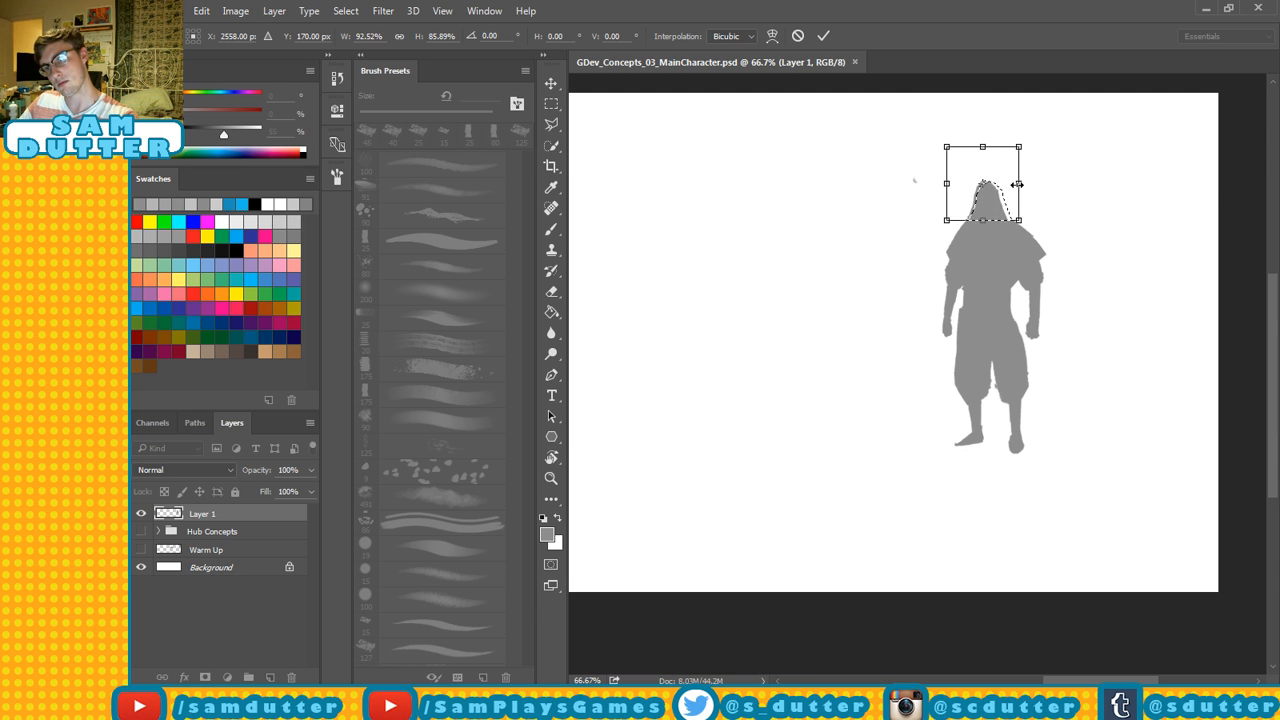
{"action": "key", "text": "Return"}
{"action": "key", "text": "ctrl+d"}
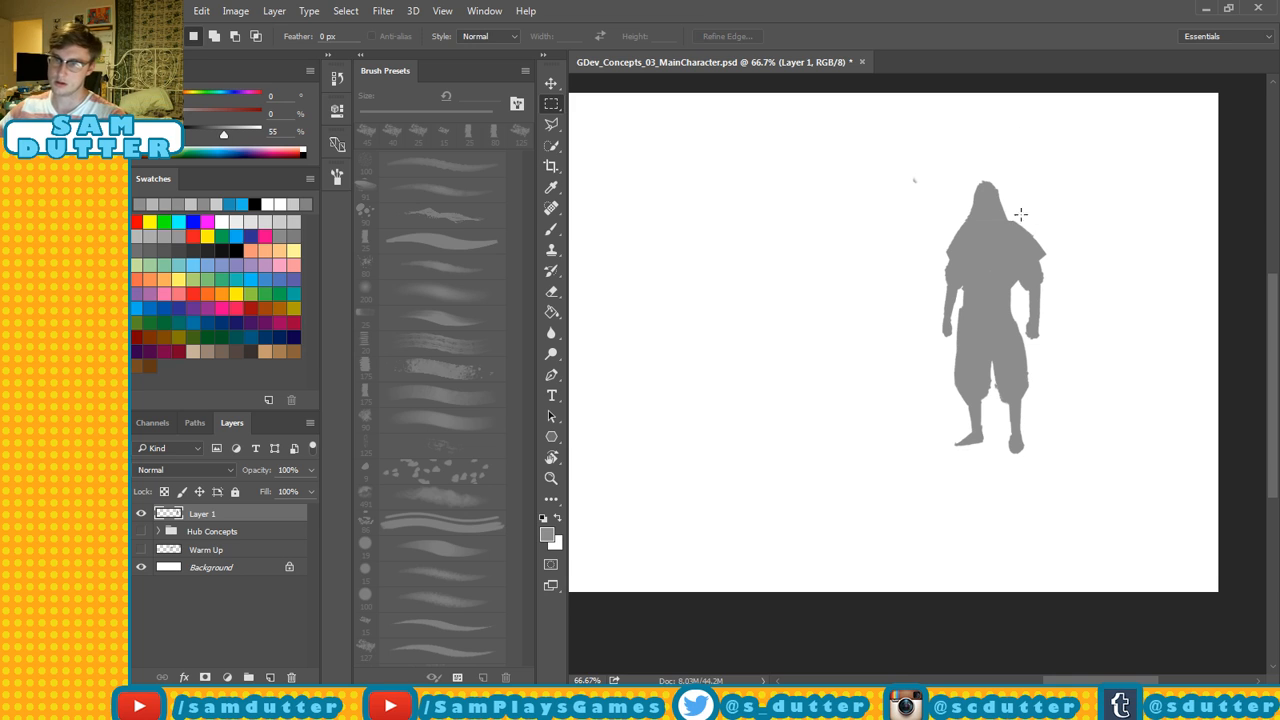
Reshape the top of the figure's hood, trimming with the 45 px eraser and filling in with the 40 px brush.
{"action": "key", "text": "e"}
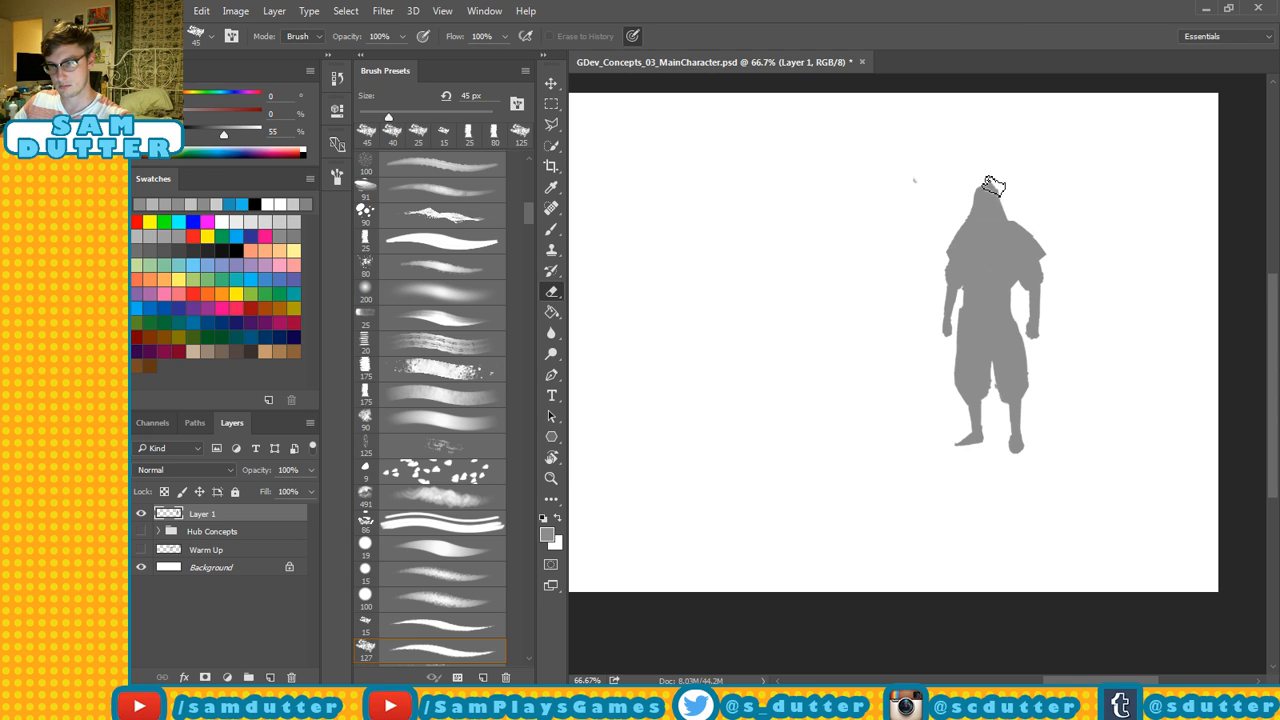
{"action": "key", "text": "b"}
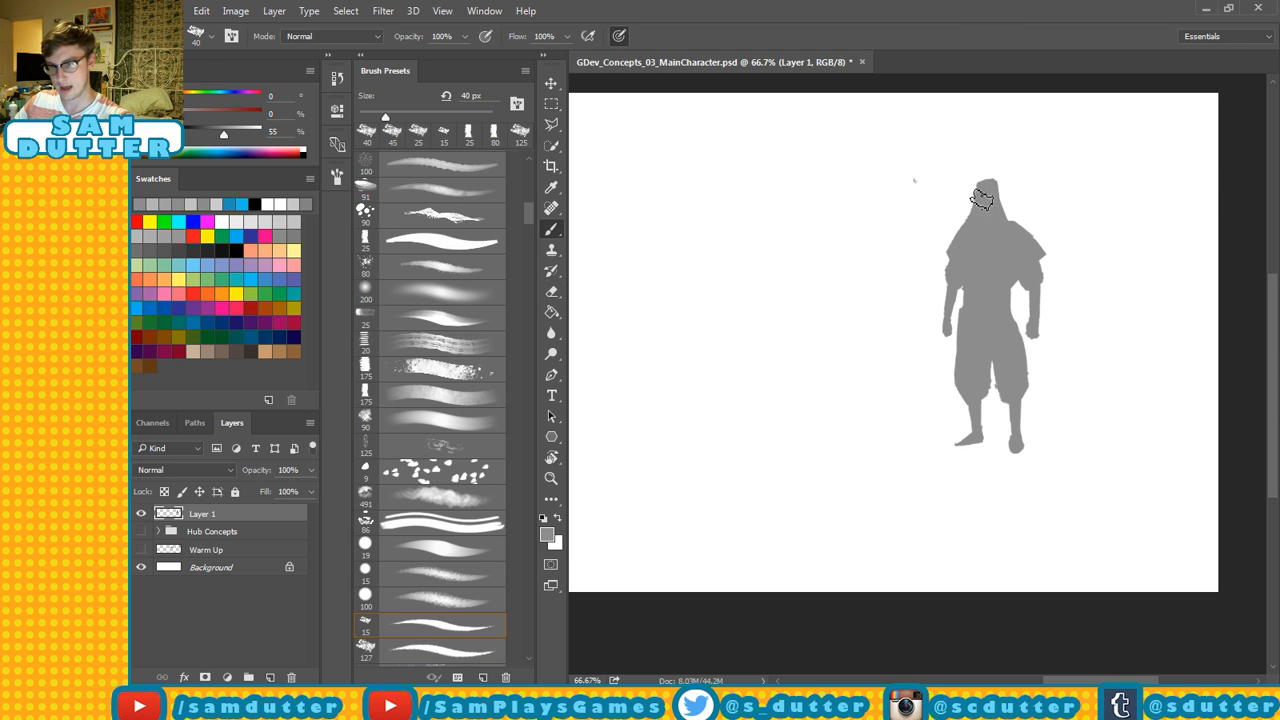
{"action": "left_click_drag", "start_coordinate": [982, 198], "coordinate": [992, 190]}
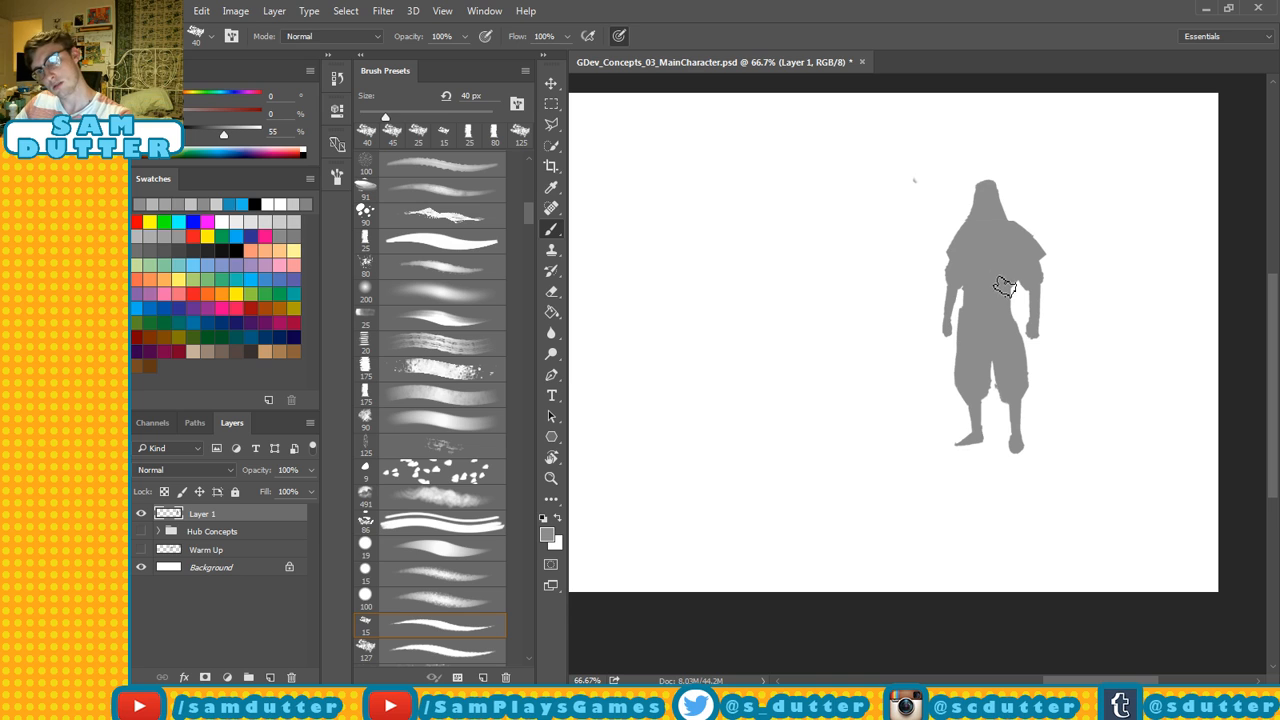
Trim the cape's bulging shoulder into a smoother slope with the 45 px eraser, retrying the cut, and save the document.
{"action": "key", "text": "e"}
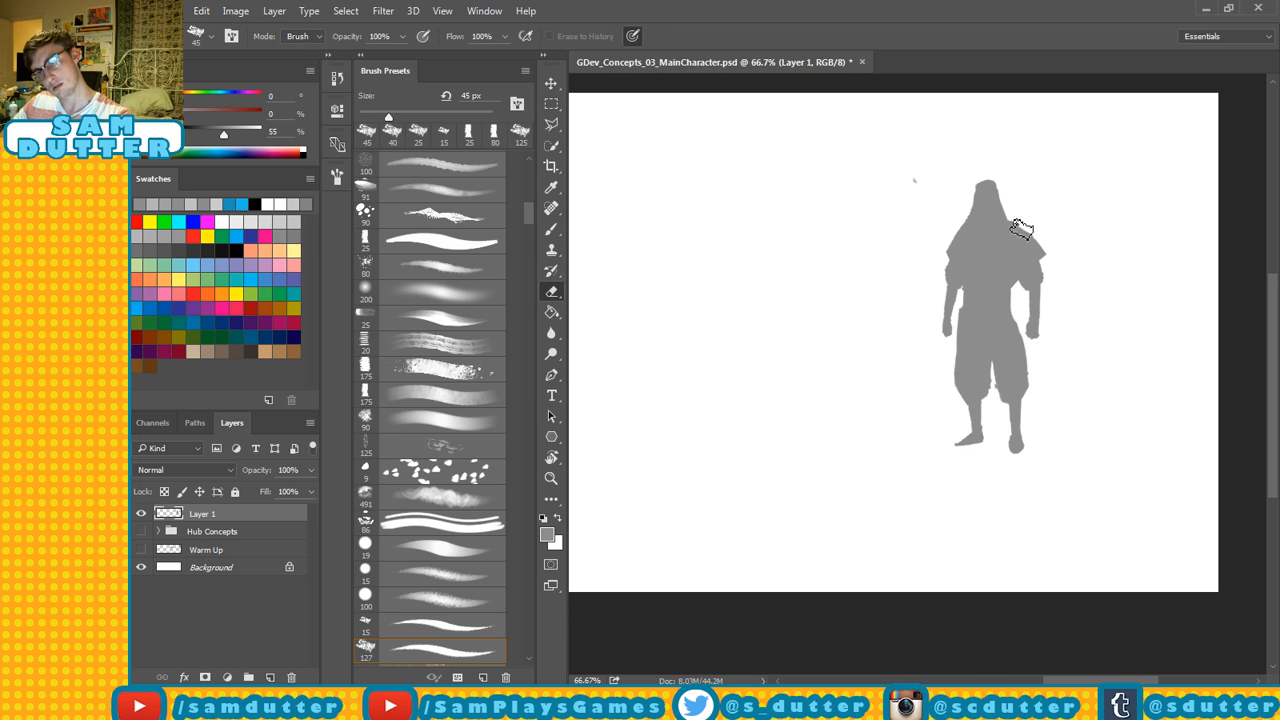
{"action": "mouse_move", "coordinate": [1021, 230]}
{"action": "left_mouse_down"}
{"action": "mouse_move", "coordinate": [1054, 272]}
{"action": "mouse_move", "coordinate": [1040, 253]}
{"action": "left_mouse_up"}
{"action": "key", "text": "ctrl+z"}
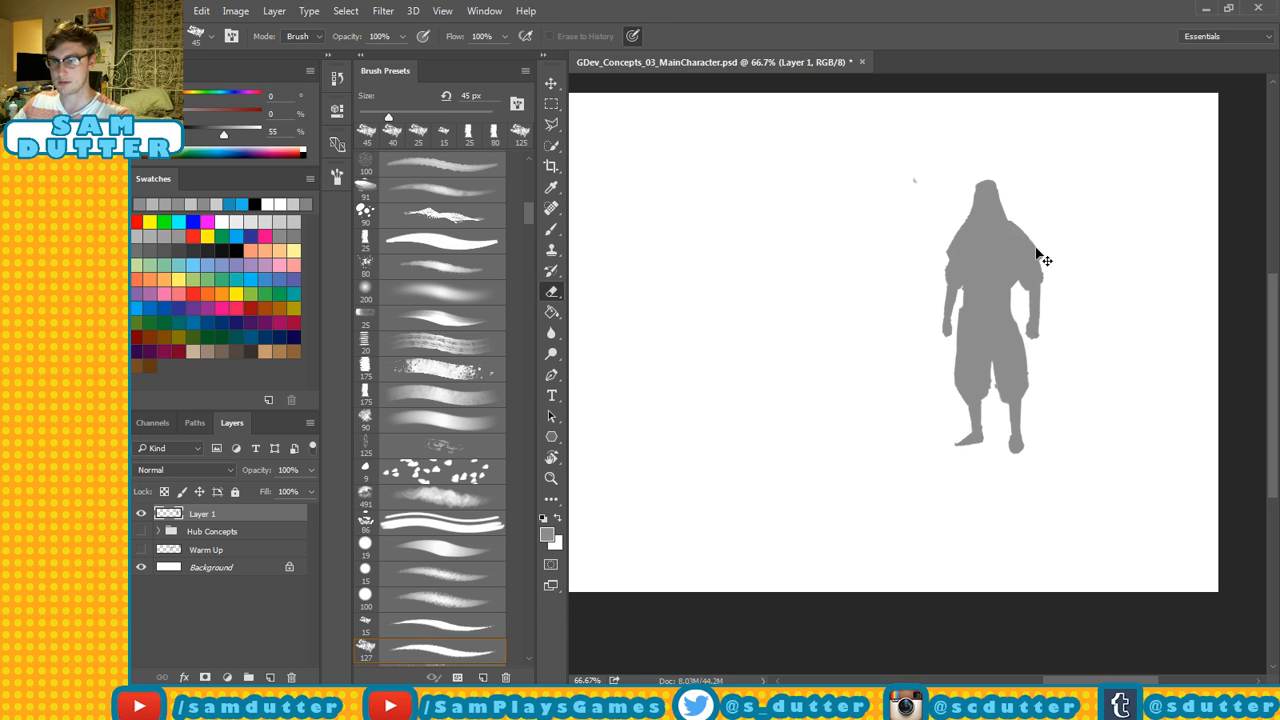
{"action": "key", "text": "ctrl+z"}
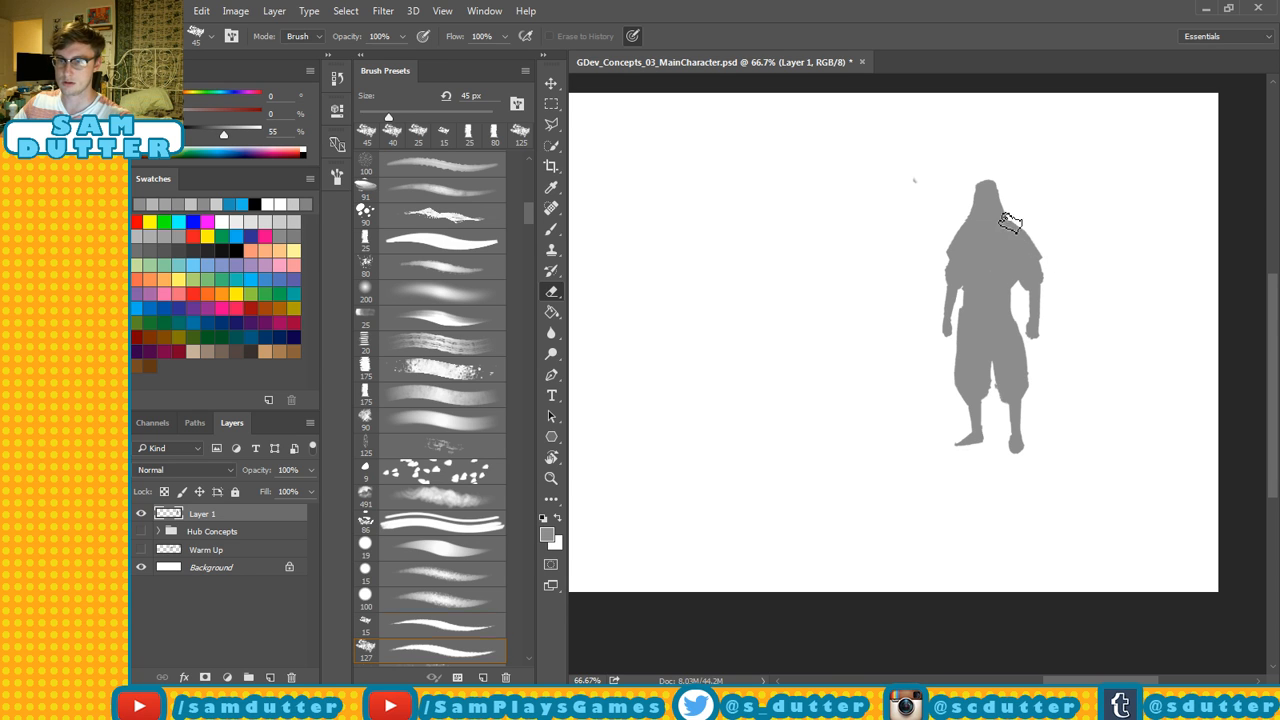
{"action": "key", "text": "b"}
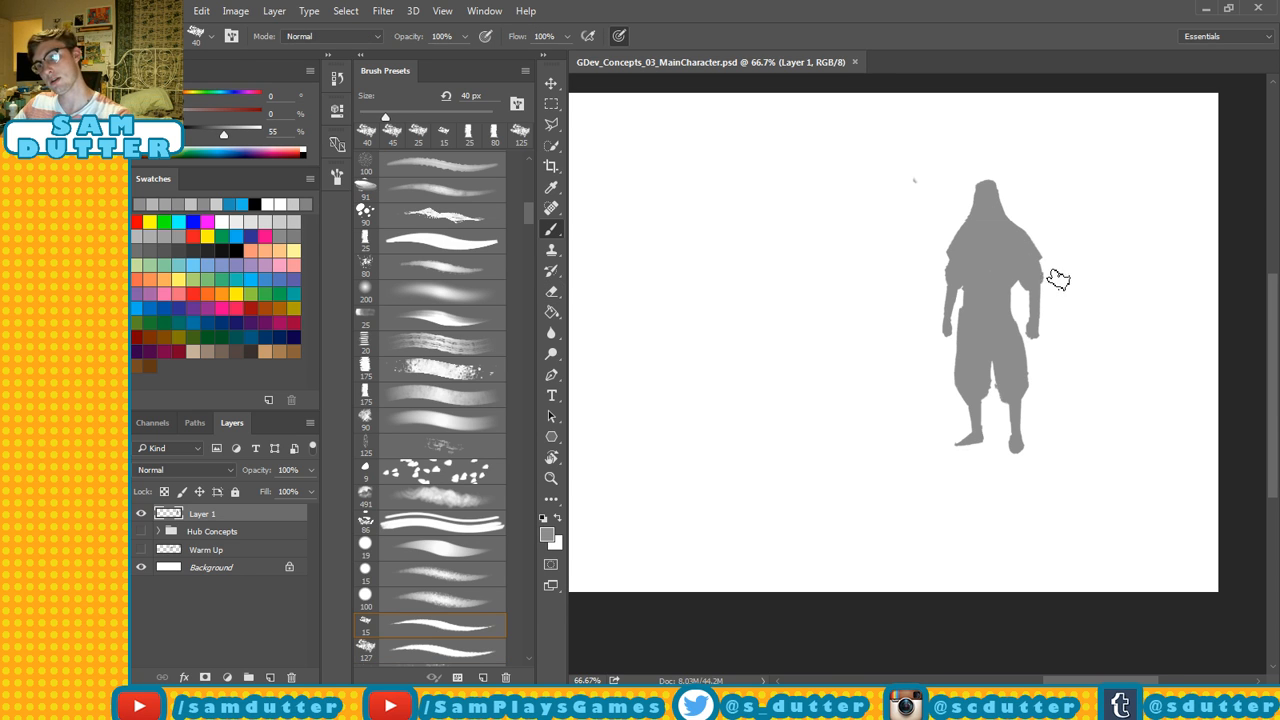
Refine the forward-facing foot and its ankle with the 45 px eraser and 40 px brush, saving the document along the way.
{"action": "left_click_drag", "start_coordinate": [1058, 278], "coordinate": [1085, 285]}
{"action": "key", "text": "e"}
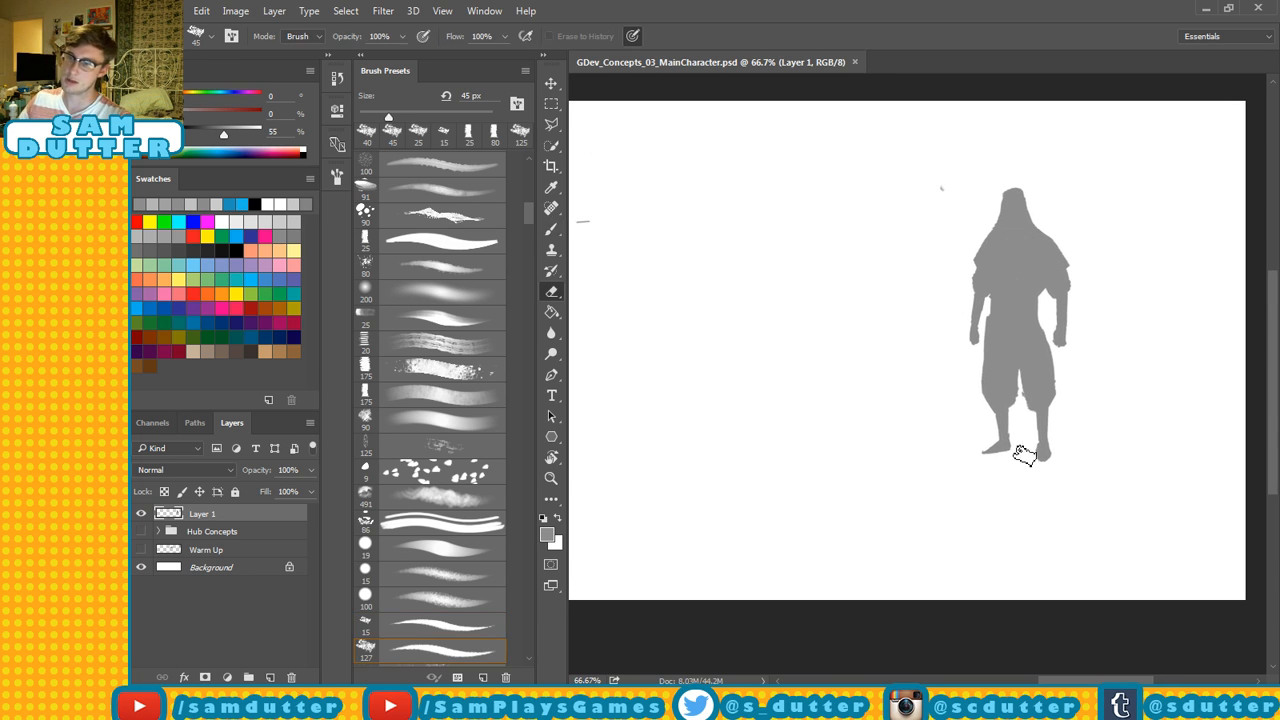
{"action": "left_click_drag", "start_coordinate": [1036, 454], "coordinate": [1040, 443]}
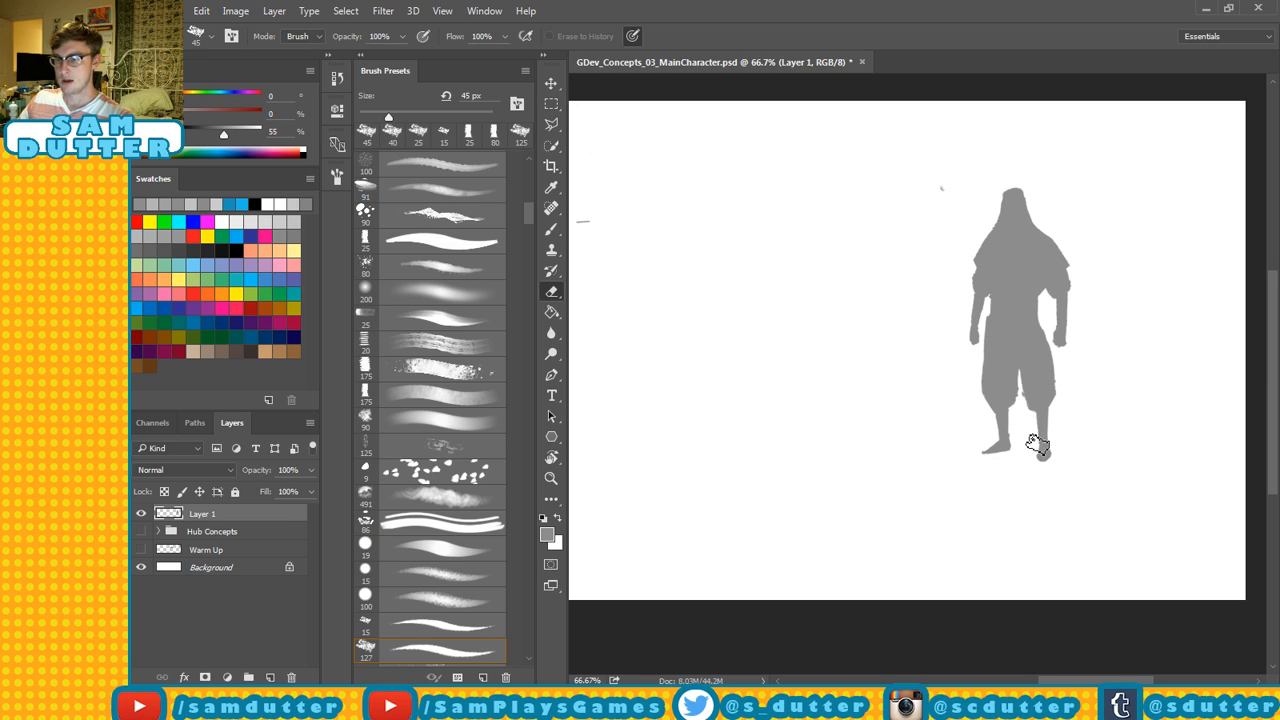
{"action": "key", "text": "ctrl+s"}
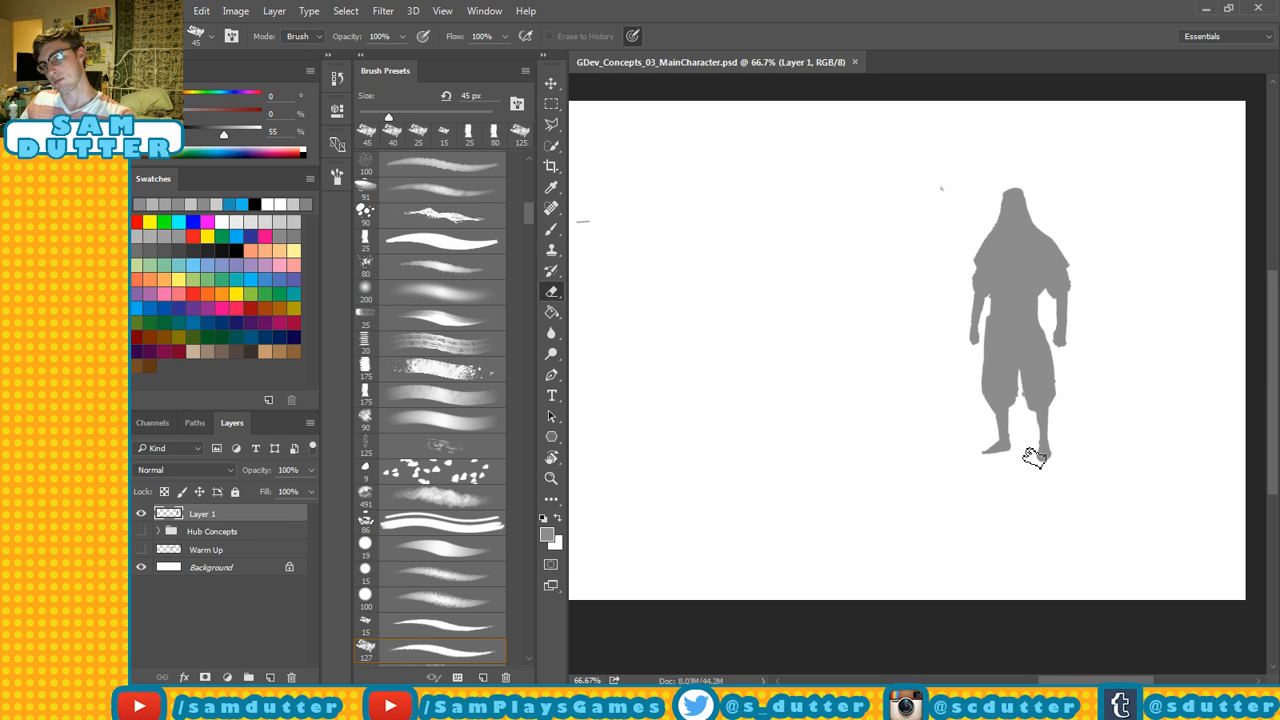
{"action": "key", "text": "b"}
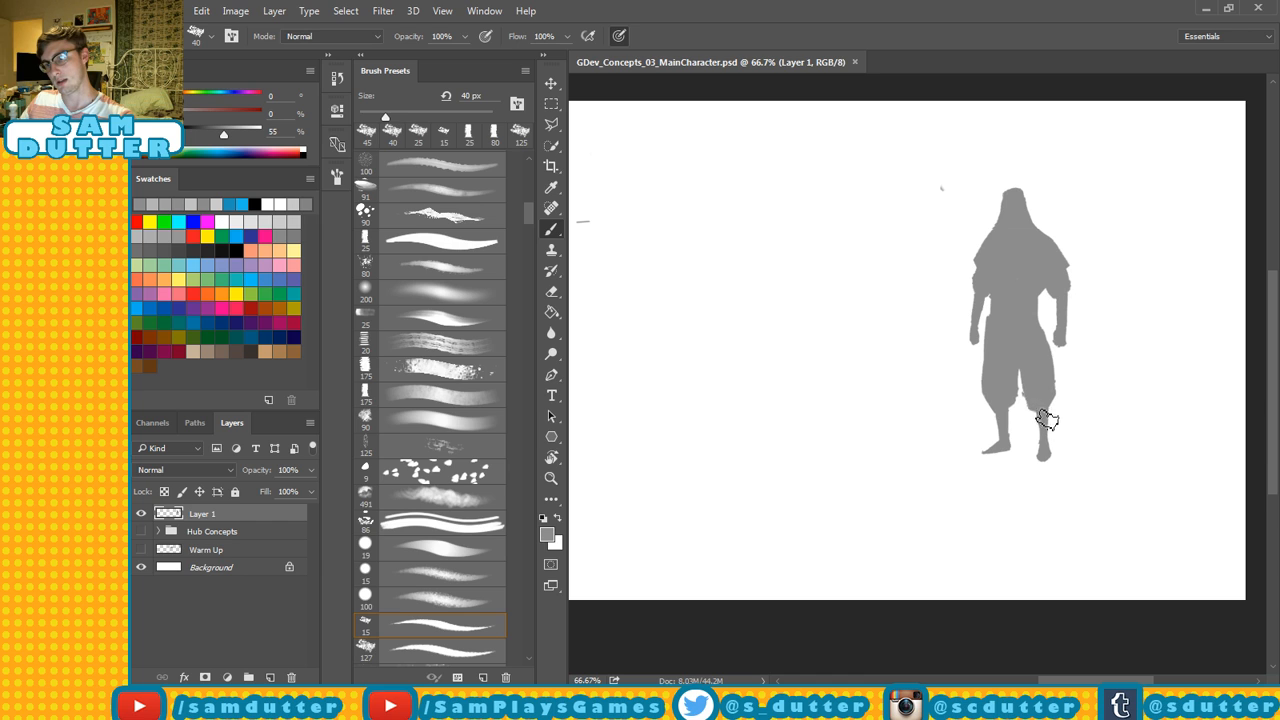
{"action": "left_click_drag", "start_coordinate": [1046, 418], "coordinate": [1049, 443]}
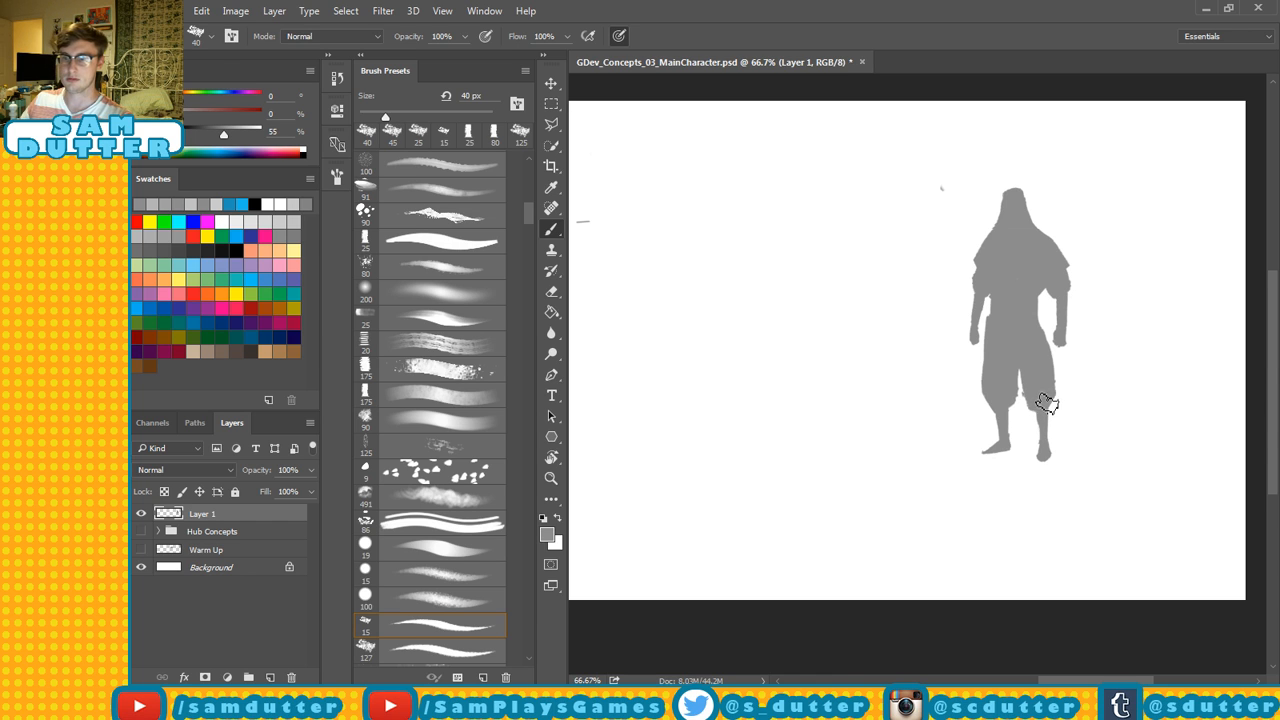
Select the lower legs with a rectangular marquee, stretch them to 118.40% height, deselect, and touch up the sideways-pointing foot with the 40 px brush.
{"action": "key", "text": "m"}
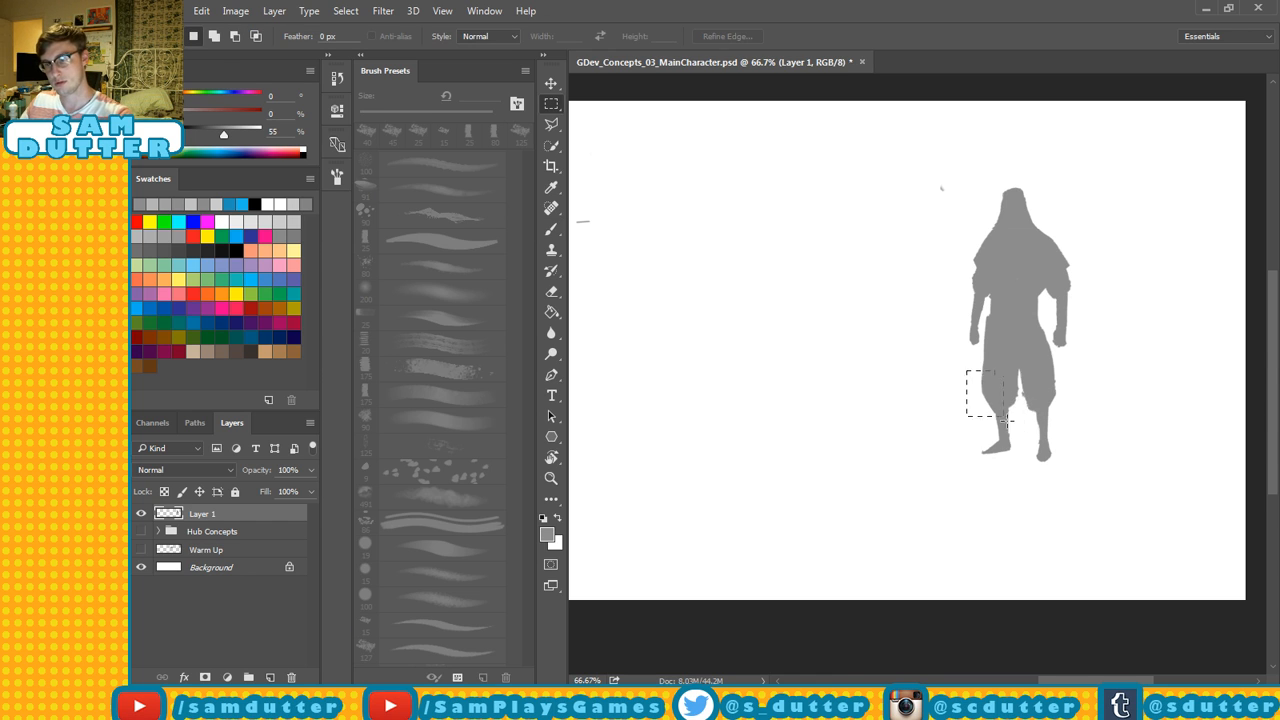
{"action": "key", "text": "ctrl+t"}
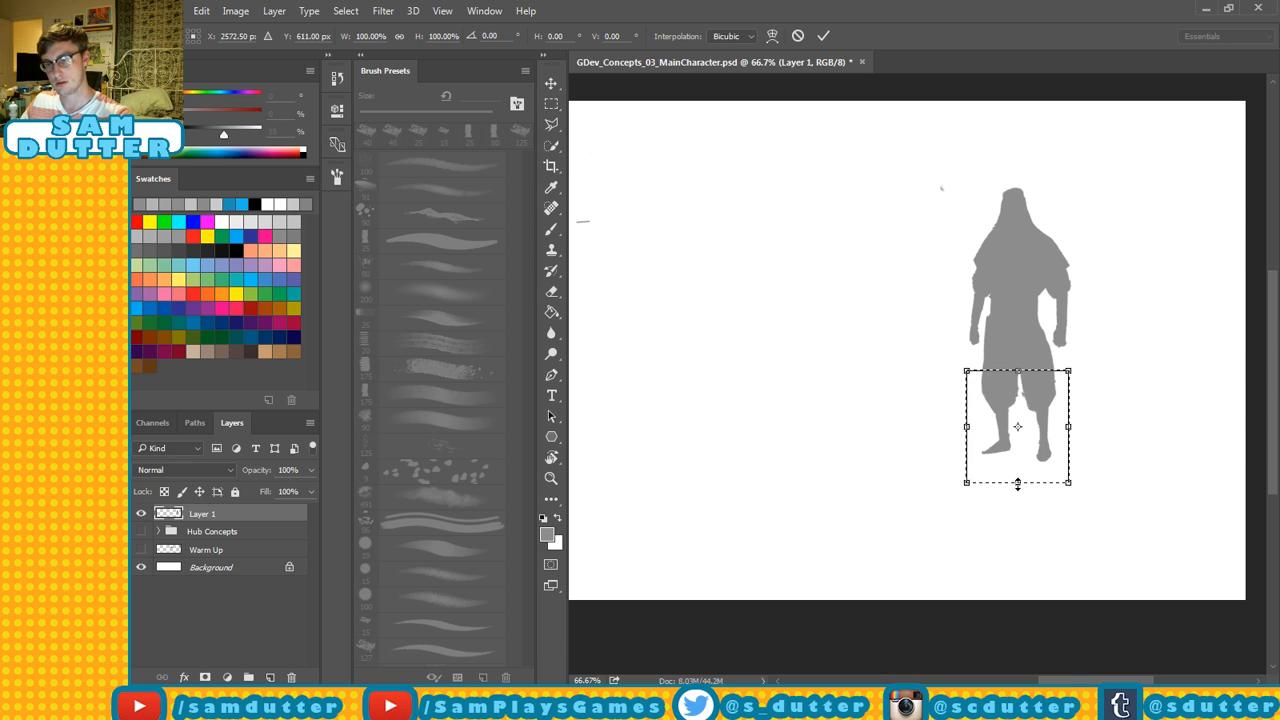
{"action": "left_click_drag", "start_coordinate": [1017, 484], "coordinate": [1017, 504]}
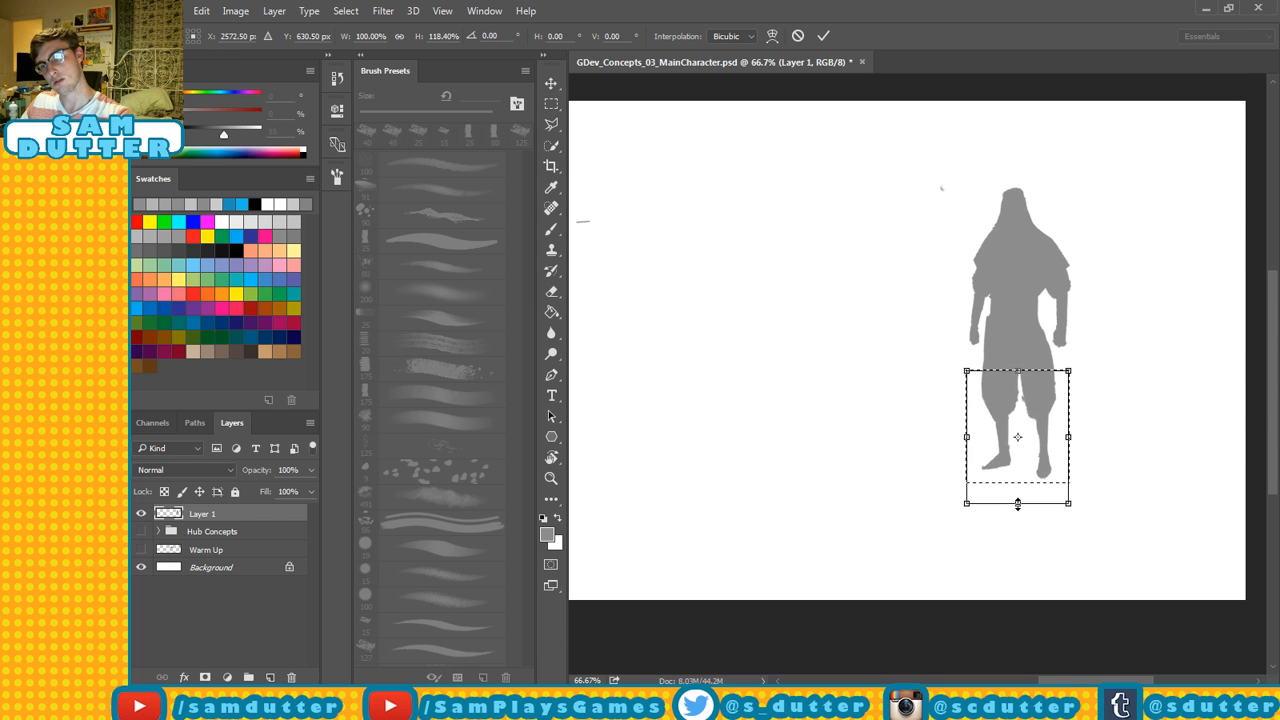
{"action": "key", "text": "Return"}
{"action": "key", "text": "ctrl+d"}
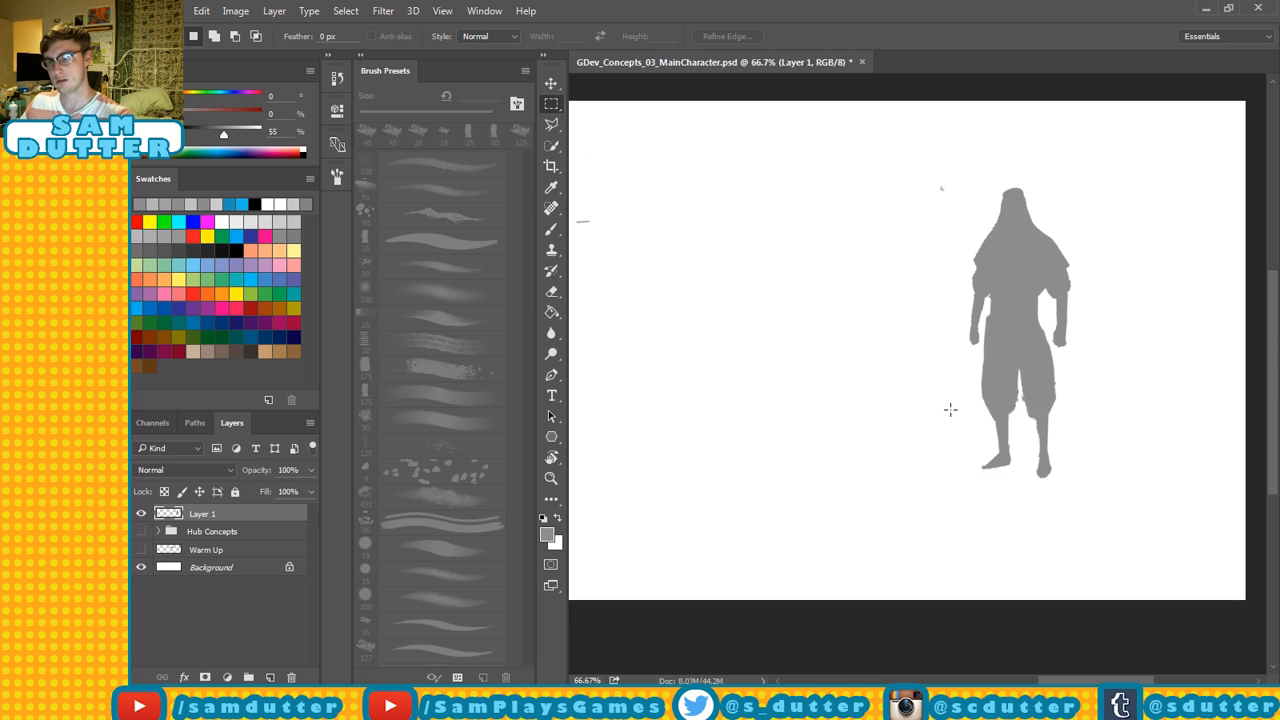
{"action": "key", "text": "b"}
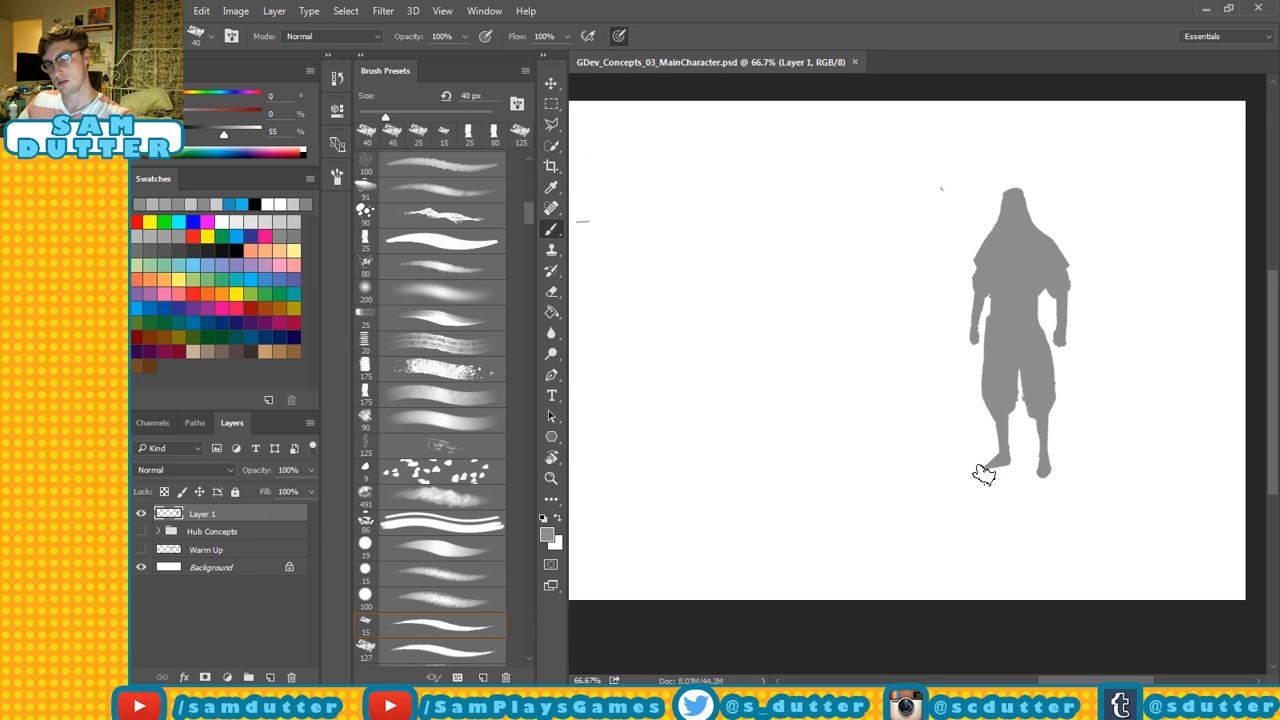
{"action": "left_click_drag", "start_coordinate": [1004, 455], "coordinate": [1007, 457]}
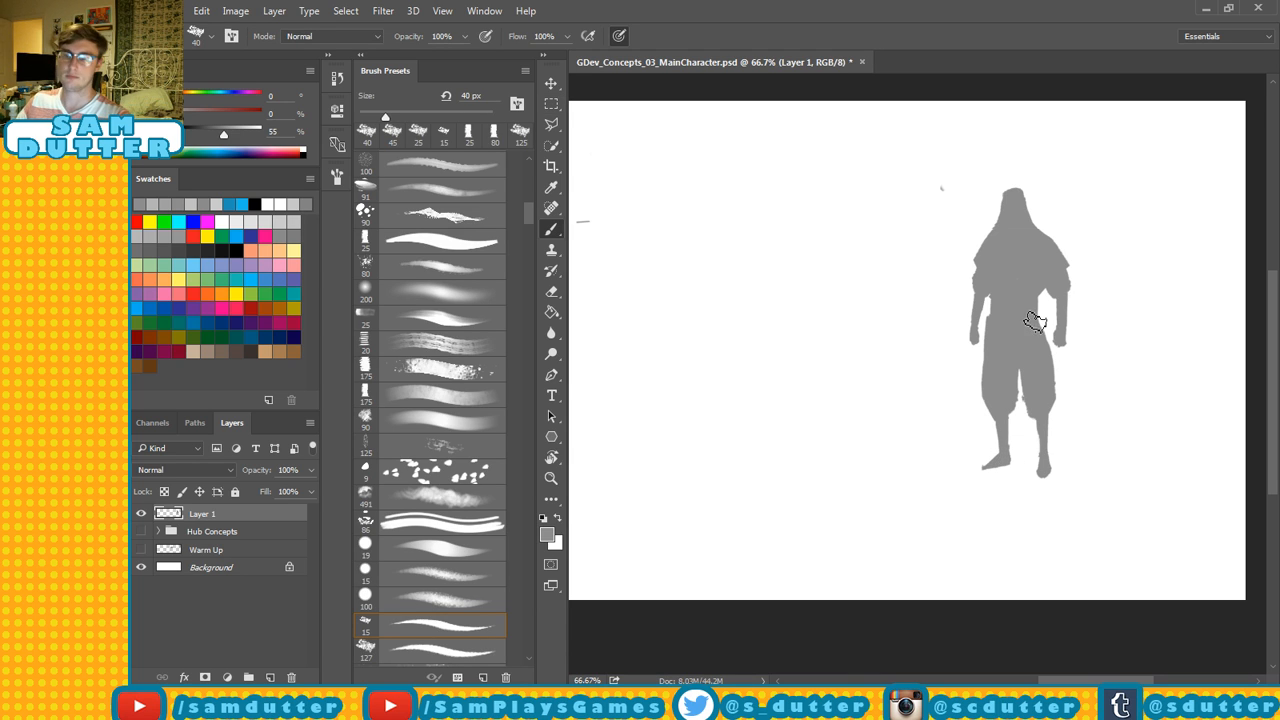
Flip the canvas horizontally and place the figure near the canvas's left edge, rotated -0.76° with Free Transform.
{"action": "key", "text": "ctrl+shift+h"}
{"action": "left_click_drag", "start_coordinate": [880, 372], "coordinate": [1197, 394]}
{"action": "left_click_drag", "start_coordinate": [640, 367], "coordinate": [1046, 395]}
{"action": "key", "text": "v"}
{"action": "left_click_drag", "start_coordinate": [869, 347], "coordinate": [757, 364]}
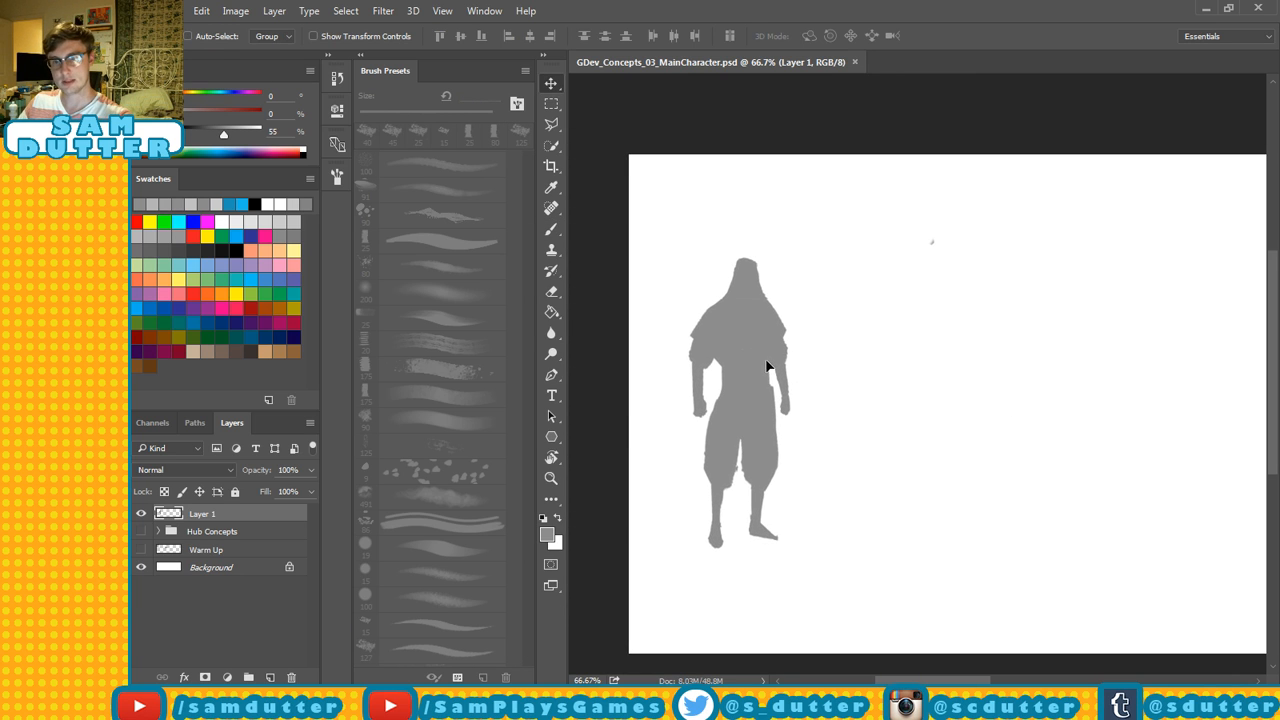
{"action": "key", "text": "ctrl+t"}
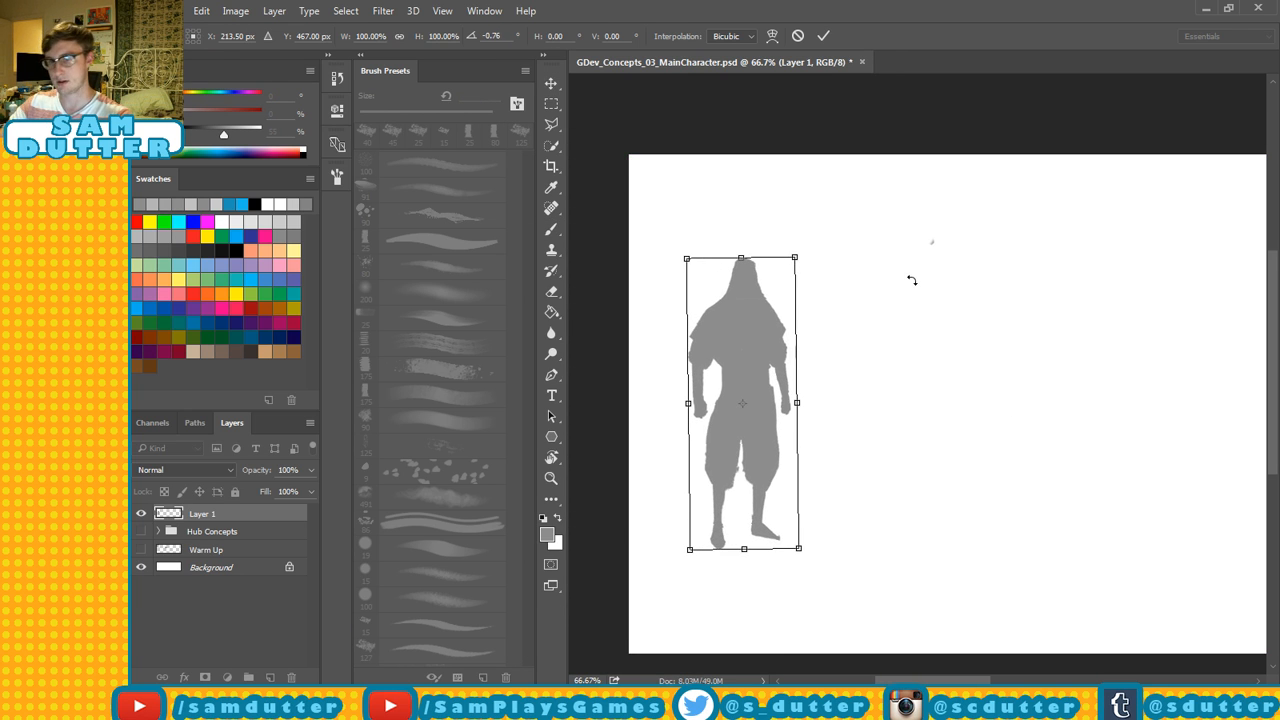
{"action": "key", "text": "Return"}
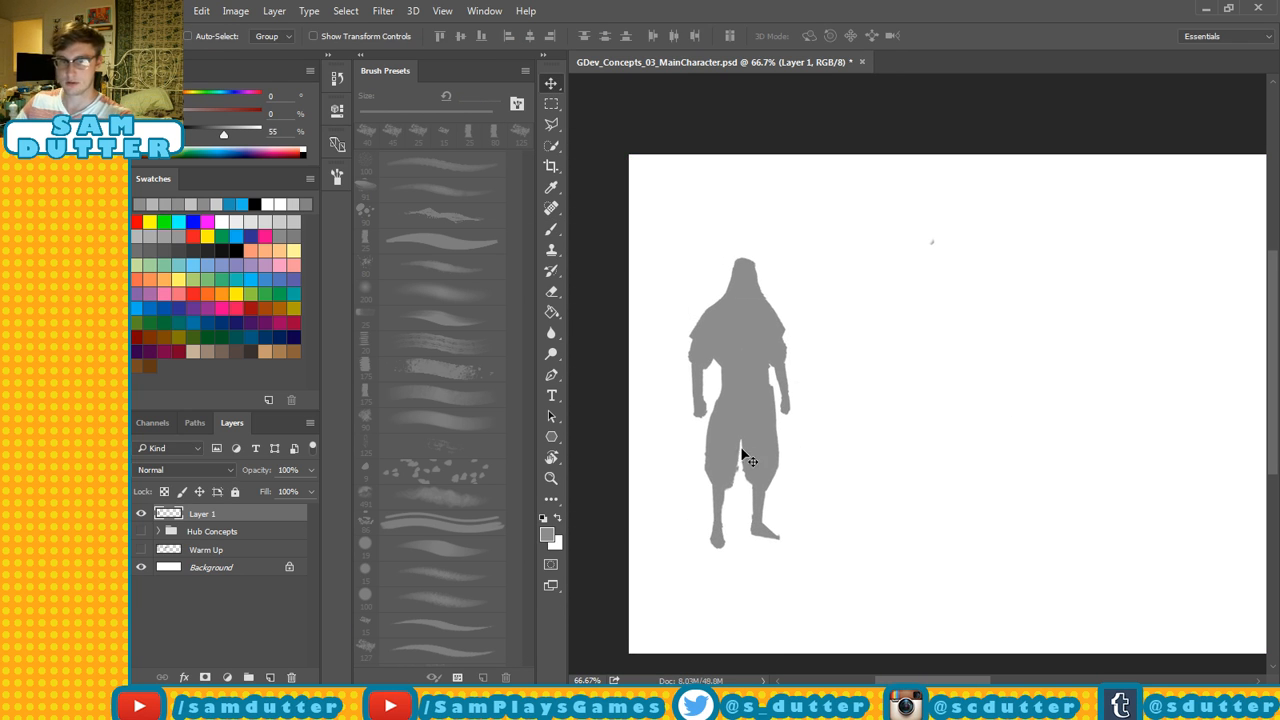
Rename the silhouette's layer MC_01, duplicate it as MC_02, and save the document.
{"action": "double_click", "coordinate": [204, 514]}
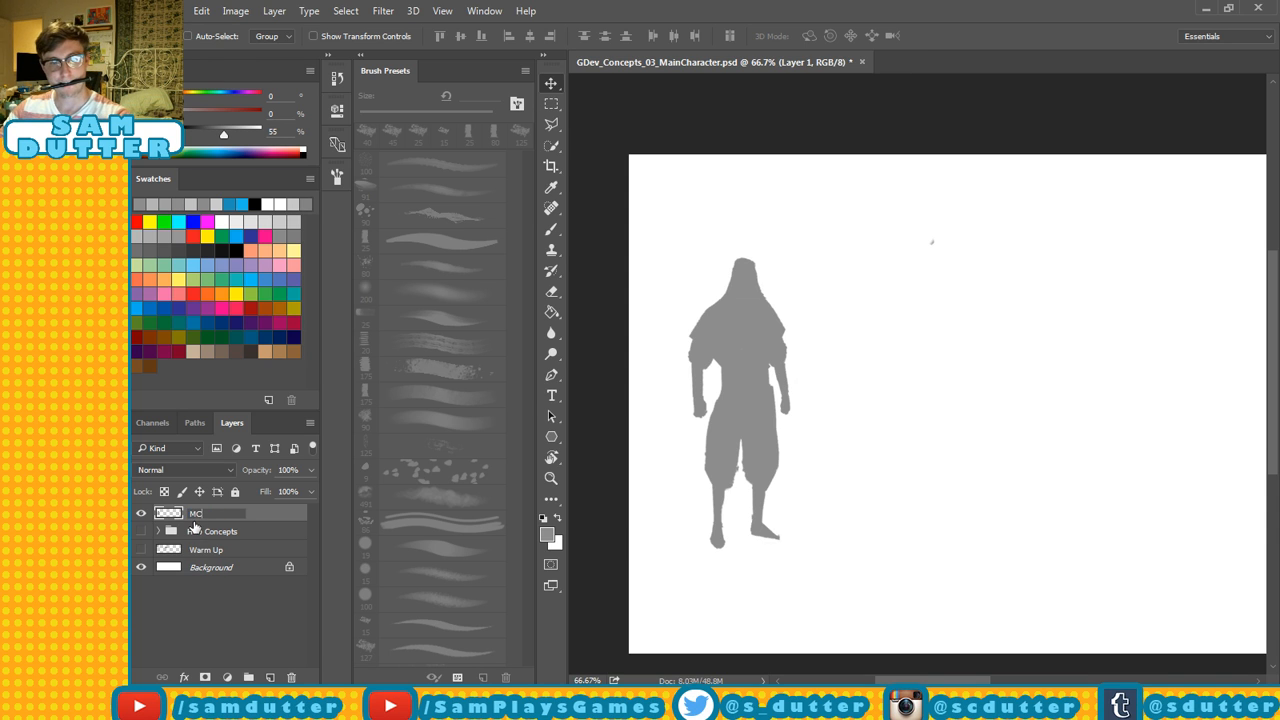
{"action": "key", "text": "Return"}
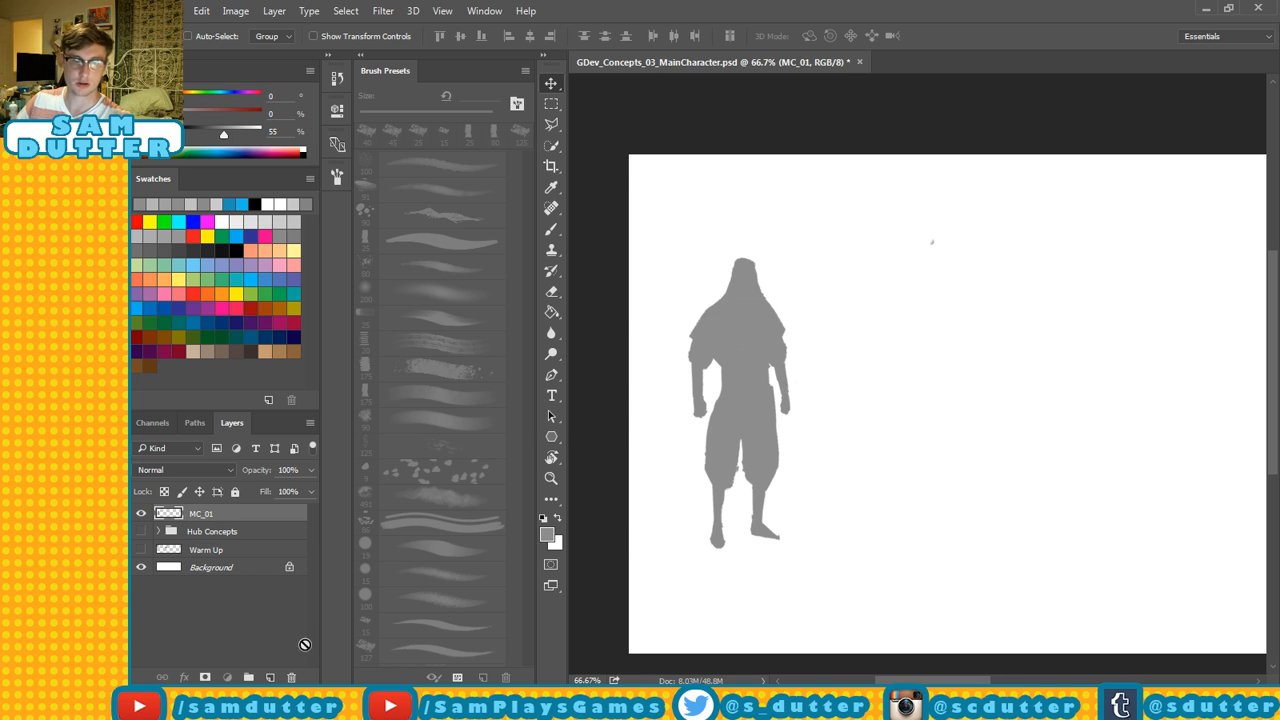
{"action": "left_click_drag", "start_coordinate": [305, 644], "coordinate": [270, 677]}
{"action": "double_click", "coordinate": [211, 513]}
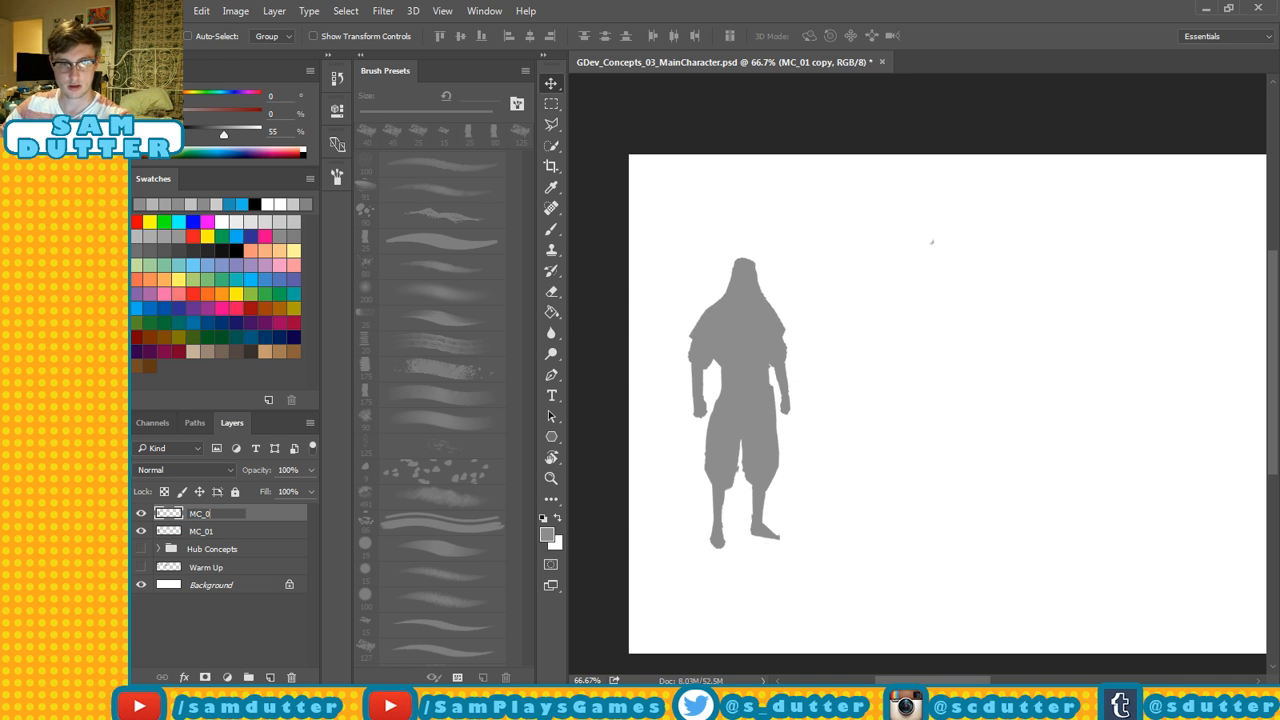
{"action": "key", "text": "Return"}
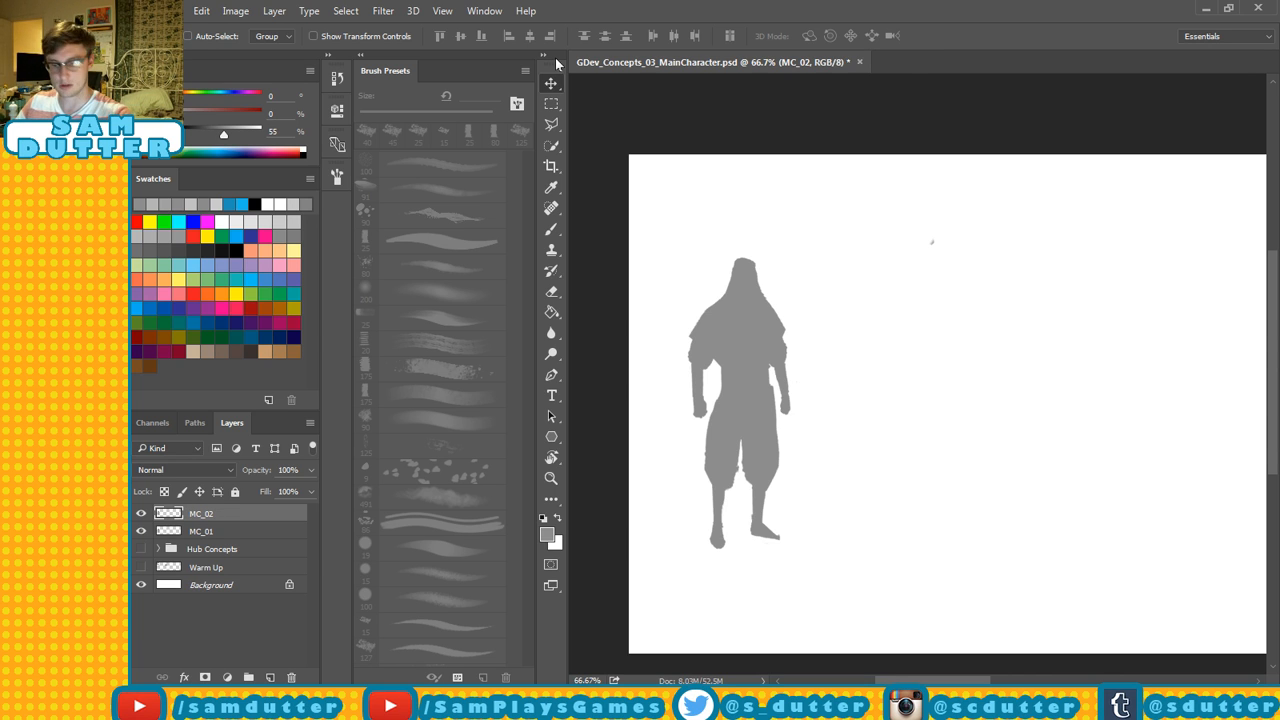
{"action": "key", "text": "ctrl+s"}
Move the MC_02 figure beside the original, and reposition and enlarge both figures together with Free Transform.
{"action": "left_click_drag", "start_coordinate": [785, 400], "coordinate": [916, 382]}
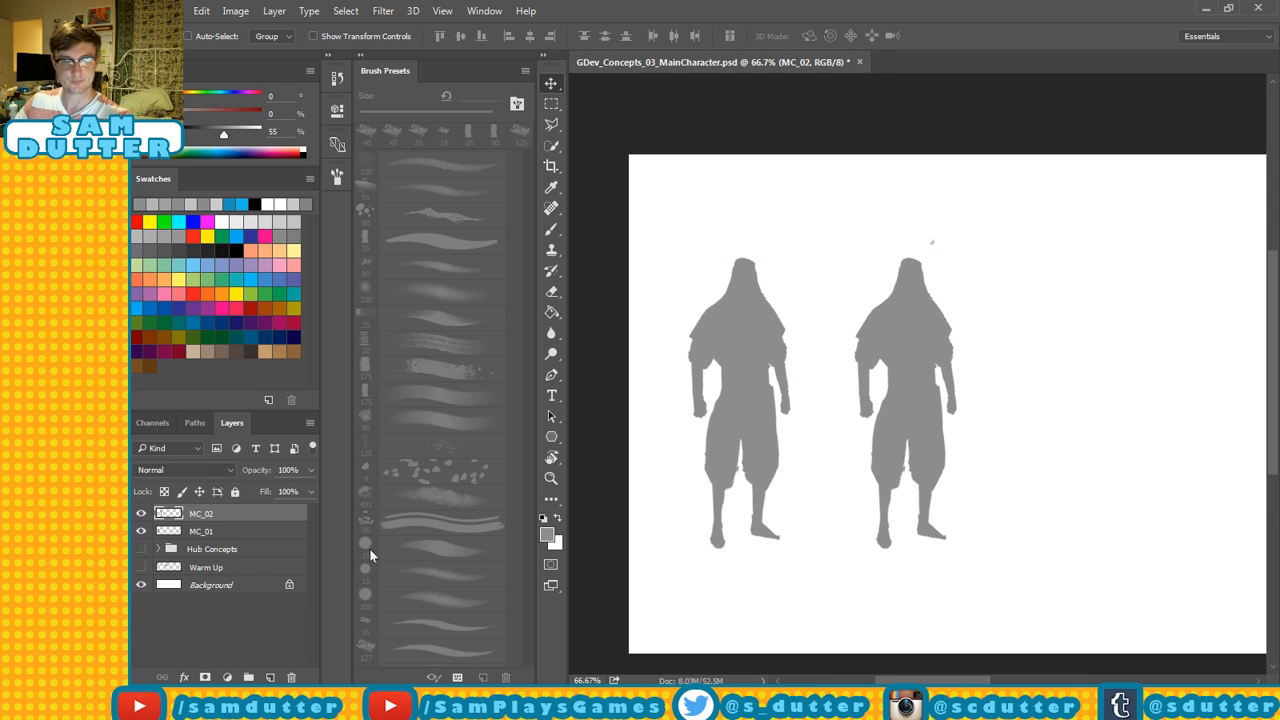
{"action": "left_click", "coordinate": [238, 536], "text": "shift"}
{"action": "left_click_drag", "start_coordinate": [877, 326], "coordinate": [843, 407]}
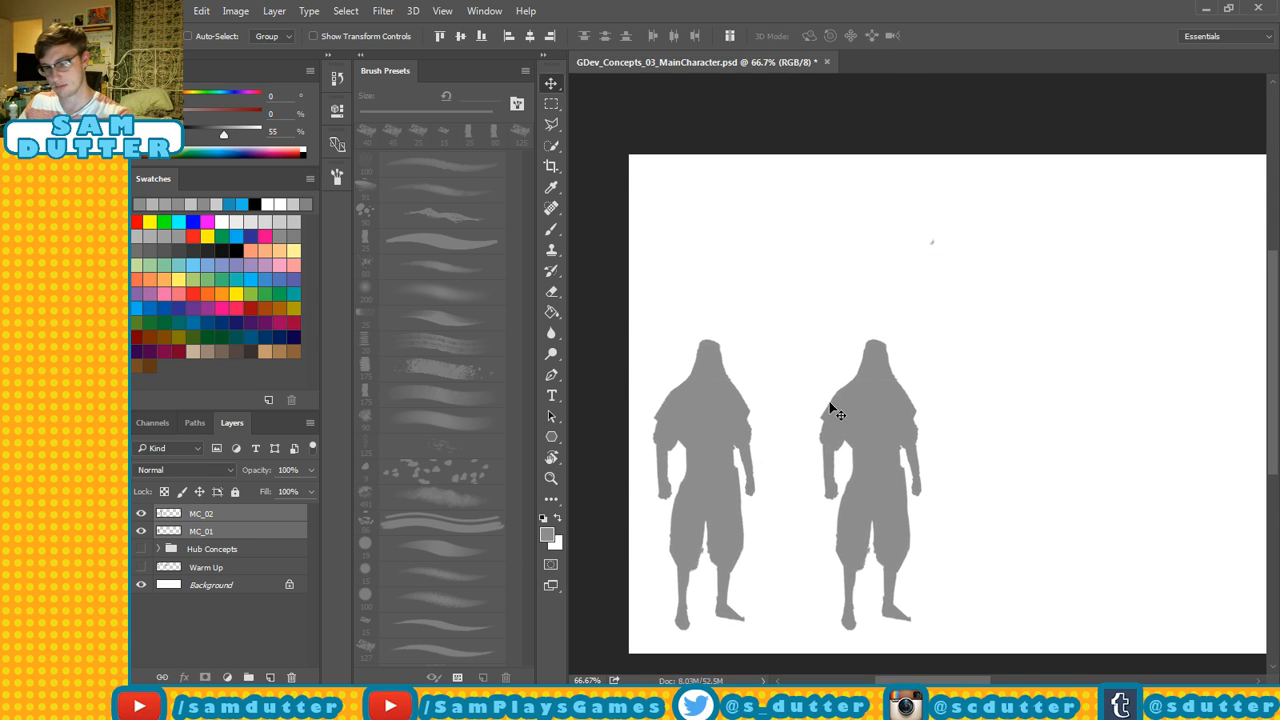
{"action": "key", "text": "ctrl+t"}
{"action": "left_click_drag", "start_coordinate": [933, 333], "coordinate": [1064, 195]}
{"action": "left_click_drag", "start_coordinate": [1063, 255], "coordinate": [948, 315]}
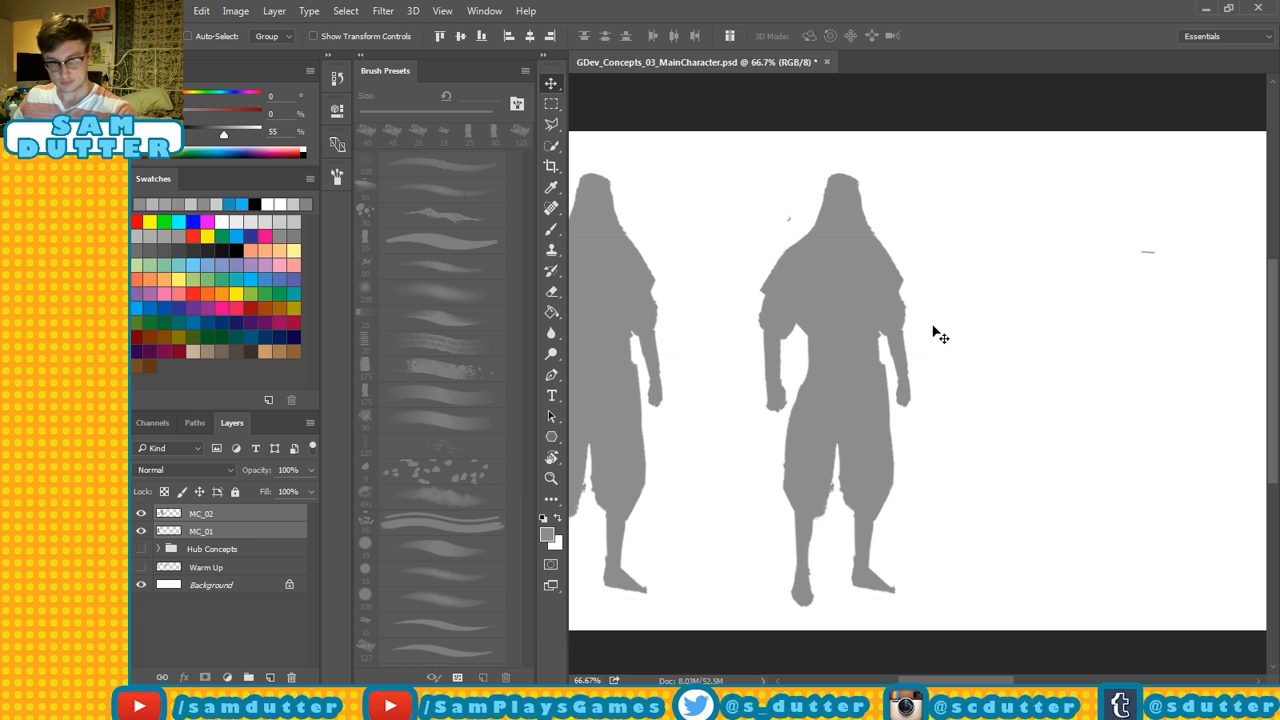
On the MC_02 layer, erase the hood and cut the flared cape and sleeves back to narrow arms with the 45 px eraser.
{"action": "left_click", "coordinate": [248, 514]}
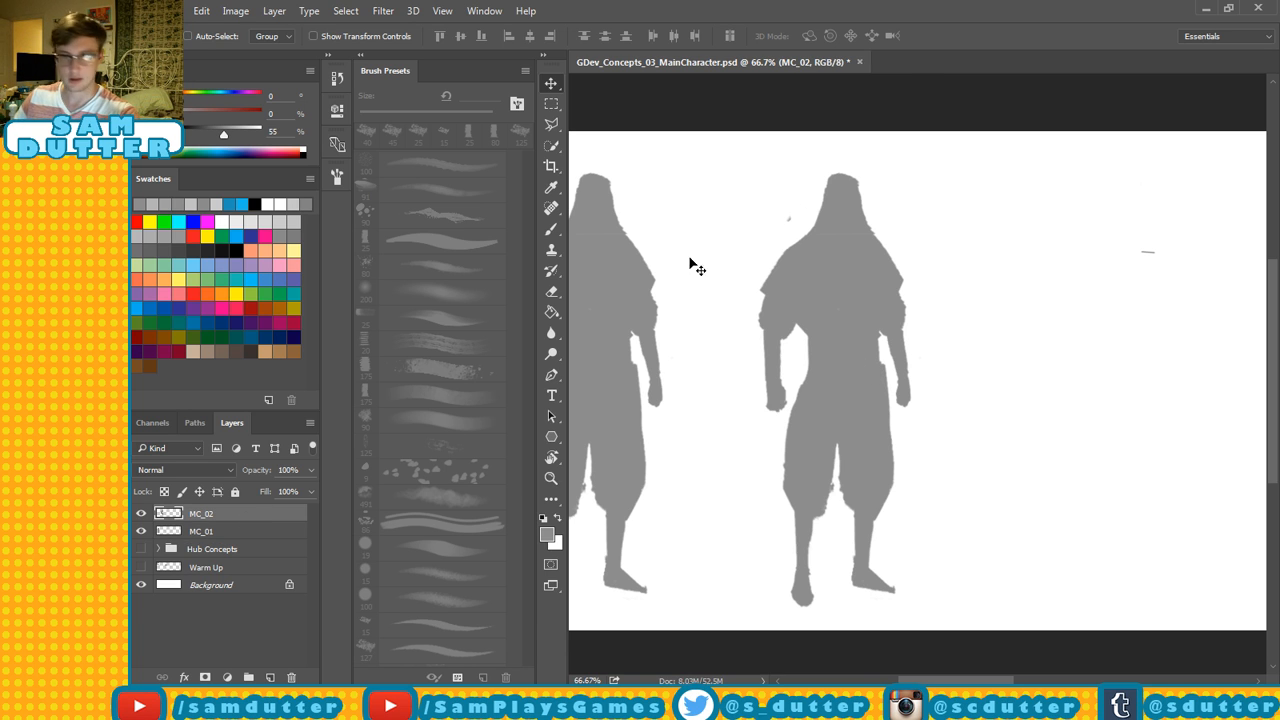
{"action": "key", "text": "e"}
{"action": "mouse_move", "coordinate": [825, 220]}
{"action": "left_mouse_down"}
{"action": "mouse_move", "coordinate": [856, 223]}
{"action": "mouse_move", "coordinate": [868, 186]}
{"action": "mouse_move", "coordinate": [818, 190]}
{"action": "mouse_move", "coordinate": [859, 206]}
{"action": "left_mouse_up"}
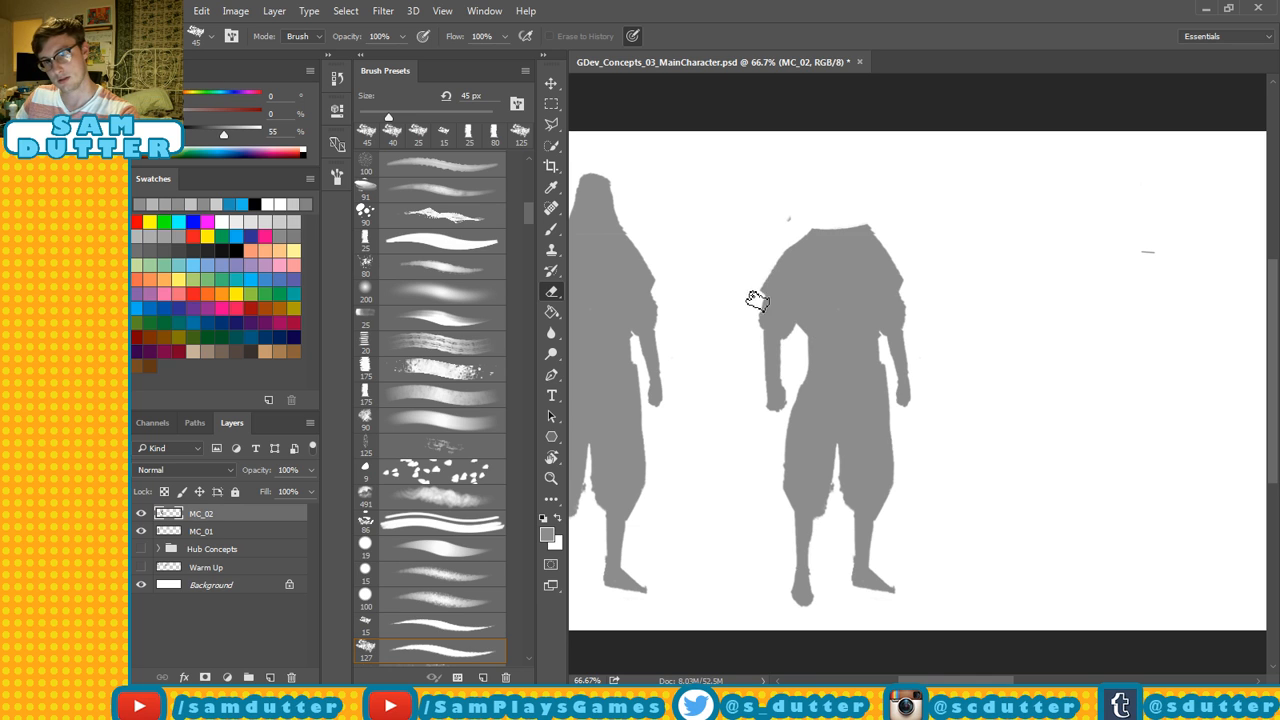
{"action": "left_click_drag", "start_coordinate": [751, 294], "coordinate": [778, 346]}
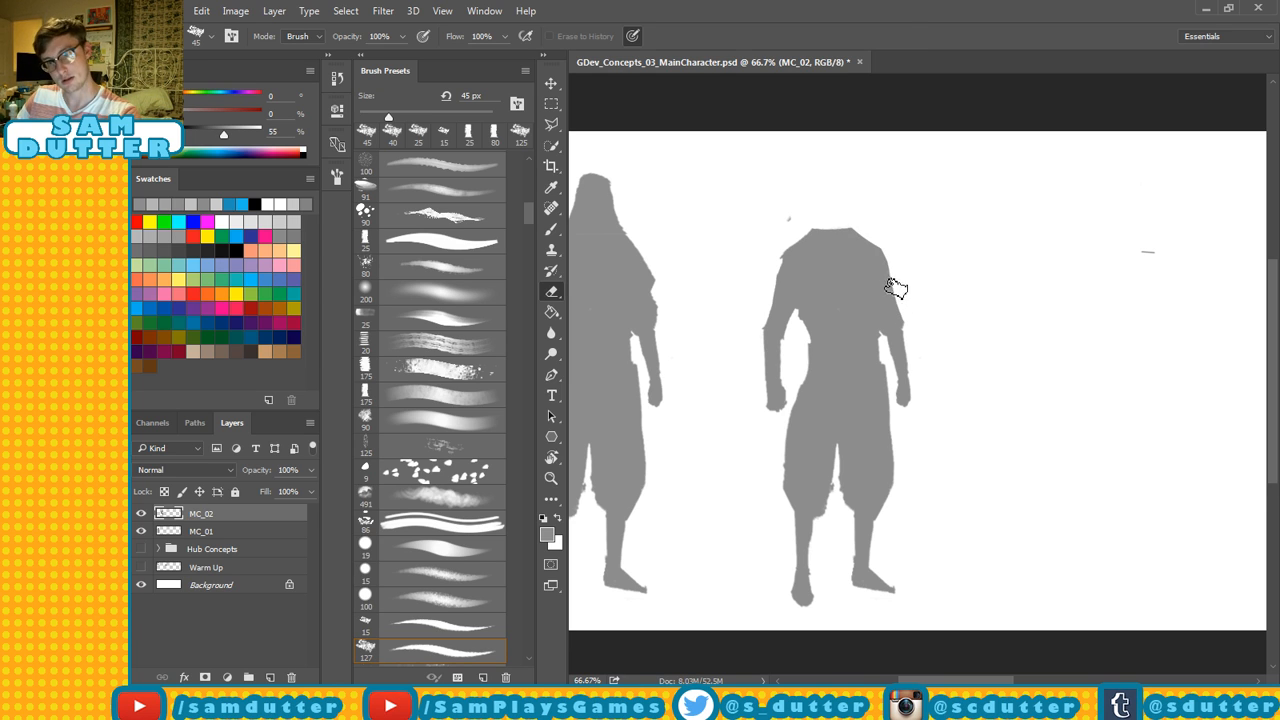
Reshape the MC_02 figure's hip with the 40 px brush and carve the waist beneath the arm with the 45 px eraser.
{"action": "key", "text": "b"}
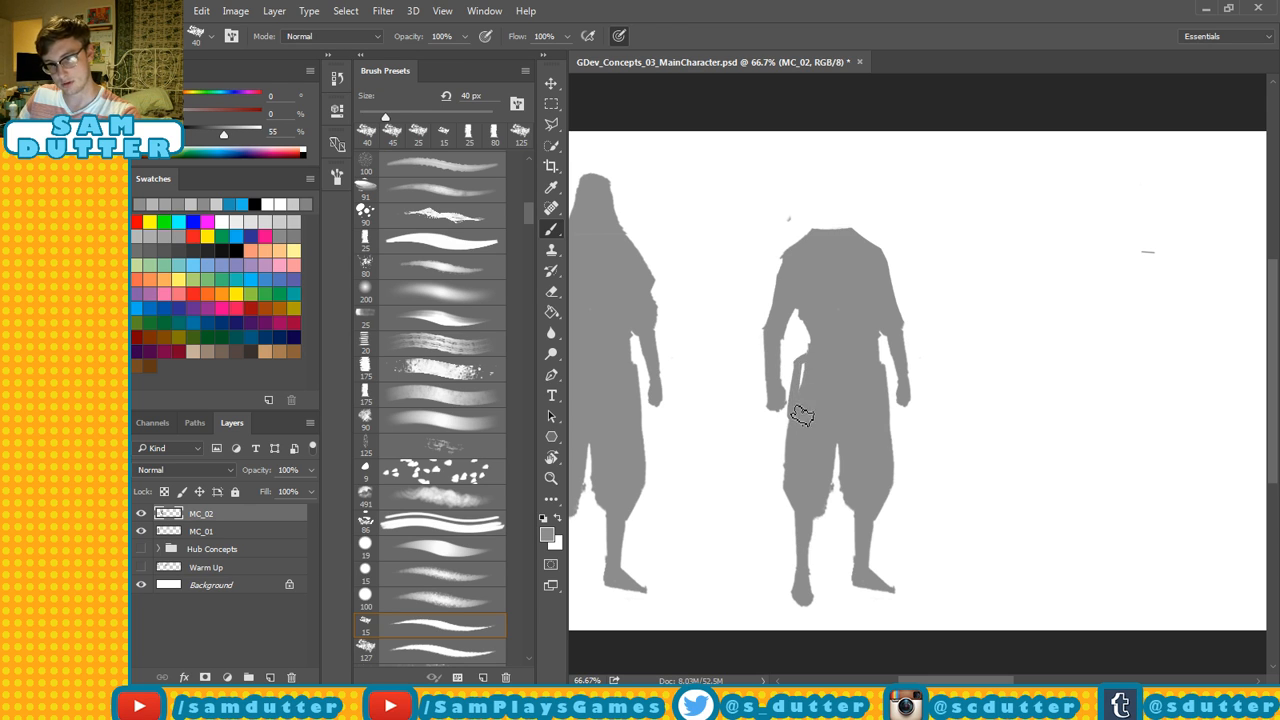
{"action": "key", "text": "ctrl+z"}
{"action": "left_click_drag", "start_coordinate": [799, 362], "coordinate": [800, 393]}
{"action": "key", "text": "ctrl+z"}
{"action": "key", "text": "e"}
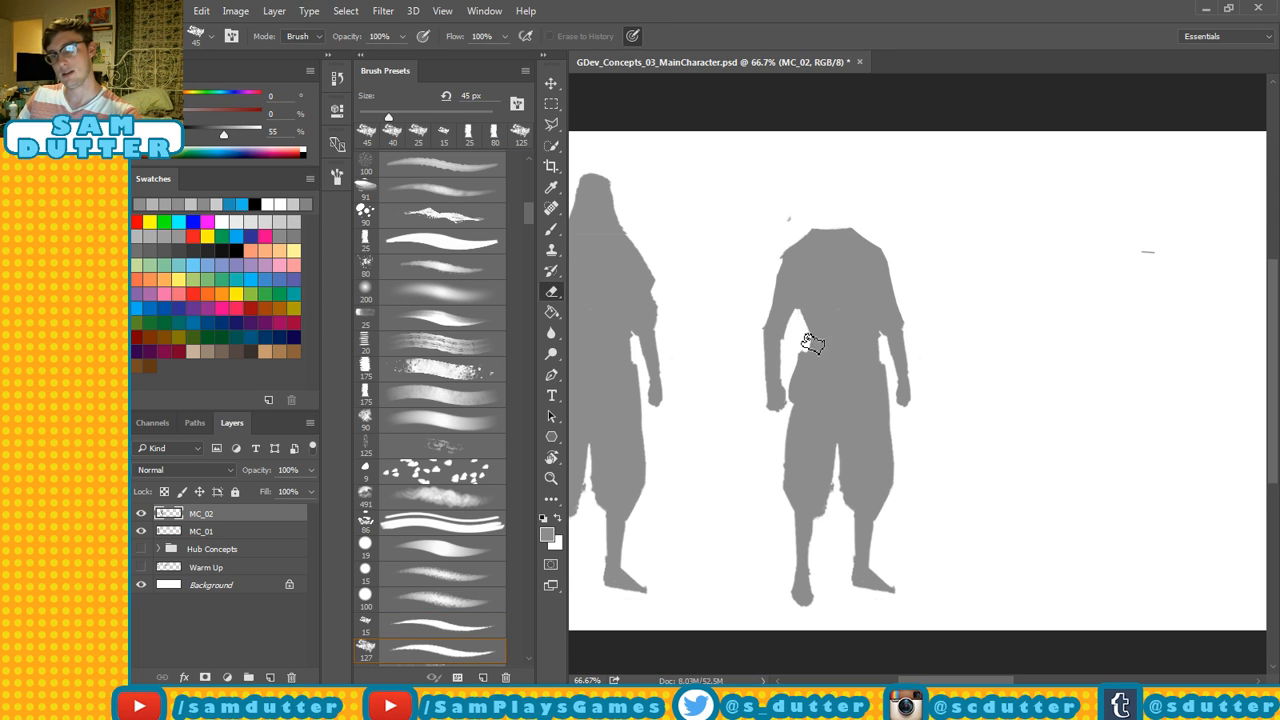
{"action": "left_click_drag", "start_coordinate": [803, 326], "coordinate": [804, 337]}
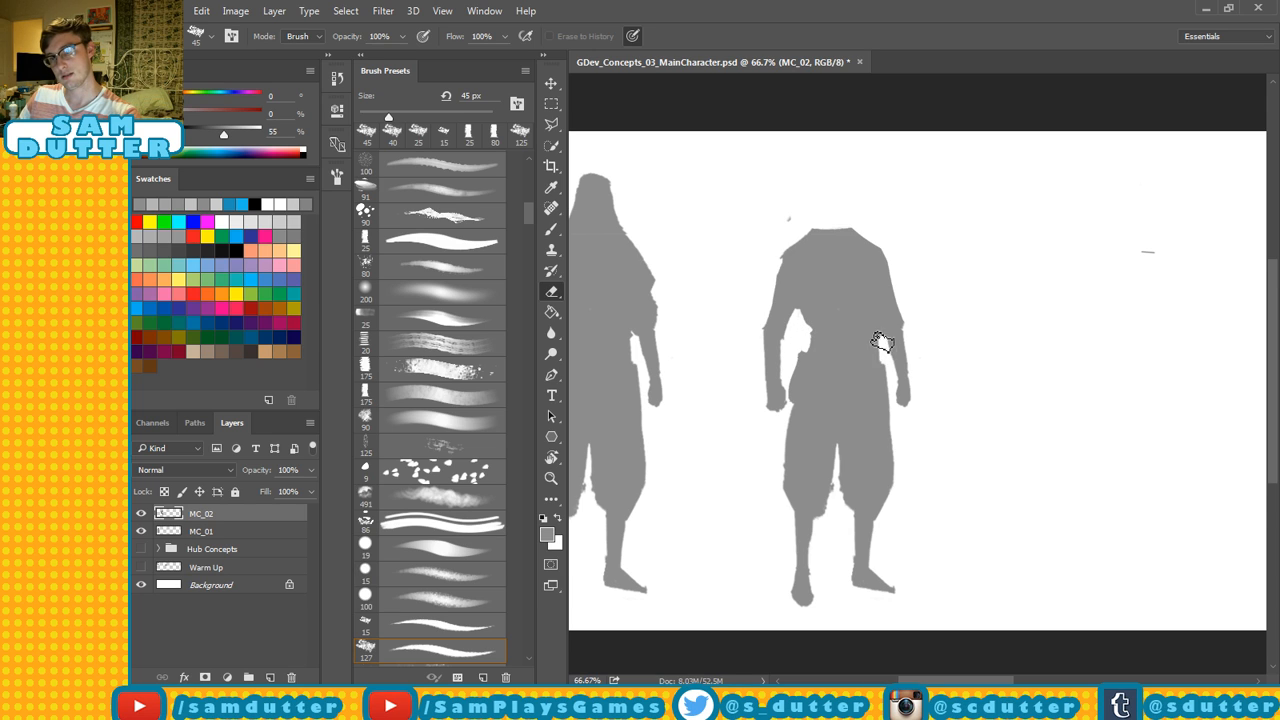
Slim the MC_02 figure's trousers into narrower legs gathered at the knees using brush and eraser, and save the document.
{"action": "key", "text": "b"}
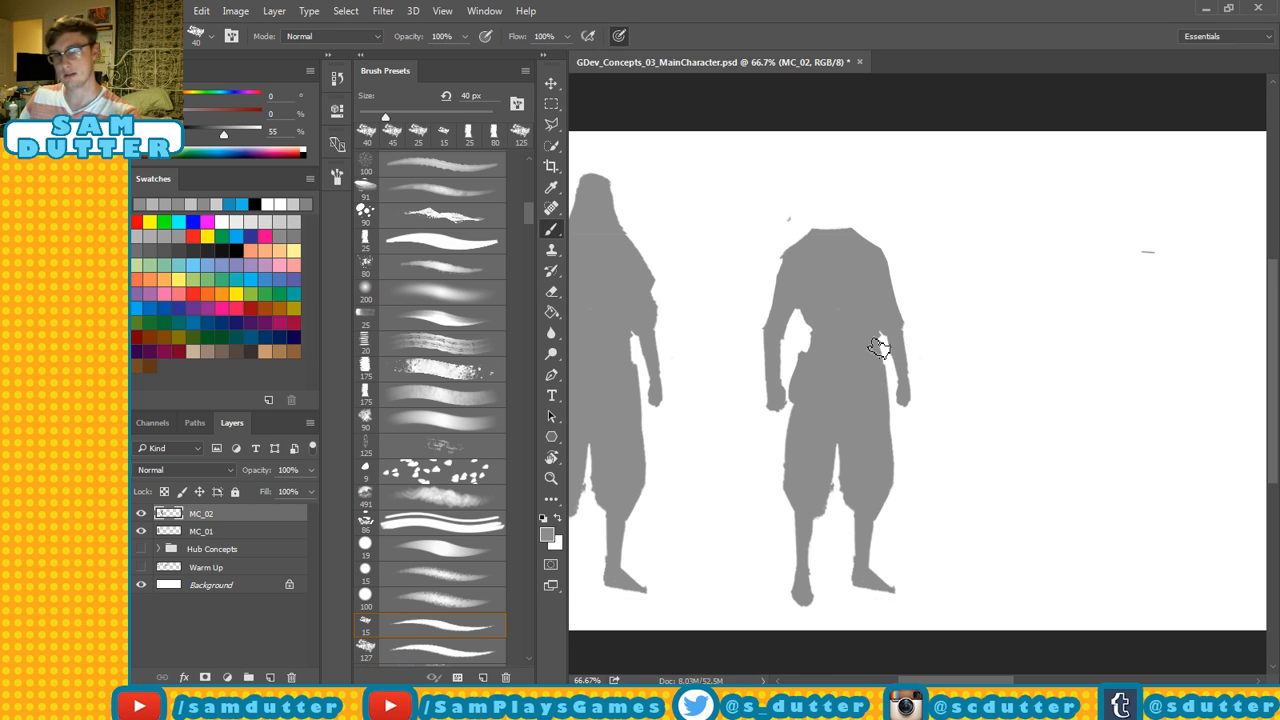
{"action": "key", "text": "e"}
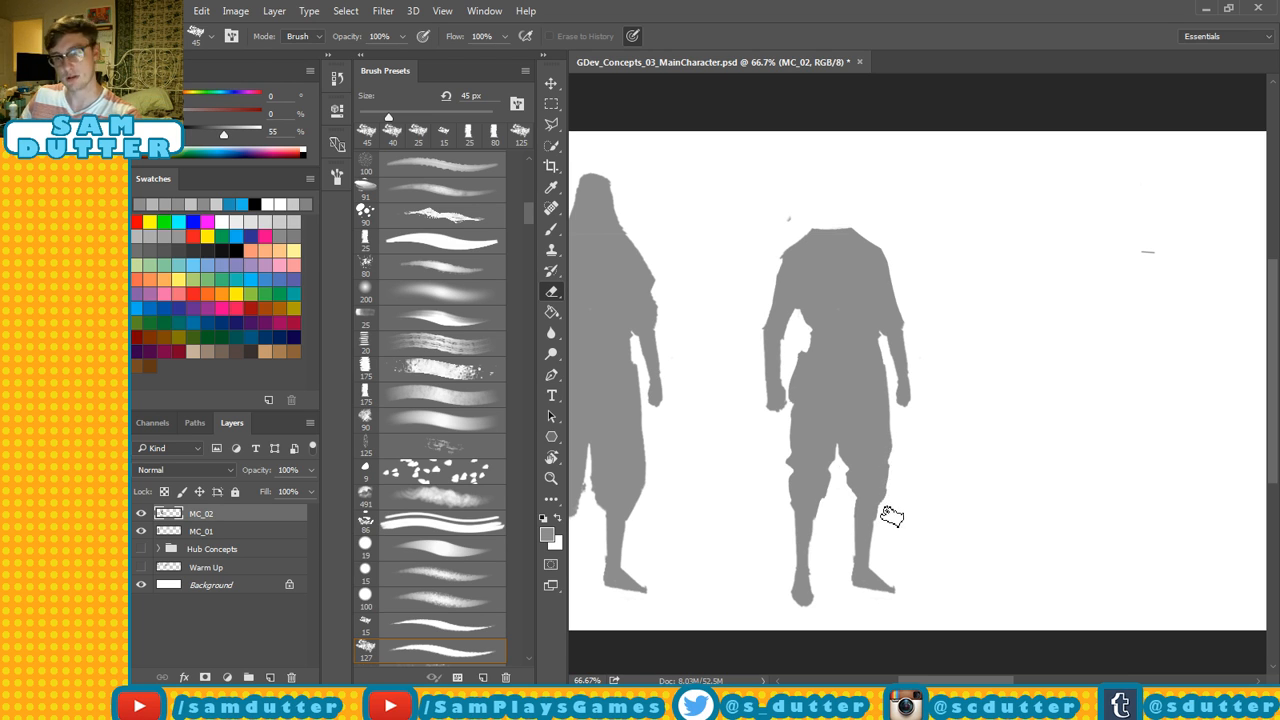
{"action": "key", "text": "ctrl+s"}
Smooth the sleeve bump on the MC_02 figure's right-hand arm with the 45 px eraser.
{"action": "left_click_drag", "start_coordinate": [924, 465], "coordinate": [986, 452]}
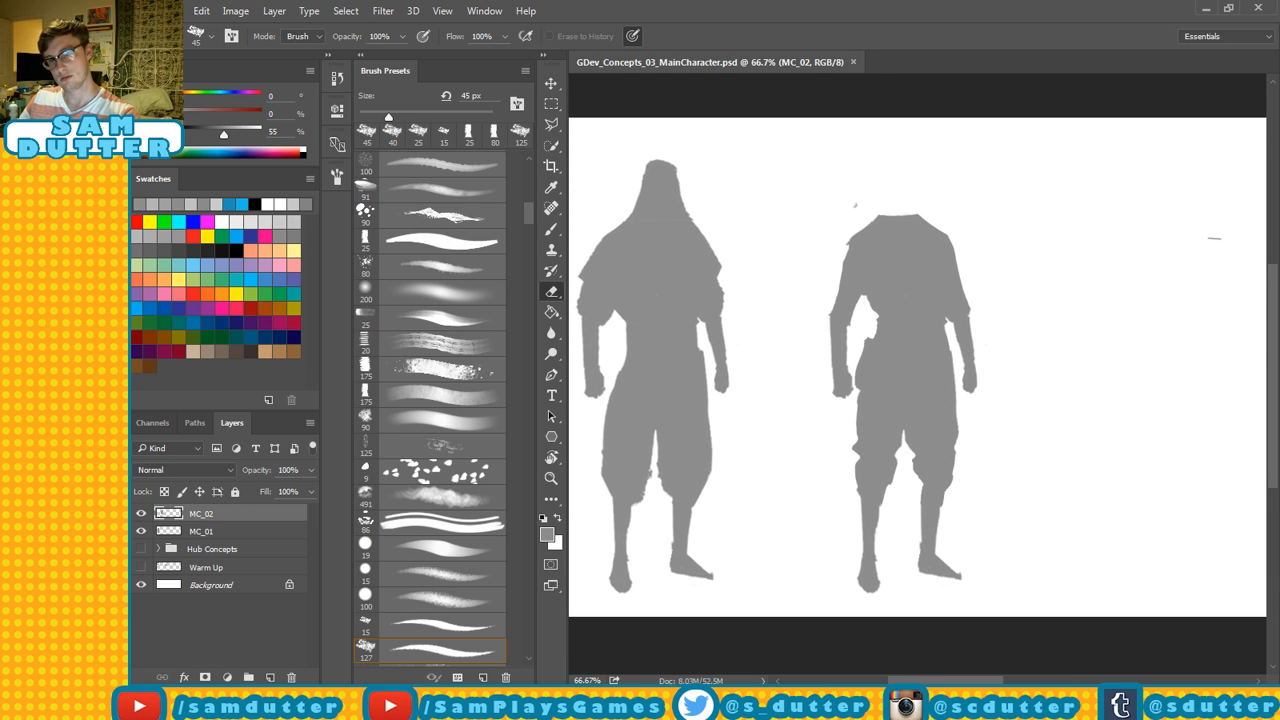
{"action": "left_click_drag", "start_coordinate": [948, 311], "coordinate": [951, 325]}
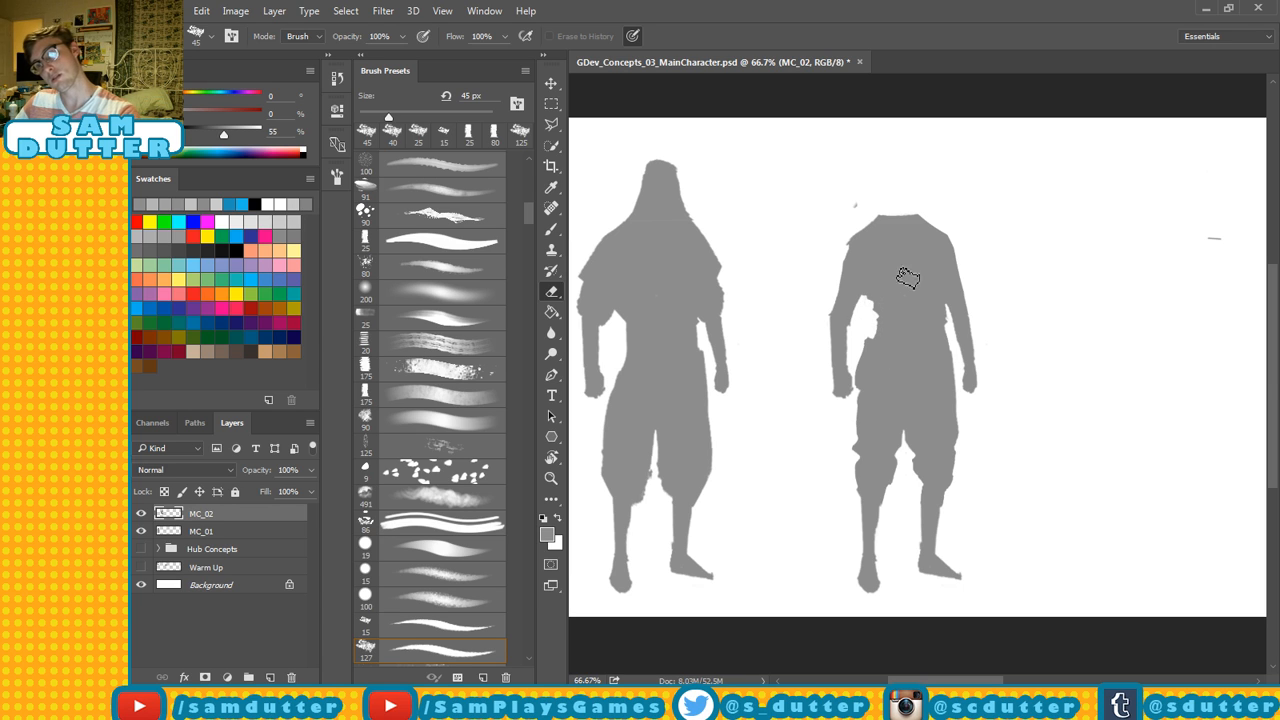
{"action": "key", "text": "b"}
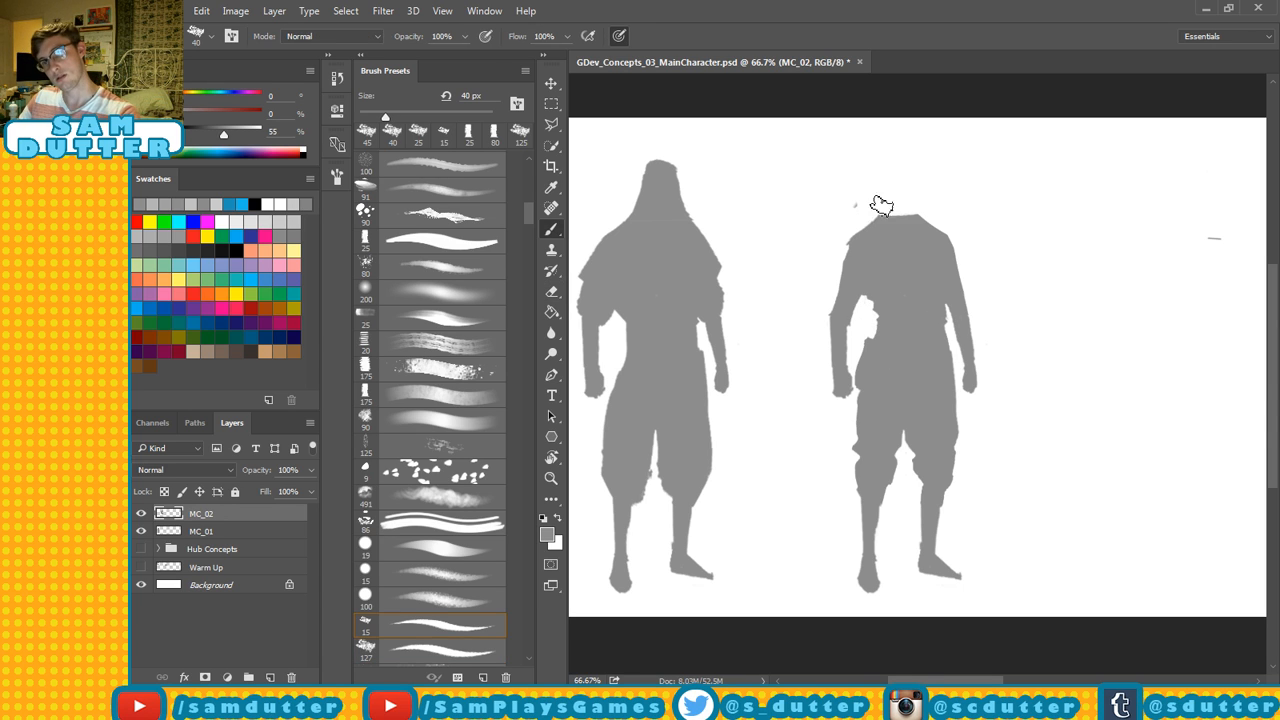
{"action": "left_click_drag", "start_coordinate": [884, 173], "coordinate": [876, 202]}
{"action": "key", "text": "ctrl+alt+z"}
{"action": "key", "text": "ctrl+alt+z"}
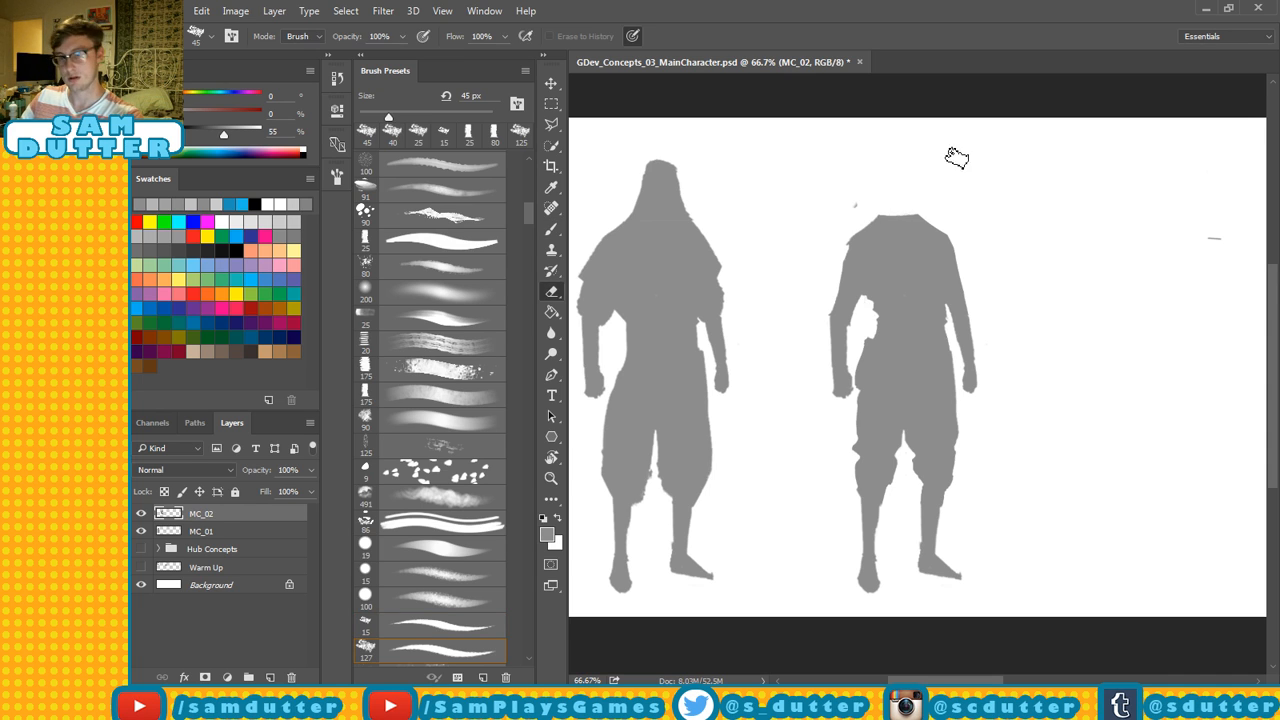
Paint an oval head and a neck above the MC_02 shoulders with the 40 px brush, trim the neck, and save.
{"action": "mouse_move", "coordinate": [894, 200]}
{"action": "left_mouse_down"}
{"action": "mouse_move", "coordinate": [891, 162]}
{"action": "mouse_move", "coordinate": [895, 225]}
{"action": "left_mouse_up"}
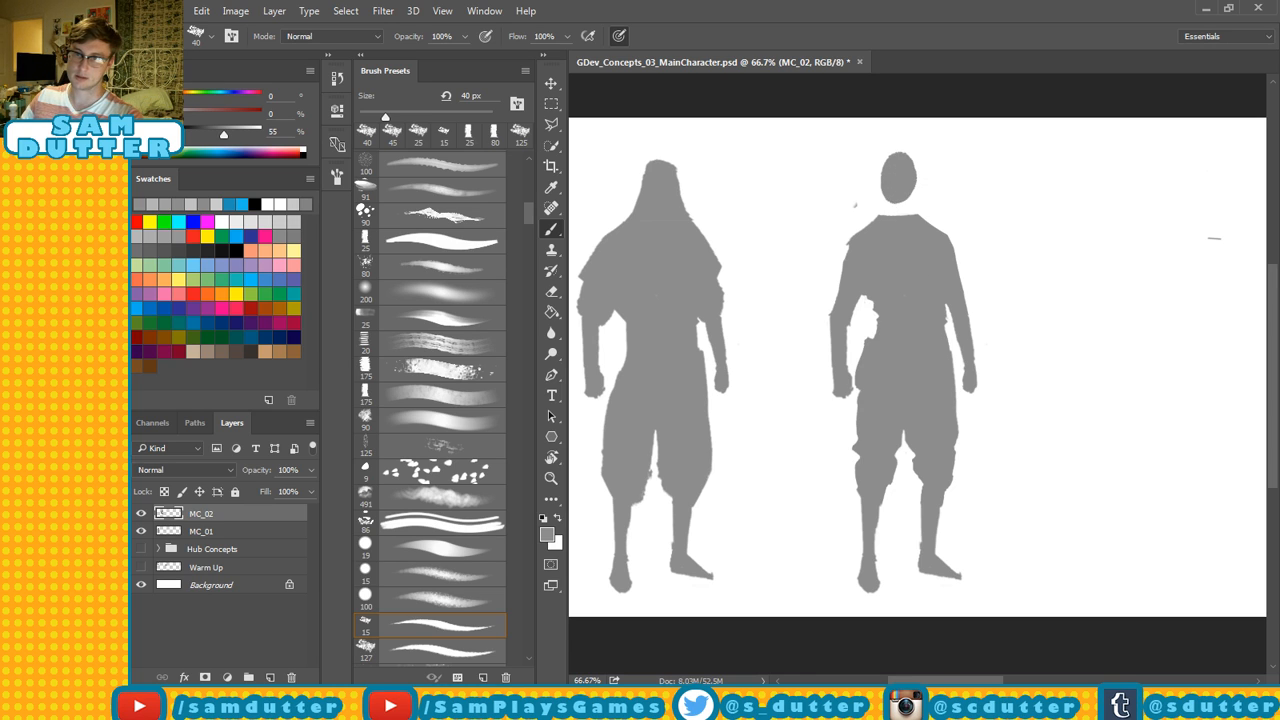
{"action": "mouse_move", "coordinate": [893, 219]}
{"action": "left_mouse_down"}
{"action": "mouse_move", "coordinate": [896, 207]}
{"action": "mouse_move", "coordinate": [904, 217]}
{"action": "left_mouse_up"}
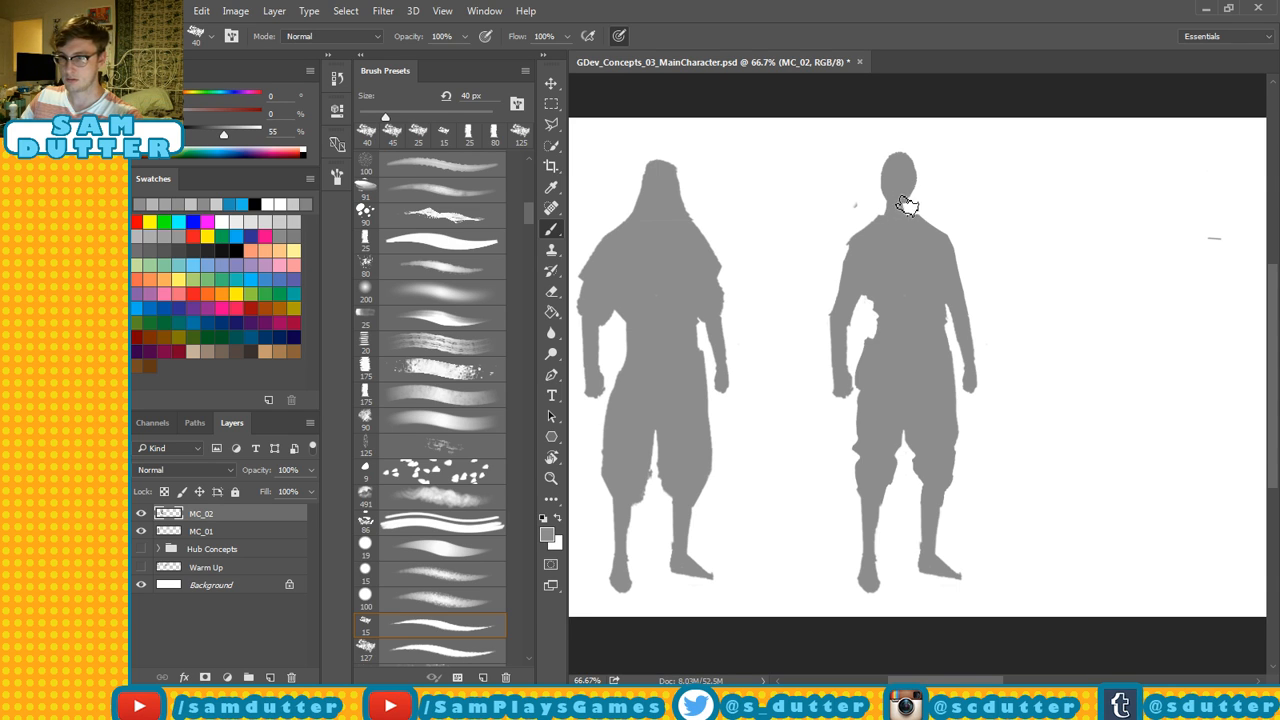
{"action": "key", "text": "e"}
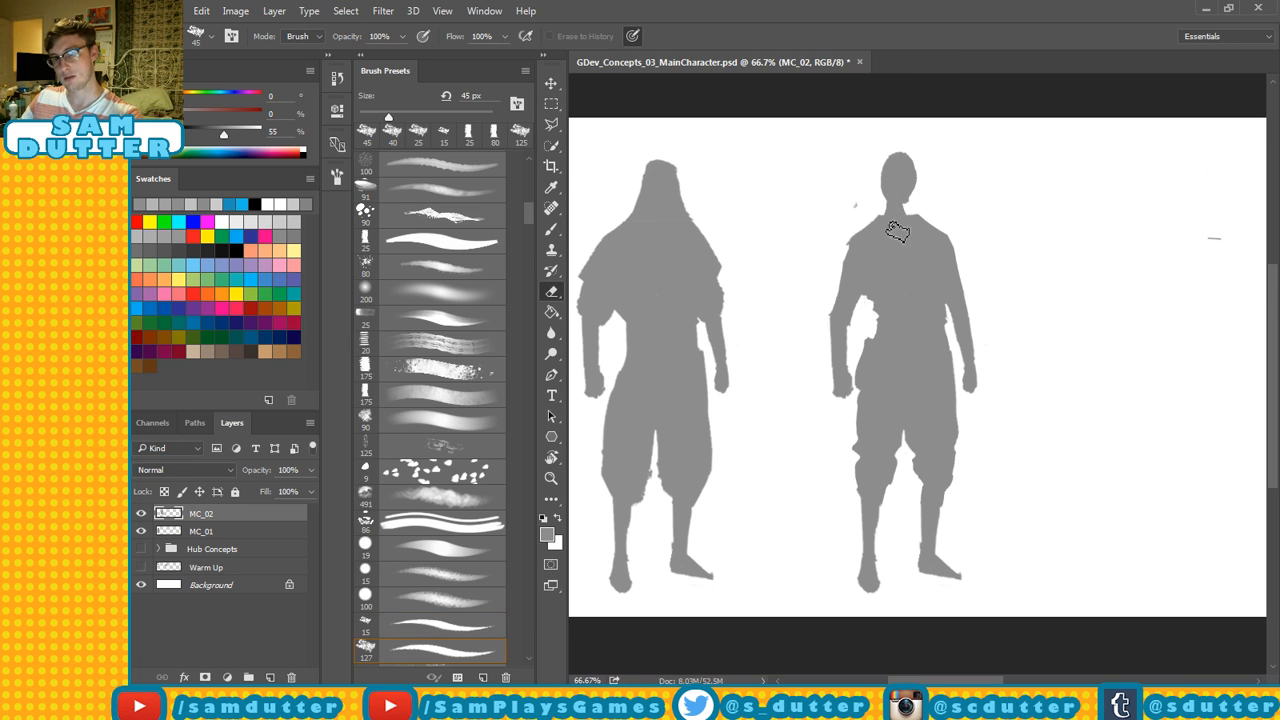
{"action": "key", "text": "ctrl+s"}
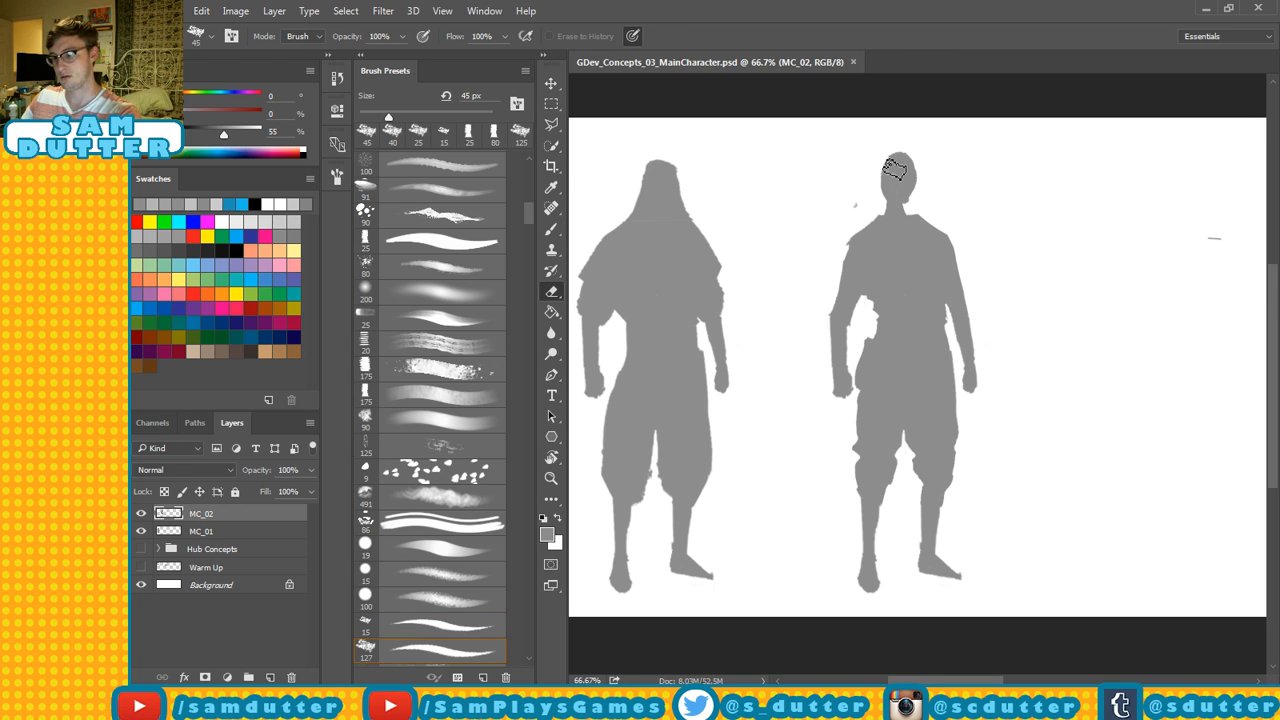
Select the MC_02 figure's head with a rectangular marquee, nudge it slightly down toward the shoulders, deselect, and save.
{"action": "key", "text": "m"}
{"action": "left_click_drag", "start_coordinate": [931, 214], "coordinate": [930, 207]}
{"action": "key", "text": "b"}
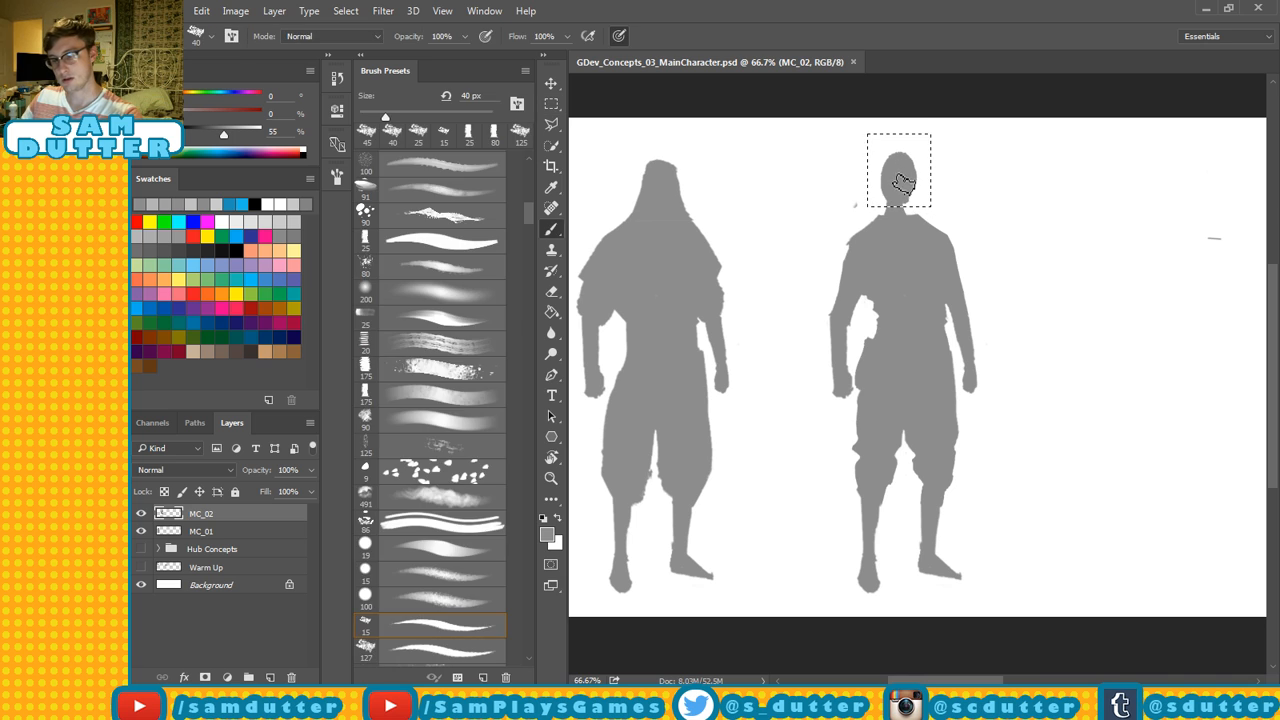
{"action": "key", "text": "v"}
{"action": "key", "text": "shift+Down"}
{"action": "key", "text": "shift+Down"}
{"action": "key", "text": "shift+Up"}
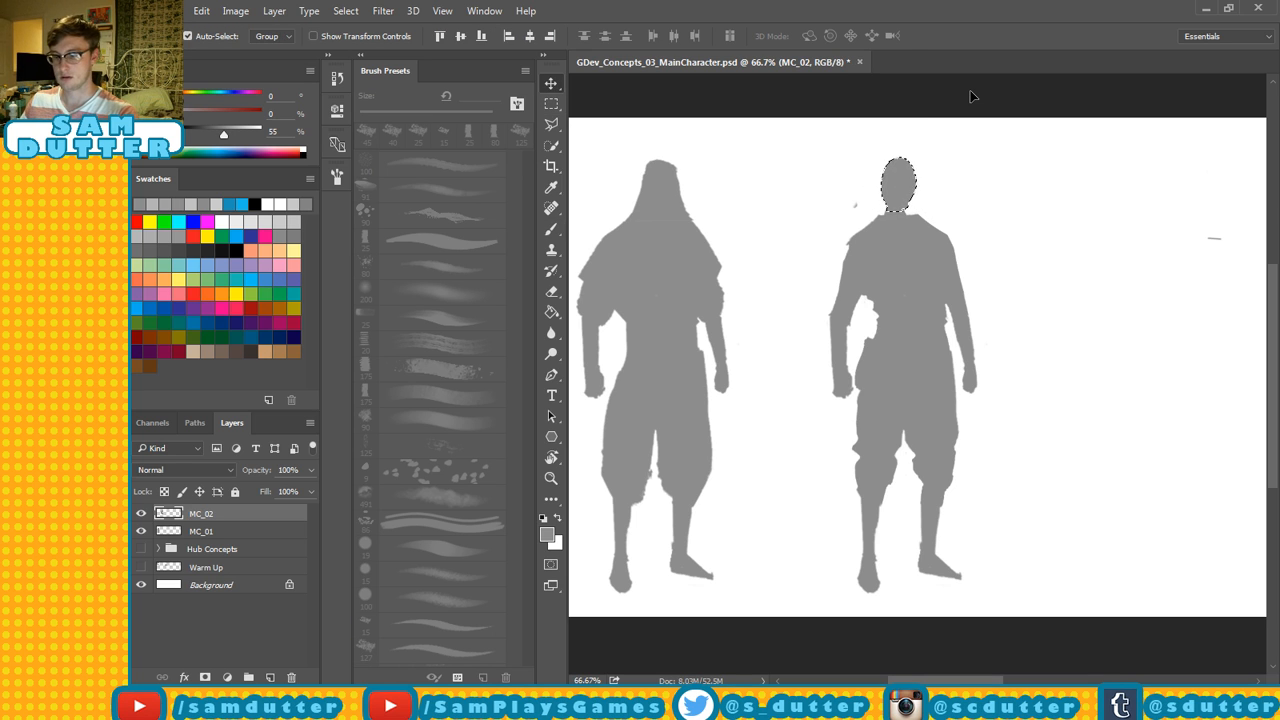
{"action": "key", "text": "ctrl+d"}
{"action": "key", "text": "ctrl+s"}
Shape fingers and thumbs on both of the MC_02 figure's hands with the 40 px brush and 45 px eraser, and save.
{"action": "key", "text": "b"}
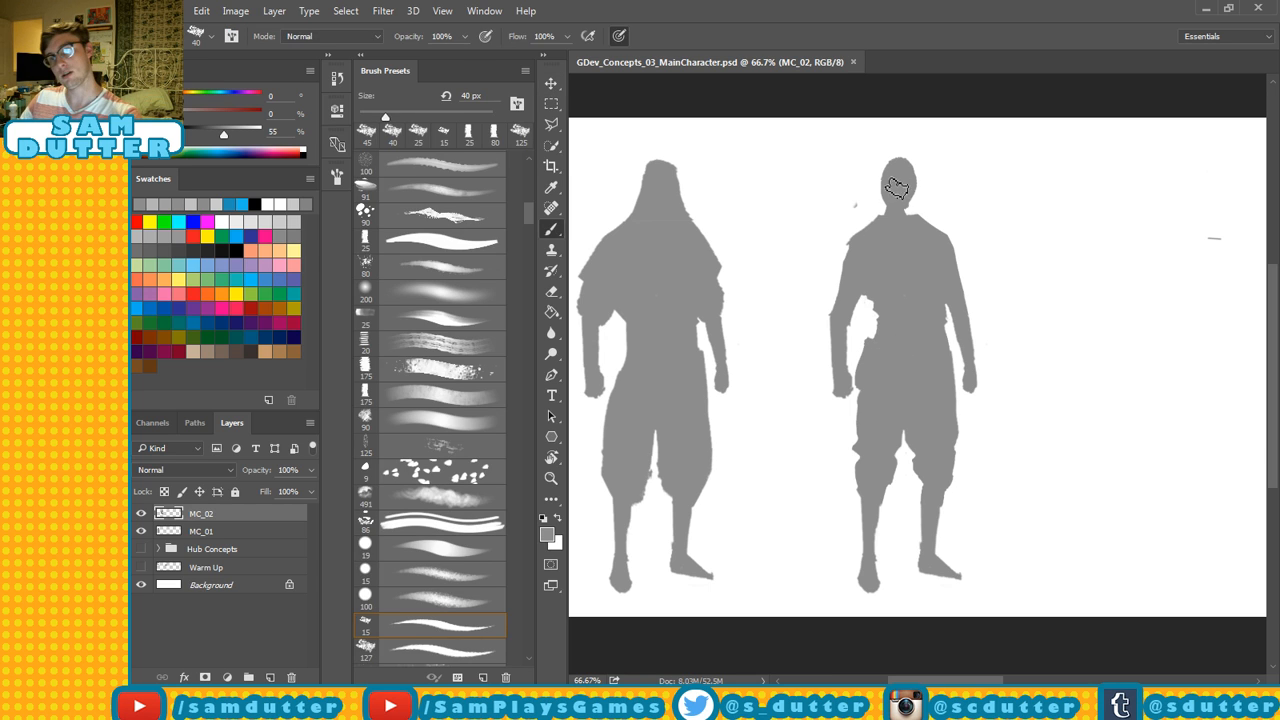
{"action": "key", "text": "e"}
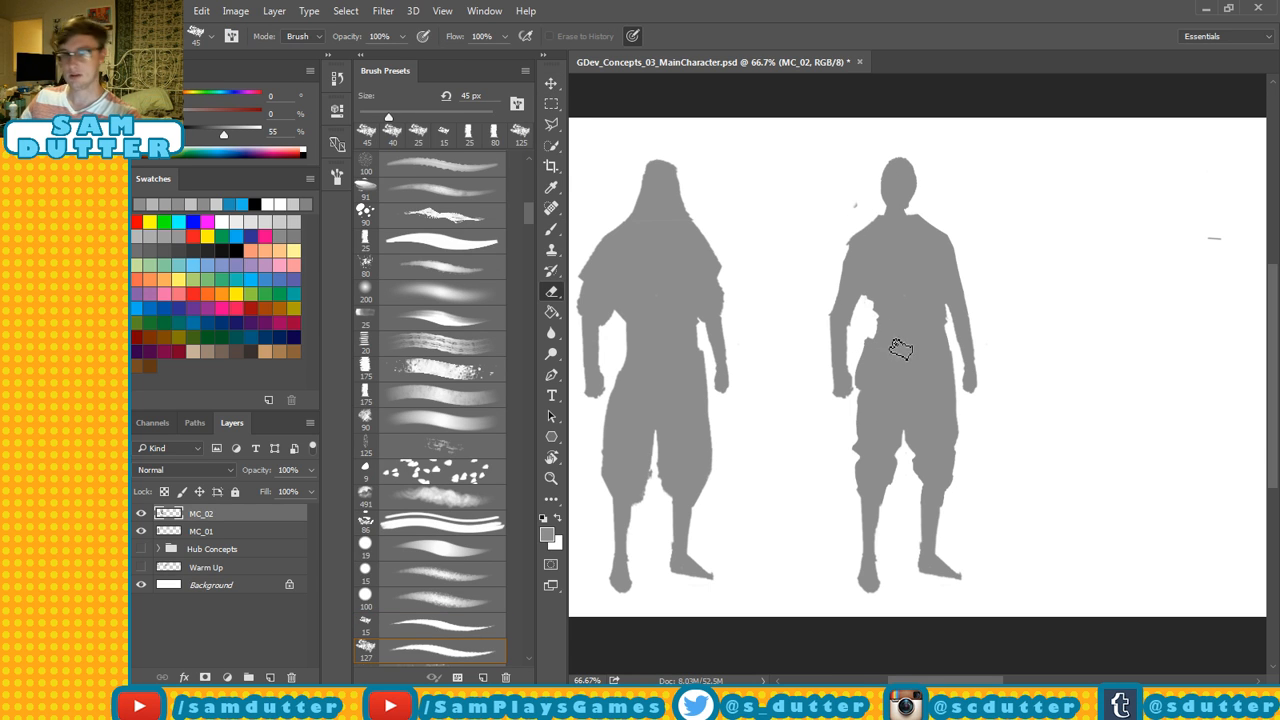
{"action": "key", "text": "b"}
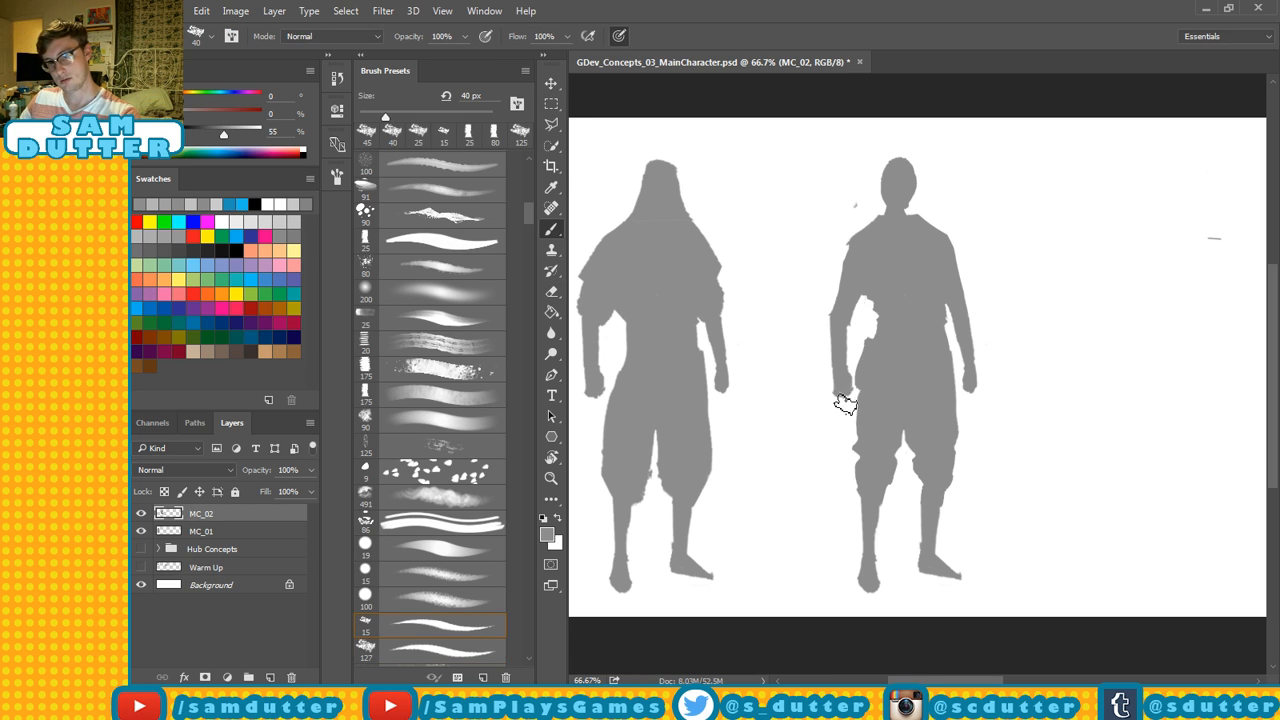
{"action": "key", "text": "e"}
{"action": "left_click_drag", "start_coordinate": [848, 395], "coordinate": [851, 390]}
{"action": "key", "text": "b"}
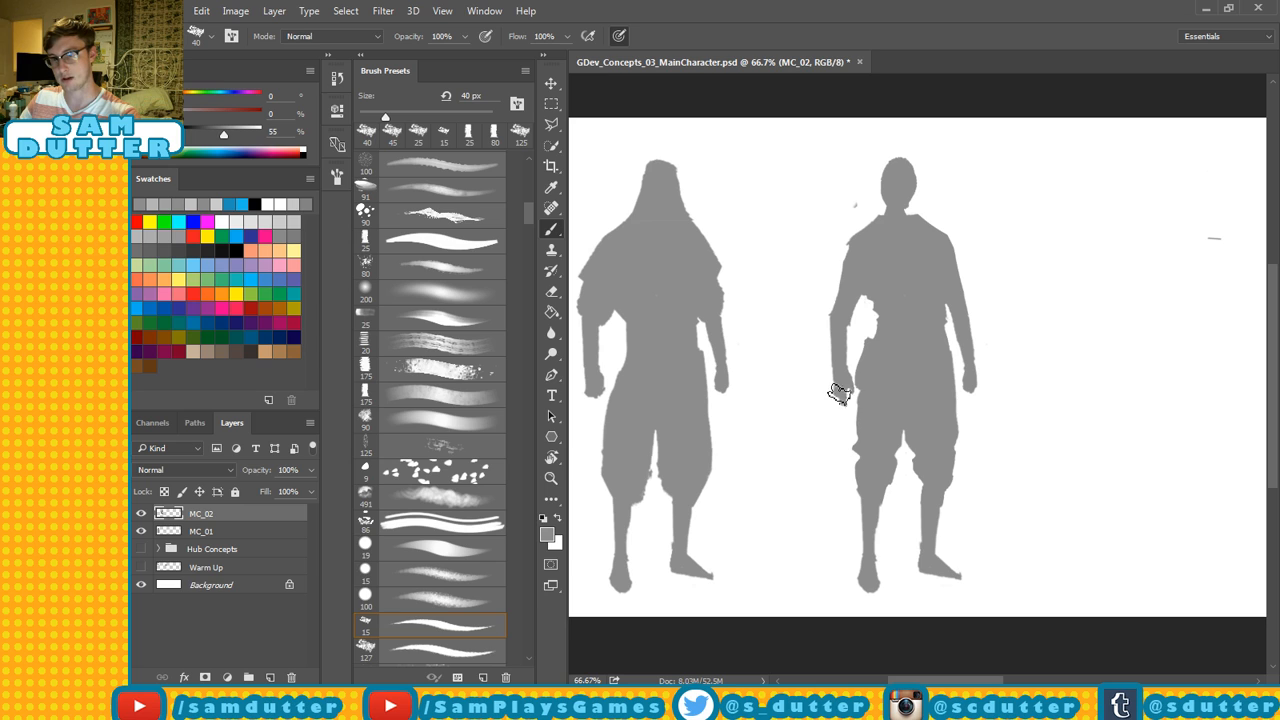
{"action": "key", "text": "e"}
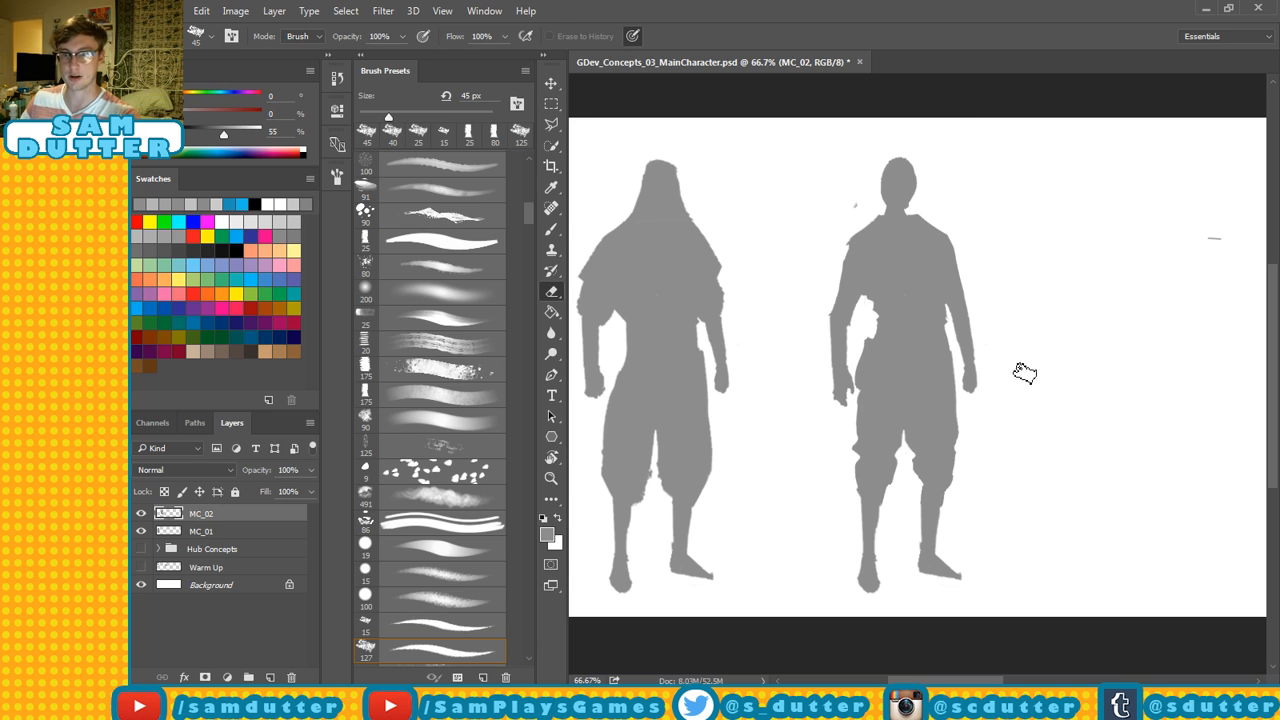
{"action": "key", "text": "b"}
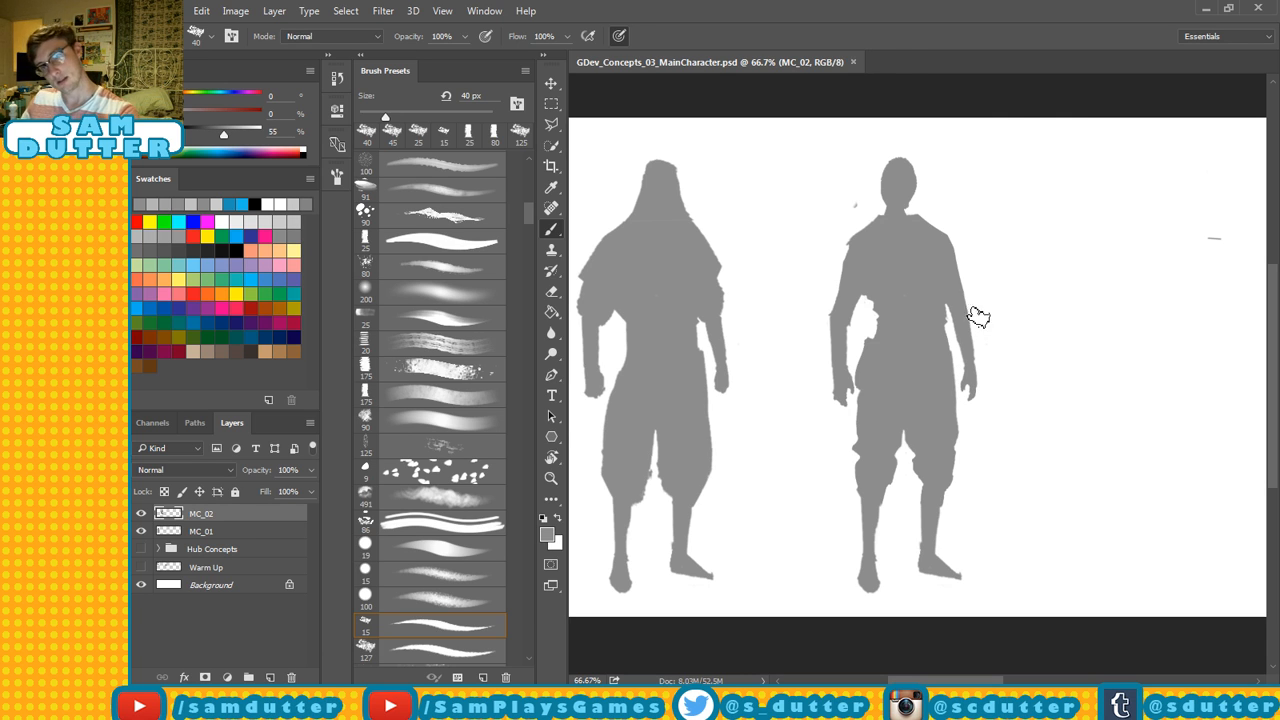
Round off the MC_02 figure's shoulder and trim the arm contour with the 45 px eraser, and save.
{"action": "key", "text": "e"}
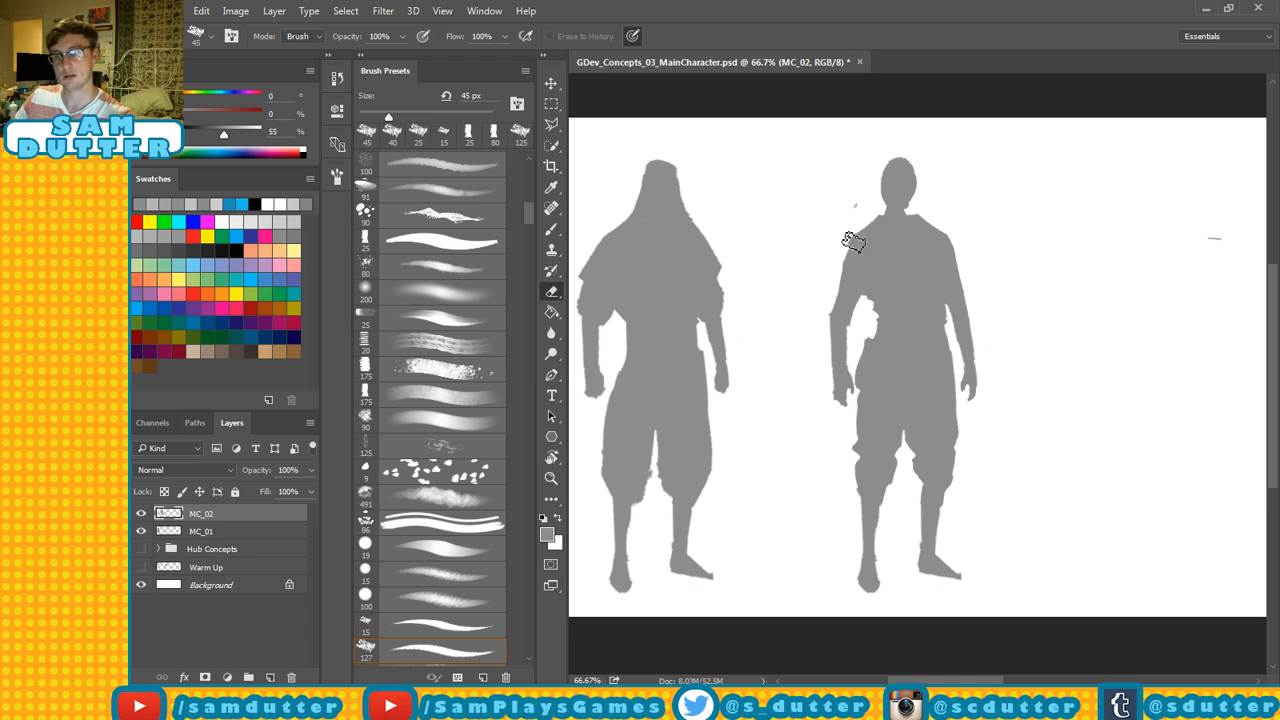
{"action": "left_click_drag", "start_coordinate": [845, 296], "coordinate": [853, 331]}
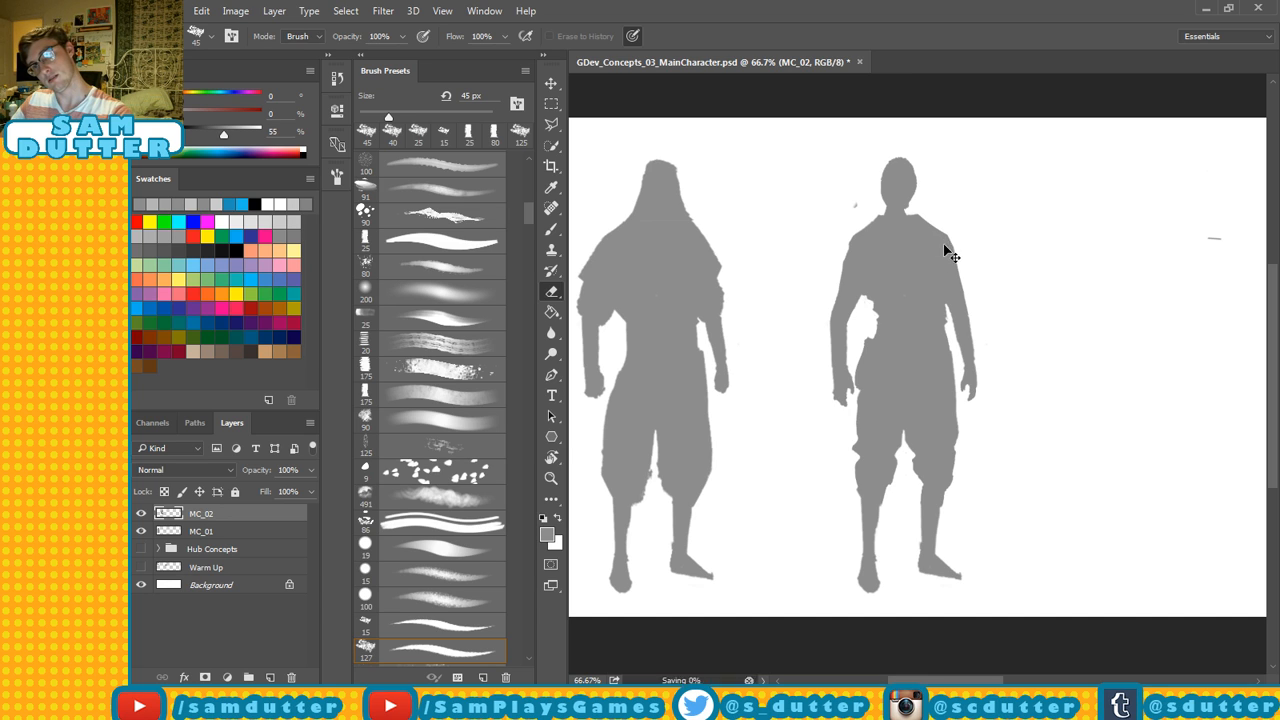
Paint a rounded tuft of hair on the MC_02 head, refine the face and jaw outline with brush and eraser, and save.
{"action": "key", "text": "b"}
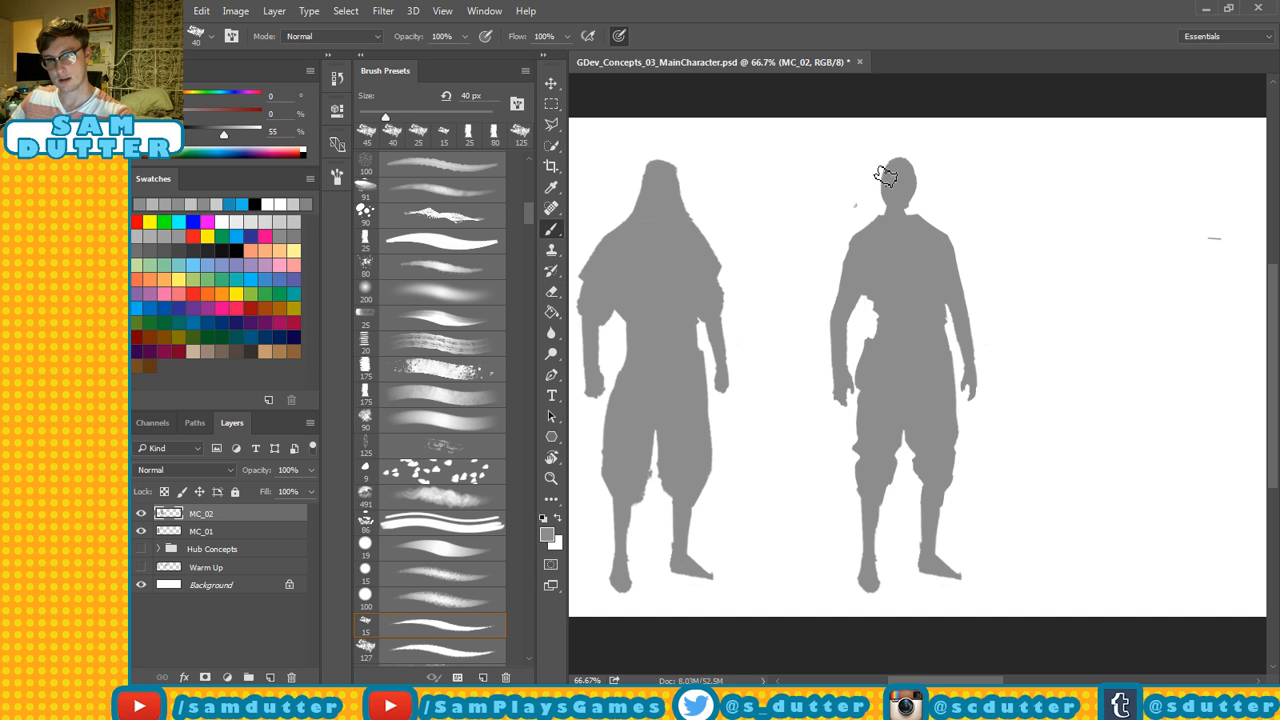
{"action": "mouse_move", "coordinate": [886, 174]}
{"action": "left_mouse_down"}
{"action": "mouse_move", "coordinate": [915, 184]}
{"action": "mouse_move", "coordinate": [913, 170]}
{"action": "mouse_move", "coordinate": [920, 210]}
{"action": "left_mouse_up"}
{"action": "key", "text": "ctrl+z"}
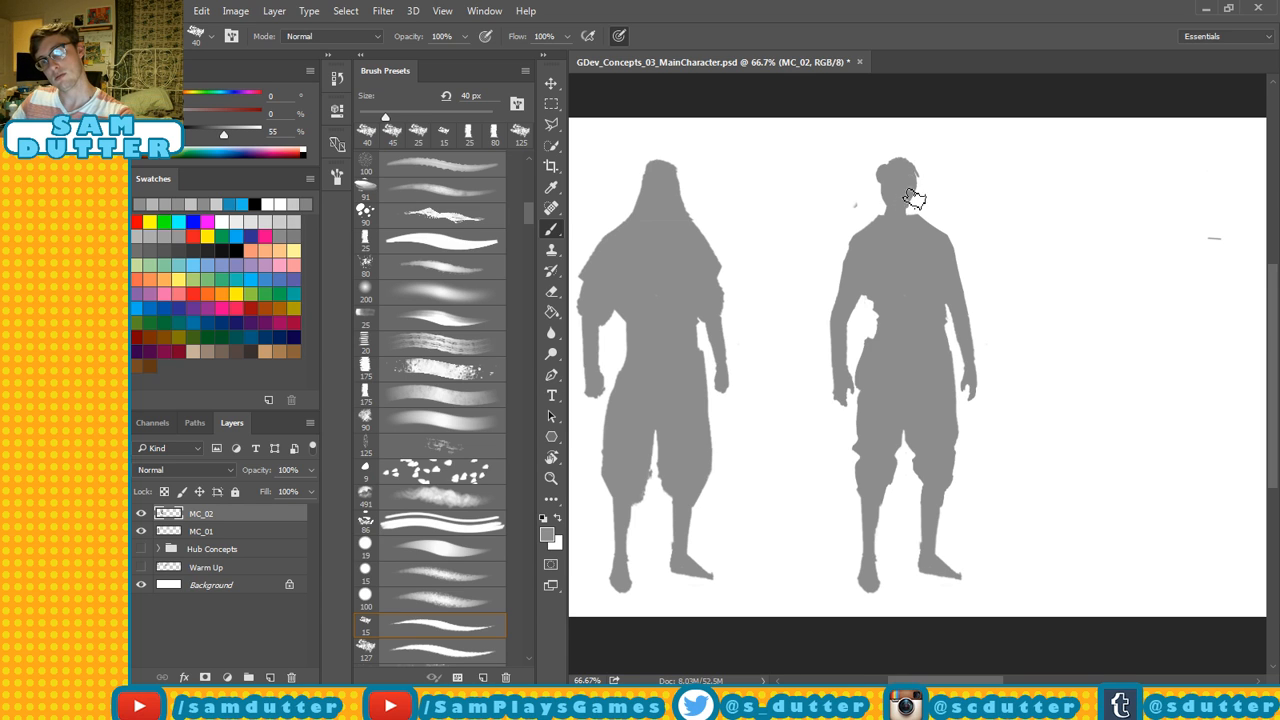
{"action": "key", "text": "e"}
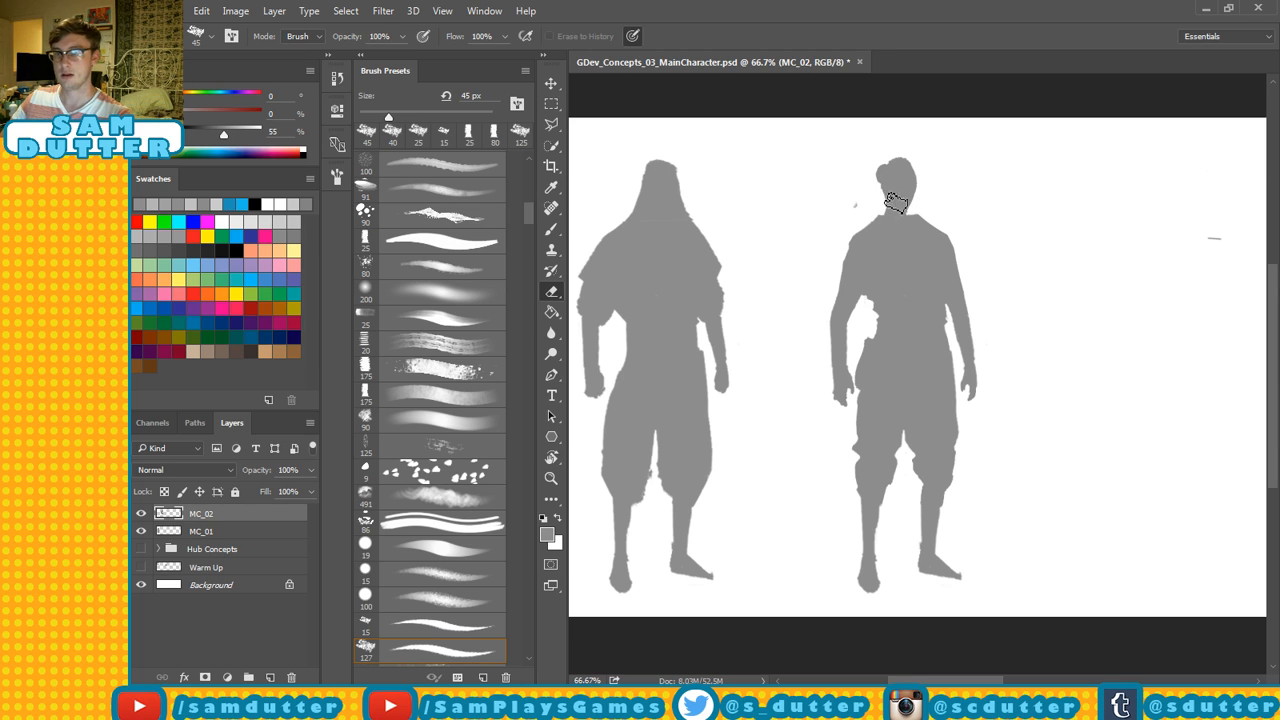
{"action": "key", "text": "b"}
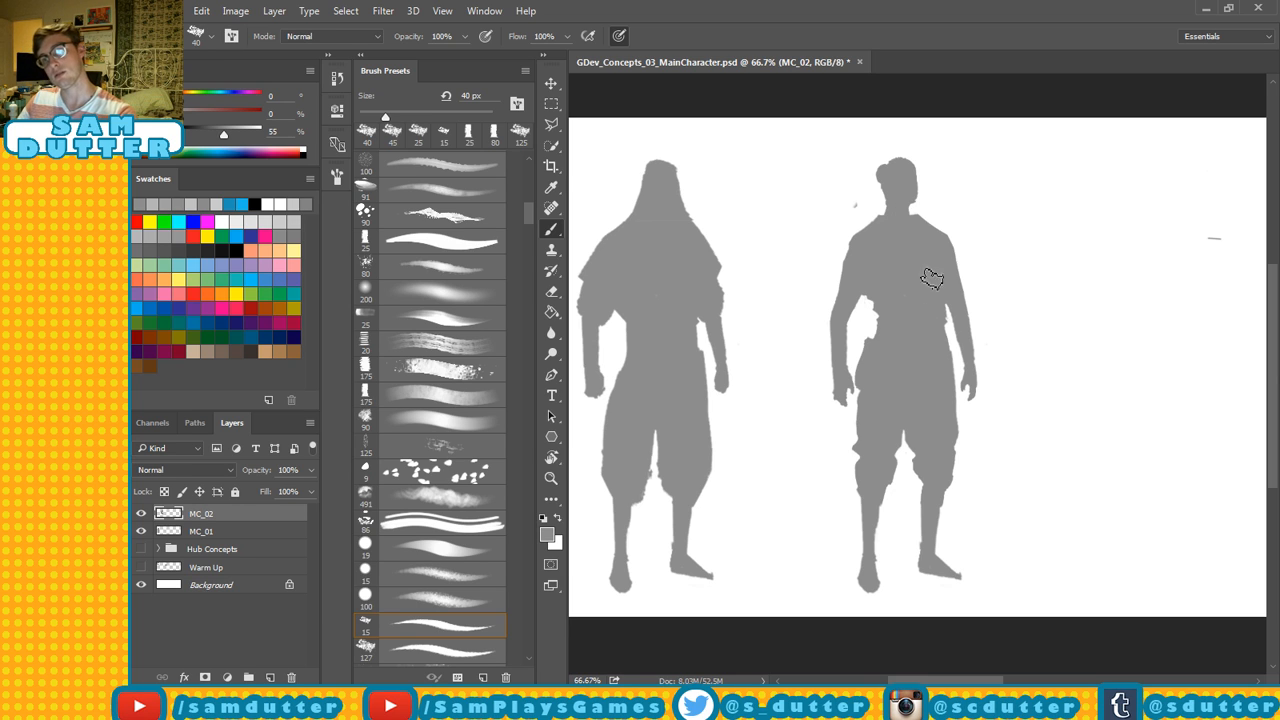
{"action": "key", "text": "r"}
Refine the MC_02 figure's lower legs and ankles with the 40 px brush and 45 px eraser, and save.
{"action": "key", "text": "b"}
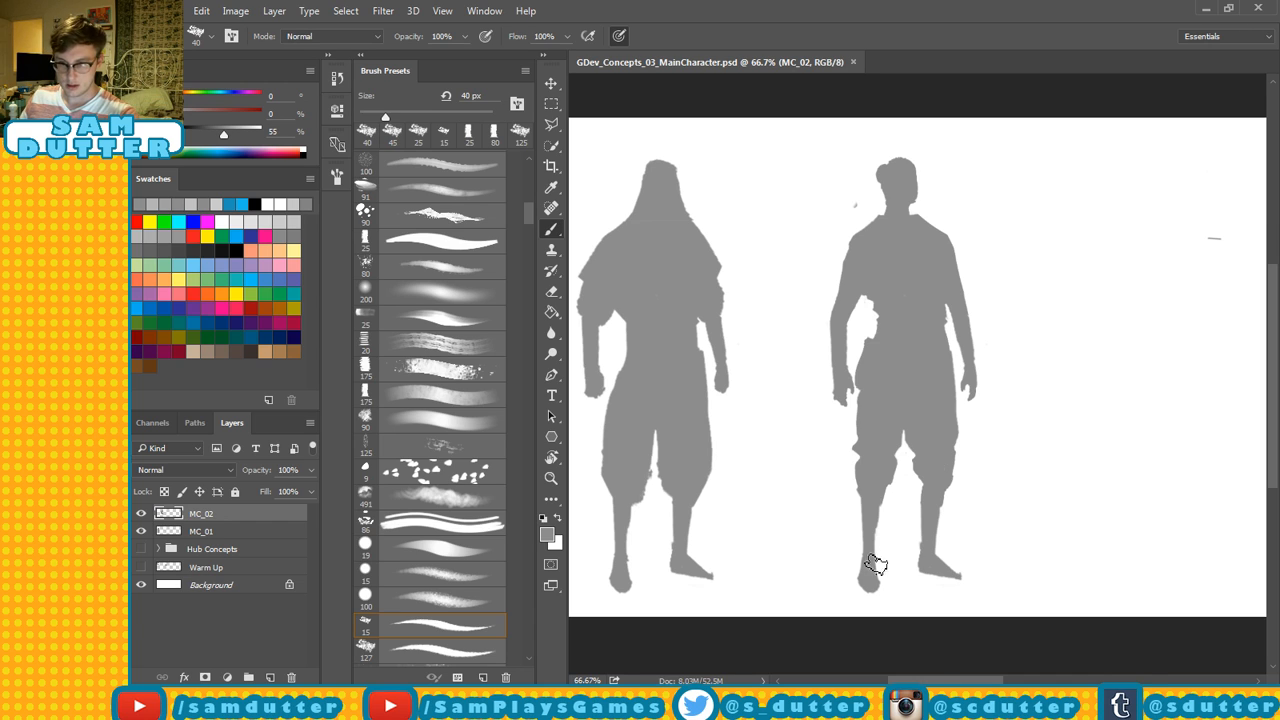
{"action": "left_click_drag", "start_coordinate": [880, 500], "coordinate": [877, 571]}
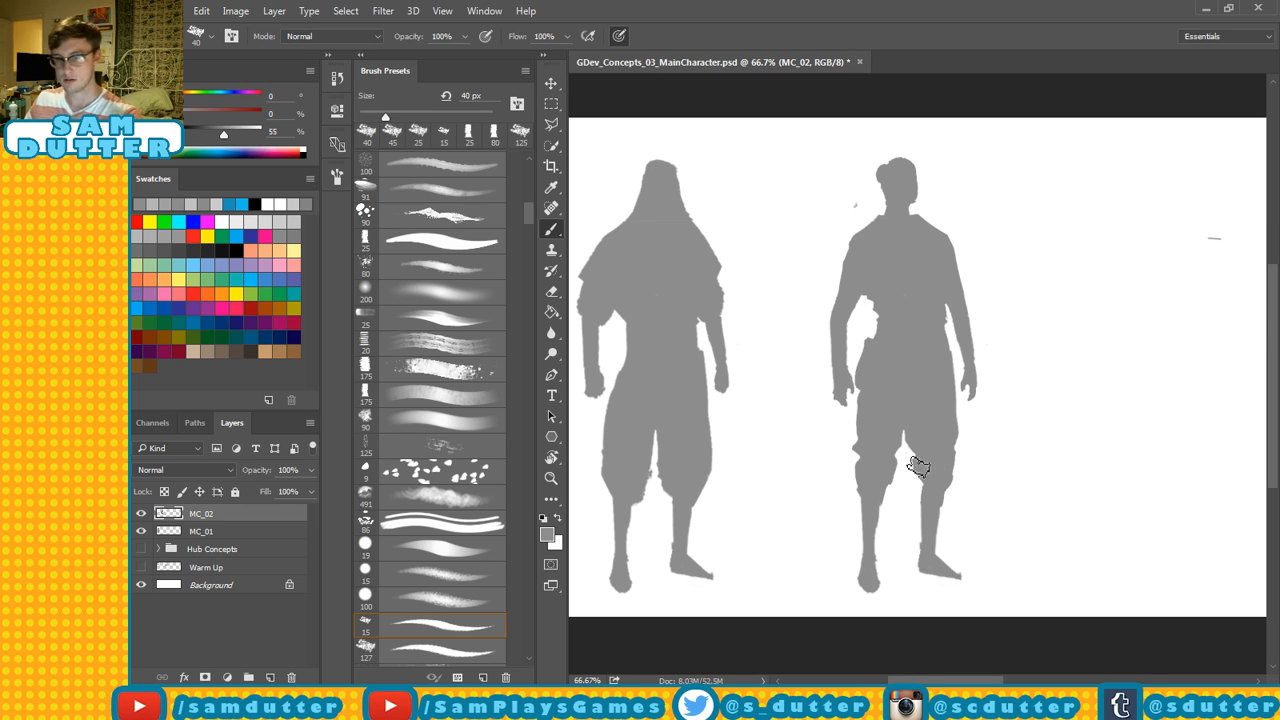
{"action": "key", "text": "e"}
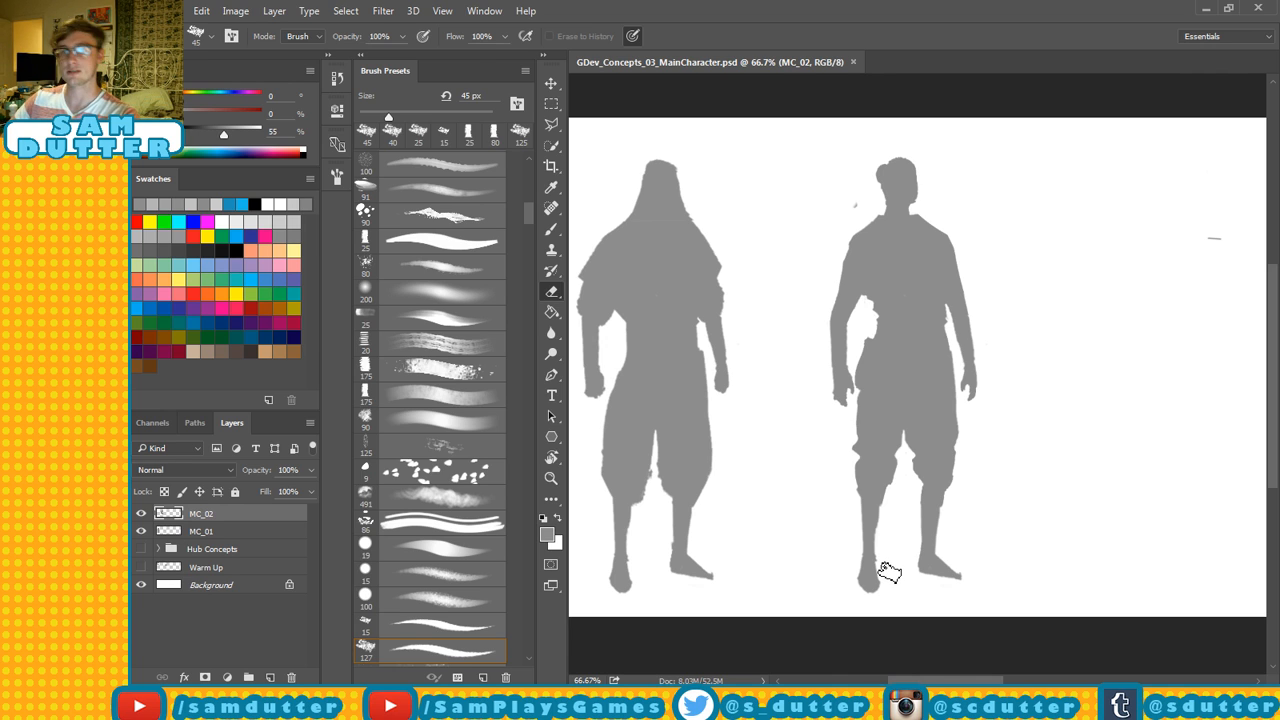
{"action": "key", "text": "b"}
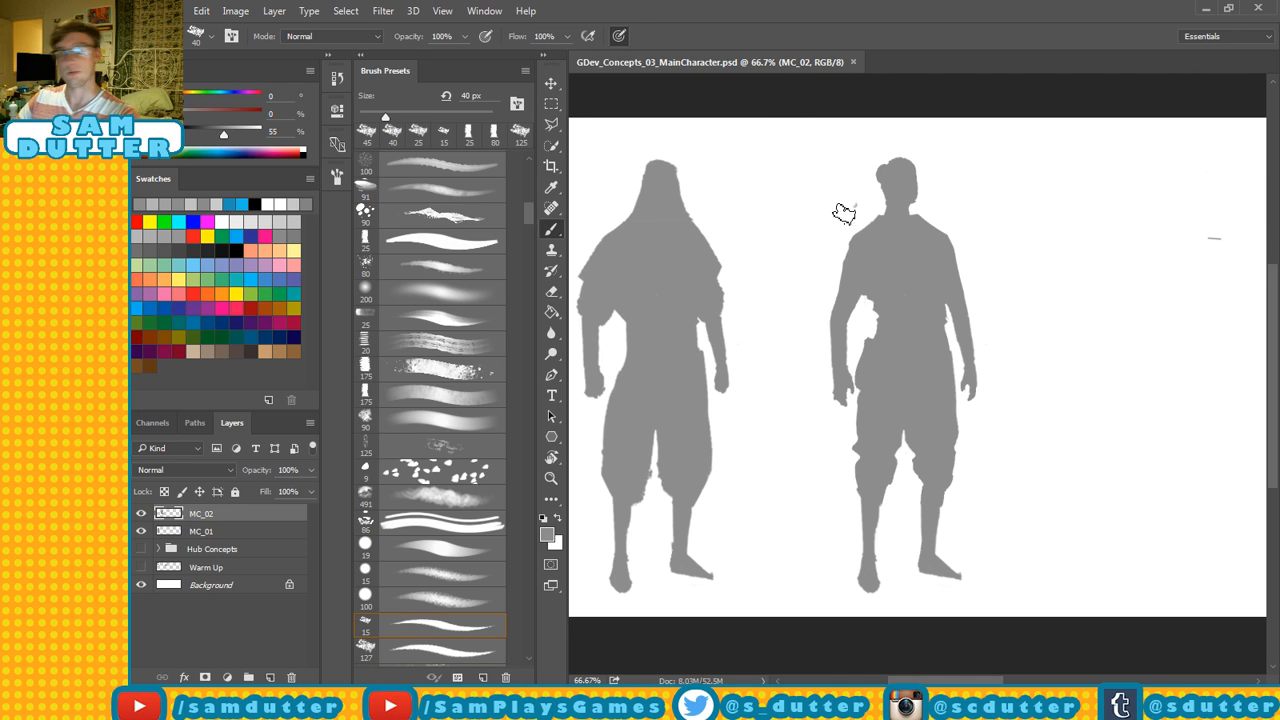
Duplicate the MC_02 layer and rename the copy MC_03.
{"action": "left_click_drag", "start_coordinate": [243, 527], "coordinate": [270, 677]}
{"action": "double_click", "coordinate": [222, 515]}
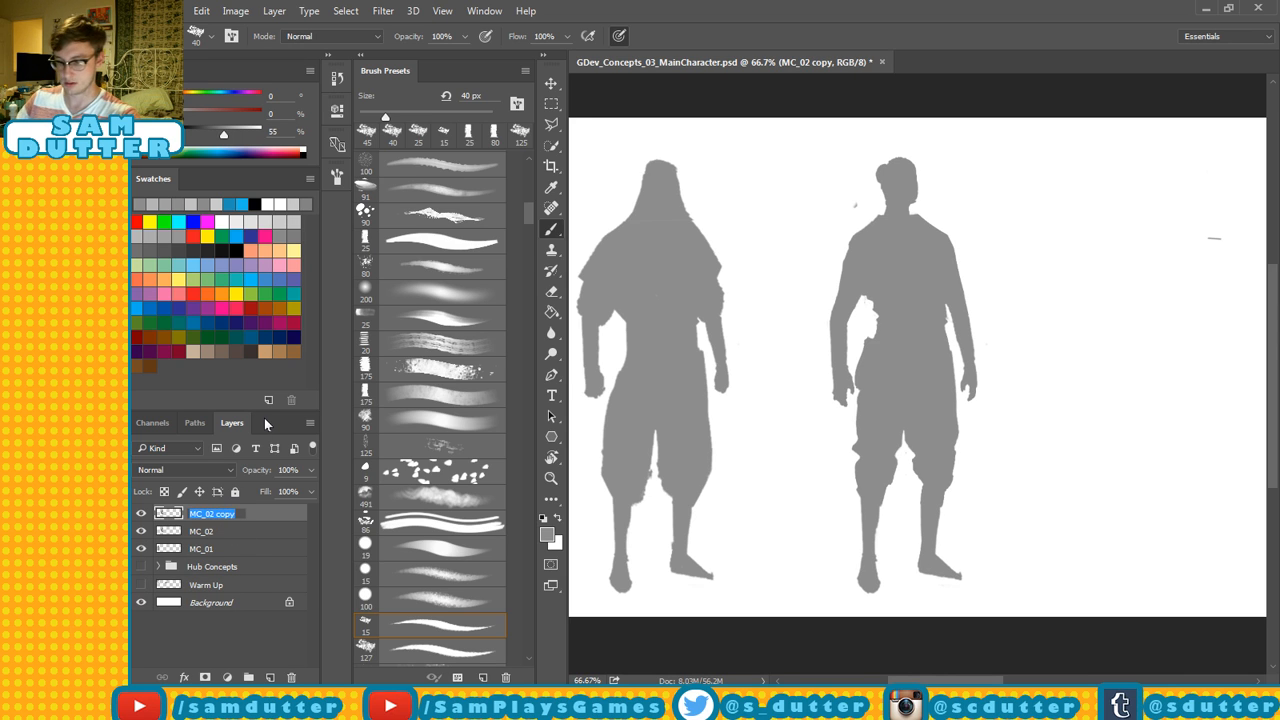
{"action": "type", "text": "MC_03"}
{"action": "key", "text": "Return"}
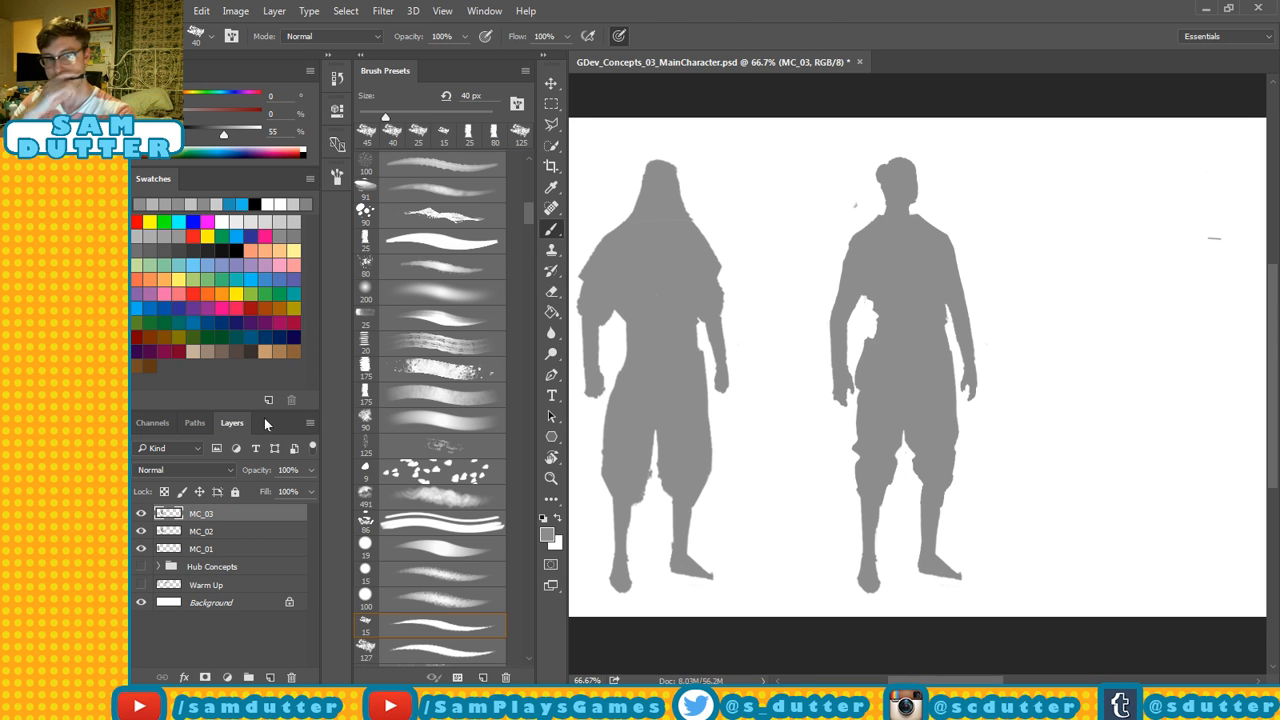
Move the MC_03 figure to the right of the MC_02 figure at the same height, and save the document.
{"action": "key", "text": "v"}
{"action": "left_click_drag", "start_coordinate": [1096, 352], "coordinate": [1141, 352]}
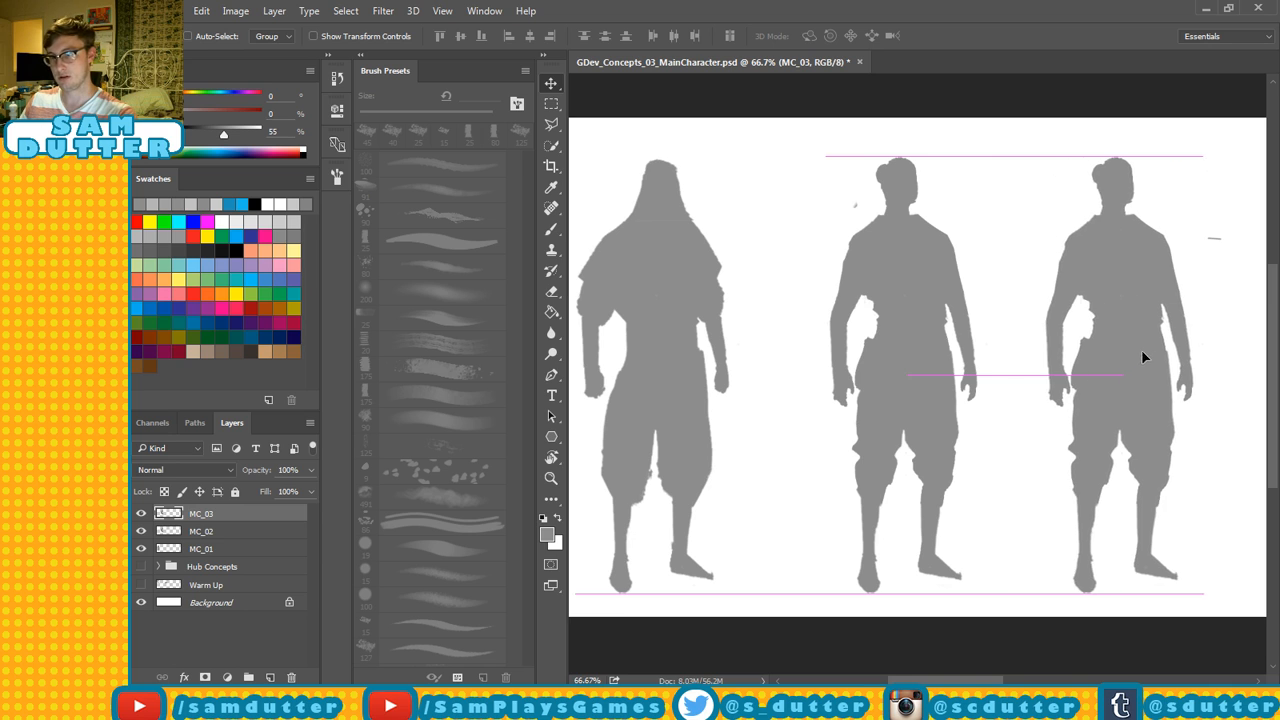
{"action": "left_click_drag", "start_coordinate": [1138, 409], "coordinate": [1068, 417]}
{"action": "key", "text": "ctrl+s"}
{"action": "scroll", "coordinate": [1068, 417], "scroll_direction": "right", "scroll_amount": 2}
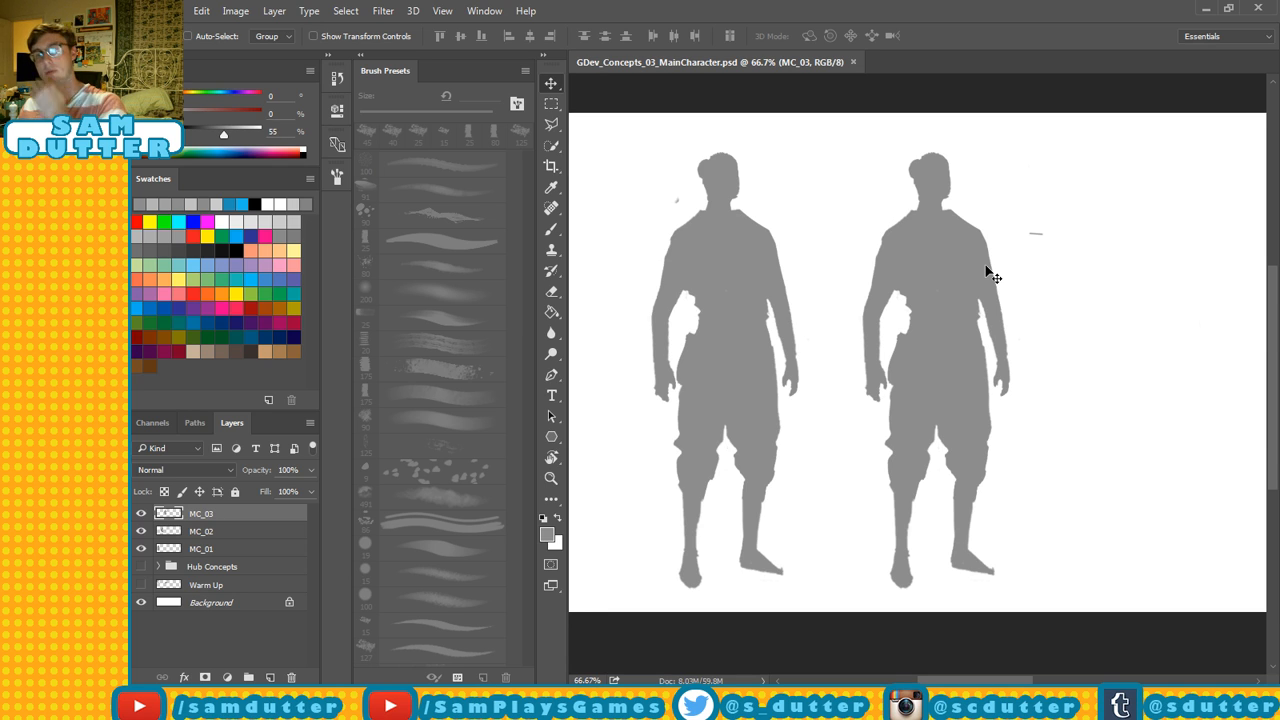
{"action": "key", "text": "l"}
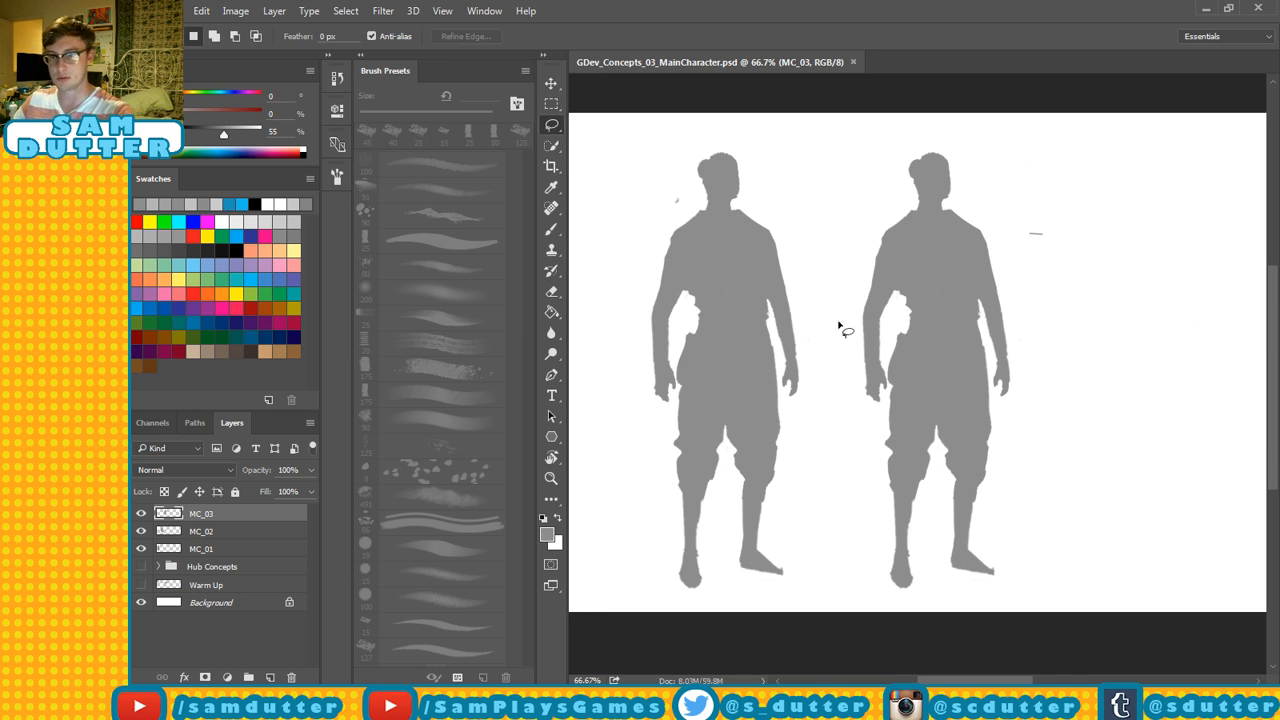
{"action": "left_click_drag", "start_coordinate": [840, 330], "coordinate": [849, 423]}
{"action": "key", "text": "Return"}
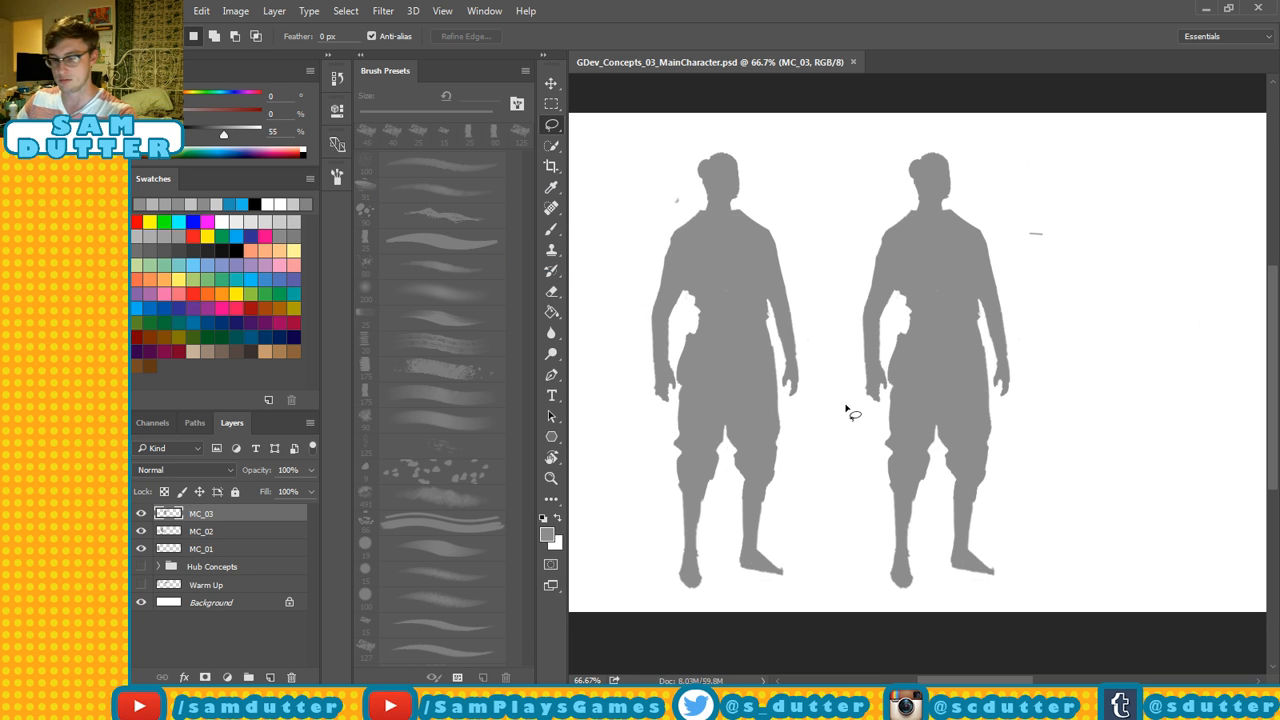
{"action": "left_click_drag", "start_coordinate": [830, 312], "coordinate": [853, 428]}
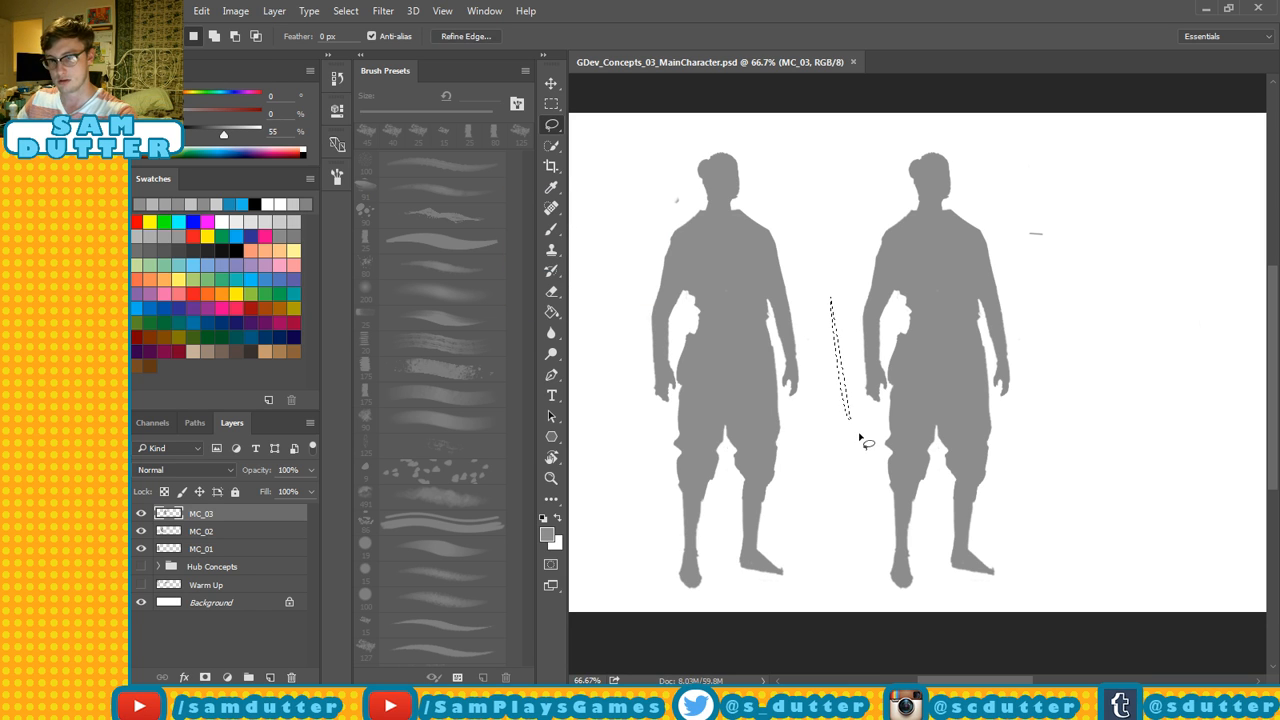
{"action": "key", "text": "ctrl+d"}
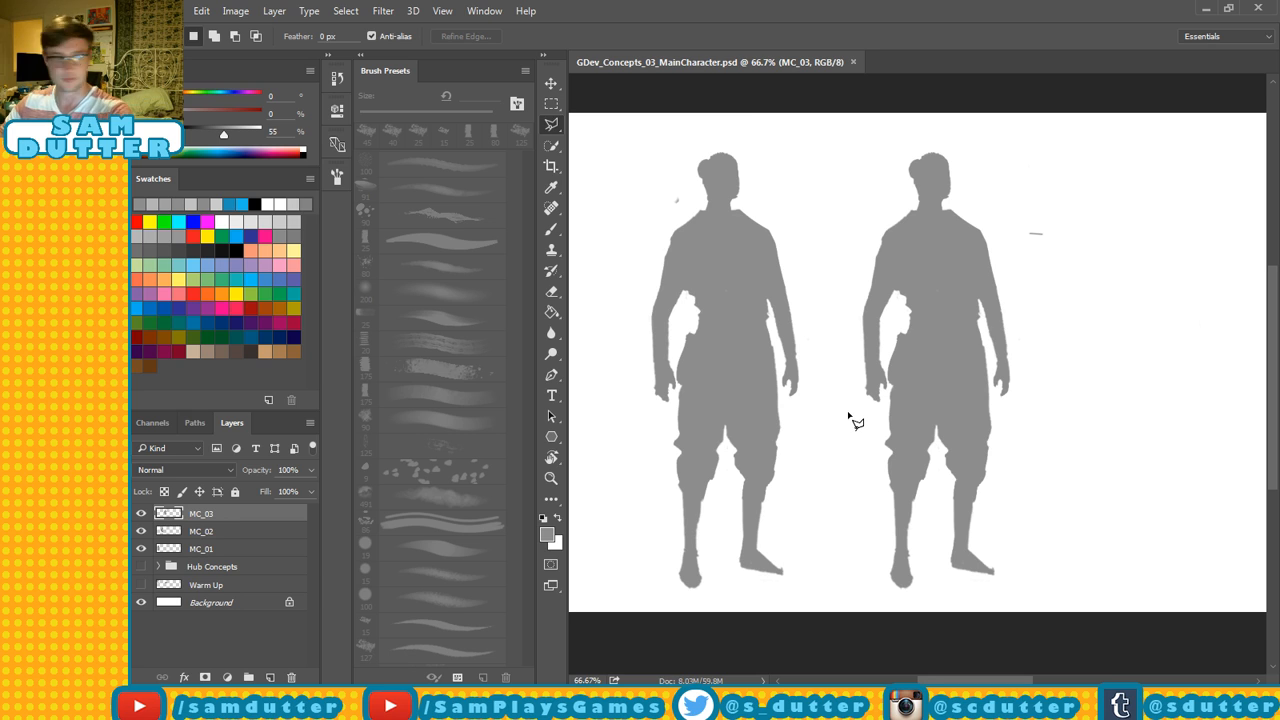
Select the MC_03 head, torso and arms with the Polygonal Lasso, widen them to about 115%, shift them slightly down, and deselect.
{"action": "mouse_move", "coordinate": [848, 236]}
{"action": "left_mouse_down"}
{"action": "mouse_move", "coordinate": [851, 428]}
{"action": "mouse_move", "coordinate": [882, 410]}
{"action": "left_mouse_up"}
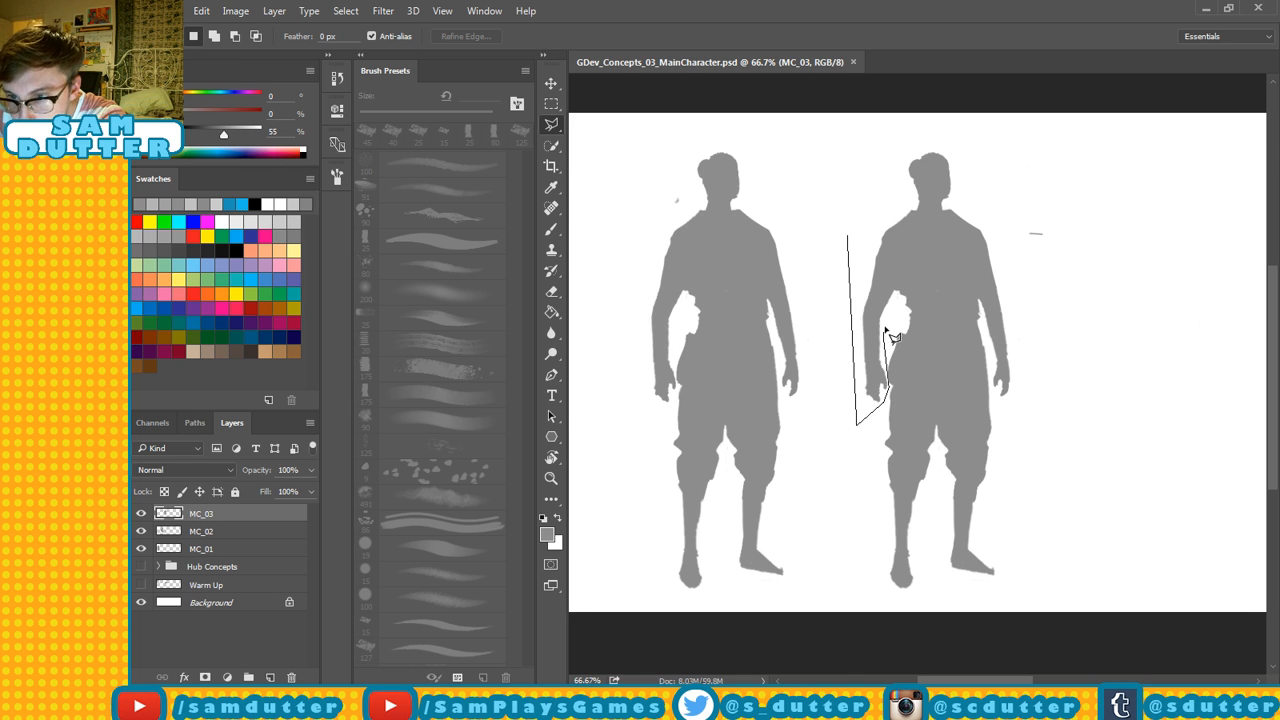
{"action": "left_click", "coordinate": [984, 315]}
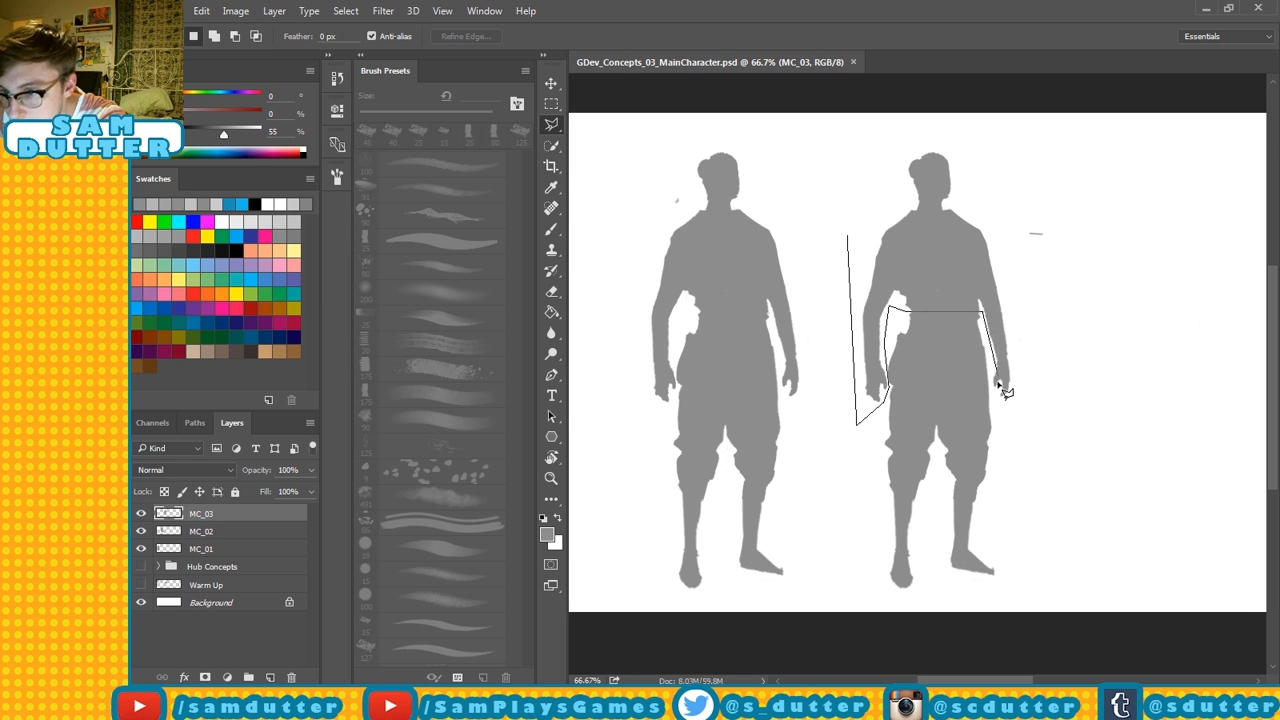
{"action": "left_click", "coordinate": [997, 406]}
{"action": "left_click", "coordinate": [1020, 412]}
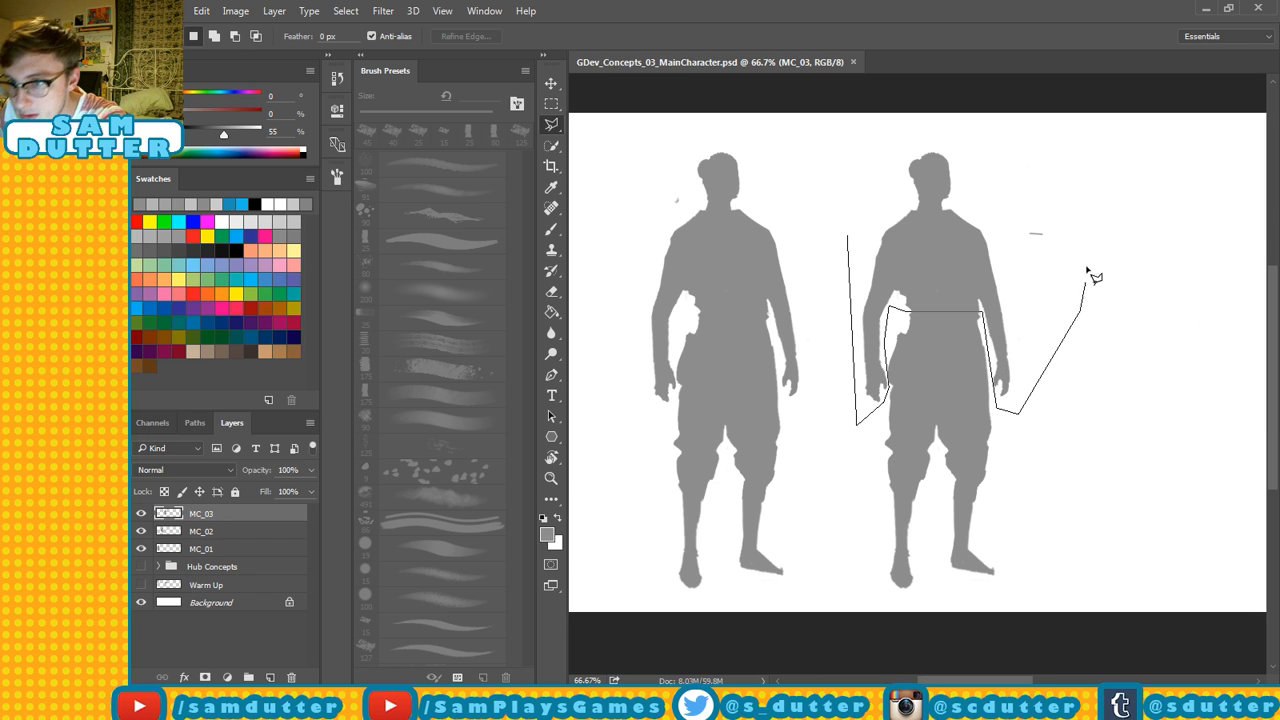
{"action": "left_click", "coordinate": [1080, 312]}
{"action": "left_click", "coordinate": [1078, 205]}
{"action": "left_click", "coordinate": [1055, 112]}
{"action": "left_click", "coordinate": [942, 84]}
{"action": "left_click", "coordinate": [866, 108]}
{"action": "double_click", "coordinate": [848, 240]}
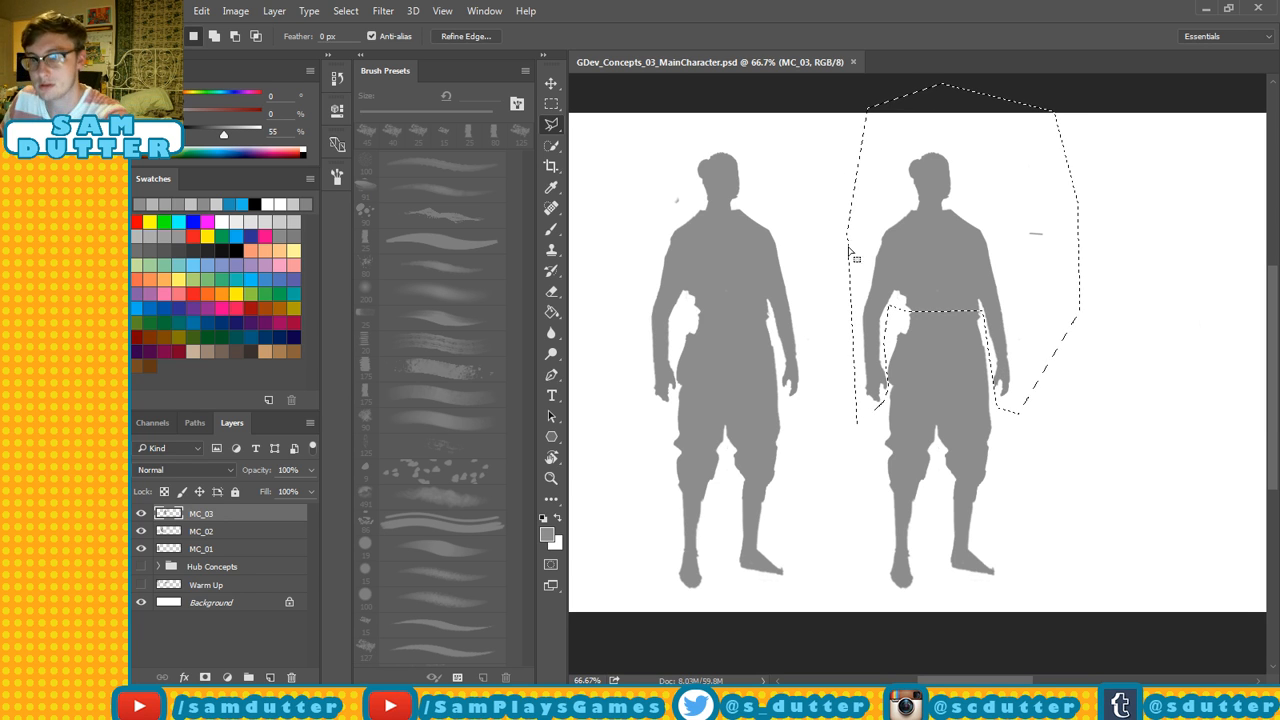
{"action": "key", "text": "ctrl+t"}
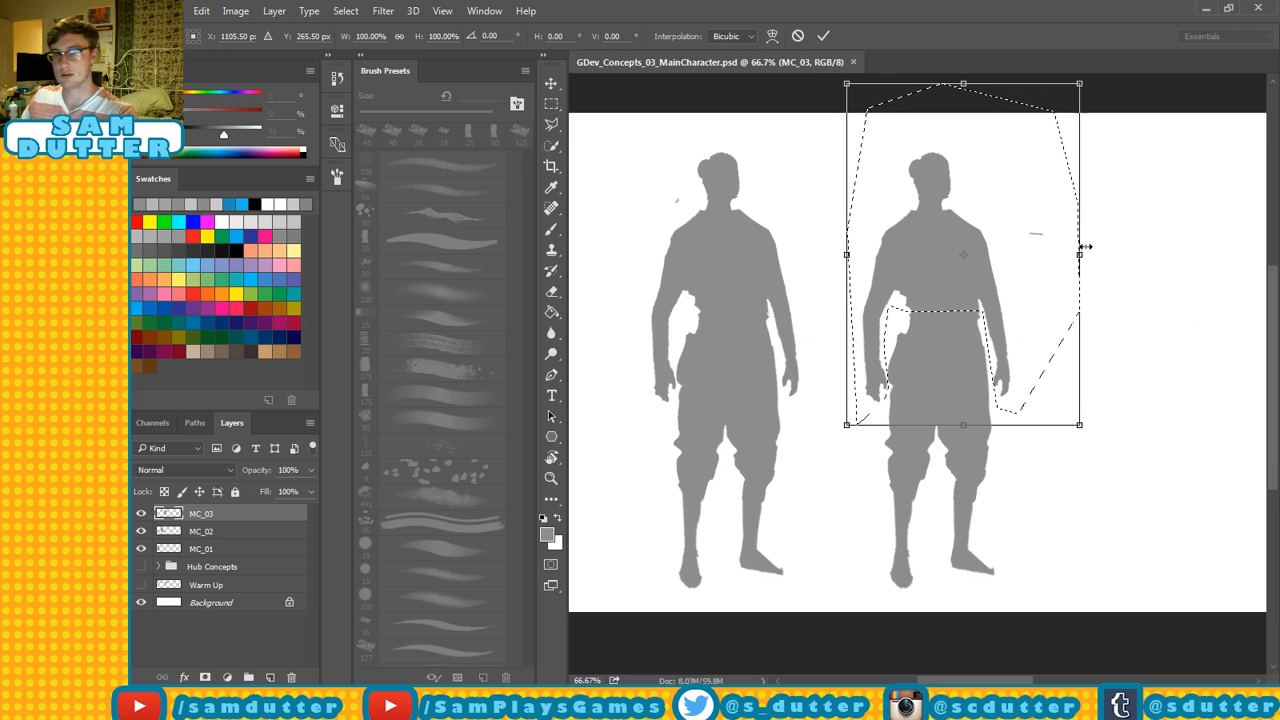
{"action": "mouse_move", "coordinate": [1081, 249]}
{"action": "left_mouse_down"}
{"action": "mouse_move", "coordinate": [1118, 251]}
{"action": "mouse_move", "coordinate": [1066, 255]}
{"action": "left_mouse_up"}
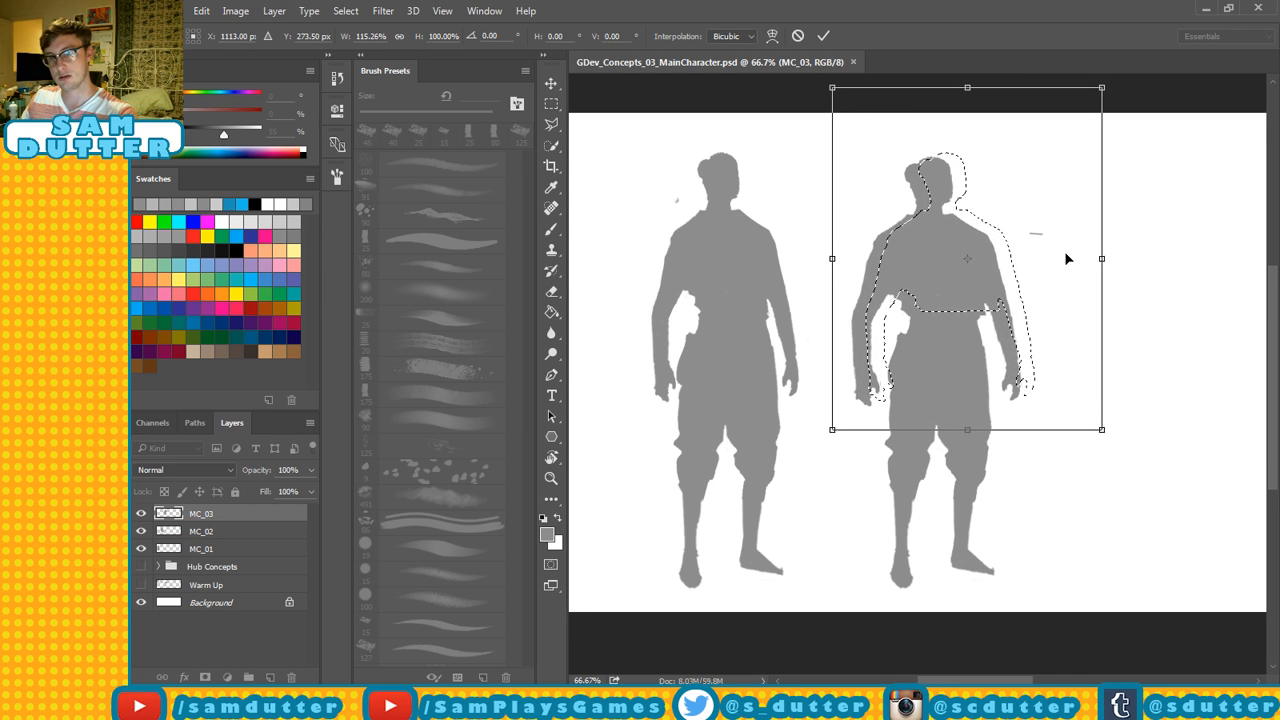
{"action": "key", "text": "Return"}
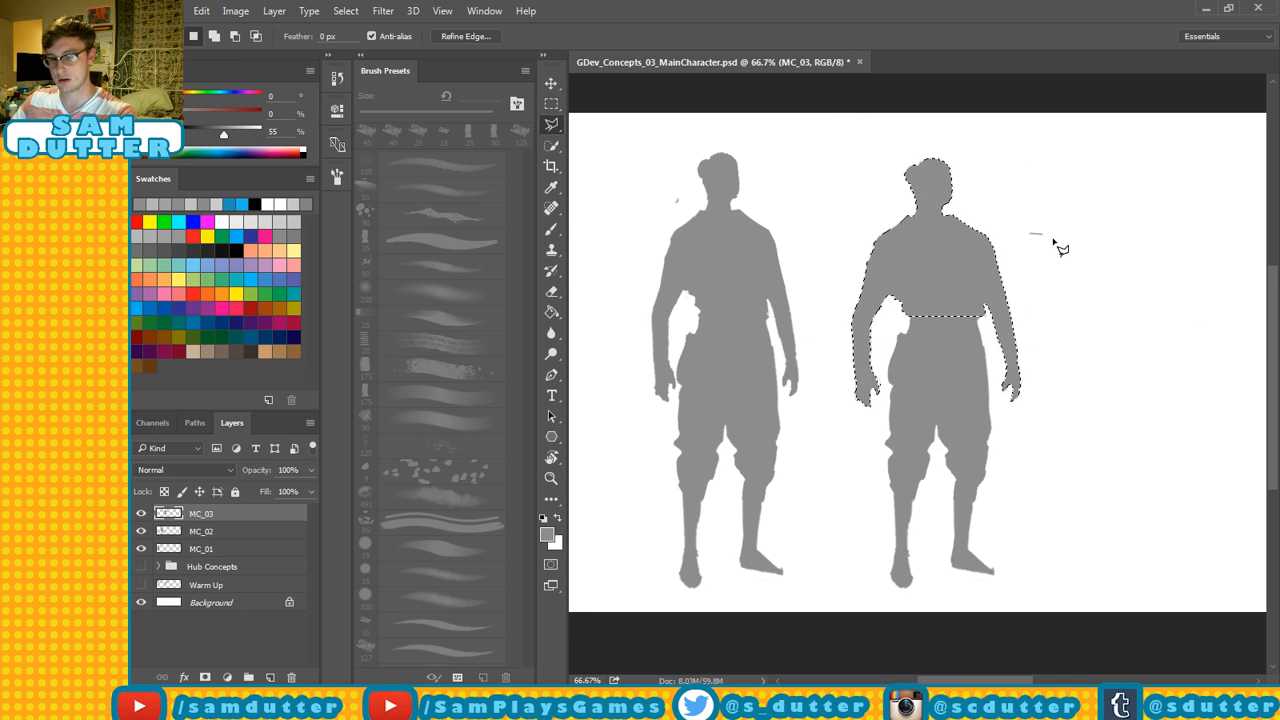
{"action": "key", "text": "ctrl+d"}
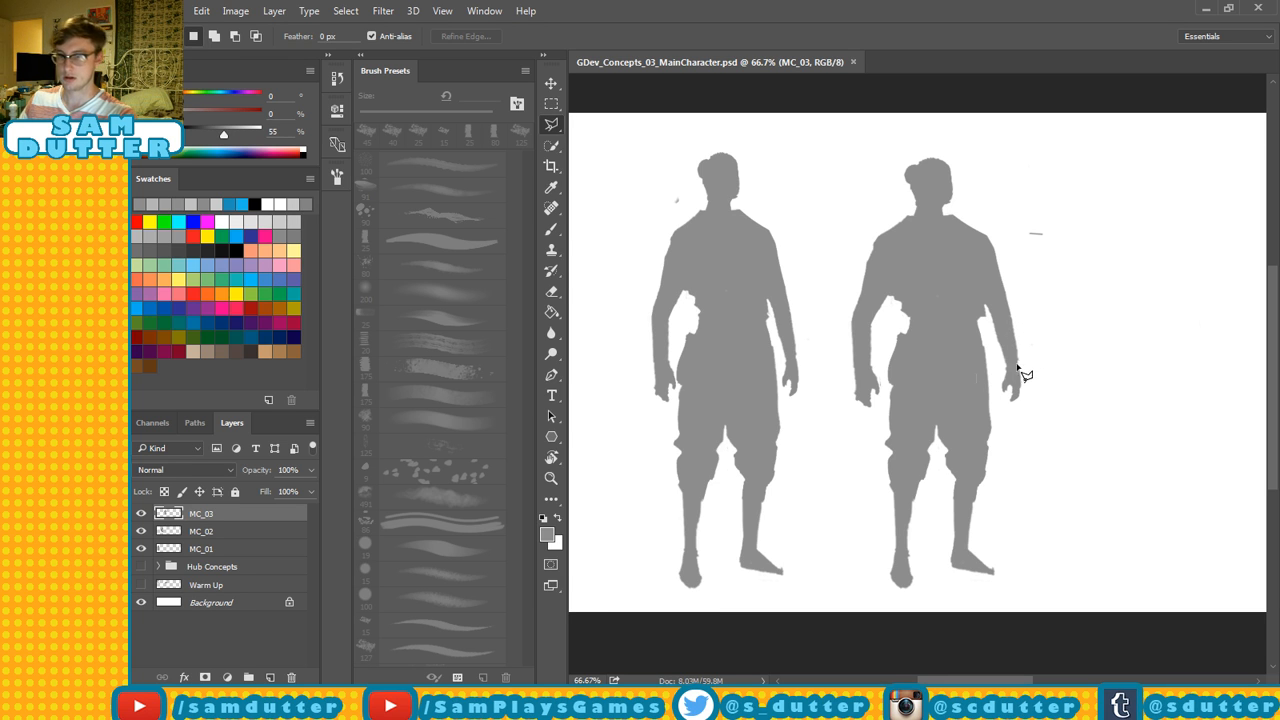
Refine the MC_03 waist, hips, thighs and underarm gaps with the 45 px eraser and 40 px brush, and save the document.
{"action": "key", "text": "e"}
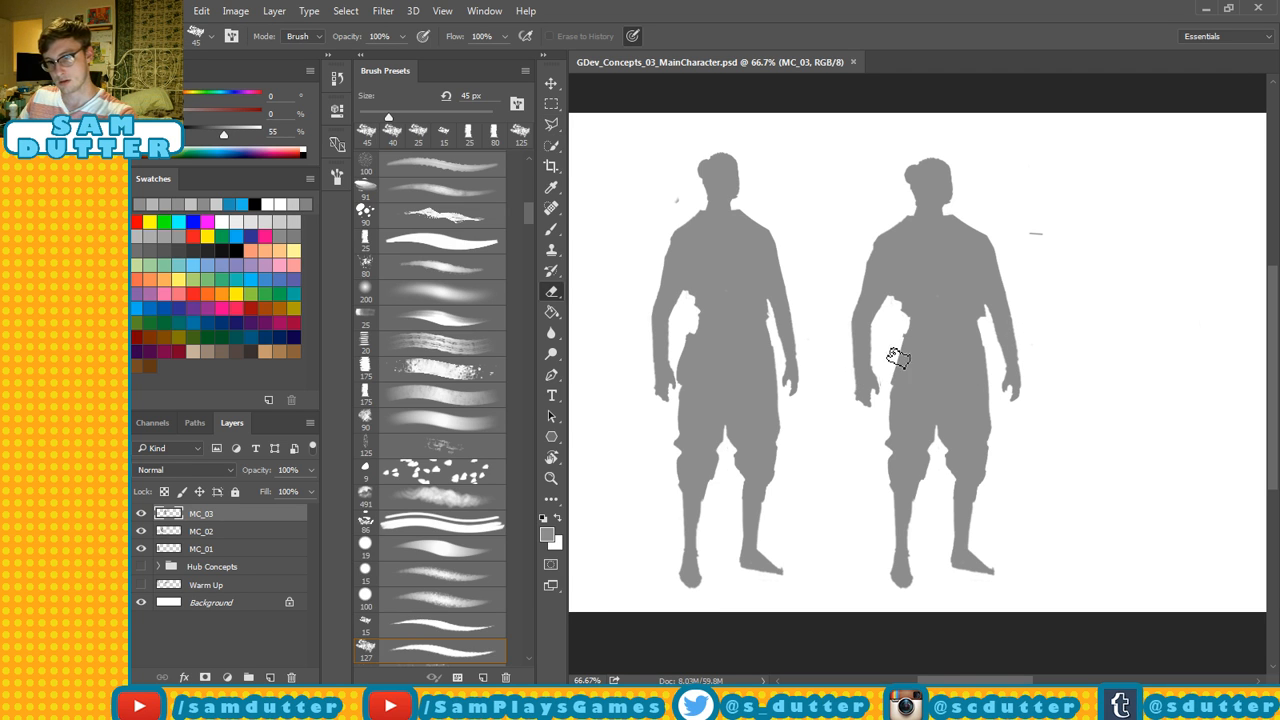
{"action": "left_click_drag", "start_coordinate": [898, 358], "coordinate": [891, 360]}
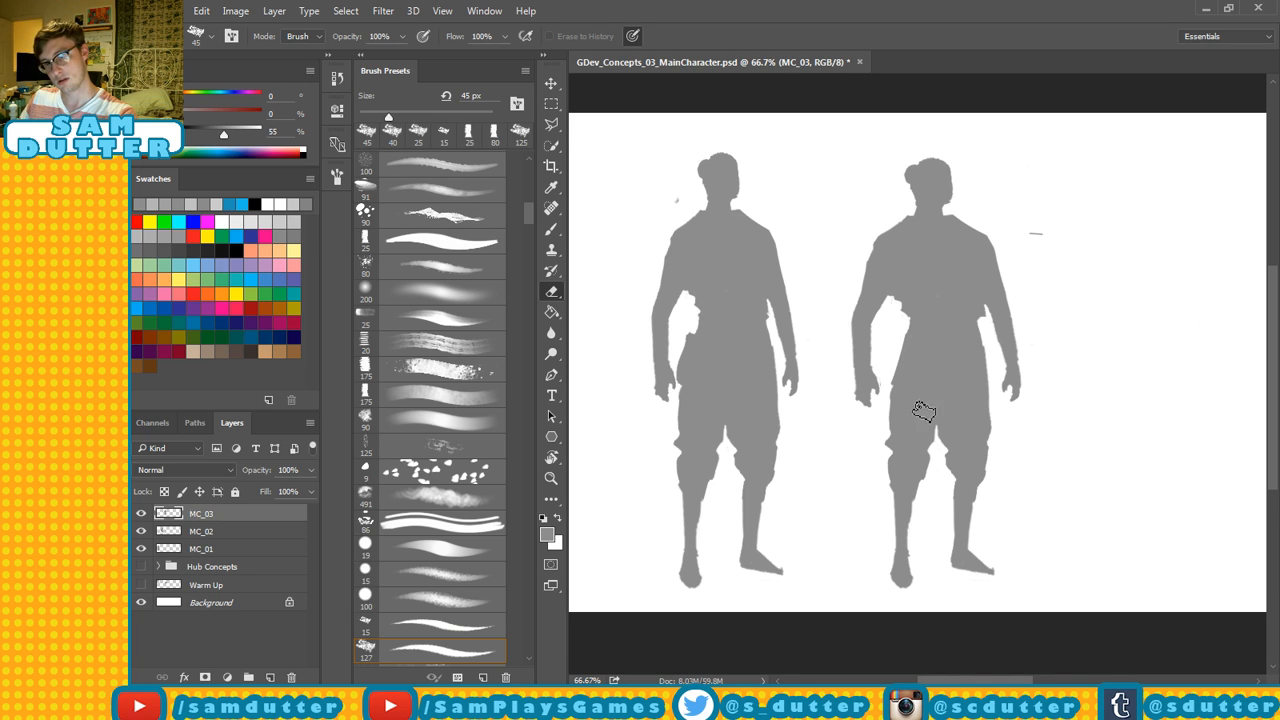
{"action": "key", "text": "b"}
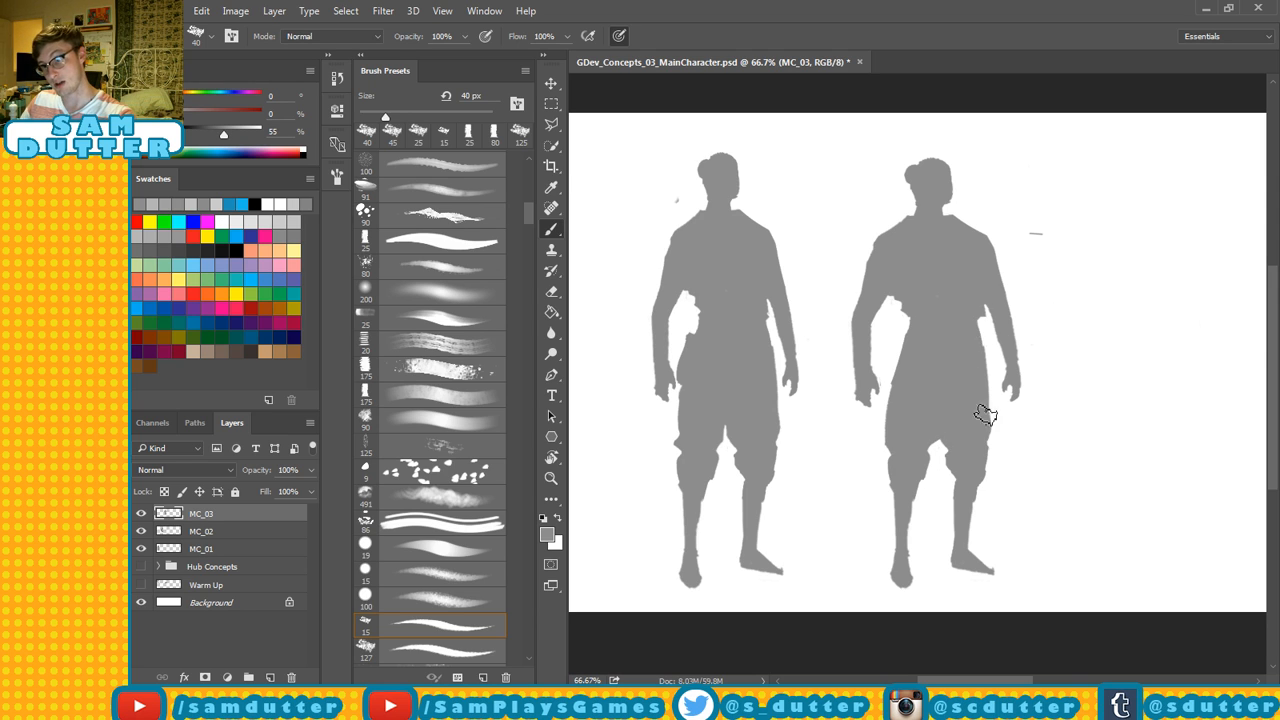
{"action": "key", "text": "e"}
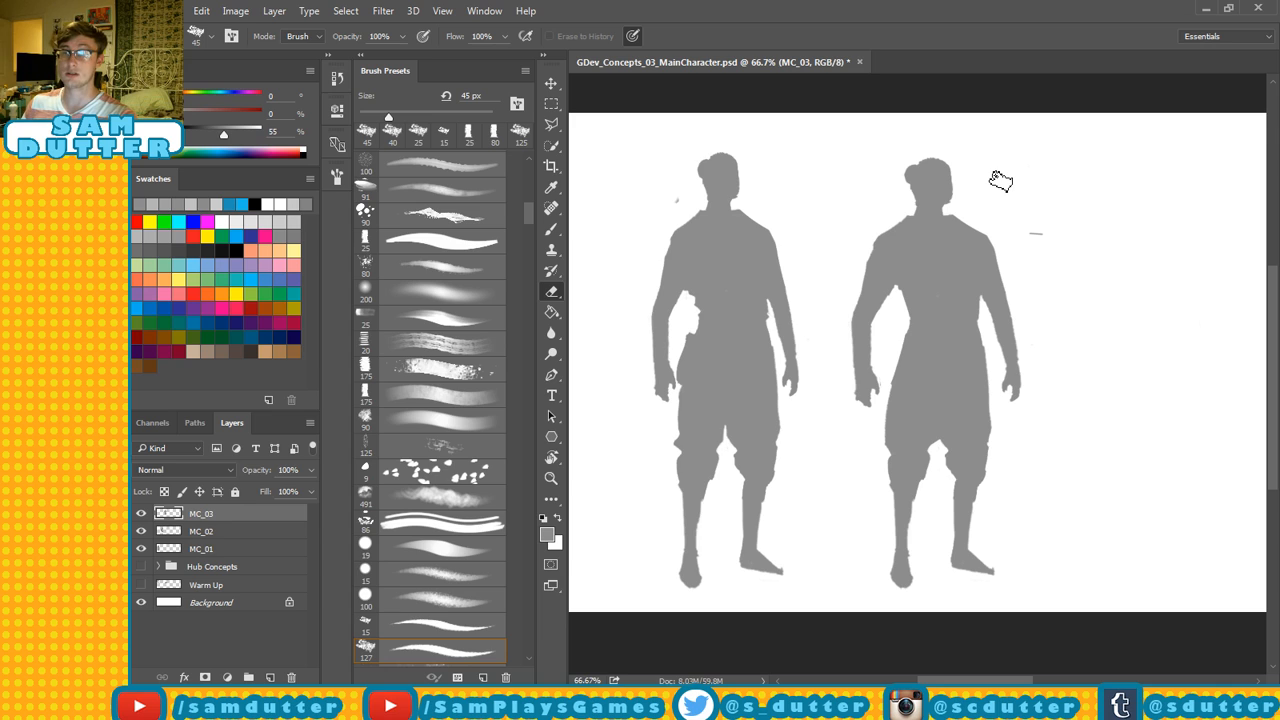
{"action": "key", "text": "b"}
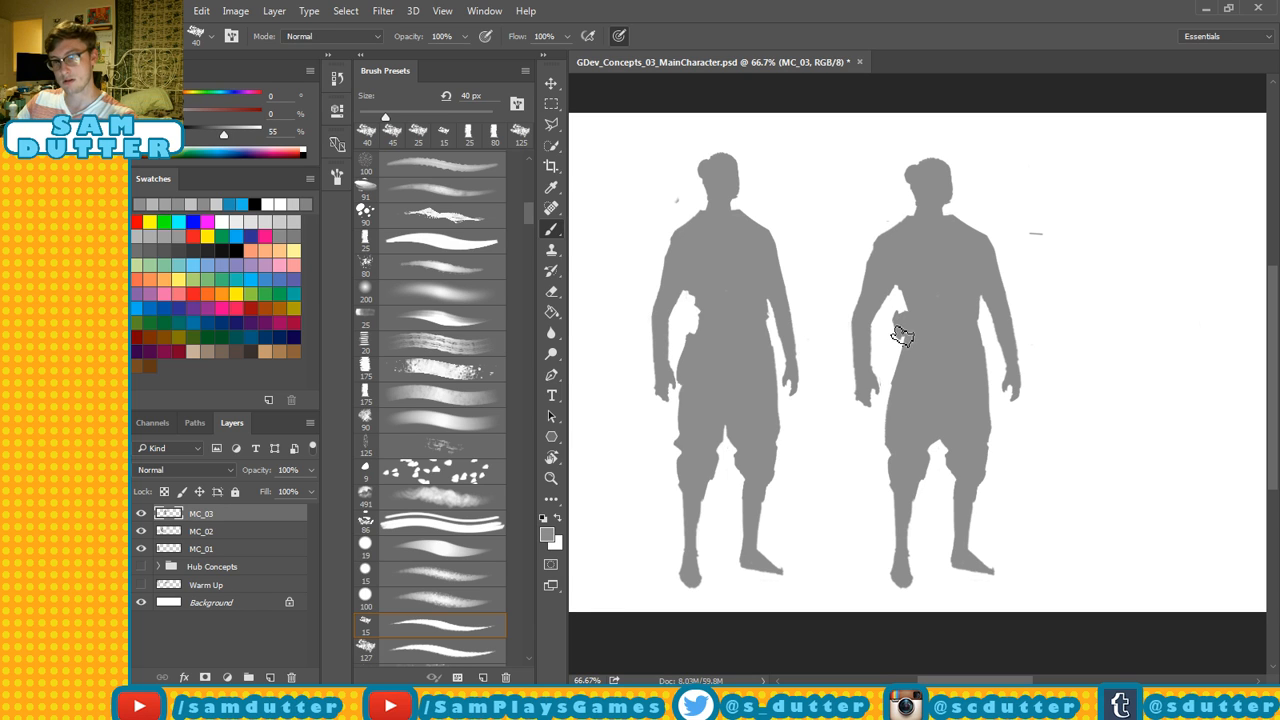
{"action": "key", "text": "ctrl+z"}
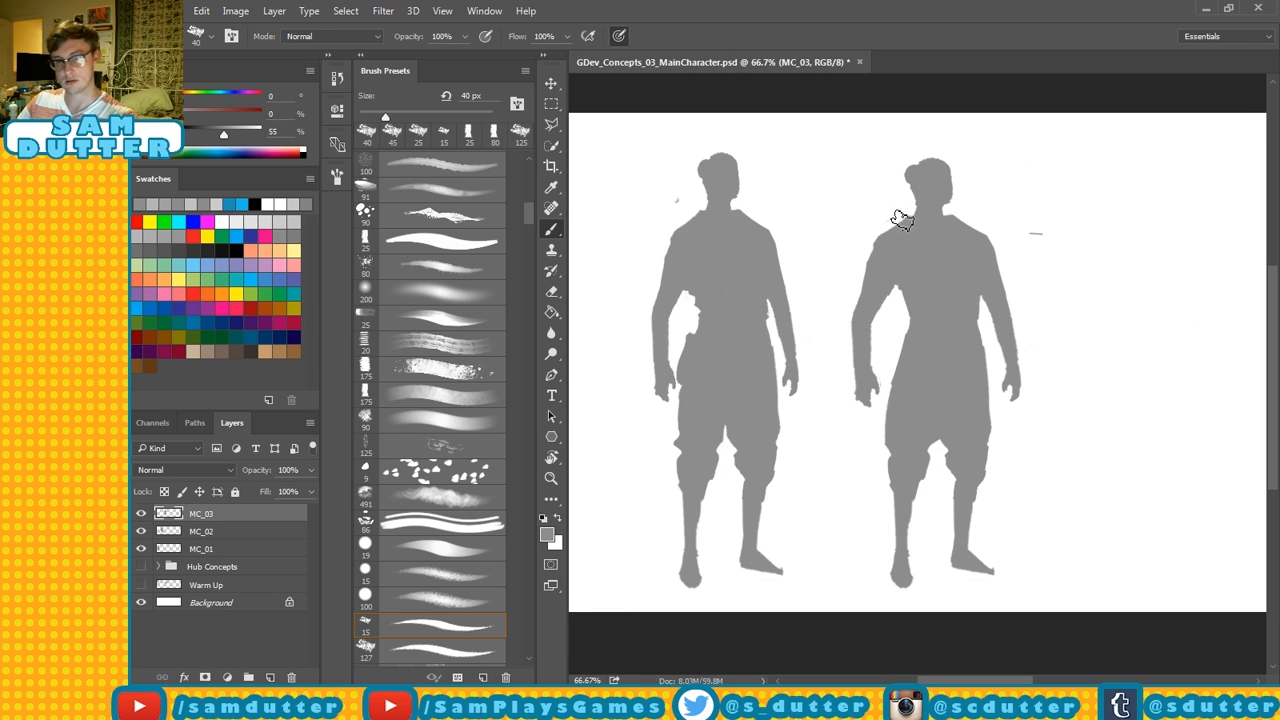
{"action": "key", "text": "e"}
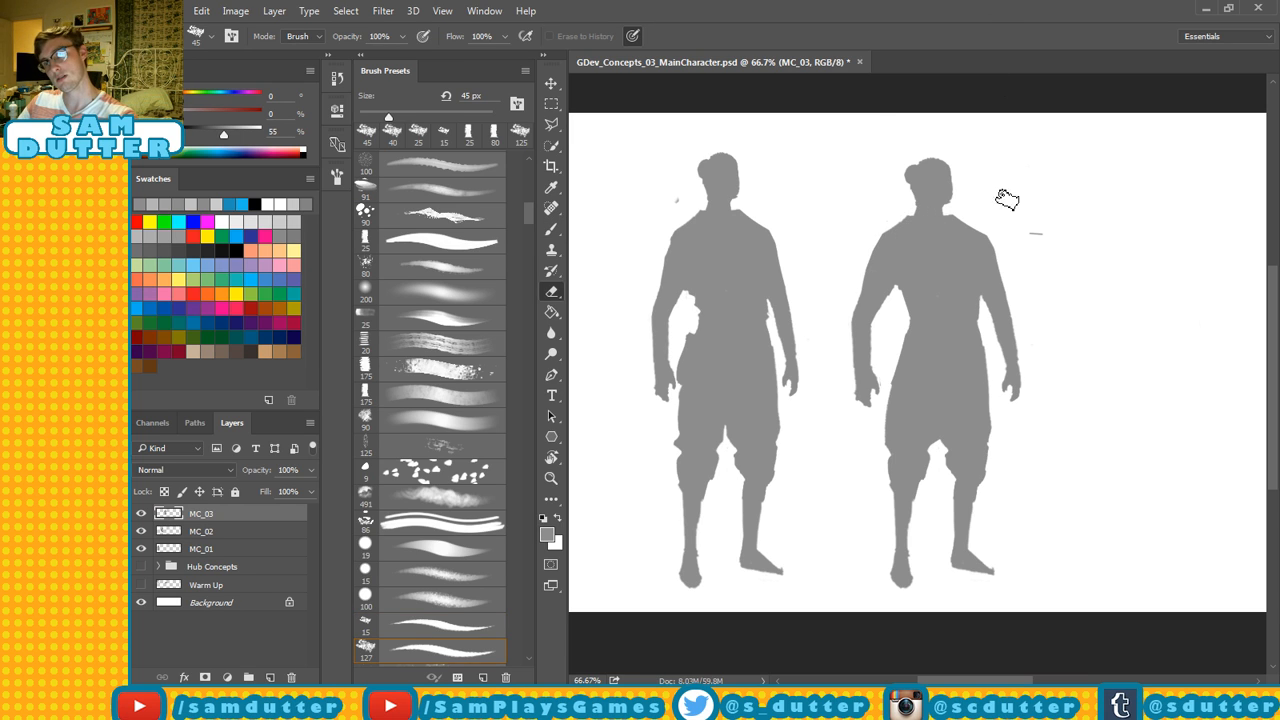
{"action": "key", "text": "ctrl+s"}
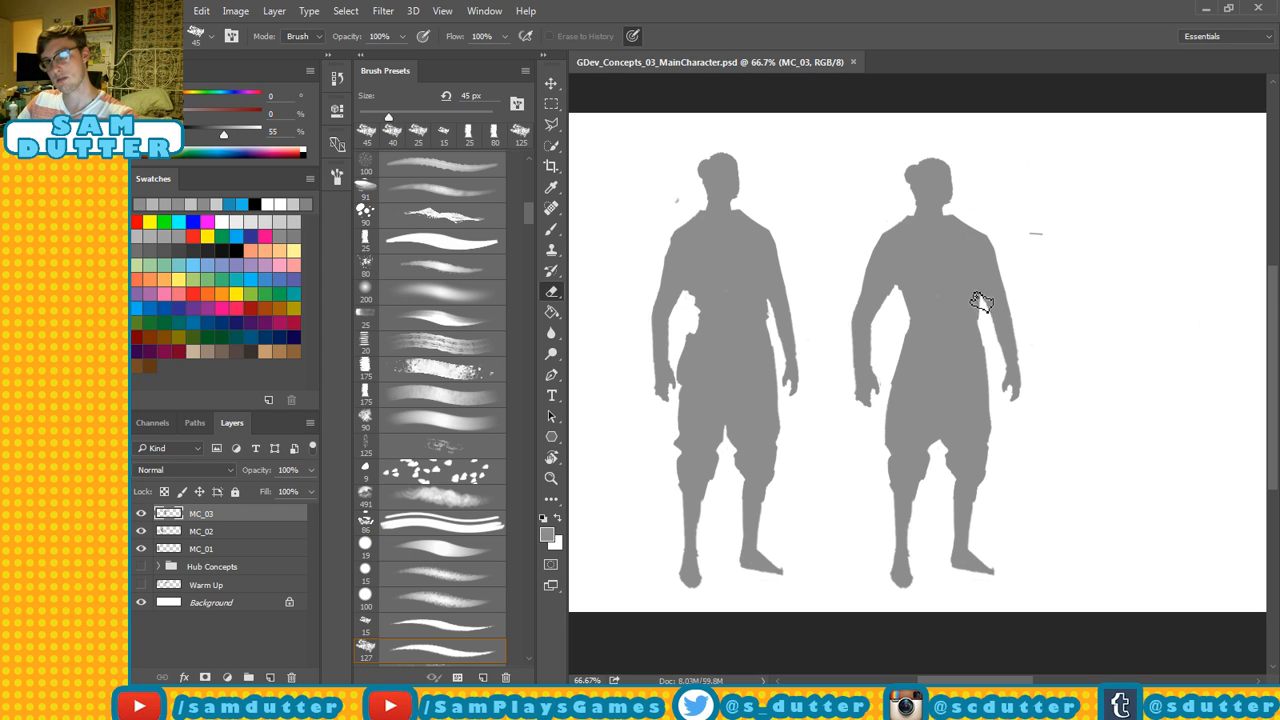
{"action": "left_click_drag", "start_coordinate": [980, 303], "coordinate": [983, 308]}
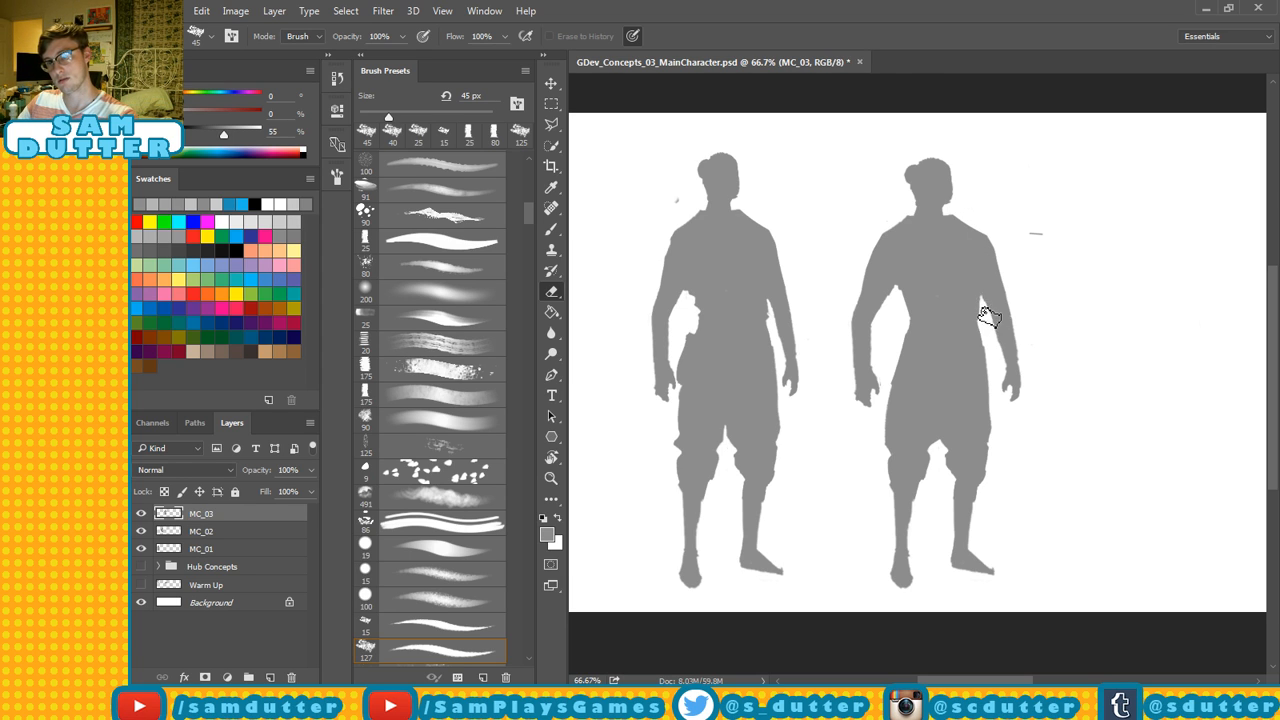
{"action": "key", "text": "ctrl+s"}
Free-transform the whole MC_03 figure to about 112% width and a slightly lower height, giving it a broader, shorter build.
{"action": "left_click_drag", "start_coordinate": [922, 287], "coordinate": [977, 262]}
{"action": "key", "text": "ctrl+minus"}
{"action": "key", "text": "ctrl+minus"}
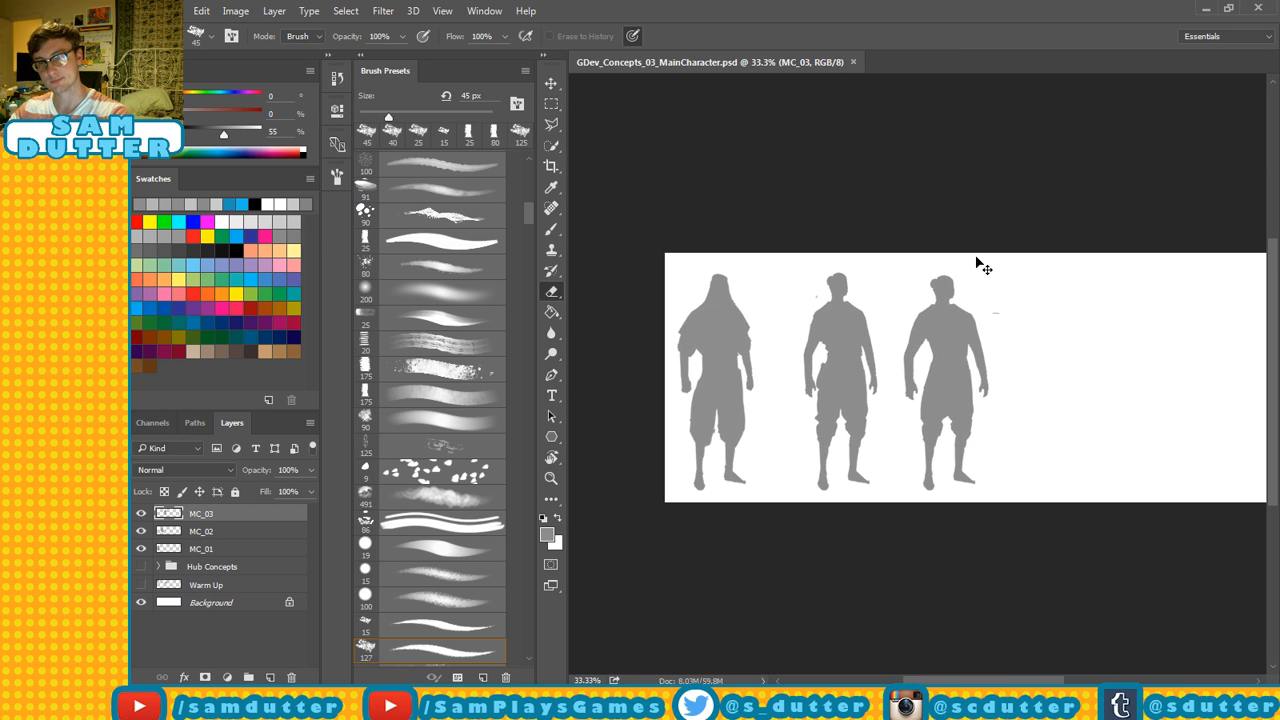
{"action": "key", "text": "ctrl+plus"}
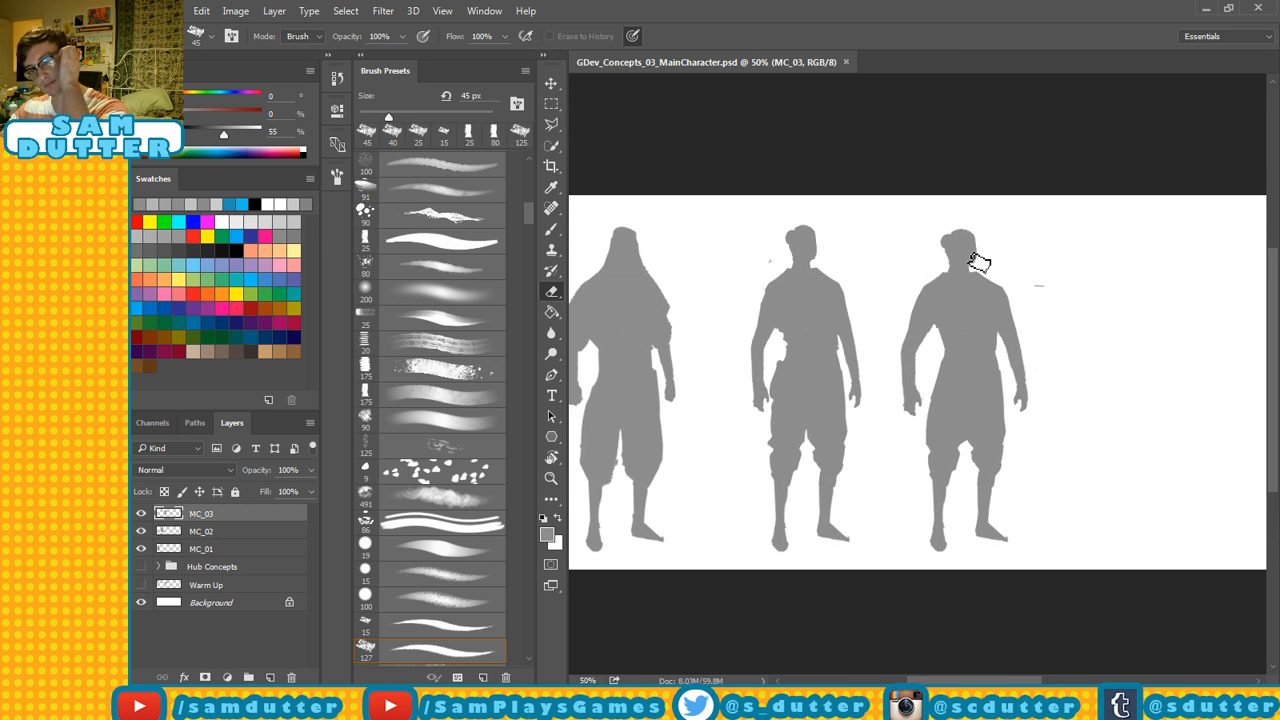
{"action": "key", "text": "ctrl+t"}
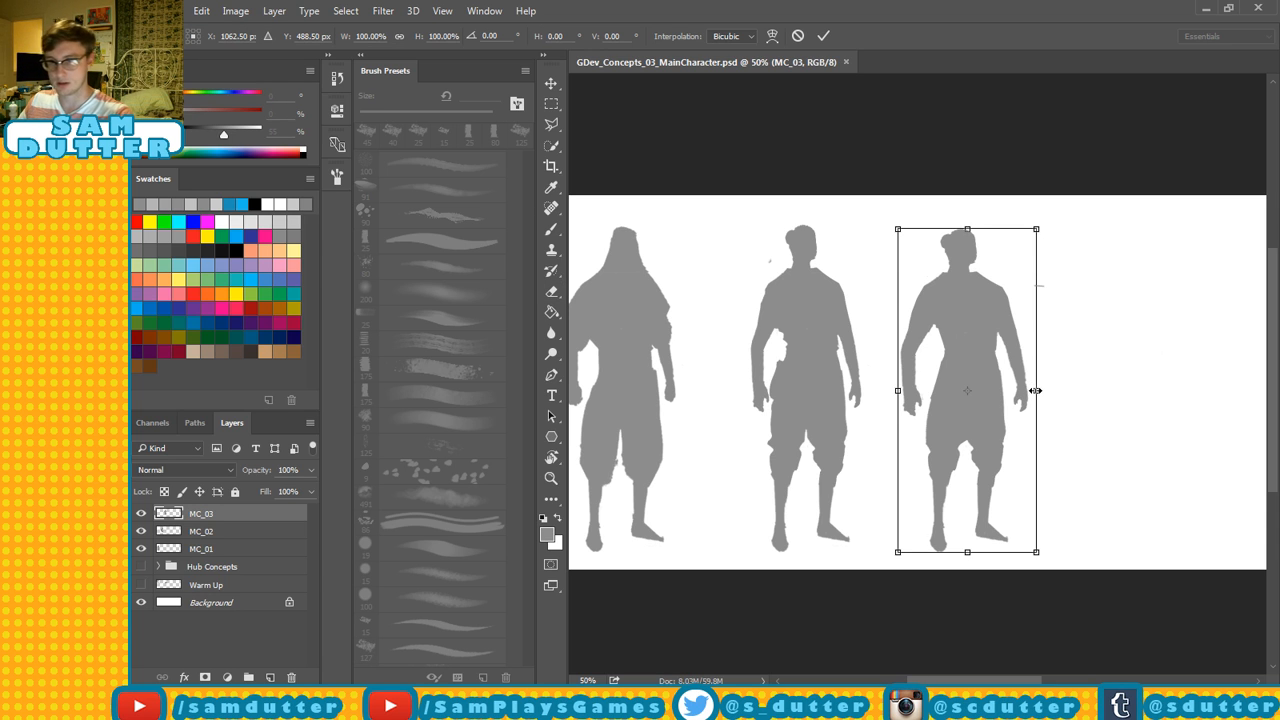
{"action": "left_click_drag", "start_coordinate": [1035, 391], "coordinate": [1049, 397]}
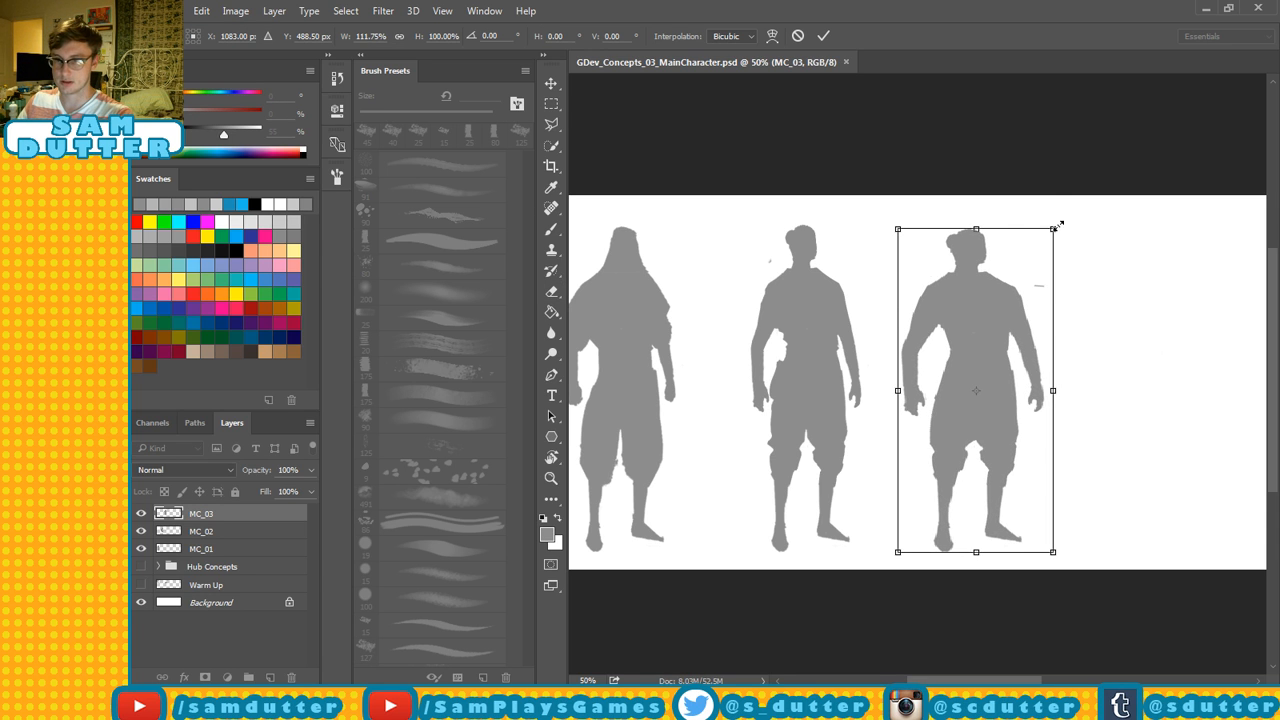
{"action": "key", "text": "Return"}
Carve a face profile with nose and chin into the MC_03 head using the 45 px eraser and 40 px brush.
{"action": "key", "text": "e"}
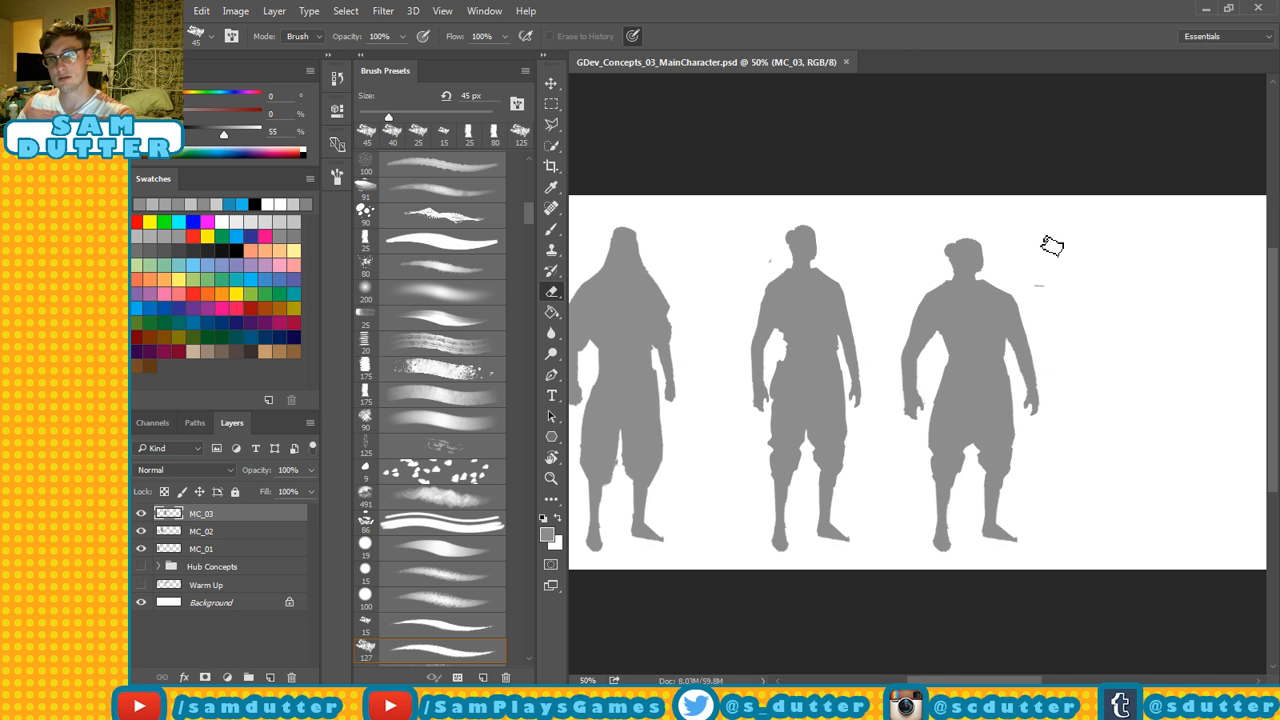
{"action": "mouse_move", "coordinate": [1046, 319]}
{"action": "left_mouse_down"}
{"action": "mouse_move", "coordinate": [1094, 286]}
{"action": "mouse_move", "coordinate": [1066, 283]}
{"action": "left_mouse_up"}
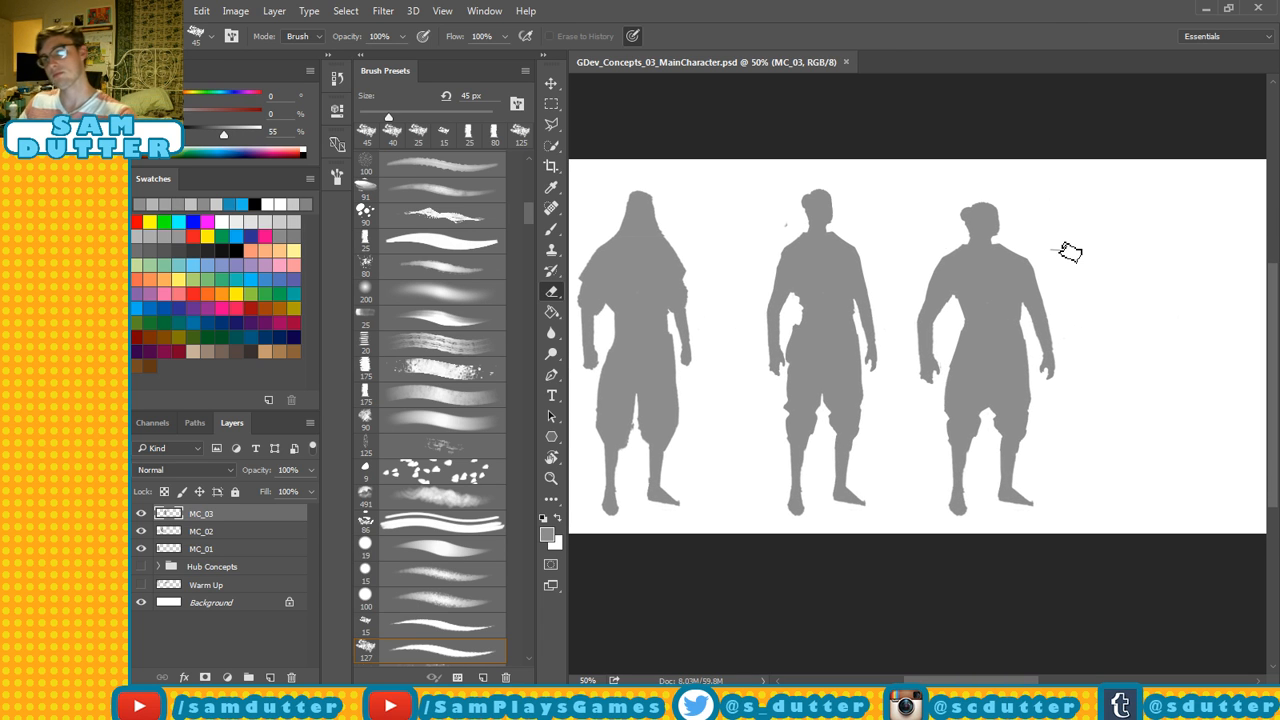
{"action": "key", "text": "ctrl+plus"}
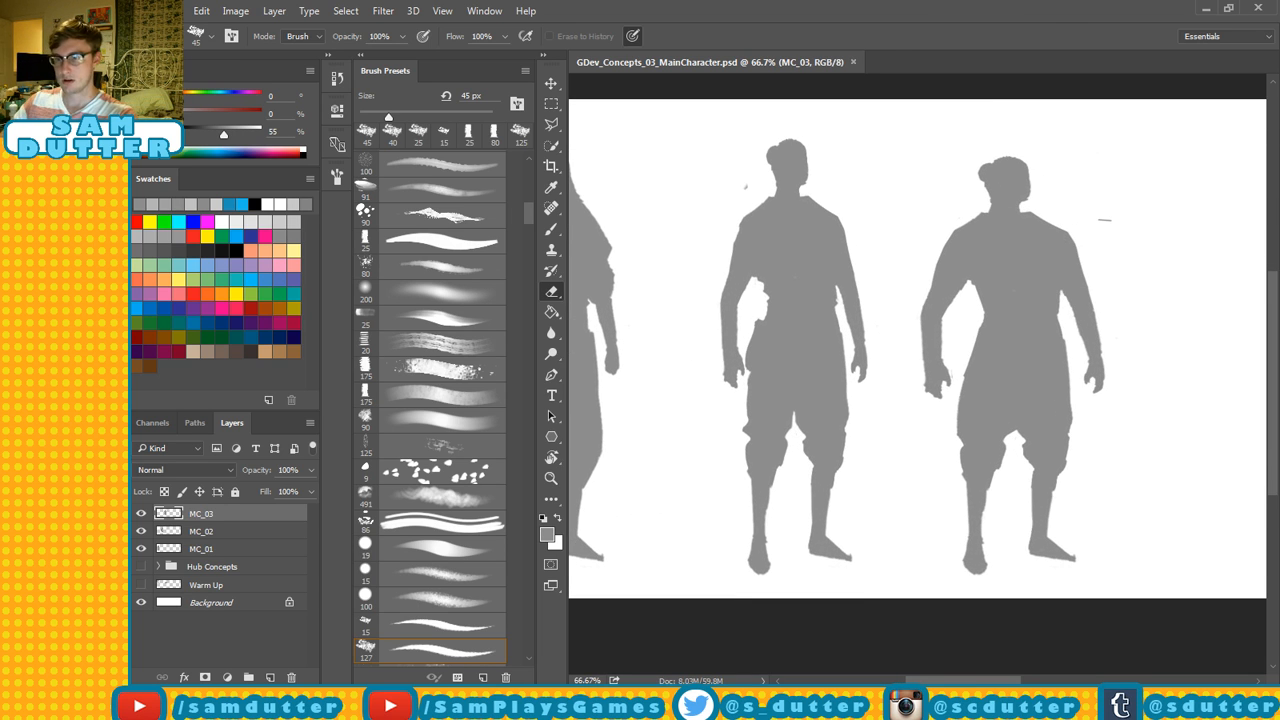
{"action": "left_click_drag", "start_coordinate": [1029, 166], "coordinate": [1032, 198]}
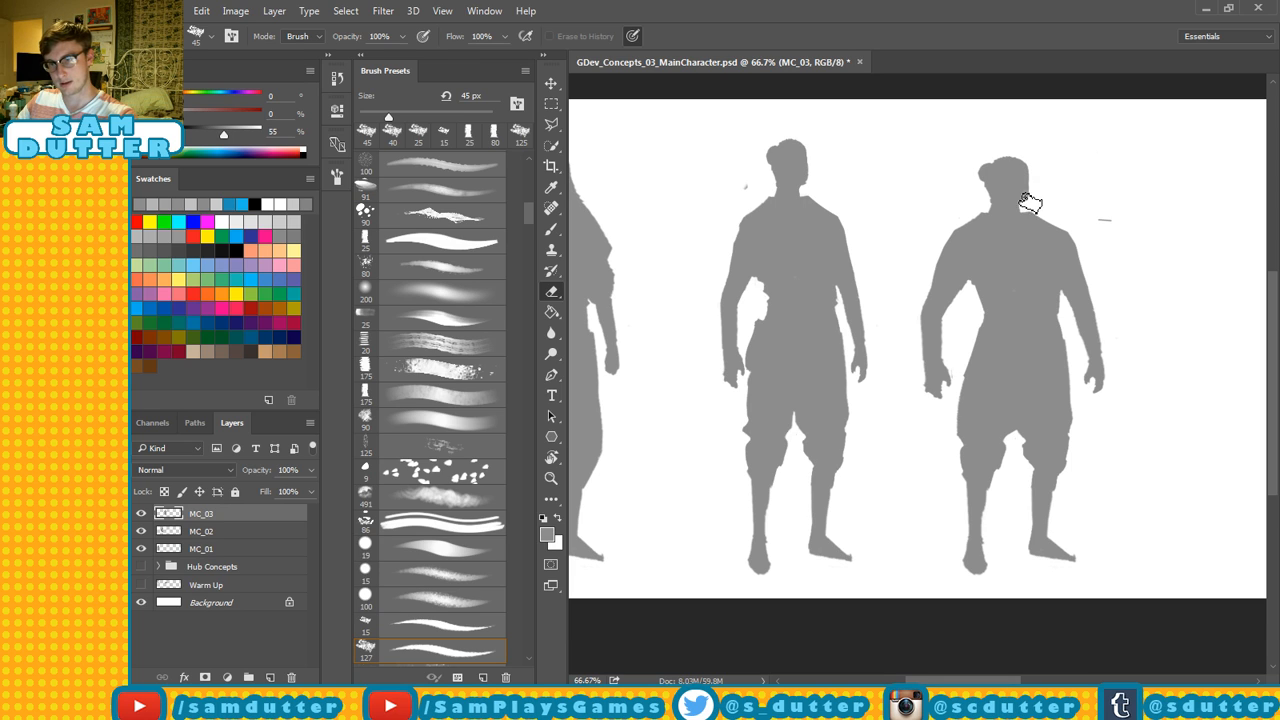
{"action": "key", "text": "b"}
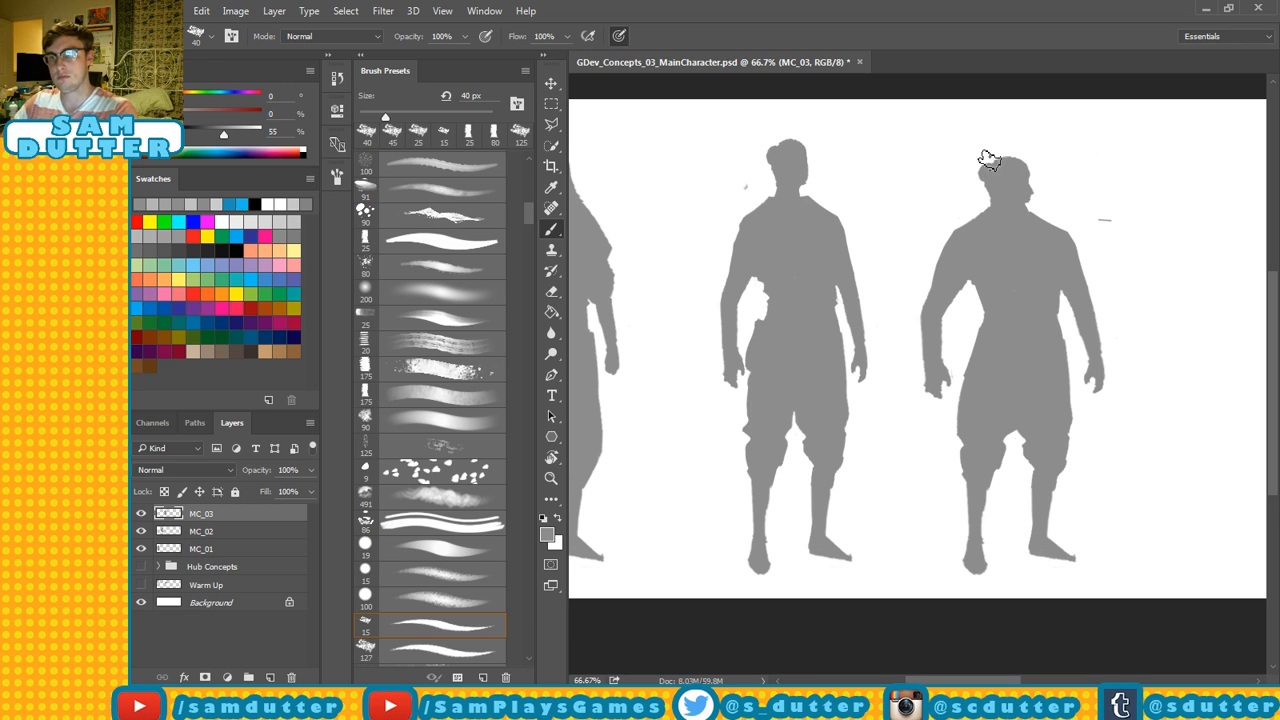
Erase the bun from the MC_03 head and paint short spiky hair on top with the 40 px brush.
{"action": "key", "text": "e"}
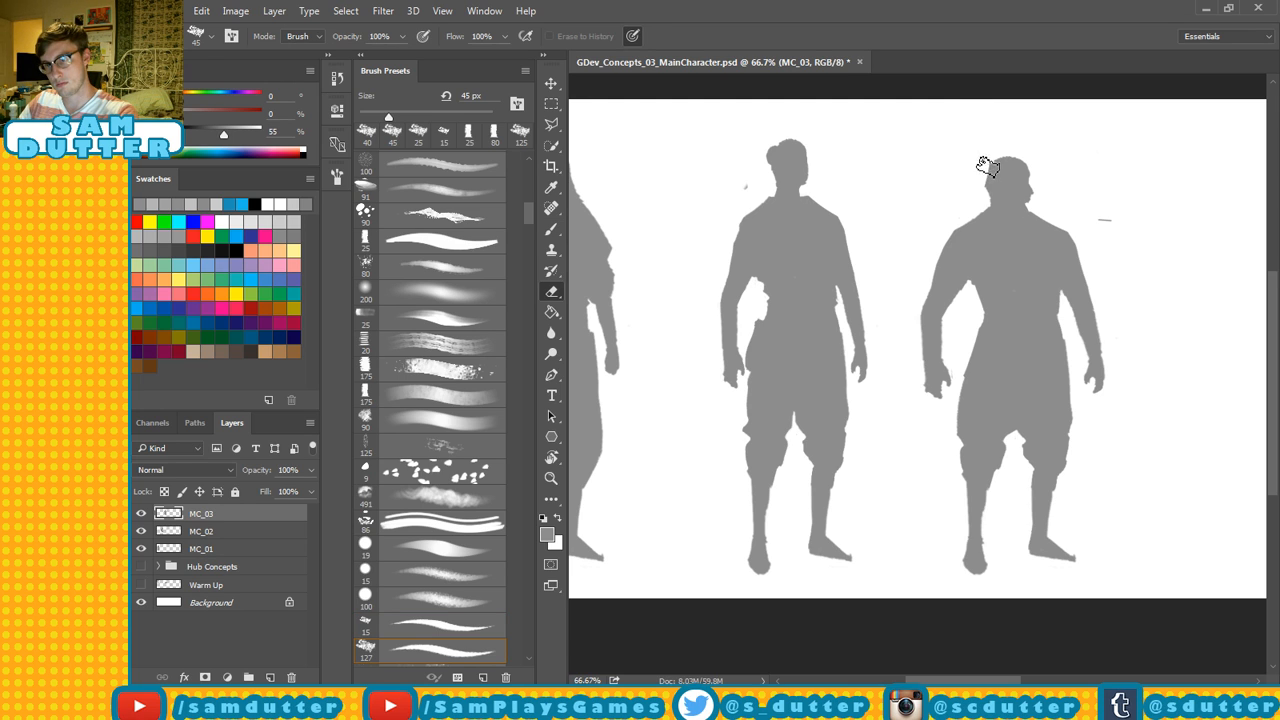
{"action": "key", "text": "b"}
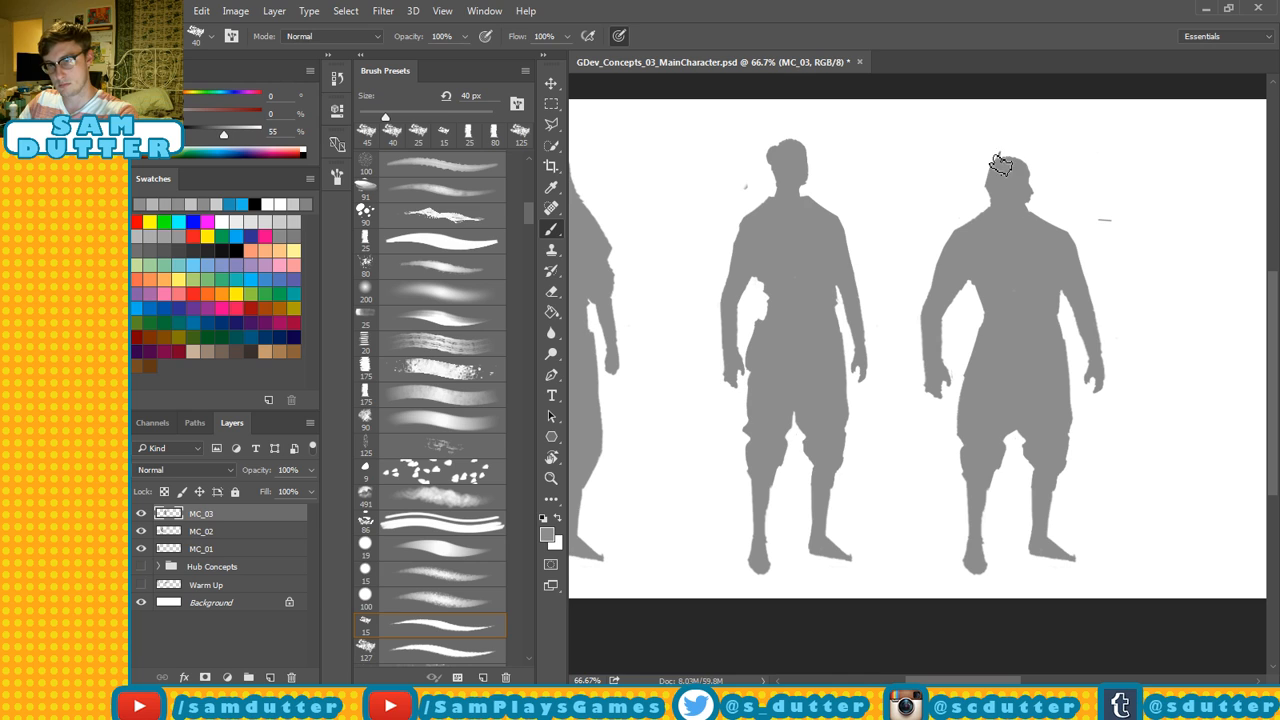
{"action": "left_click_drag", "start_coordinate": [1008, 163], "coordinate": [1033, 165]}
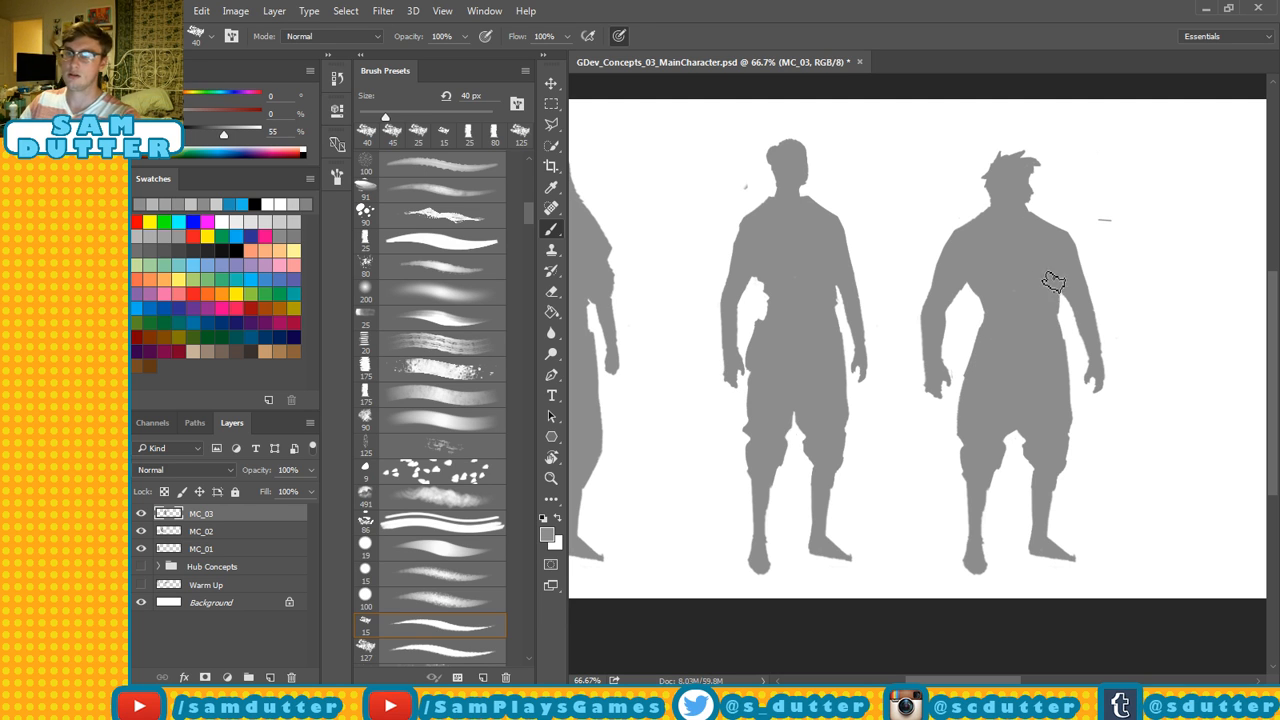
Clean up the gap between the MC_03 forearm and torso with the 45 px eraser and 40 px brush, and save the document.
{"action": "key", "text": "e"}
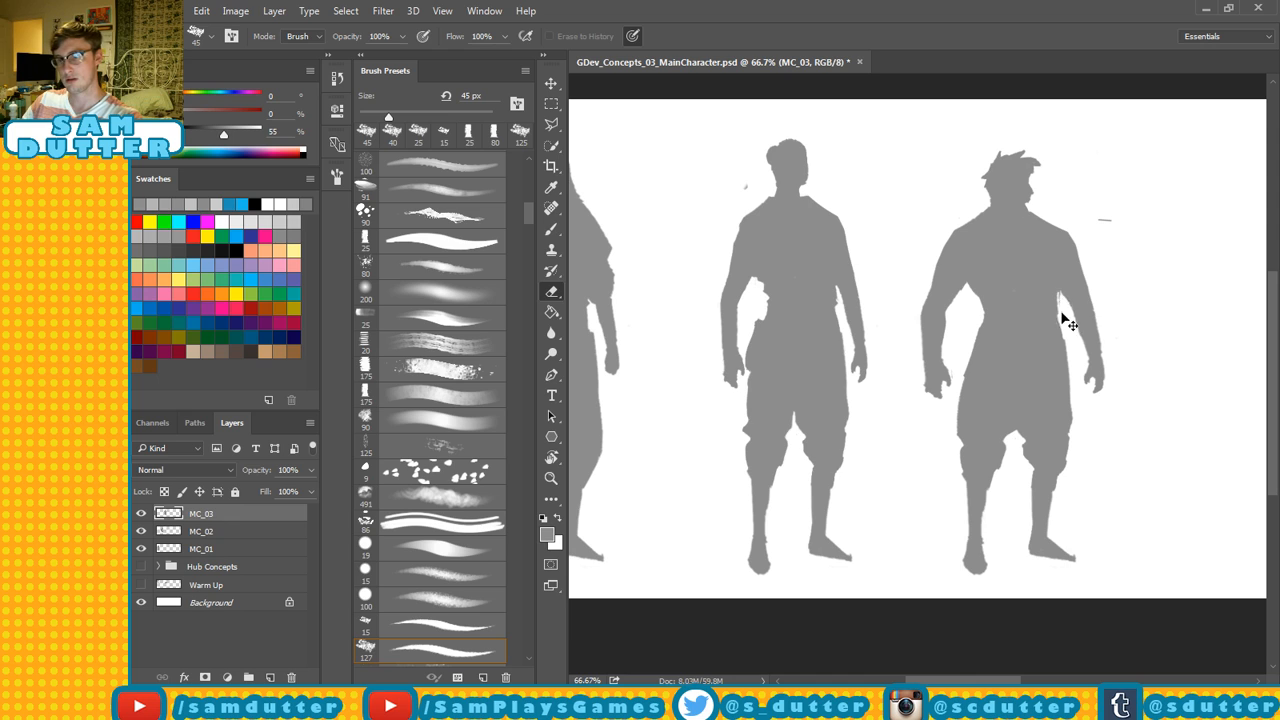
{"action": "key", "text": "b"}
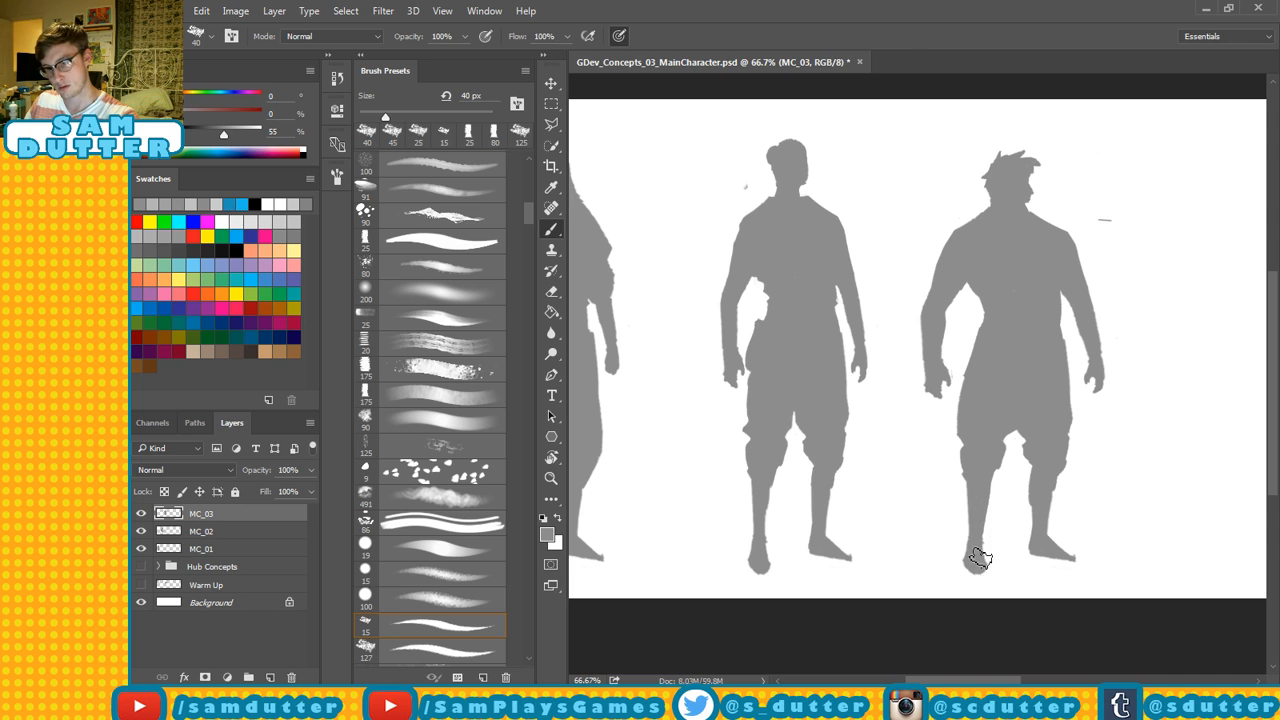
{"action": "key", "text": "ctrl+s"}
Lasso the MC_03 hand nearest MC_02, enlarge it to about 120% width and 127% height, and deselect it.
{"action": "left_click_drag", "start_coordinate": [1094, 443], "coordinate": [1043, 413]}
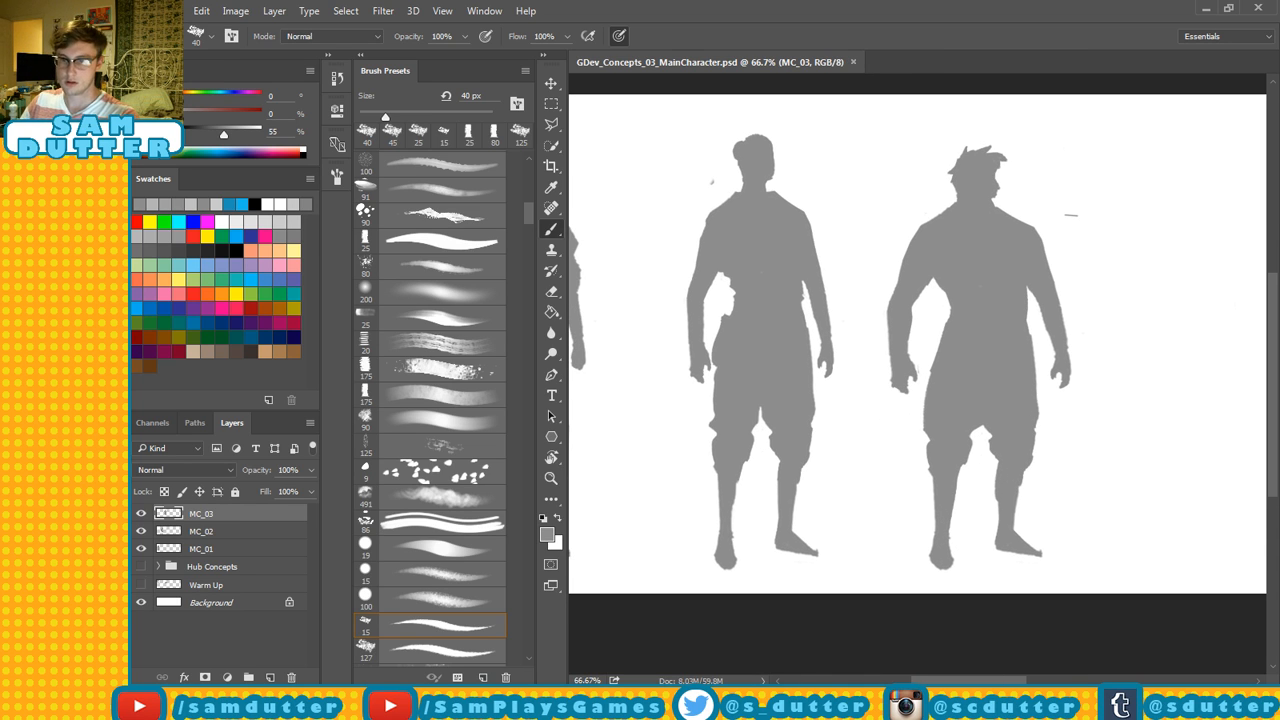
{"action": "key", "text": "l"}
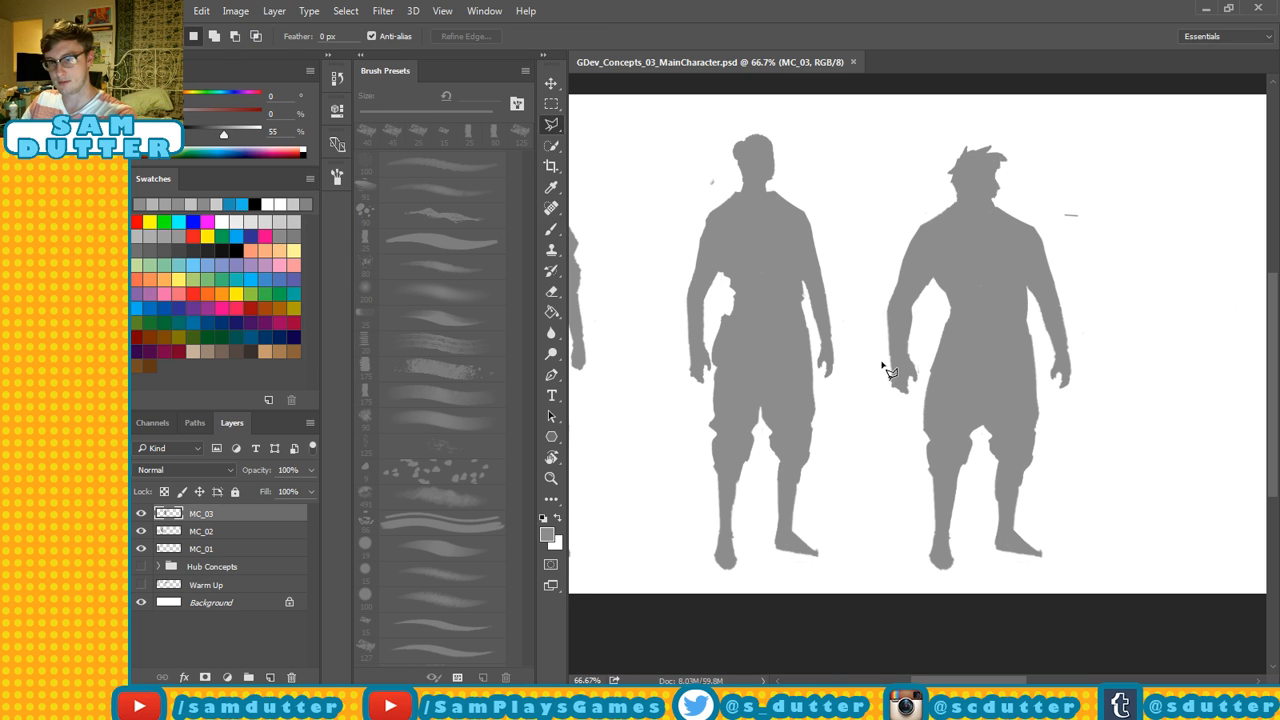
{"action": "mouse_move", "coordinate": [884, 362]}
{"action": "left_mouse_down"}
{"action": "mouse_move", "coordinate": [890, 410]}
{"action": "mouse_move", "coordinate": [925, 395]}
{"action": "mouse_move", "coordinate": [918, 360]}
{"action": "left_mouse_up"}
{"action": "key", "text": "ctrl+t"}
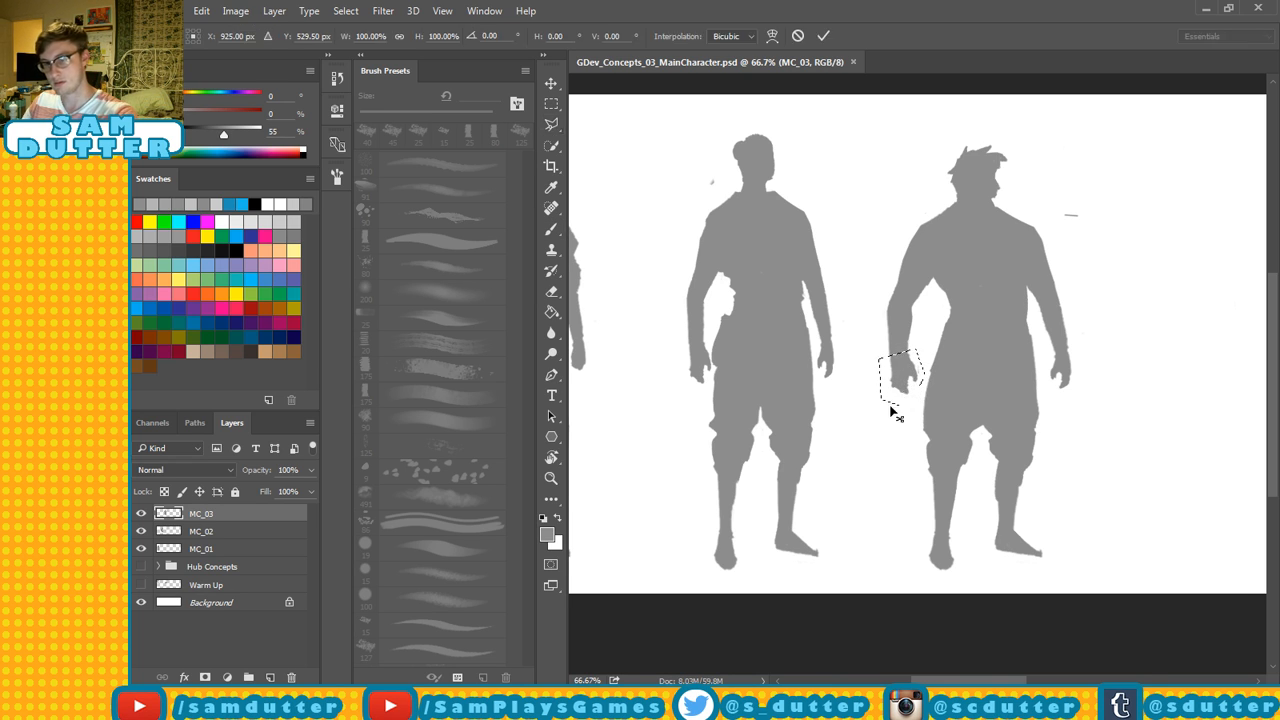
{"action": "left_click_drag", "start_coordinate": [875, 409], "coordinate": [869, 421]}
{"action": "left_click_drag", "start_coordinate": [912, 385], "coordinate": [918, 379]}
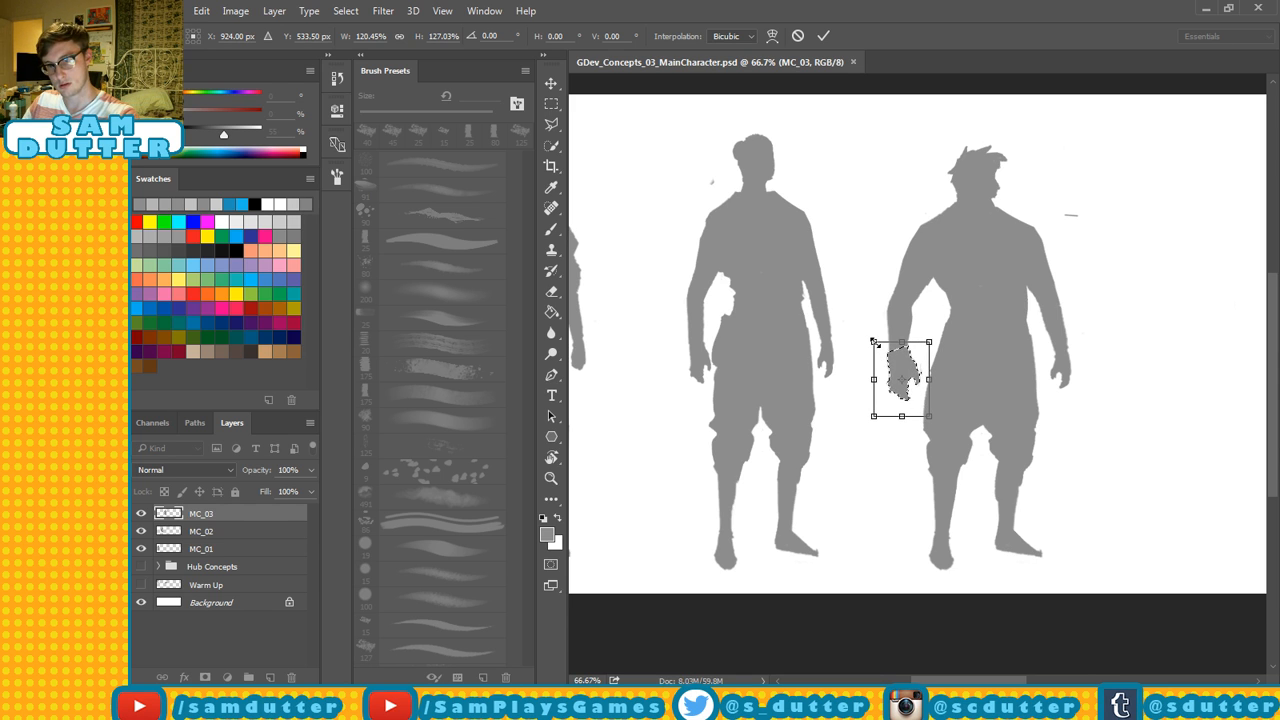
{"action": "key", "text": "Return"}
{"action": "key", "text": "e"}
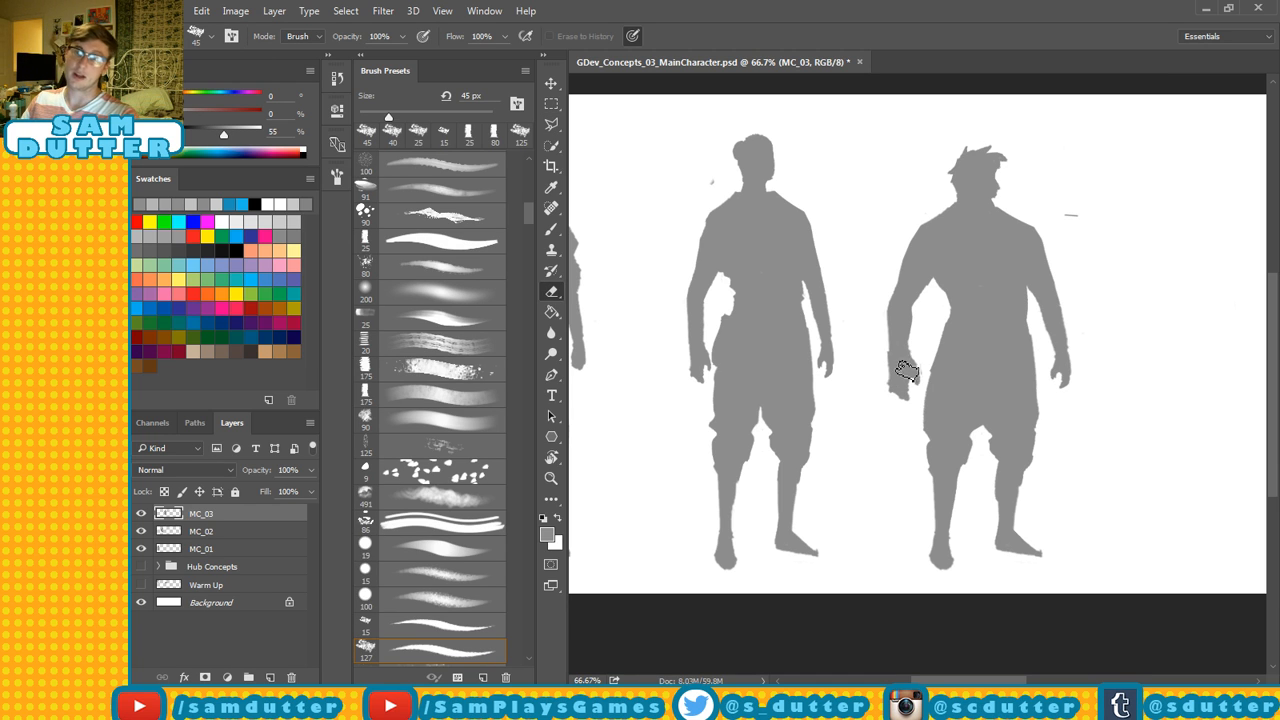
{"action": "key", "text": "ctrl+z"}
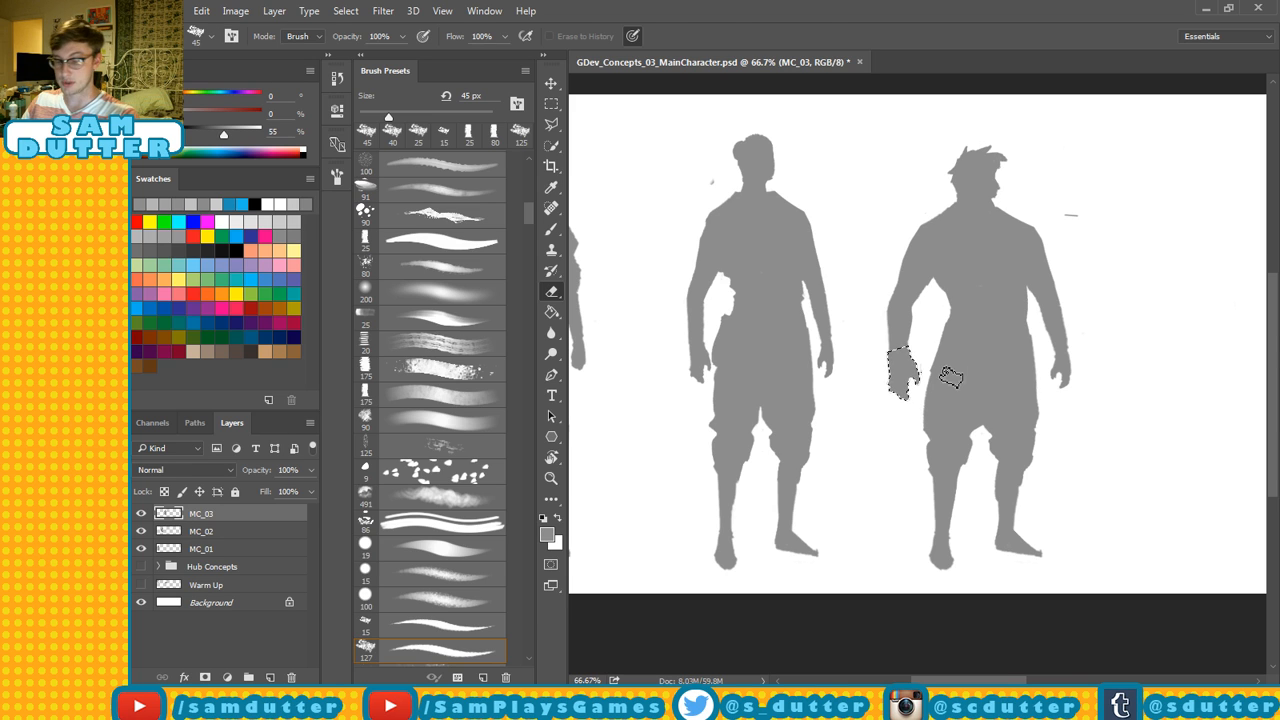
{"action": "key", "text": "v"}
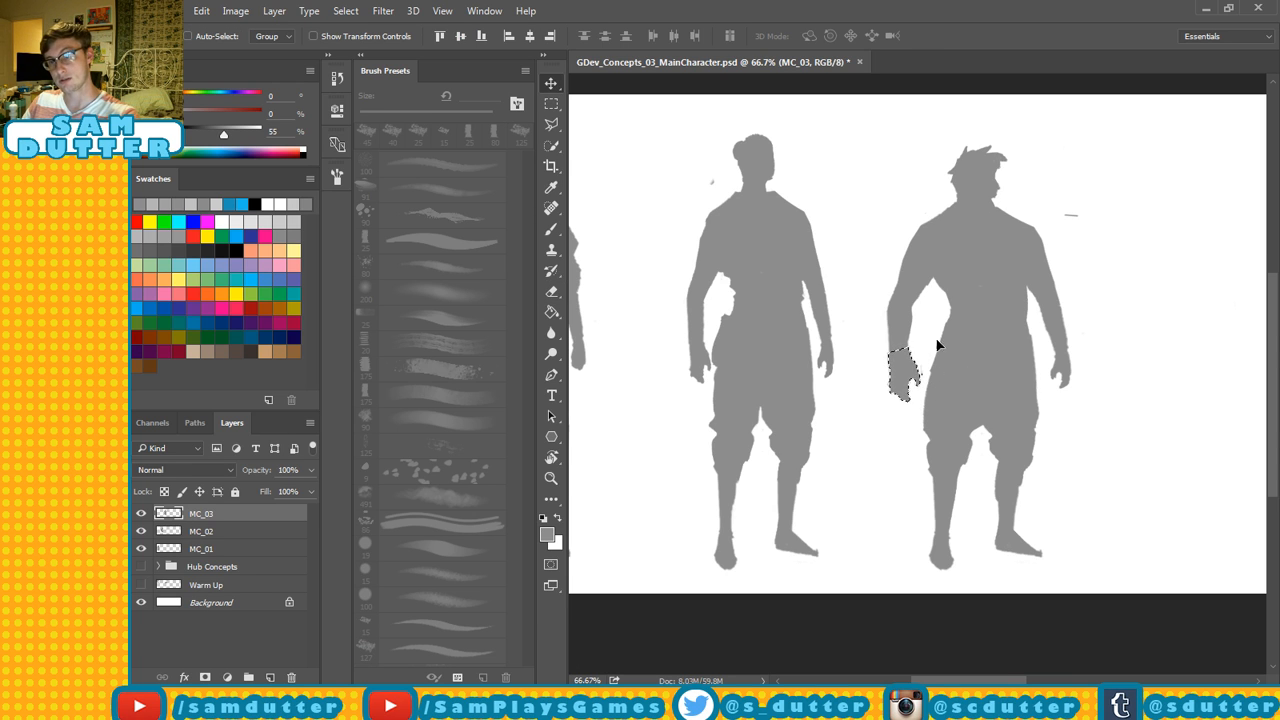
{"action": "key", "text": "ctrl+d"}
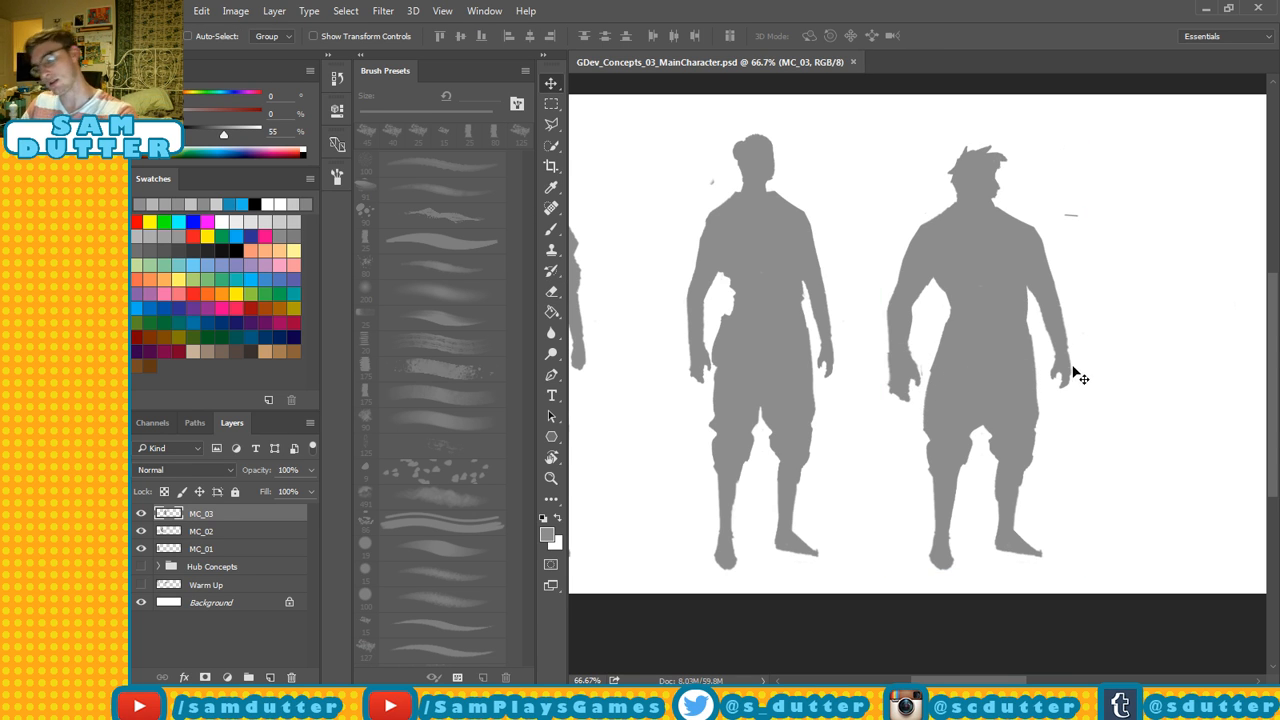
Lasso the other MC_03 hand, farther from MC_02, enlarge it to about 132% in both directions, and deselect it.
{"action": "key", "text": "l"}
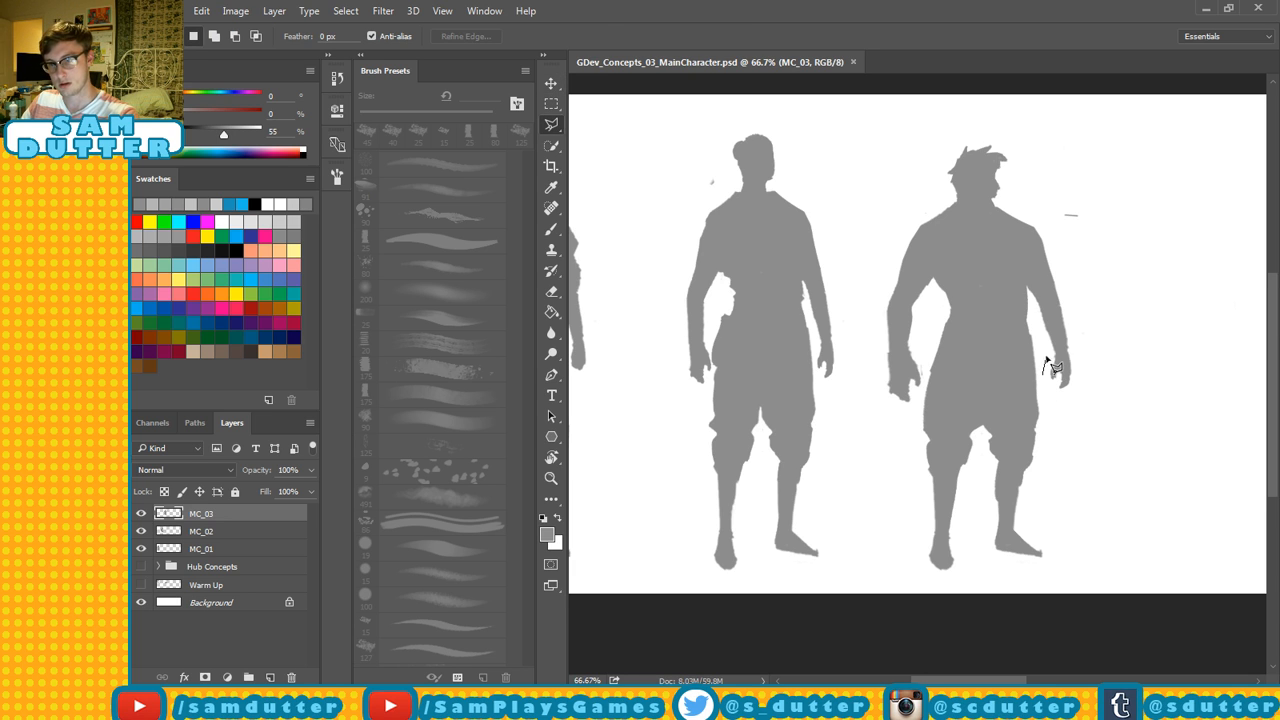
{"action": "mouse_move", "coordinate": [1050, 366]}
{"action": "left_mouse_down"}
{"action": "mouse_move", "coordinate": [1091, 343]}
{"action": "mouse_move", "coordinate": [1076, 407]}
{"action": "mouse_move", "coordinate": [1049, 372]}
{"action": "left_mouse_up"}
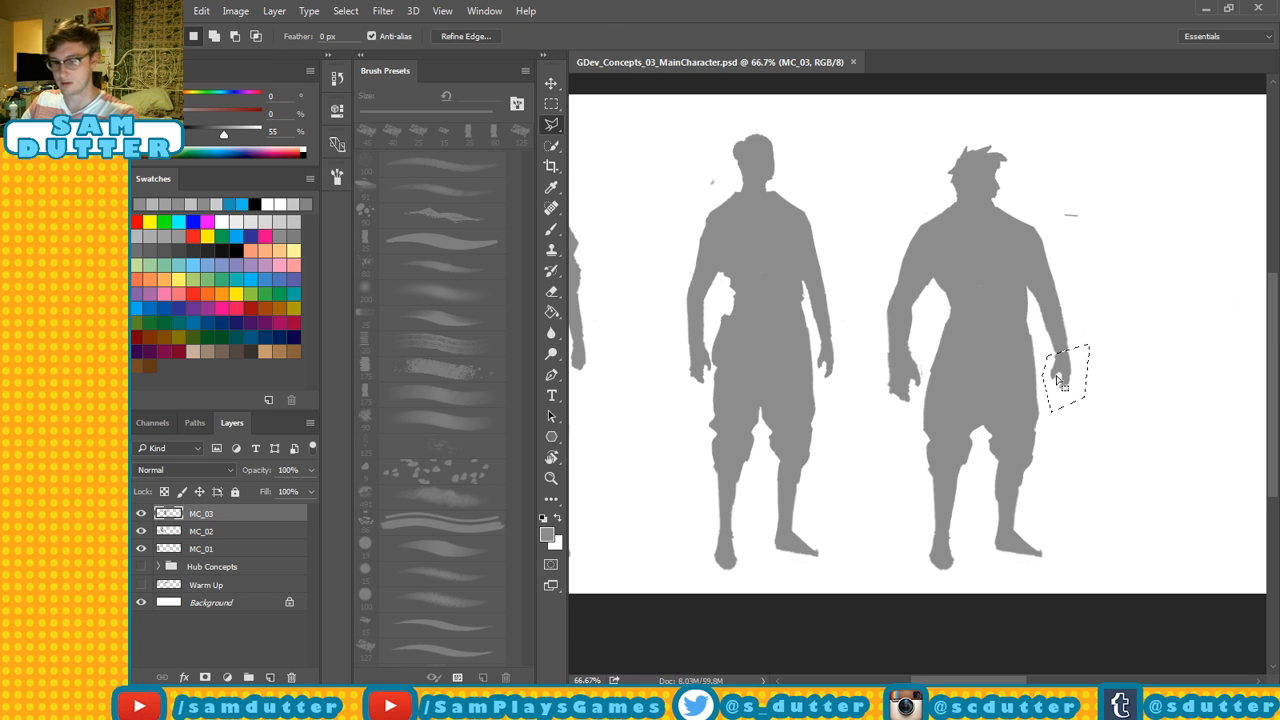
{"action": "key", "text": "ctrl+t"}
{"action": "left_click_drag", "start_coordinate": [1037, 421], "coordinate": [1026, 435]}
{"action": "left_click_drag", "start_coordinate": [1072, 355], "coordinate": [1079, 348]}
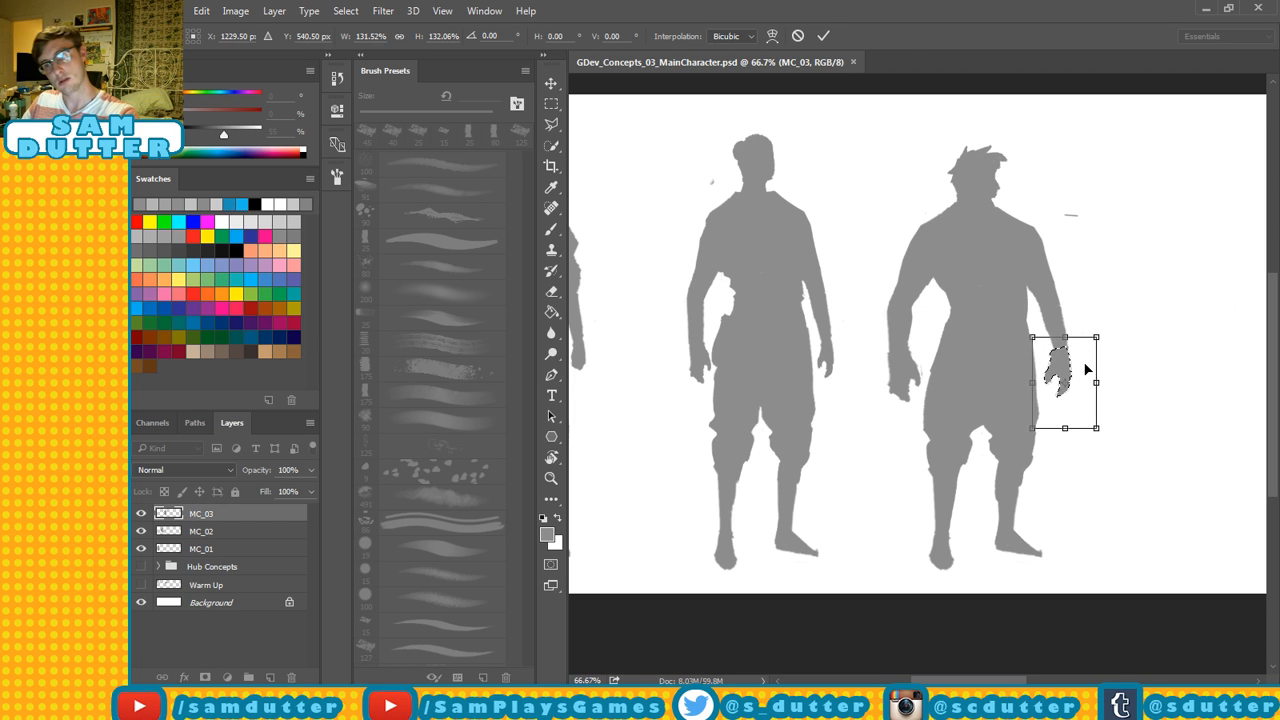
{"action": "key", "text": "Return"}
{"action": "key", "text": "ctrl+d"}
Compare the proportions of the three silhouettes at different zoom levels and check the empty canvas space beside MC_03.
{"action": "mouse_move", "coordinate": [985, 343]}
{"action": "left_mouse_down"}
{"action": "mouse_move", "coordinate": [1086, 269]}
{"action": "mouse_move", "coordinate": [1031, 316]}
{"action": "left_mouse_up"}
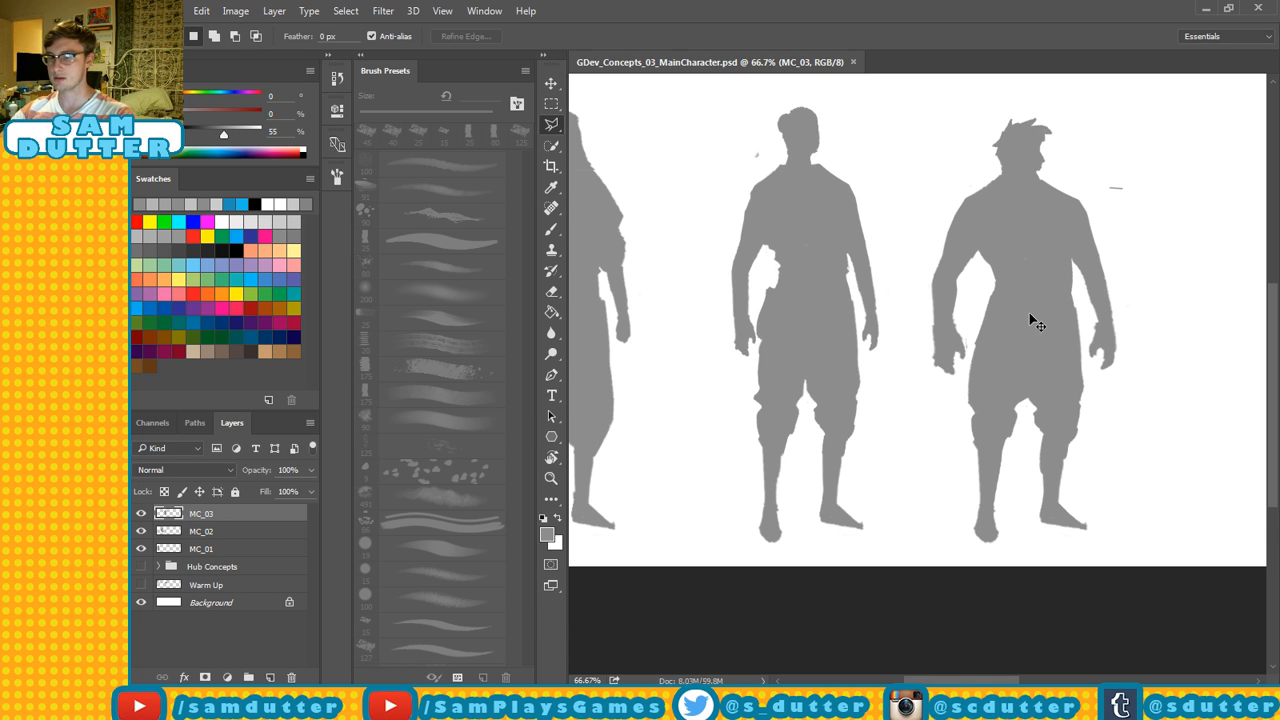
{"action": "key", "text": "ctrl+minus"}
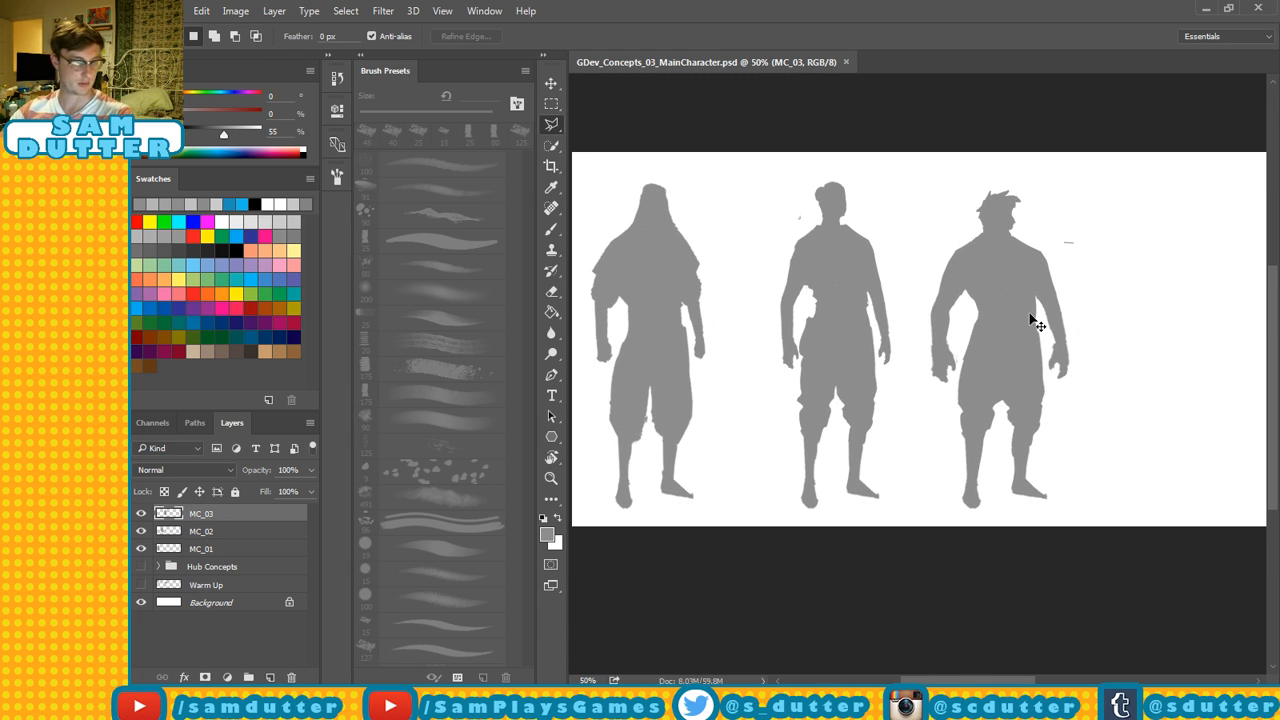
{"action": "key", "text": "ctrl+plus"}
{"action": "left_click_drag", "start_coordinate": [1155, 336], "coordinate": [1097, 339]}
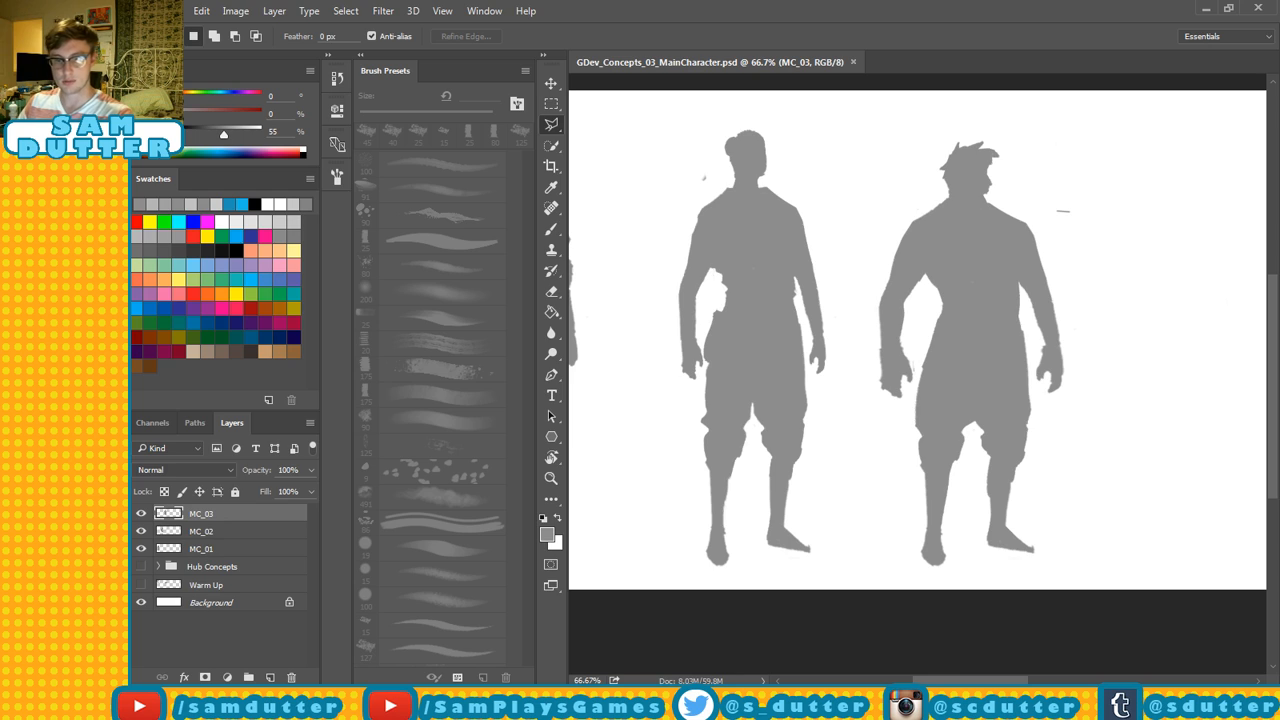
{"action": "key", "text": "alt+Tab"}
{"action": "key", "text": "alt+Tab"}
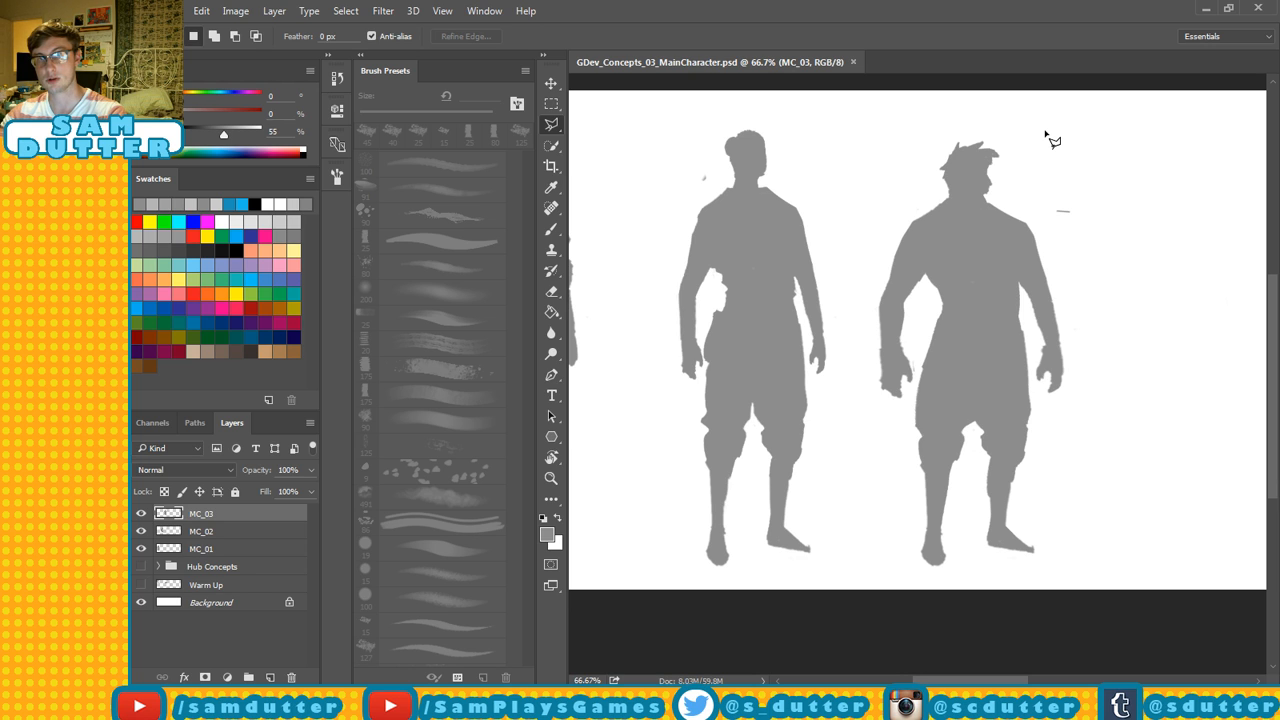
{"action": "key", "text": "b"}
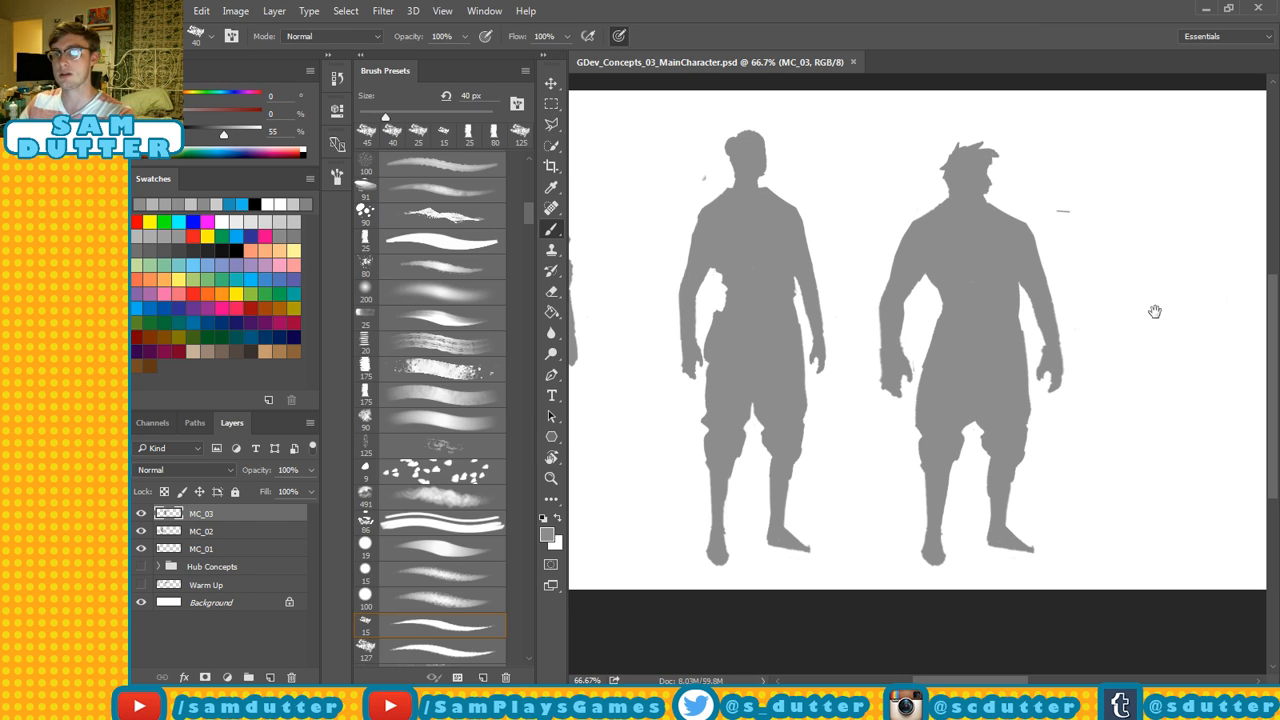
{"action": "left_click_drag", "start_coordinate": [1154, 309], "coordinate": [1108, 320]}
{"action": "key", "text": "ctrl+minus"}
{"action": "key", "text": "ctrl+minus"}
{"action": "key", "text": "ctrl+minus"}
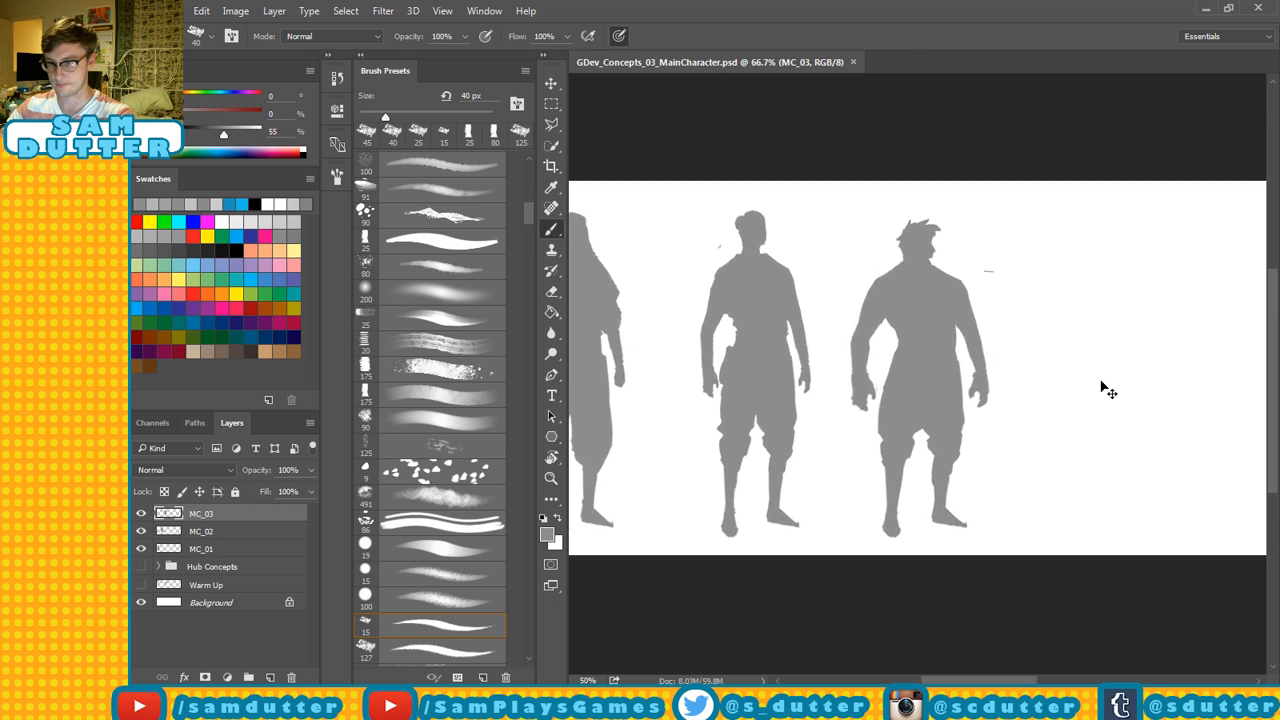
{"action": "key", "text": "ctrl+plus"}
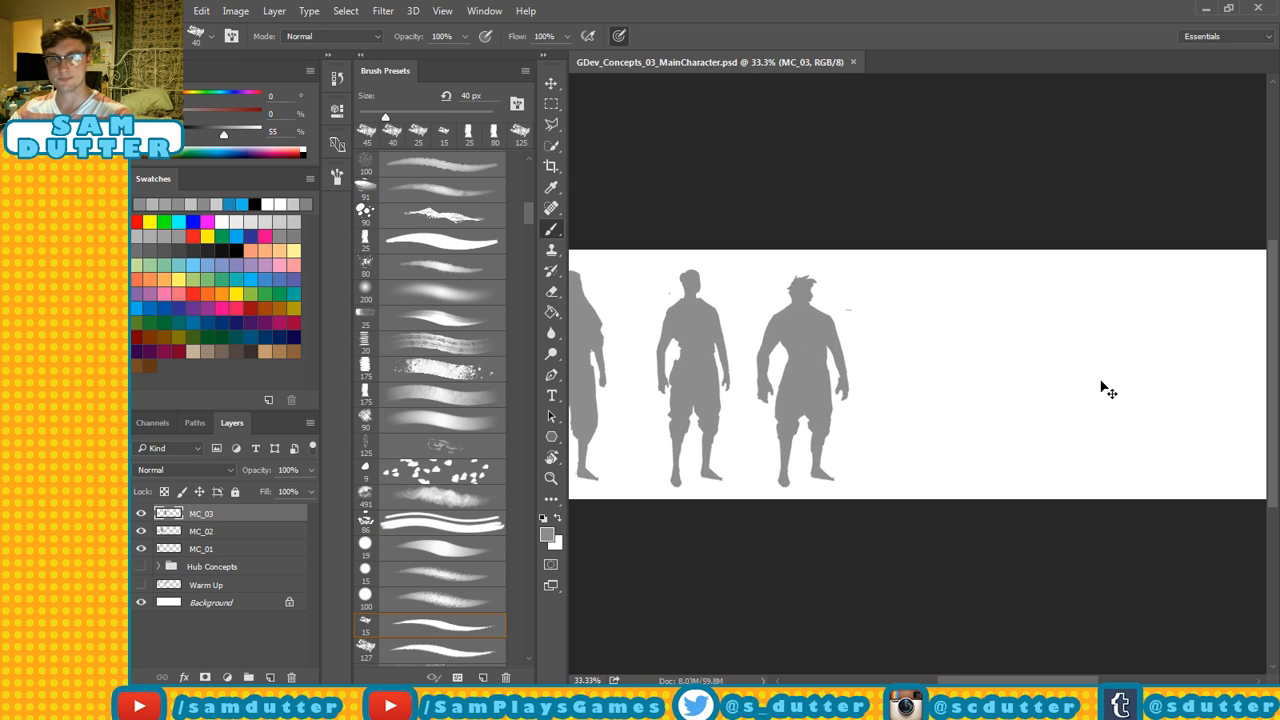
{"action": "key", "text": "ctrl+plus"}
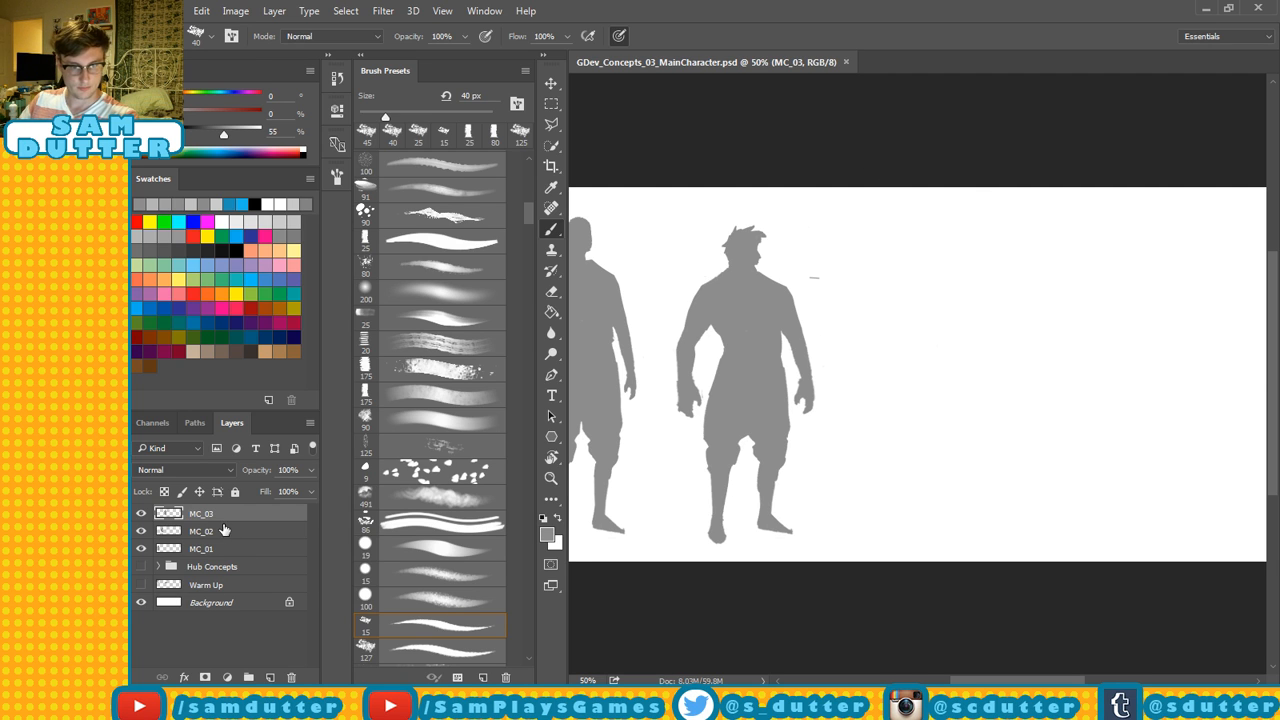
Duplicate the MC_03 layer and move the copy onto the empty canvas beside the original figure.
{"action": "left_click_drag", "start_coordinate": [224, 530], "coordinate": [276, 678]}
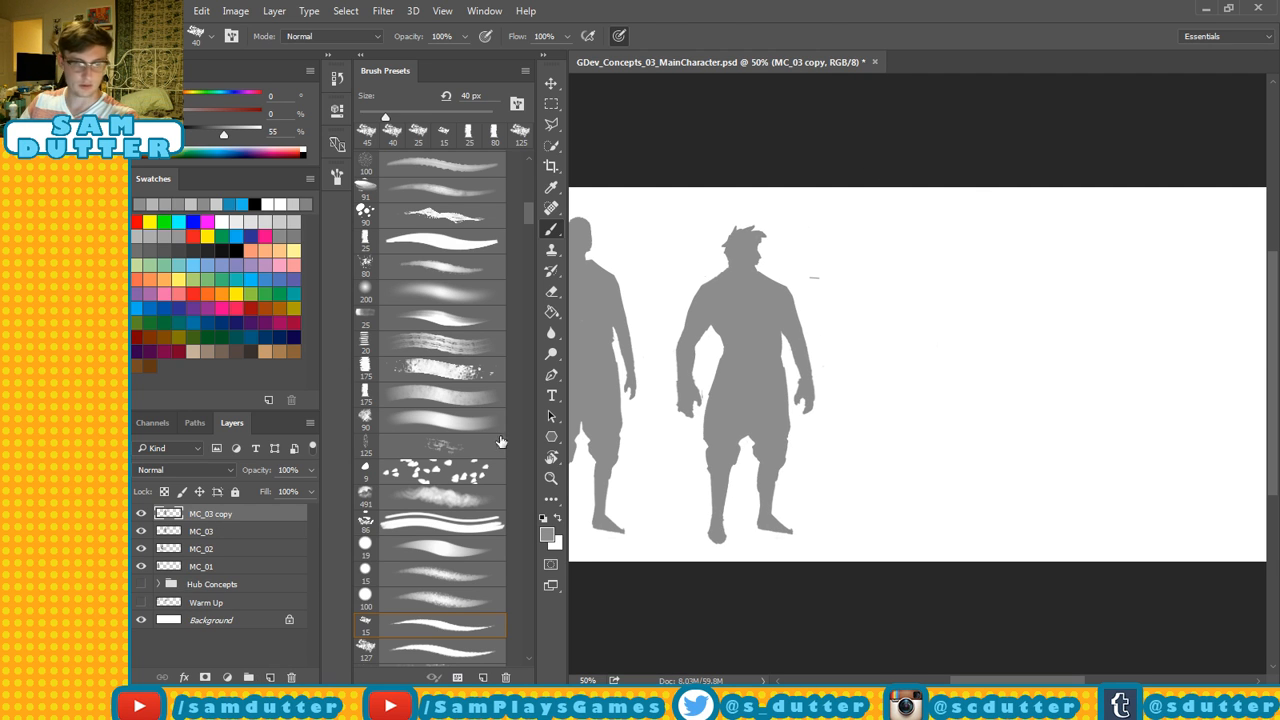
{"action": "key", "text": "v"}
{"action": "mouse_move", "coordinate": [762, 345]}
{"action": "left_mouse_down"}
{"action": "mouse_move", "coordinate": [931, 331]}
{"action": "mouse_move", "coordinate": [920, 334]}
{"action": "mouse_move", "coordinate": [940, 343]}
{"action": "left_mouse_up"}
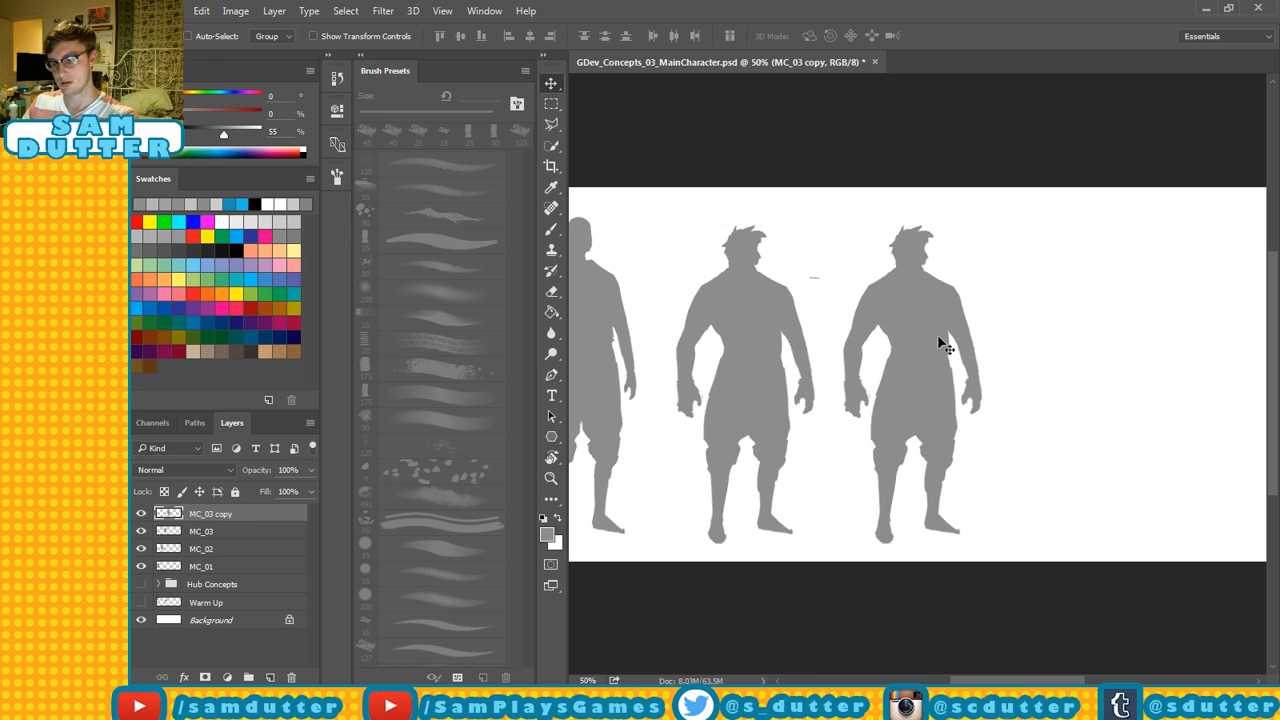
Free-transform the copied MC_03 figure to about 88% width and 111% height for a taller, slimmer build.
{"action": "key", "text": "ctrl+t"}
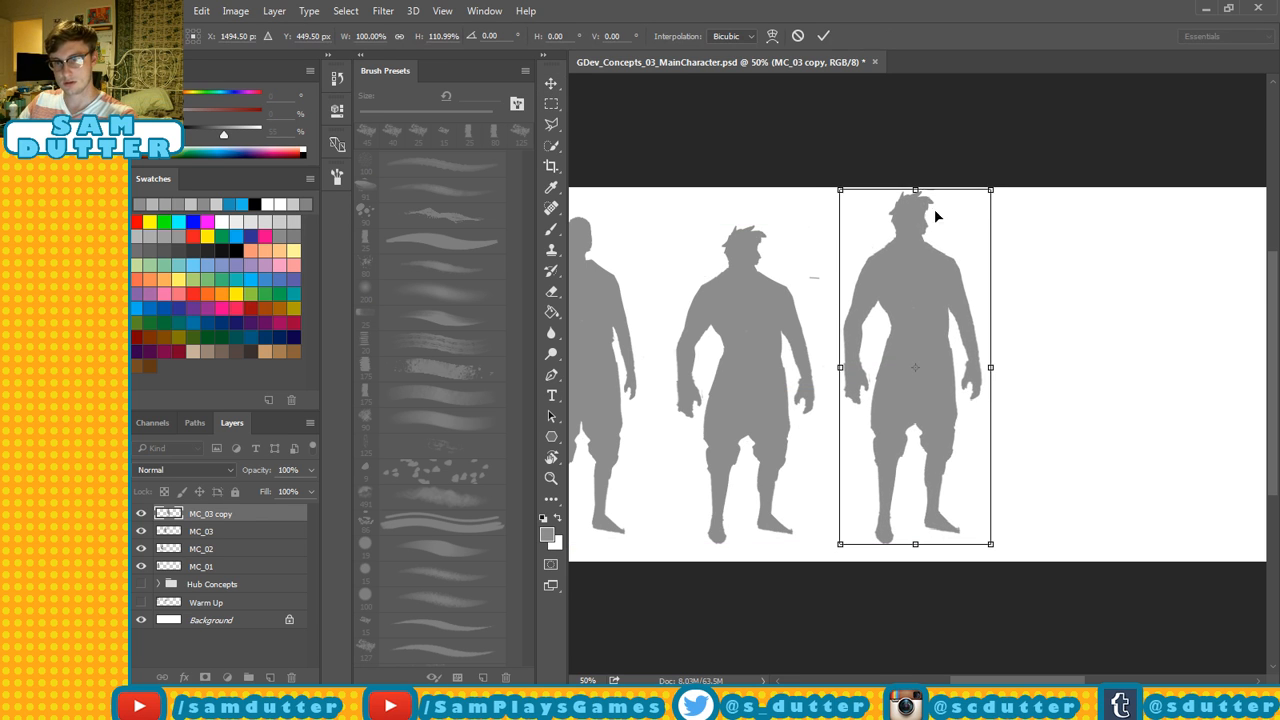
{"action": "left_click_drag", "start_coordinate": [846, 369], "coordinate": [856, 370]}
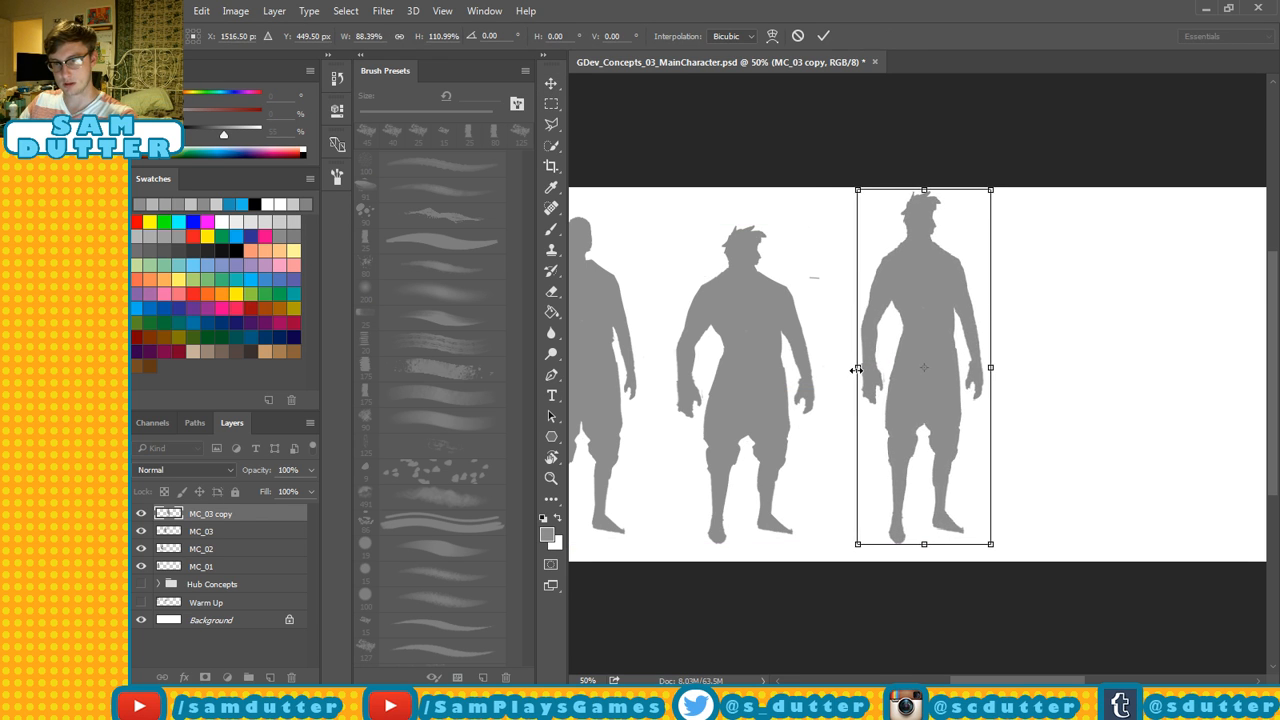
{"action": "key", "text": "Return"}
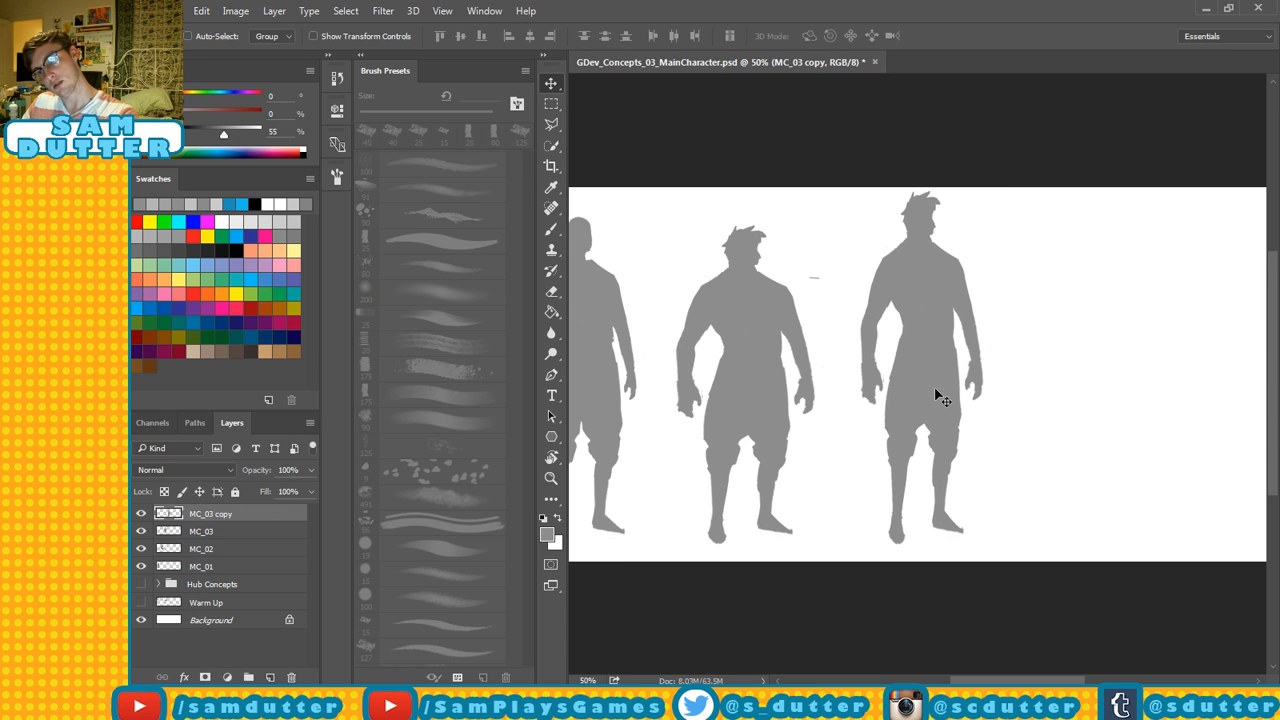
Carve a gap between the copied figure's thighs, refine its torso and shoulder with the 45 px eraser and 40 px brush, and save the document.
{"action": "key", "text": "e"}
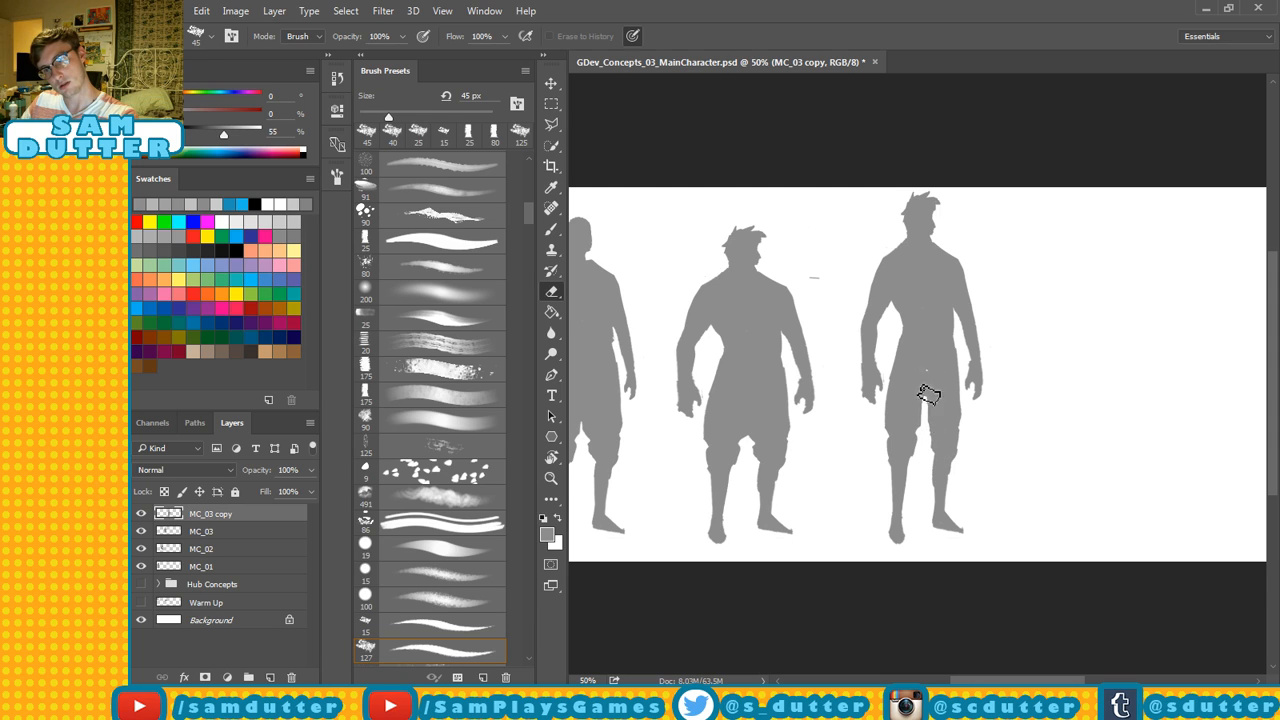
{"action": "key", "text": "b"}
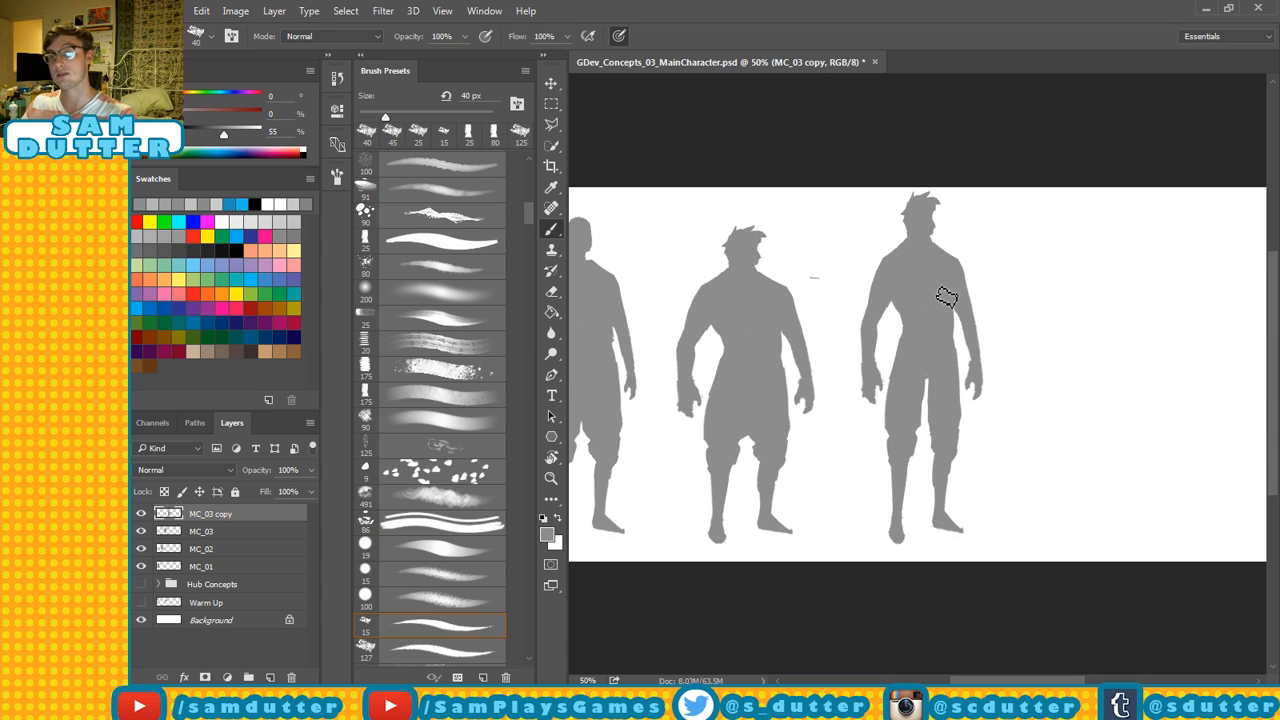
{"action": "key", "text": "e"}
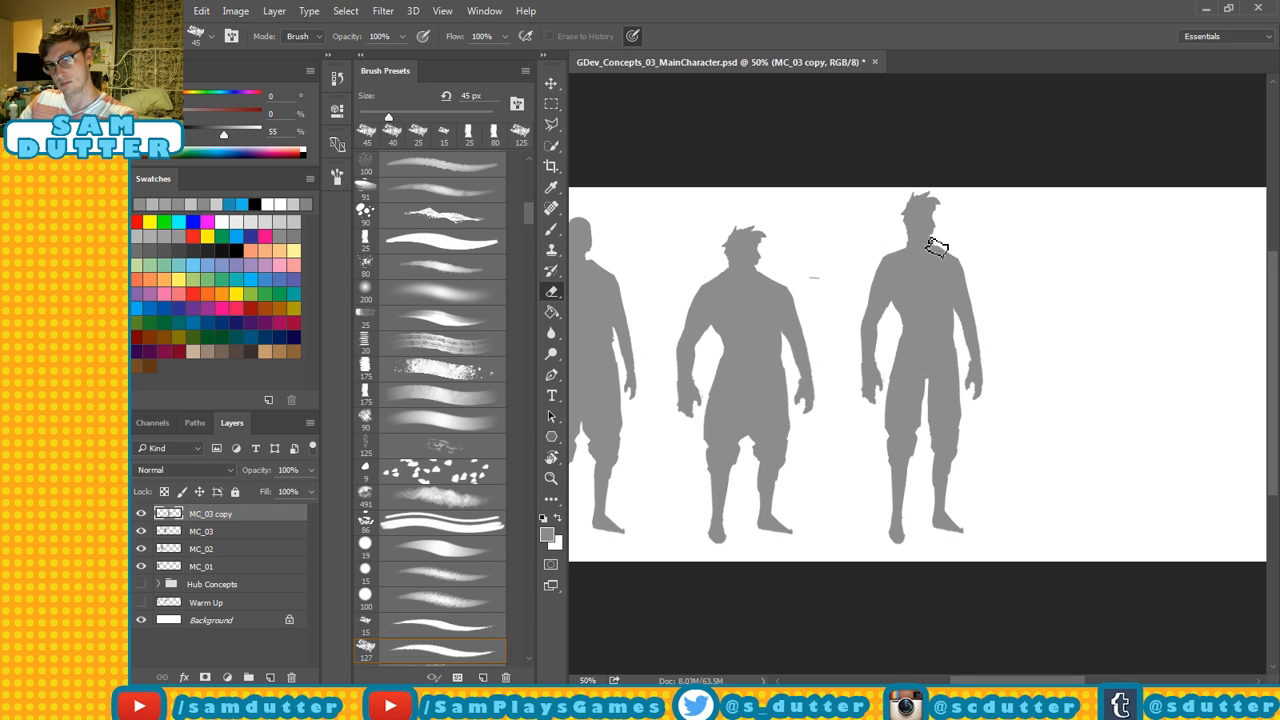
{"action": "key", "text": "b"}
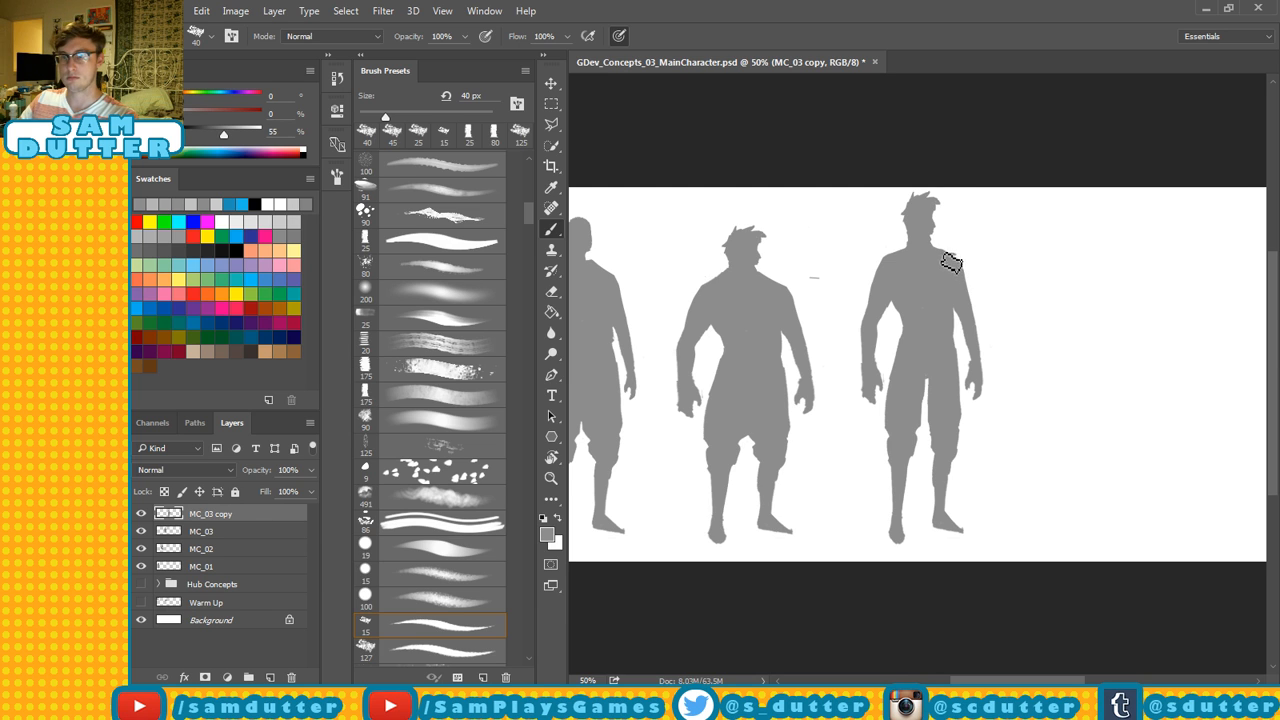
{"action": "key", "text": "ctrl+s"}
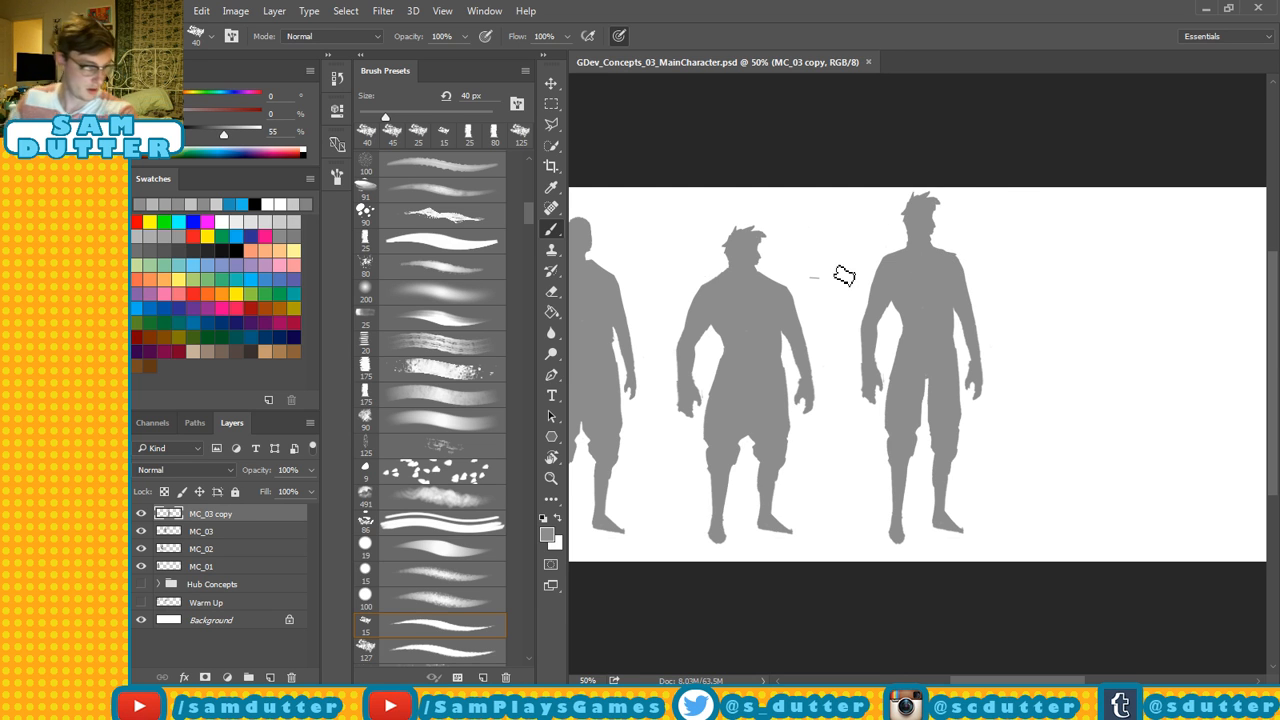
Erase the copied MC_03 figure's spiky hair and paint a new hairstyle, raised collar and forearm guards with the 40 px brush.
{"action": "key", "text": "e"}
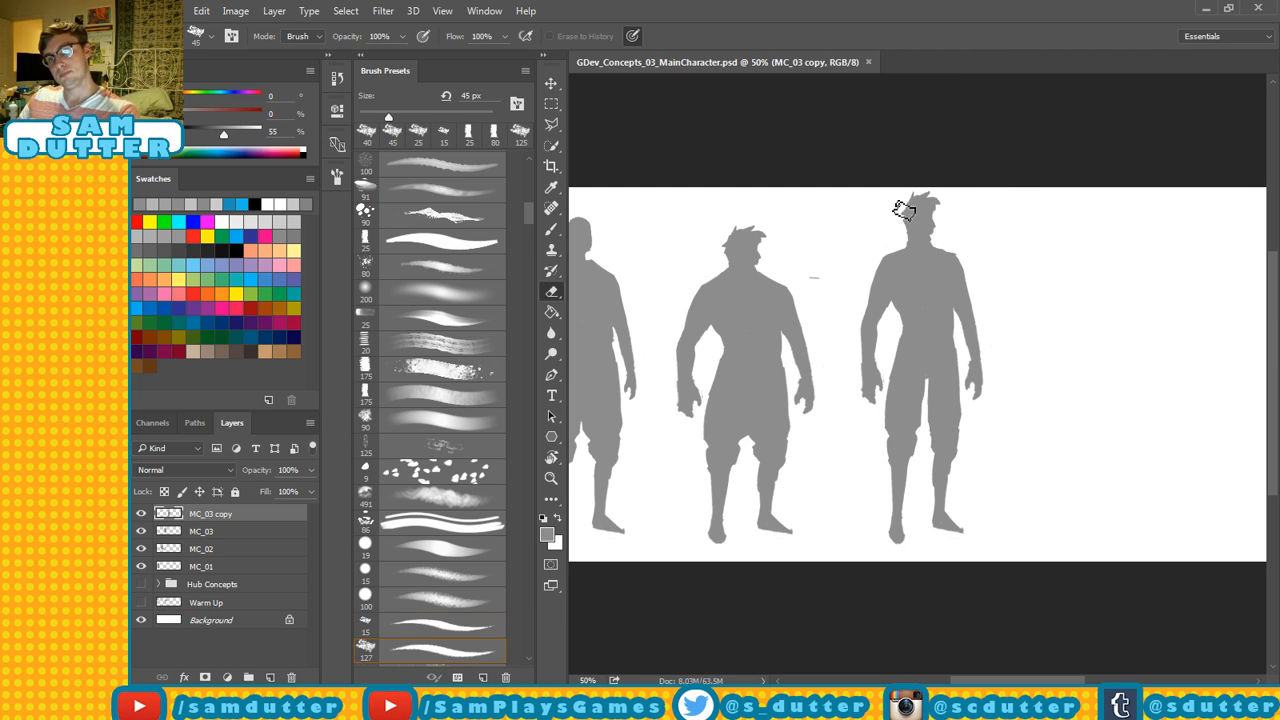
{"action": "left_click_drag", "start_coordinate": [903, 209], "coordinate": [937, 203]}
{"action": "key", "text": "b"}
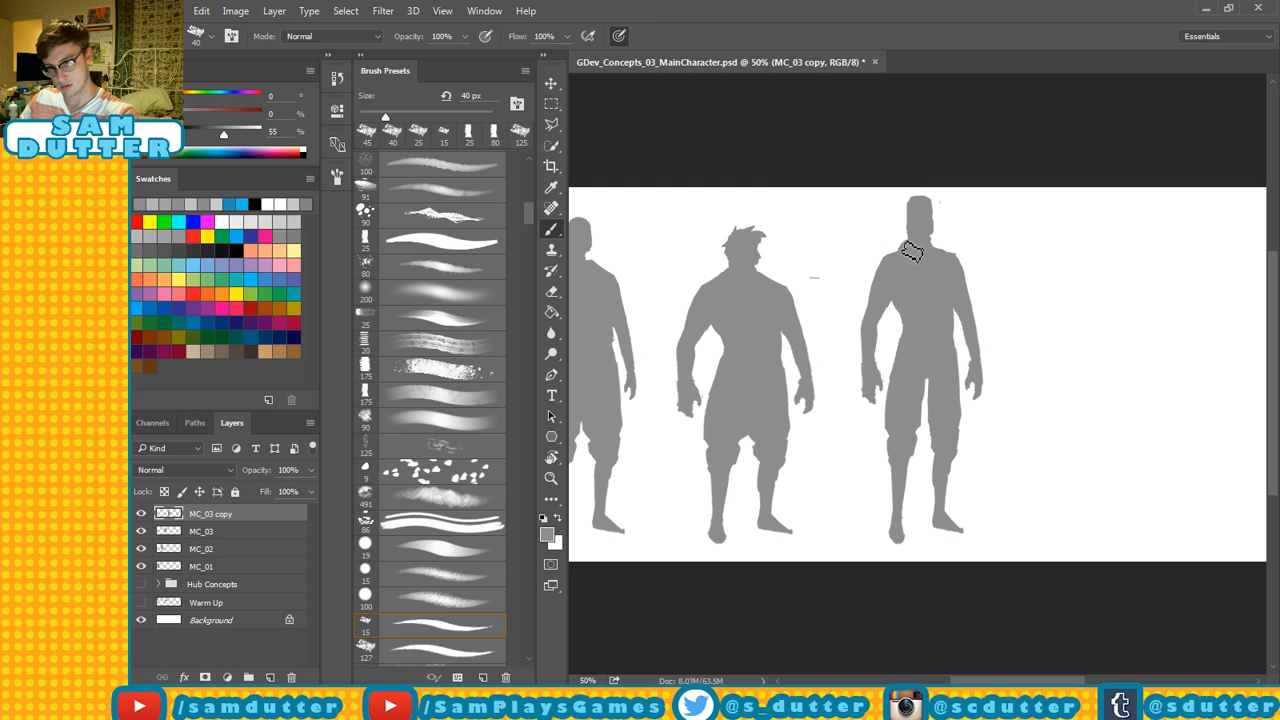
{"action": "key", "text": "e"}
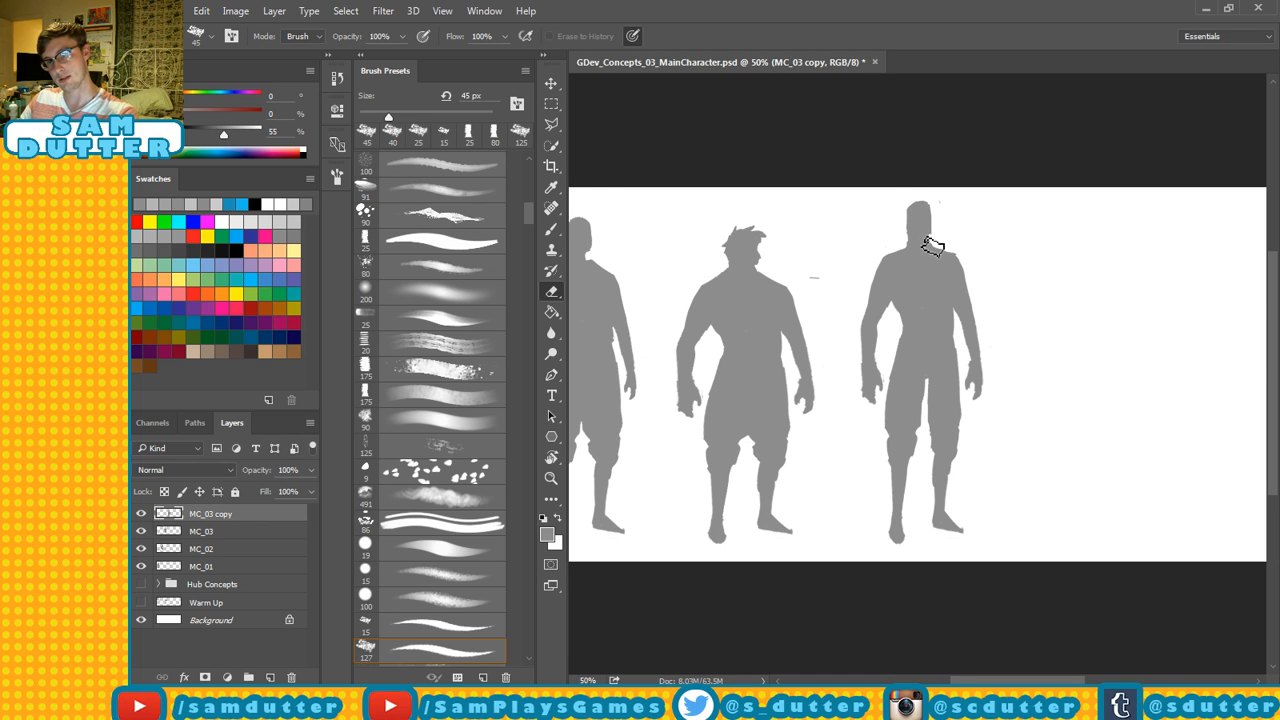
{"action": "key", "text": "b"}
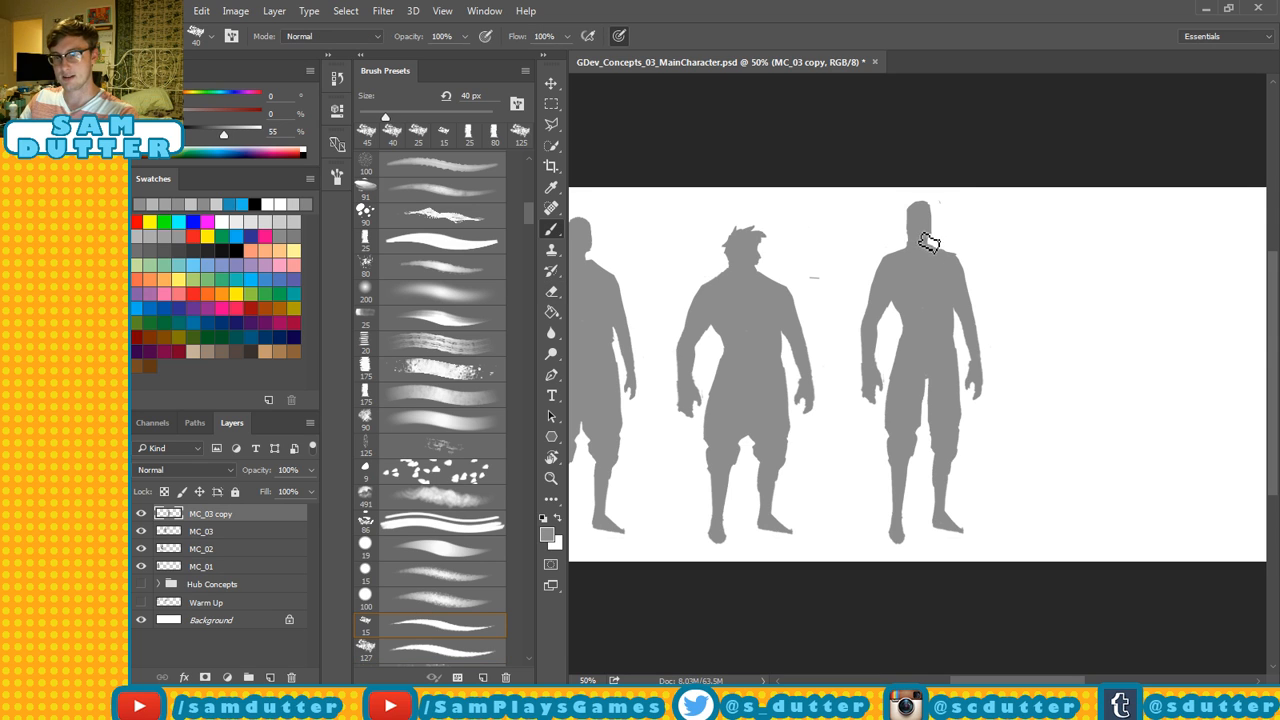
{"action": "left_click_drag", "start_coordinate": [932, 219], "coordinate": [934, 235]}
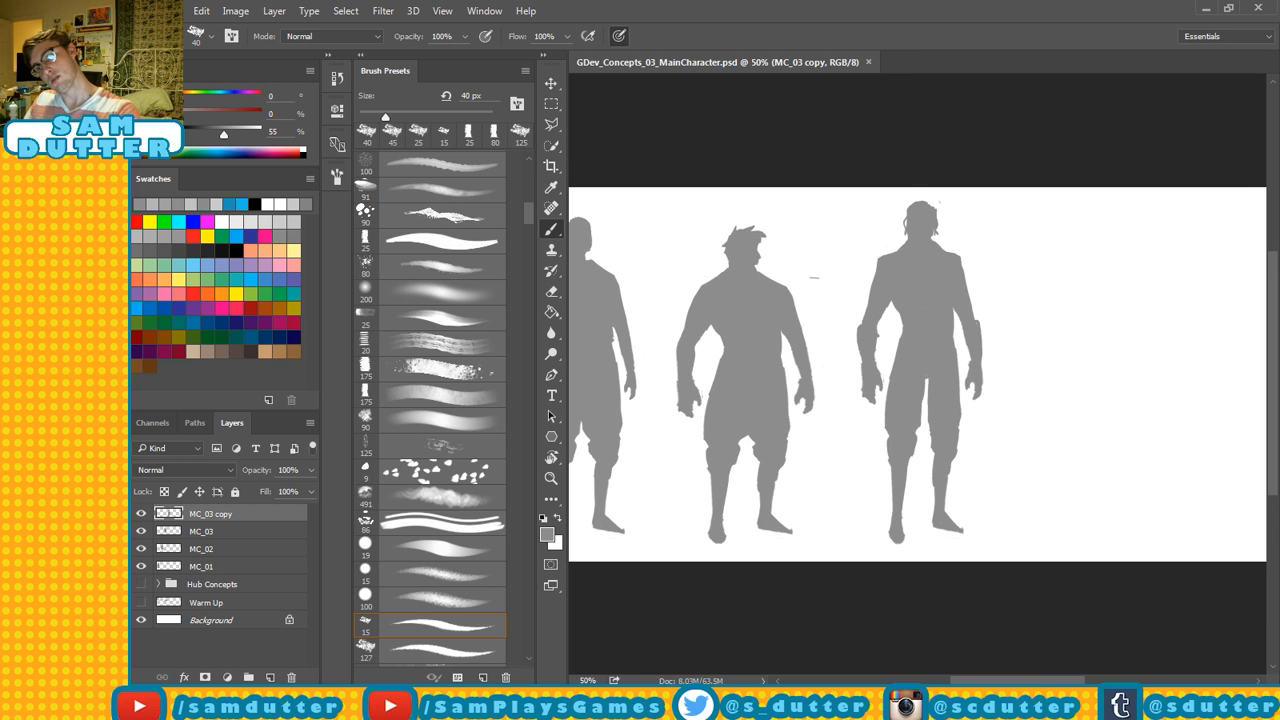
Rename the MC_03 copy layer as MC_04.
{"action": "mouse_move", "coordinate": [975, 395]}
{"action": "left_mouse_down"}
{"action": "mouse_move", "coordinate": [1050, 347]}
{"action": "mouse_move", "coordinate": [996, 326]}
{"action": "left_mouse_up"}
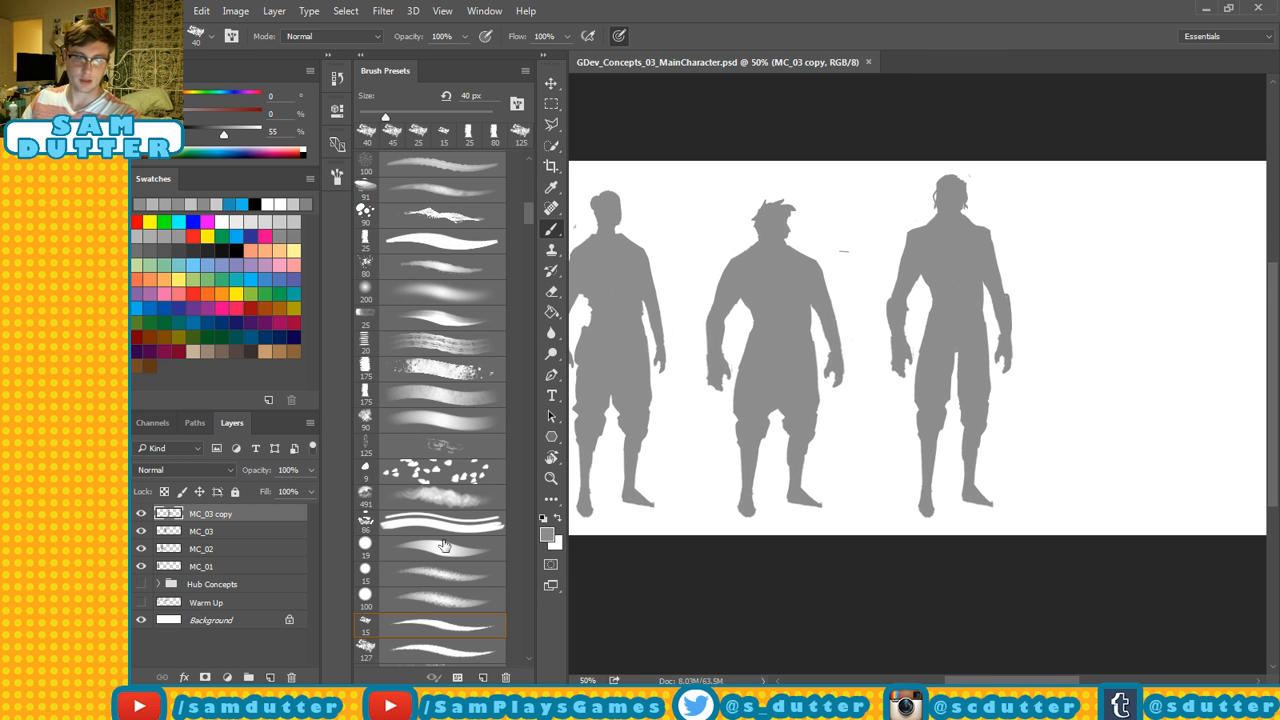
{"action": "double_click", "coordinate": [230, 516]}
{"action": "type", "text": "MC_0"}
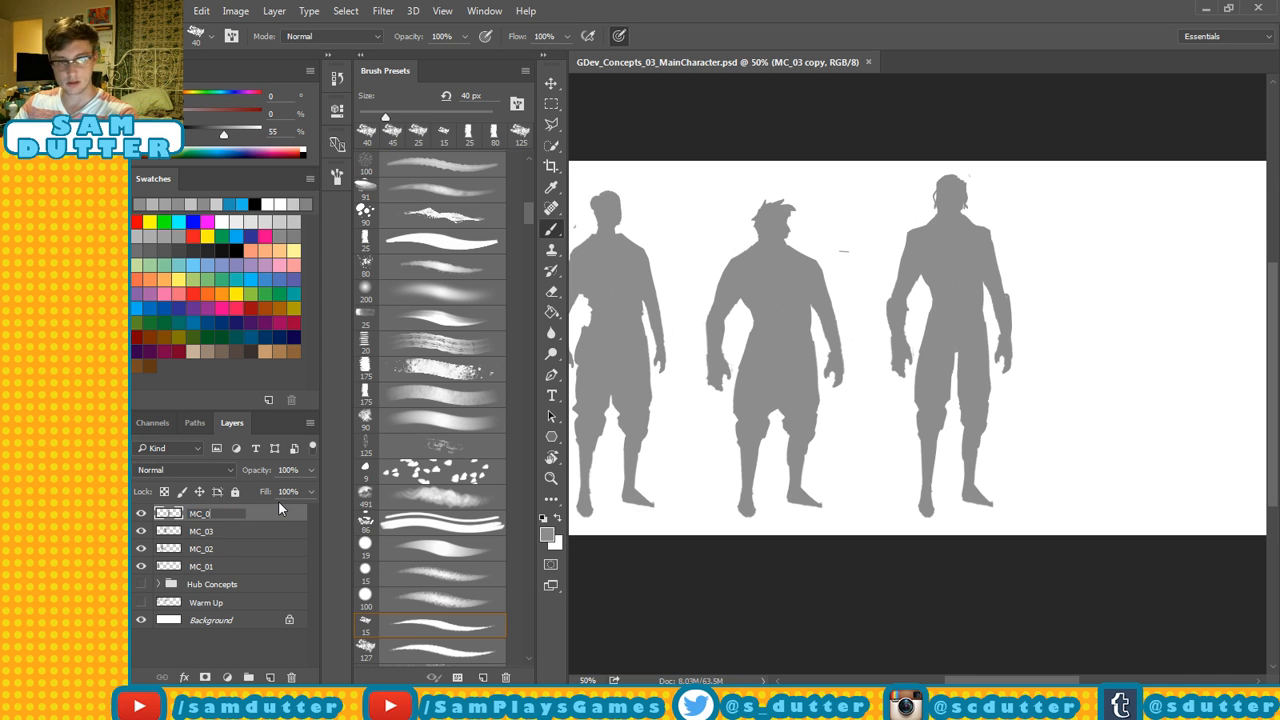
{"action": "type", "text": "4"}
{"action": "key", "text": "Return"}
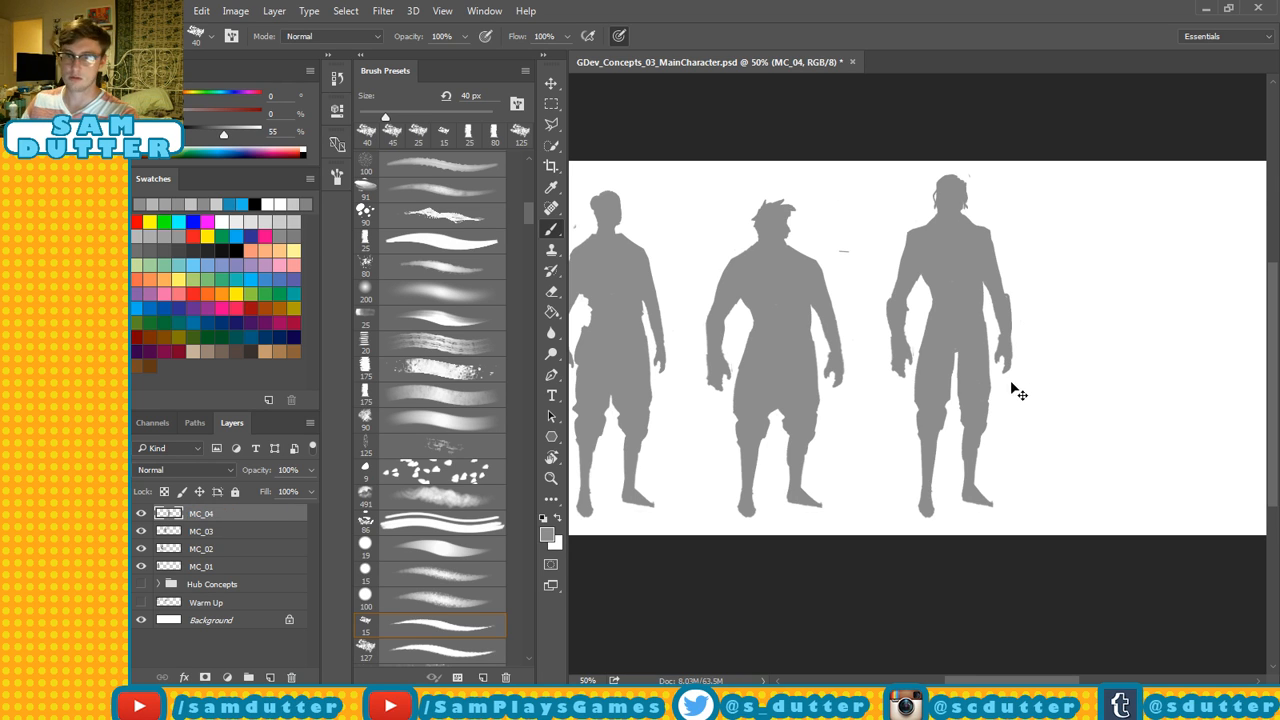
Duplicate the MC_02 layer and move the copied figure onto the empty canvas beside MC_04.
{"action": "left_click", "coordinate": [176, 553]}
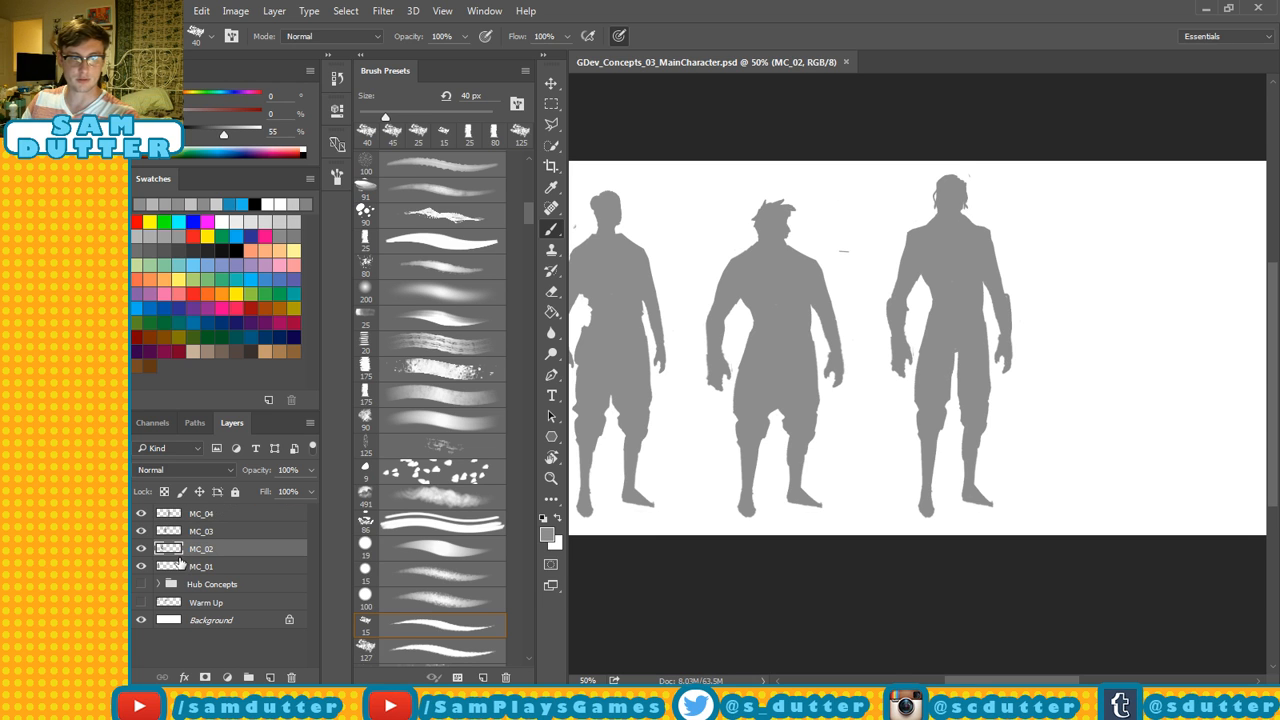
{"action": "left_click_drag", "start_coordinate": [205, 566], "coordinate": [269, 677]}
{"action": "key", "text": "v"}
{"action": "left_click_drag", "start_coordinate": [674, 337], "coordinate": [1163, 306]}
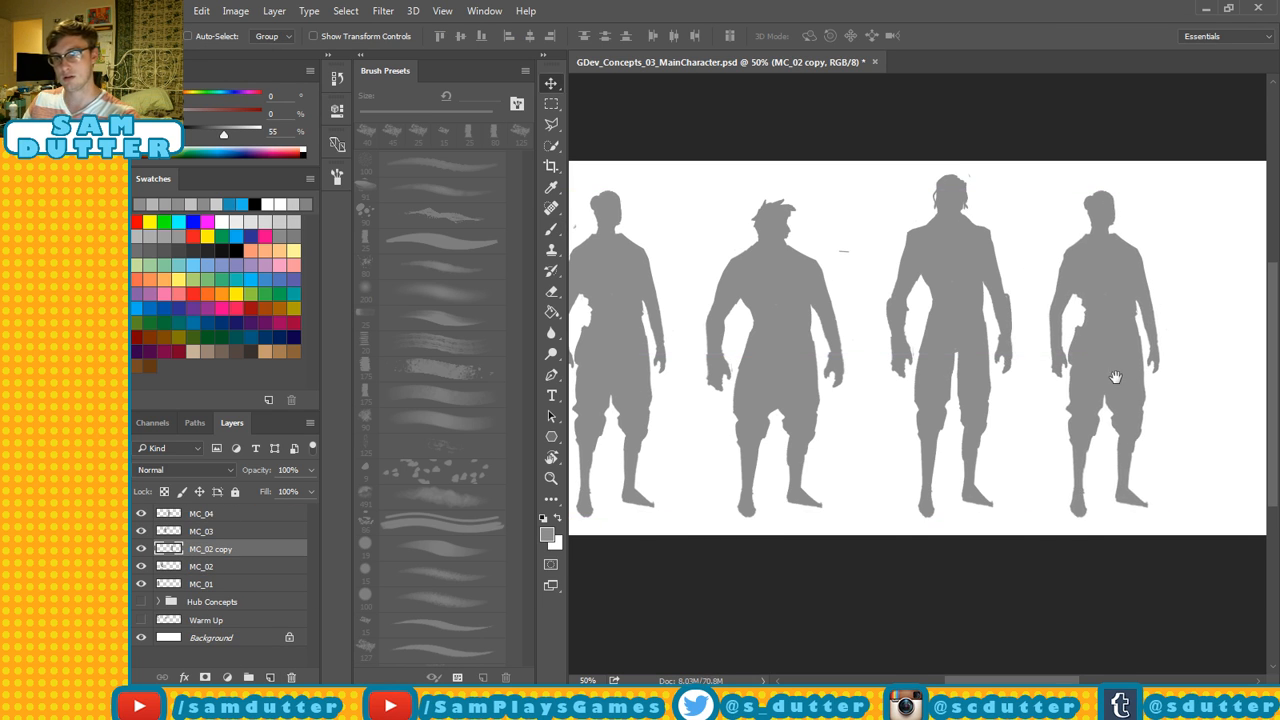
{"action": "left_click_drag", "start_coordinate": [1116, 377], "coordinate": [1020, 354]}
{"action": "left_click_drag", "start_coordinate": [939, 307], "coordinate": [954, 326]}
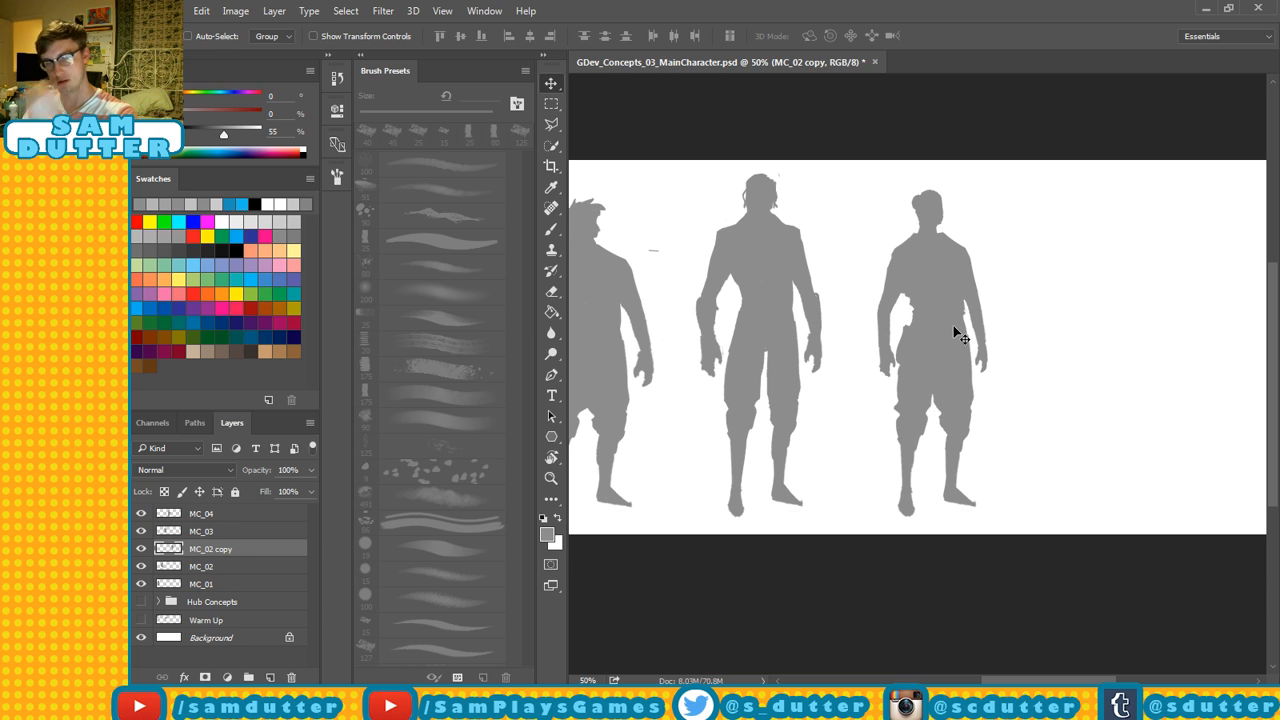
Free-transform the copied MC_02 figure to about 105% width and scale it slightly taller.
{"action": "key", "text": "ctrl+t"}
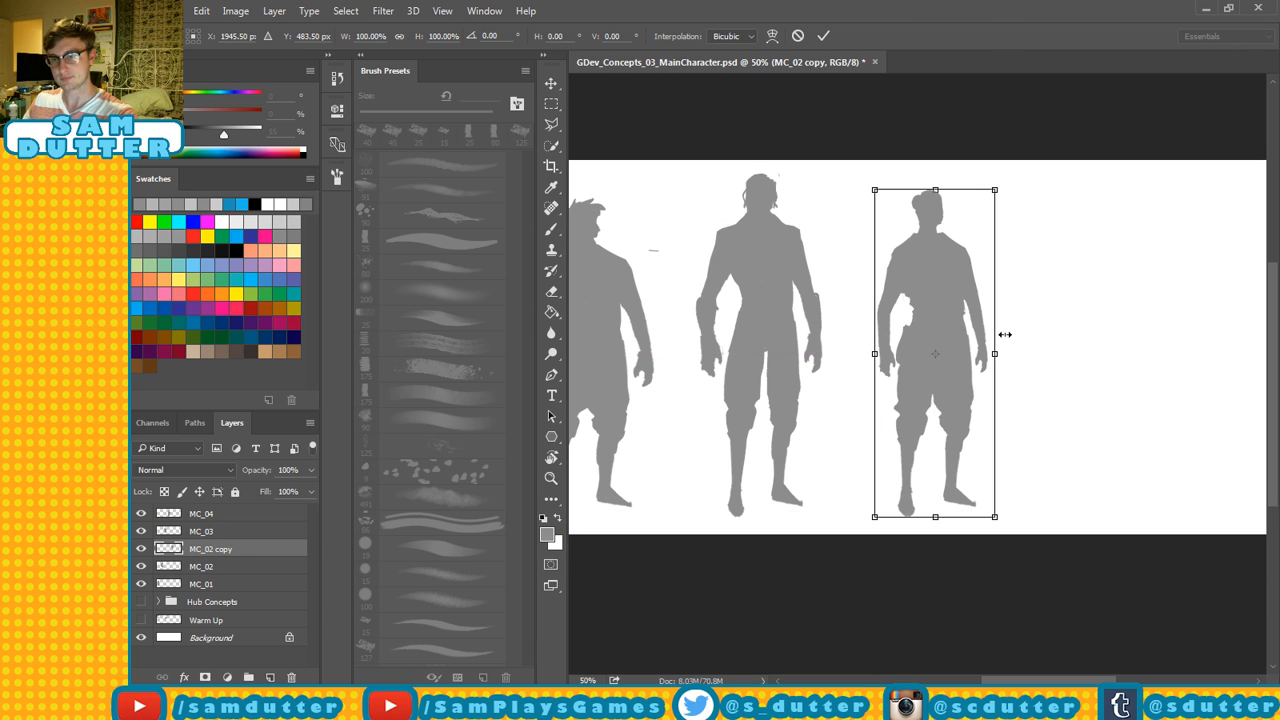
{"action": "left_click_drag", "start_coordinate": [998, 354], "coordinate": [1009, 339]}
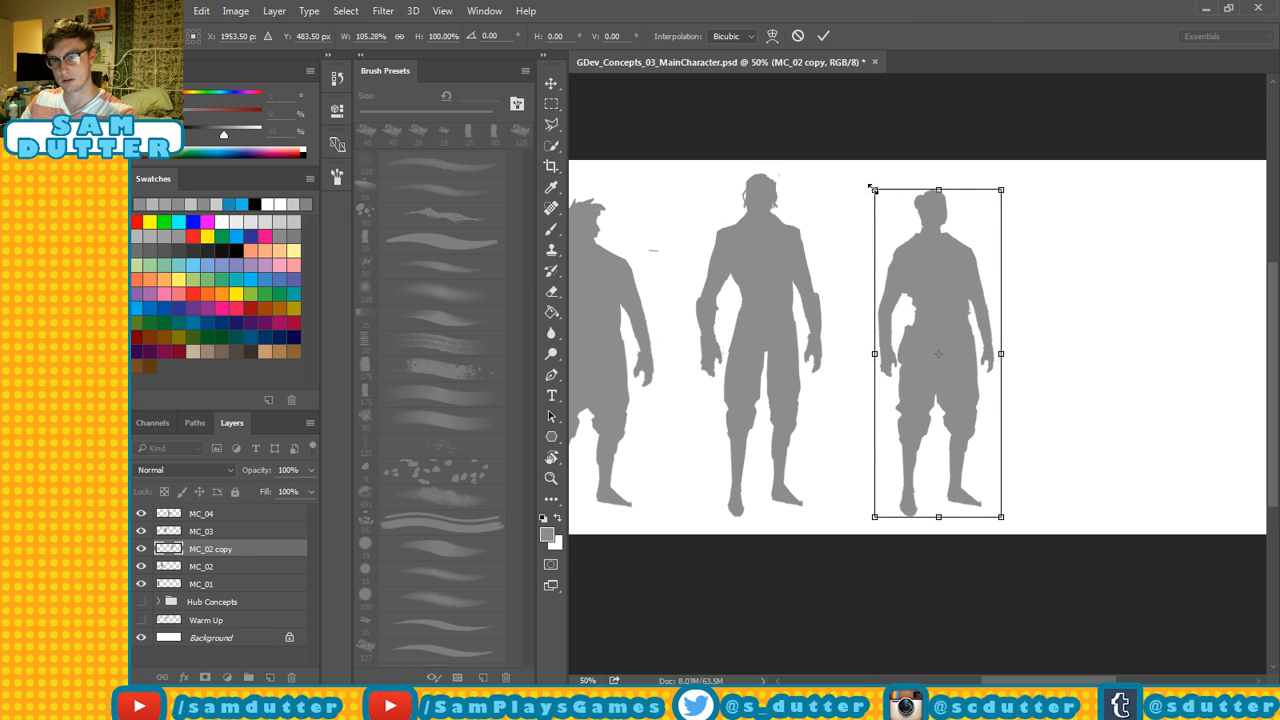
{"action": "left_click_drag", "start_coordinate": [869, 187], "coordinate": [868, 190]}
{"action": "key", "text": "Return"}
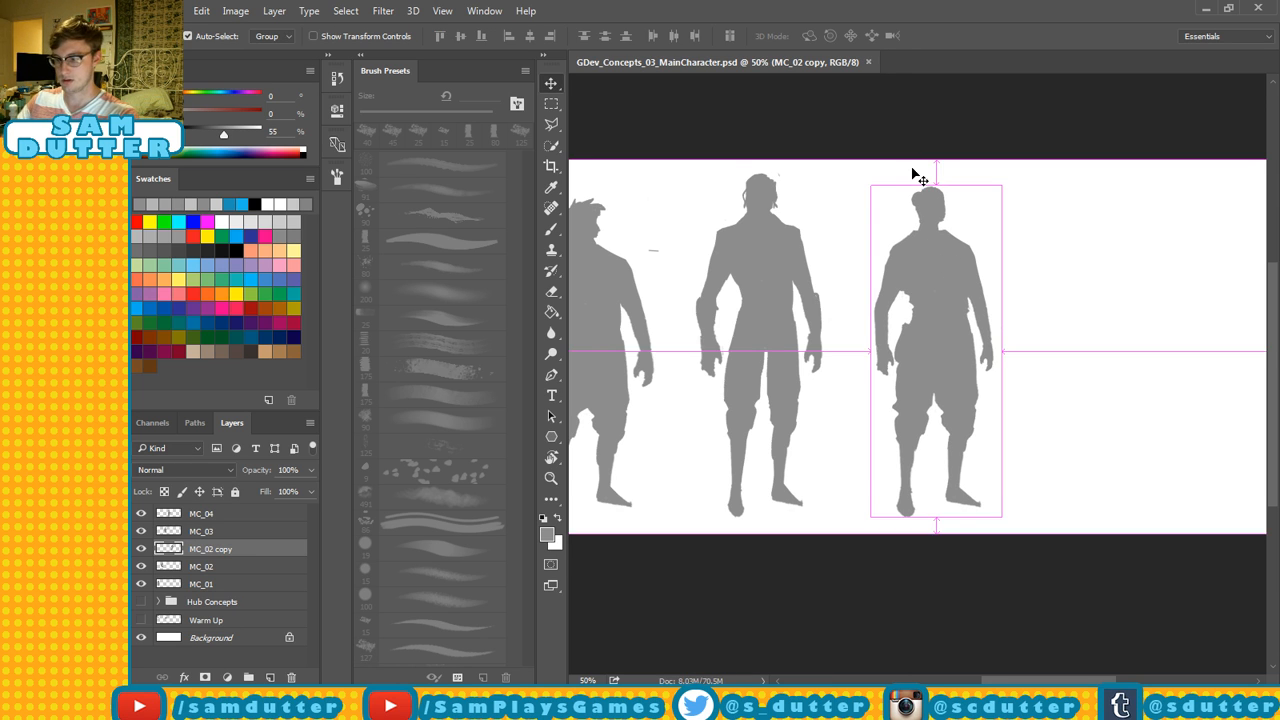
Paint a fuller, pointed hairstyle on the copied MC_02 figure and carve its neckline, underarms and waist with the 45 px eraser.
{"action": "key", "text": "ctrl+plus"}
{"action": "left_click_drag", "start_coordinate": [947, 202], "coordinate": [917, 230]}
{"action": "key", "text": "b"}
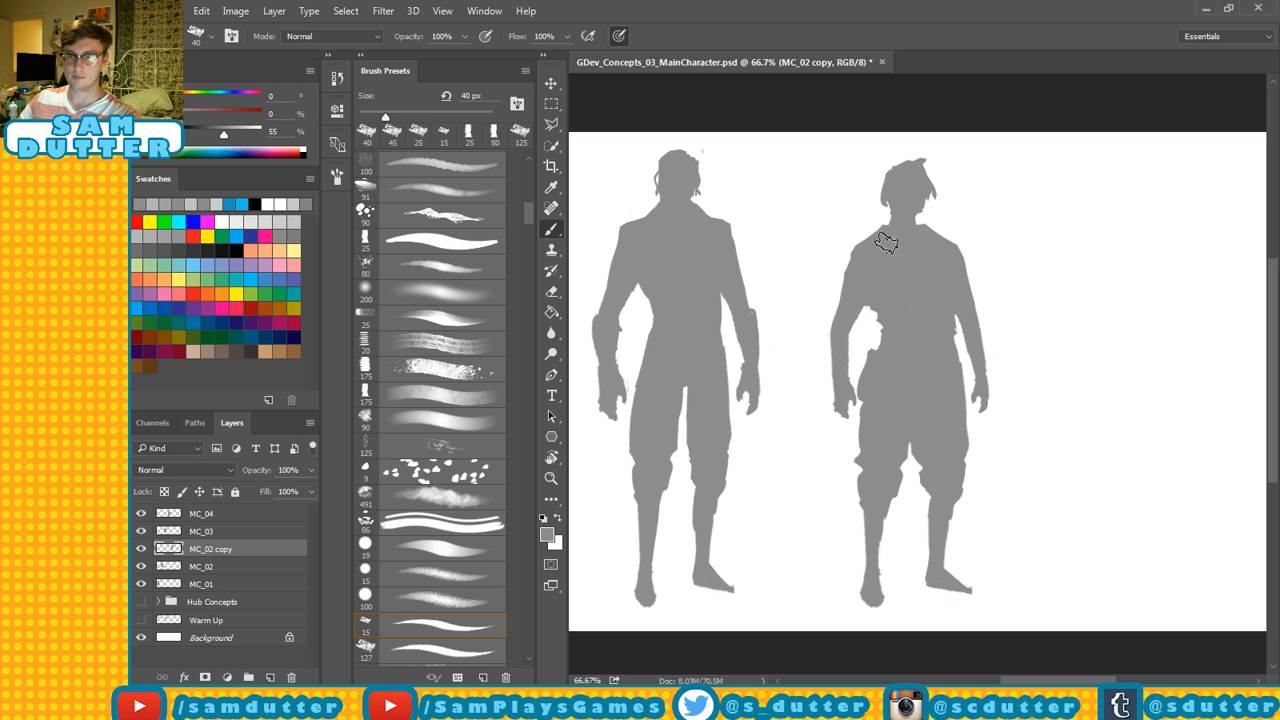
{"action": "key", "text": "e"}
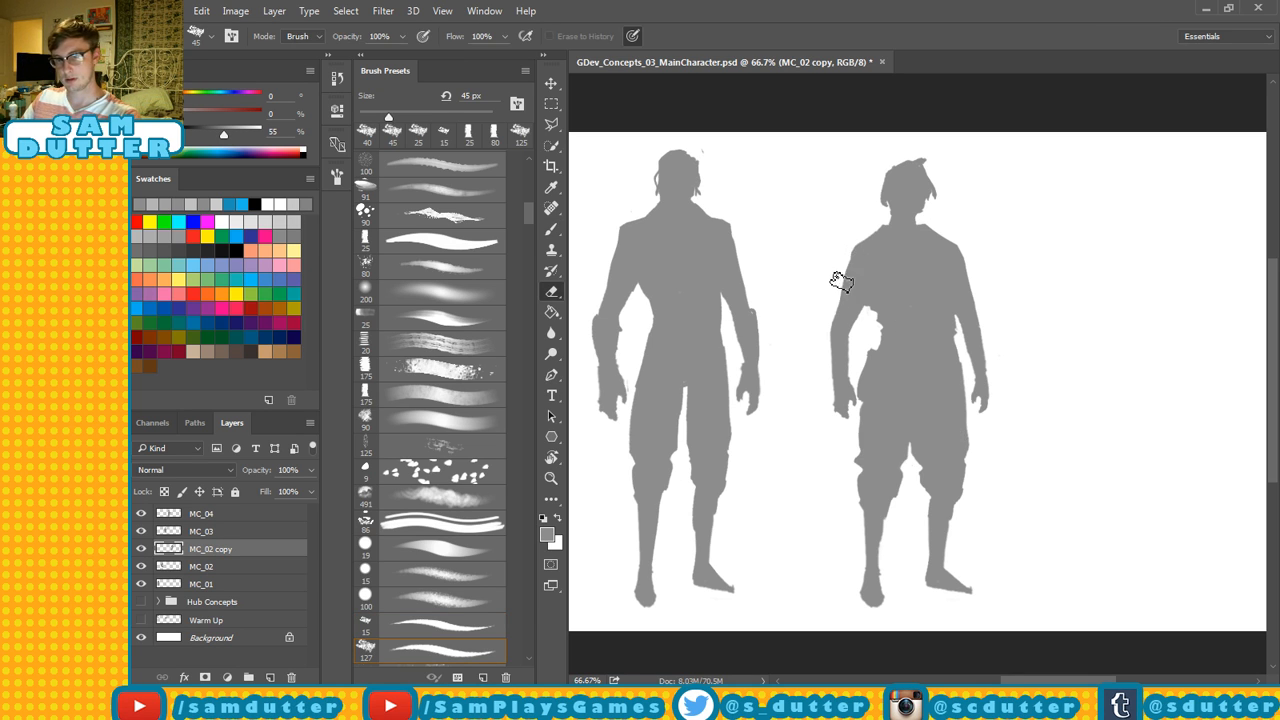
{"action": "left_click_drag", "start_coordinate": [861, 328], "coordinate": [868, 304]}
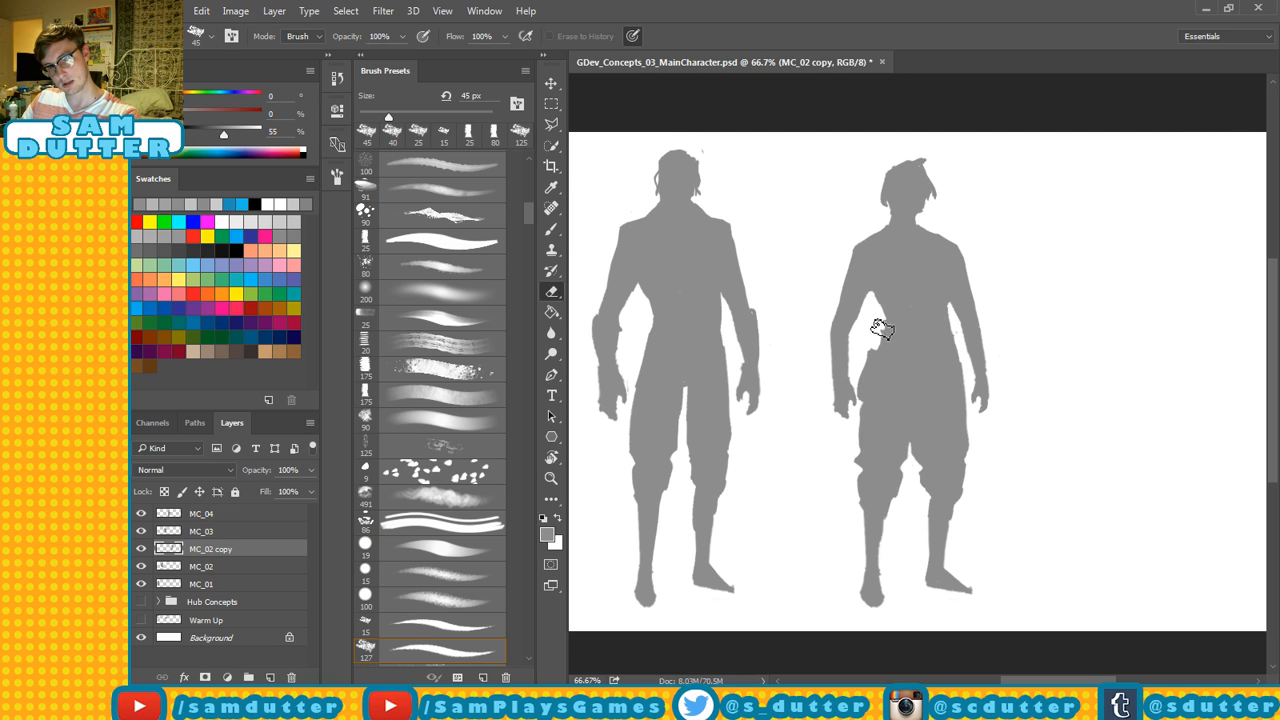
Paint ragged, longer trouser legs over the copied figure's shins with the 40 px brush, trim their edges, and save the document.
{"action": "key", "text": "b"}
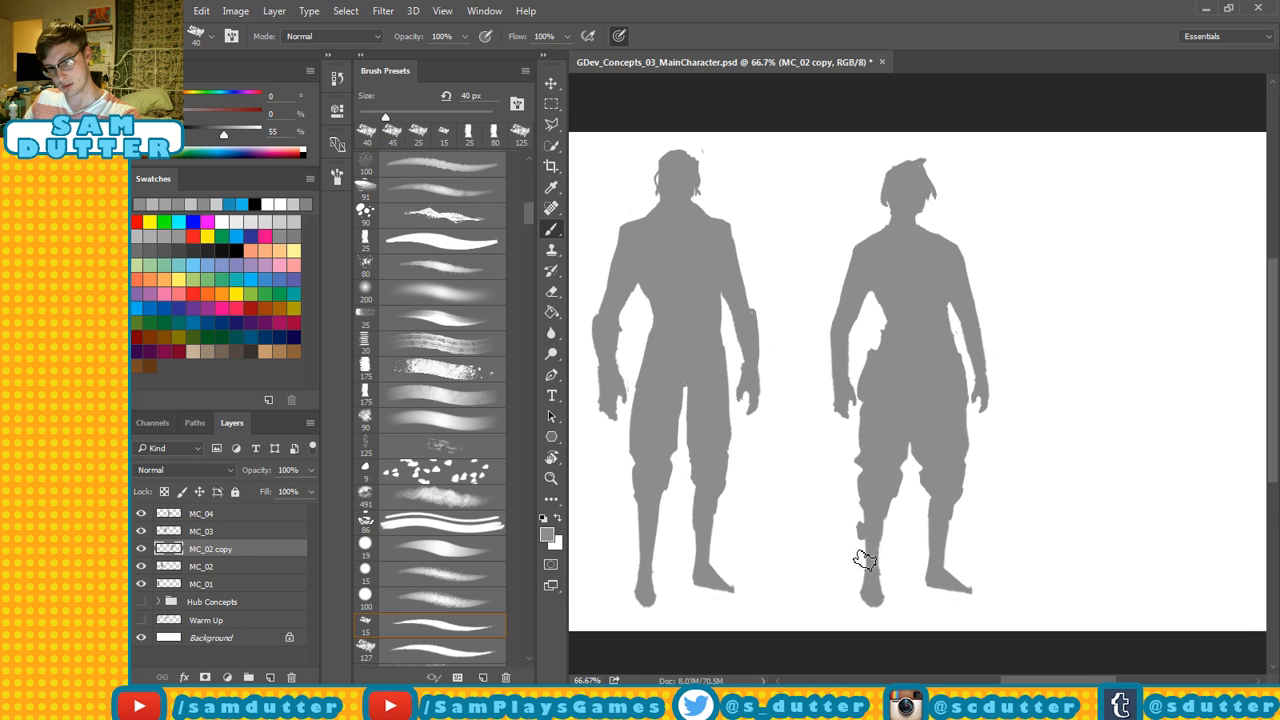
{"action": "left_click_drag", "start_coordinate": [865, 563], "coordinate": [865, 515]}
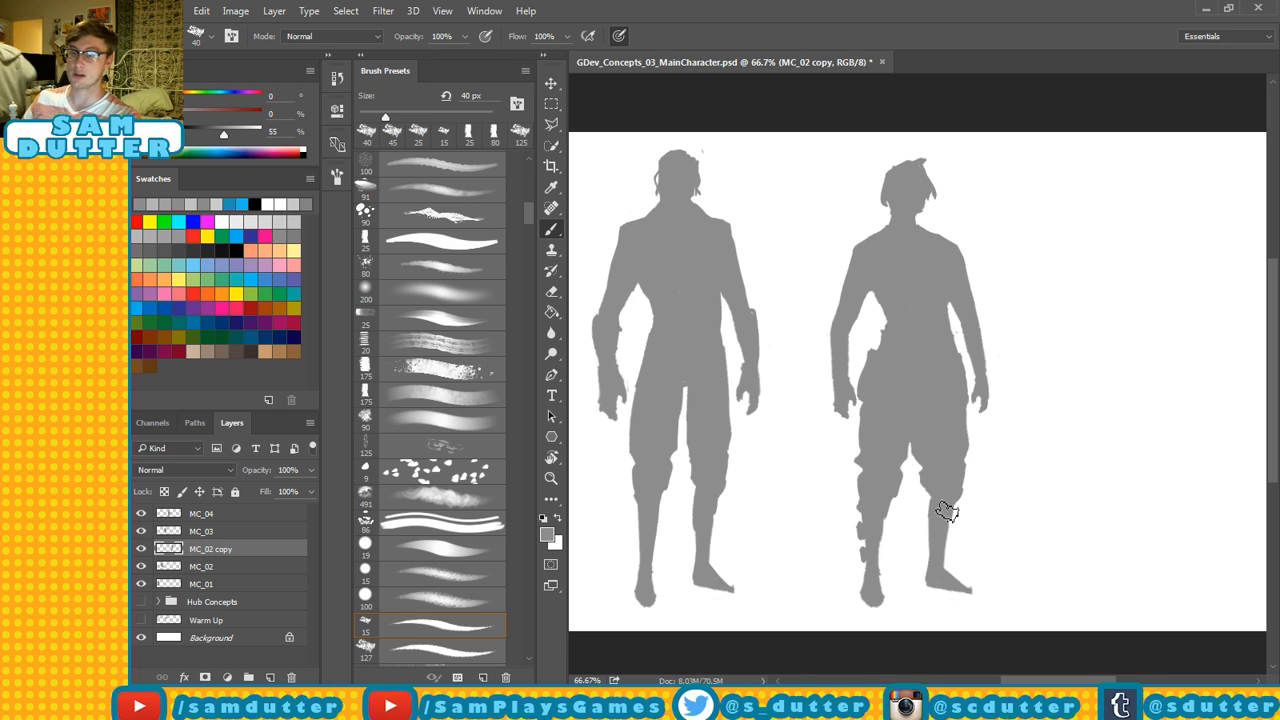
{"action": "key", "text": "e"}
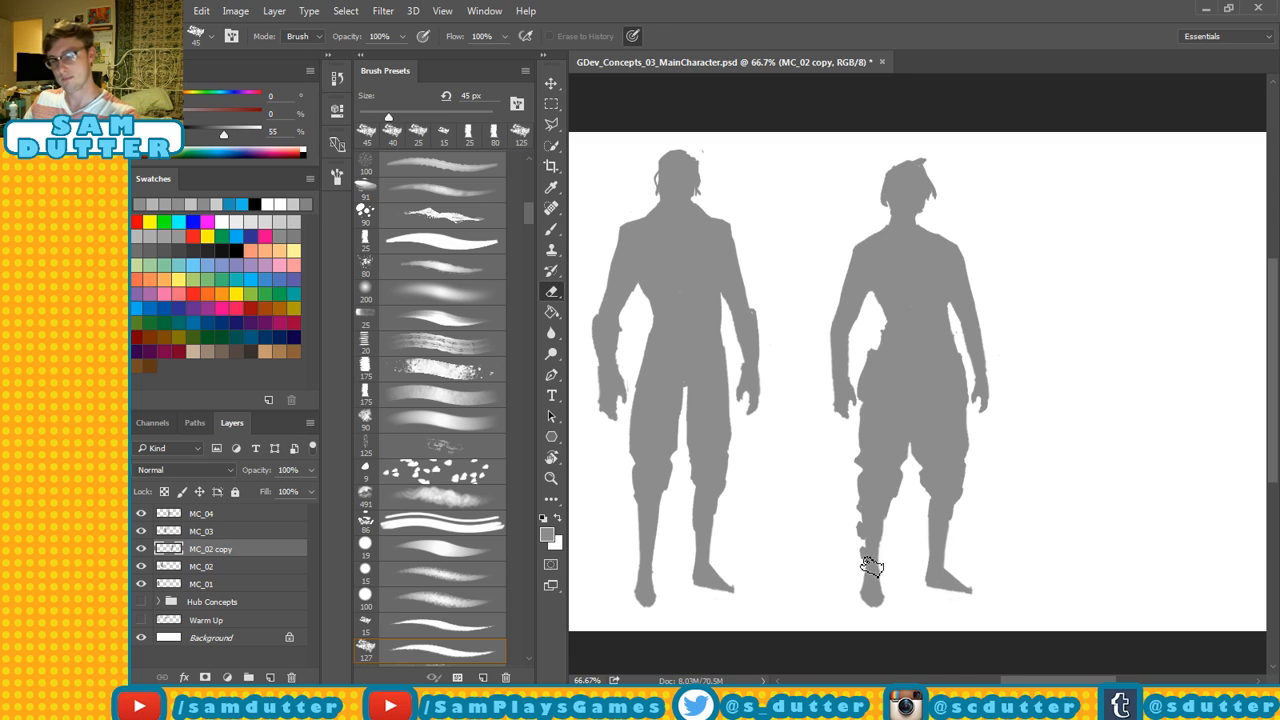
{"action": "key", "text": "b"}
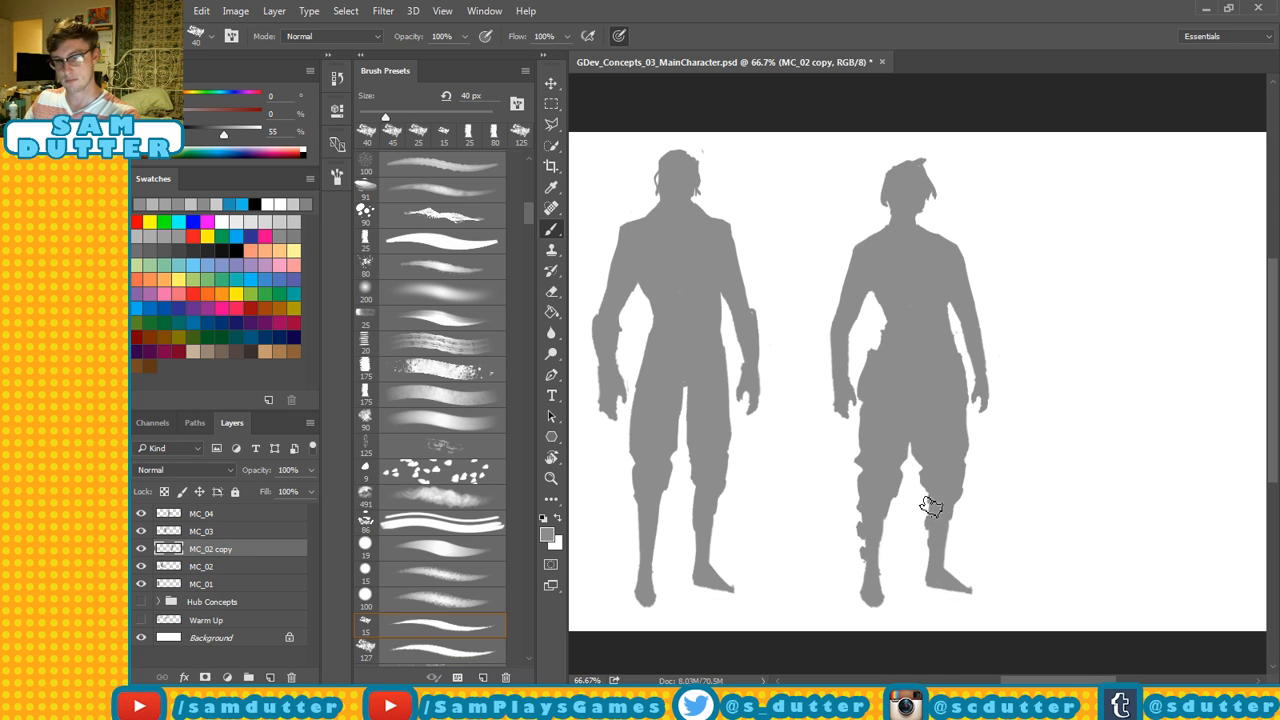
{"action": "key", "text": "ctrl+s"}
Refine the copied figure's lower trouser legs and feet with the 45 px eraser and 40 px brush, and save the document.
{"action": "left_click_drag", "start_coordinate": [935, 381], "coordinate": [967, 414]}
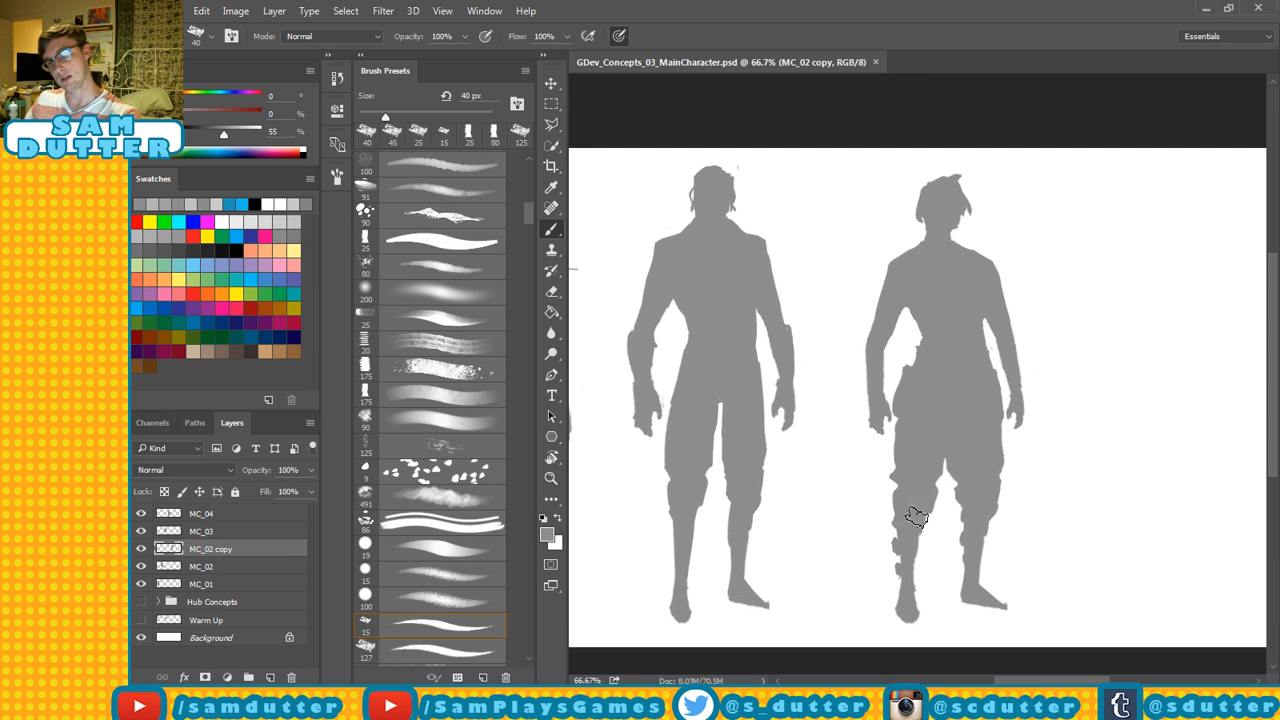
{"action": "key", "text": "e"}
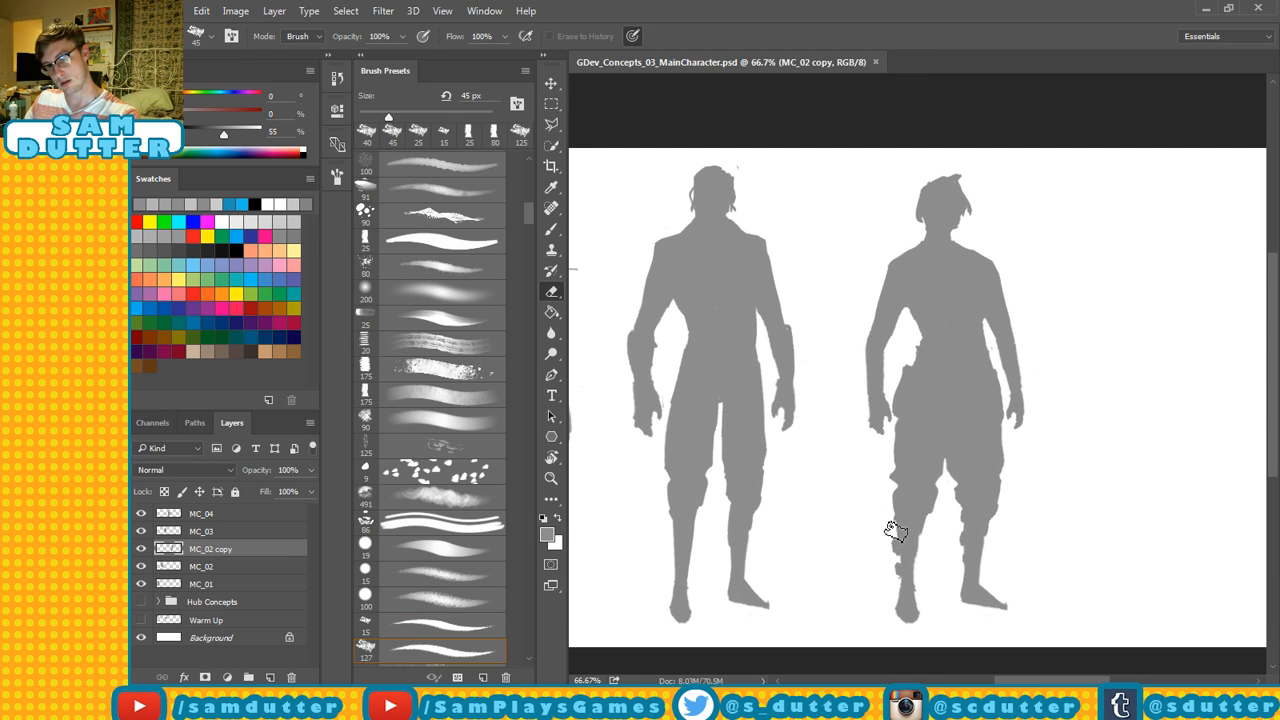
{"action": "left_click_drag", "start_coordinate": [891, 529], "coordinate": [896, 536]}
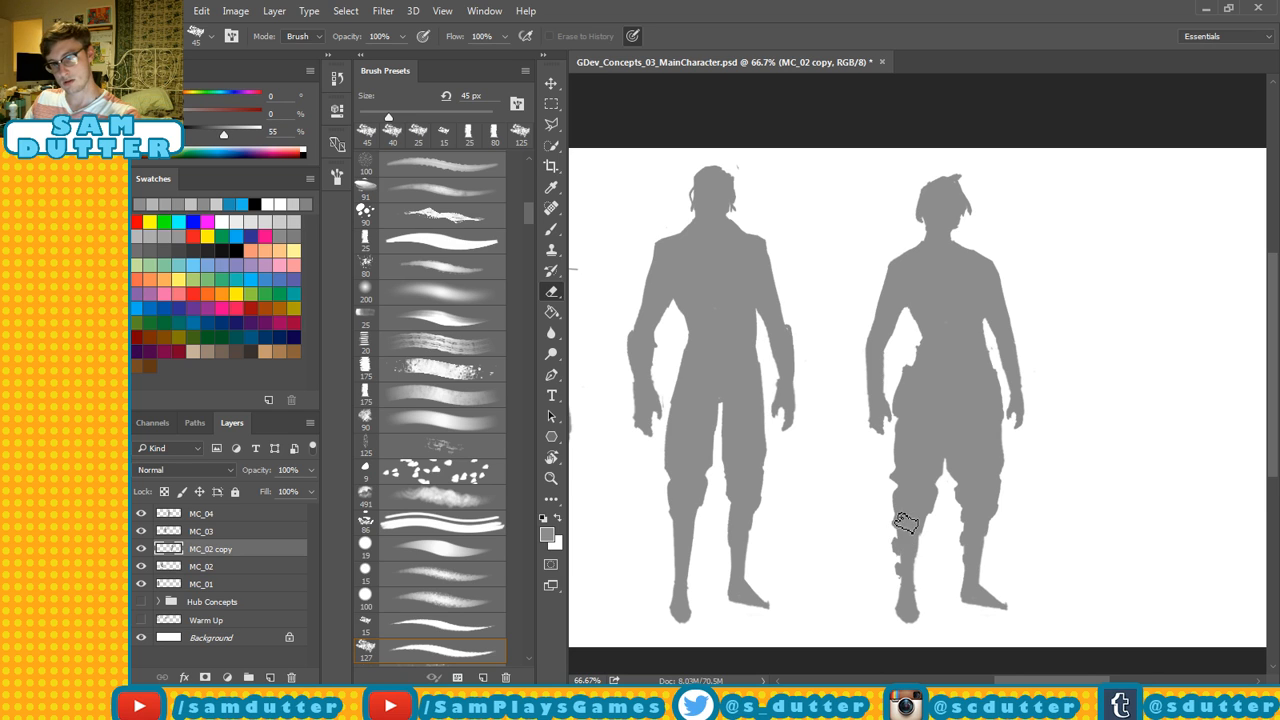
{"action": "key", "text": "b"}
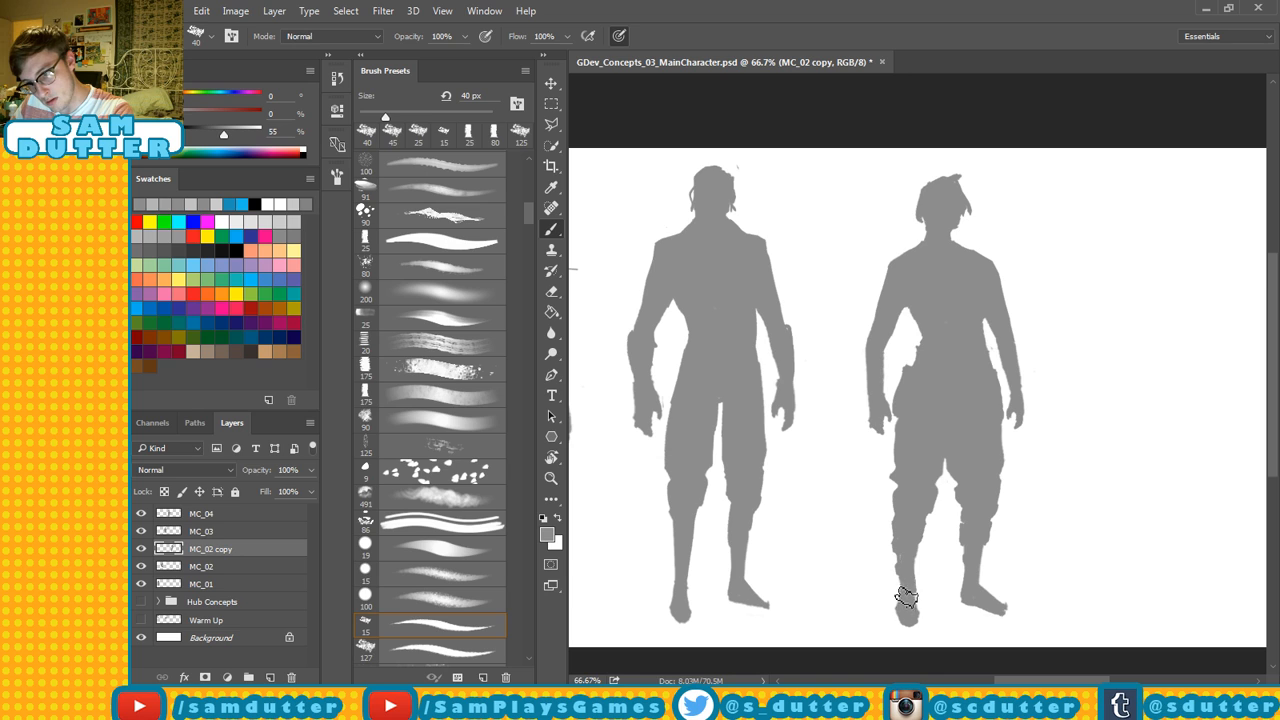
{"action": "key", "text": "e"}
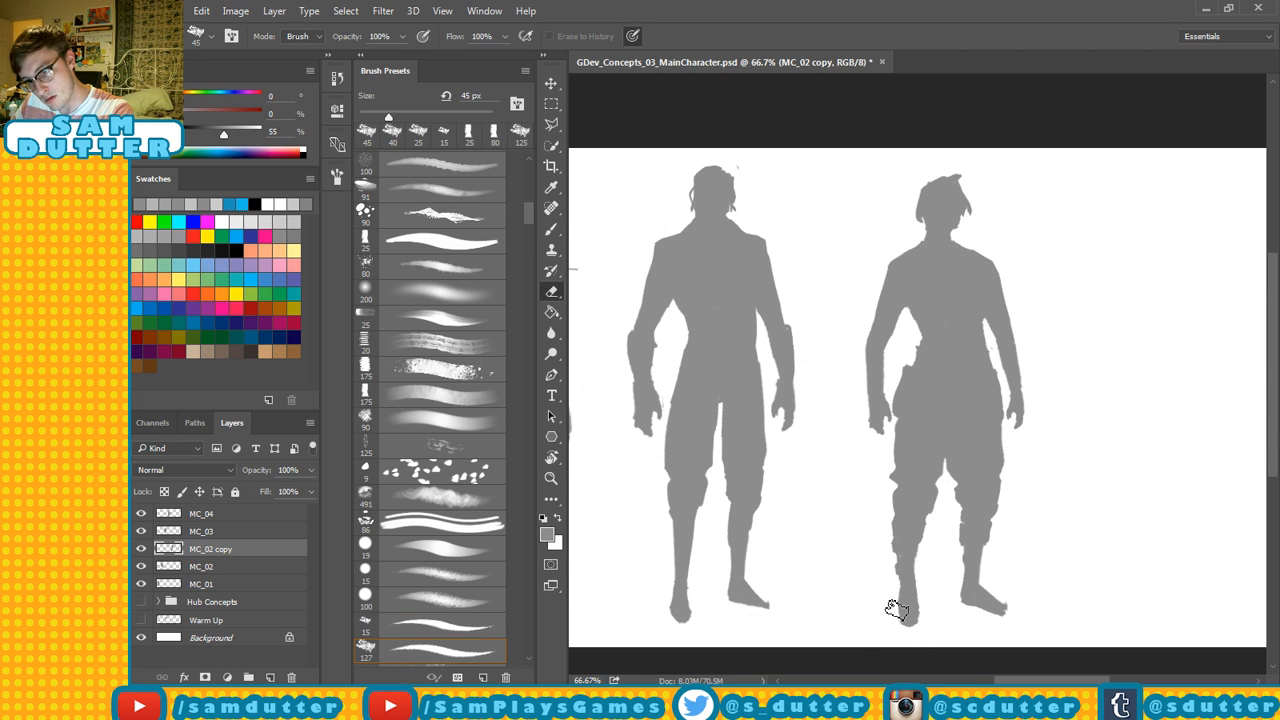
{"action": "key", "text": "ctrl+s"}
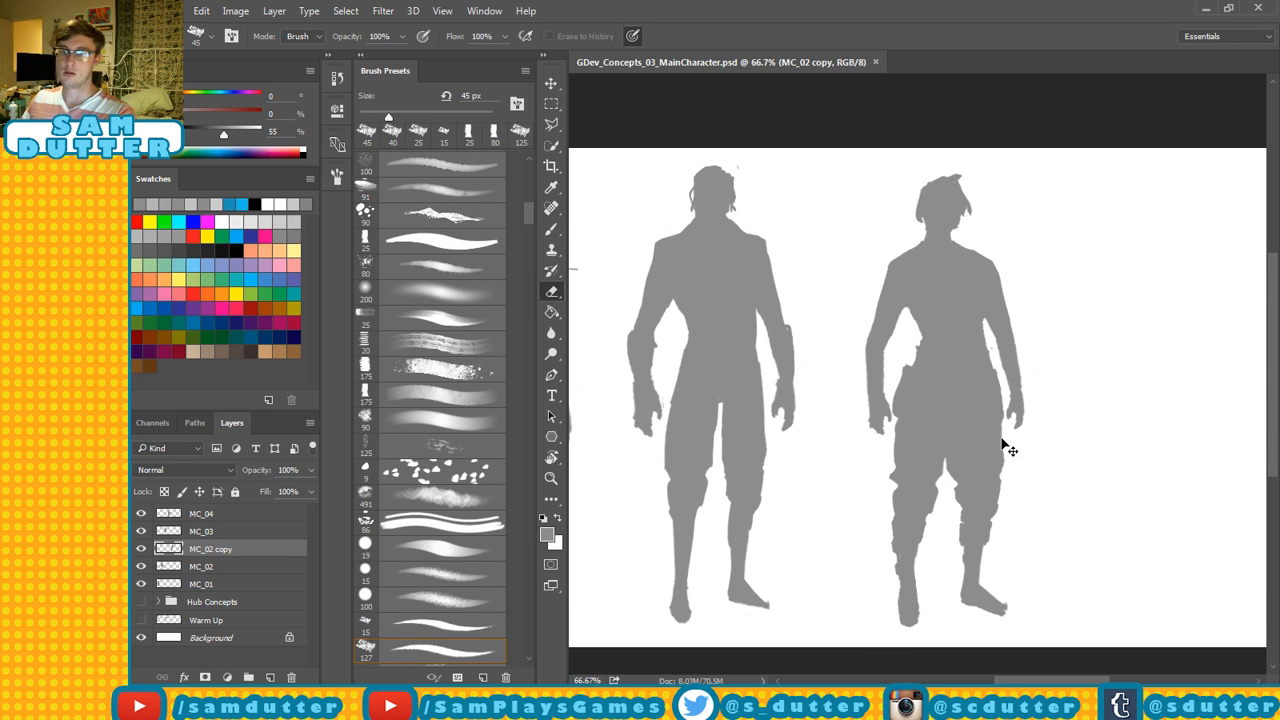
{"action": "key", "text": "ctrl+z"}
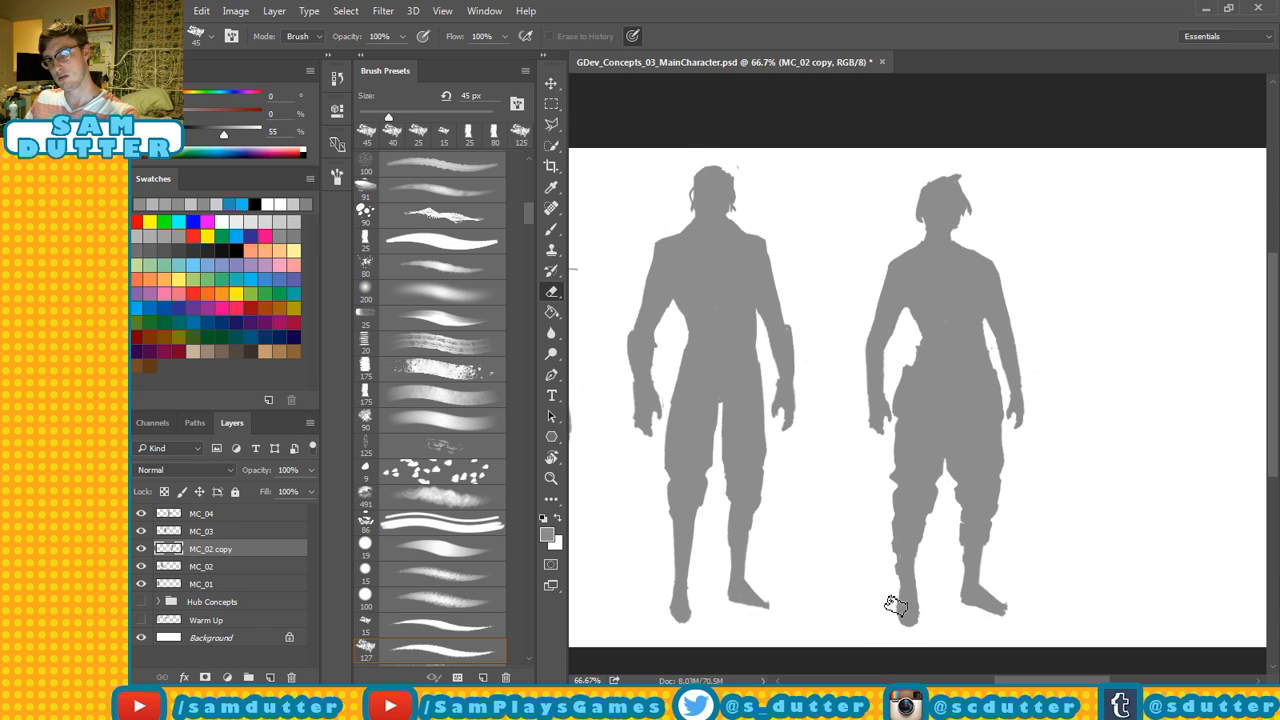
{"action": "key", "text": "ctrl+s"}
Touch up the copied figure's neck and shoulder outline with the brush and eraser, and save the document.
{"action": "left_click_drag", "start_coordinate": [1030, 359], "coordinate": [1023, 372]}
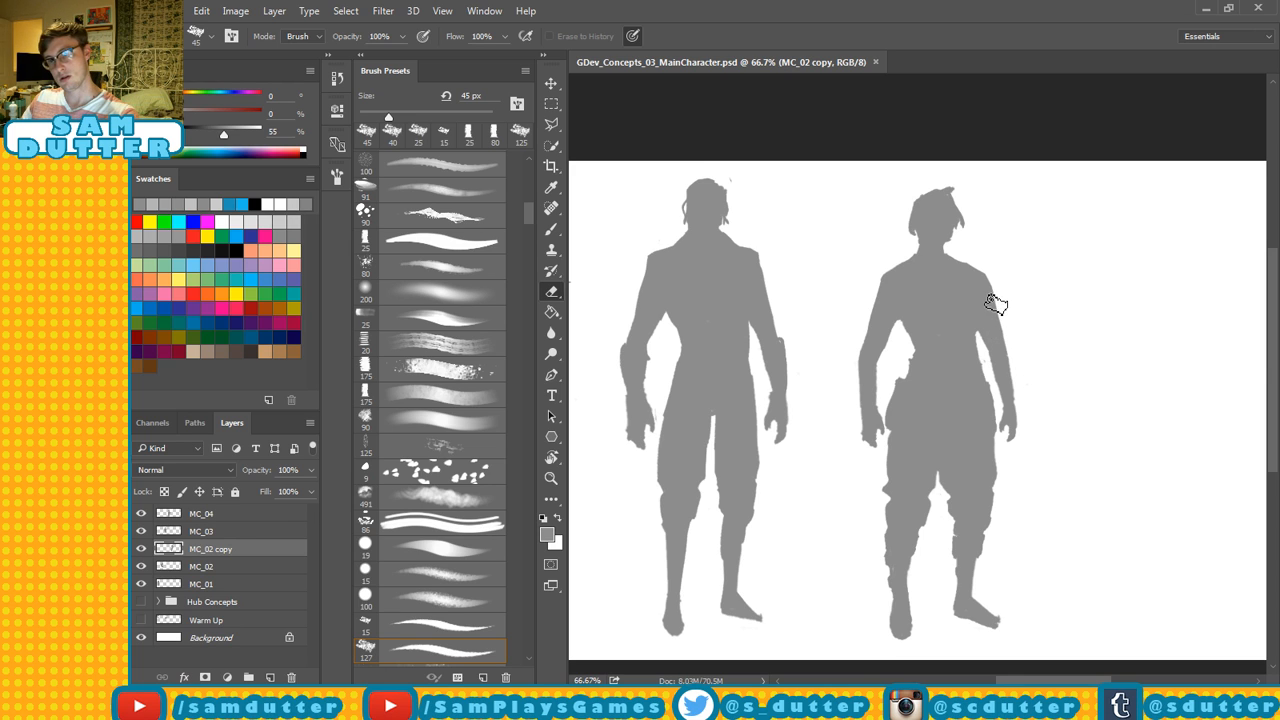
{"action": "key", "text": "b"}
{"action": "left_click_drag", "start_coordinate": [947, 246], "coordinate": [928, 283]}
{"action": "key", "text": "e"}
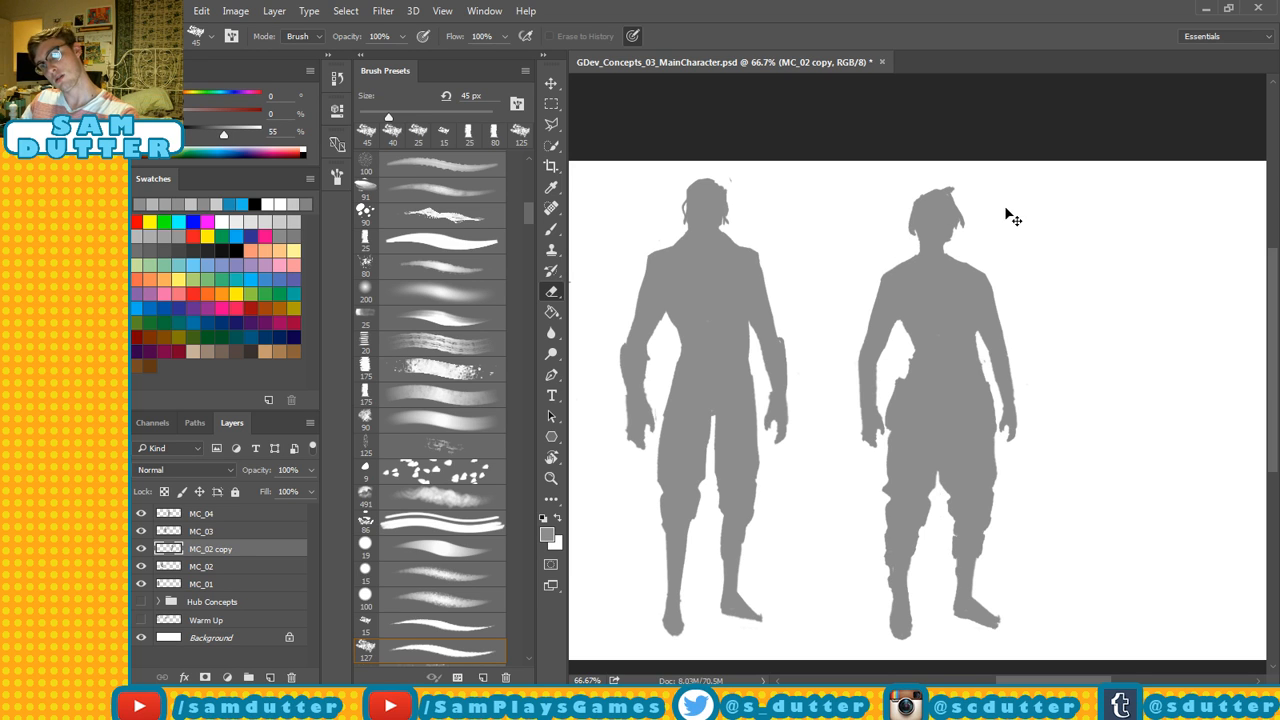
{"action": "key", "text": "s"}
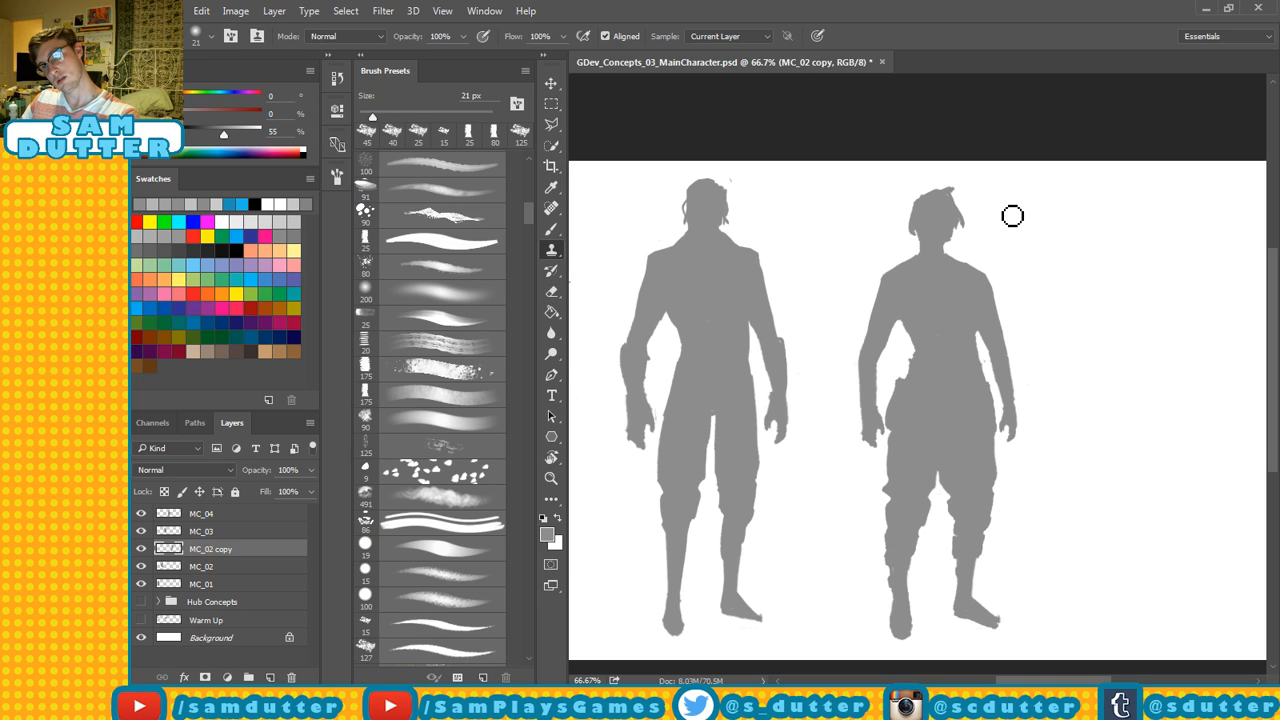
{"action": "key", "text": "ctrl+s"}
Erase the bulge at the copied figure's hip, repaint the hip, waist and neckline with the 40 px brush, and save the document.
{"action": "left_click_drag", "start_coordinate": [932, 300], "coordinate": [938, 280]}
{"action": "key", "text": "e"}
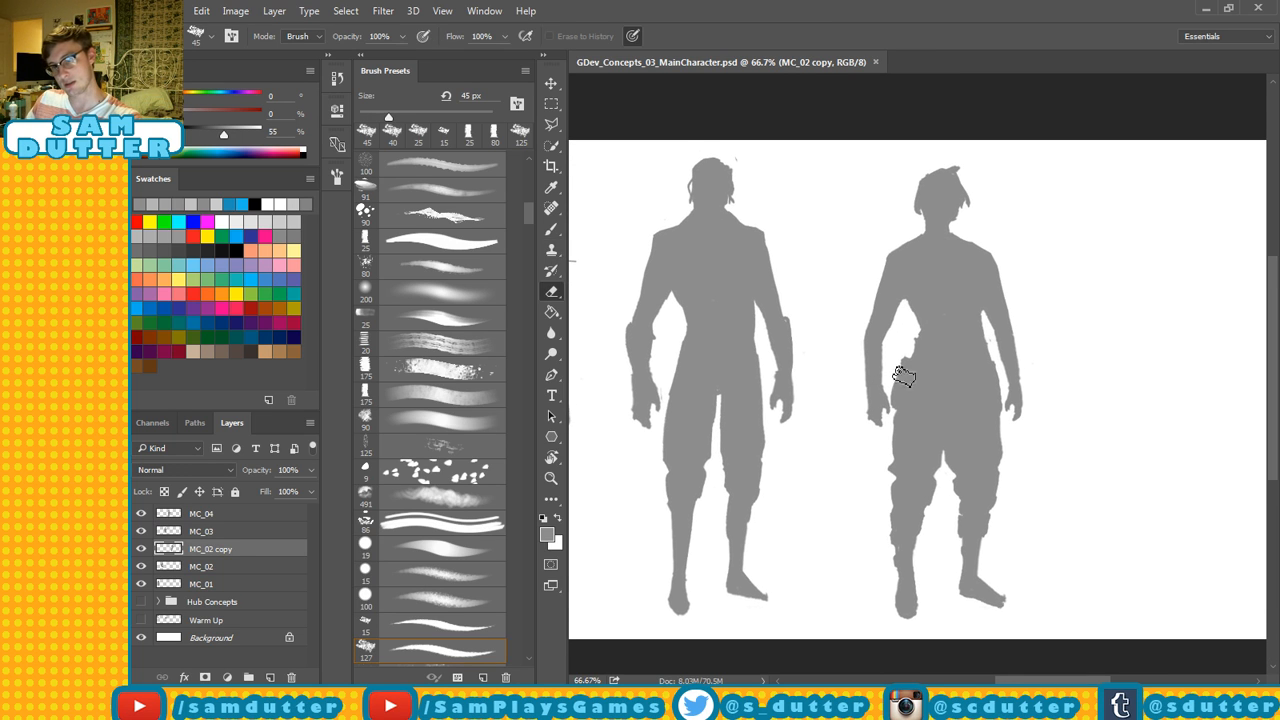
{"action": "left_click_drag", "start_coordinate": [903, 368], "coordinate": [893, 413]}
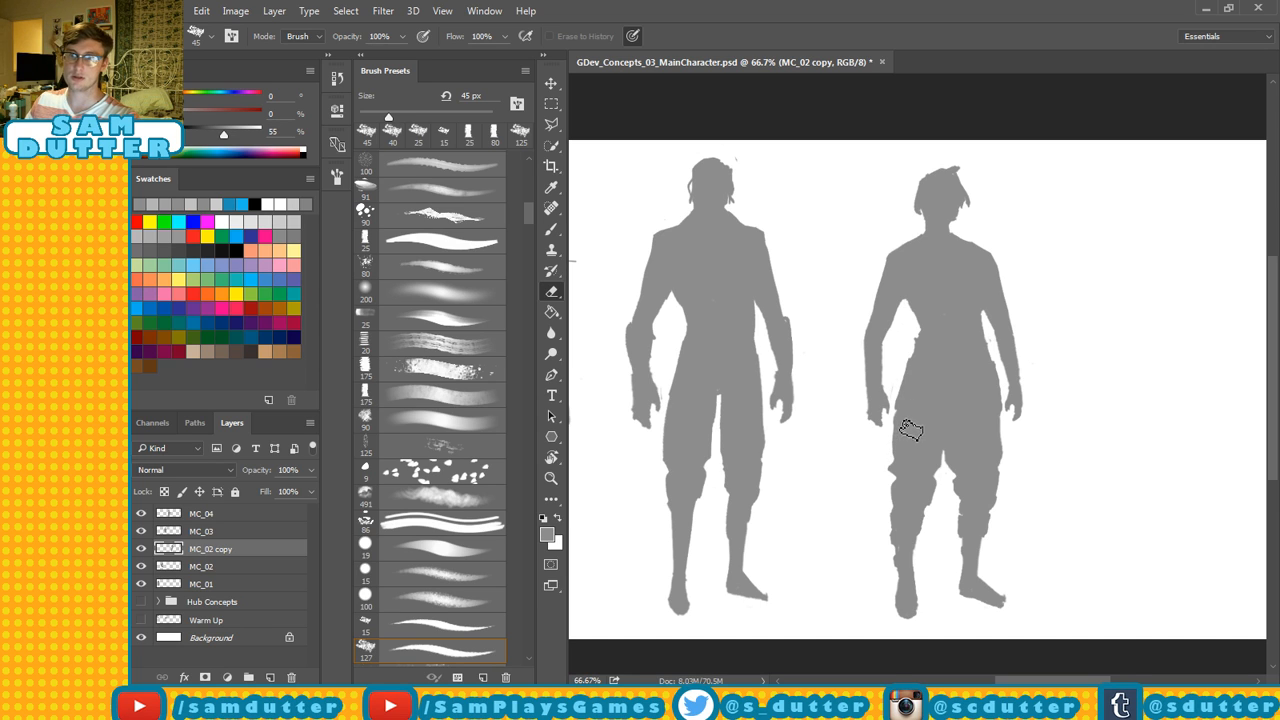
{"action": "key", "text": "b"}
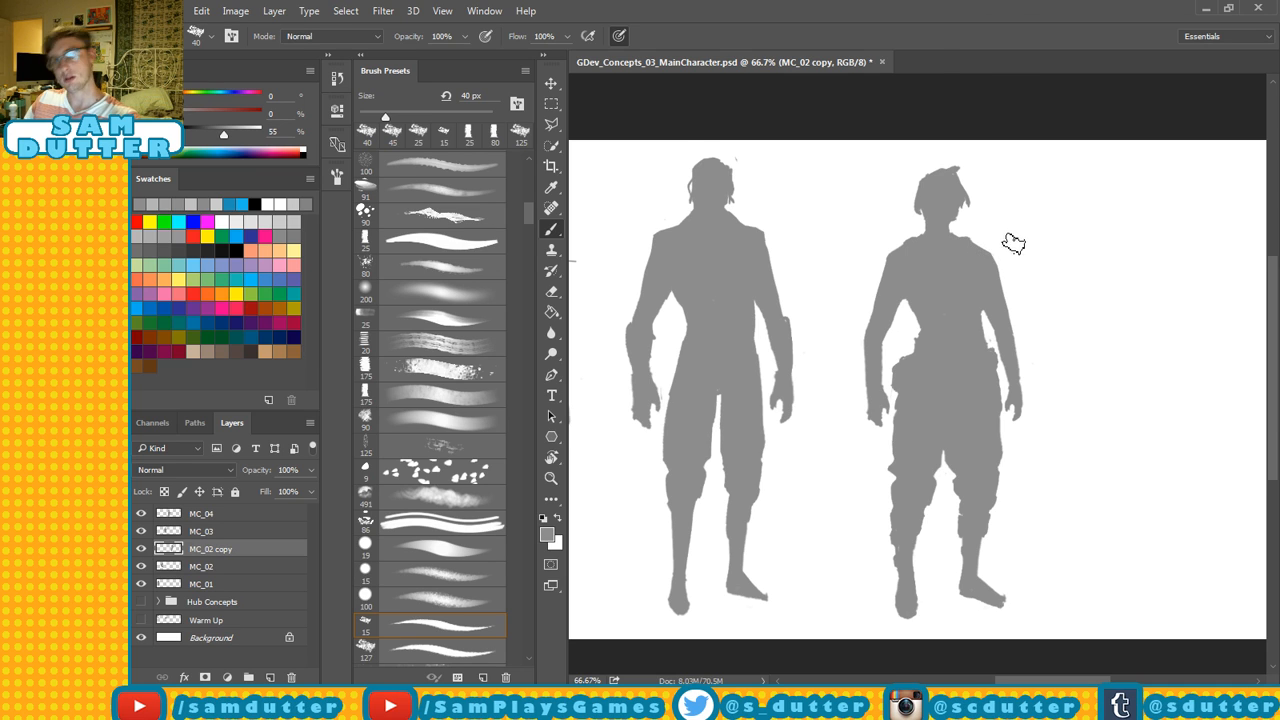
{"action": "key", "text": "ctrl+s"}
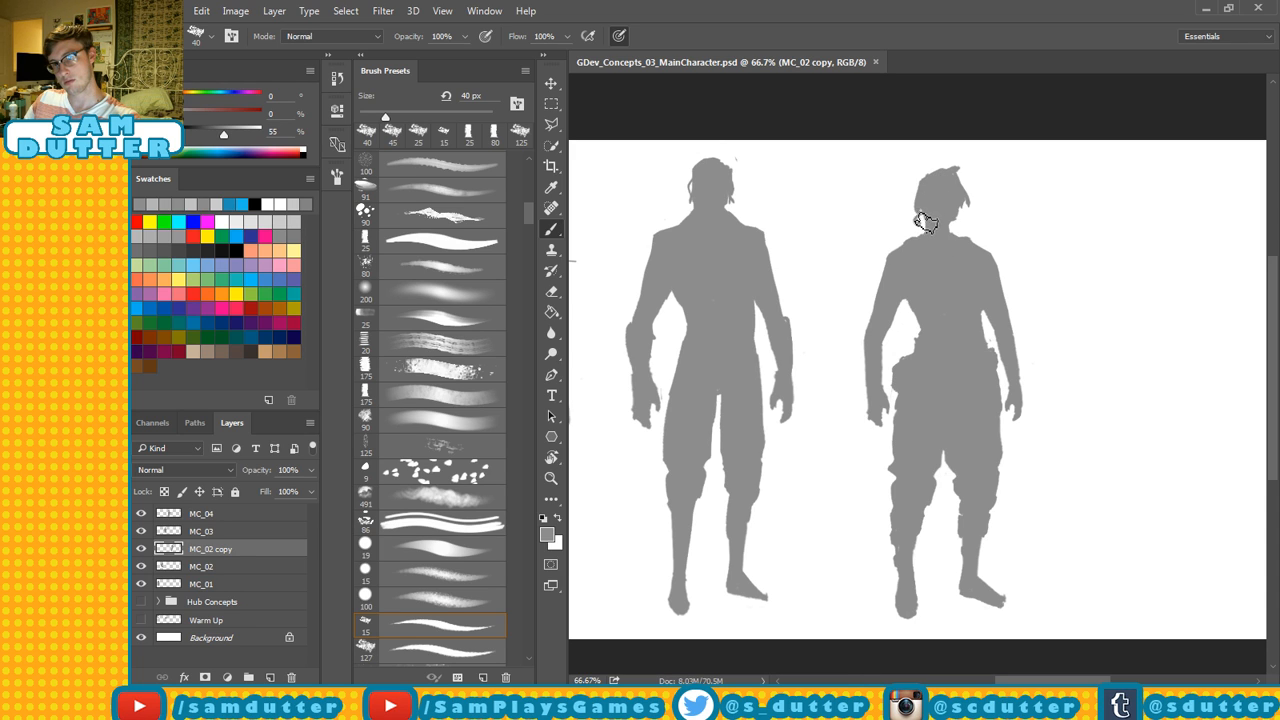
Paint a spiky tuft on the copied figure's head and a thin braid behind the neck, and save the document.
{"action": "left_click_drag", "start_coordinate": [920, 222], "coordinate": [914, 236]}
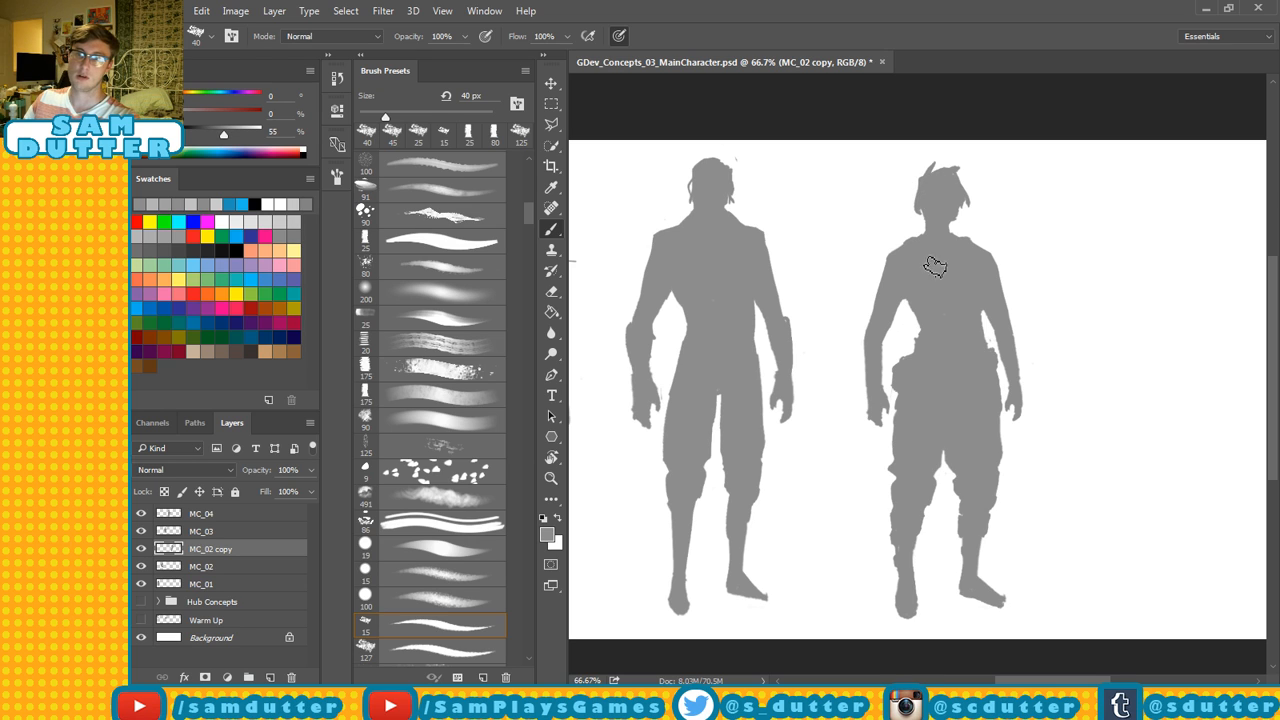
{"action": "key", "text": "e"}
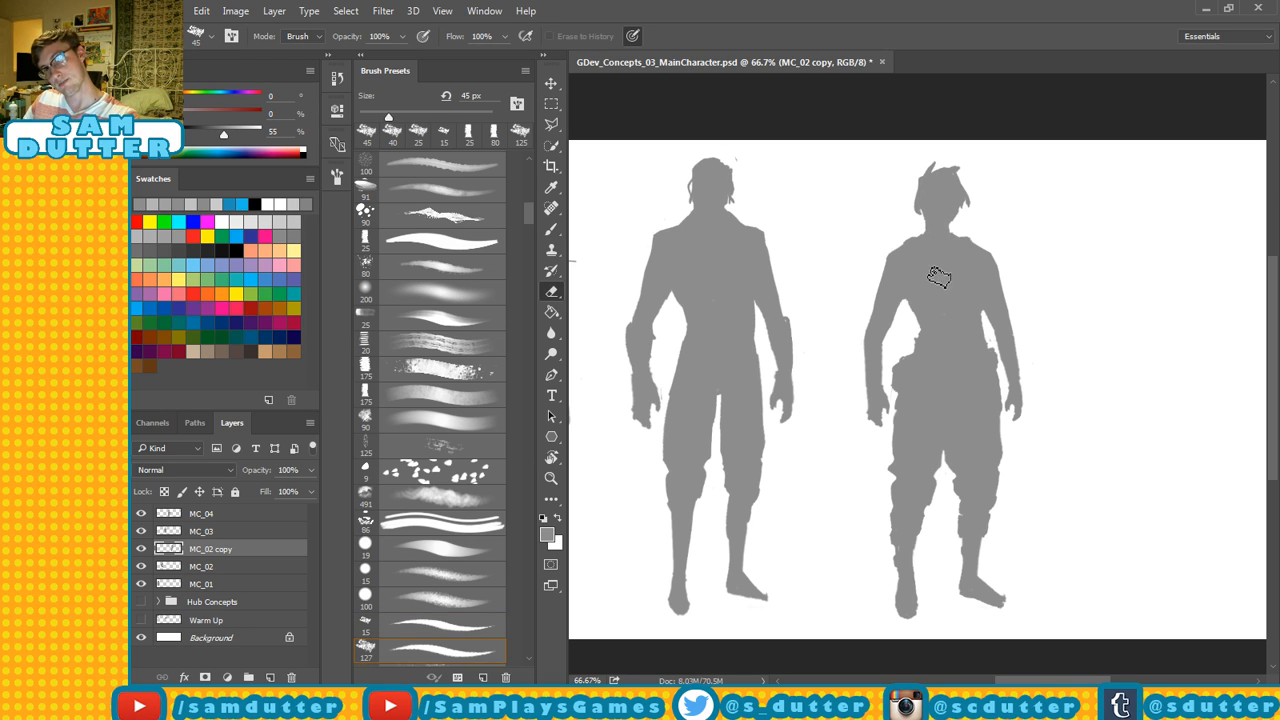
{"action": "key", "text": "b"}
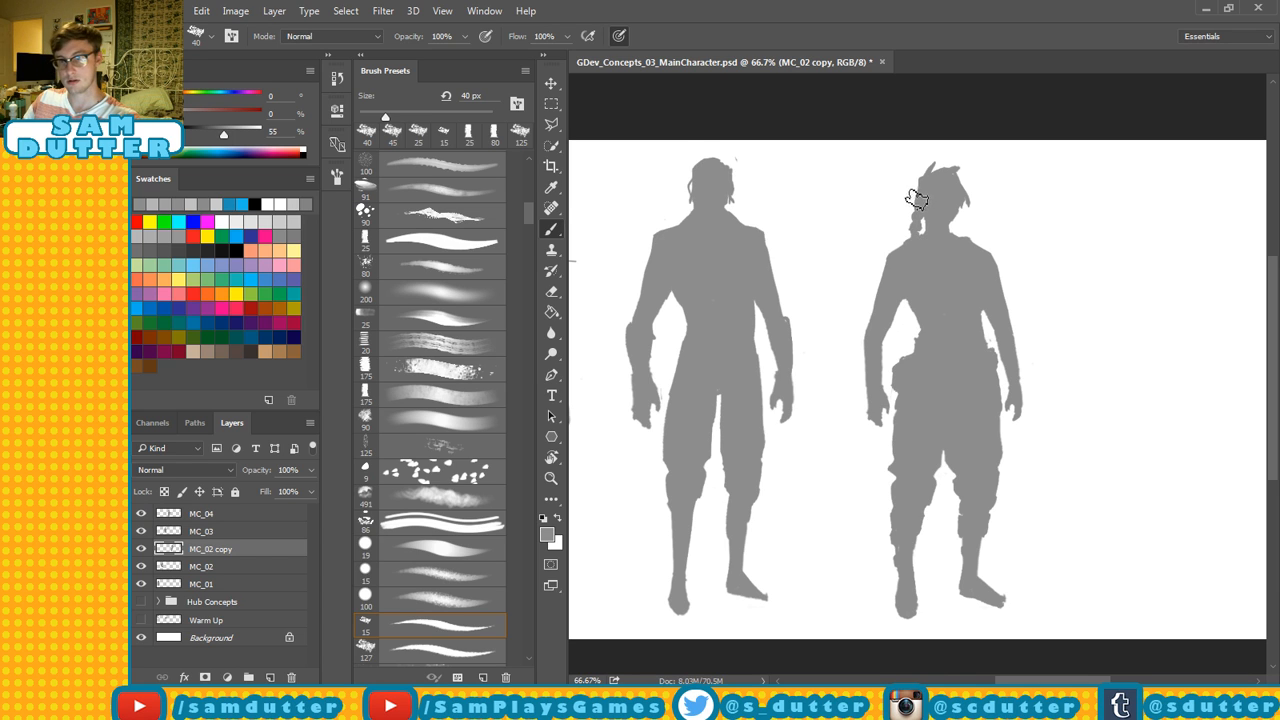
{"action": "key", "text": "ctrl+s"}
Touch up the copied figure's trouser edges around the thighs, knees and shins with the 45 px eraser and 40 px brush, and save the document.
{"action": "left_click_drag", "start_coordinate": [874, 264], "coordinate": [1030, 234]}
{"action": "key", "text": "ctrl+minus"}
{"action": "key", "text": "ctrl+minus"}
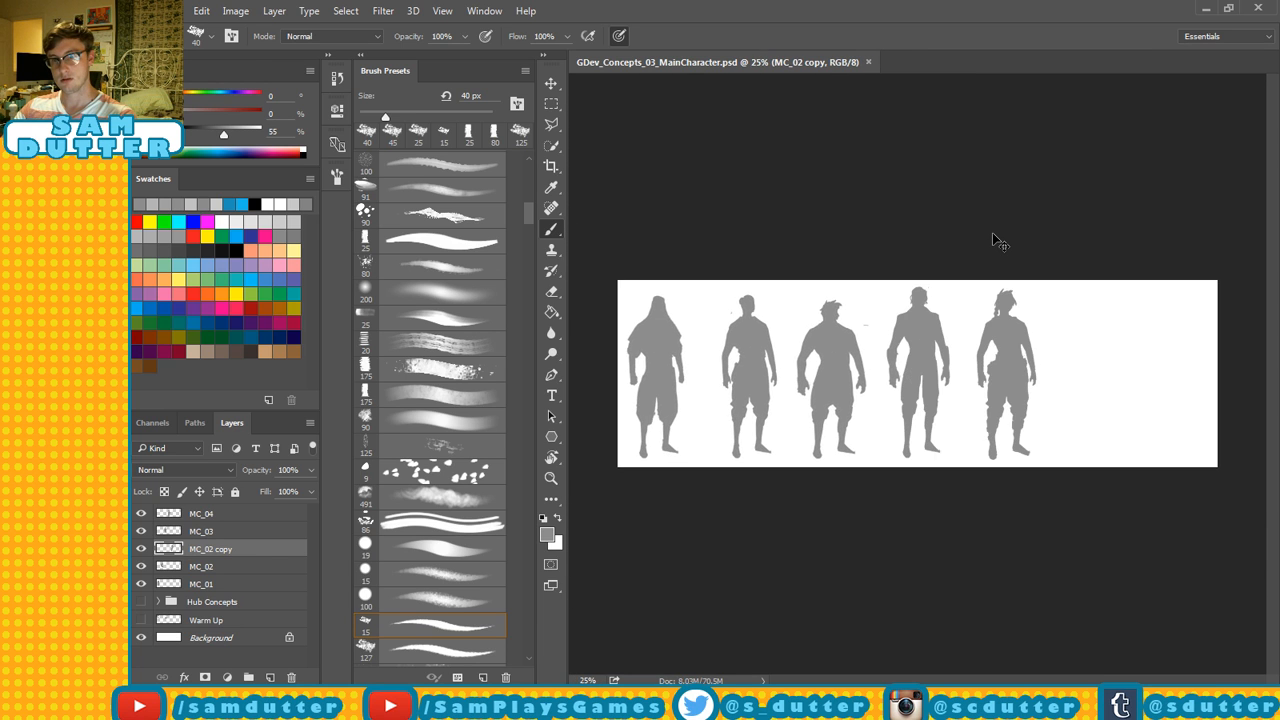
{"action": "key", "text": "ctrl+plus"}
{"action": "key", "text": "ctrl+plus"}
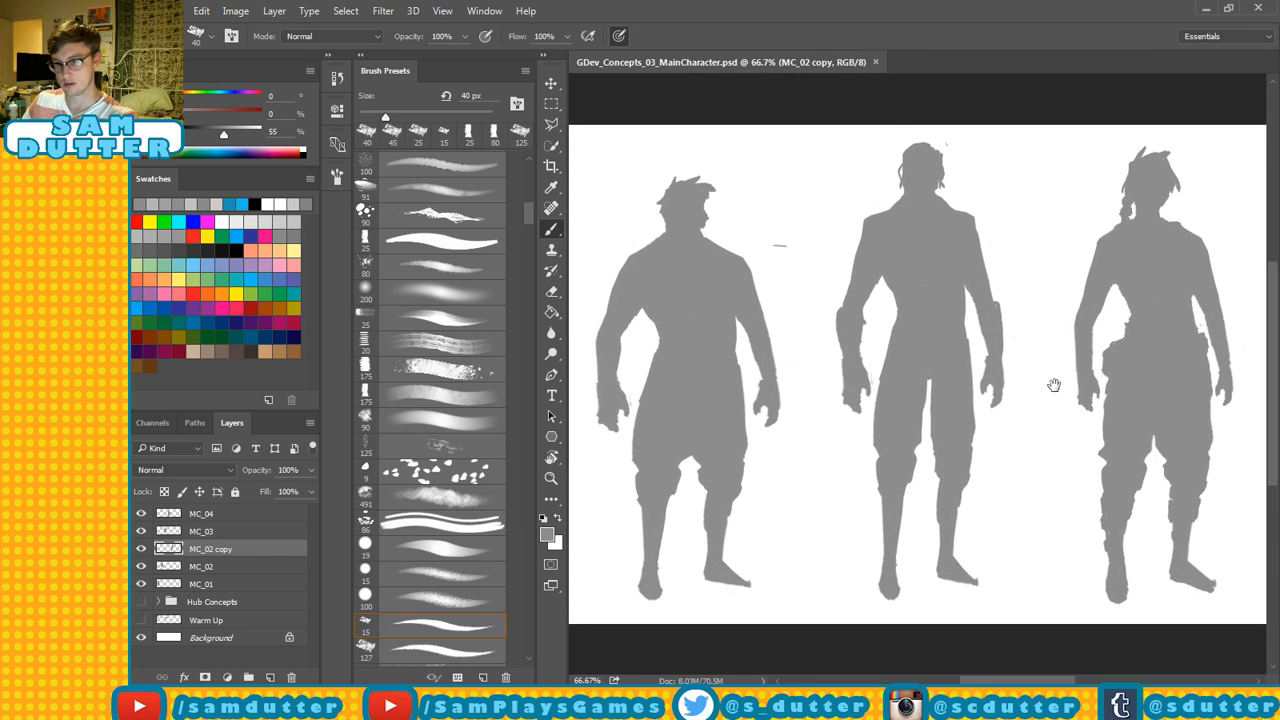
{"action": "left_click_drag", "start_coordinate": [1054, 385], "coordinate": [849, 365]}
{"action": "key", "text": "e"}
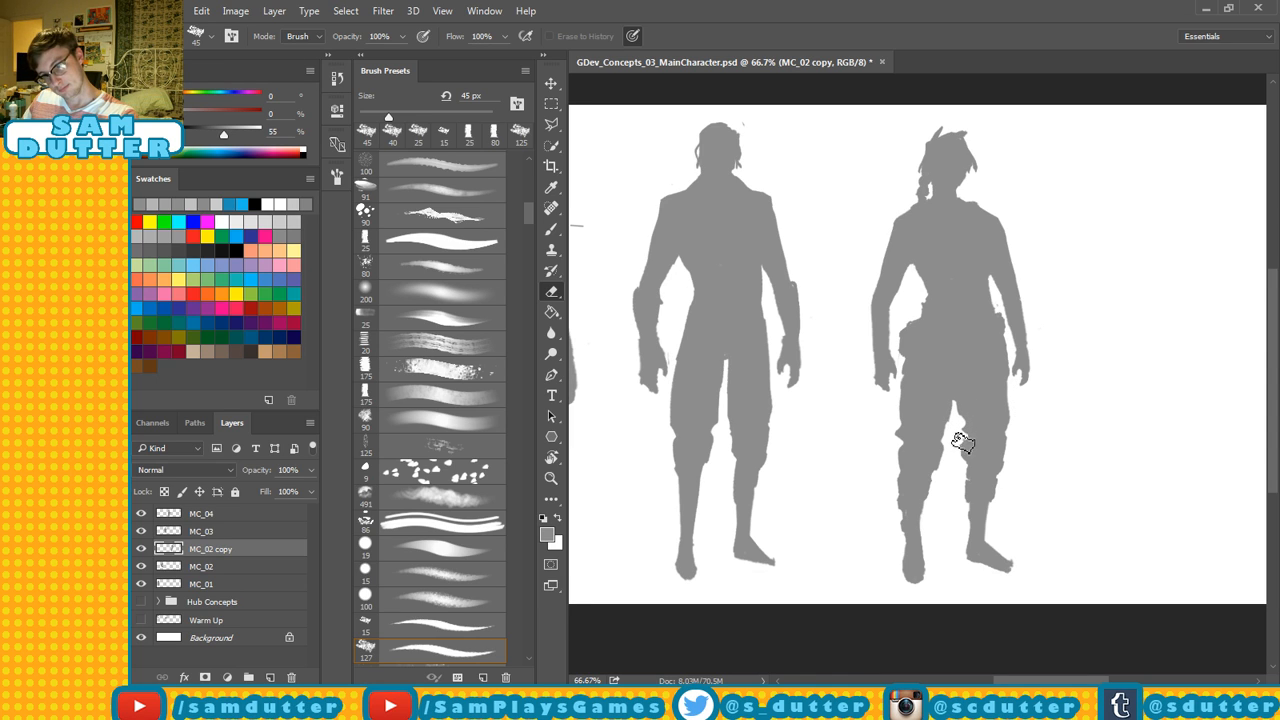
{"action": "key", "text": "b"}
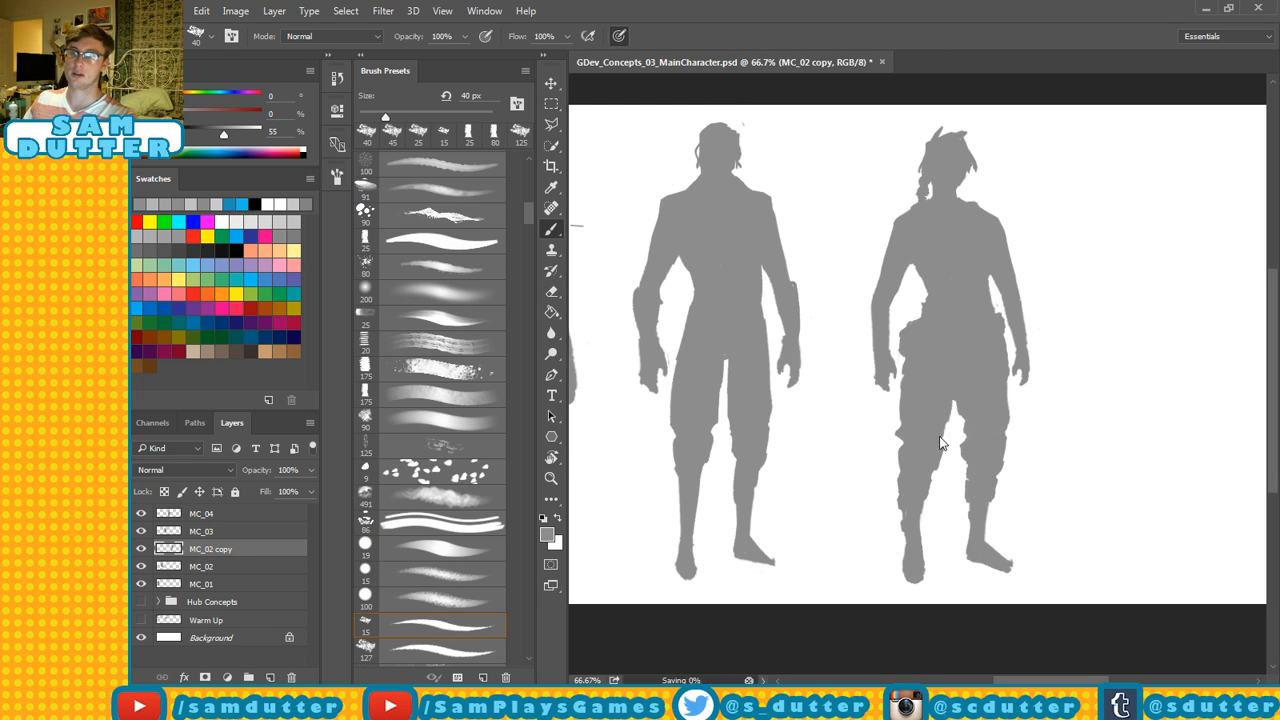
{"action": "key", "text": "e"}
{"action": "mouse_move", "coordinate": [903, 386]}
{"action": "left_mouse_down"}
{"action": "mouse_move", "coordinate": [905, 362]}
{"action": "mouse_move", "coordinate": [903, 381]}
{"action": "left_mouse_up"}
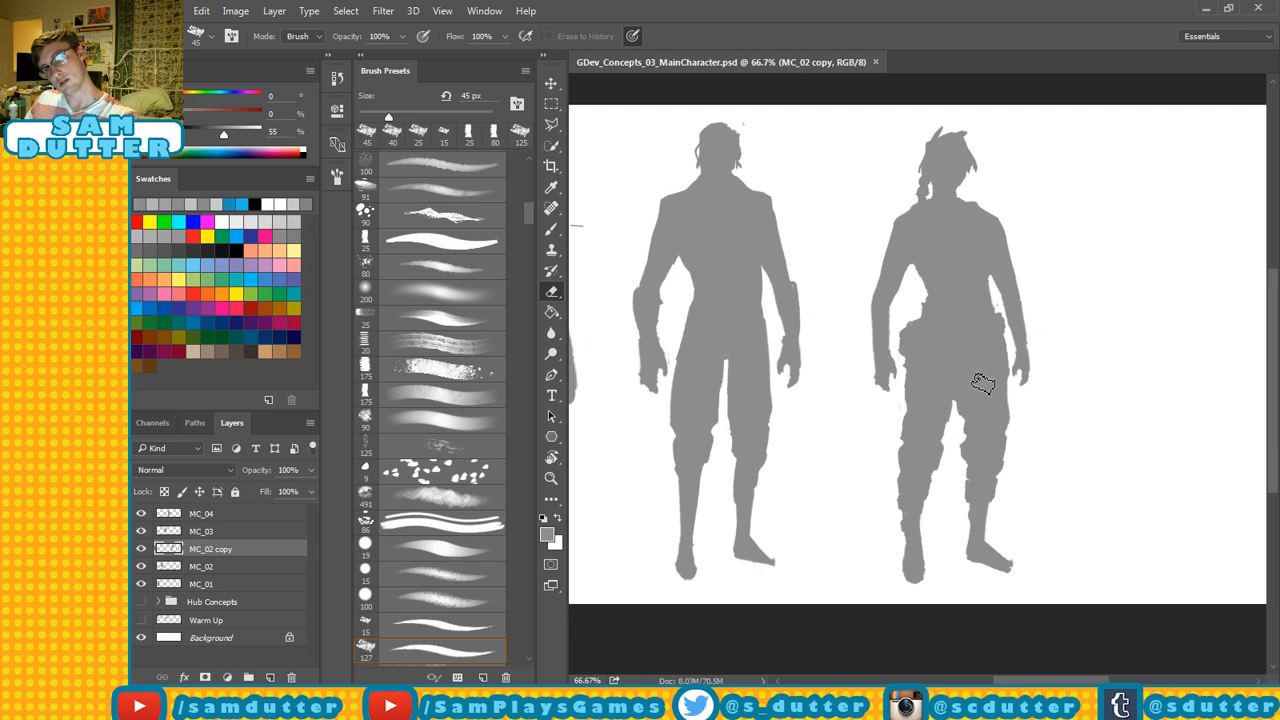
{"action": "key", "text": "b"}
{"action": "left_click_drag", "start_coordinate": [975, 507], "coordinate": [973, 551]}
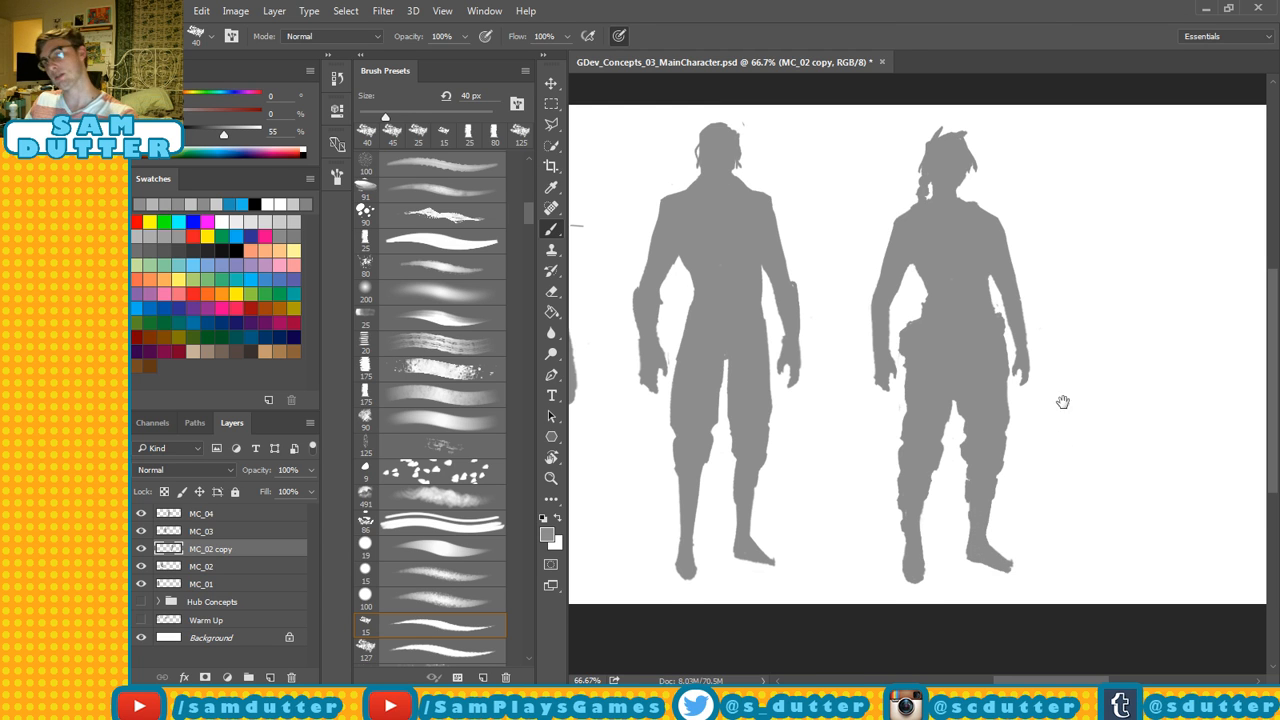
Toggle the MC_02 copy layer's visibility to identify its figure, move it above MC_04 in the layer stack, and hide MC_04.
{"action": "left_click_drag", "start_coordinate": [1060, 397], "coordinate": [1027, 403]}
{"action": "key", "text": "ctrl+minus"}
{"action": "key", "text": "ctrl+minus"}
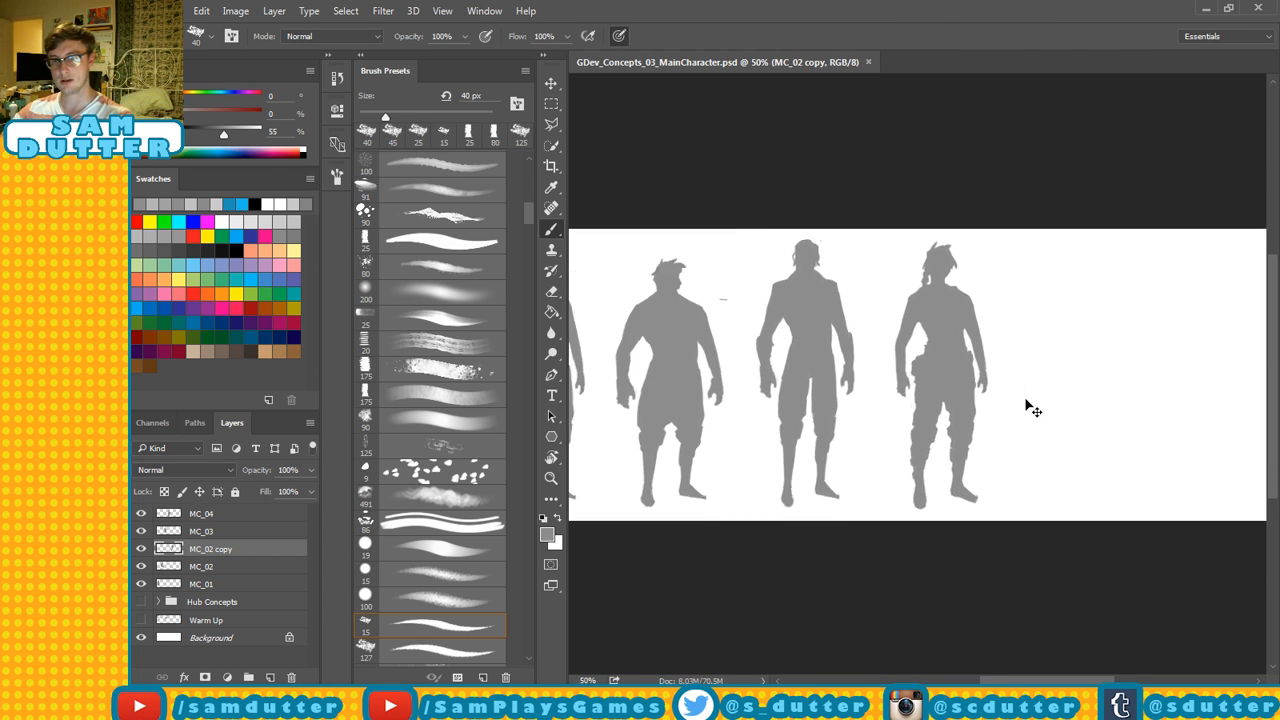
{"action": "key", "text": "ctrl+minus"}
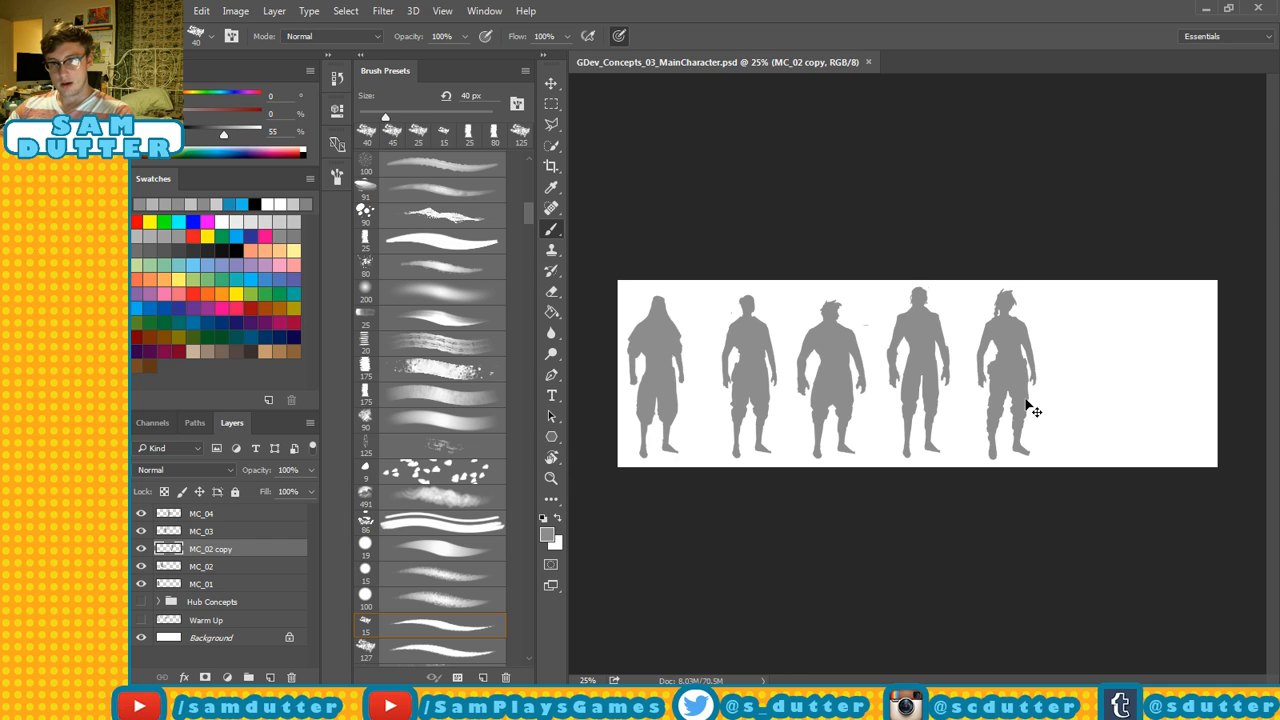
{"action": "key", "text": "ctrl+plus"}
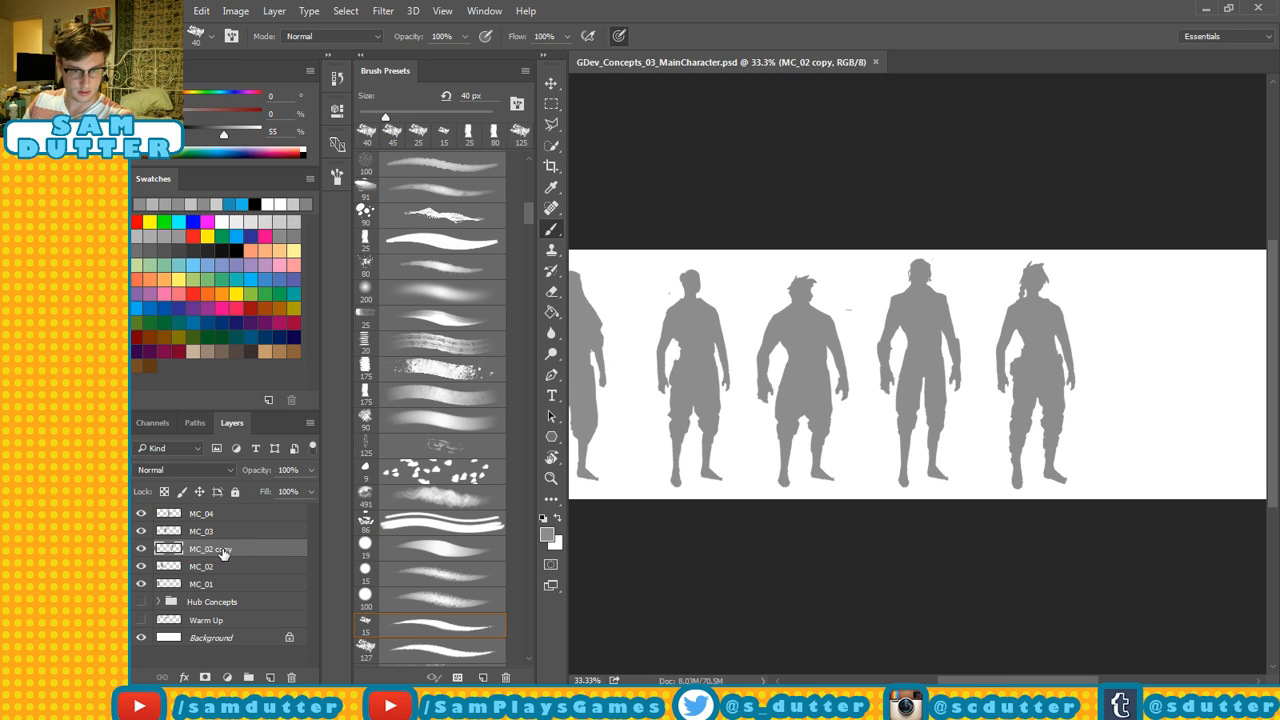
{"action": "left_click", "coordinate": [141, 549]}
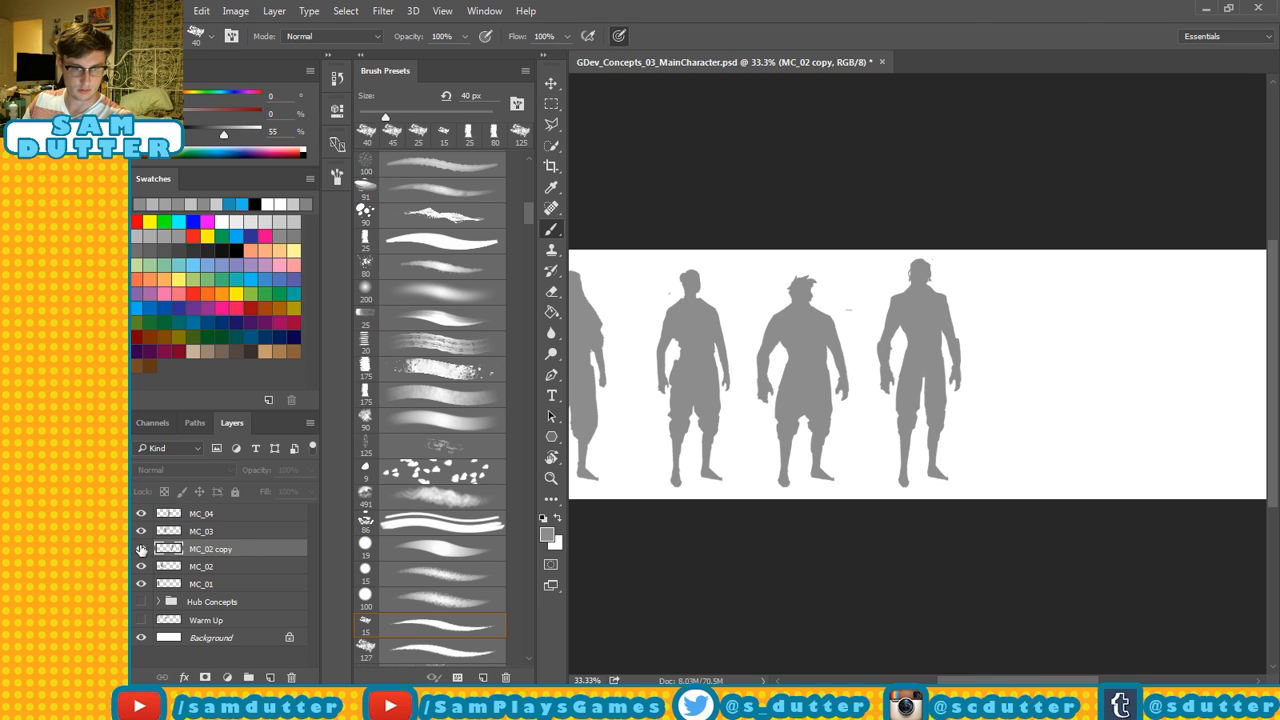
{"action": "left_click", "coordinate": [141, 549]}
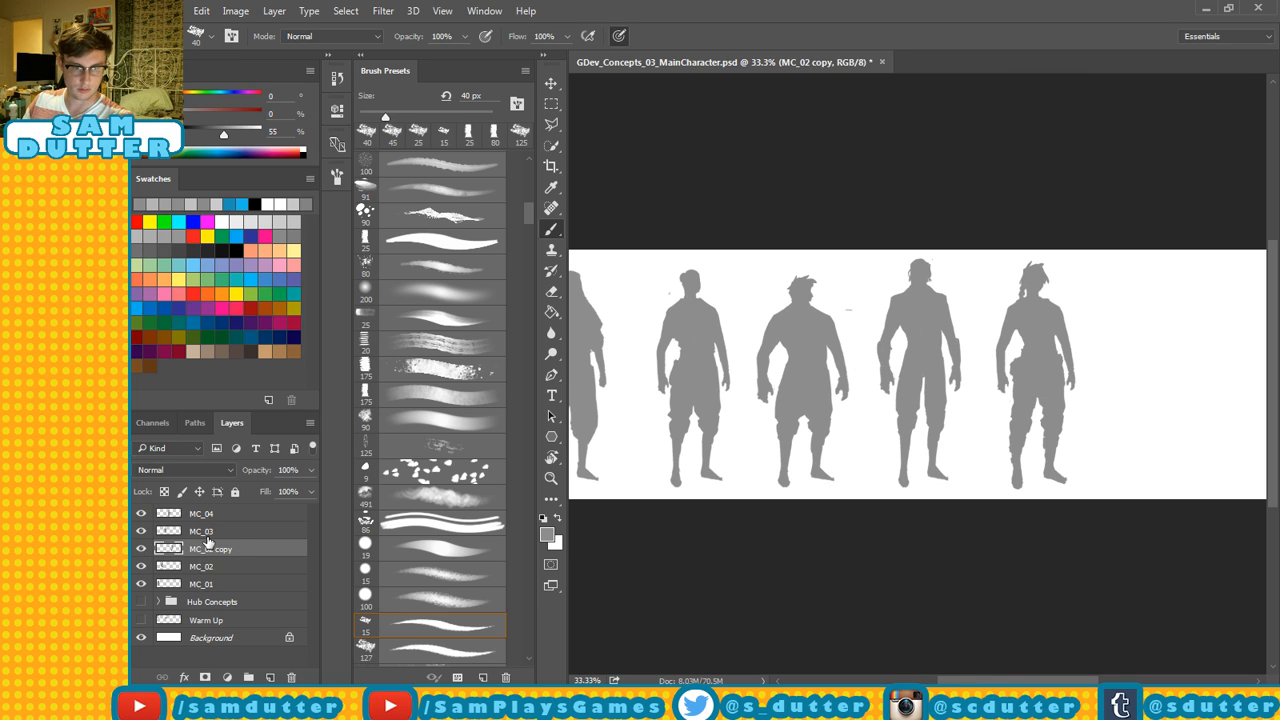
{"action": "mouse_move", "coordinate": [220, 535]}
{"action": "left_mouse_down"}
{"action": "mouse_move", "coordinate": [224, 555]}
{"action": "mouse_move", "coordinate": [222, 524]}
{"action": "mouse_move", "coordinate": [218, 539]}
{"action": "left_mouse_up"}
{"action": "left_click", "coordinate": [142, 533]}
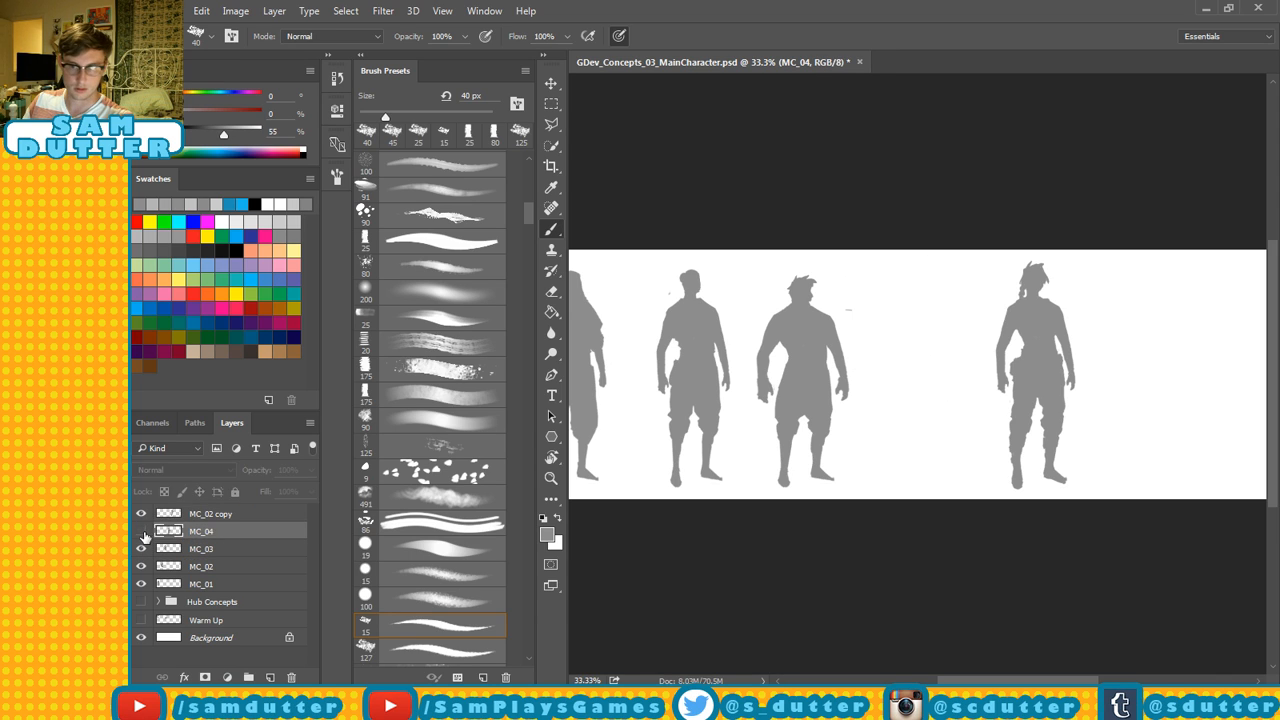
Rename the topmost MC_02 copy layer as MC_05 and make MC_04 visible again.
{"action": "double_click", "coordinate": [212, 516]}
{"action": "type", "text": "MC_0"}
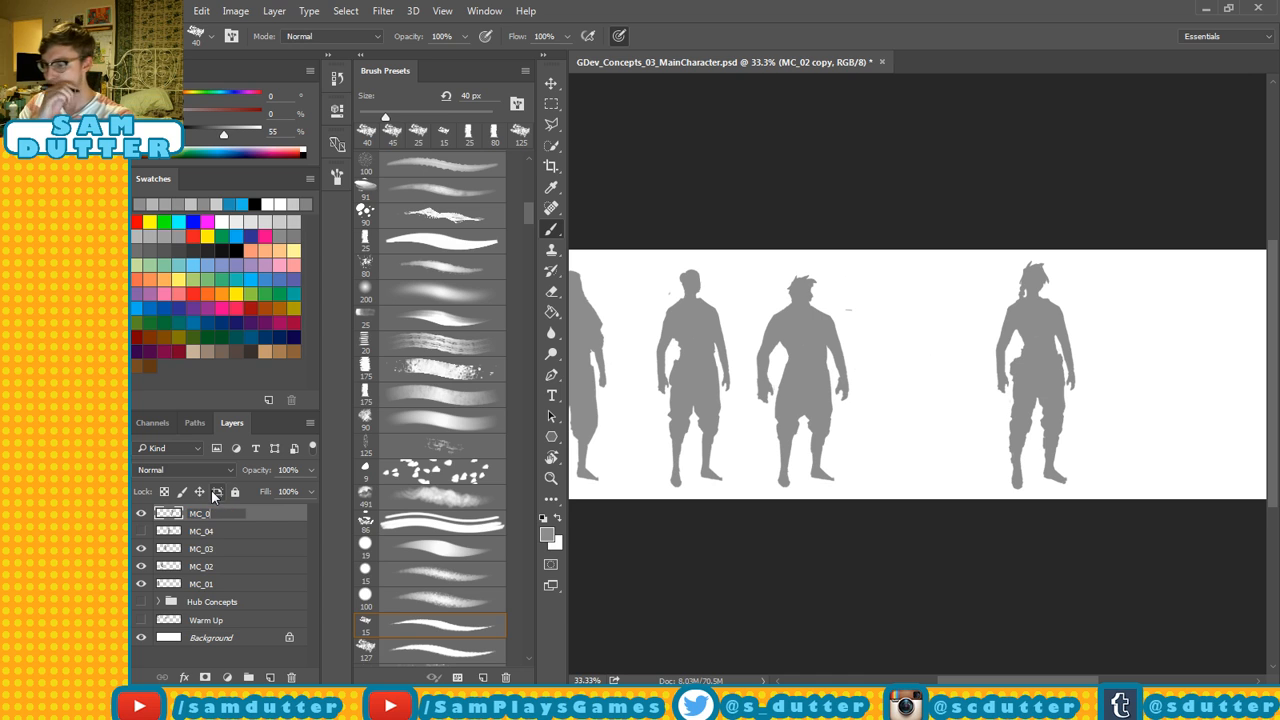
{"action": "type", "text": "5"}
{"action": "key", "text": "Return"}
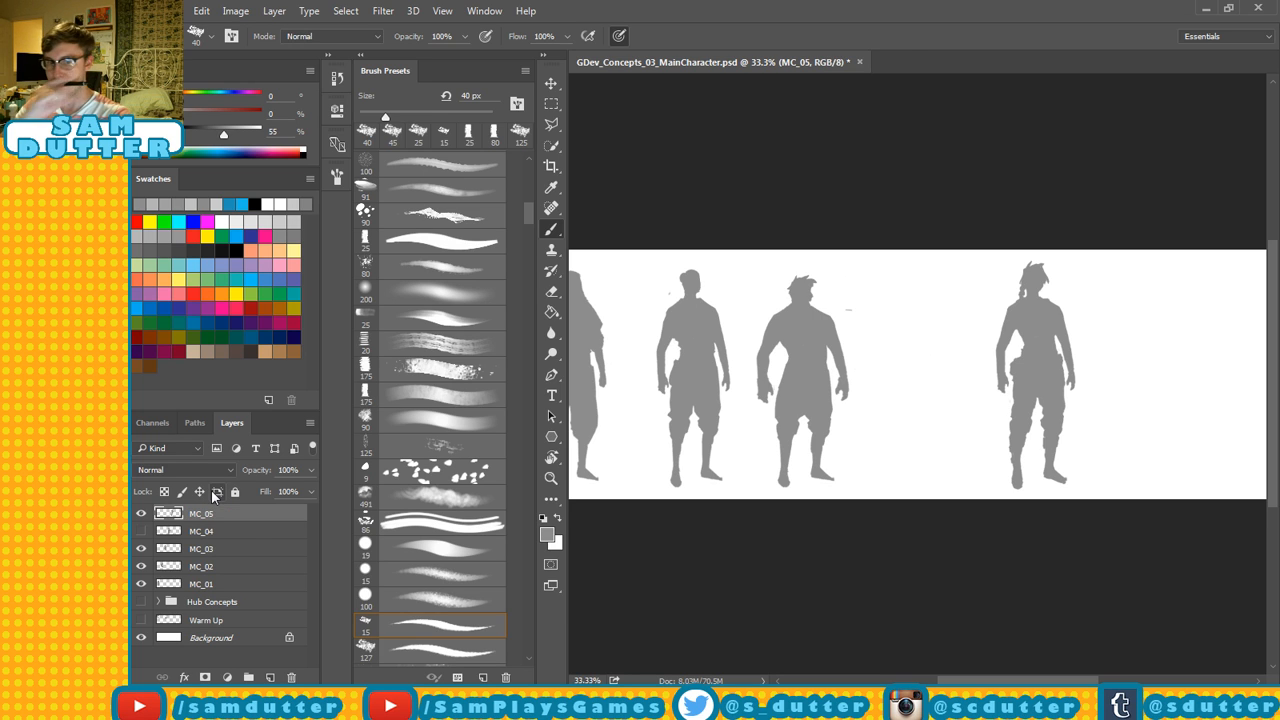
{"action": "left_click", "coordinate": [140, 531]}
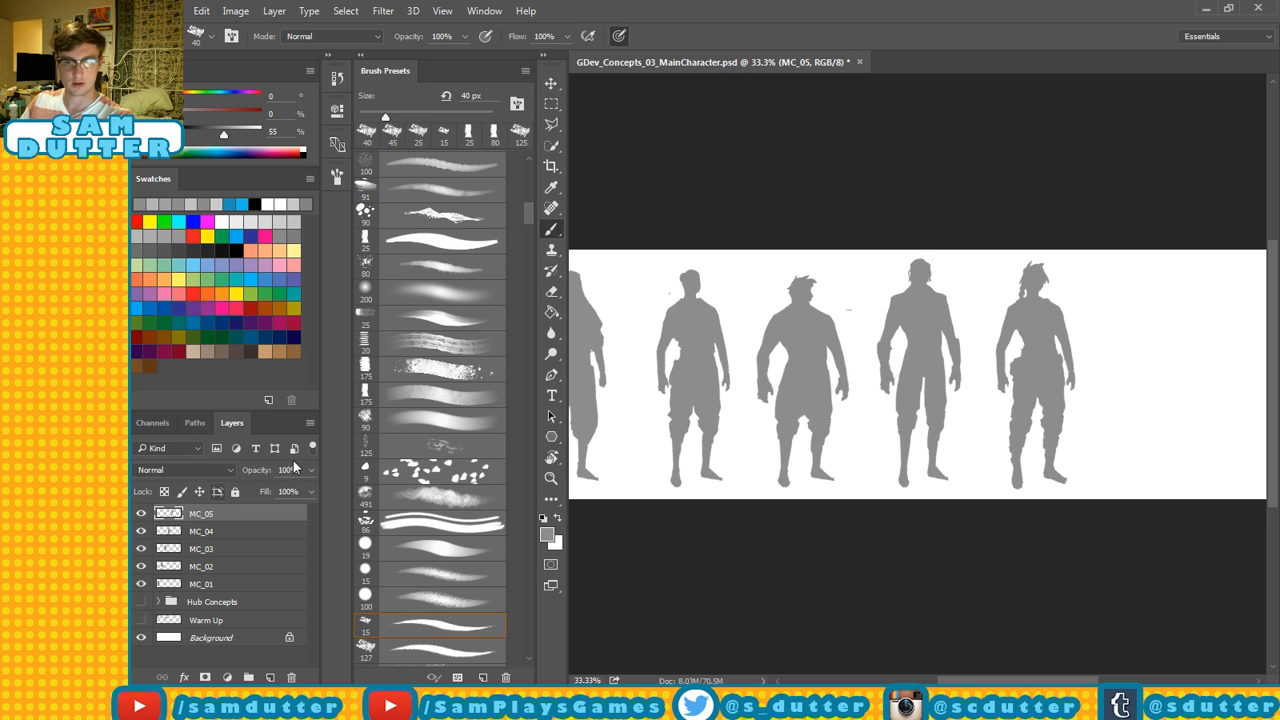
Duplicate the MC_02 layer and move the duplicate figure into the empty space beyond the MC_05 figure.
{"action": "left_click_drag", "start_coordinate": [919, 344], "coordinate": [962, 320]}
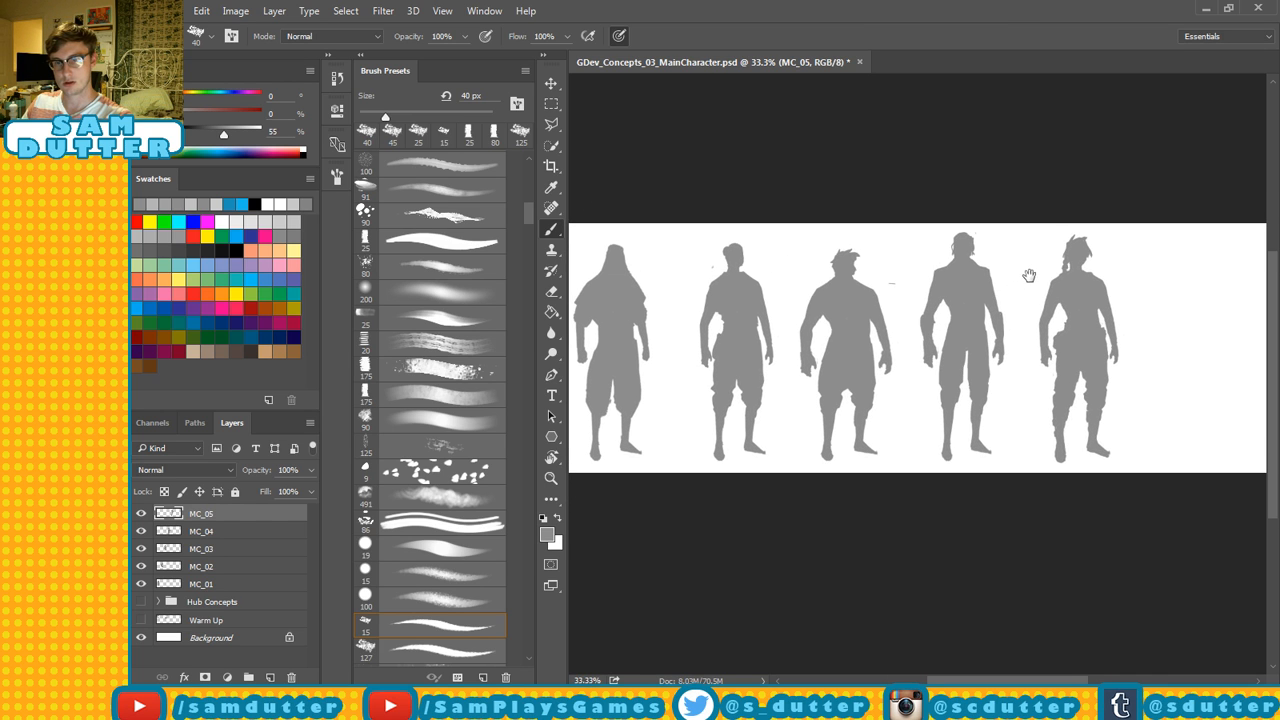
{"action": "left_click_drag", "start_coordinate": [1029, 275], "coordinate": [988, 288]}
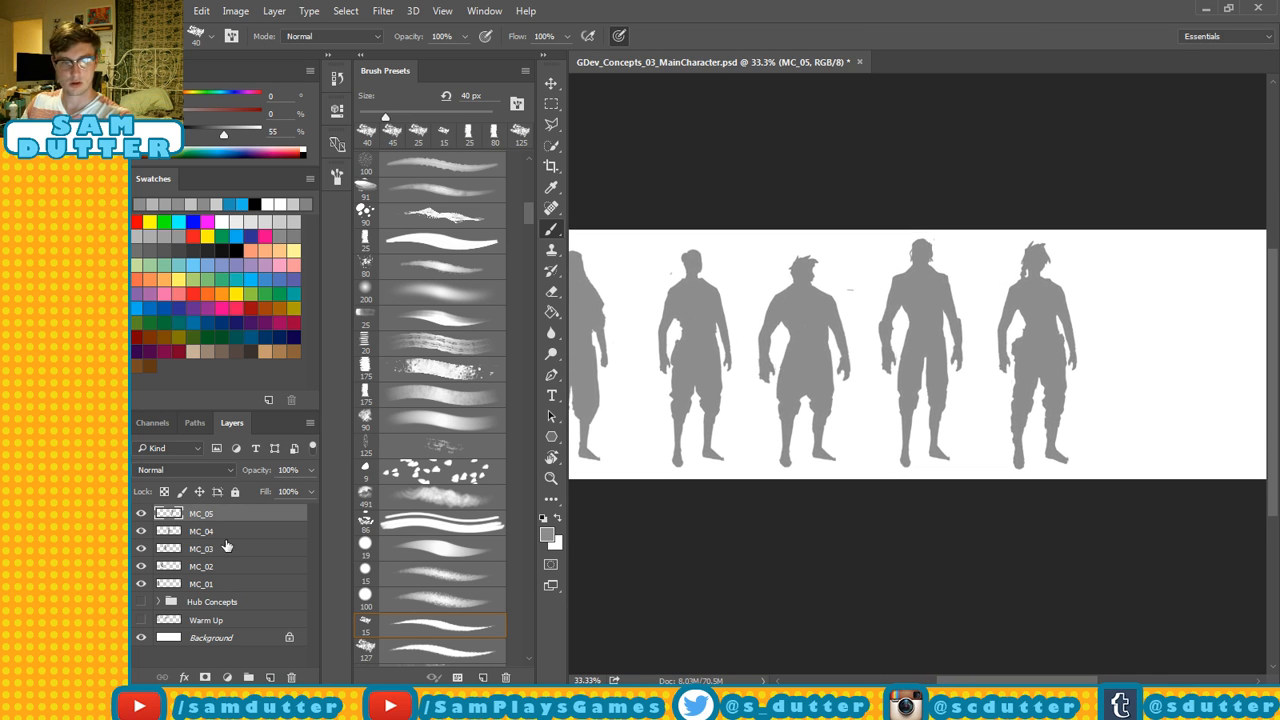
{"action": "left_click", "coordinate": [236, 568]}
{"action": "left_click_drag", "start_coordinate": [255, 572], "coordinate": [270, 677]}
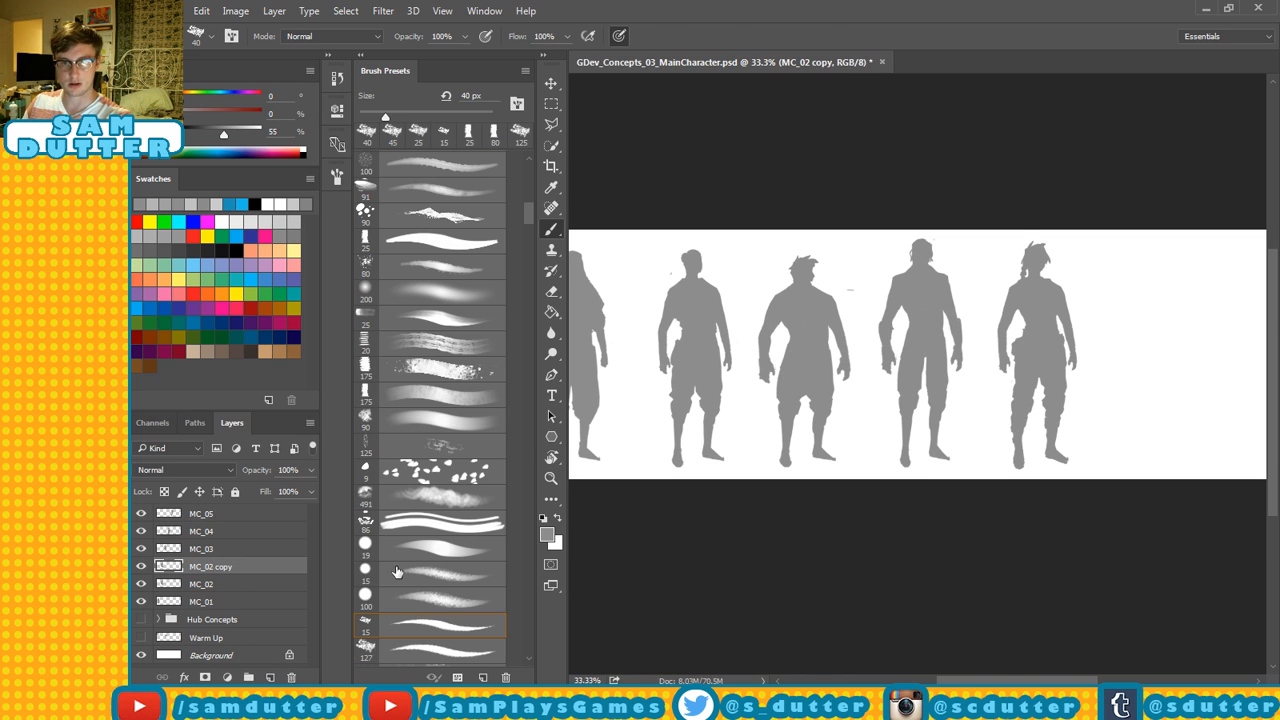
{"action": "key", "text": "v"}
{"action": "left_click_drag", "start_coordinate": [694, 316], "coordinate": [1152, 294]}
{"action": "left_click_drag", "start_coordinate": [1149, 347], "coordinate": [1024, 365]}
Transform the new MC_02 copy to 104.95% width and 95.25% height, and save the document.
{"action": "key", "text": "ctrl+t"}
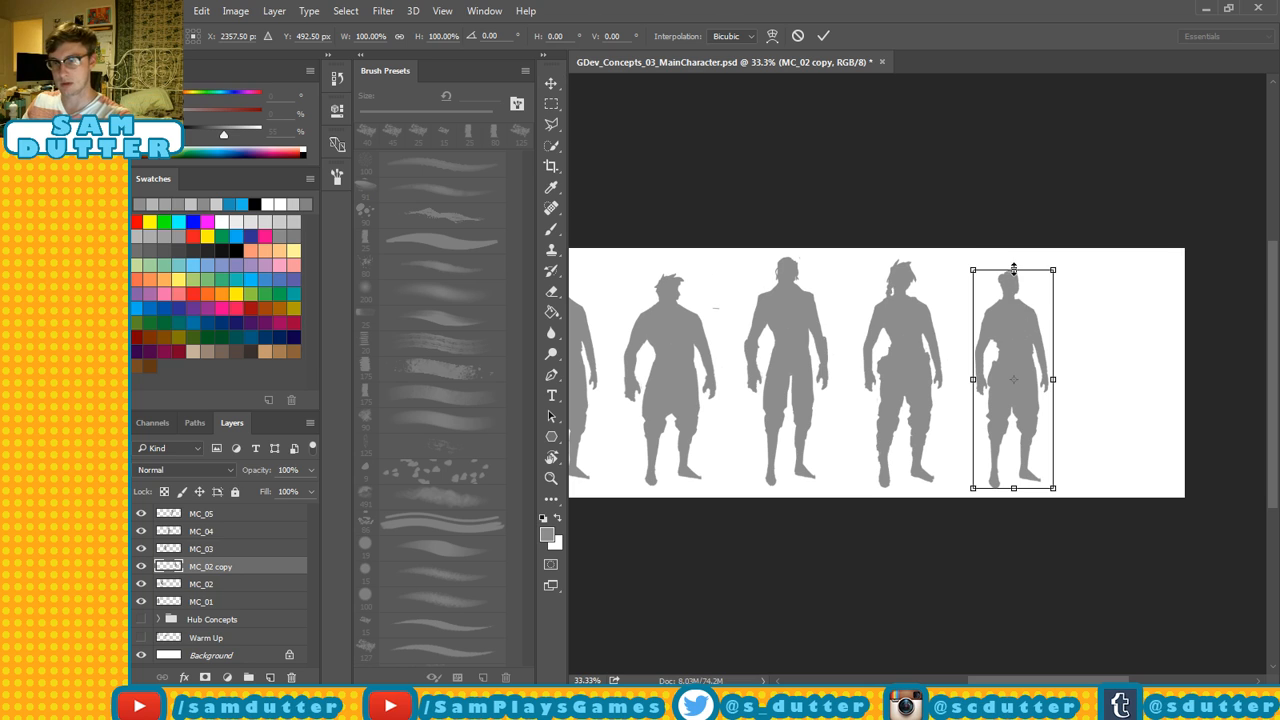
{"action": "left_click_drag", "start_coordinate": [1013, 269], "coordinate": [1013, 280]}
{"action": "left_click_drag", "start_coordinate": [974, 379], "coordinate": [969, 384]}
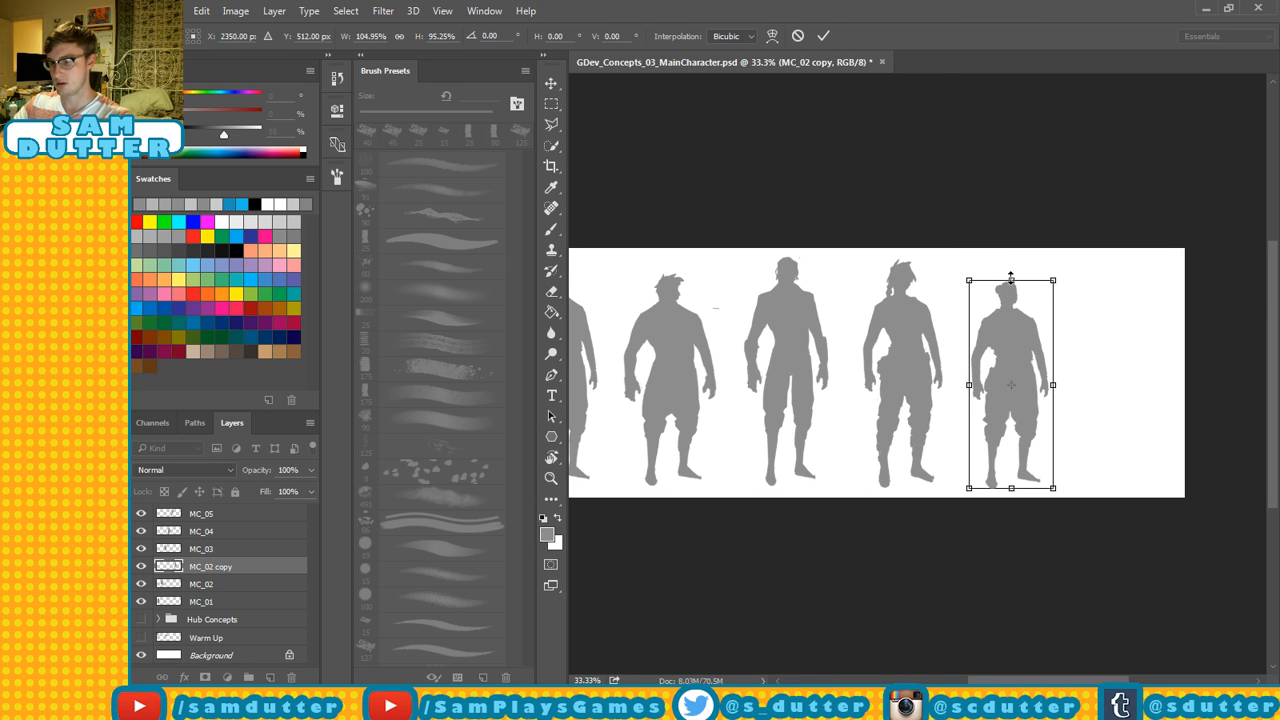
{"action": "key", "text": "Return"}
Erase the hair bun on the new copied figure and paint long hair around the head and neck with the 40 px brush.
{"action": "key", "text": "ctrl+plus"}
{"action": "key", "text": "ctrl+plus"}
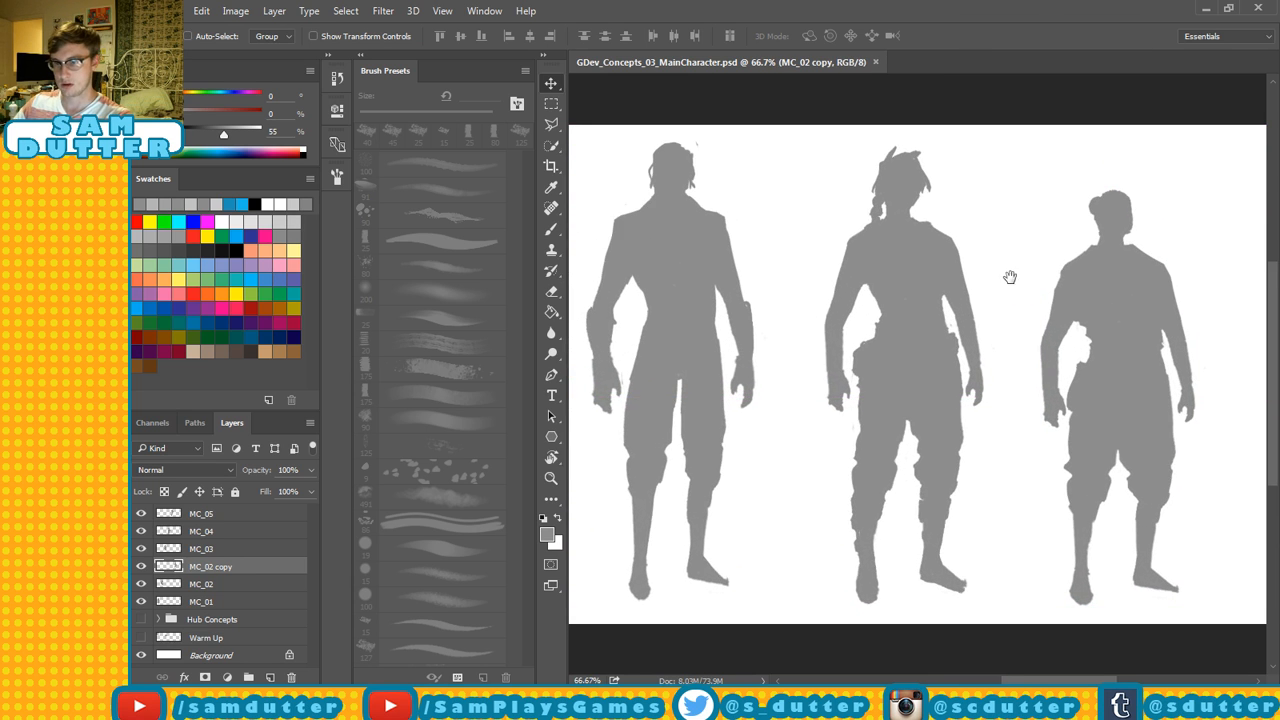
{"action": "left_click_drag", "start_coordinate": [1065, 238], "coordinate": [940, 288]}
{"action": "key", "text": "ctrl+plus"}
{"action": "key", "text": "e"}
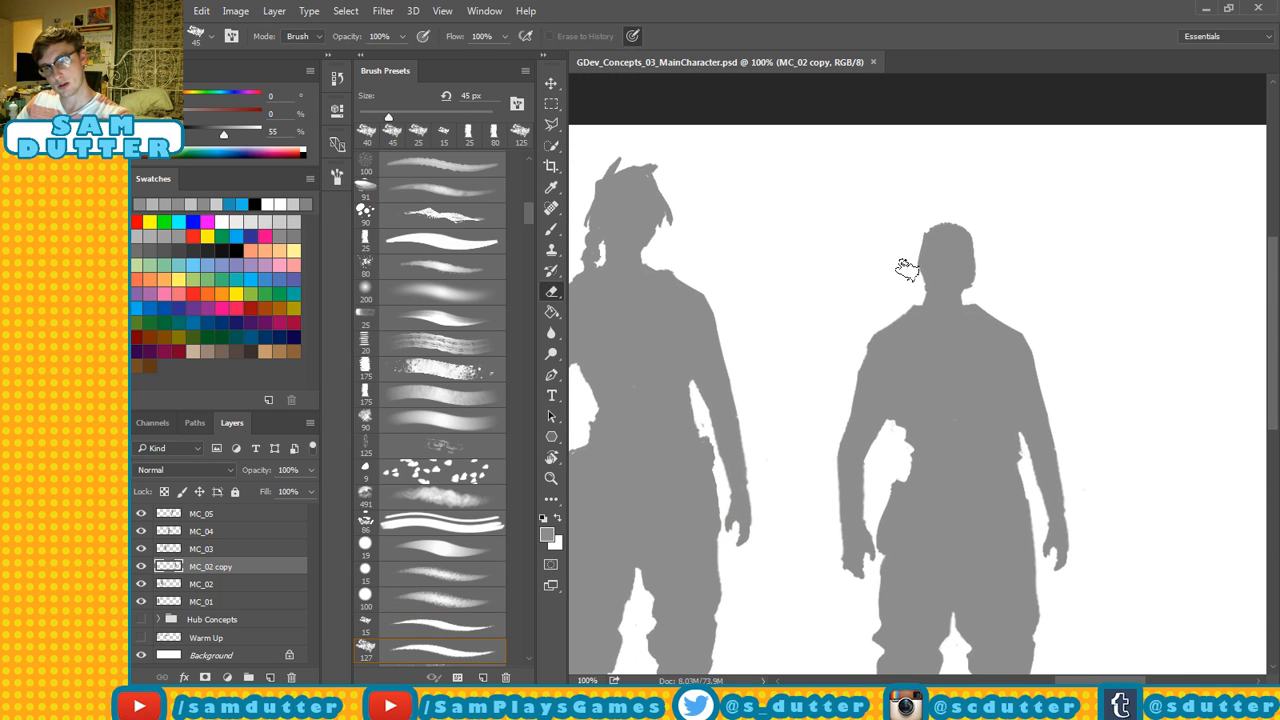
{"action": "key", "text": "b"}
{"action": "left_click_drag", "start_coordinate": [915, 259], "coordinate": [915, 298]}
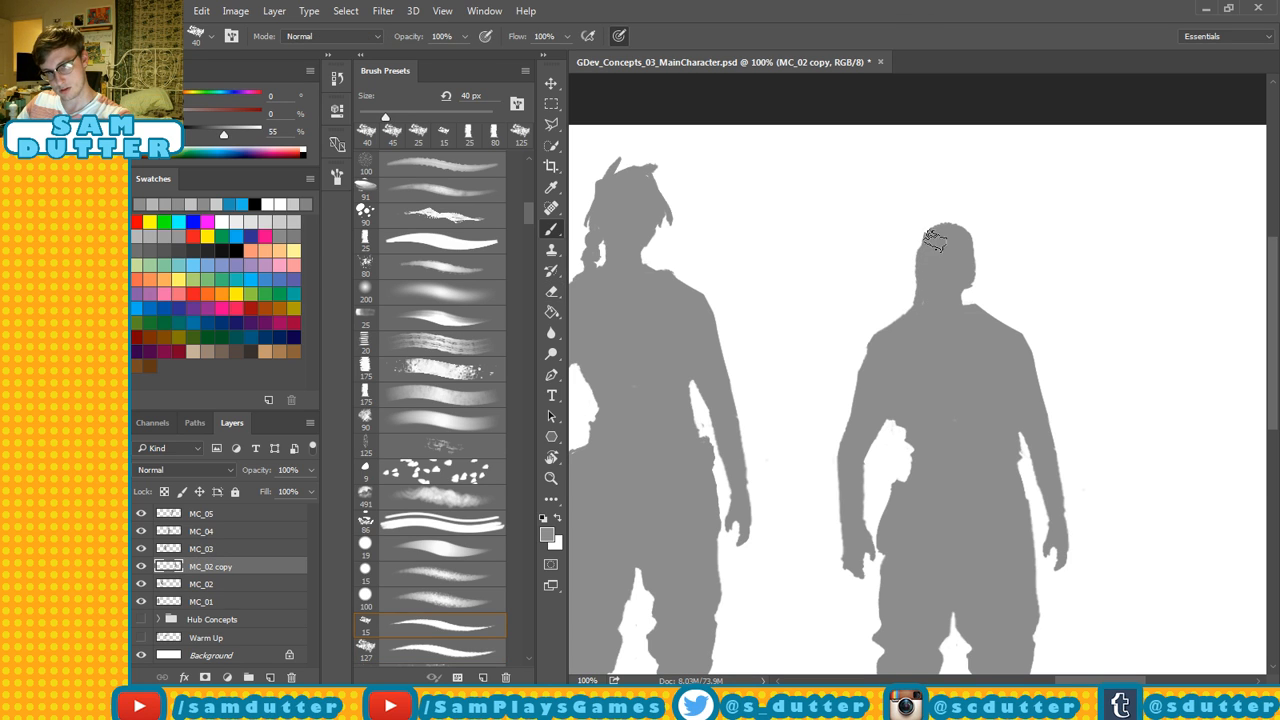
{"action": "left_click_drag", "start_coordinate": [959, 272], "coordinate": [964, 312]}
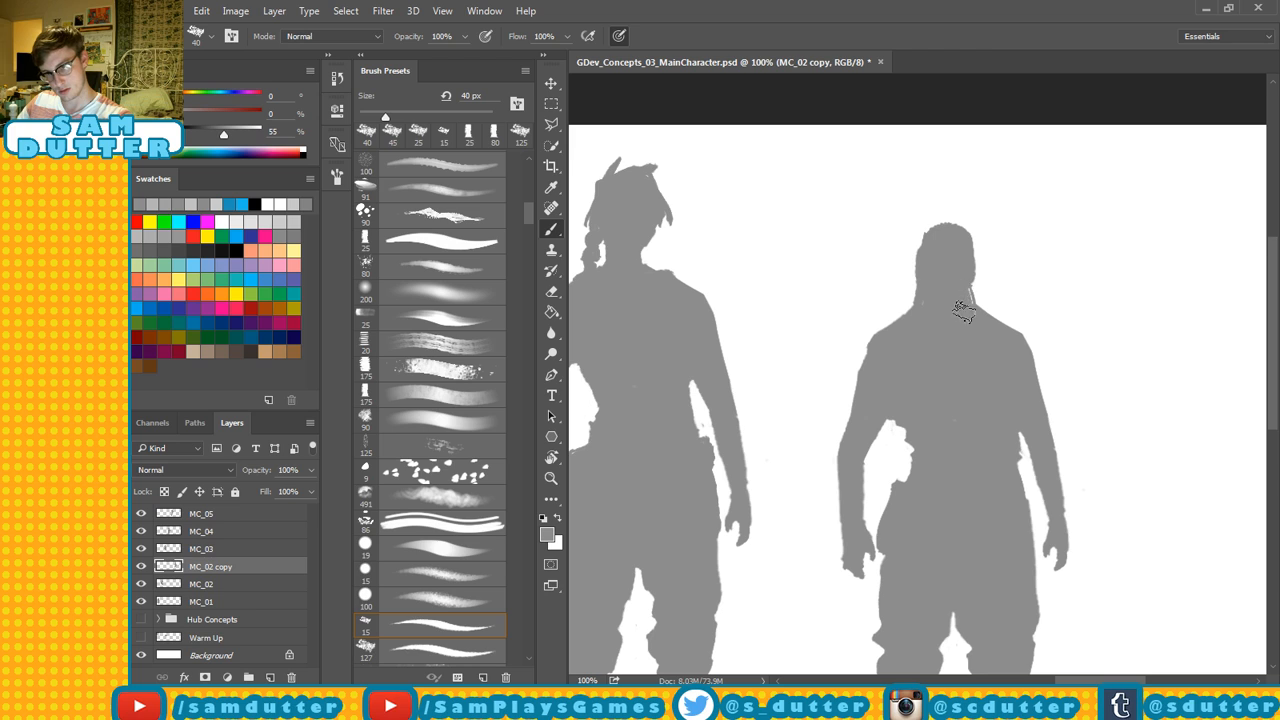
{"action": "mouse_move", "coordinate": [964, 246]}
{"action": "left_mouse_down"}
{"action": "mouse_move", "coordinate": [975, 334]}
{"action": "mouse_move", "coordinate": [965, 270]}
{"action": "mouse_move", "coordinate": [988, 341]}
{"action": "mouse_move", "coordinate": [972, 327]}
{"action": "mouse_move", "coordinate": [962, 256]}
{"action": "mouse_move", "coordinate": [977, 342]}
{"action": "mouse_move", "coordinate": [929, 329]}
{"action": "mouse_move", "coordinate": [917, 256]}
{"action": "left_mouse_up"}
Reshape the new figure's waist and the gaps between its torso and arms with the 45 px eraser and 40 px brush.
{"action": "key", "text": "e"}
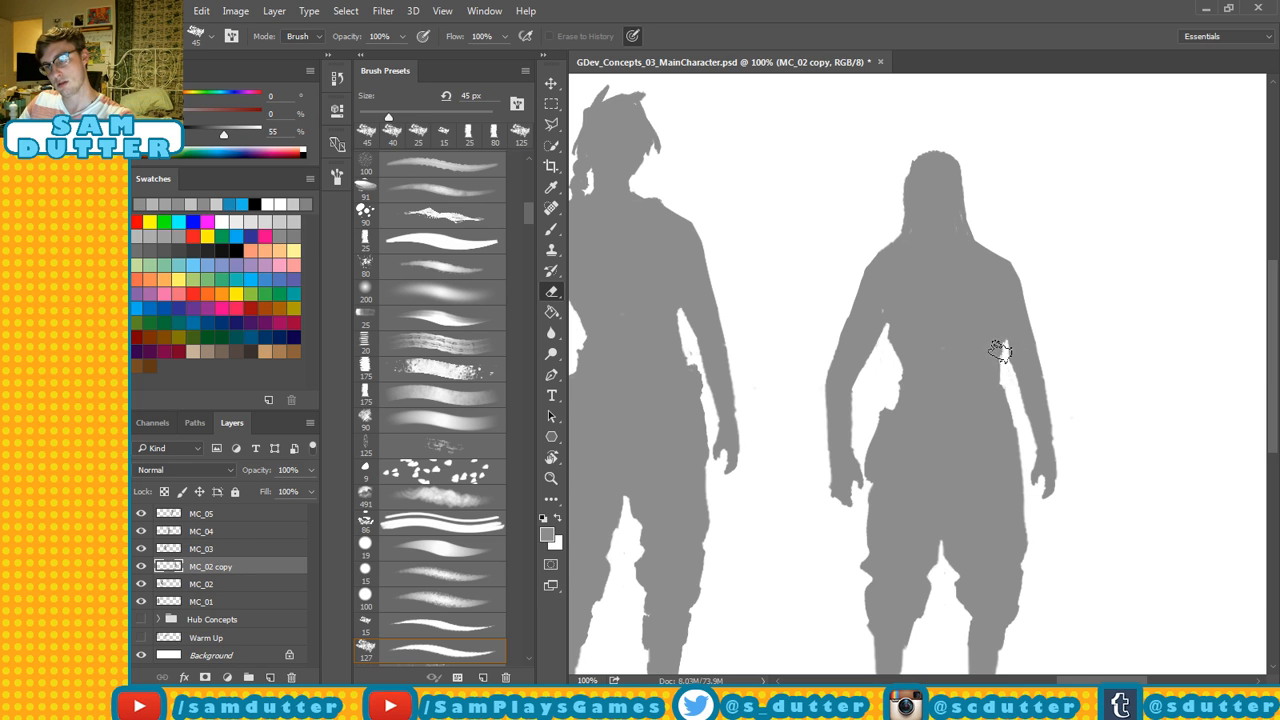
{"action": "key", "text": "b"}
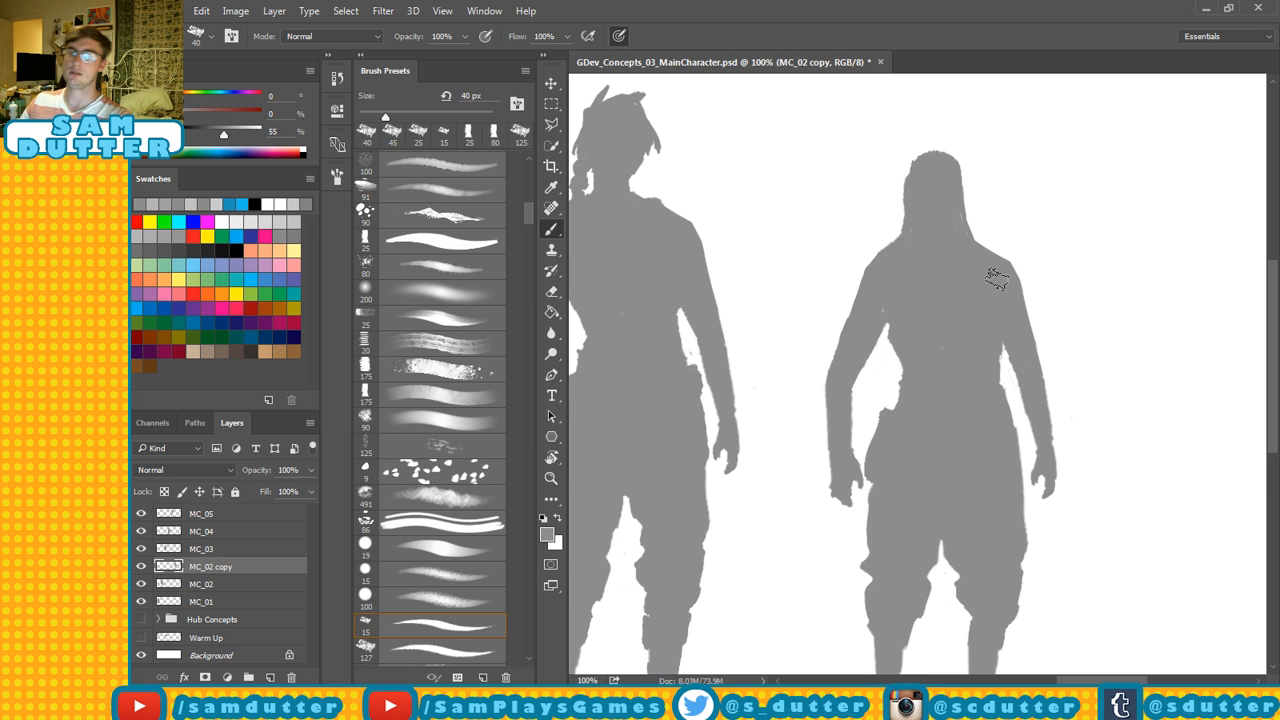
{"action": "mouse_move", "coordinate": [955, 358]}
{"action": "left_mouse_down"}
{"action": "mouse_move", "coordinate": [957, 320]}
{"action": "mouse_move", "coordinate": [940, 318]}
{"action": "left_mouse_up"}
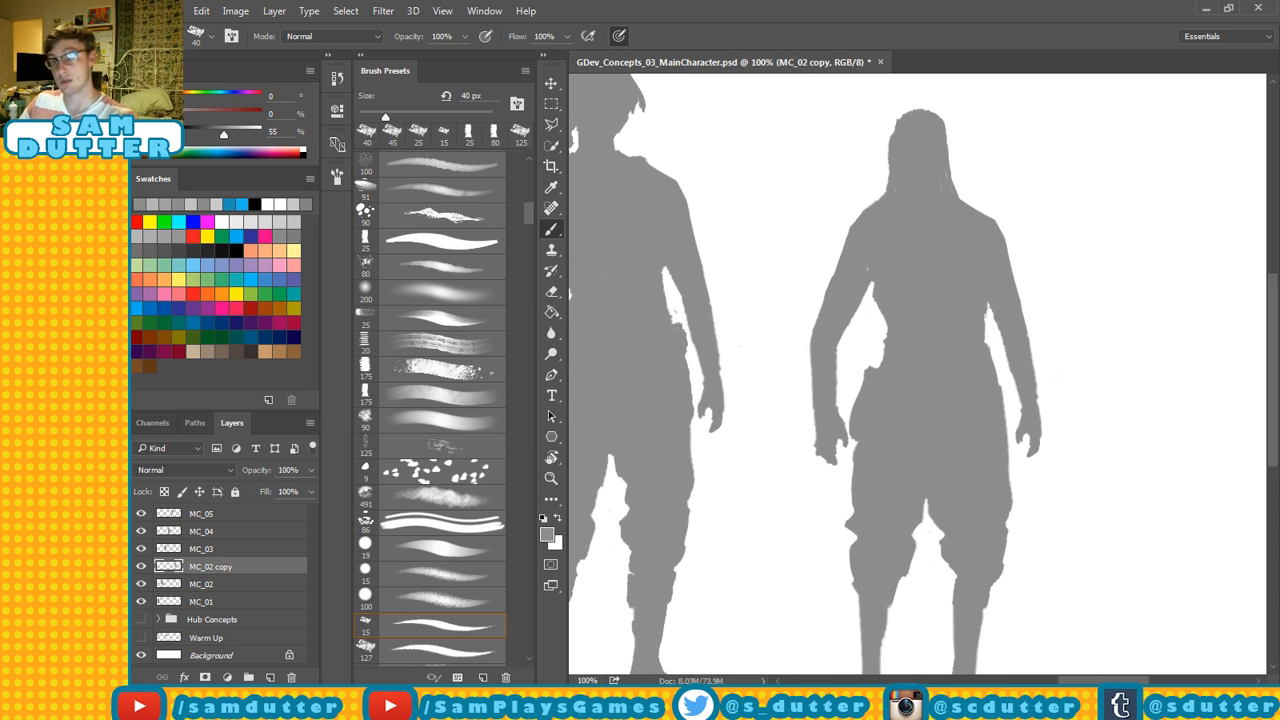
{"action": "key", "text": "e"}
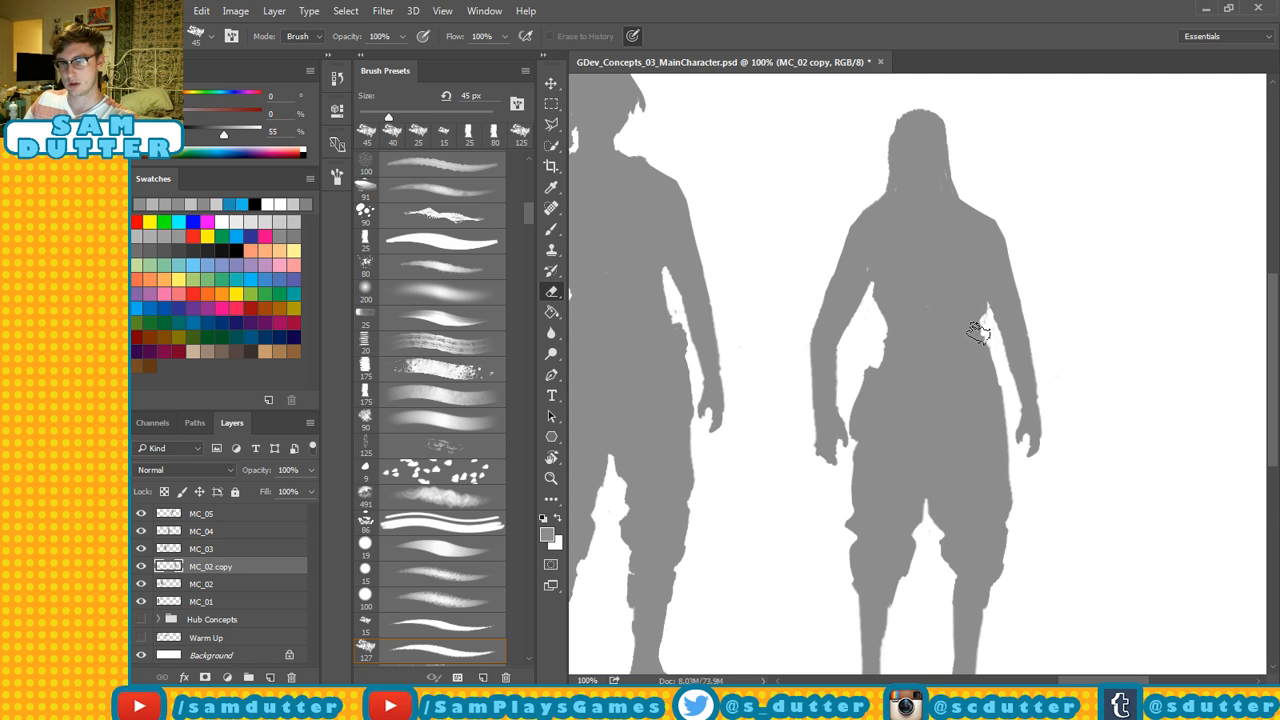
{"action": "left_click_drag", "start_coordinate": [950, 380], "coordinate": [931, 331]}
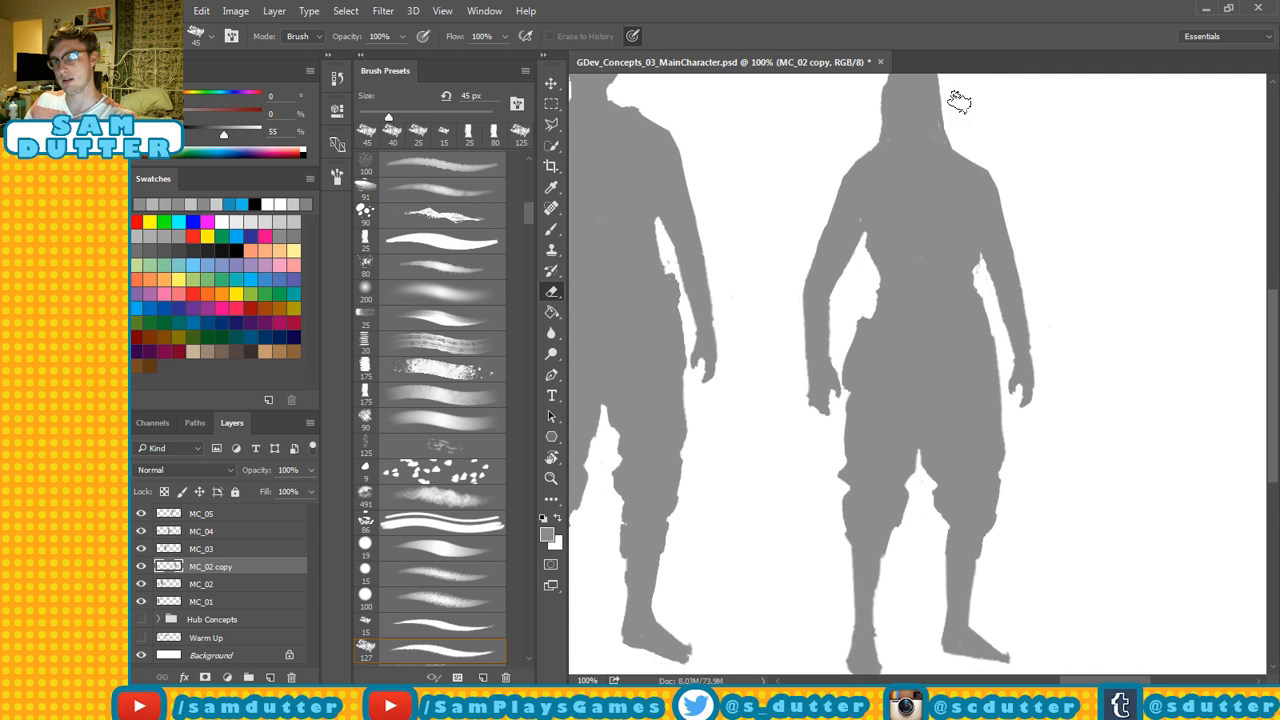
Shape thin loose hair strands along both sides of the long-haired figure's head with the 40 px brush and 45 px eraser.
{"action": "mouse_move", "coordinate": [972, 104]}
{"action": "left_mouse_down"}
{"action": "mouse_move", "coordinate": [951, 220]}
{"action": "mouse_move", "coordinate": [880, 232]}
{"action": "left_mouse_up"}
{"action": "key", "text": "b"}
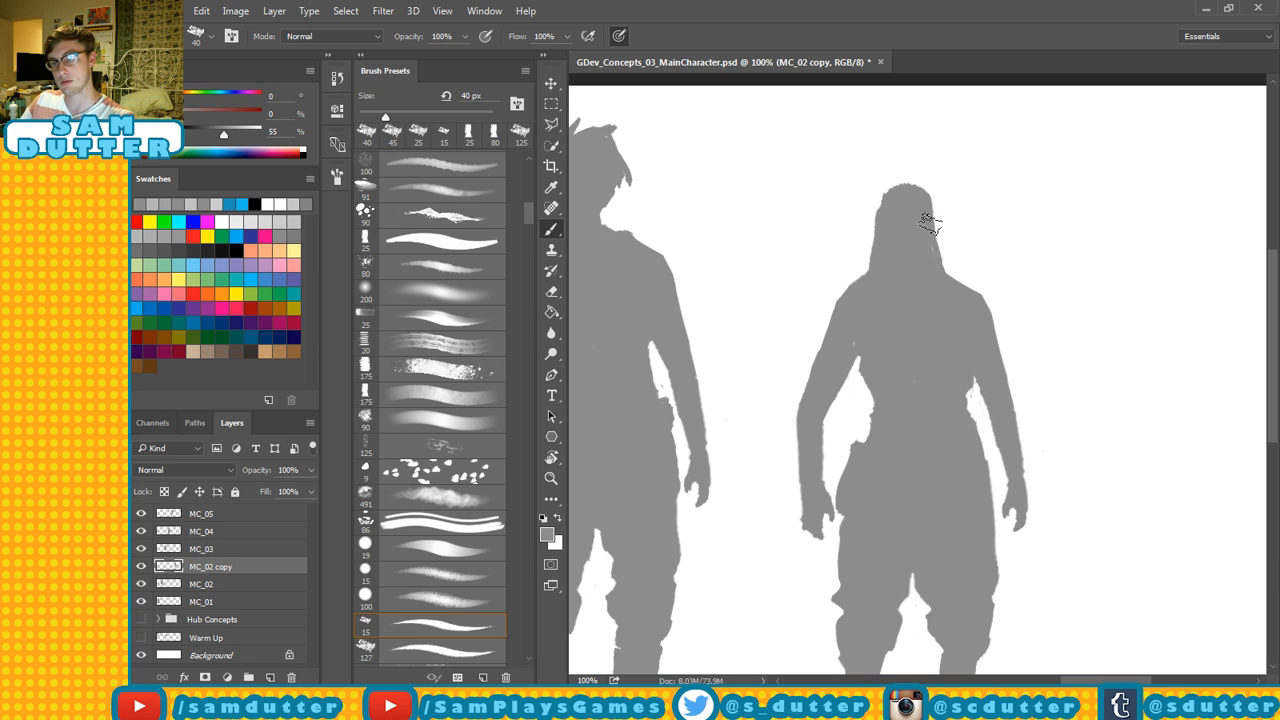
{"action": "left_click_drag", "start_coordinate": [931, 224], "coordinate": [942, 268]}
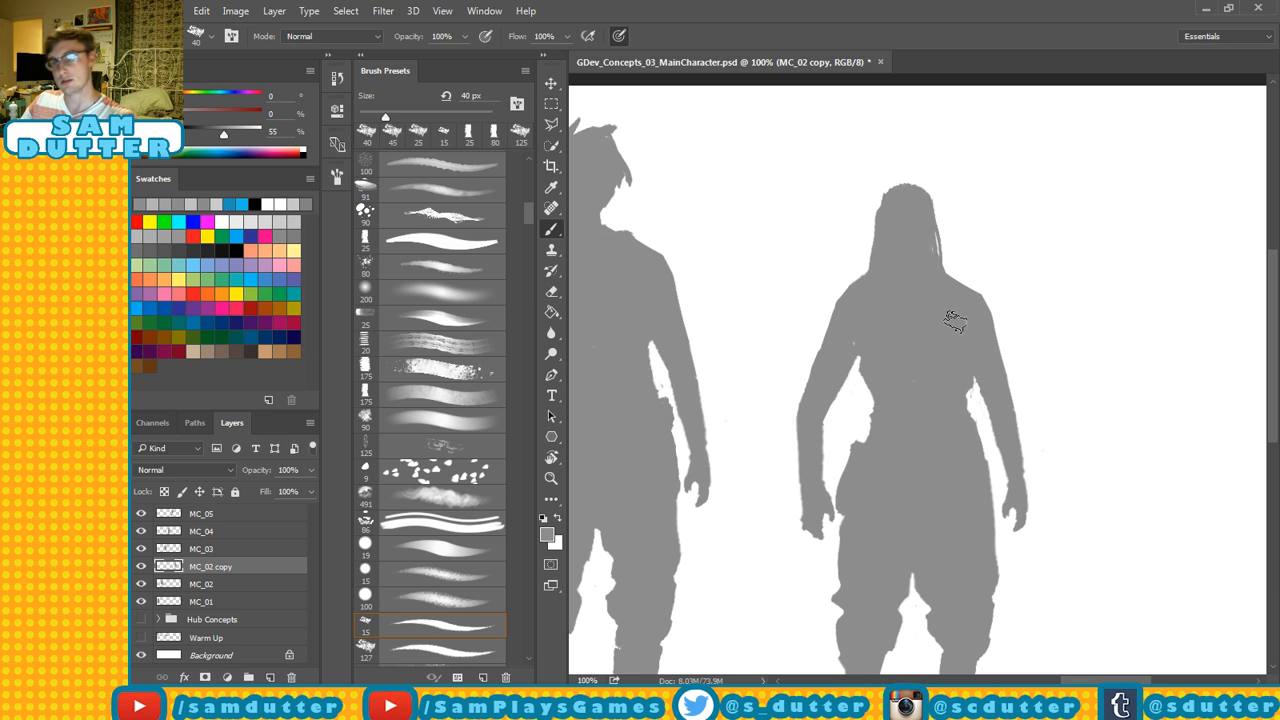
{"action": "key", "text": "e"}
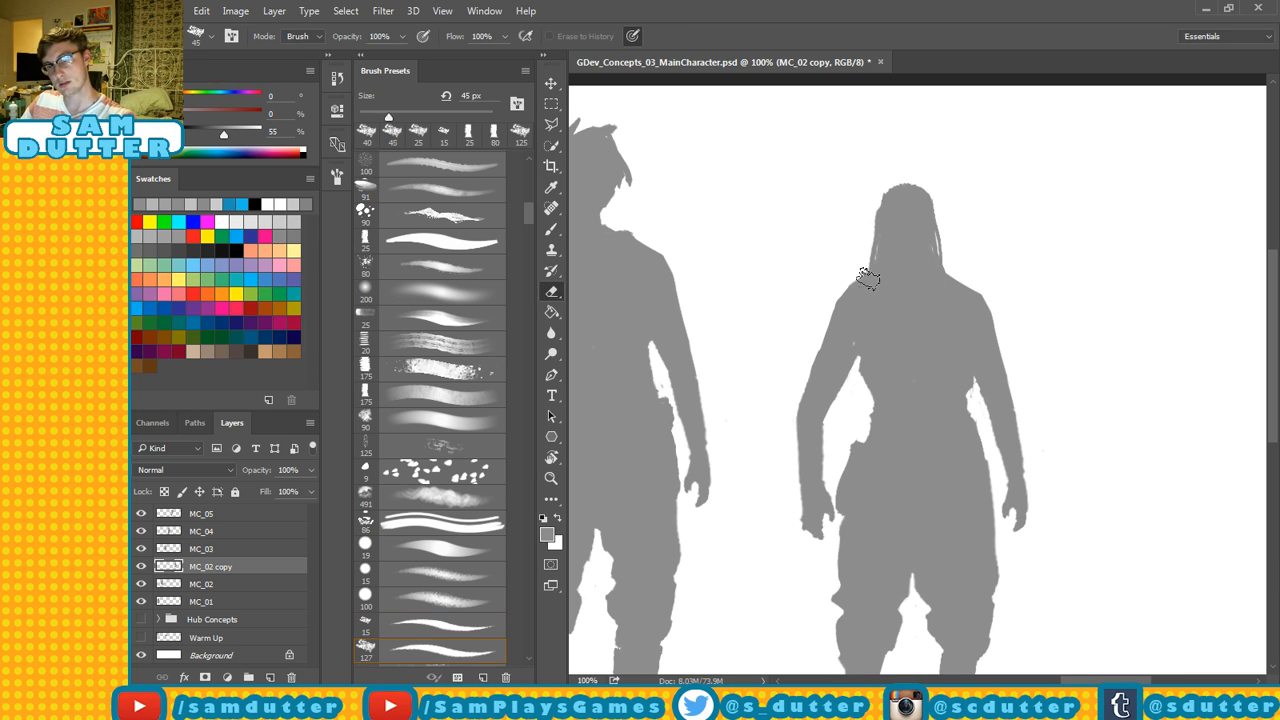
Smooth the notch at the figure's waist, erase a taller gap between the thighs with the 45 px eraser, and save the document.
{"action": "left_click_drag", "start_coordinate": [891, 363], "coordinate": [901, 260]}
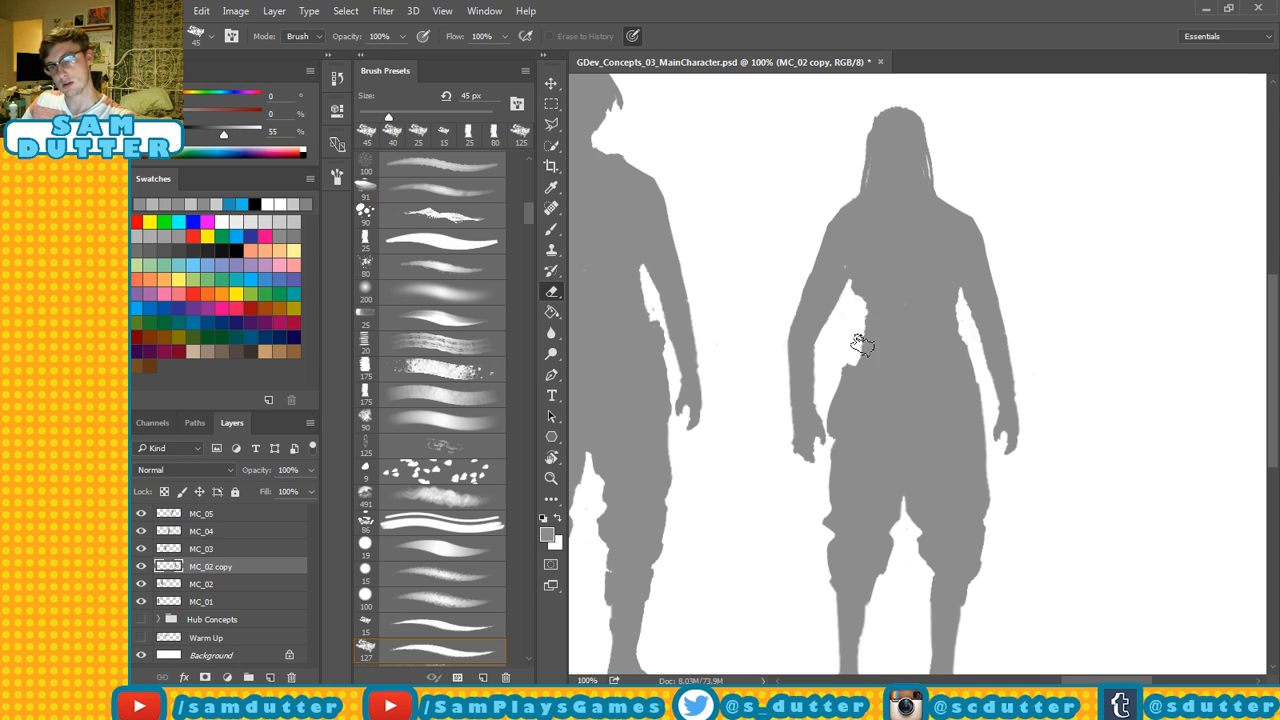
{"action": "key", "text": "b"}
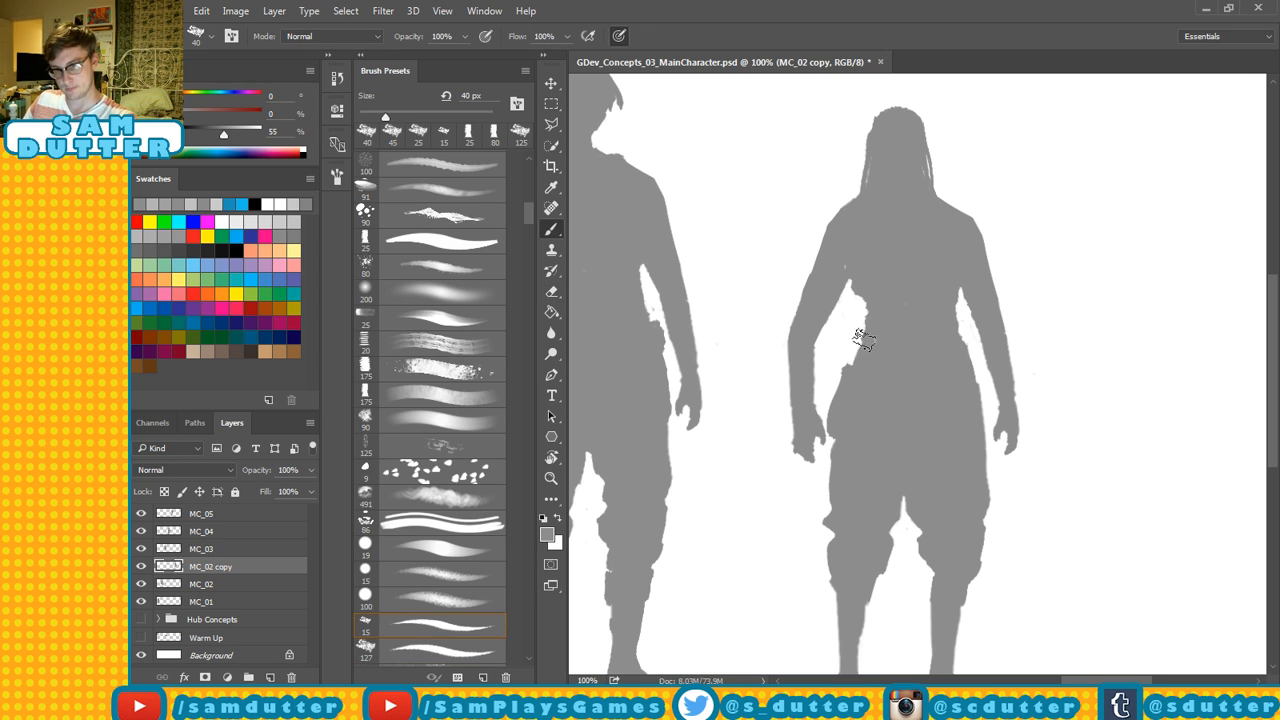
{"action": "key", "text": "e"}
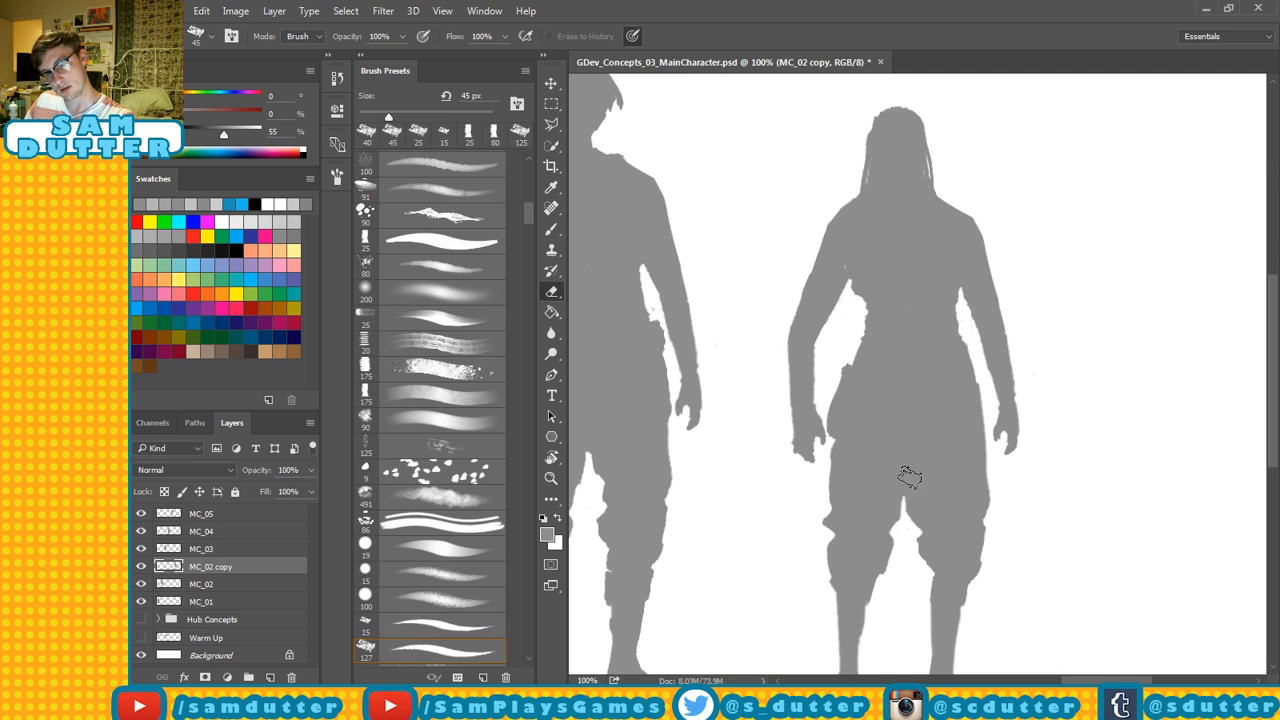
{"action": "mouse_move", "coordinate": [909, 463]}
{"action": "left_mouse_down"}
{"action": "mouse_move", "coordinate": [926, 503]}
{"action": "mouse_move", "coordinate": [903, 463]}
{"action": "mouse_move", "coordinate": [914, 506]}
{"action": "mouse_move", "coordinate": [892, 530]}
{"action": "left_mouse_up"}
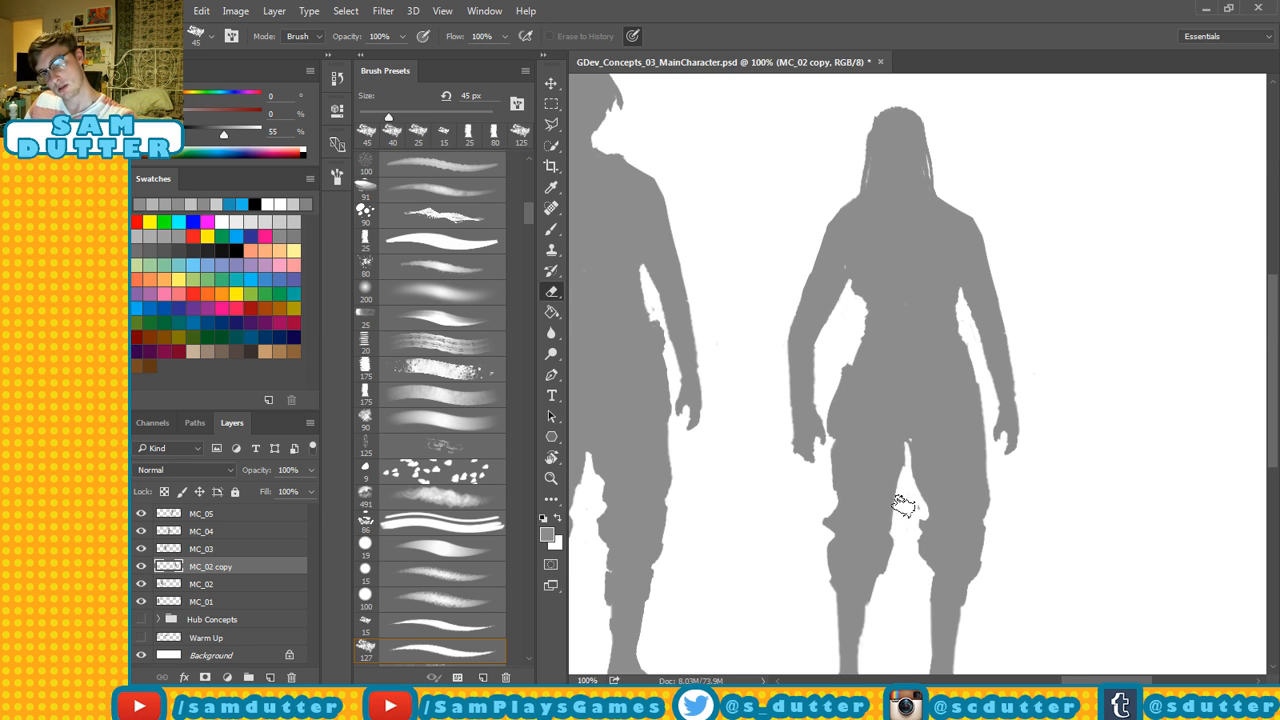
{"action": "key", "text": "b"}
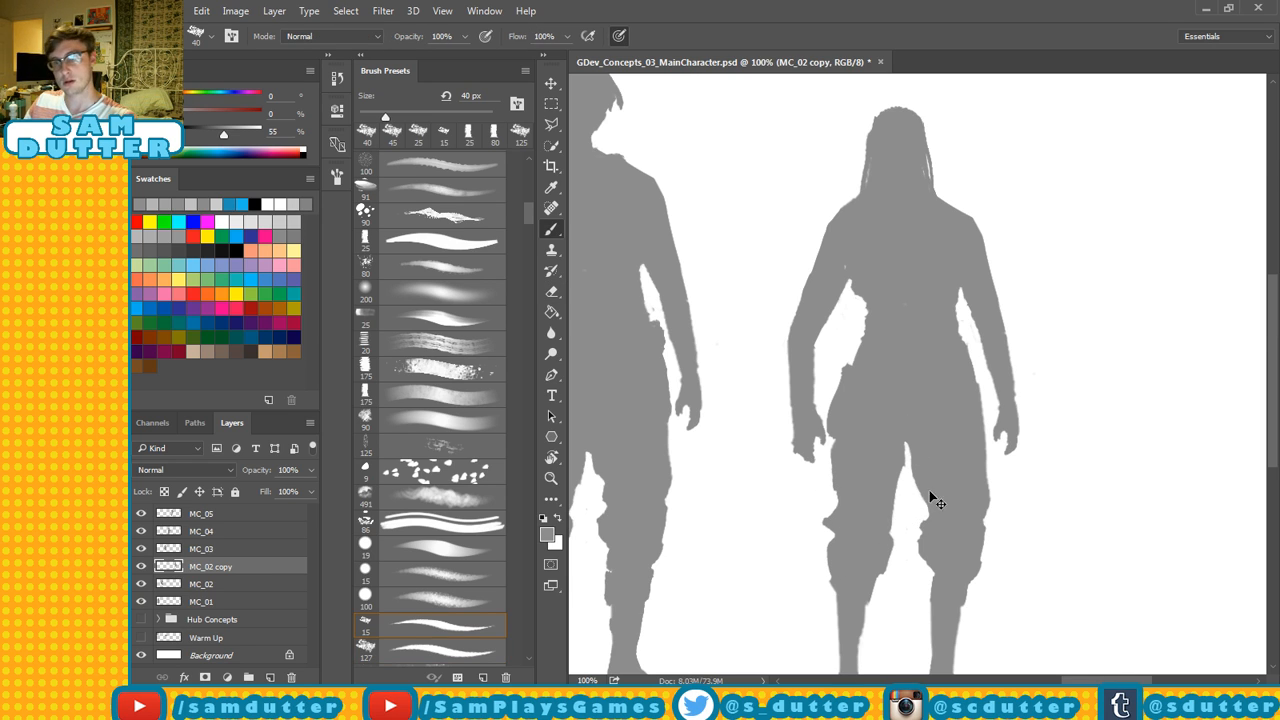
{"action": "key", "text": "ctrl+s"}
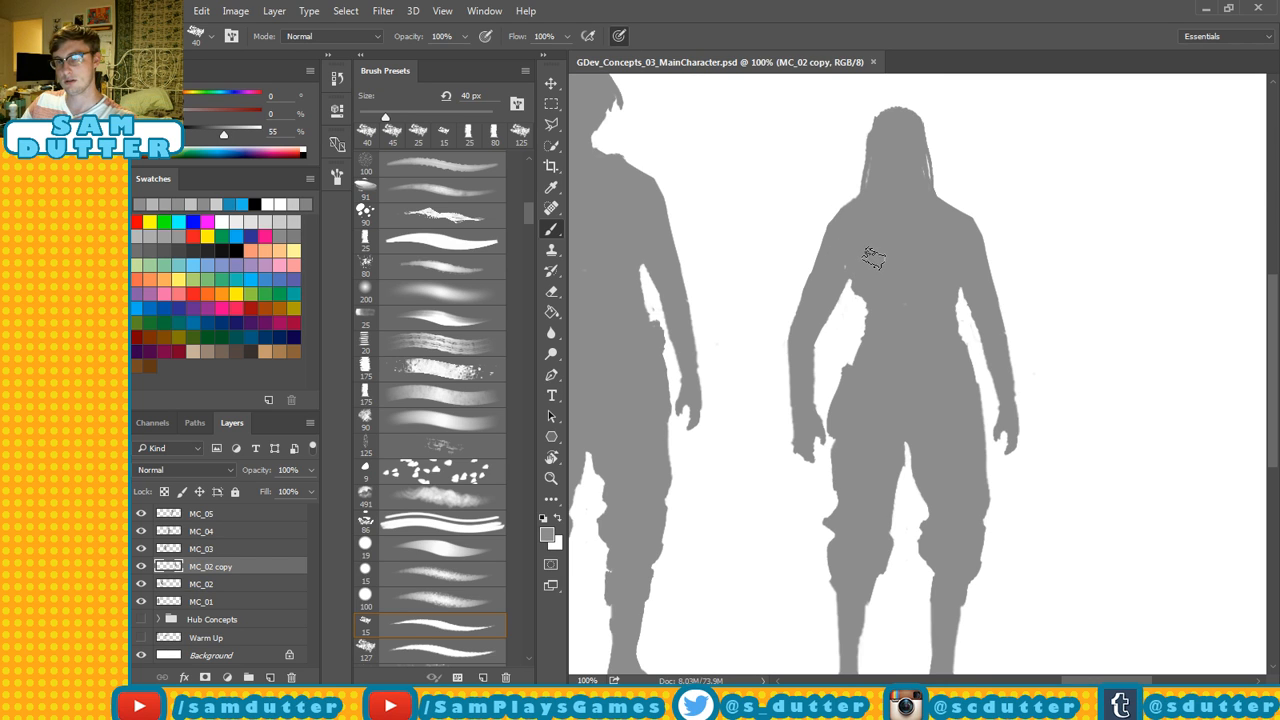
Refine the outline of the figure's shoulder, arm and hand on the side facing MC_05 with the 40 px brush and 45 px eraser.
{"action": "left_click_drag", "start_coordinate": [859, 250], "coordinate": [811, 219]}
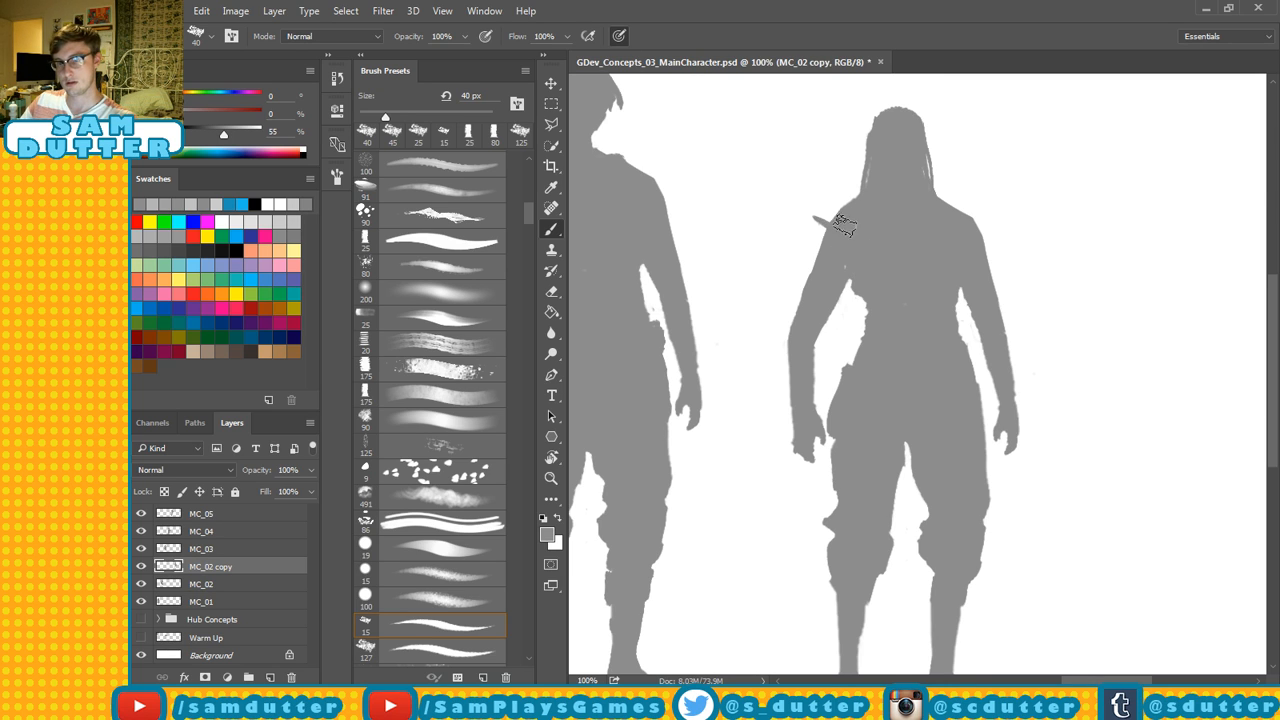
{"action": "scroll", "coordinate": [880, 290], "scroll_direction": "down", "scroll_amount": 1}
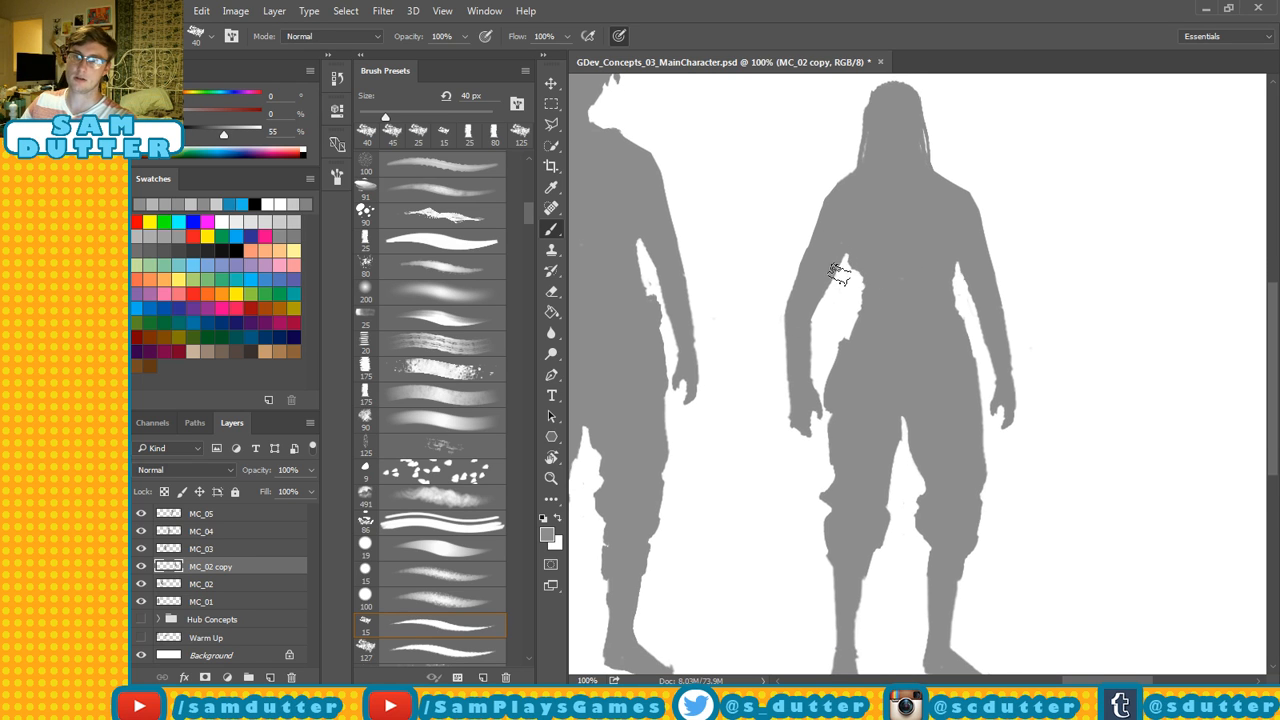
{"action": "key", "text": "e"}
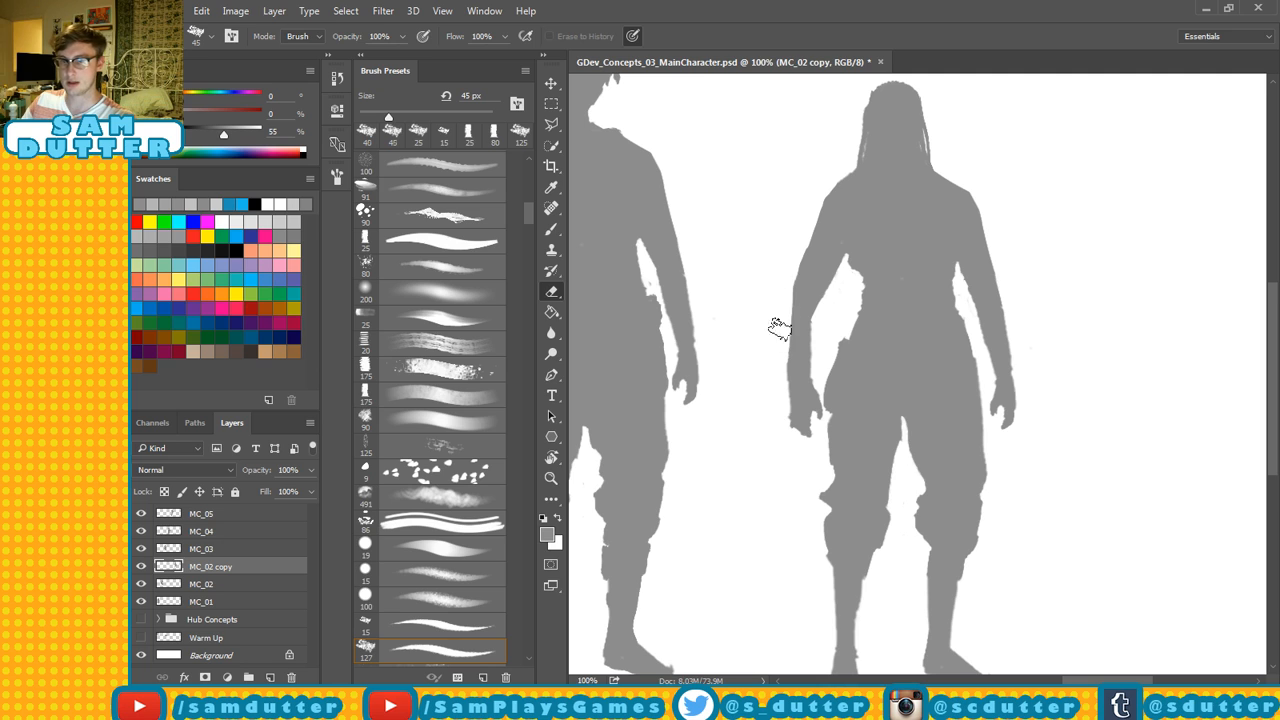
{"action": "key", "text": "b"}
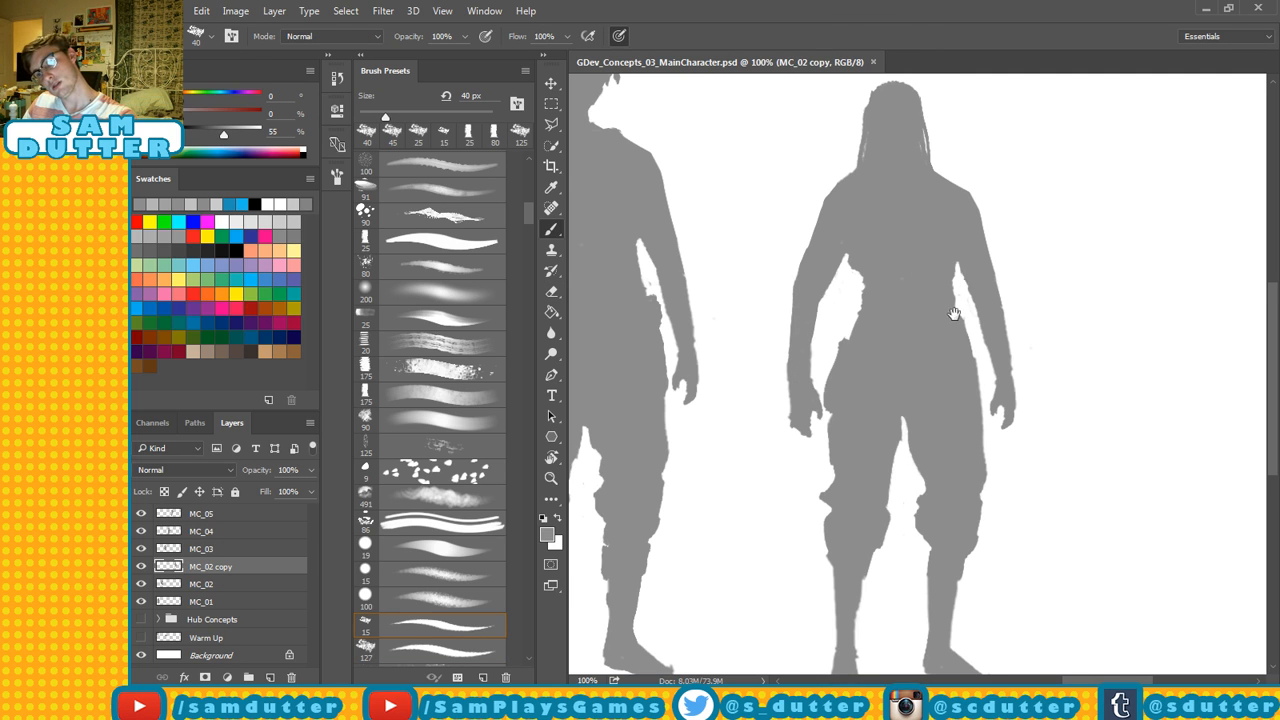
{"action": "mouse_move", "coordinate": [958, 305]}
{"action": "left_mouse_down"}
{"action": "mouse_move", "coordinate": [889, 380]}
{"action": "mouse_move", "coordinate": [905, 355]}
{"action": "left_mouse_up"}
{"action": "key", "text": "e"}
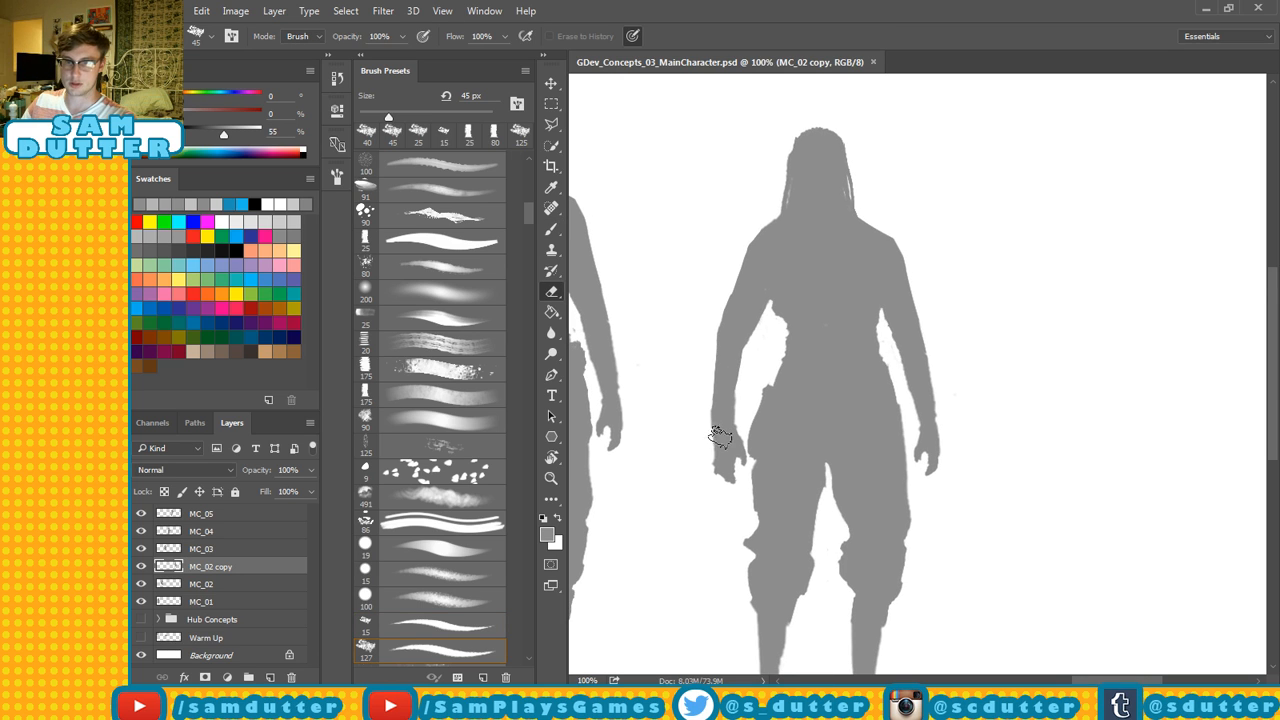
Switch to the browser to check the Google timer, return to Photoshop, and save the document.
{"action": "key", "text": "alt+Tab"}
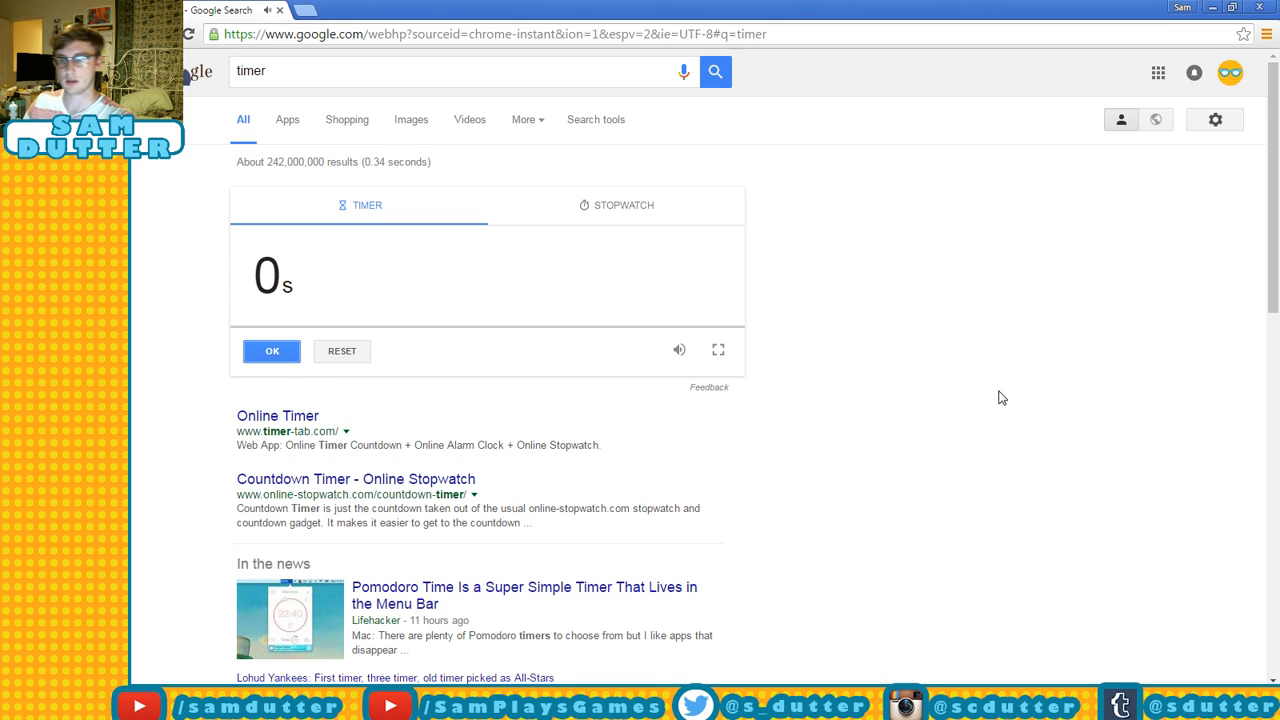
{"action": "key", "text": "alt+Tab"}
{"action": "key", "text": "ctrl+s"}
Clean up the trouser edge at the knee and the ankle and foot outline of the leg nearest MC_05, saving the document.
{"action": "key", "text": "b"}
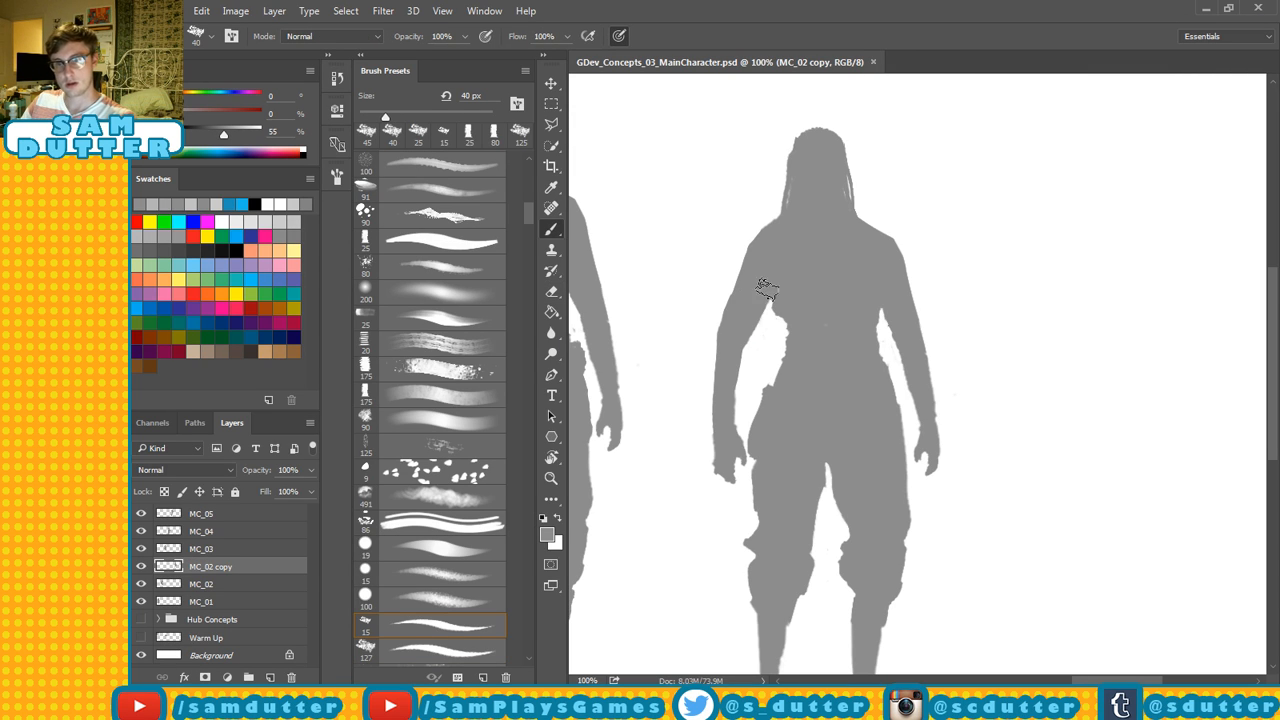
{"action": "mouse_move", "coordinate": [808, 438]}
{"action": "left_mouse_down"}
{"action": "mouse_move", "coordinate": [818, 338]}
{"action": "mouse_move", "coordinate": [885, 361]}
{"action": "left_mouse_up"}
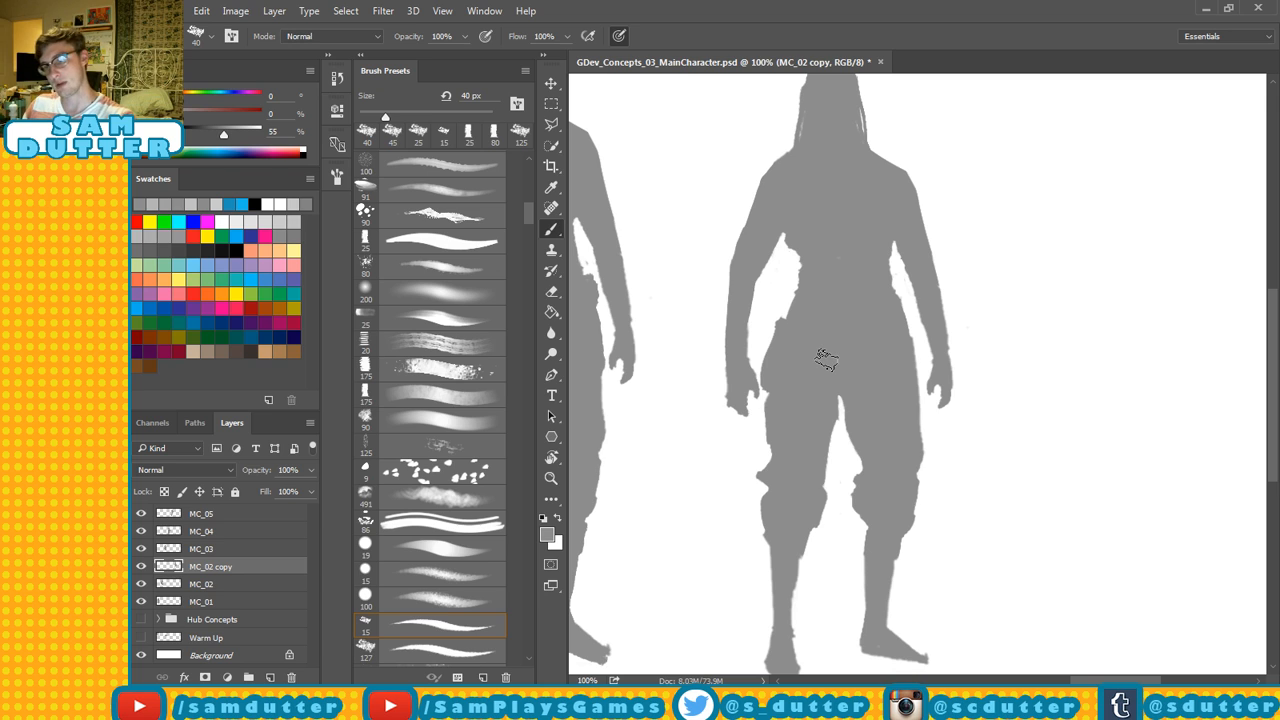
{"action": "key", "text": "e"}
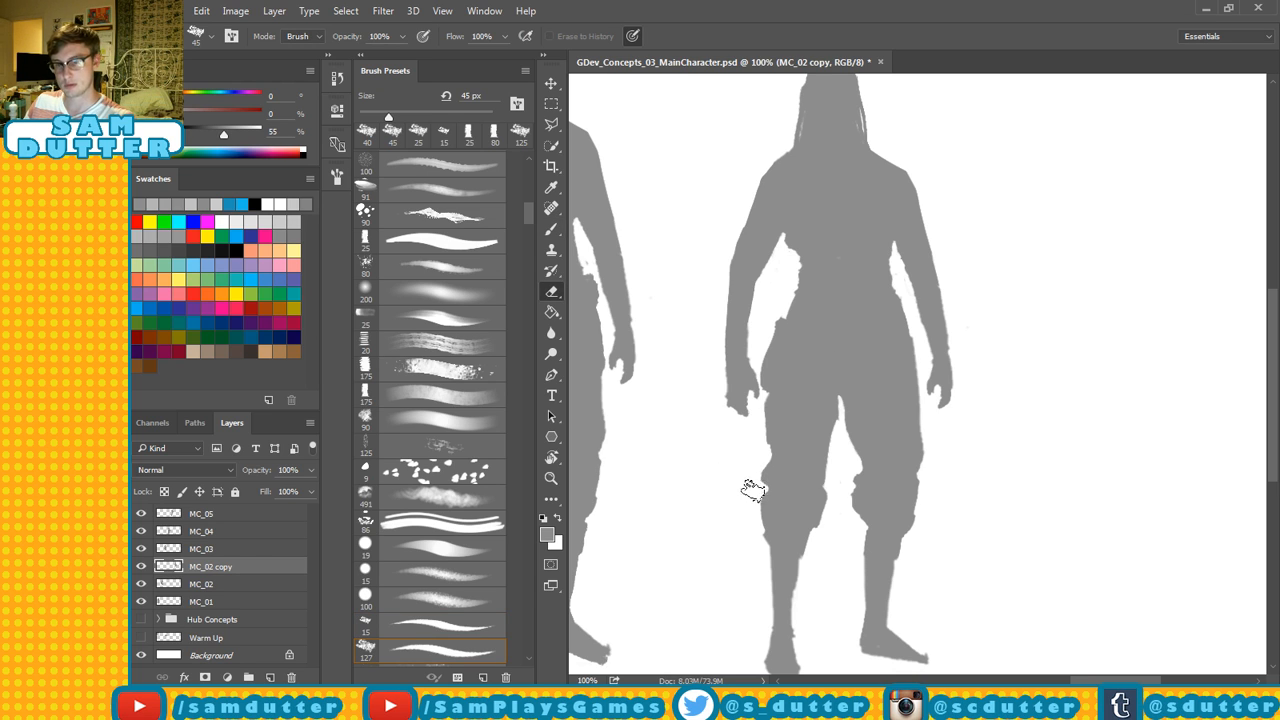
{"action": "key", "text": "ctrl+s"}
{"action": "key", "text": "b"}
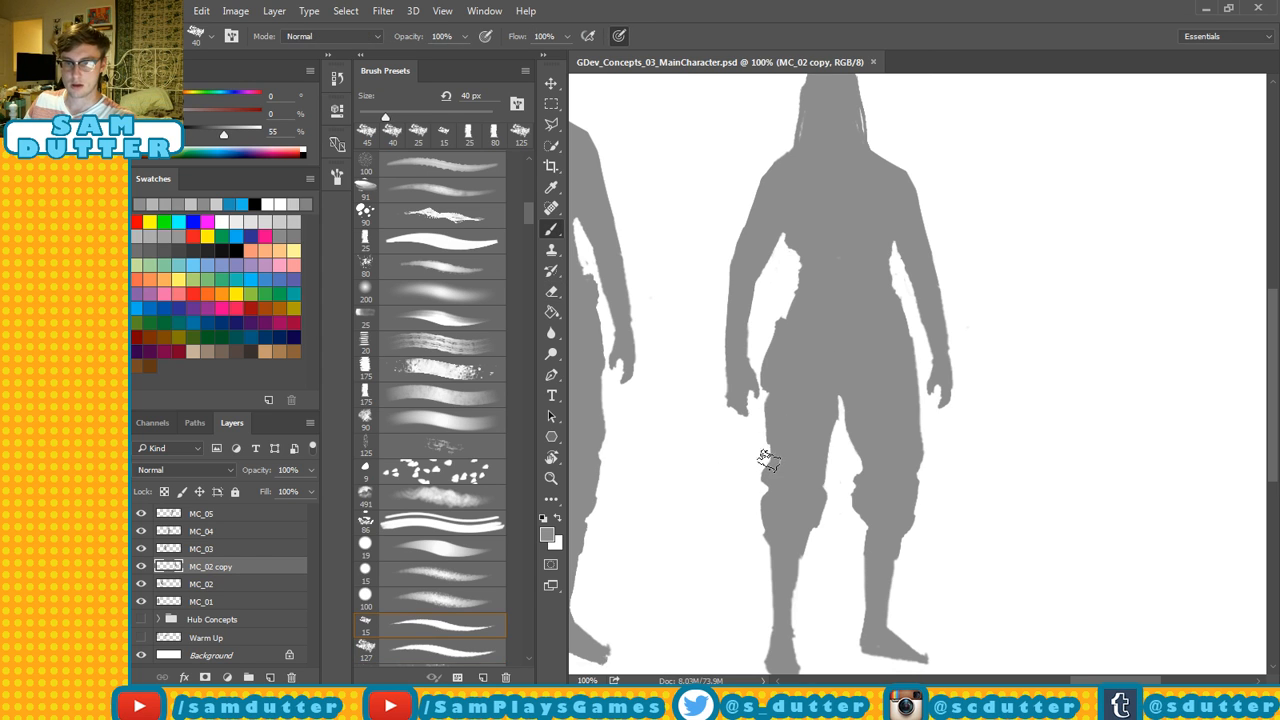
{"action": "left_click_drag", "start_coordinate": [768, 460], "coordinate": [765, 457]}
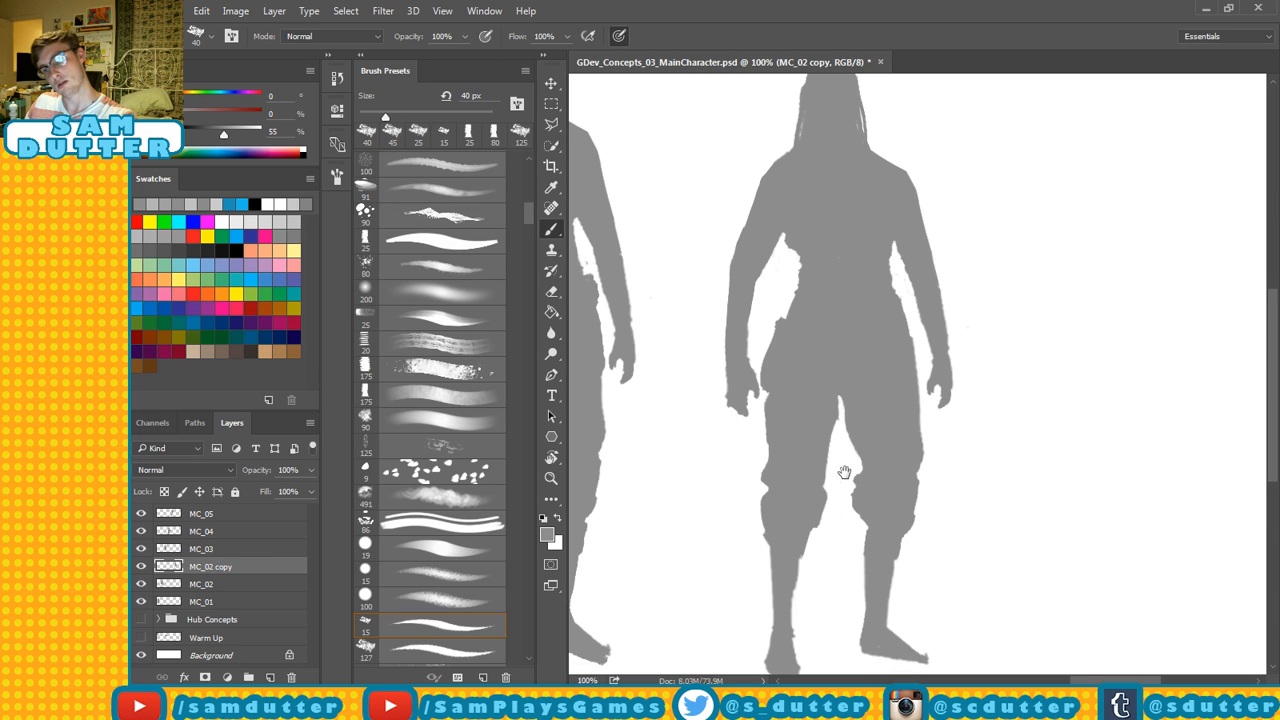
{"action": "left_click_drag", "start_coordinate": [805, 545], "coordinate": [815, 445]}
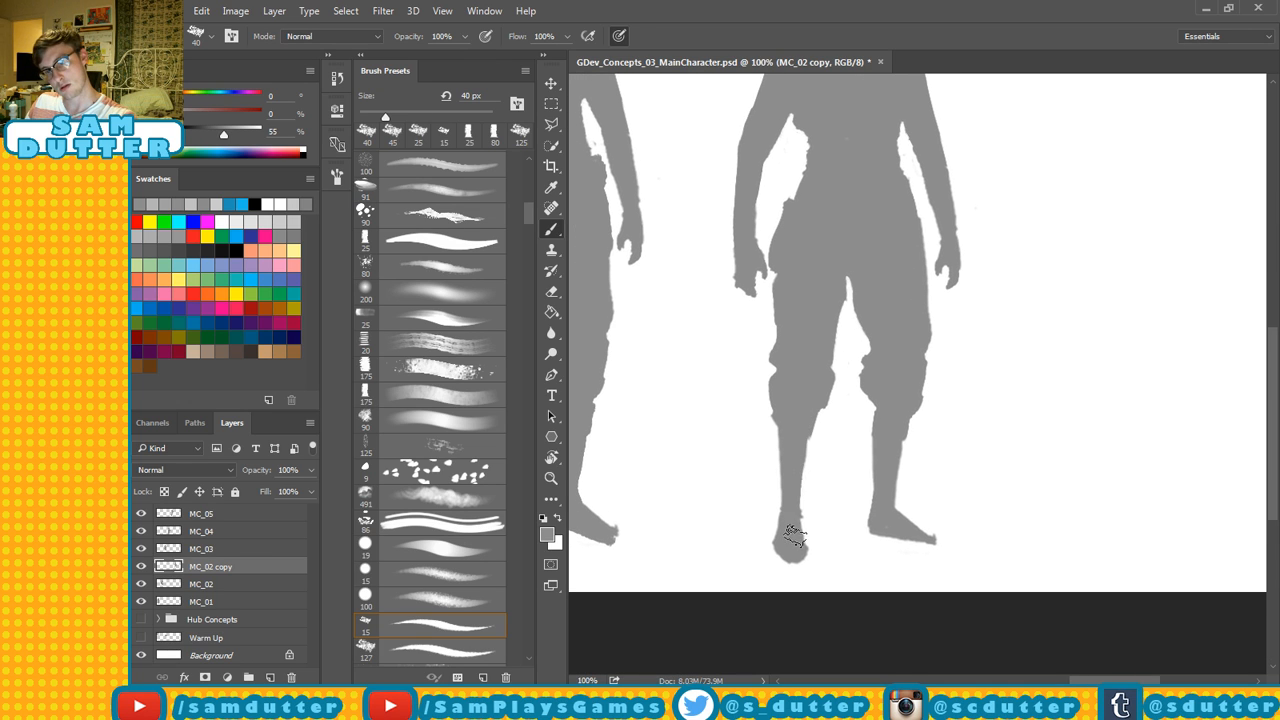
{"action": "key", "text": "e"}
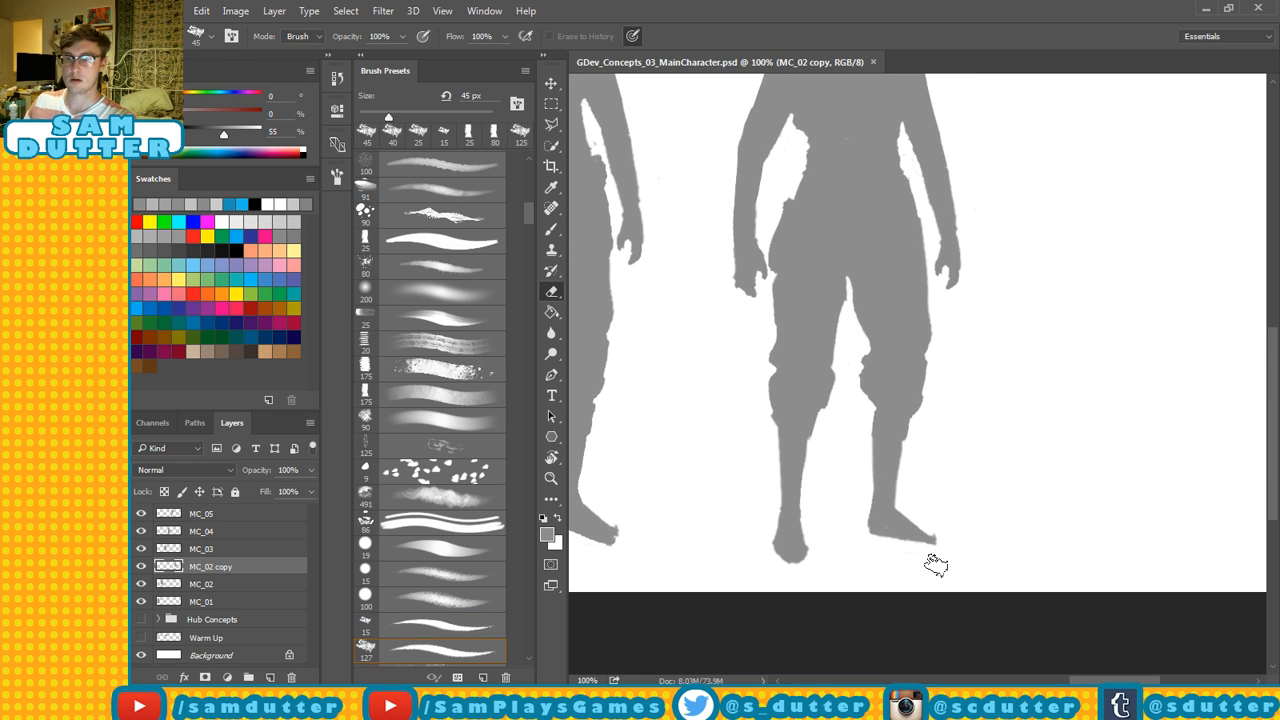
Erase a cleaner gap between the torso and upper arm below the armpit nearest MC_05, and save the document.
{"action": "scroll", "coordinate": [928, 445], "scroll_direction": "up", "scroll_amount": 4}
{"action": "left_click_drag", "start_coordinate": [935, 414], "coordinate": [933, 414]}
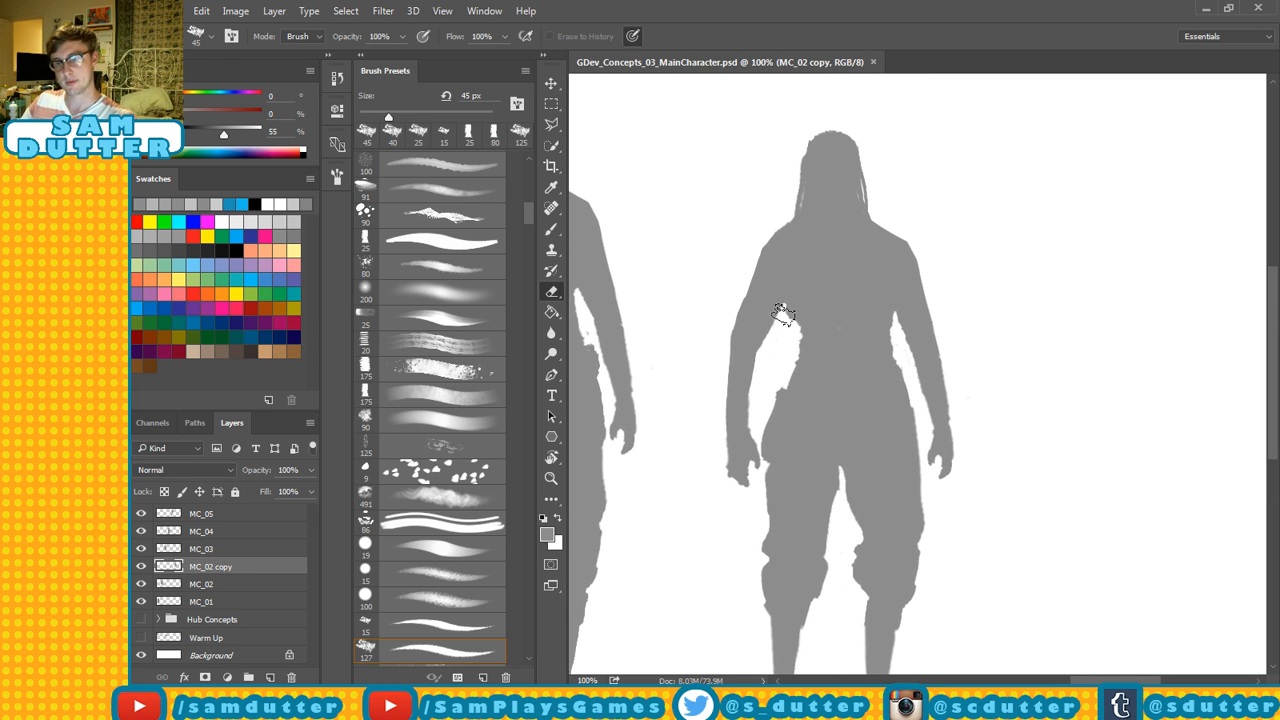
{"action": "left_click_drag", "start_coordinate": [782, 313], "coordinate": [792, 336]}
{"action": "key", "text": "ctrl+s"}
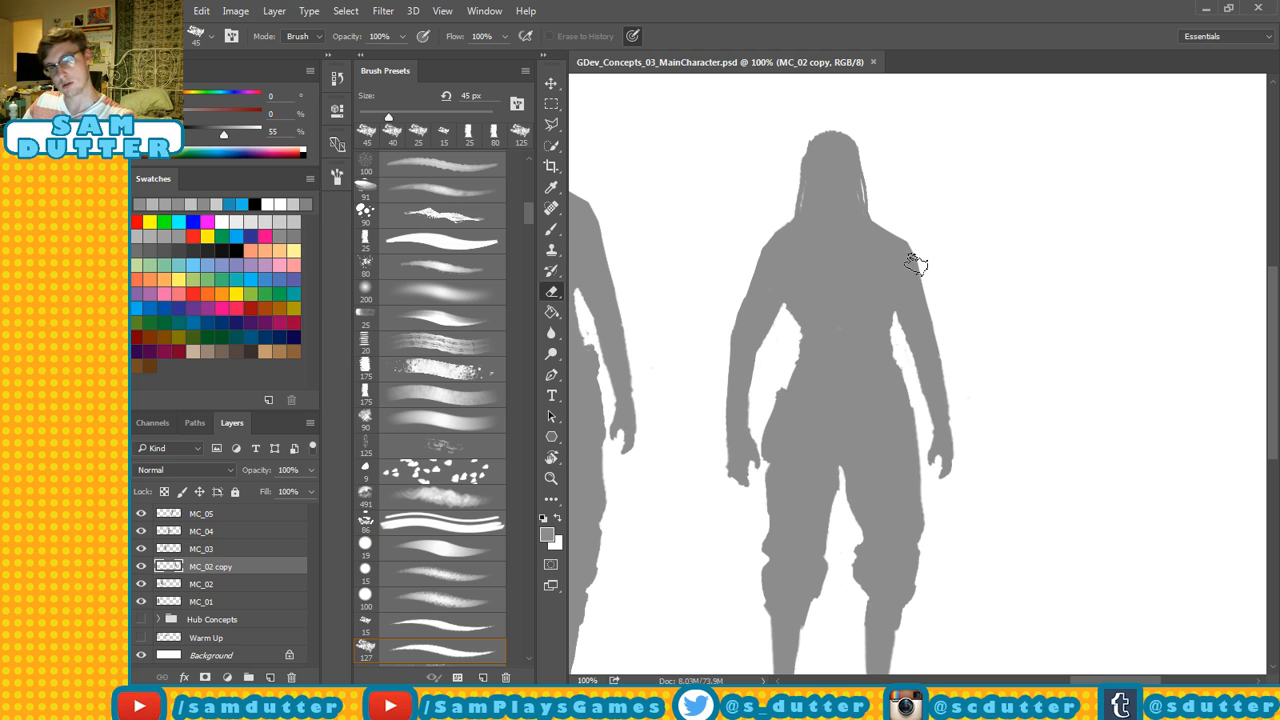
Select the figure from the head down to the upper thighs, narrow that part to 97.43% width, and deselect it.
{"action": "key", "text": "m"}
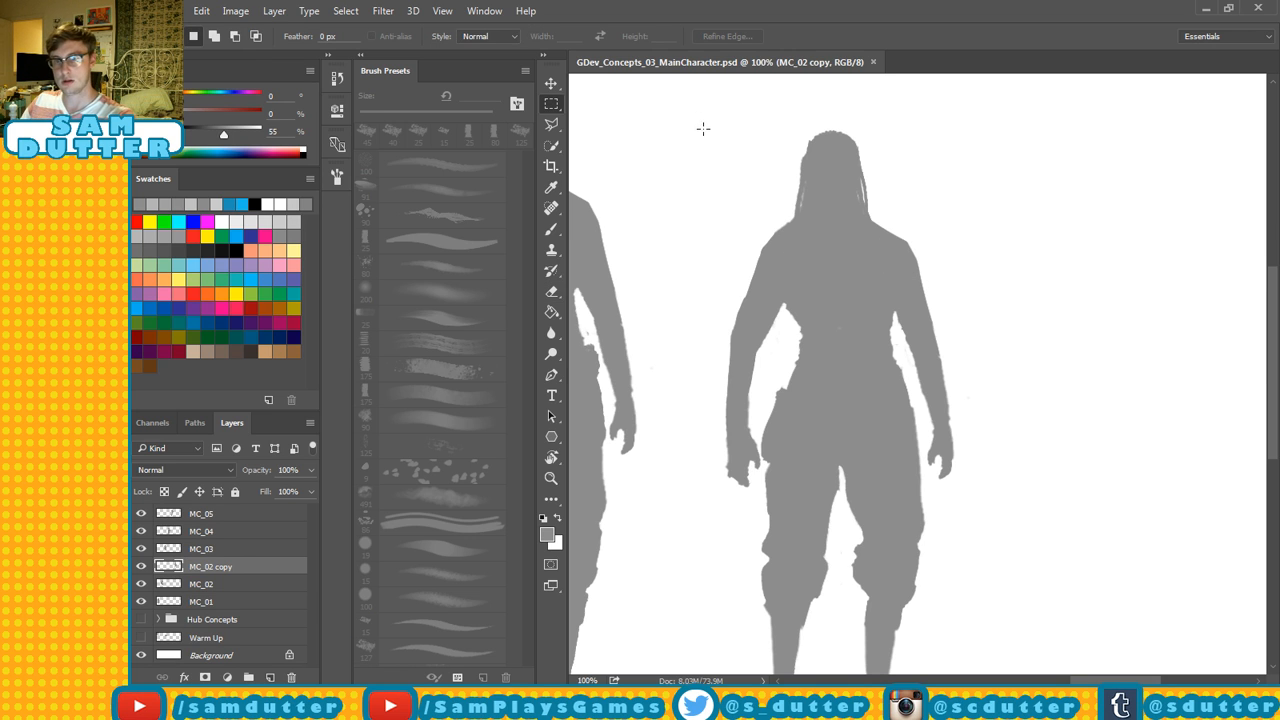
{"action": "left_click_drag", "start_coordinate": [810, 330], "coordinate": [978, 487]}
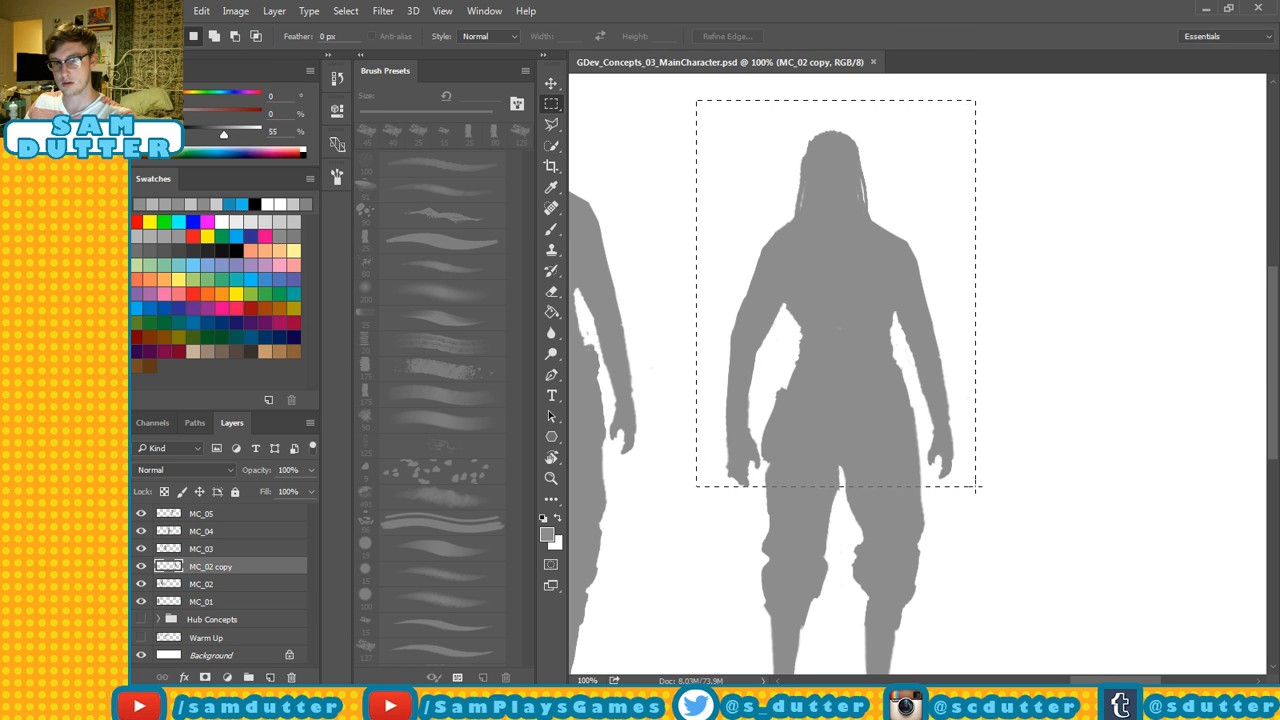
{"action": "key", "text": "t"}
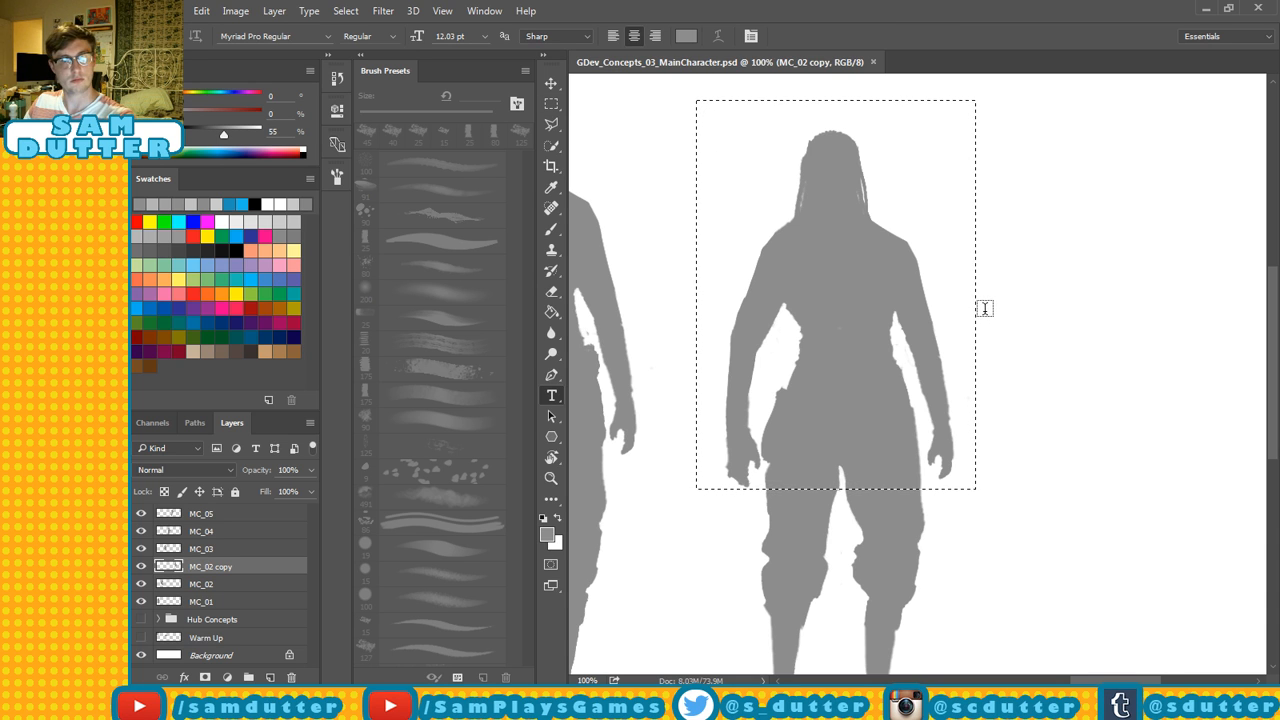
{"action": "key", "text": "ctrl+t"}
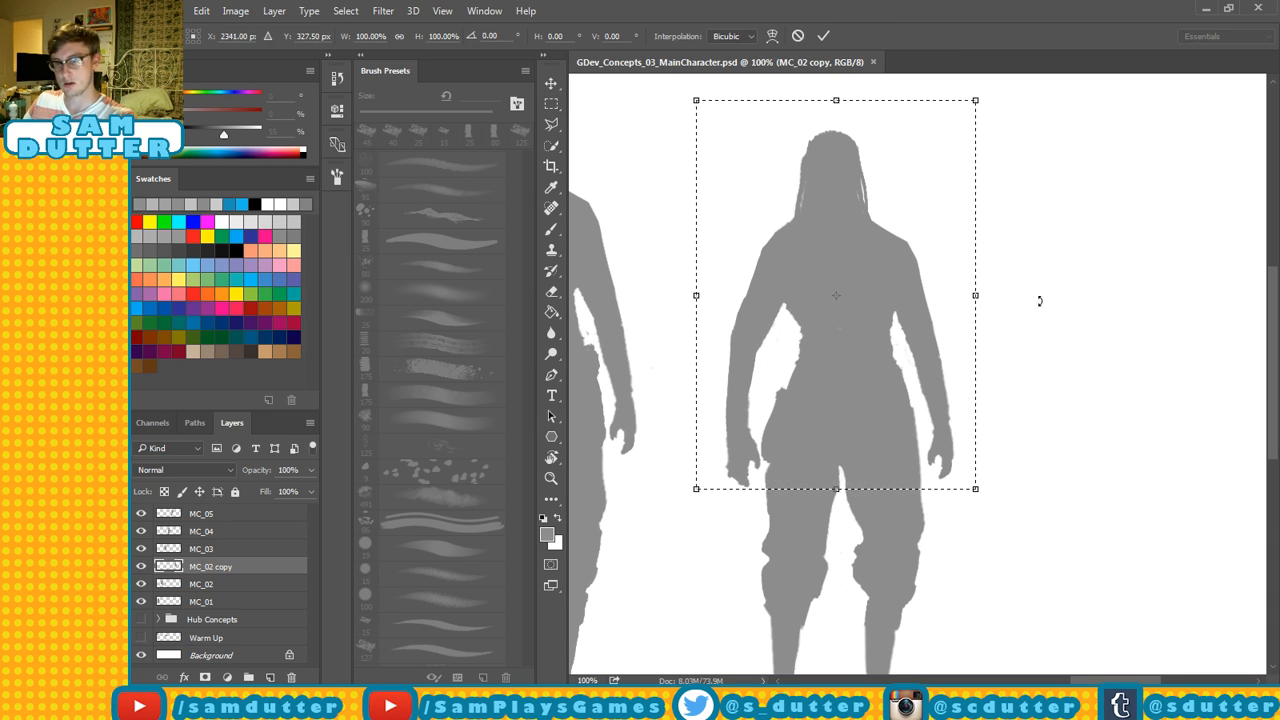
{"action": "left_click_drag", "start_coordinate": [975, 295], "coordinate": [968, 295]}
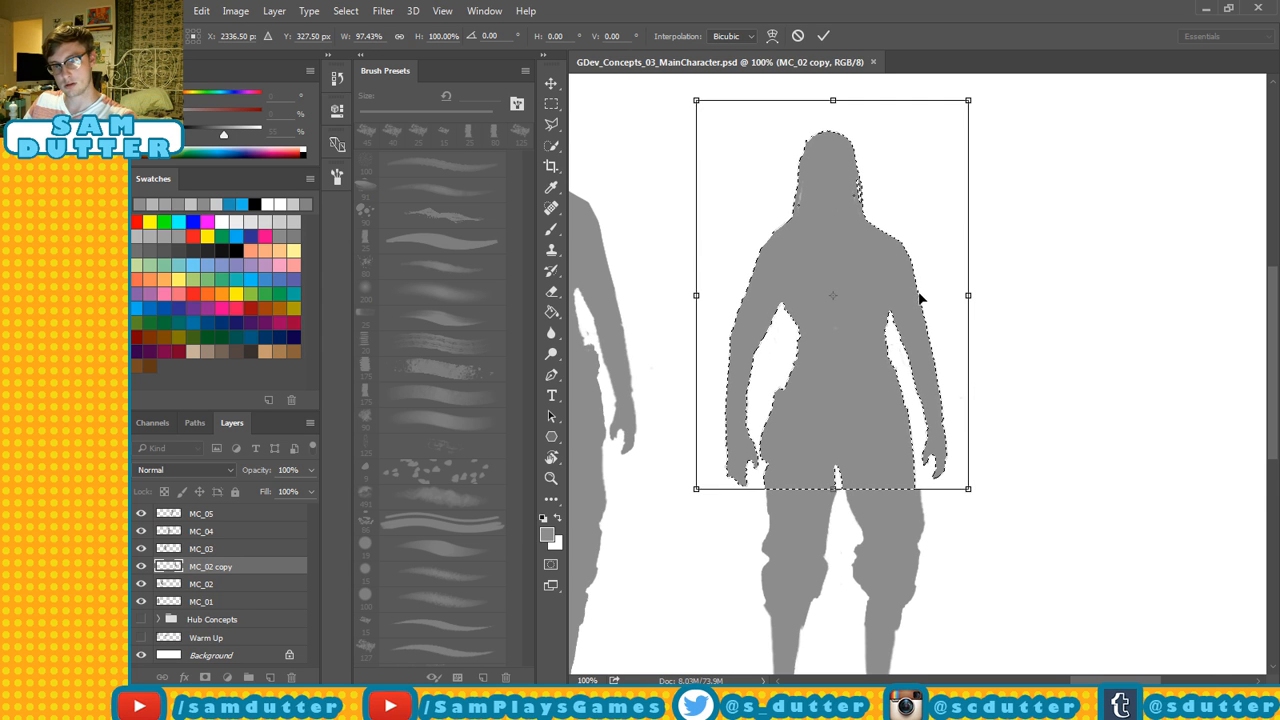
{"action": "key", "text": "Return"}
{"action": "key", "text": "ctrl+d"}
{"action": "key", "text": "t"}
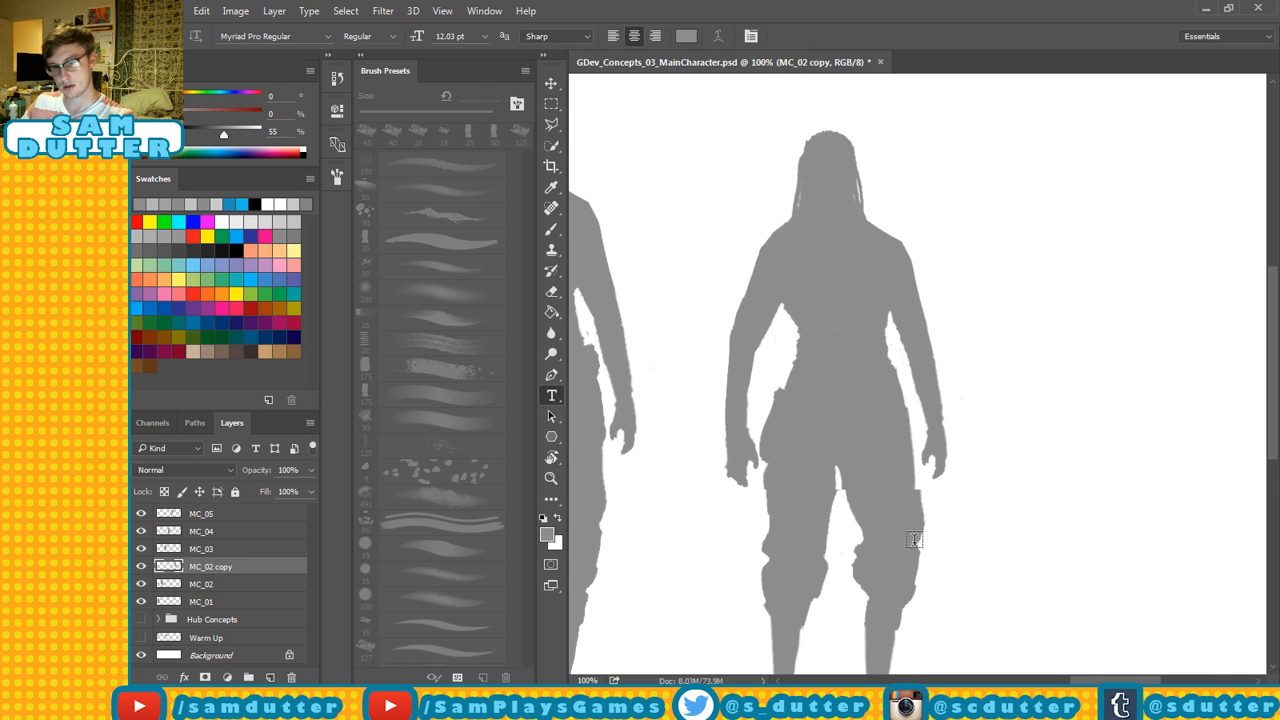
Smooth the inner thigh edges where the narrowed upper body meets the legs, save, and compare the figure with its neighbours.
{"action": "key", "text": "e"}
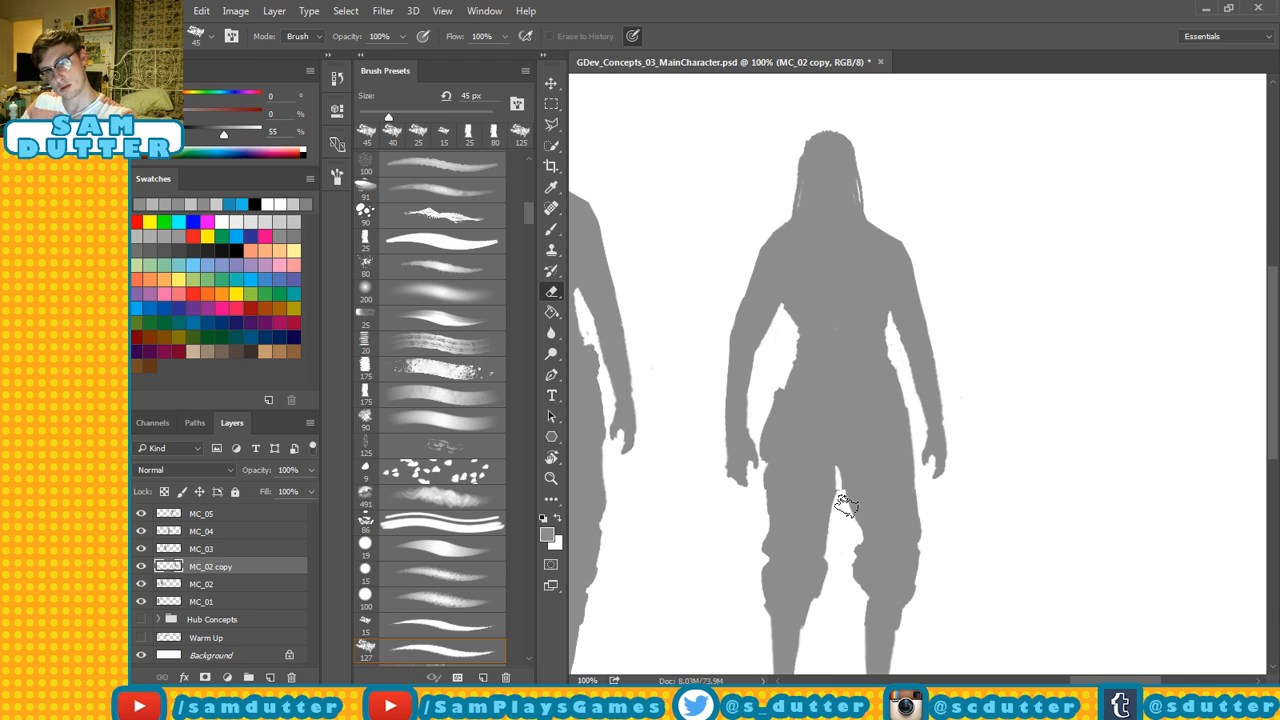
{"action": "key", "text": "b"}
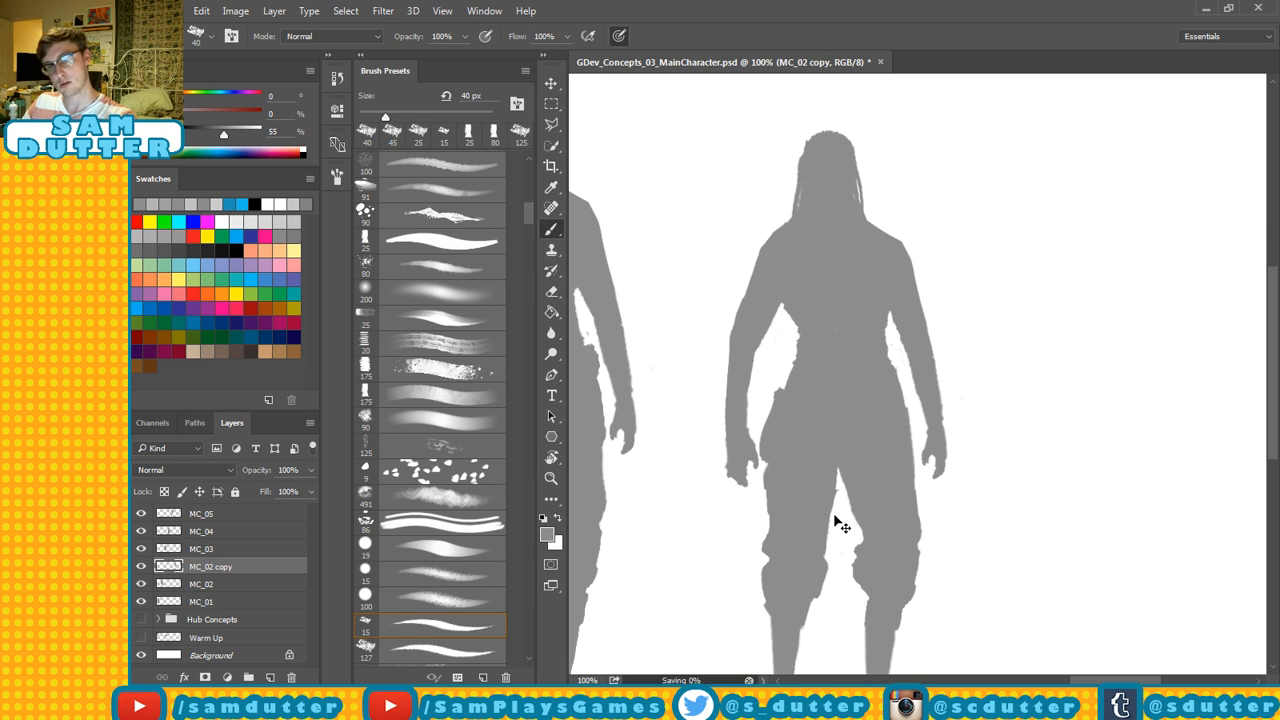
{"action": "key", "text": "ctrl+minus"}
{"action": "key", "text": "ctrl+minus"}
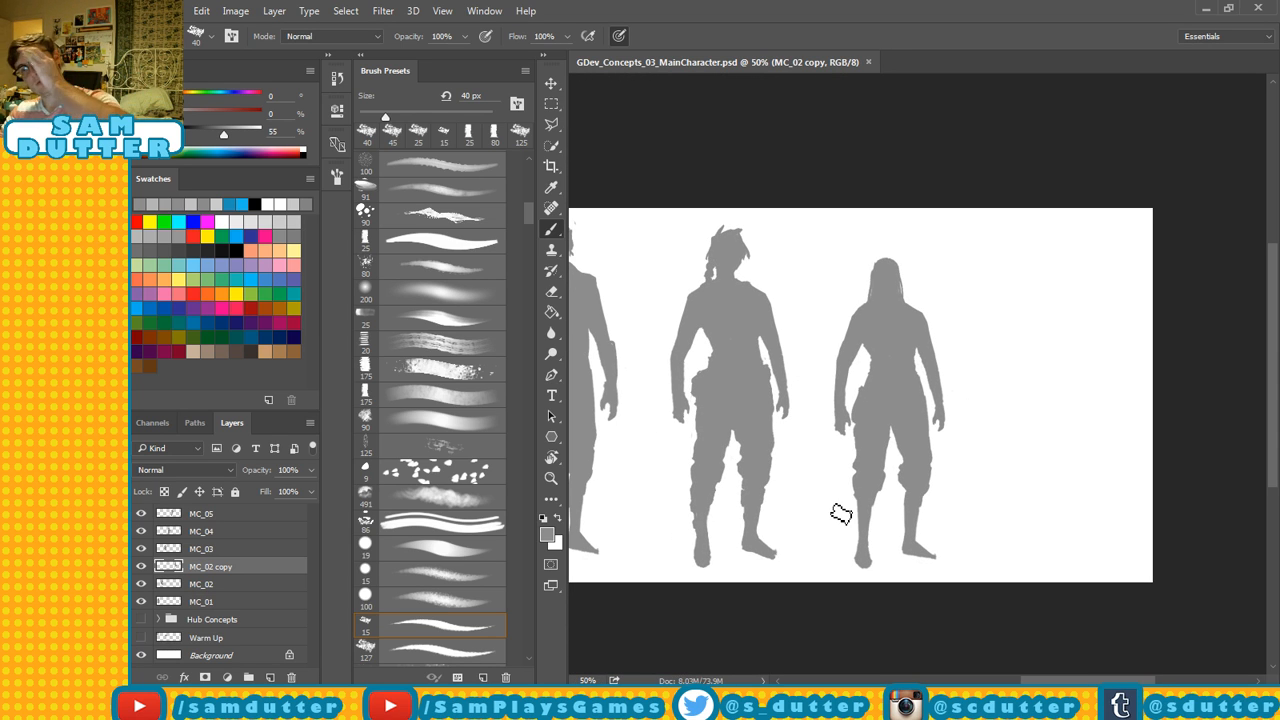
{"action": "key", "text": "ctrl+plus"}
{"action": "key", "text": "ctrl+plus"}
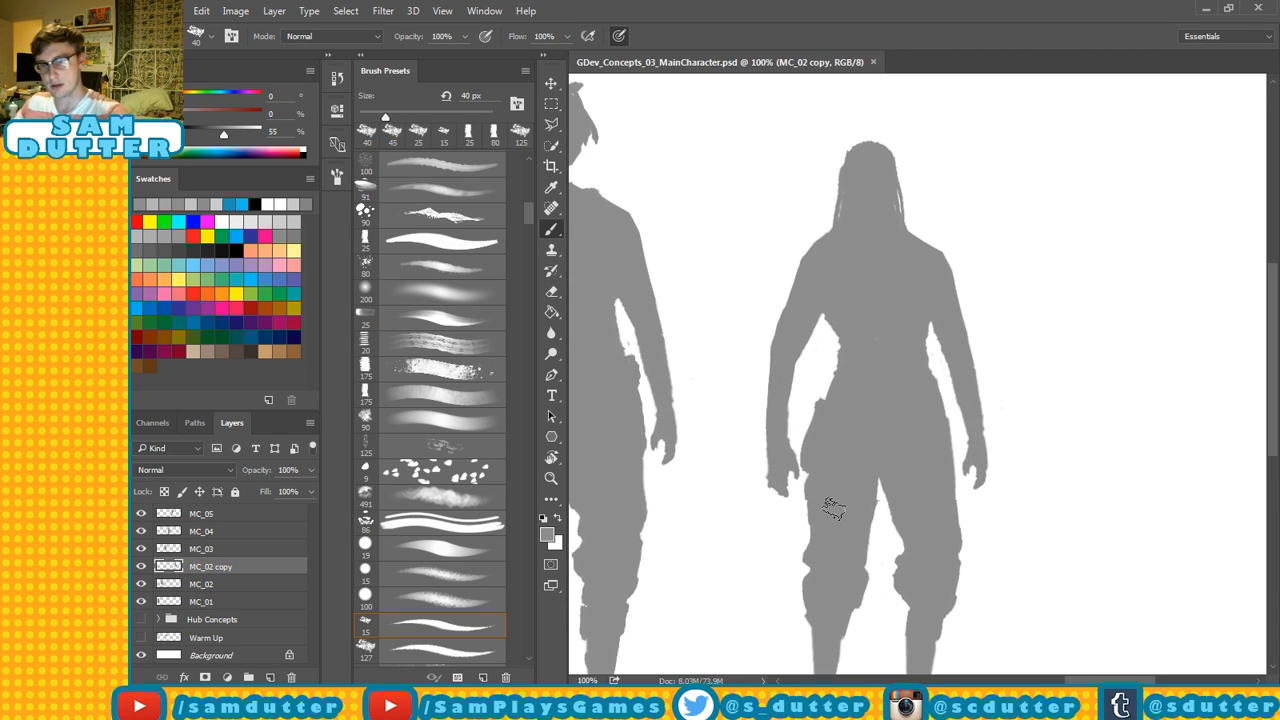
Erase the baggy trouser bulges around the knee and calf of the leg nearest MC_05 to give it a slim contour.
{"action": "mouse_move", "coordinate": [898, 458]}
{"action": "left_mouse_down"}
{"action": "mouse_move", "coordinate": [951, 383]}
{"action": "mouse_move", "coordinate": [965, 432]}
{"action": "left_mouse_up"}
{"action": "key", "text": "e"}
{"action": "mouse_move", "coordinate": [907, 323]}
{"action": "left_mouse_down"}
{"action": "mouse_move", "coordinate": [903, 434]}
{"action": "mouse_move", "coordinate": [903, 394]}
{"action": "left_mouse_up"}
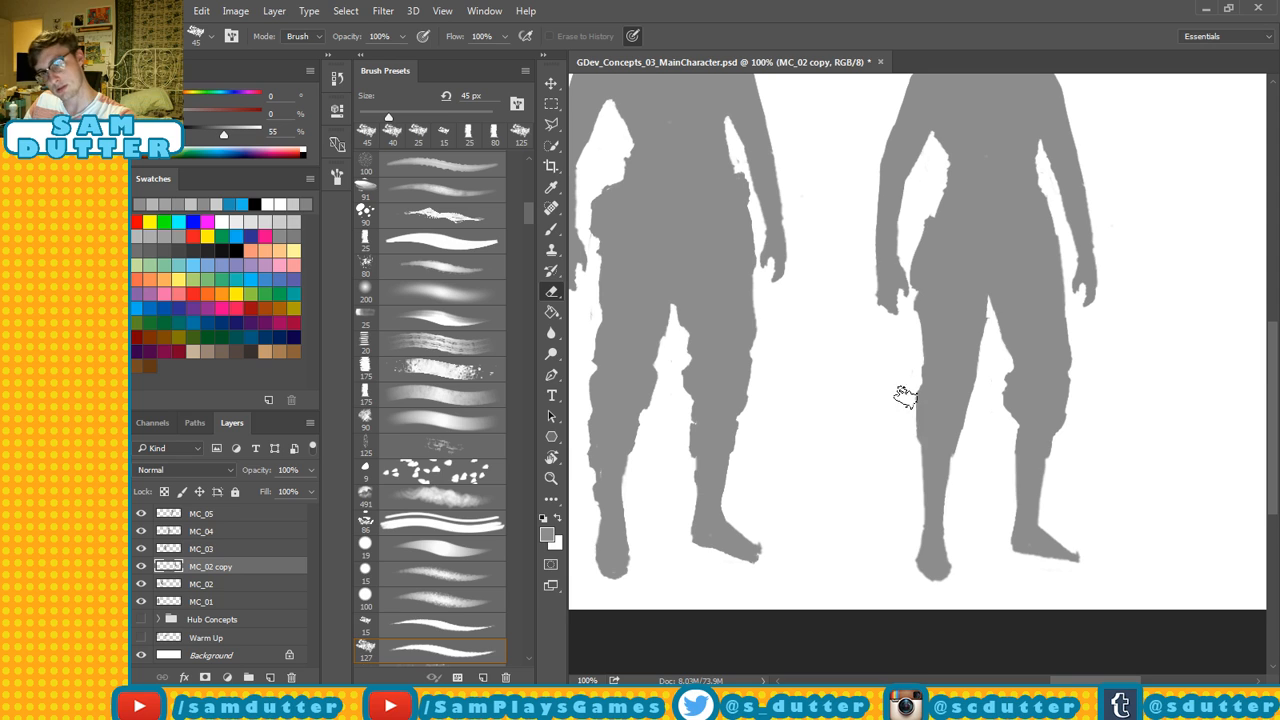
Erase the baggy trouser bulges around the knee and calf of the leg farther from MC_05, smooth its contour, and save the document.
{"action": "mouse_move", "coordinate": [977, 326]}
{"action": "left_mouse_down"}
{"action": "mouse_move", "coordinate": [975, 353]}
{"action": "mouse_move", "coordinate": [1003, 370]}
{"action": "mouse_move", "coordinate": [1000, 400]}
{"action": "mouse_move", "coordinate": [1003, 366]}
{"action": "mouse_move", "coordinate": [1005, 429]}
{"action": "left_mouse_up"}
{"action": "key", "text": "b"}
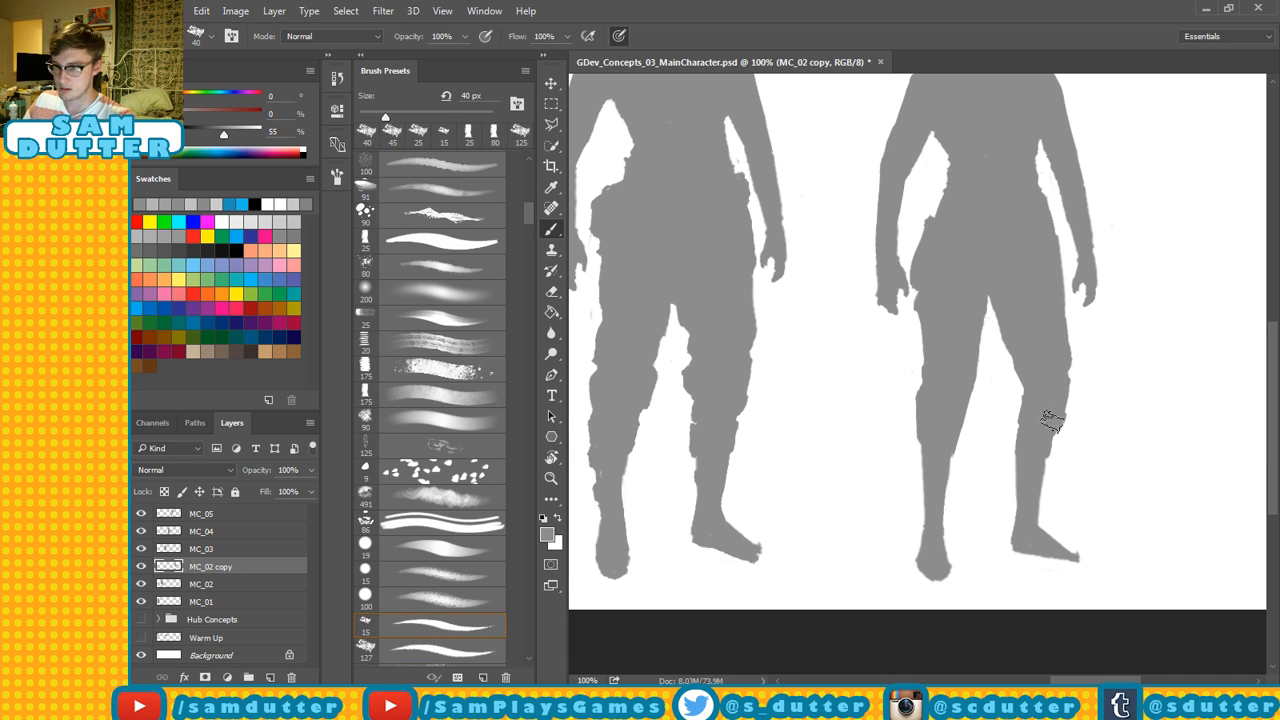
{"action": "key", "text": "e"}
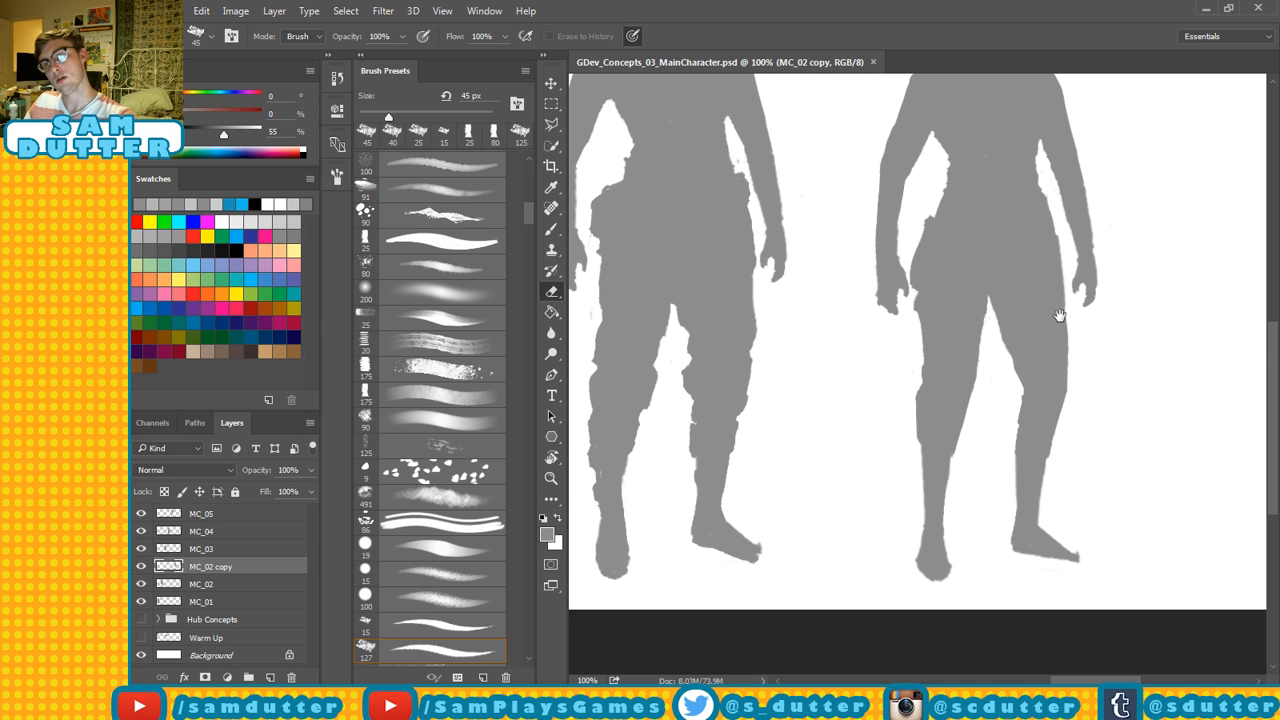
Erase the protruding hip bulge beside the hand nearest MC_05, smooth the outer hip and thigh contour, and save the document.
{"action": "scroll", "coordinate": [1055, 330], "scroll_direction": "up", "scroll_amount": 3}
{"action": "scroll", "coordinate": [1060, 378], "scroll_direction": "down", "scroll_amount": 2}
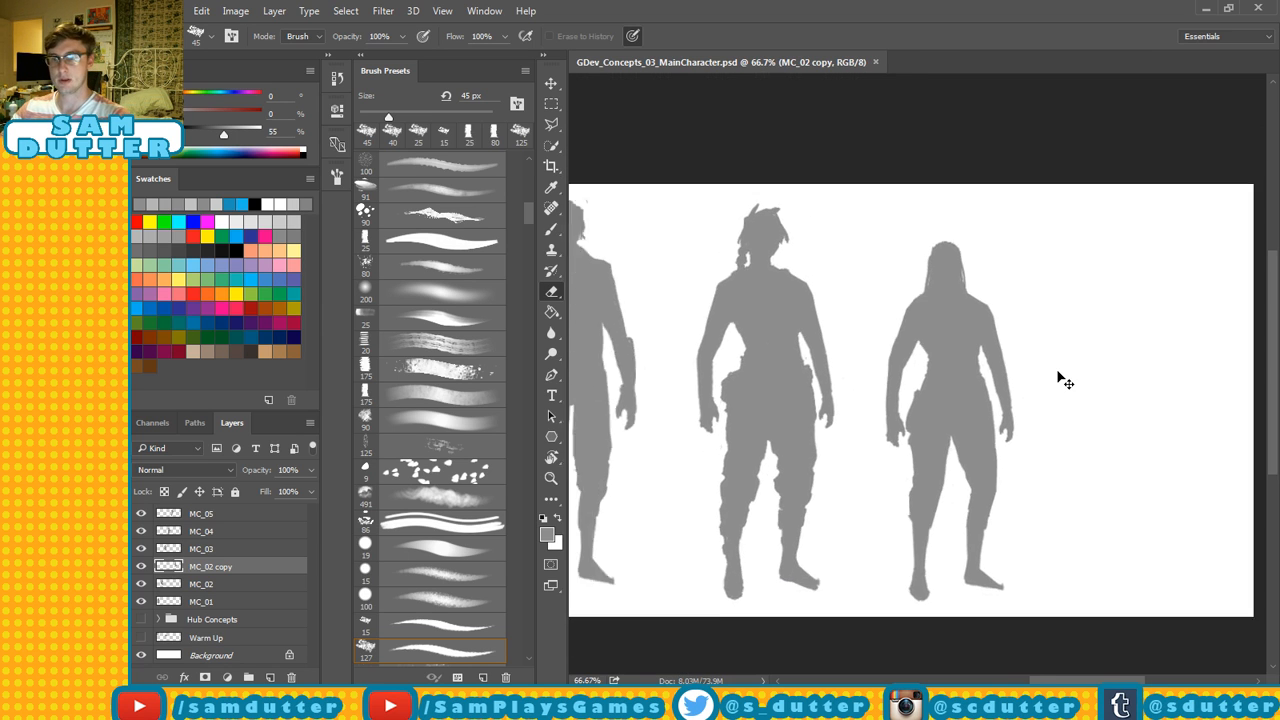
{"action": "scroll", "coordinate": [1058, 375], "scroll_direction": "up", "scroll_amount": 1}
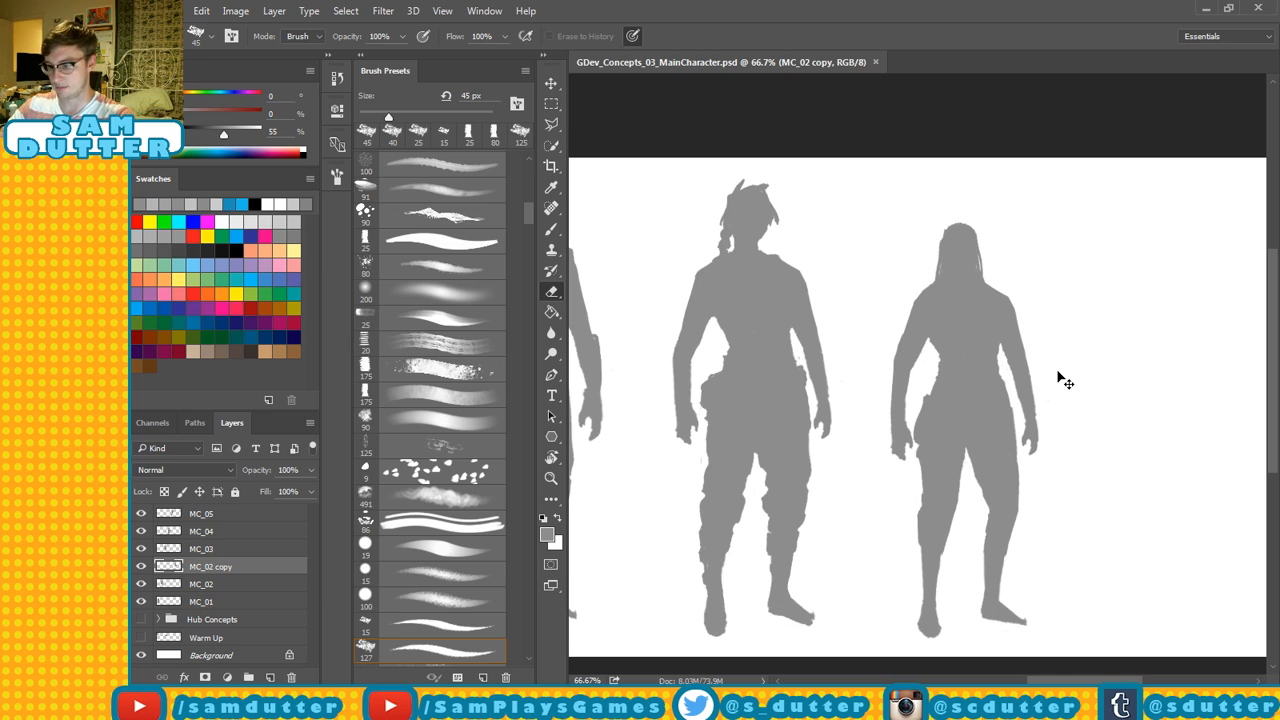
{"action": "scroll", "coordinate": [1062, 380], "scroll_direction": "up", "scroll_amount": 1}
{"action": "mouse_move", "coordinate": [894, 476]}
{"action": "left_mouse_down"}
{"action": "mouse_move", "coordinate": [912, 427]}
{"action": "mouse_move", "coordinate": [914, 508]}
{"action": "mouse_move", "coordinate": [924, 398]}
{"action": "mouse_move", "coordinate": [921, 478]}
{"action": "left_mouse_up"}
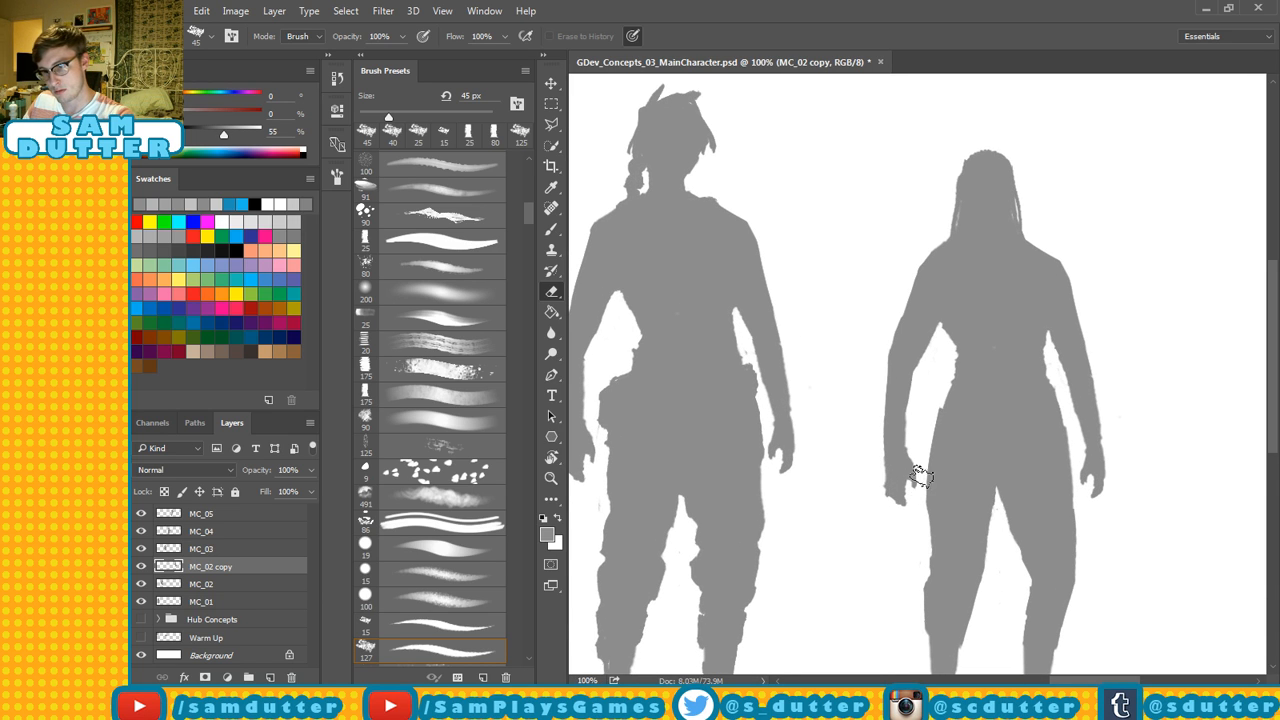
{"action": "mouse_move", "coordinate": [930, 418]}
{"action": "left_mouse_down"}
{"action": "mouse_move", "coordinate": [919, 558]}
{"action": "mouse_move", "coordinate": [923, 494]}
{"action": "mouse_move", "coordinate": [931, 516]}
{"action": "left_mouse_up"}
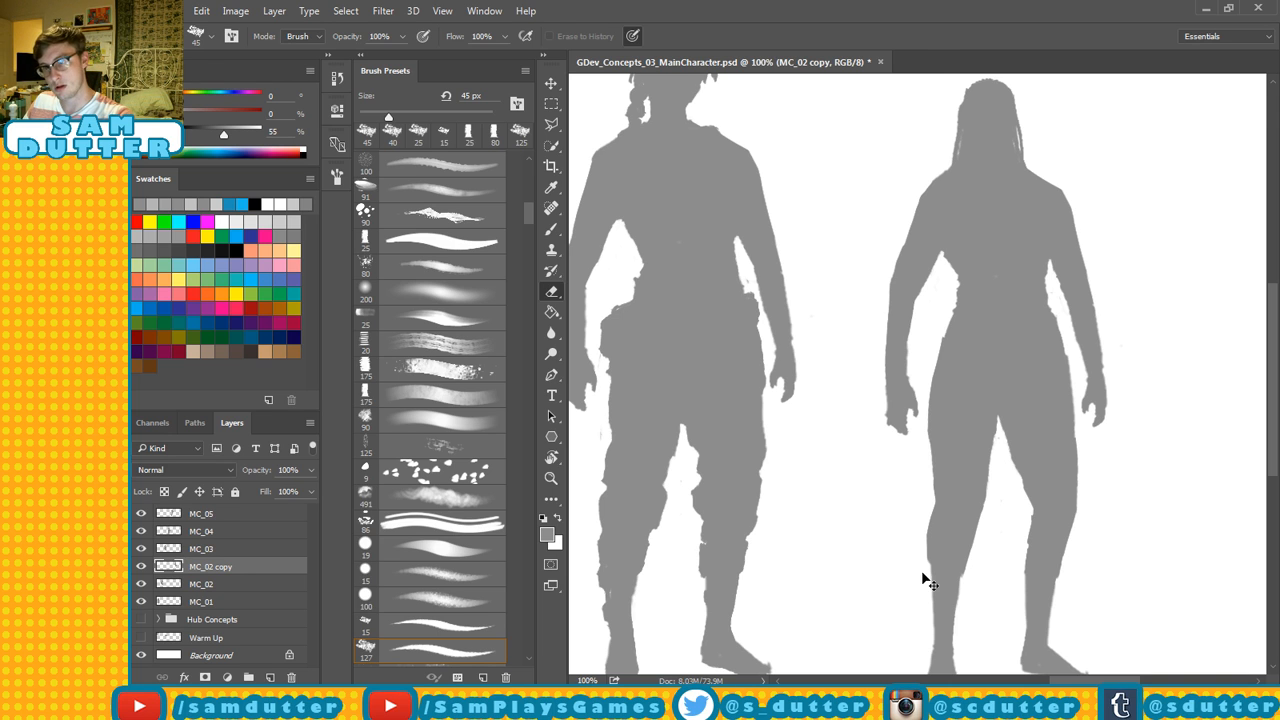
{"action": "key", "text": "ctrl+s"}
Crop away the empty canvas beyond the sixth figure so the canvas ends just past its outer arm.
{"action": "scroll", "coordinate": [918, 540], "scroll_direction": "down", "scroll_amount": 5}
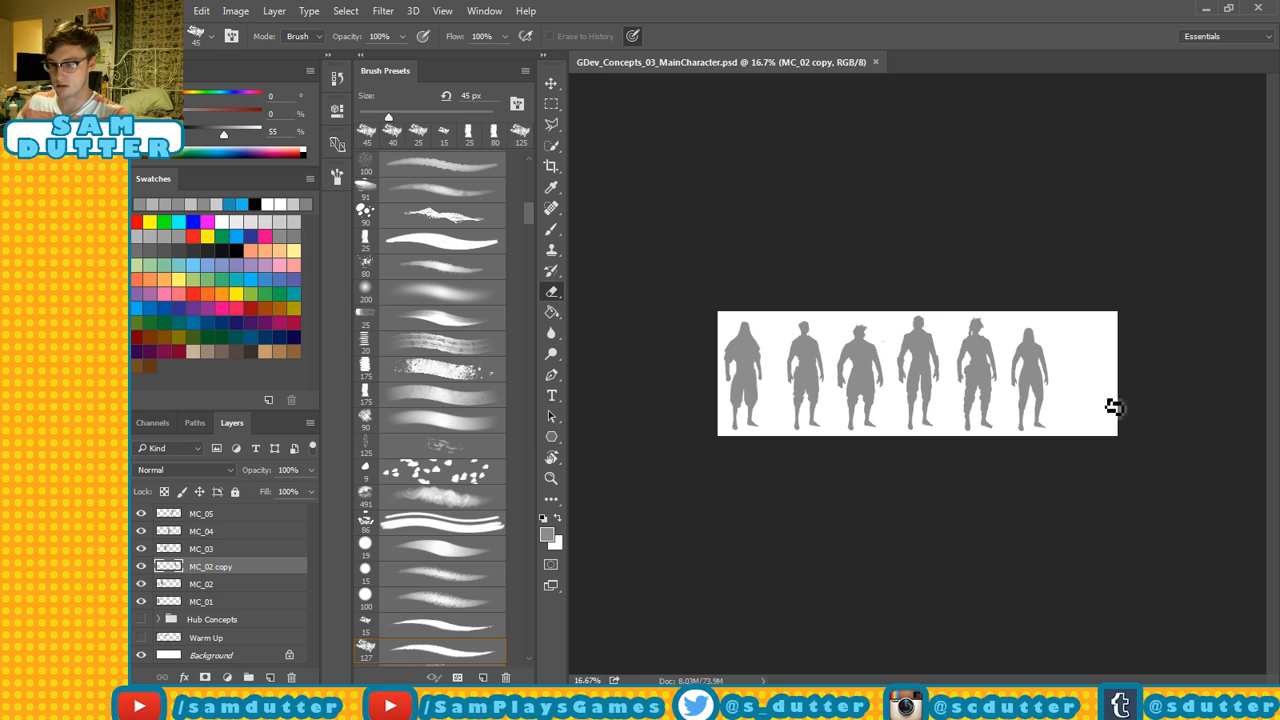
{"action": "key", "text": "c"}
{"action": "left_click_drag", "start_coordinate": [1110, 374], "coordinate": [1088, 383]}
{"action": "key", "text": "Return"}
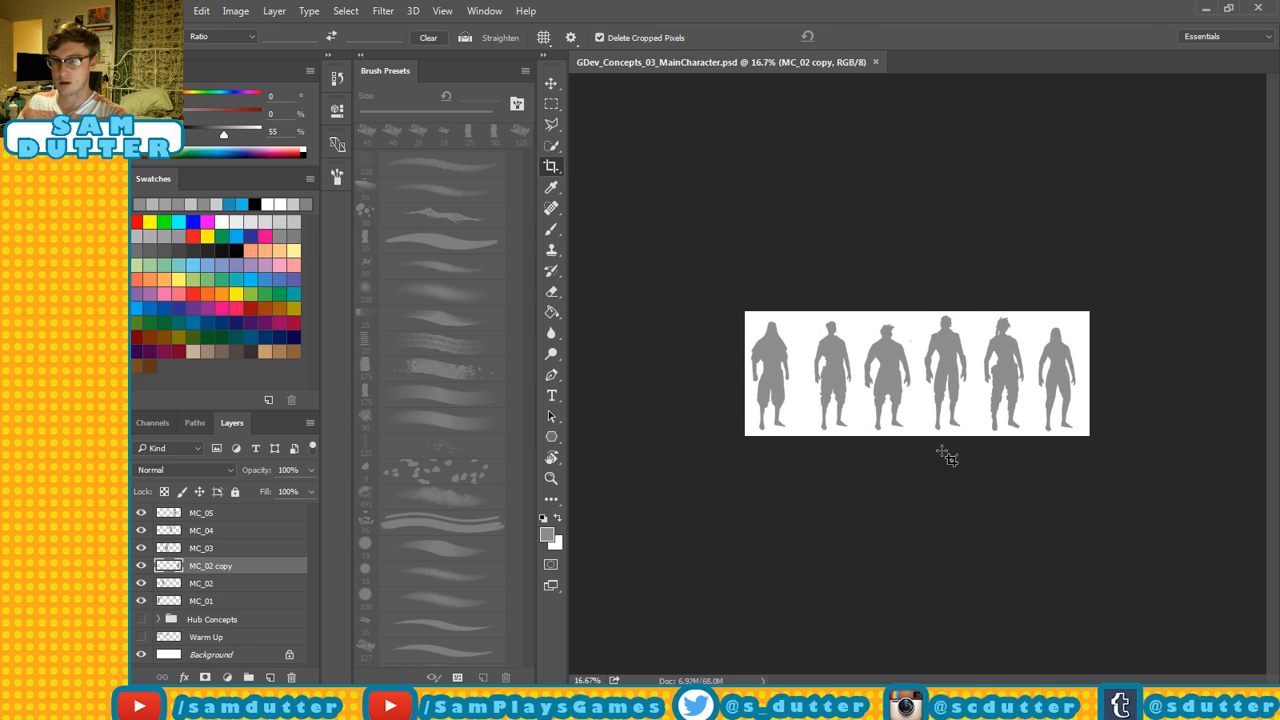